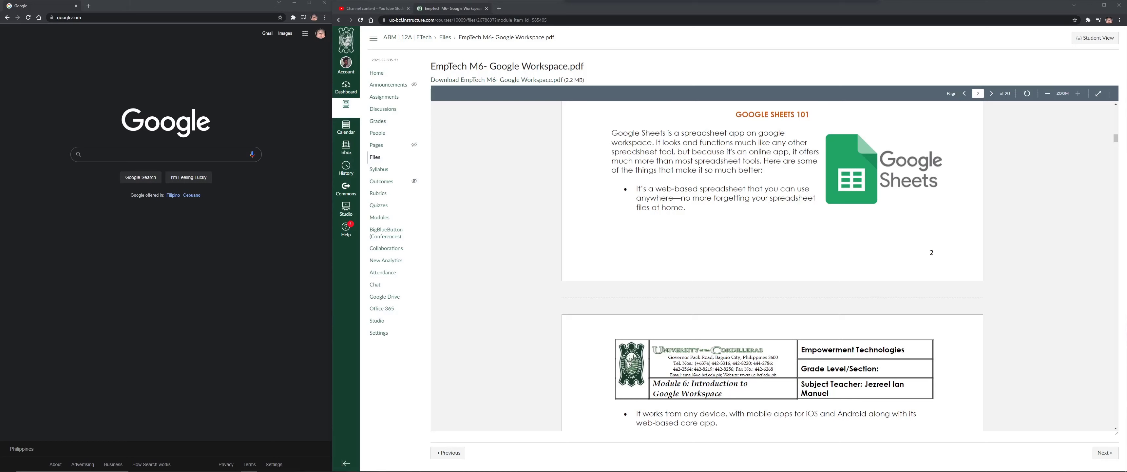
# Scroll the EmpTech M6 PDF to page 3's bullet list of Google Sheets advantages
pyautogui.scroll(-2, 768, 199)
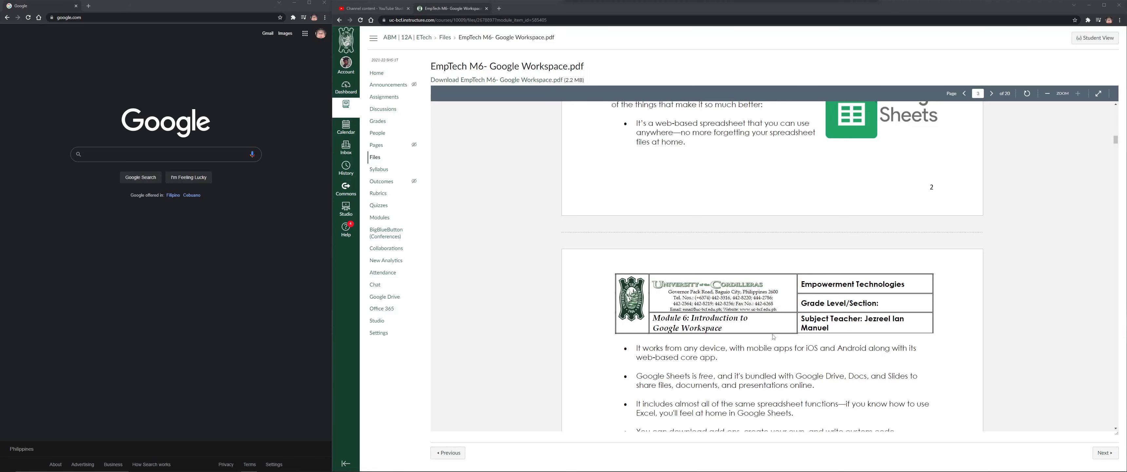
pyautogui.scroll(-1, 744, 336)
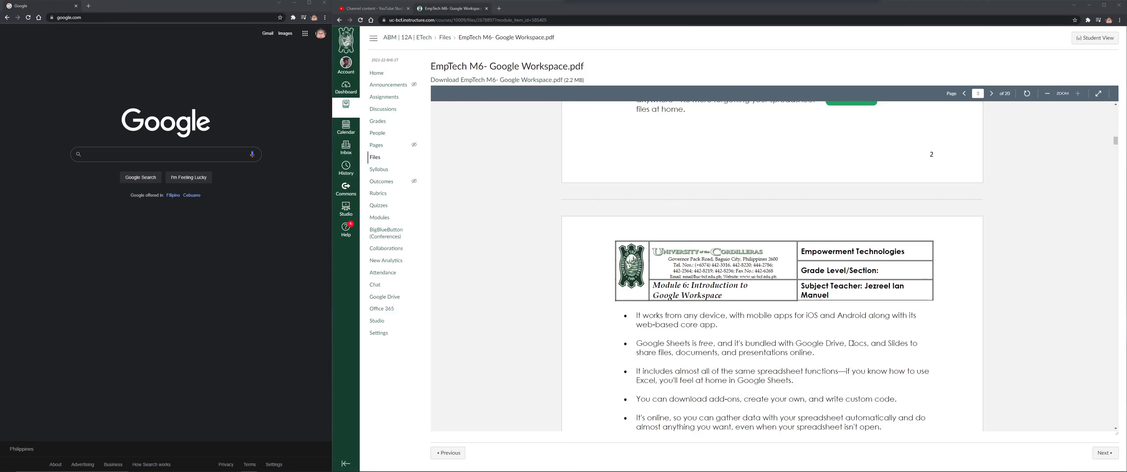
pyautogui.scroll(-1, 852, 342)
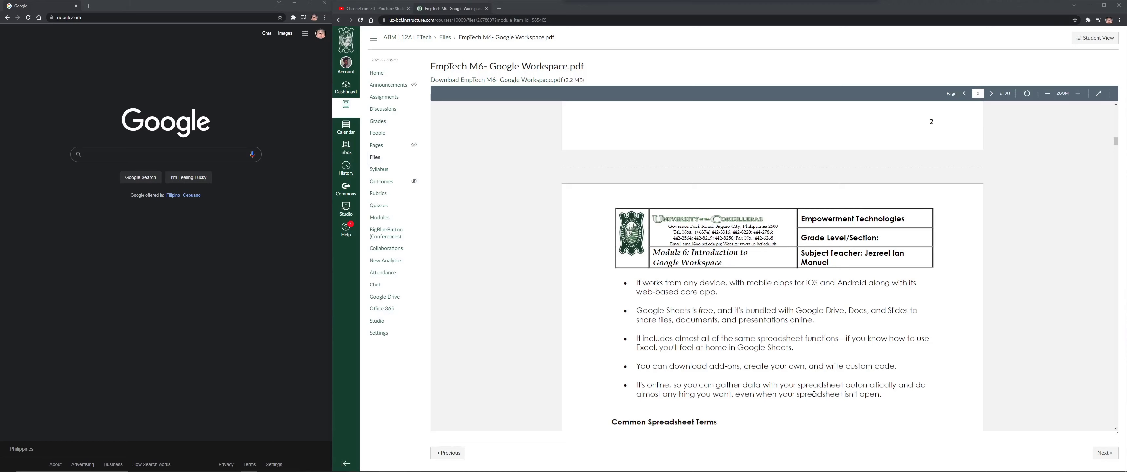
pyautogui.scroll(1, 775, 355)
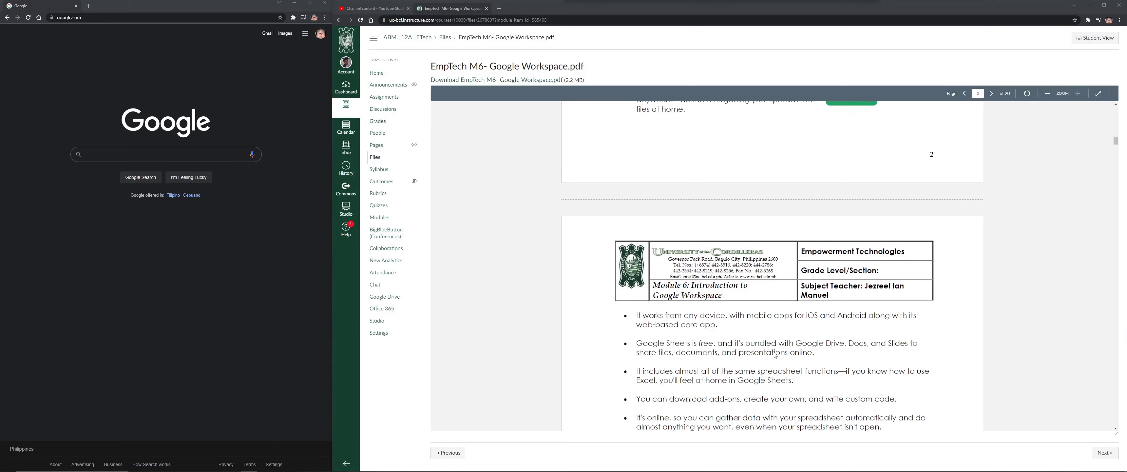
pyautogui.scroll(-2, 775, 356)
pyautogui.scroll(1, 775, 355)
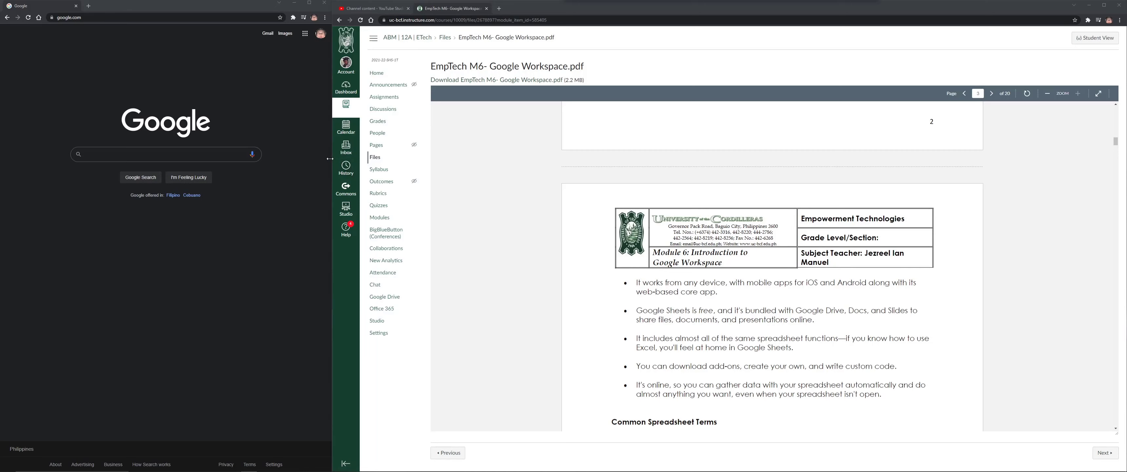
# Go to sheets.google.com and widen the Sheets window across the screen
pyautogui.click(166, 19)
pyautogui.write('sheets.')
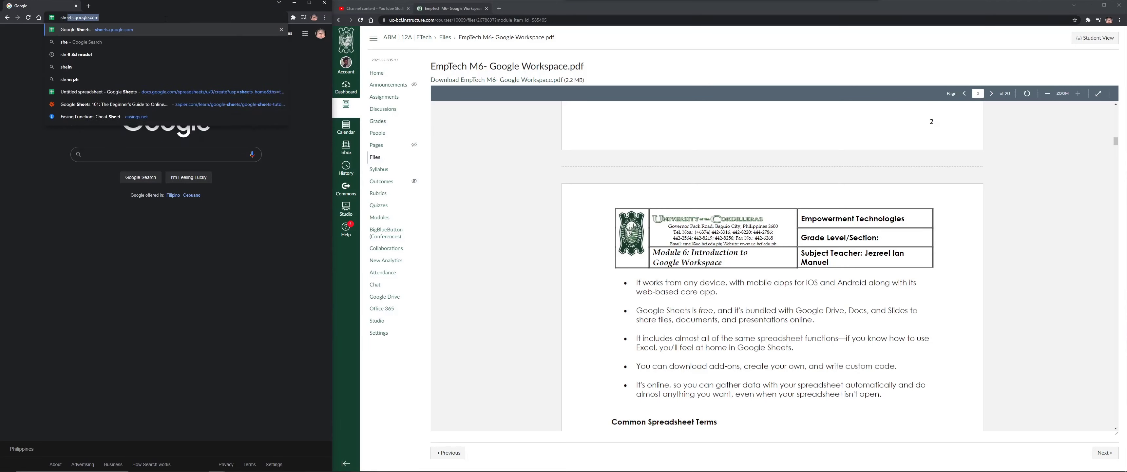
pyautogui.press('Return')
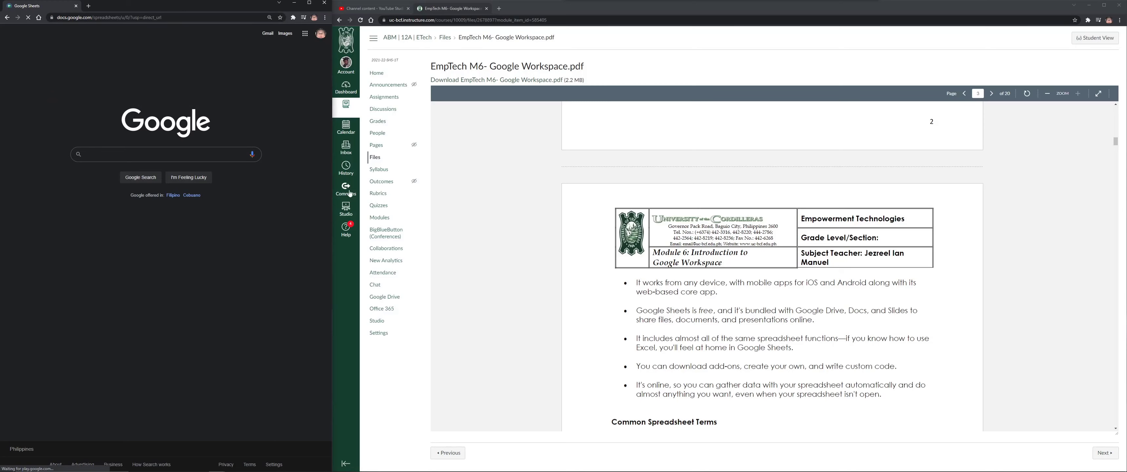
pyautogui.moveTo(333, 183); pyautogui.dragTo(751, 184)
# Shrink the Canvas window to the right side and zoom in on the module PDF
pyautogui.click(974, 205)
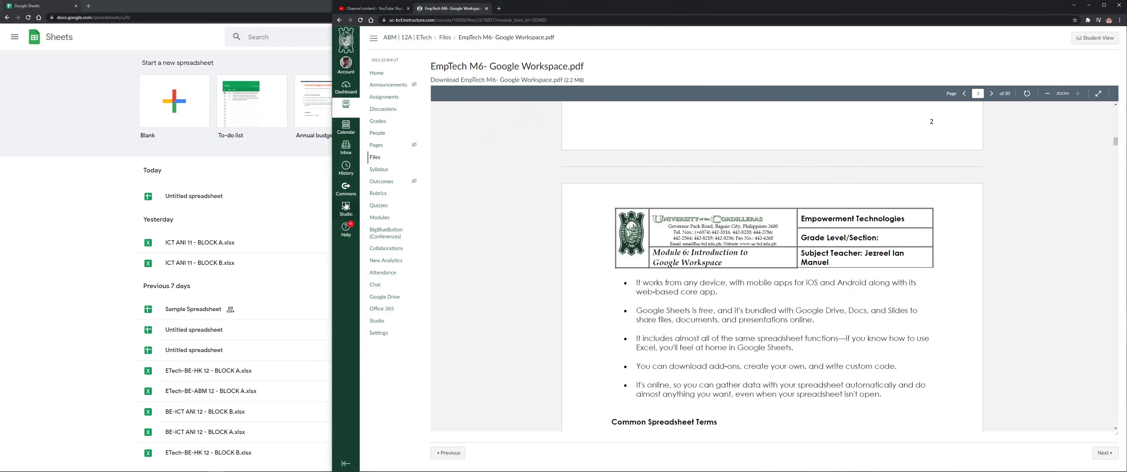
pyautogui.moveTo(329, 204); pyautogui.dragTo(751, 224)
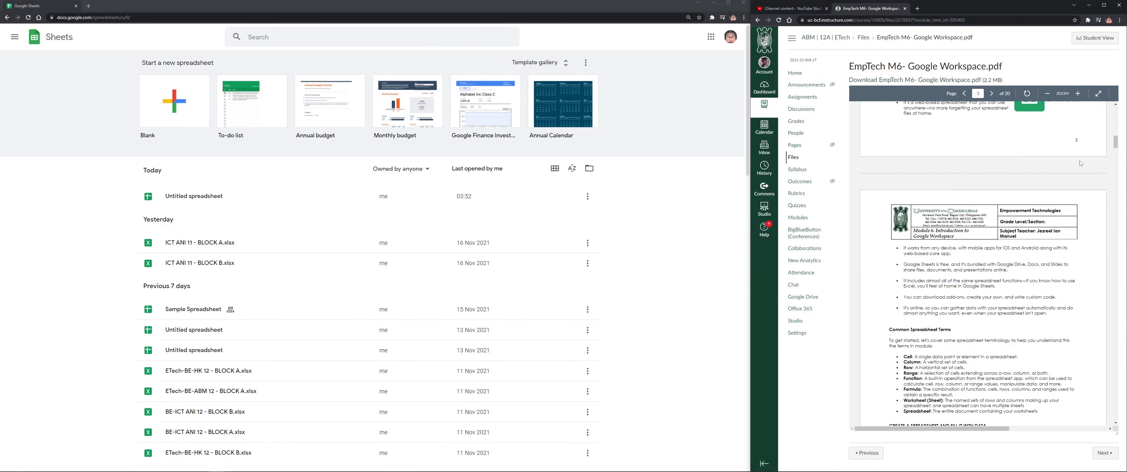
pyautogui.click(1078, 93)
pyautogui.click(1078, 93)
pyautogui.click(1078, 93)
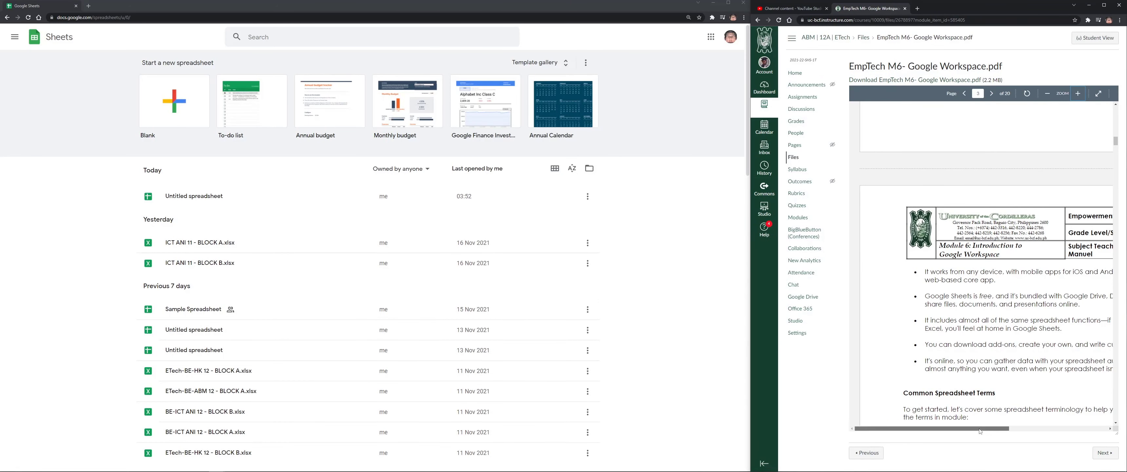
pyautogui.moveTo(979, 430)
pyautogui.mouseDown()
pyautogui.moveTo(1012, 430)
pyautogui.moveTo(1000, 429)
pyautogui.mouseUp()
pyautogui.scroll(-1, 963, 372)
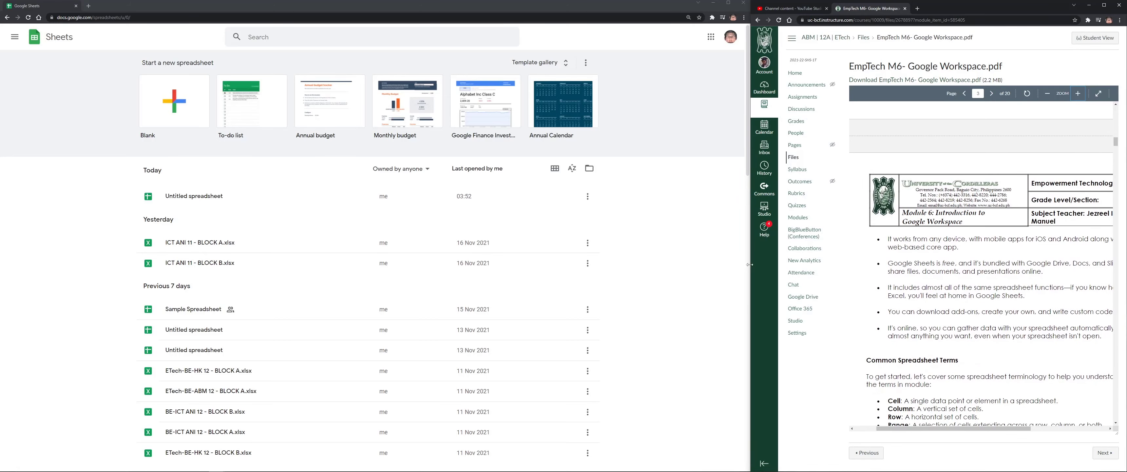
pyautogui.moveTo(749, 264); pyautogui.dragTo(655, 267)
# Narrow the Sheets window, enlarge the PDF text further, and start a Blank spreadsheet
pyautogui.click(637, 269)
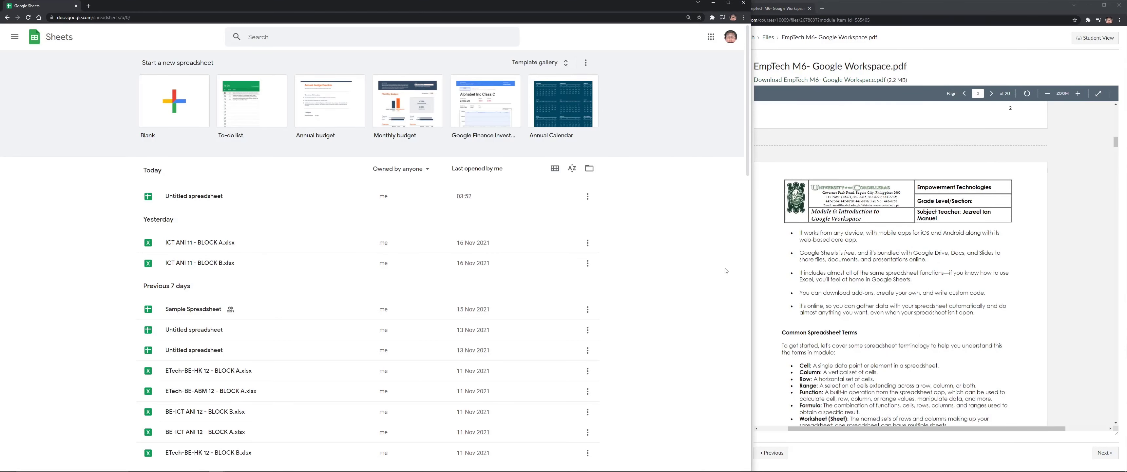
pyautogui.moveTo(752, 270); pyautogui.dragTo(656, 275)
pyautogui.scroll(-1, 835, 299)
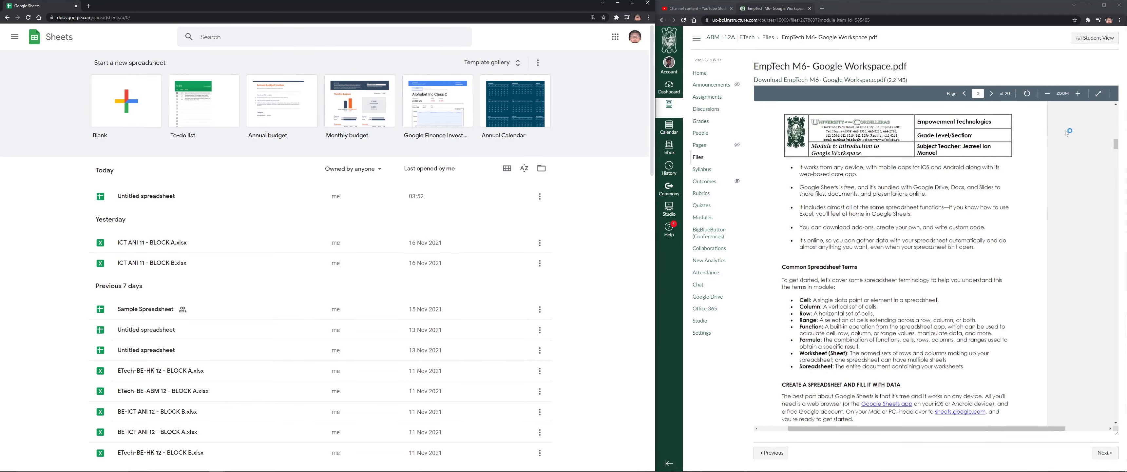
pyautogui.click(1078, 93)
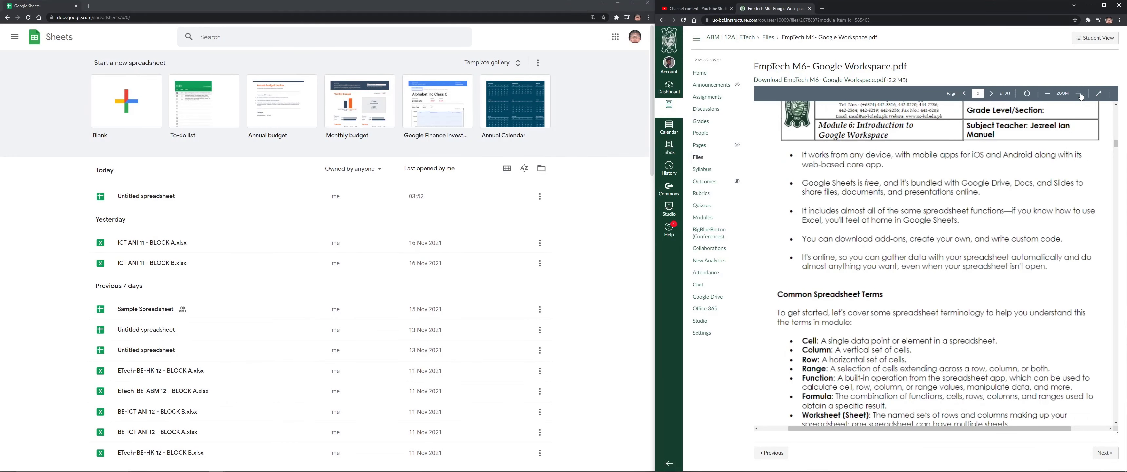
pyautogui.scroll(-1, 1012, 245)
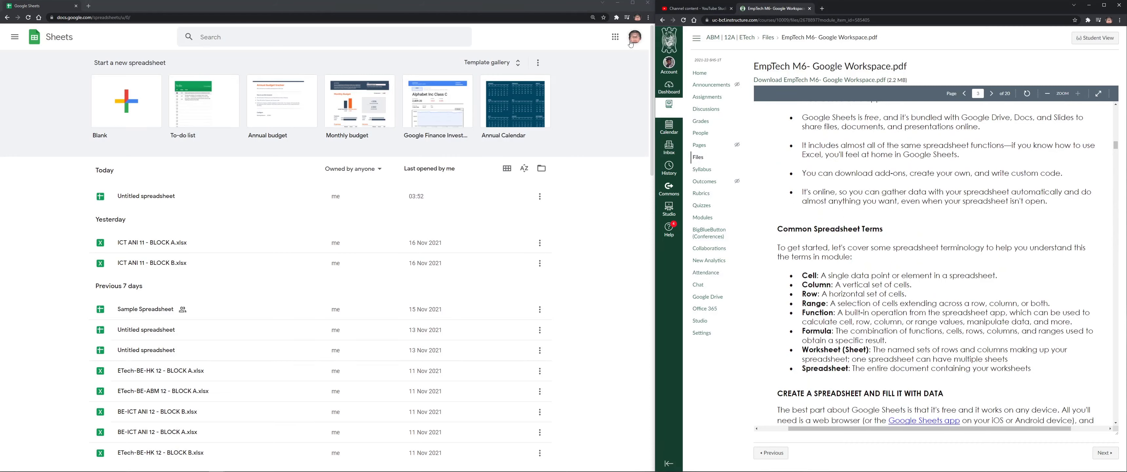
pyautogui.click(112, 110)
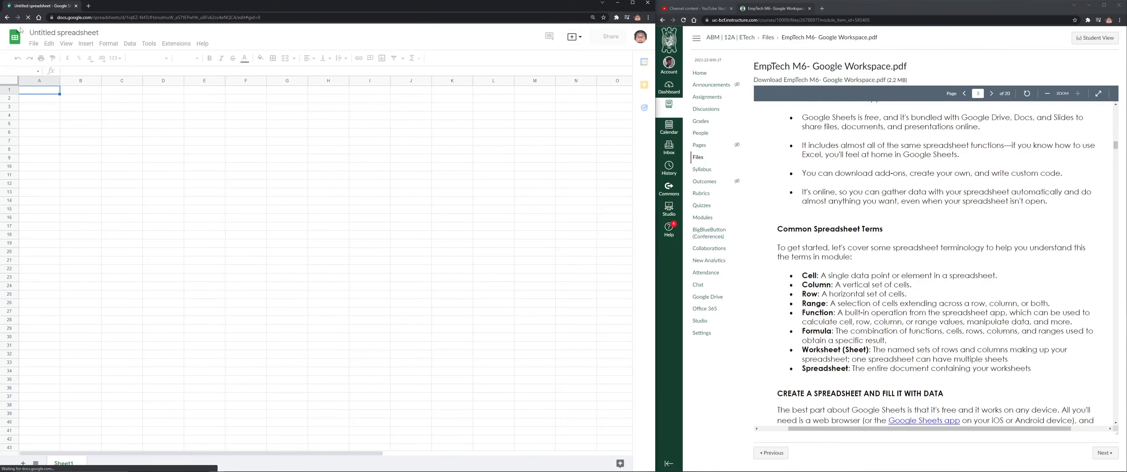
# Maximize the window and retitle the file 'Empowerment Technologies Spreedsheet Tutorial'
pyautogui.click(632, 3)
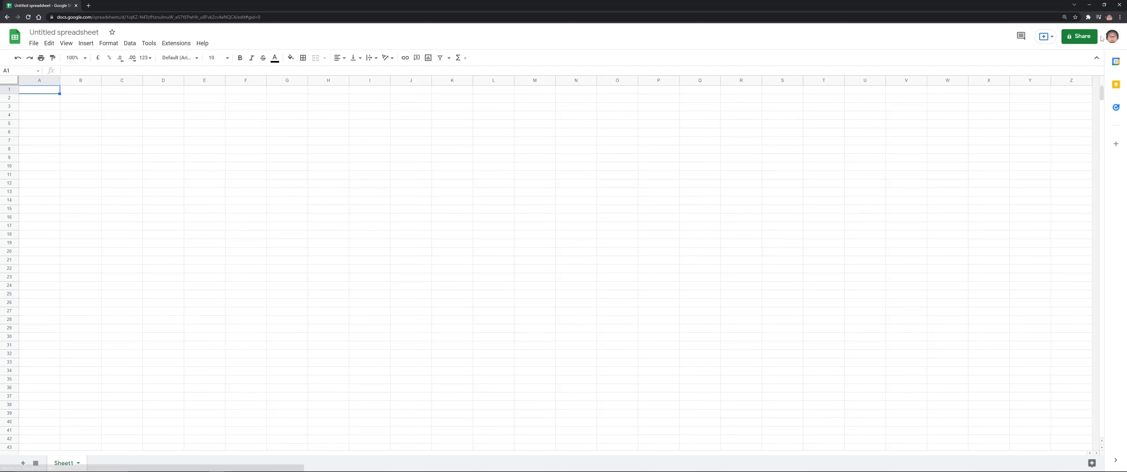
pyautogui.click(75, 34)
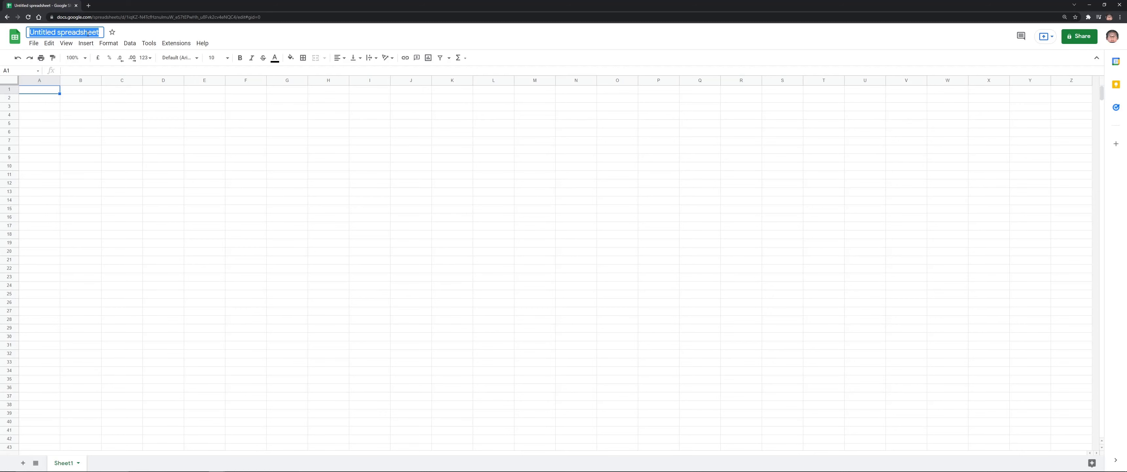
pyautogui.write('Sample')
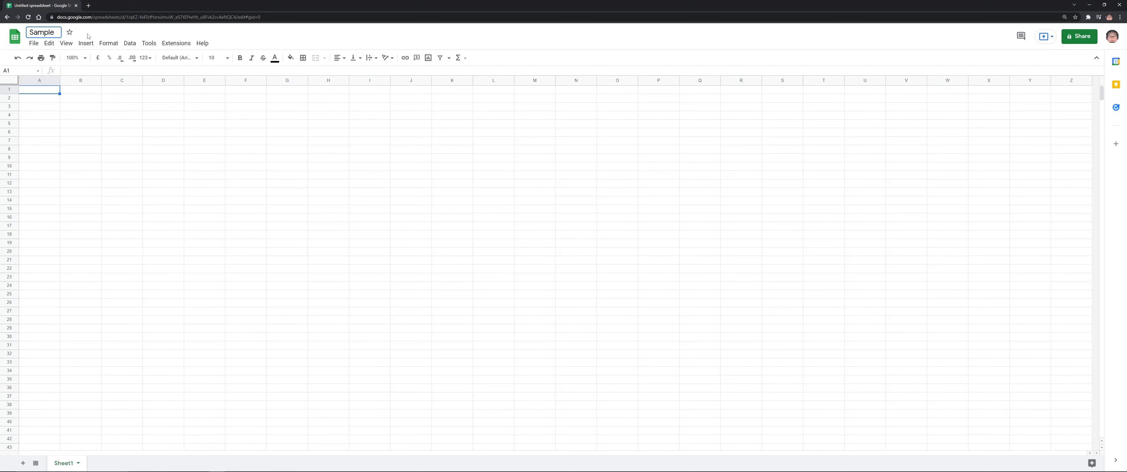
pyautogui.hotkey('ctrl', 'a')
pyautogui.write('Empowerment Tech')
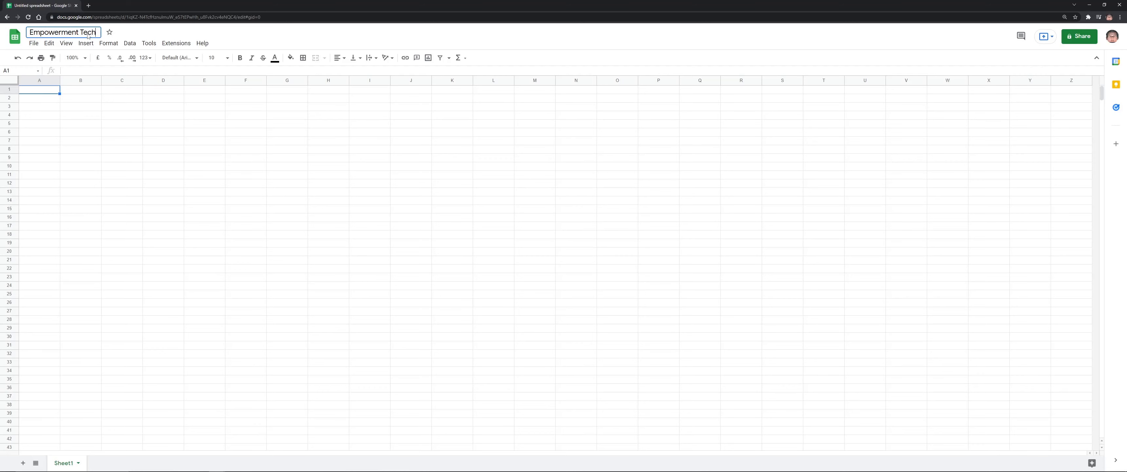
pyautogui.write('nologies Spreedsheet tu')
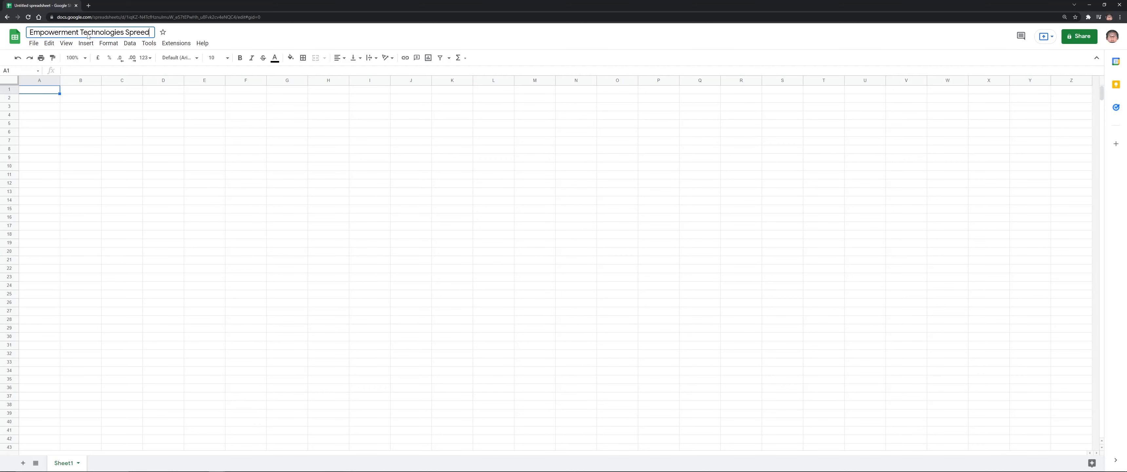
pyautogui.press('BackSpace')
pyautogui.press('BackSpace')
pyautogui.write('Tutorial')
pyautogui.press('Return')
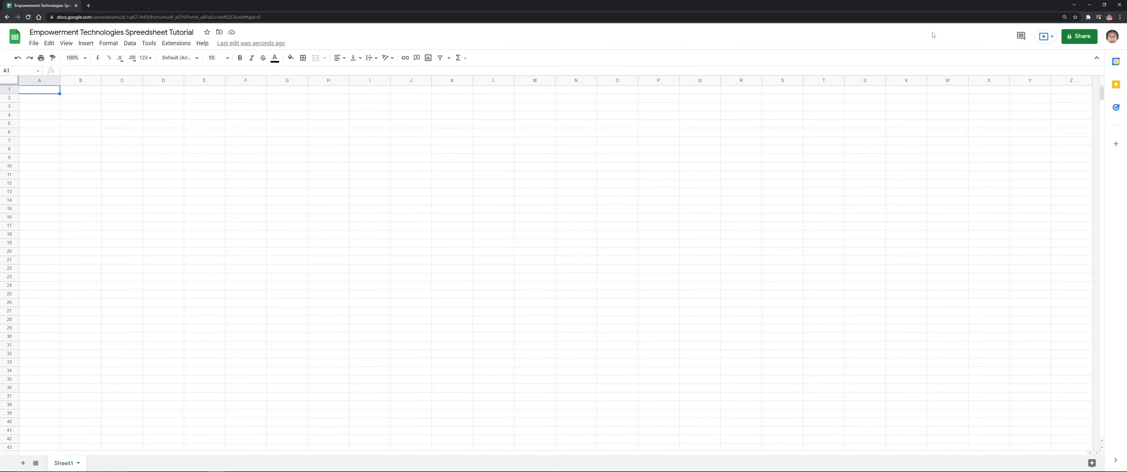
# Restore the Sheets window, widen it to column N, and select example cells C9, D7, C16, E9, F15
pyautogui.click(1104, 4)
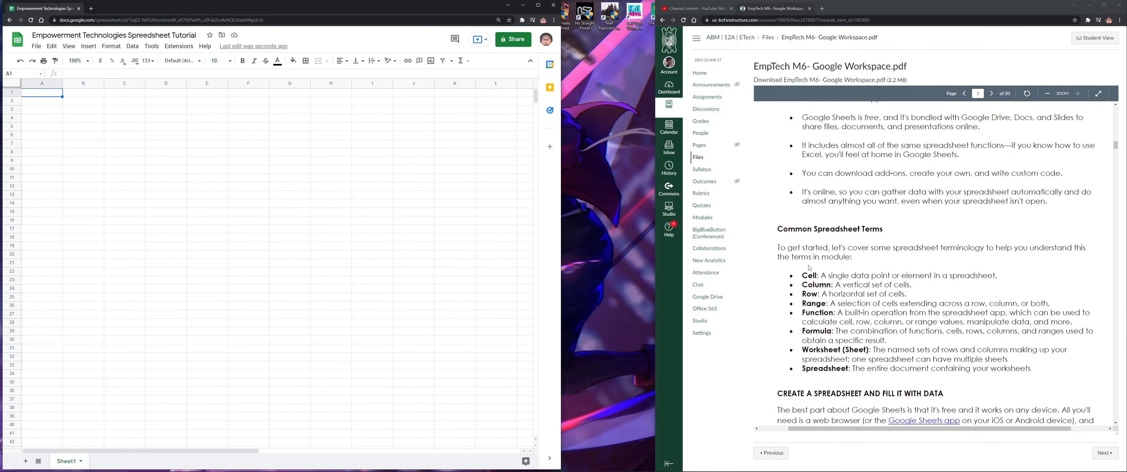
pyautogui.moveTo(562, 256); pyautogui.dragTo(657, 255)
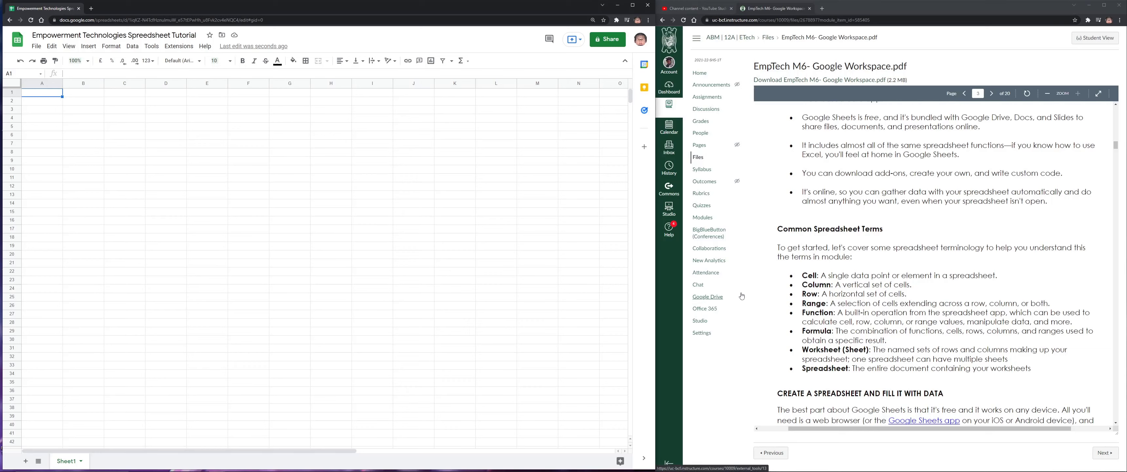
pyautogui.click(124, 160)
pyautogui.click(173, 146)
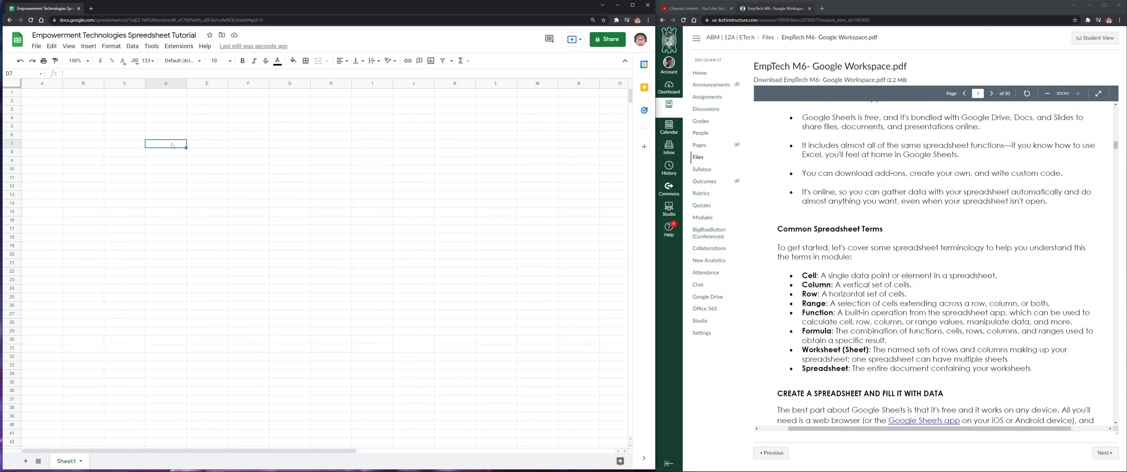
pyautogui.click(124, 220)
pyautogui.click(207, 160)
pyautogui.click(134, 243)
pyautogui.click(229, 213)
# Select more example cells like C22, F14, D10, F10 and L18, then return to A1
pyautogui.click(124, 221)
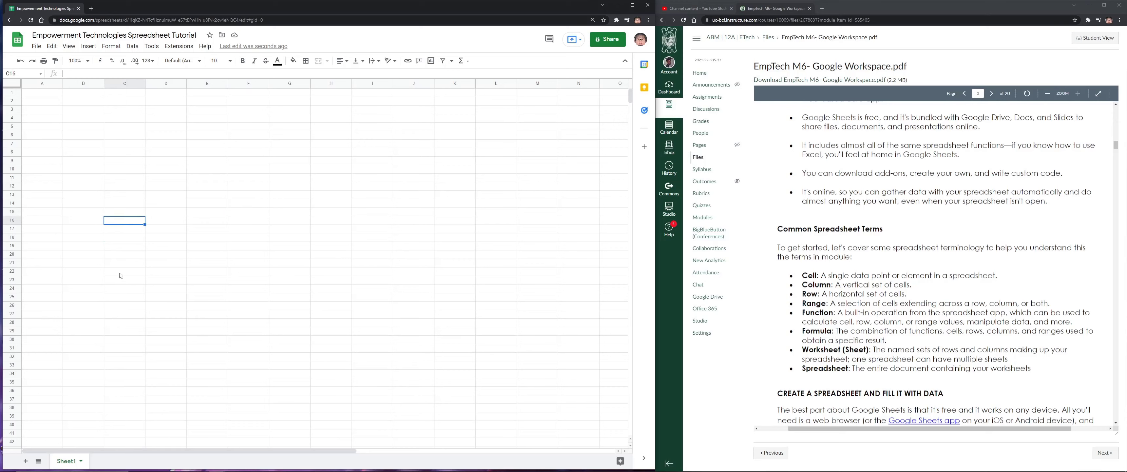
pyautogui.click(120, 273)
pyautogui.click(251, 204)
pyautogui.click(167, 170)
pyautogui.click(133, 229)
pyautogui.click(262, 170)
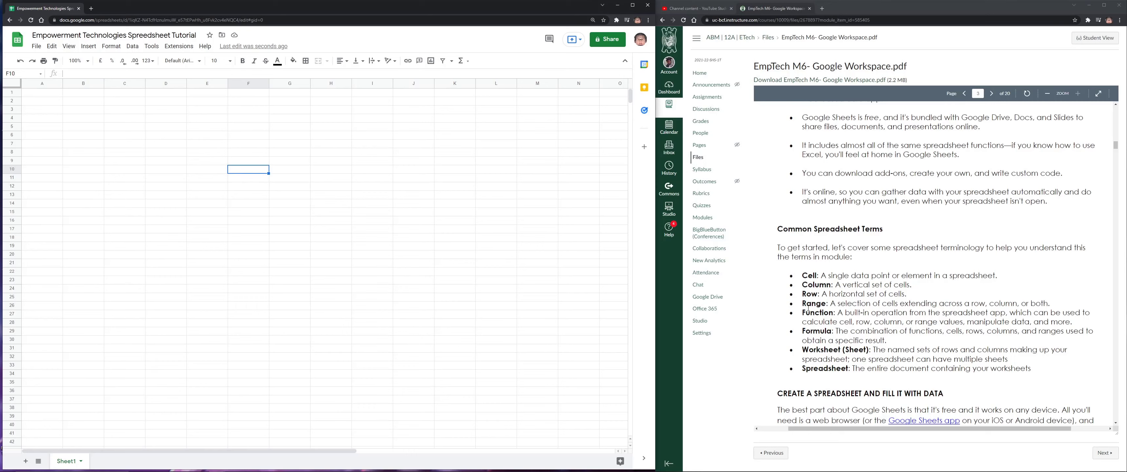
pyautogui.click(805, 286)
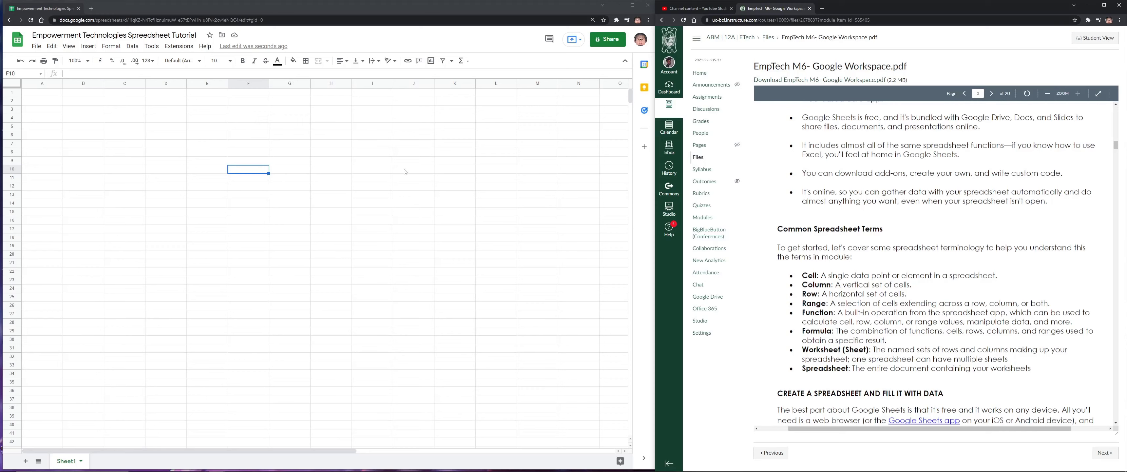
pyautogui.click(495, 238)
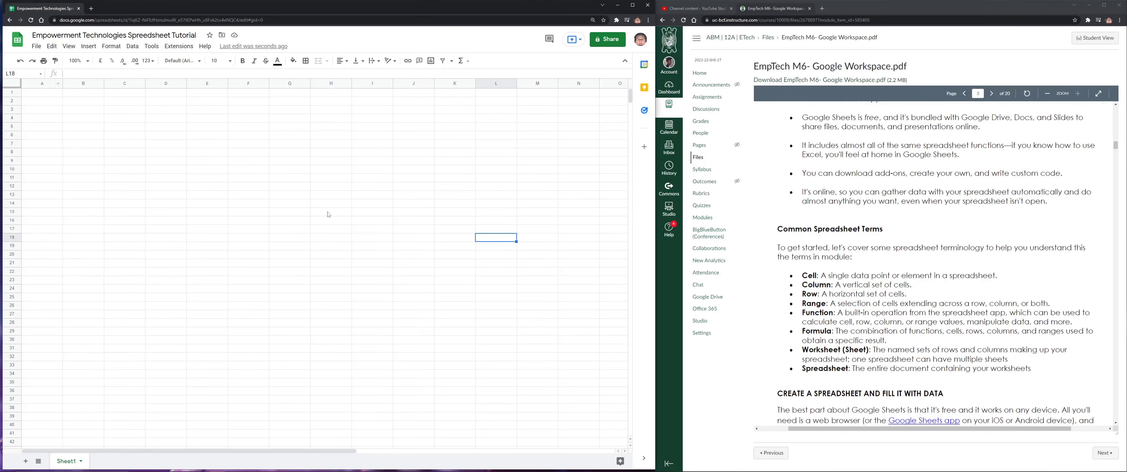
pyautogui.click(52, 95)
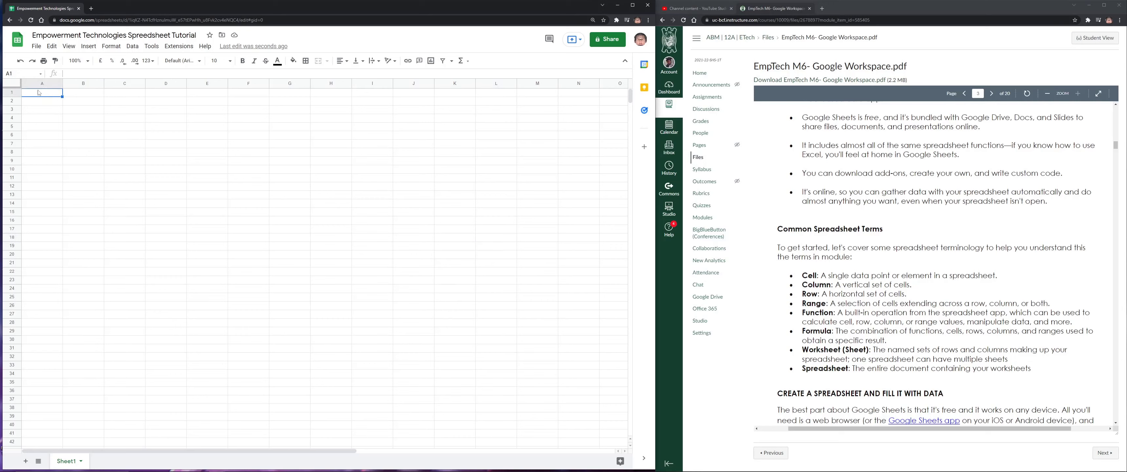
# Insert a new column AA to the right of column Z, then return to cell A1
pyautogui.hotkey('ctrl', 'Right')
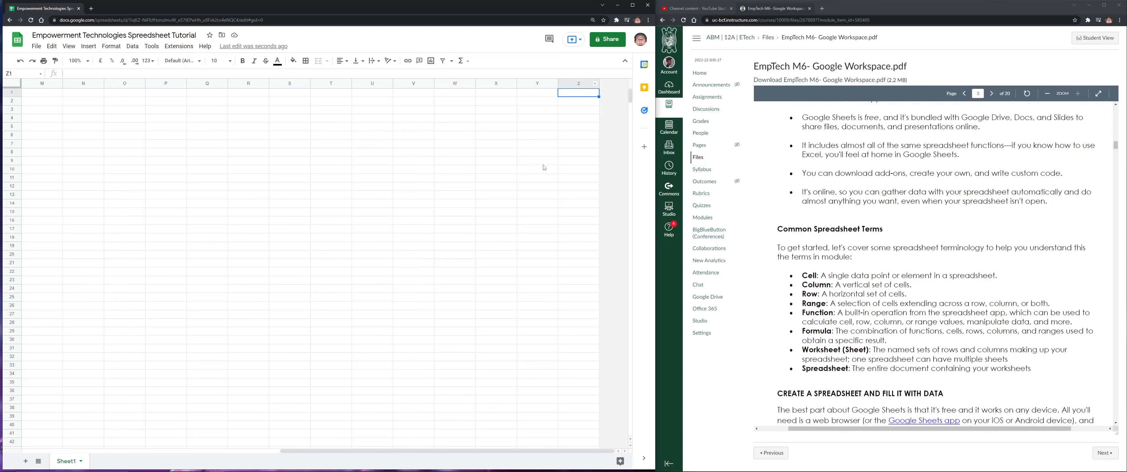
pyautogui.click(600, 86)
pyautogui.rightClick(596, 89)
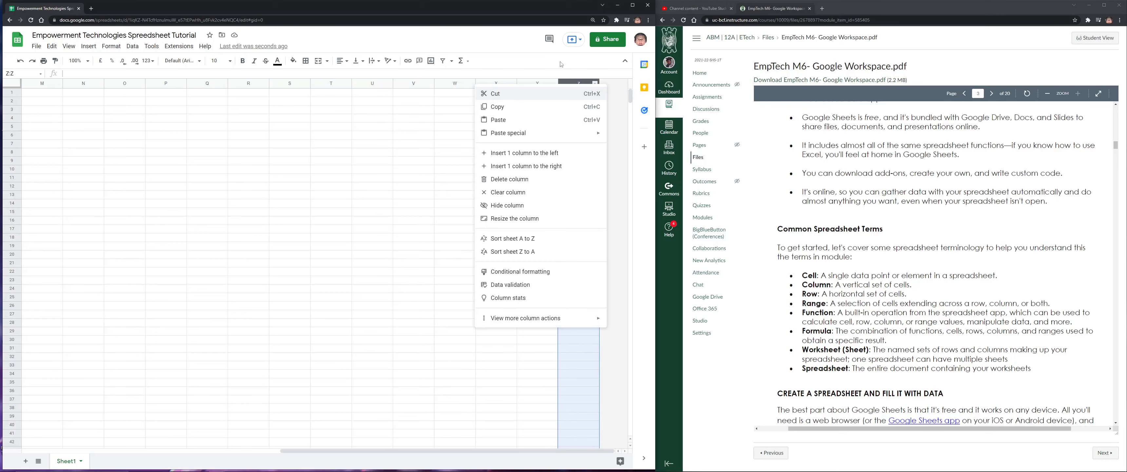
pyautogui.click(561, 65)
pyautogui.rightClick(585, 85)
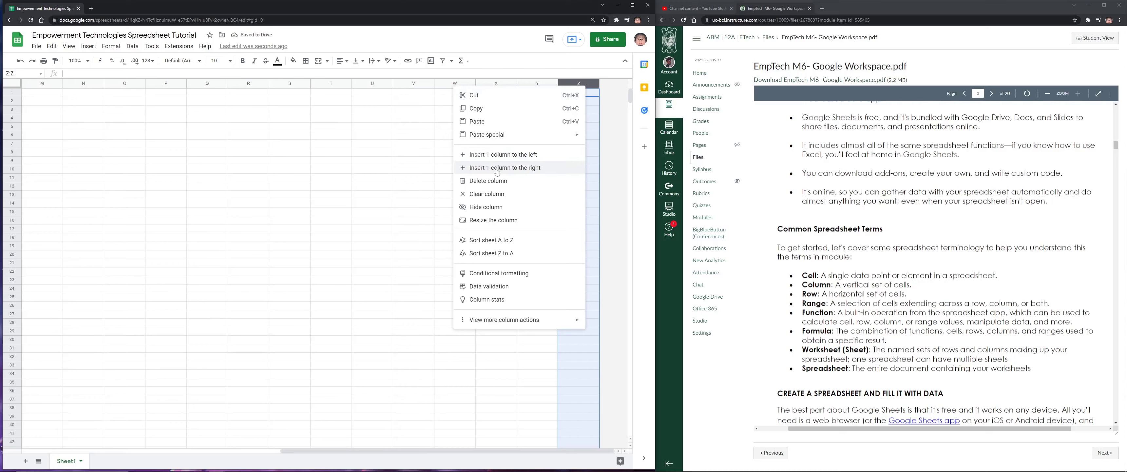
pyautogui.click(523, 169)
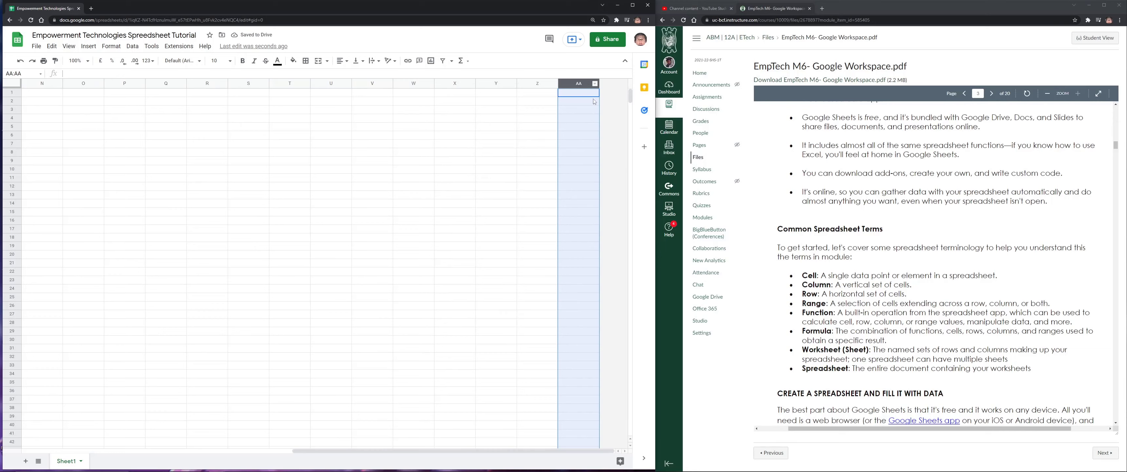
pyautogui.moveTo(538, 451); pyautogui.dragTo(192, 427)
pyautogui.click(54, 94)
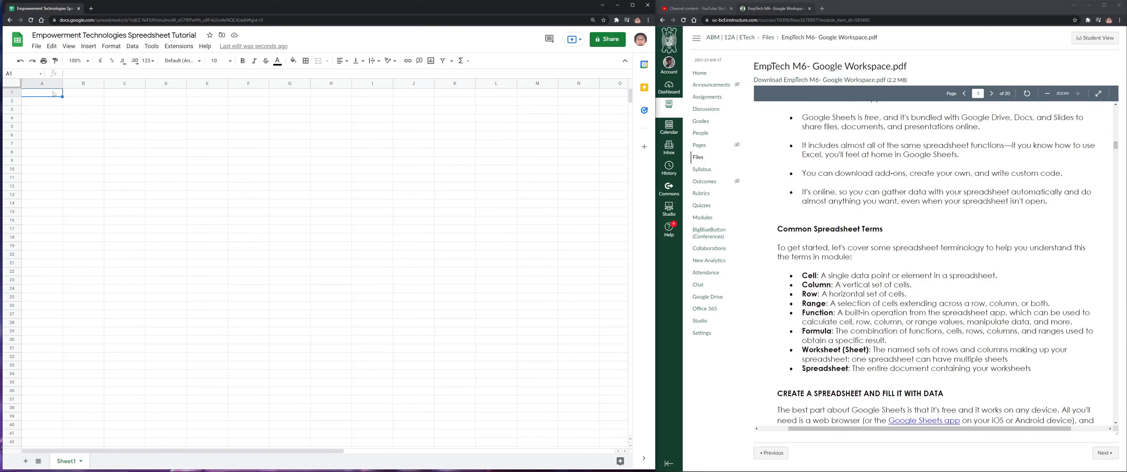
# Select cells D6, C6 and D5 in turn, then the range D5:G17
pyautogui.click(174, 137)
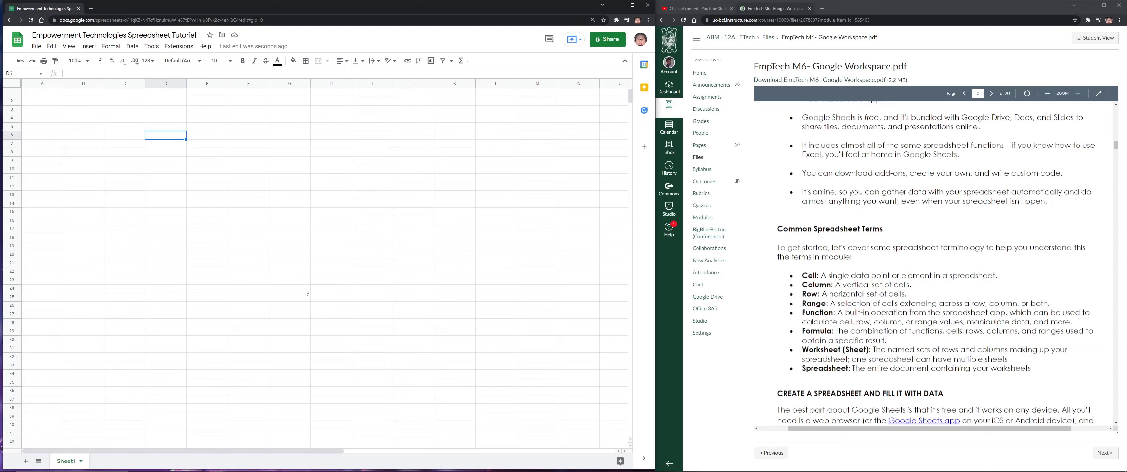
pyautogui.click(130, 139)
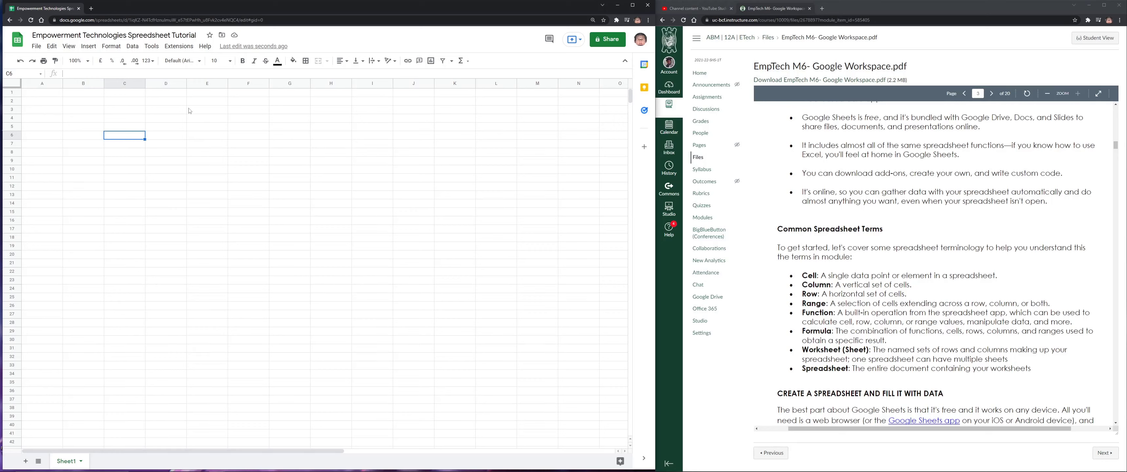
pyautogui.click(171, 128)
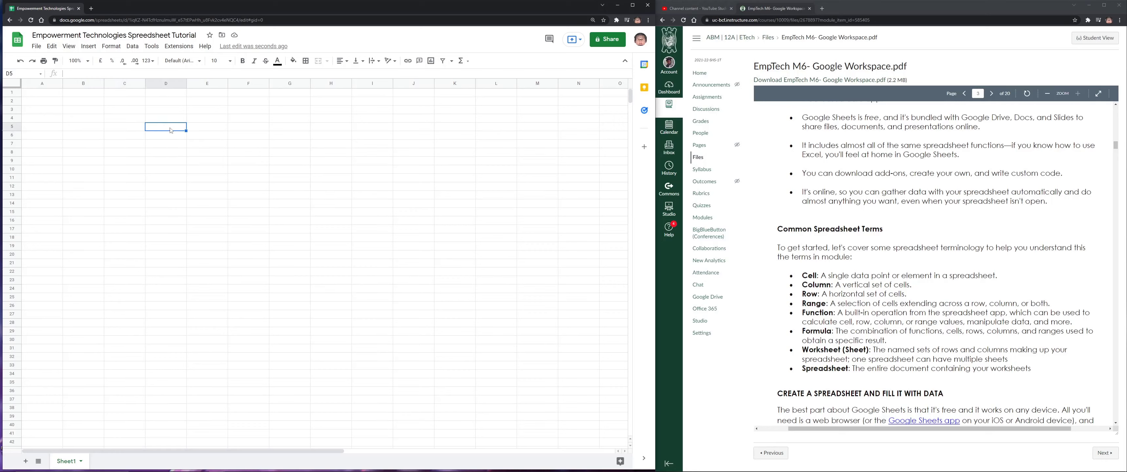
pyautogui.moveTo(168, 128); pyautogui.dragTo(302, 230)
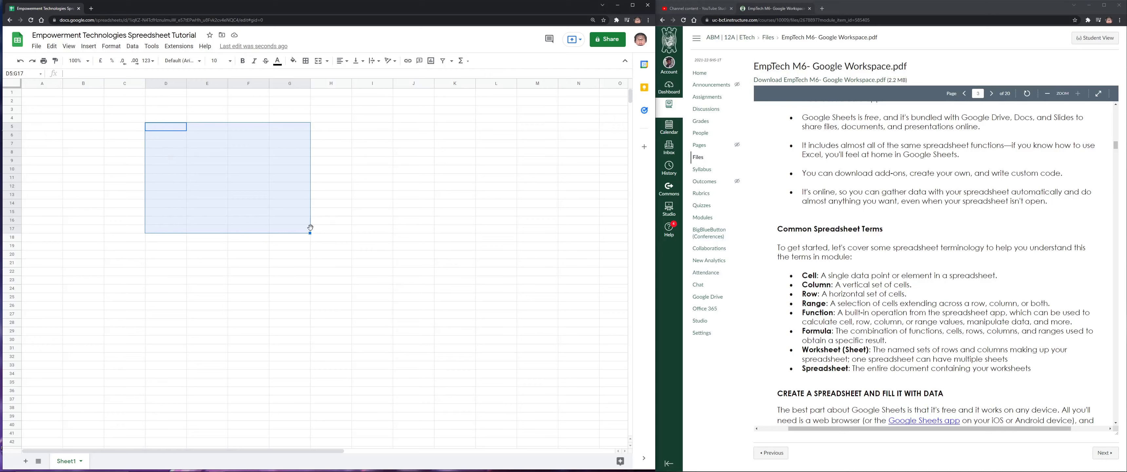
pyautogui.moveTo(42, 254); pyautogui.dragTo(582, 254)
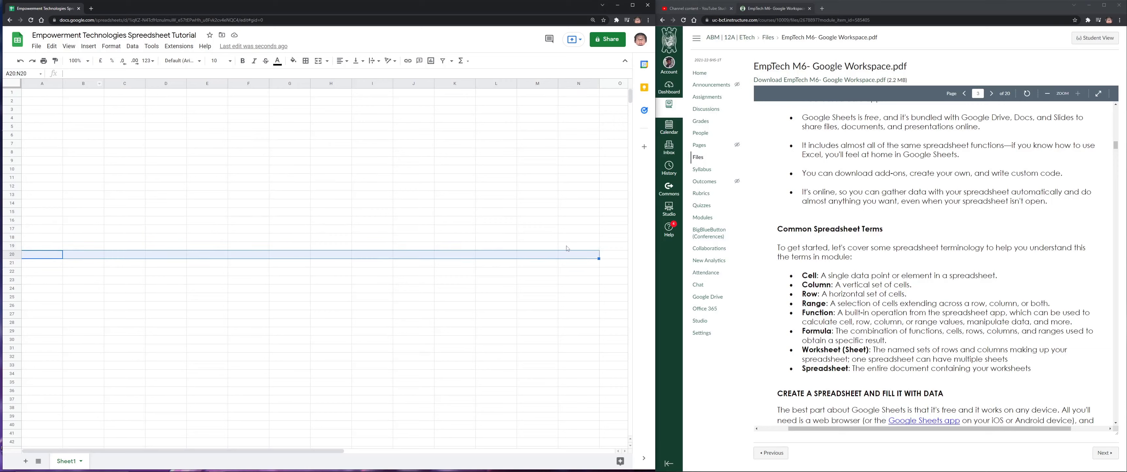
pyautogui.click(271, 113)
pyautogui.moveTo(276, 102); pyautogui.dragTo(304, 316)
pyautogui.rightClick(304, 316)
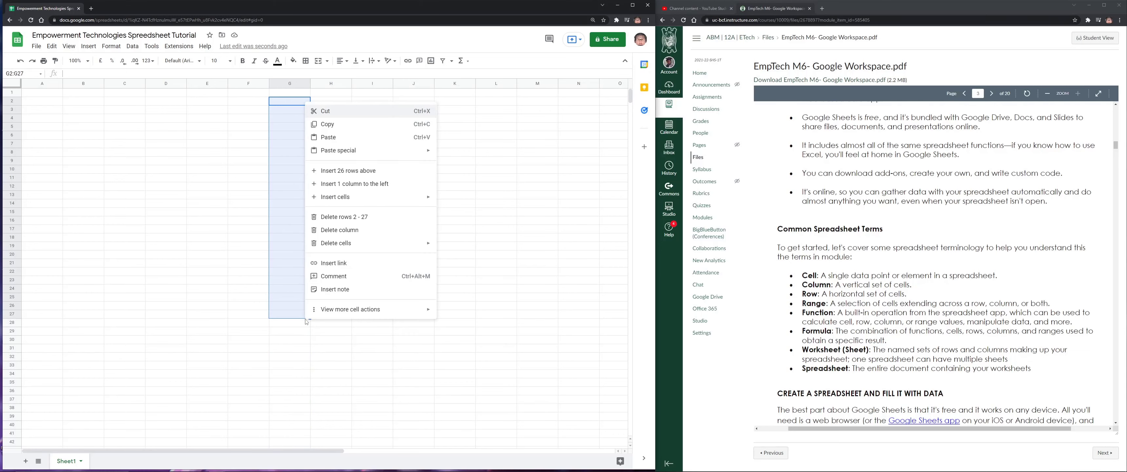
pyautogui.click(305, 315)
pyautogui.moveTo(301, 110); pyautogui.dragTo(304, 344)
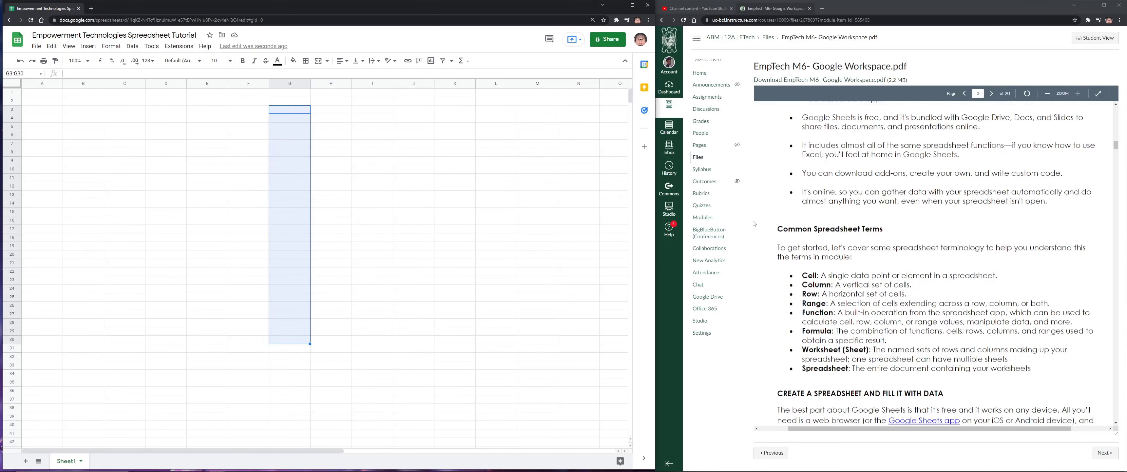
pyautogui.moveTo(802, 312); pyautogui.dragTo(886, 316)
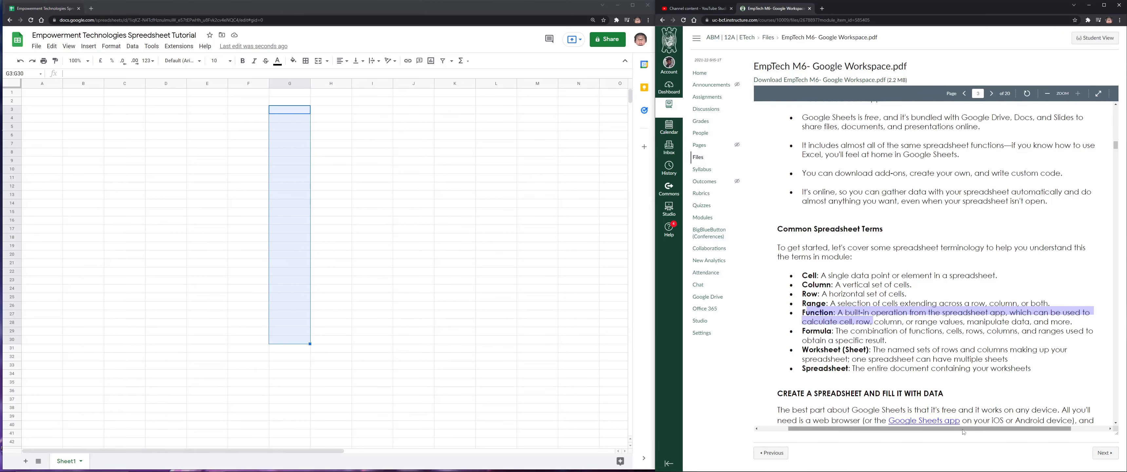
pyautogui.moveTo(961, 429); pyautogui.dragTo(971, 429)
pyautogui.click(961, 314)
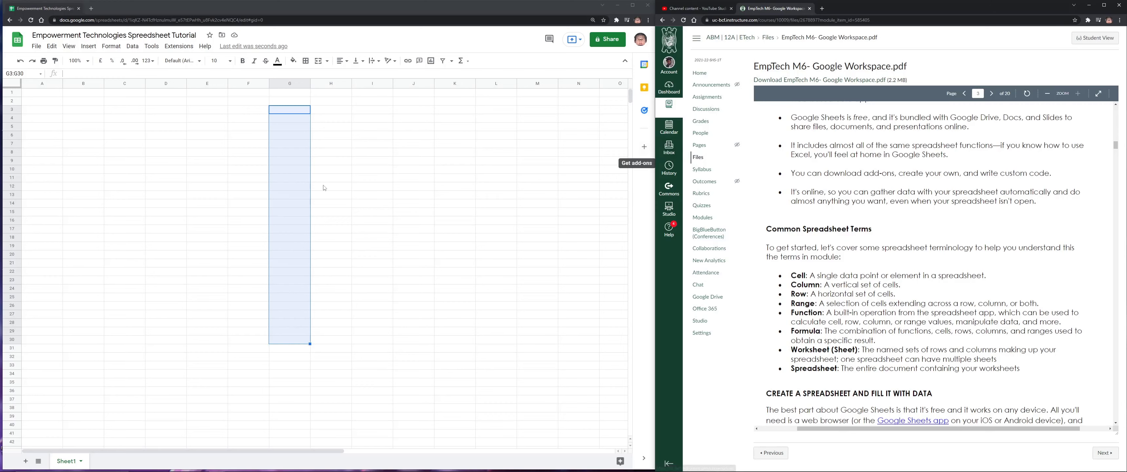
pyautogui.click(296, 204)
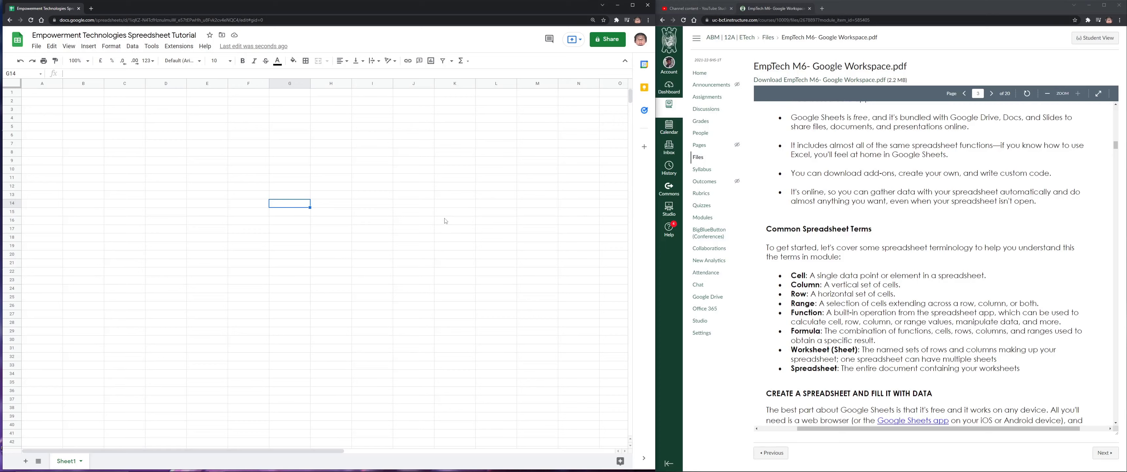
# Enter 1 in F11 and F12 and the label Total in E13
pyautogui.click(250, 180)
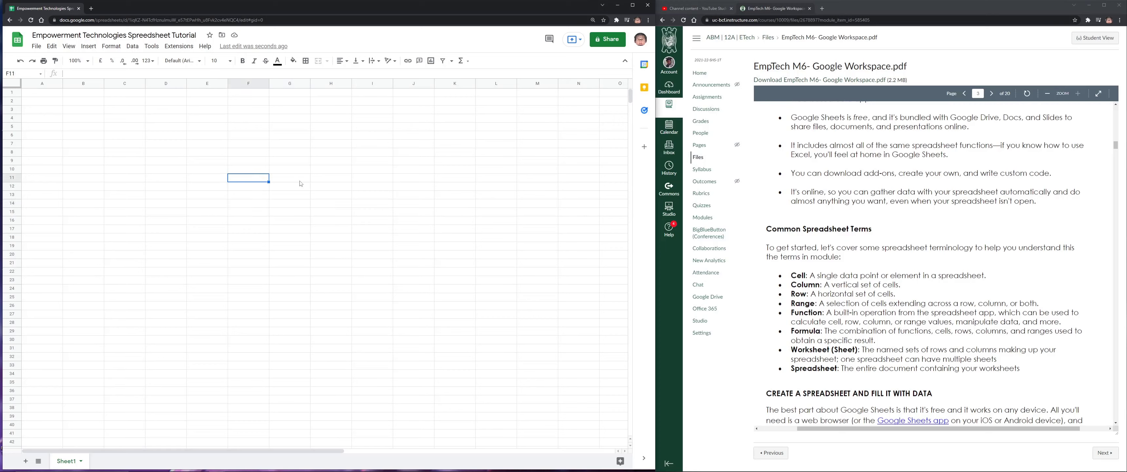
pyautogui.write('1')
pyautogui.press('Return')
pyautogui.write('1')
pyautogui.press('Return')
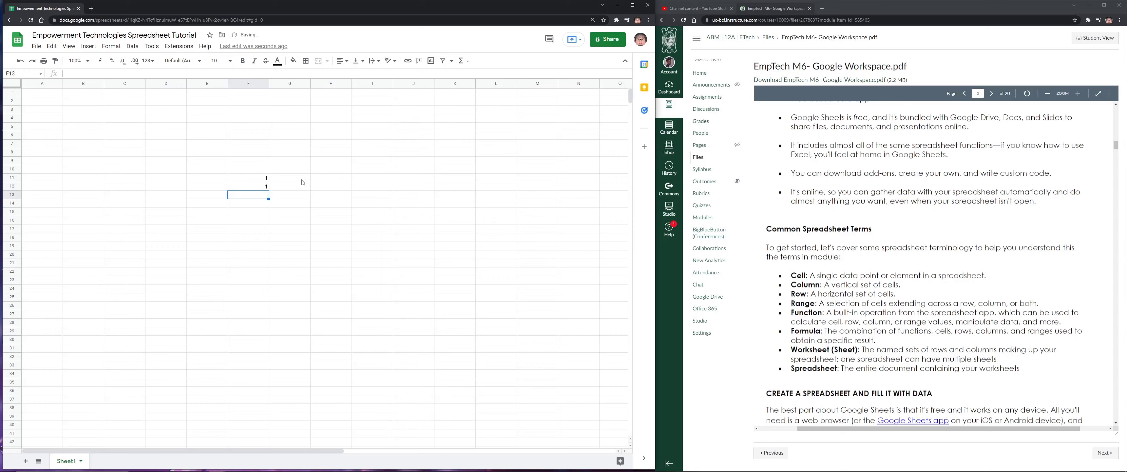
pyautogui.click(226, 199)
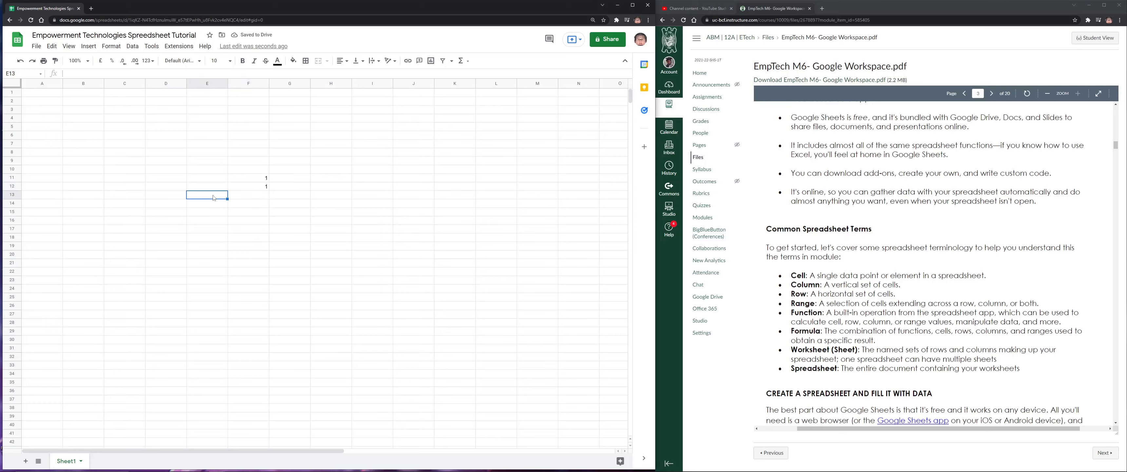
pyautogui.write('Total')
pyautogui.press('Tab')
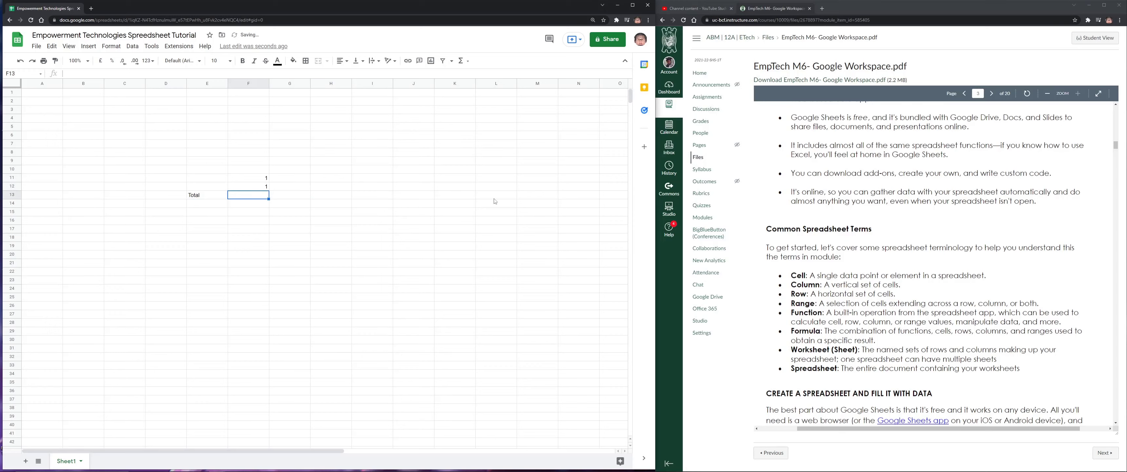
# Put =SUM(F11+F12) in F13 to total the two values as 2
pyautogui.write('=')
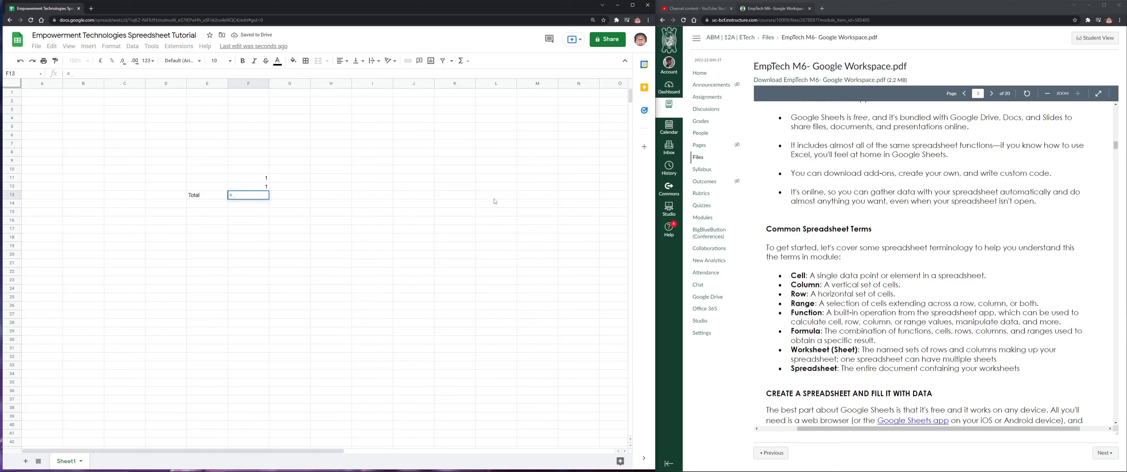
pyautogui.write('SUM(')
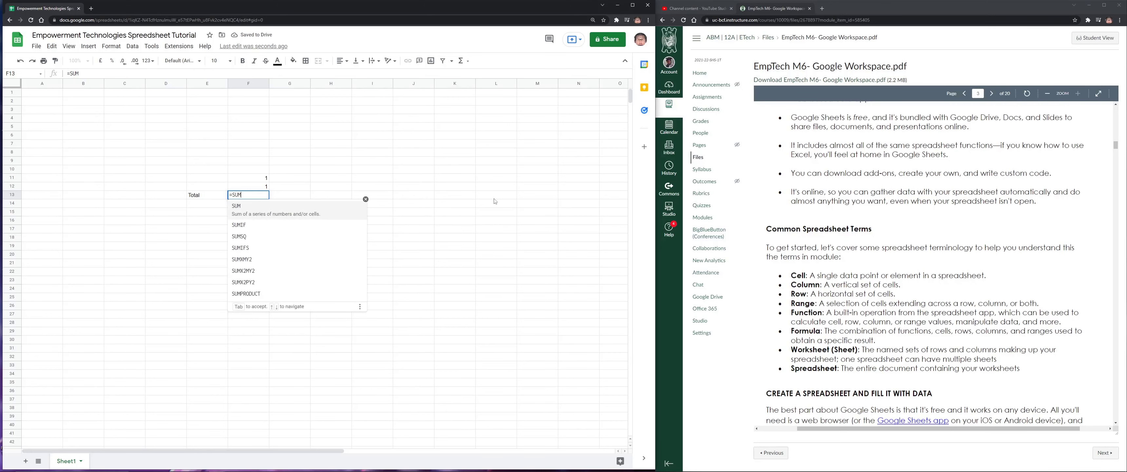
pyautogui.click(265, 178)
pyautogui.write('+')
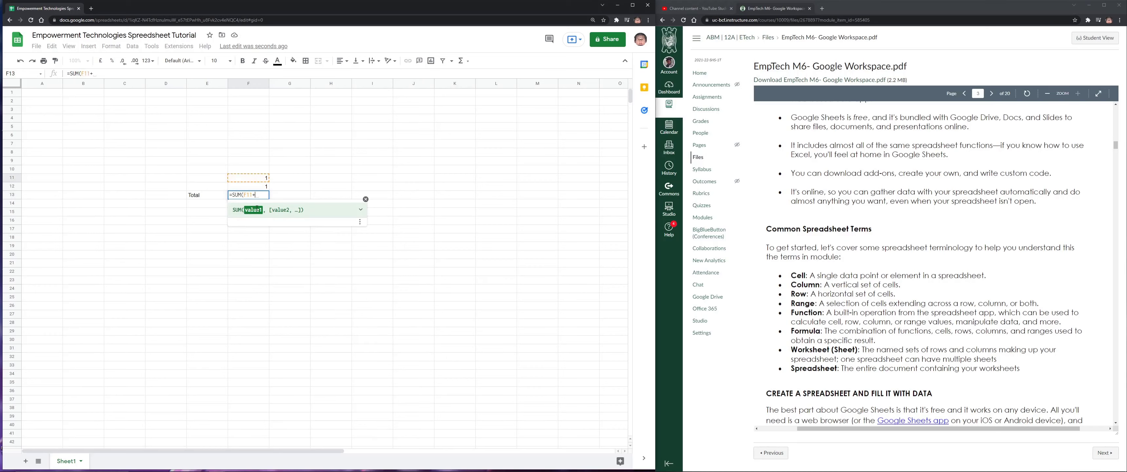
pyautogui.click(264, 186)
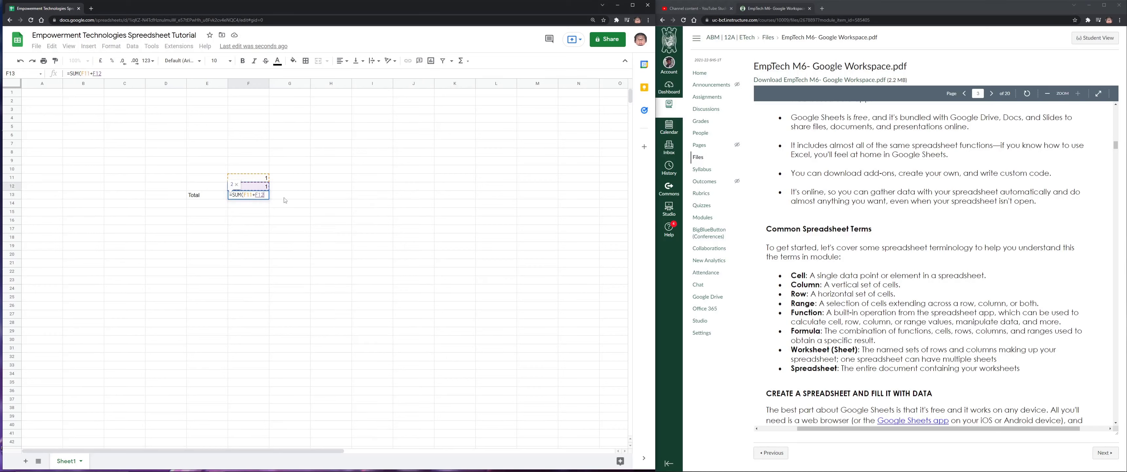
pyautogui.write(')')
pyautogui.press('Return')
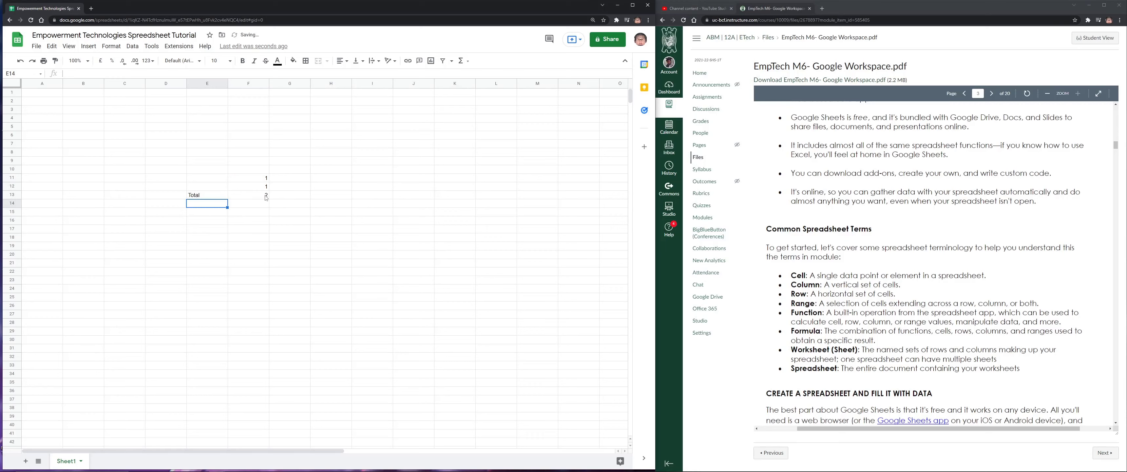
pyautogui.click(266, 196)
# Replace F13's formula with =F11+F12, then begin a =SUM() formula in F15
pyautogui.write('=')
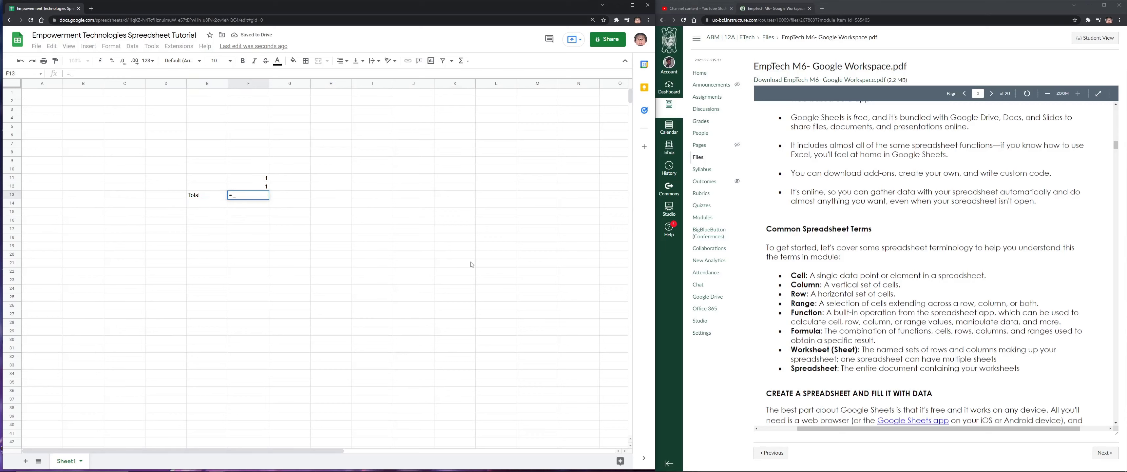
pyautogui.click(262, 181)
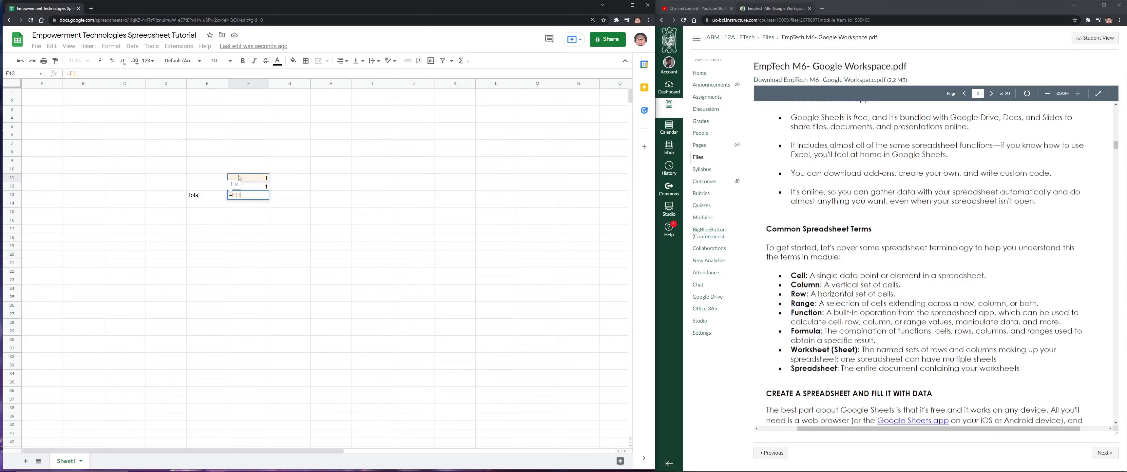
pyautogui.write('+')
pyautogui.click(261, 187)
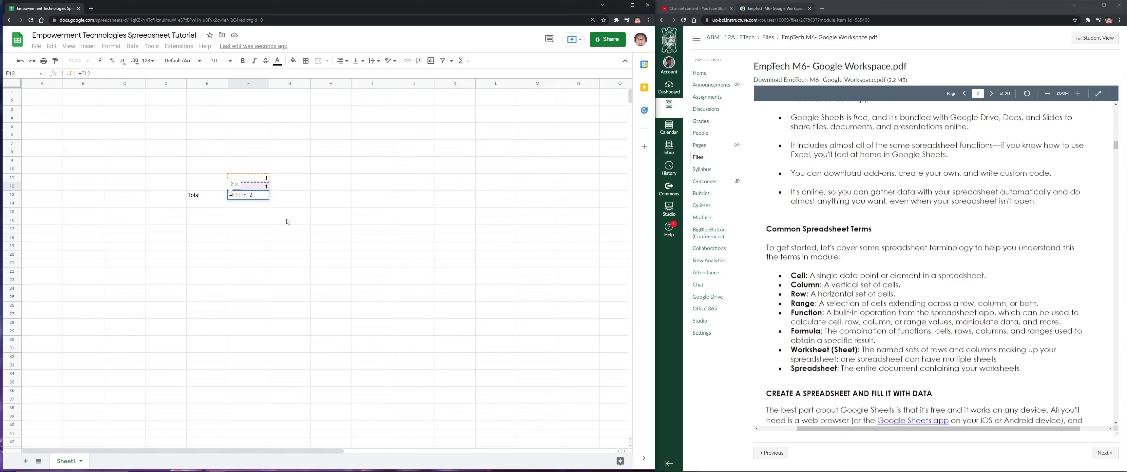
pyautogui.press('Return')
pyautogui.click(263, 196)
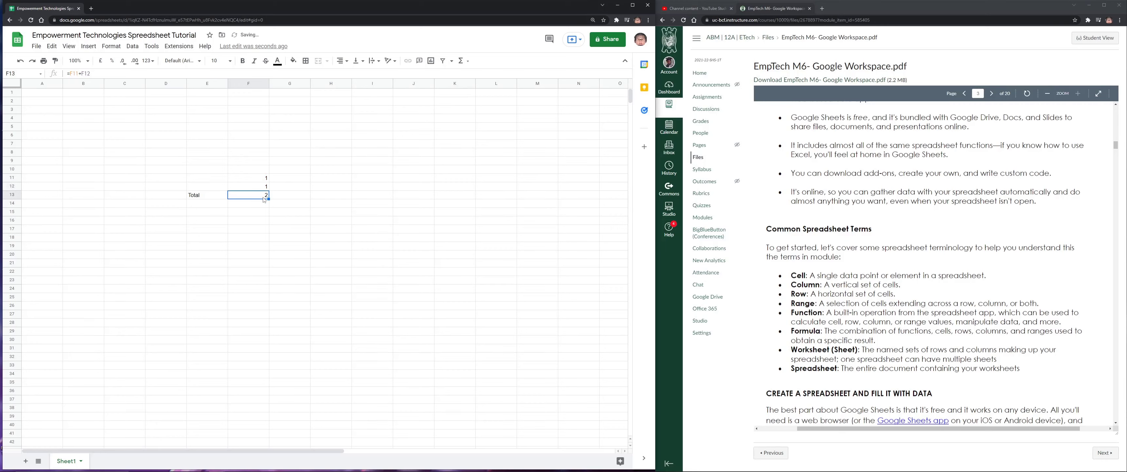
pyautogui.click(253, 211)
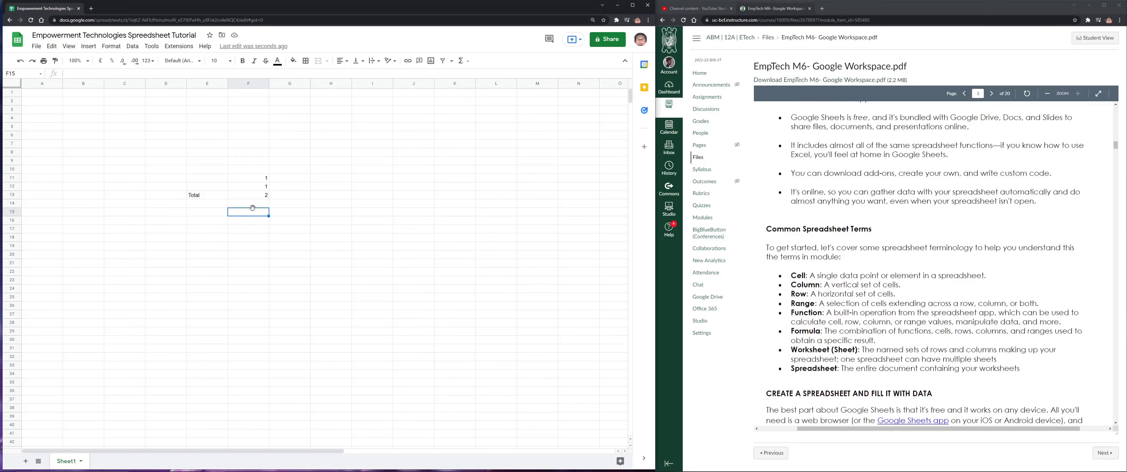
pyautogui.write('=SUM()')
pyautogui.tripleClick(255, 212)
pyautogui.press('Escape')
pyautogui.click(246, 229)
pyautogui.click(245, 220)
pyautogui.click(466, 64)
pyautogui.click(490, 48)
pyautogui.moveTo(331, 144); pyautogui.dragTo(168, 246)
pyautogui.press('Delete')
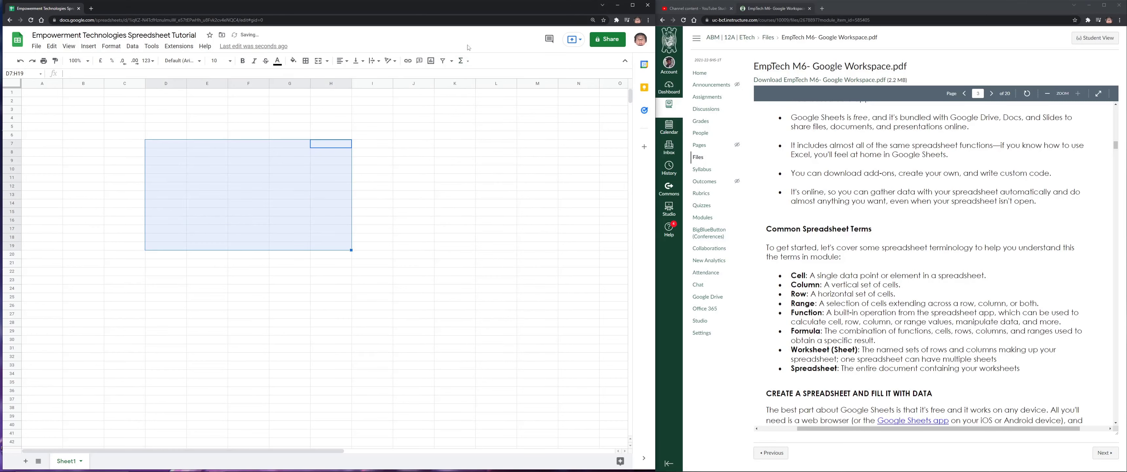
pyautogui.click(372, 186)
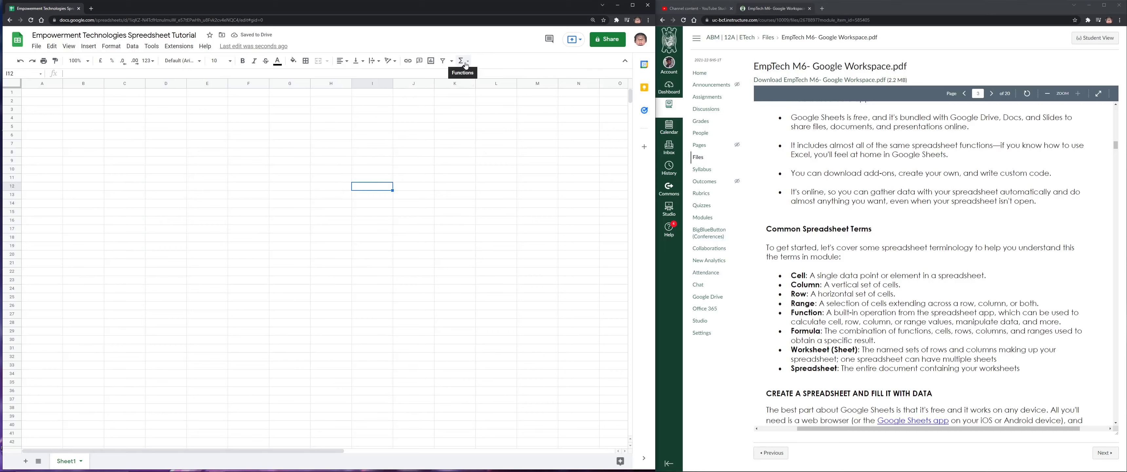
pyautogui.click(469, 66)
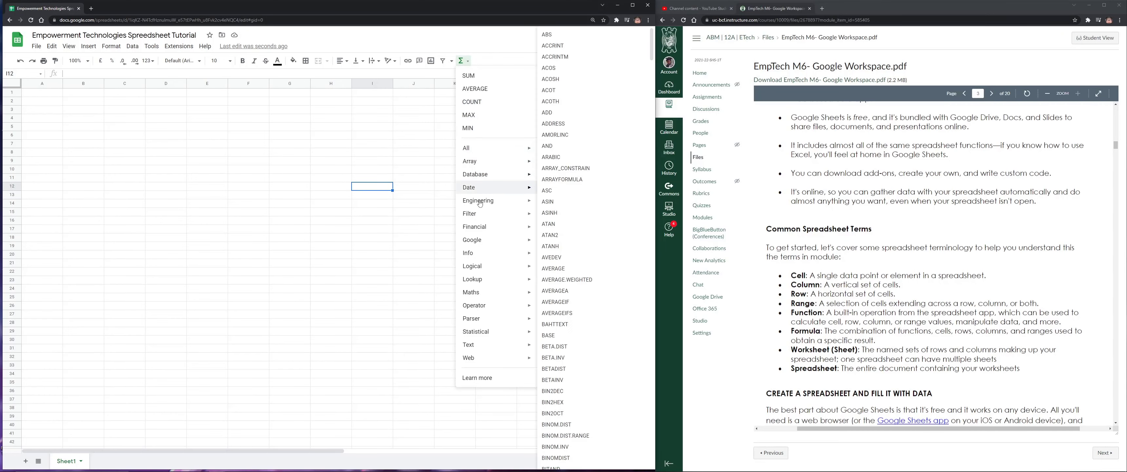
pyautogui.moveTo(482, 239)
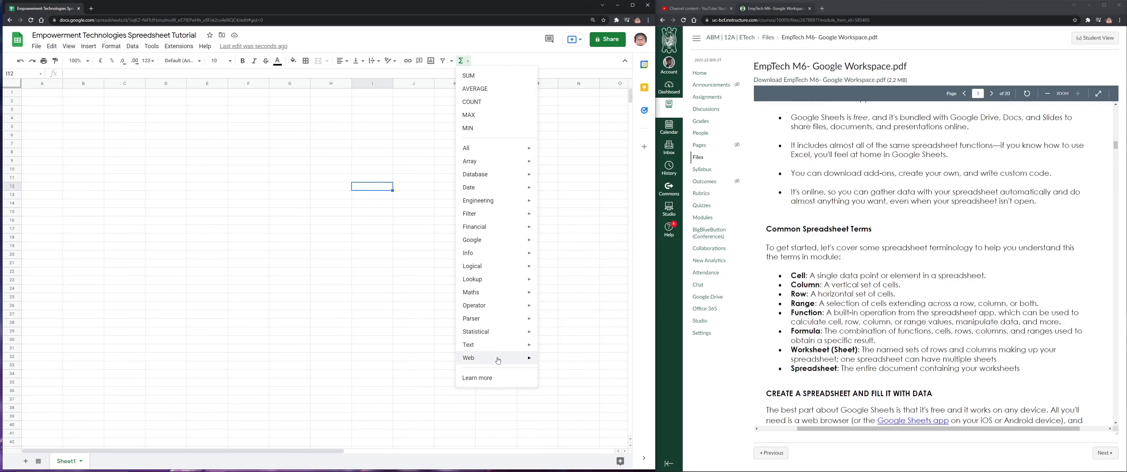
pyautogui.moveTo(498, 360)
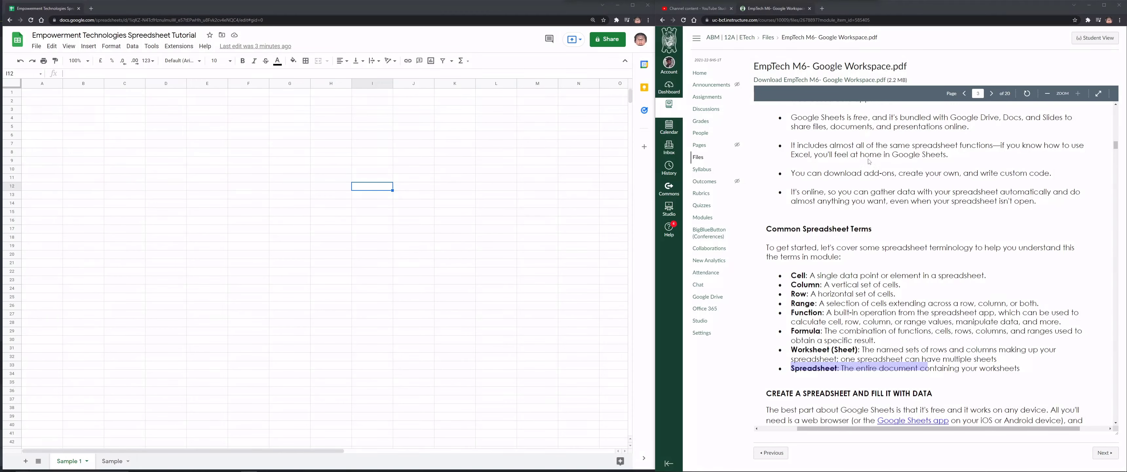
# Add Sheet3, move its tab after Sample, and check the All Sheets list
pyautogui.moveTo(791, 349); pyautogui.dragTo(996, 358)
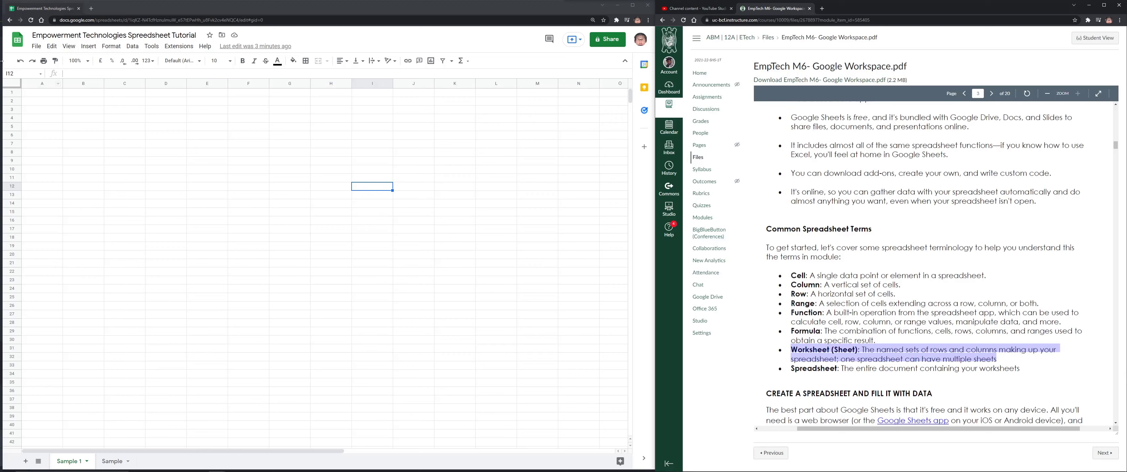
pyautogui.click(2, 56)
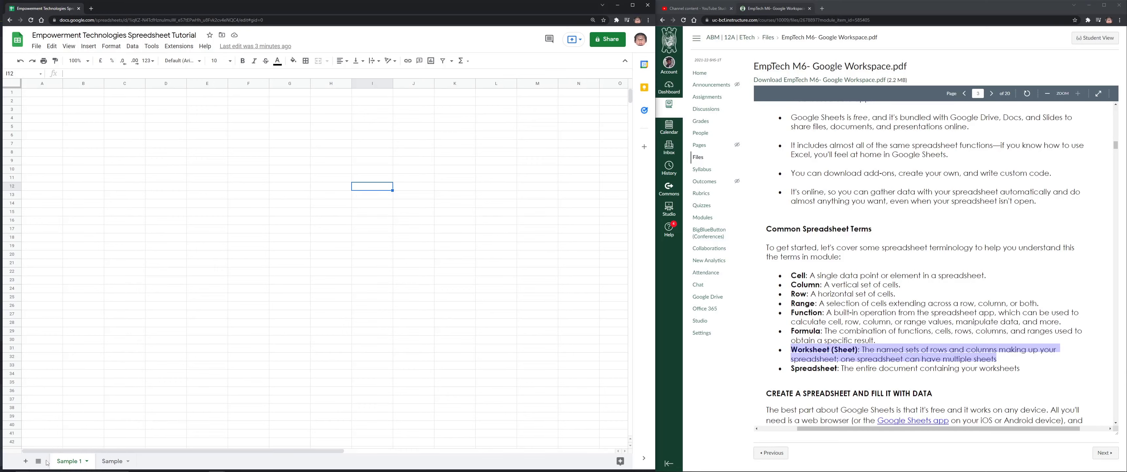
pyautogui.click(26, 462)
pyautogui.moveTo(132, 462); pyautogui.dragTo(152, 465)
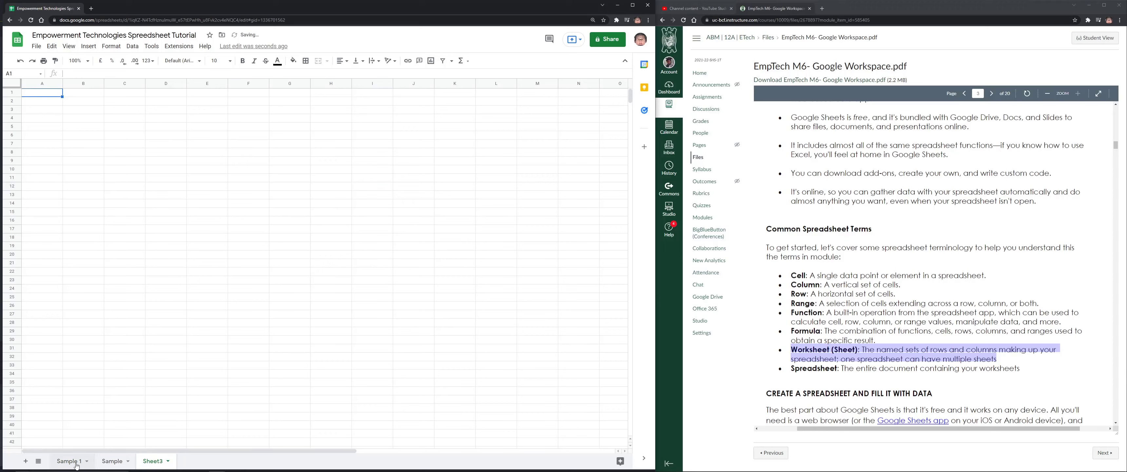
pyautogui.click(38, 461)
pyautogui.click(161, 465)
pyautogui.click(845, 368)
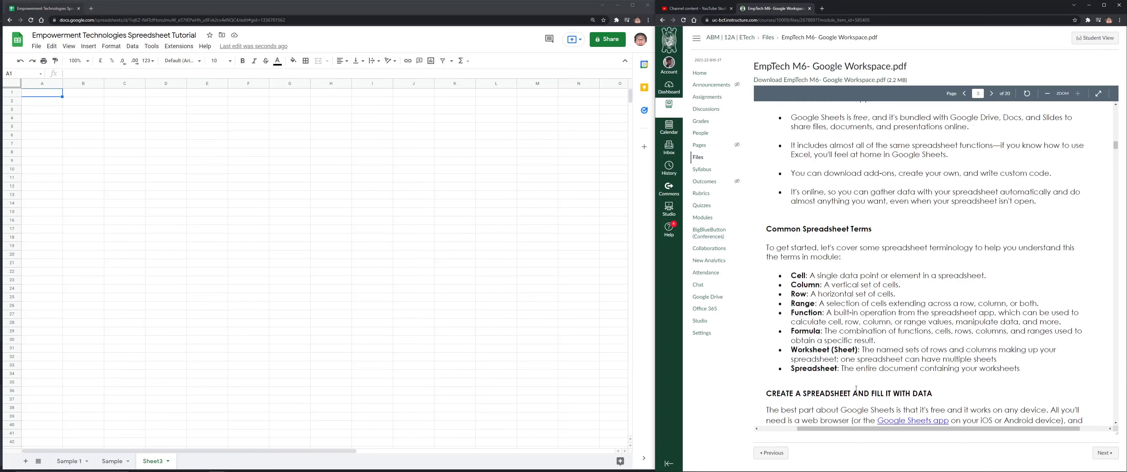
# Read further in the narrowed, enlarged module PDF, then bring up the tutorial spreadsheet's Share dialog
pyautogui.scroll(-2, 860, 385)
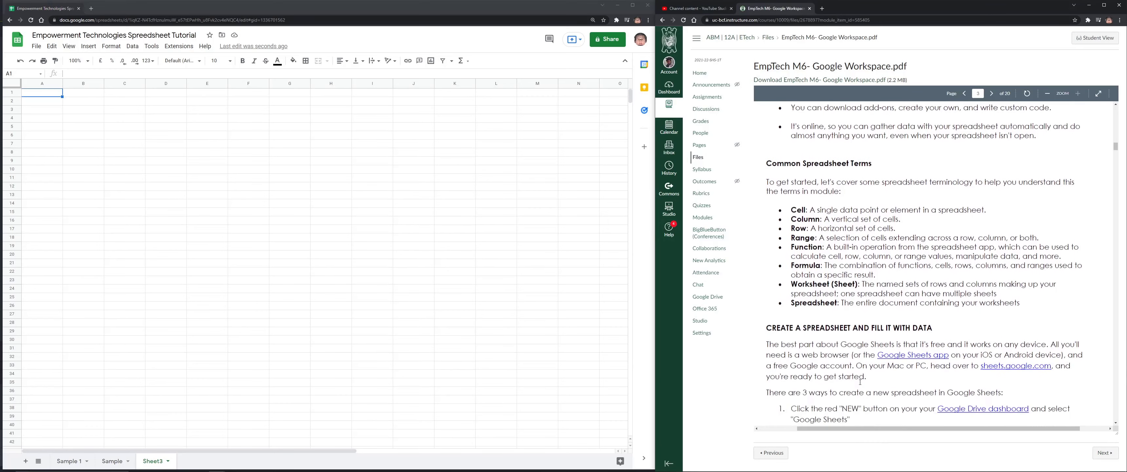
pyautogui.scroll(-4, 822, 319)
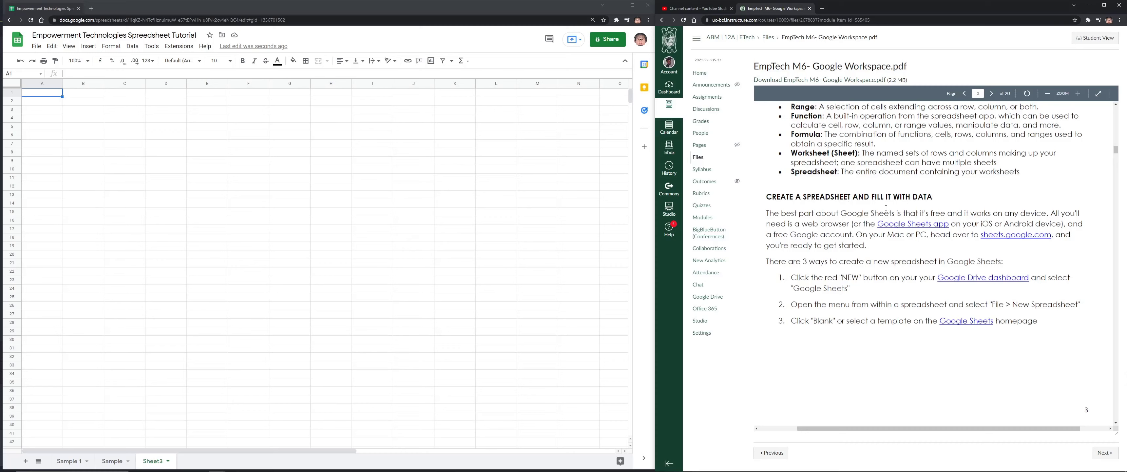
pyautogui.scroll(-1, 854, 220)
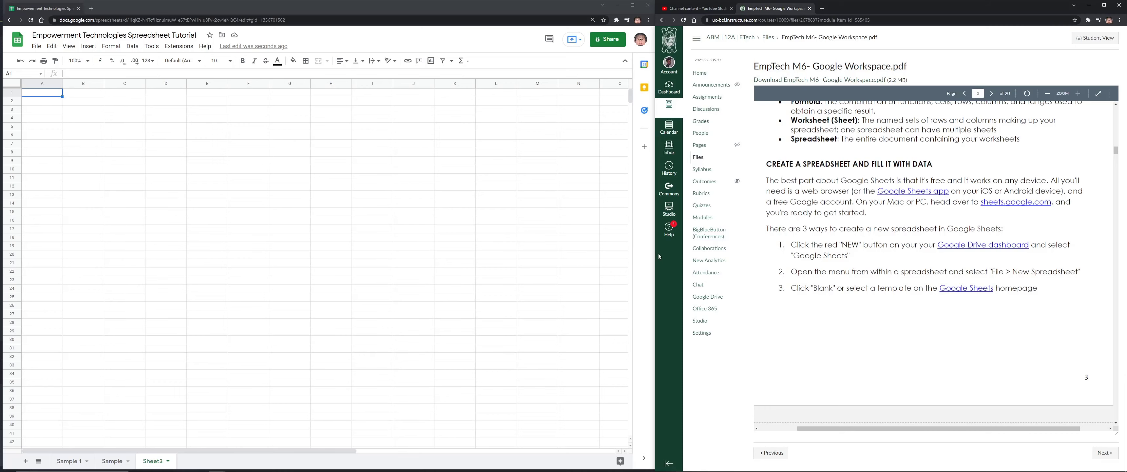
pyautogui.moveTo(655, 256); pyautogui.dragTo(677, 255)
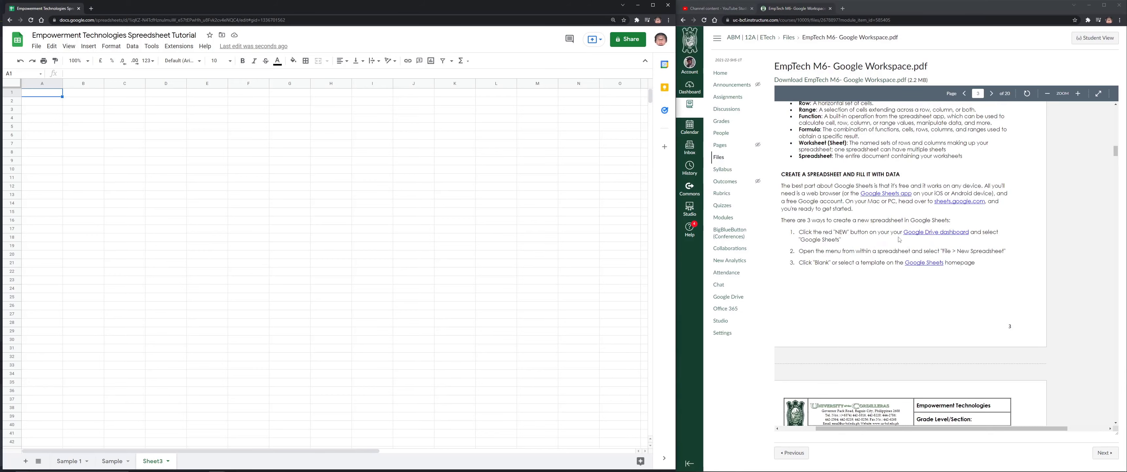
pyautogui.click(1078, 93)
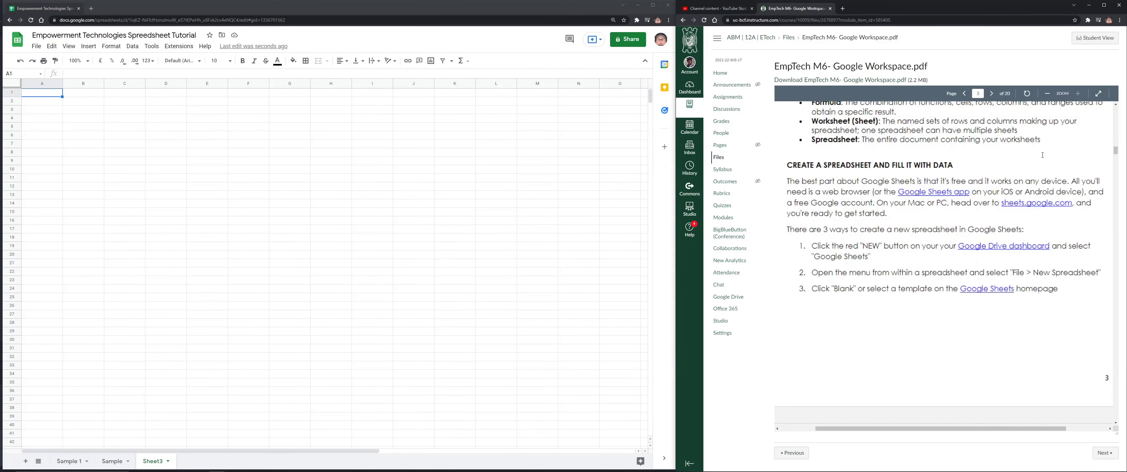
pyautogui.moveTo(966, 181); pyautogui.dragTo(1070, 192)
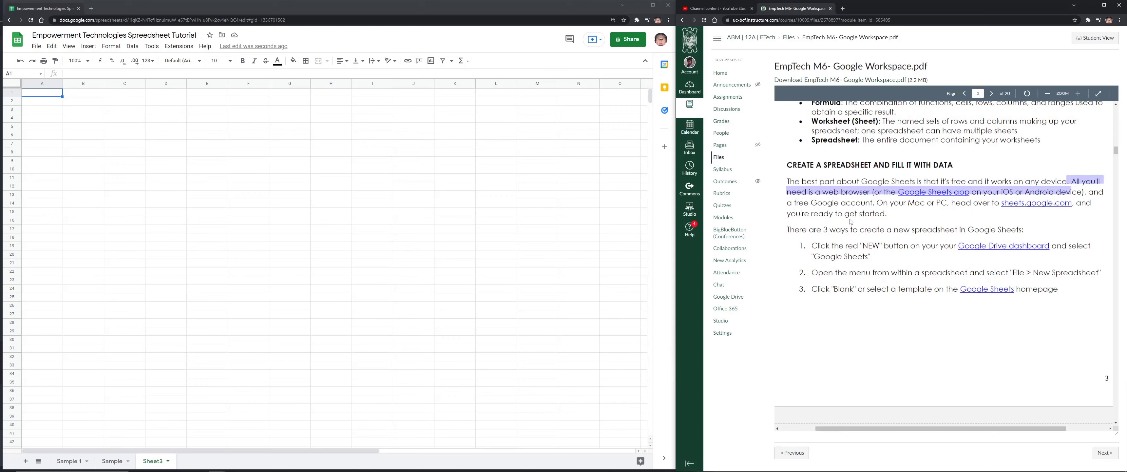
pyautogui.click(1114, 203)
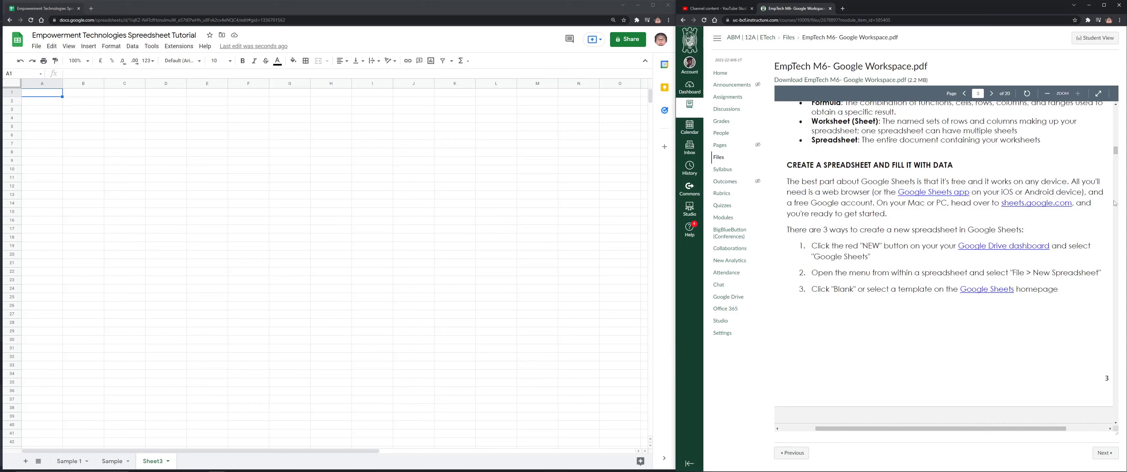
pyautogui.moveTo(1089, 190); pyautogui.dragTo(1093, 192)
pyautogui.scroll(-1, 875, 267)
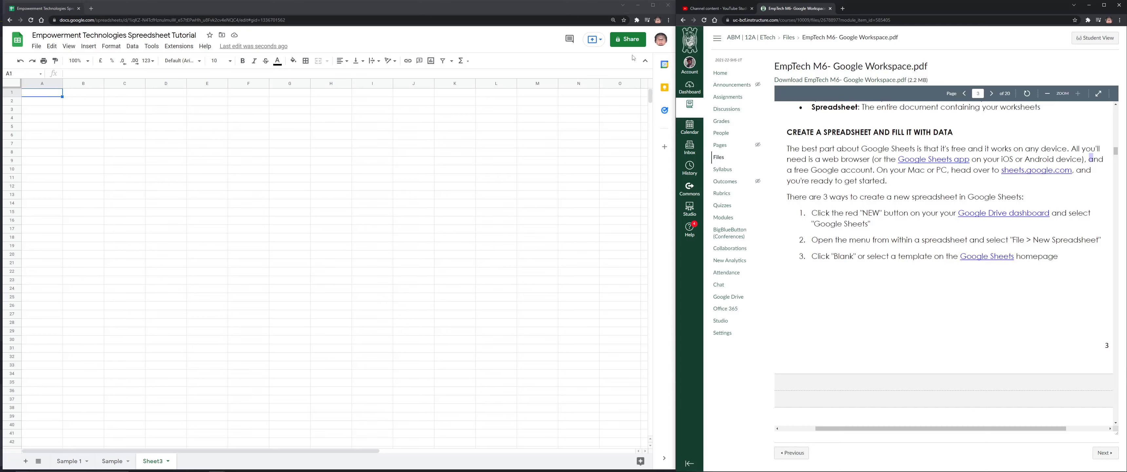
pyautogui.click(627, 43)
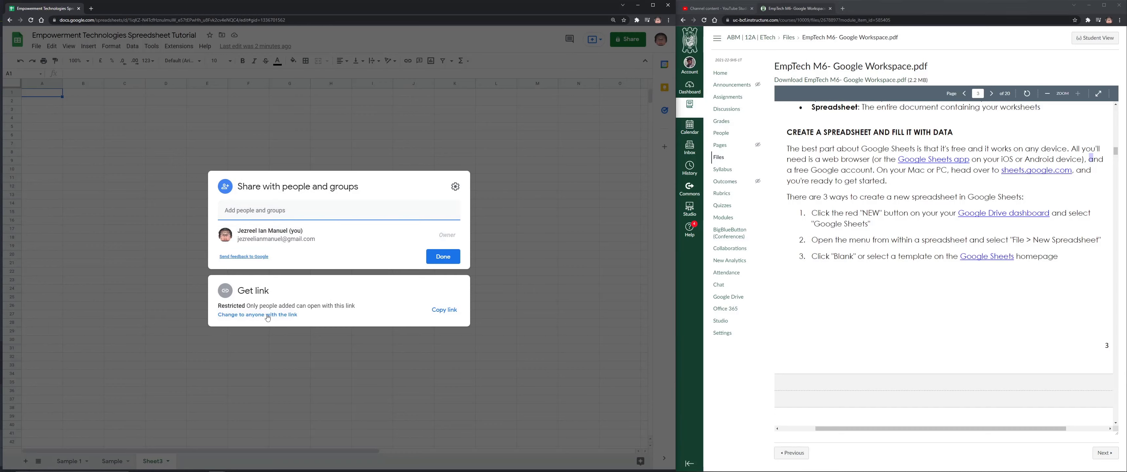
# Set general access to anyone with the link as Editor and copy the share link
pyautogui.click(257, 315)
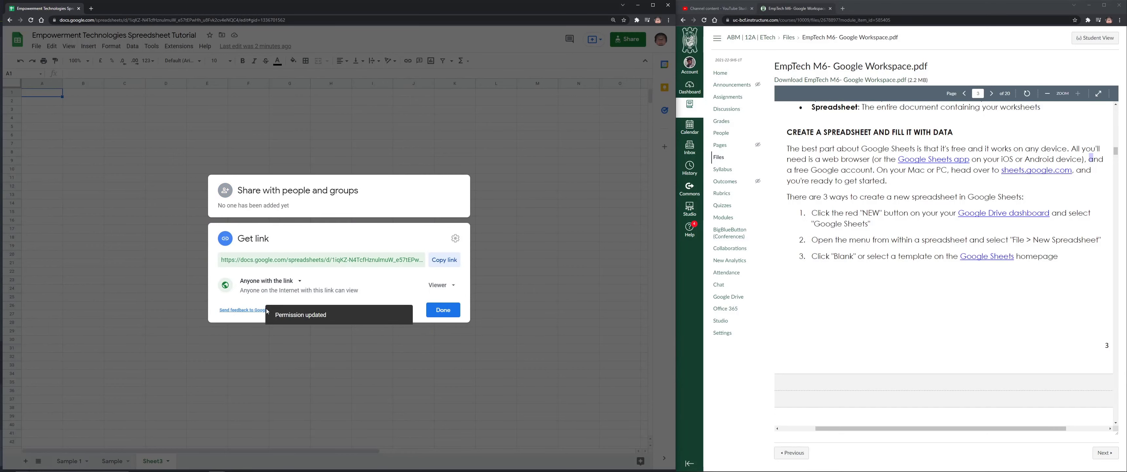
pyautogui.click(271, 281)
pyautogui.click(279, 320)
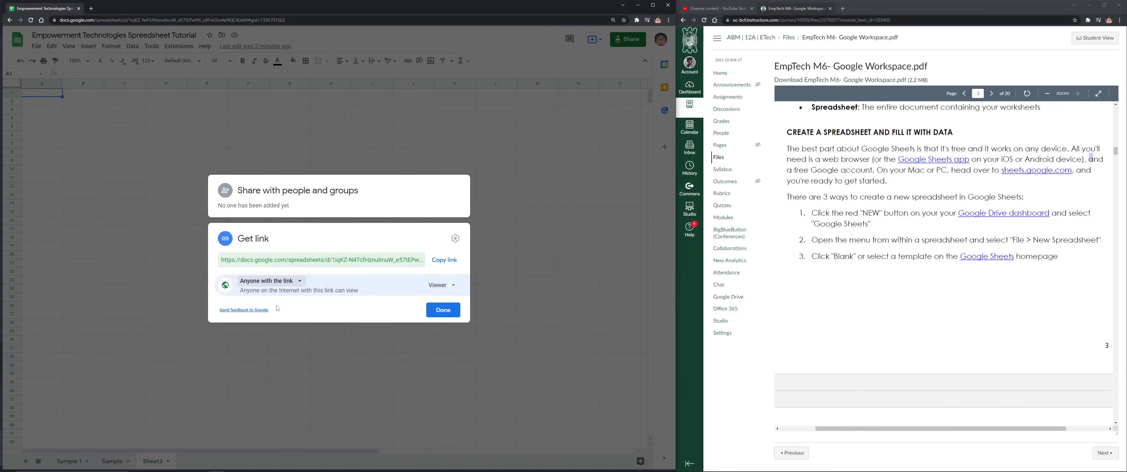
pyautogui.click(440, 285)
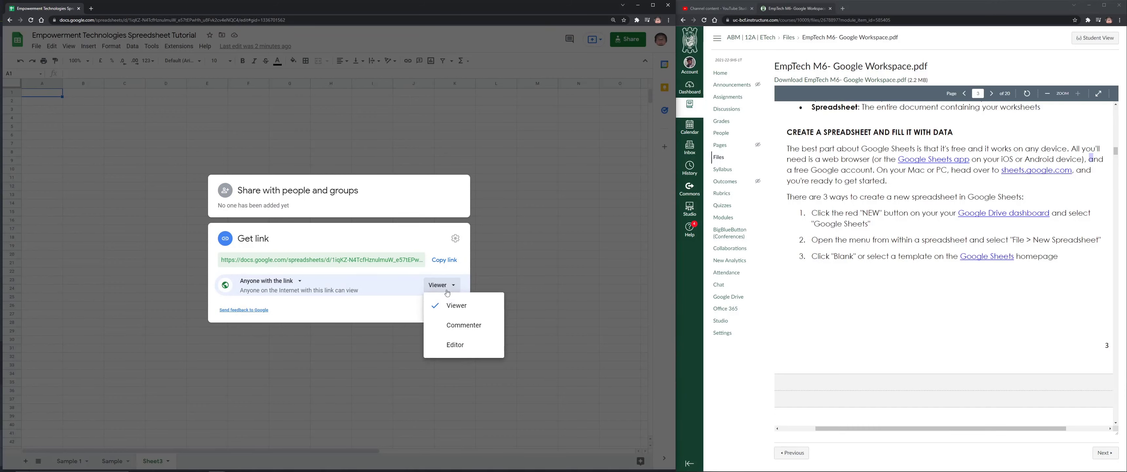
pyautogui.click(456, 347)
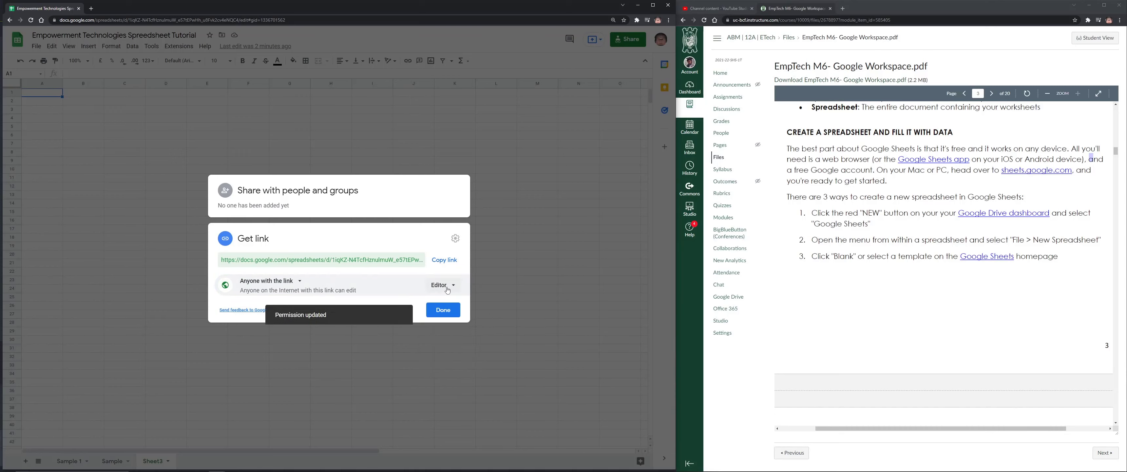
pyautogui.click(444, 259)
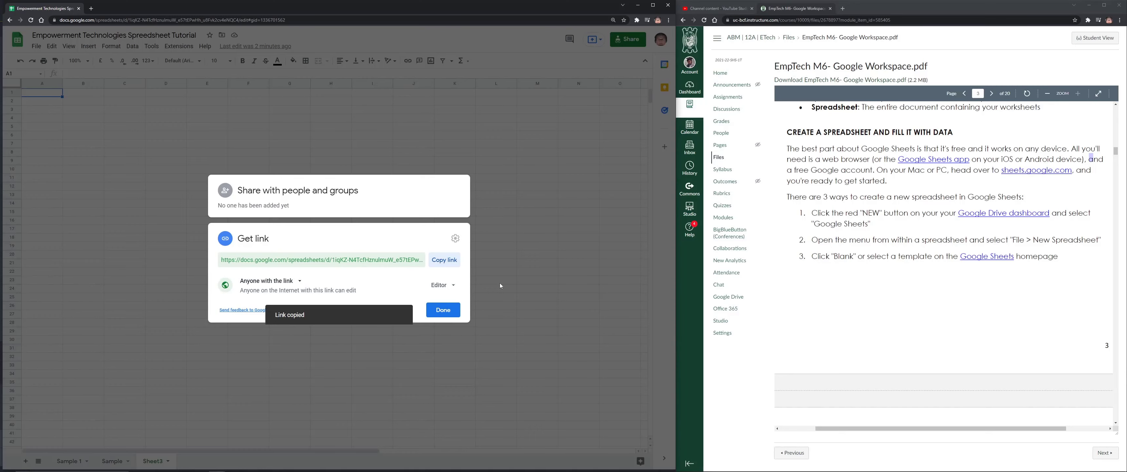
pyautogui.click(442, 310)
# Close the Comments panel beside the spreadsheet
pyautogui.click(568, 39)
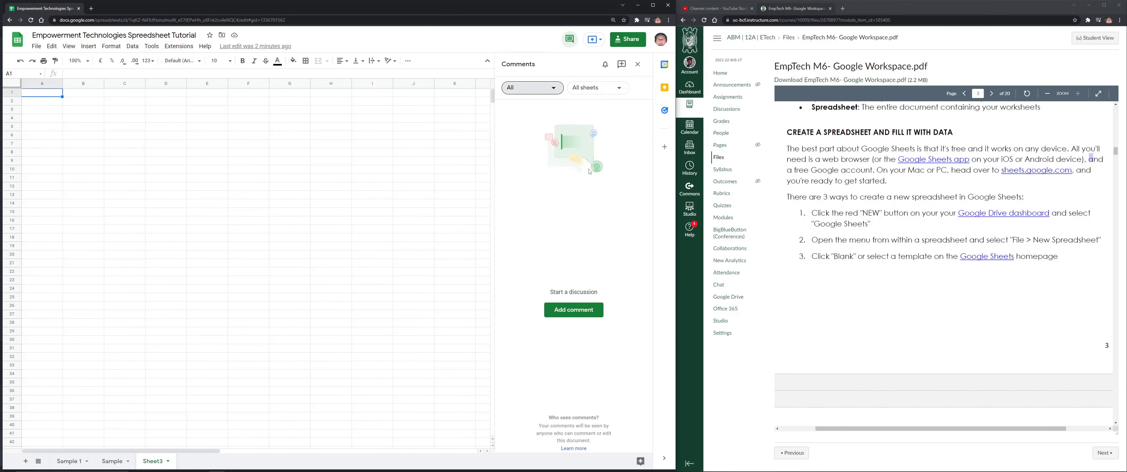
pyautogui.scroll(-3, 526, 185)
pyautogui.click(638, 68)
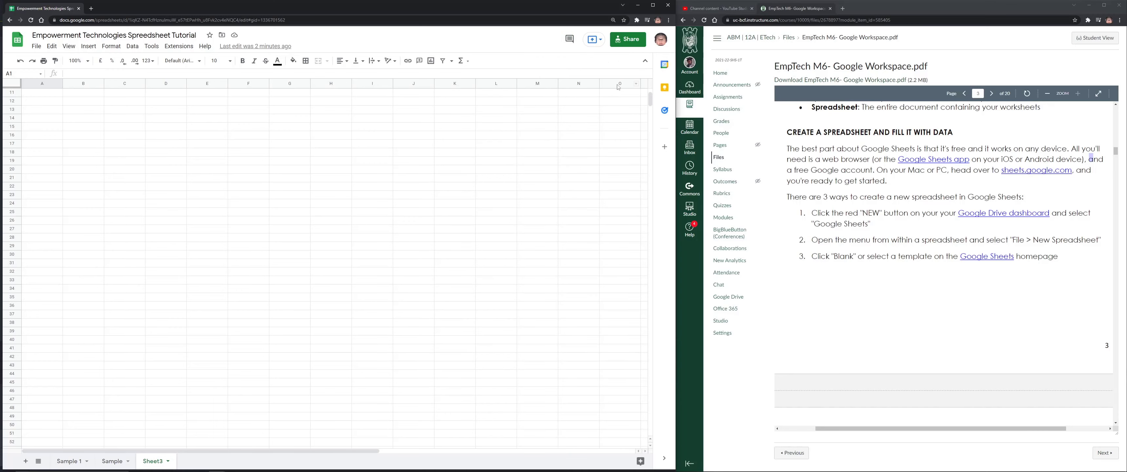
# Scroll the module PDF down to page 4's 'Adding Data to Your Spreadsheet' steps
pyautogui.scroll(-10, 943, 232)
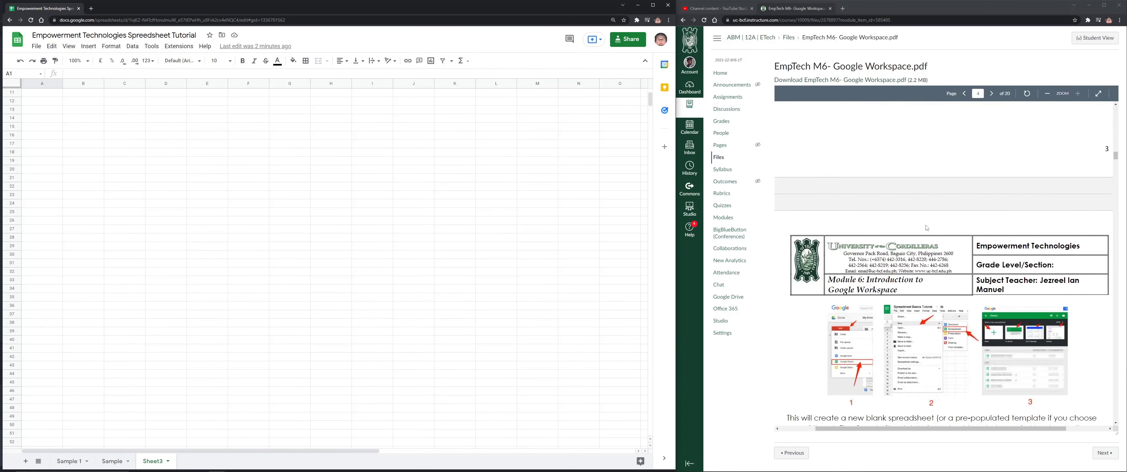
pyautogui.scroll(-3, 935, 222)
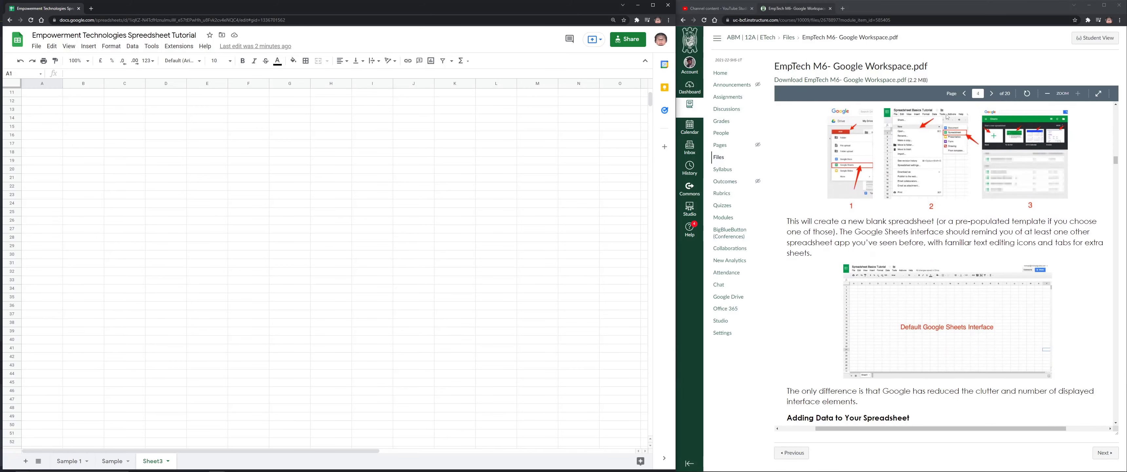
pyautogui.scroll(-5, 910, 194)
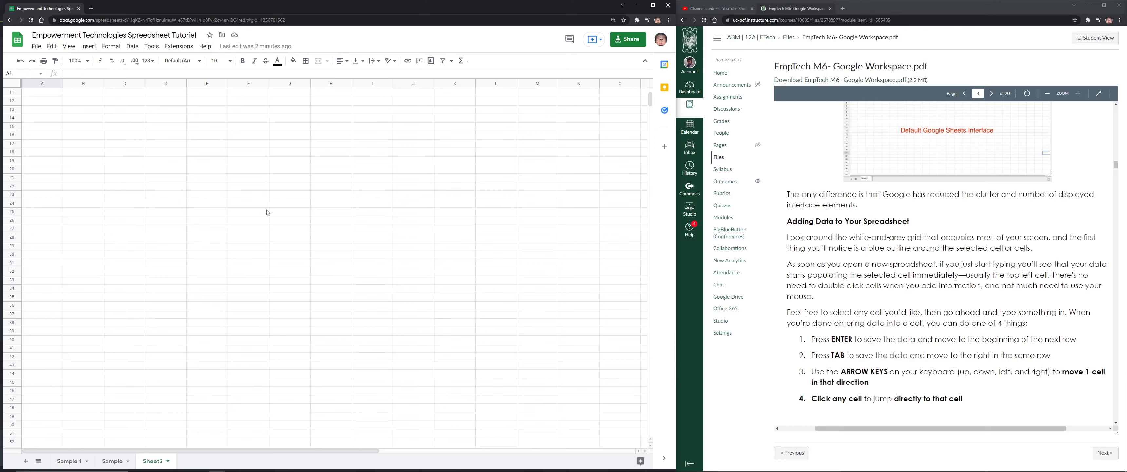
pyautogui.click(244, 197)
pyautogui.scroll(-2, 916, 256)
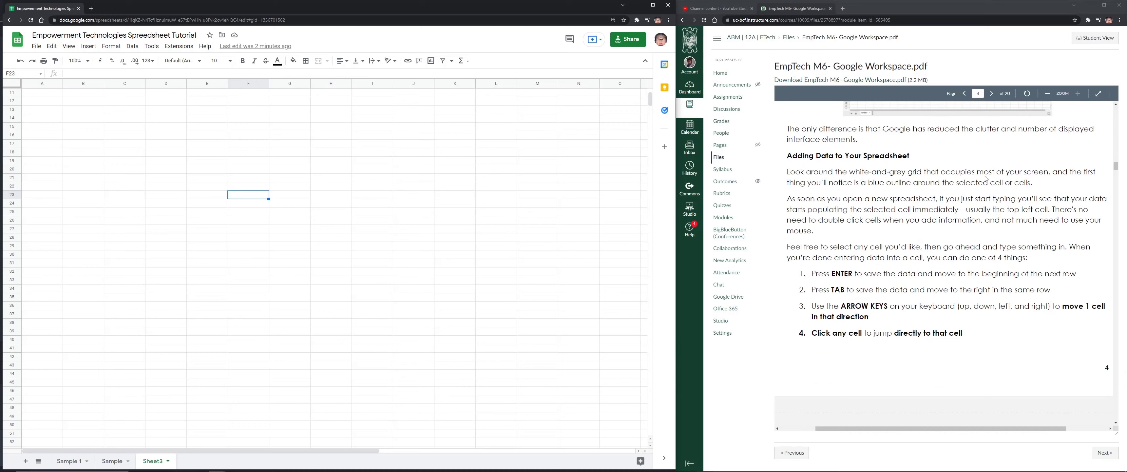
# Type the person's full name into cell F21 of Sheet3
pyautogui.click(185, 153)
pyautogui.click(331, 254)
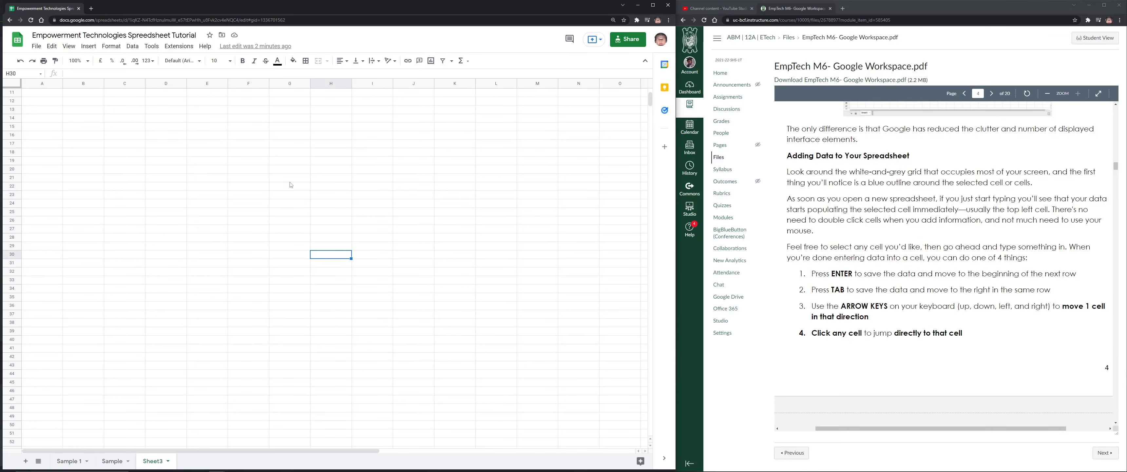
pyautogui.click(334, 169)
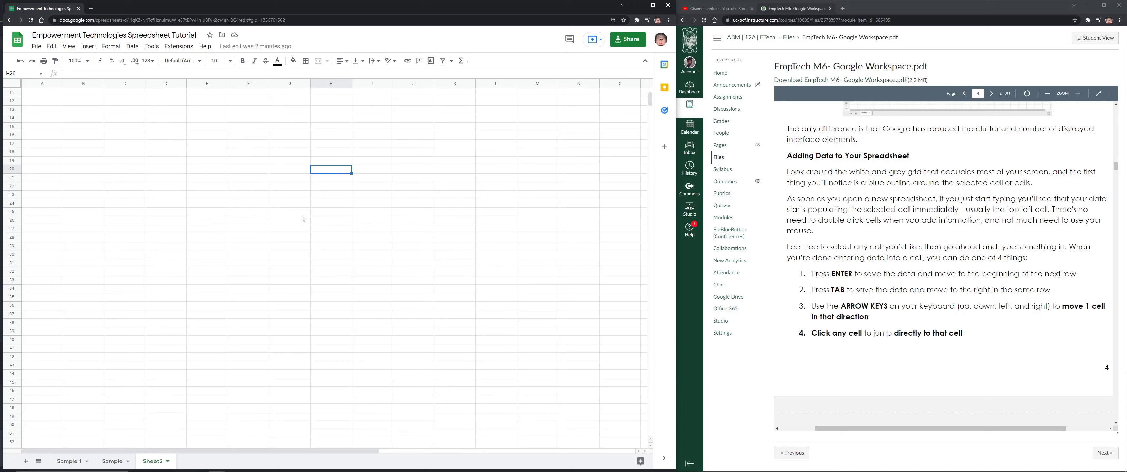
pyautogui.click(229, 175)
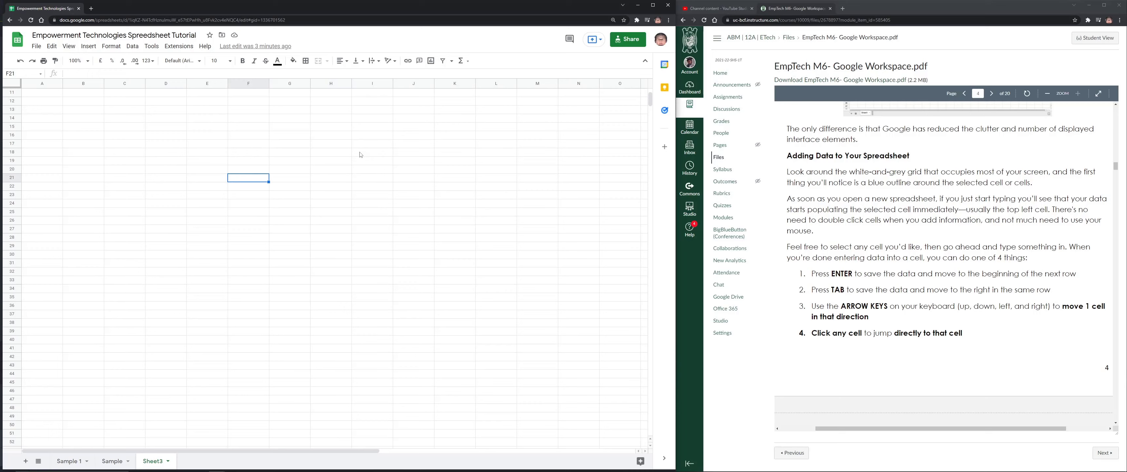
pyautogui.press('Return')
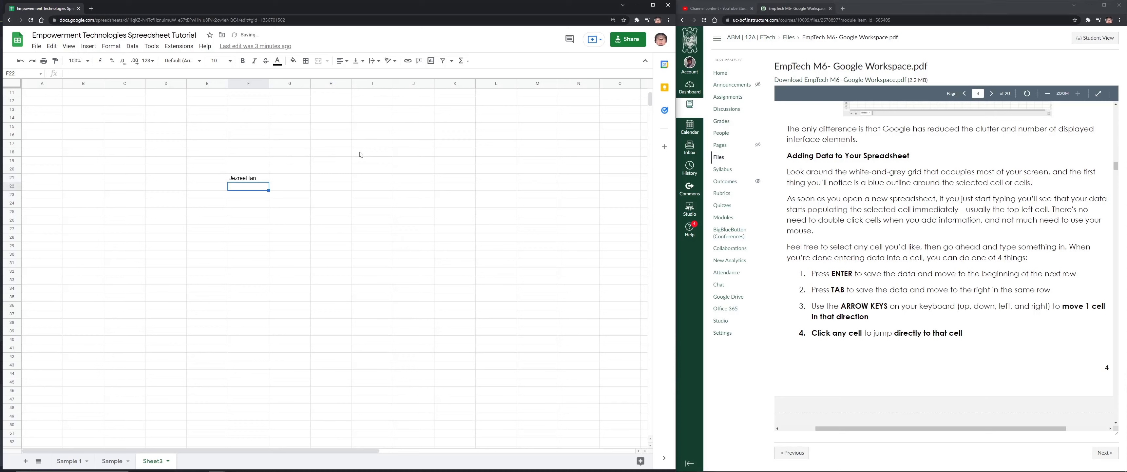
# Start typing the person's name again in cell M29
pyautogui.click(250, 180)
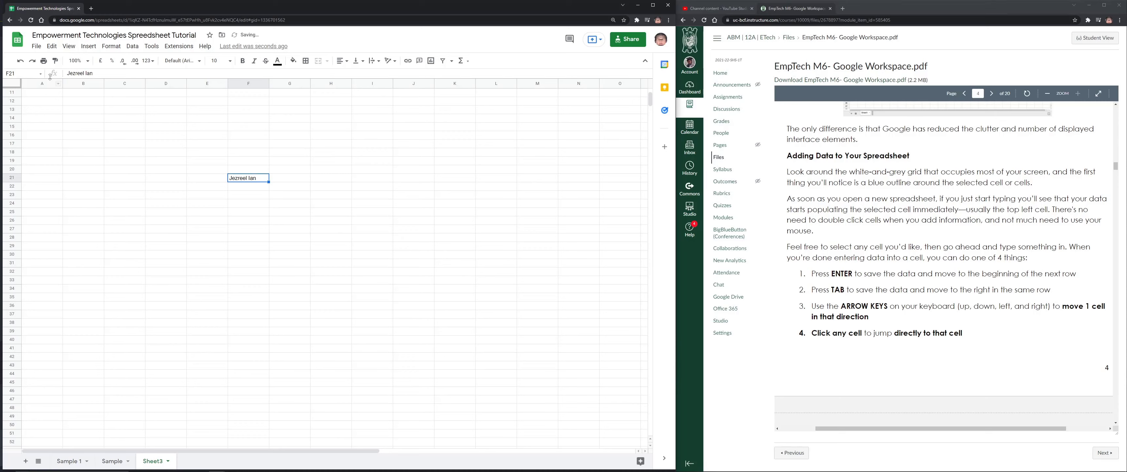
pyautogui.scroll(-1, 887, 285)
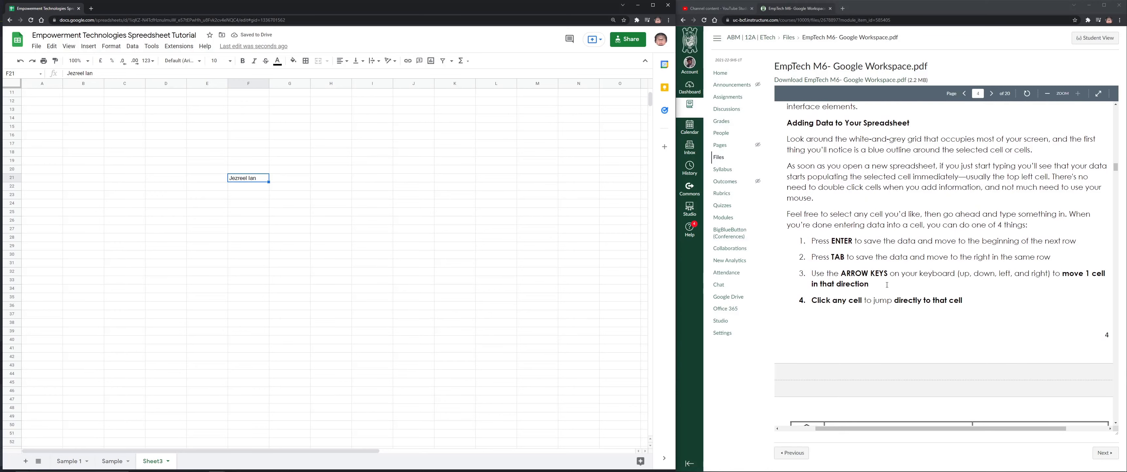
pyautogui.click(373, 306)
pyautogui.click(556, 248)
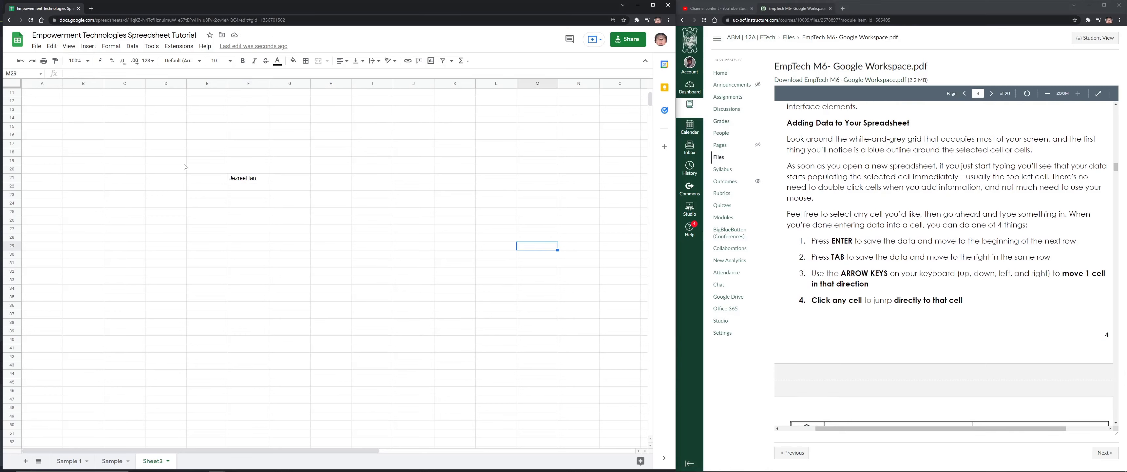
pyautogui.write('JEzree')
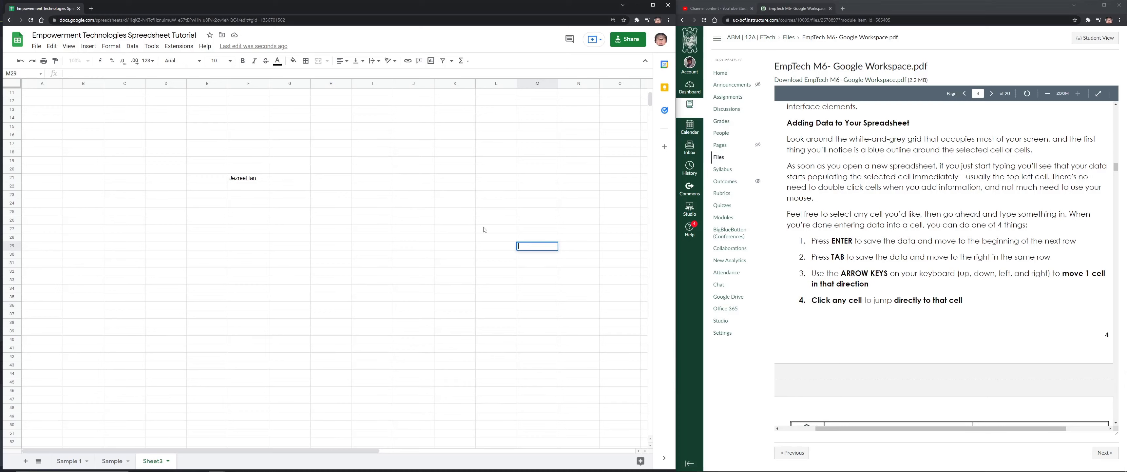
# Scroll the module PDF to the Copy & Paste section on adding data en masse
pyautogui.scroll(-5, 937, 301)
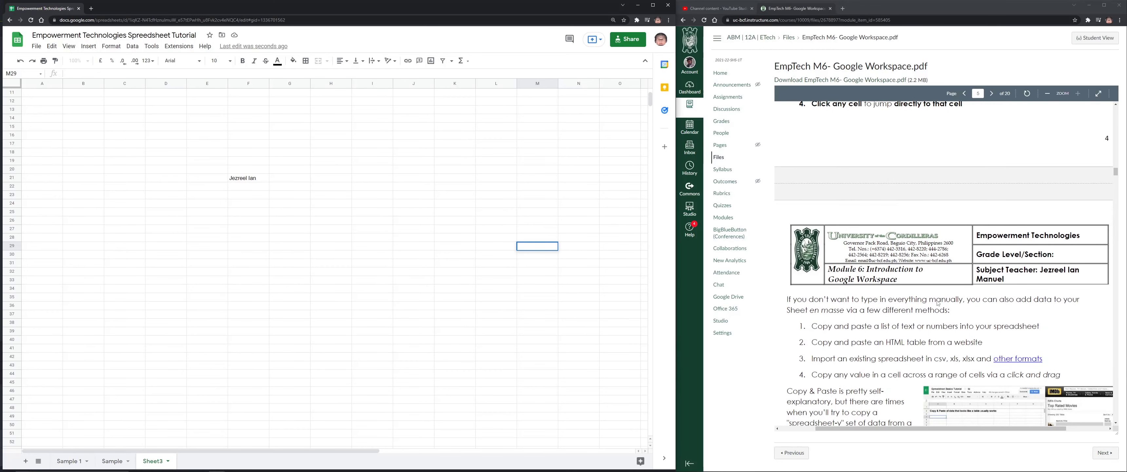
pyautogui.scroll(-1, 937, 303)
pyautogui.scroll(5, 927, 288)
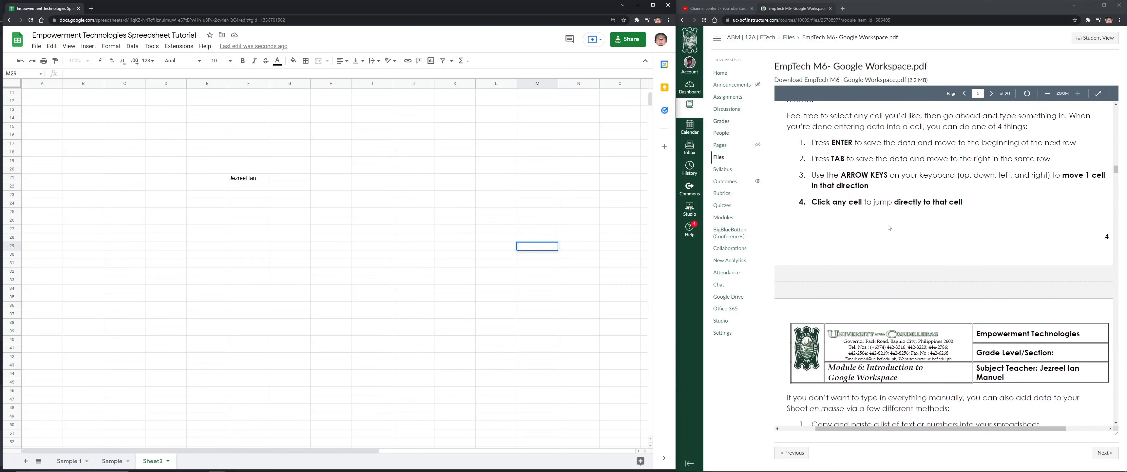
pyautogui.scroll(-9, 947, 233)
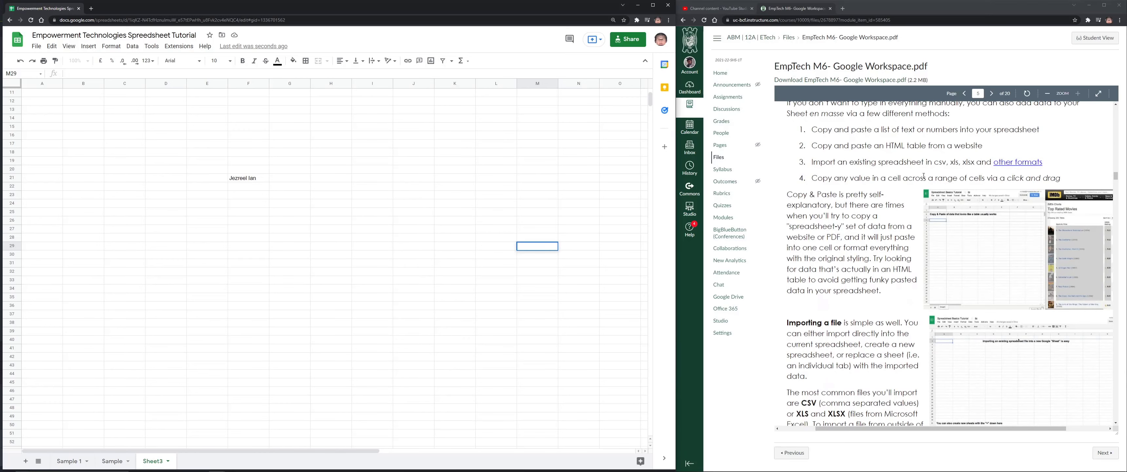
pyautogui.scroll(1, 992, 221)
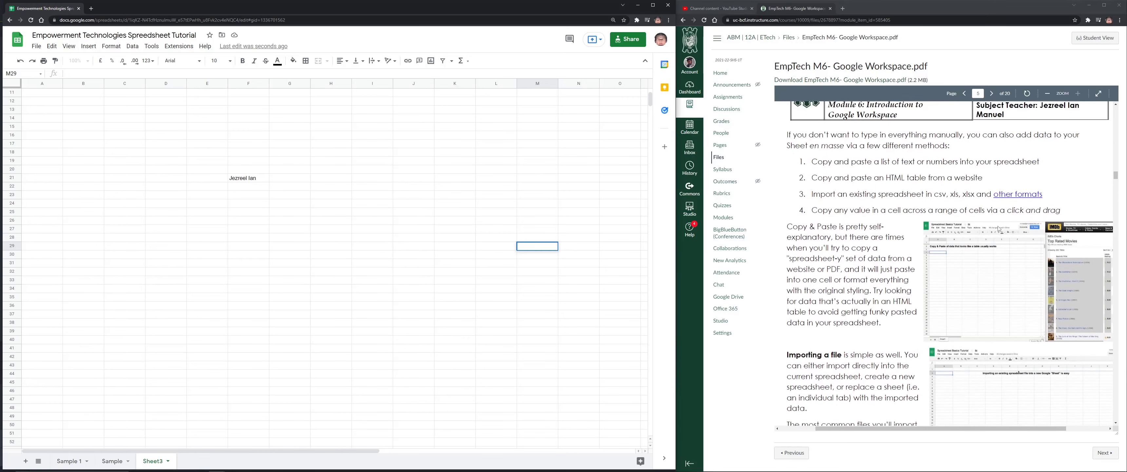
pyautogui.scroll(-1, 992, 221)
pyautogui.click(963, 429)
pyautogui.moveTo(964, 431); pyautogui.dragTo(969, 428)
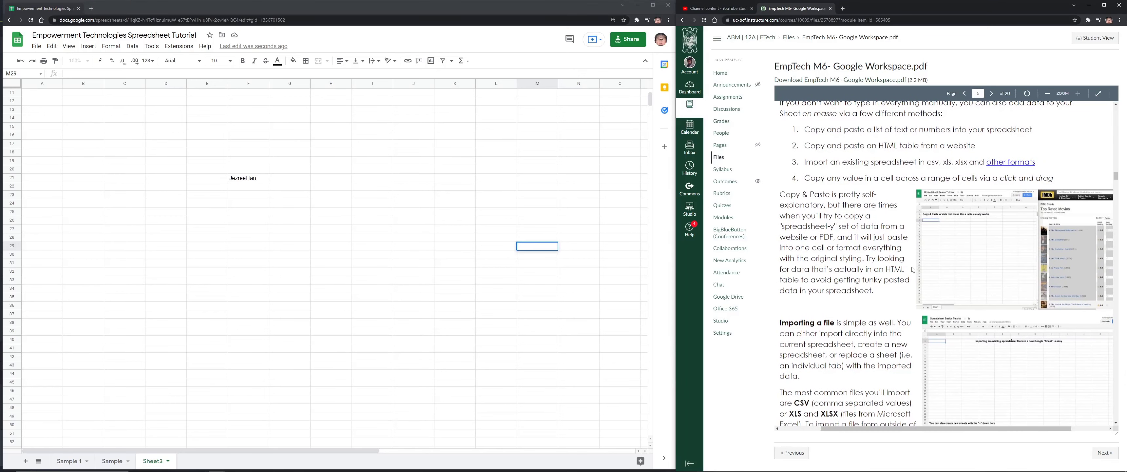
# Delete the name from cell F21, leaving Sheet3 empty
pyautogui.click(236, 181)
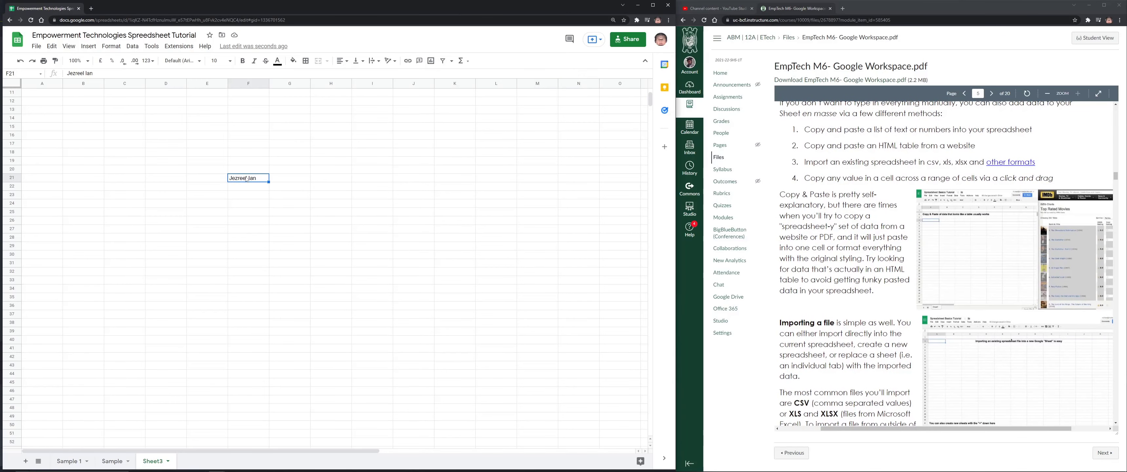
pyautogui.press('Delete')
pyautogui.click(984, 436)
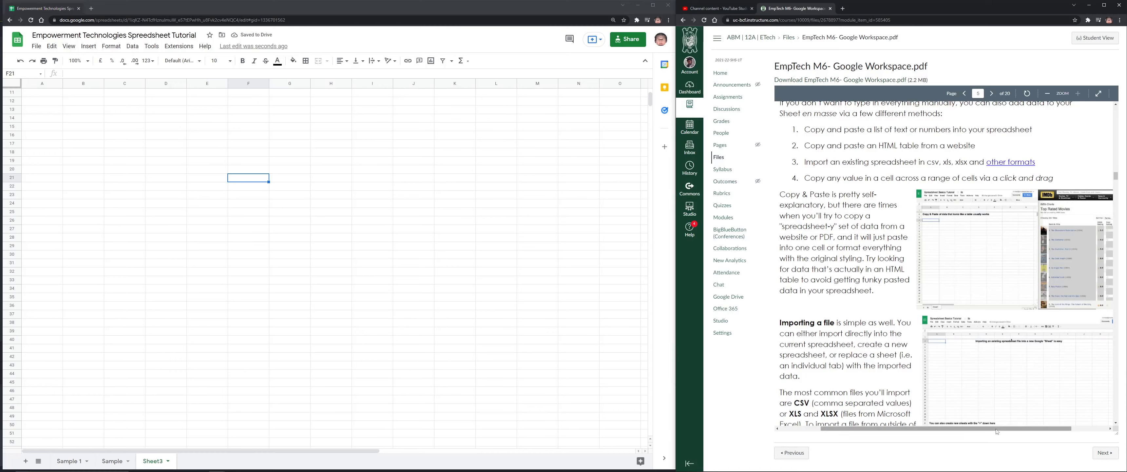
pyautogui.moveTo(993, 428); pyautogui.dragTo(1022, 429)
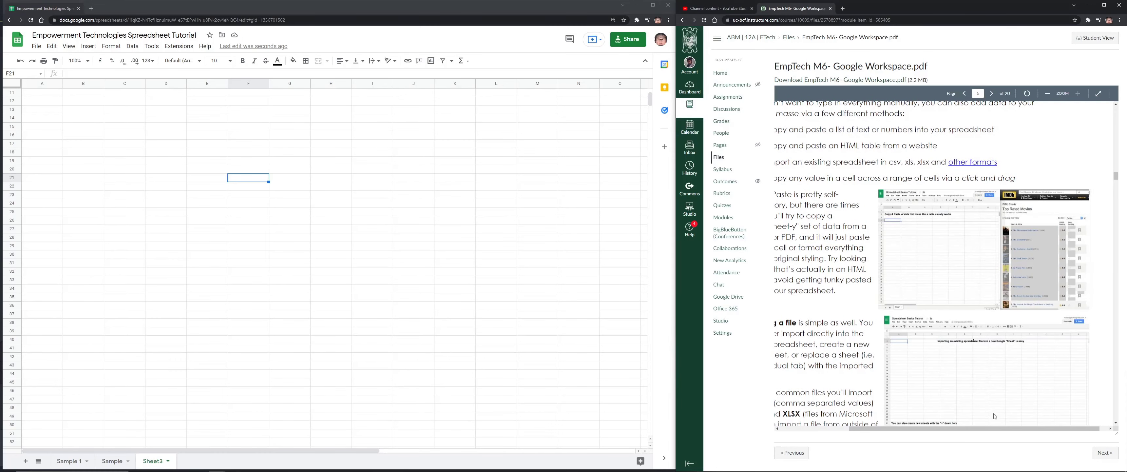
pyautogui.moveTo(977, 429); pyautogui.dragTo(908, 431)
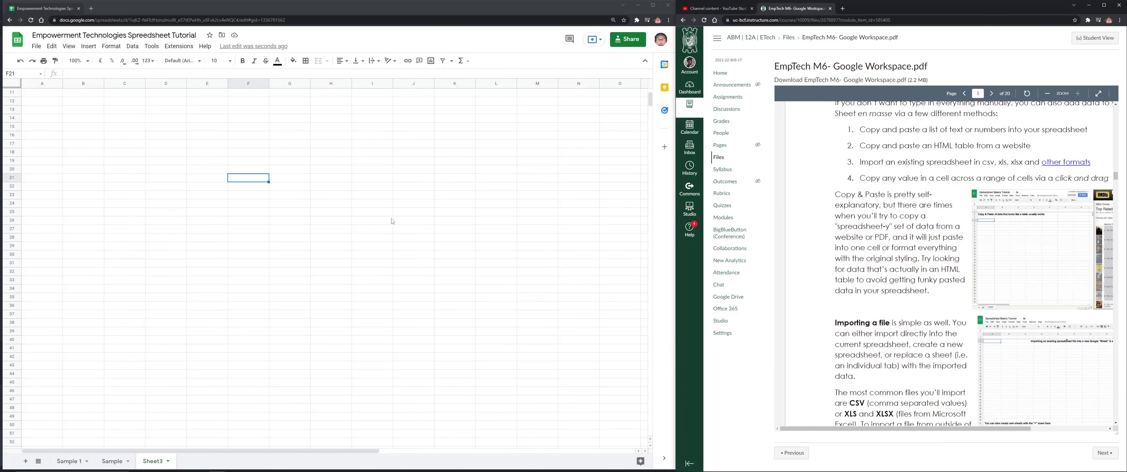
# Enter the person's full name in cell E20
pyautogui.click(211, 165)
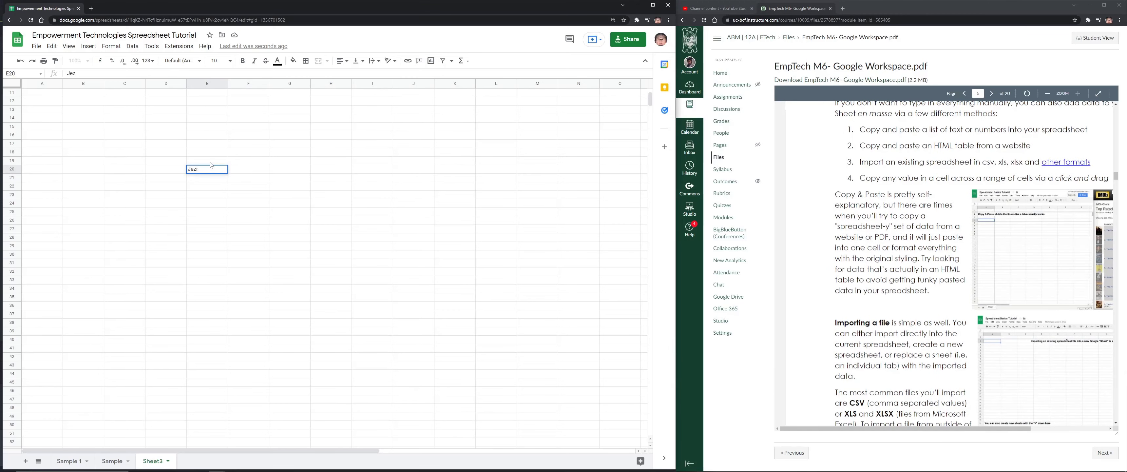
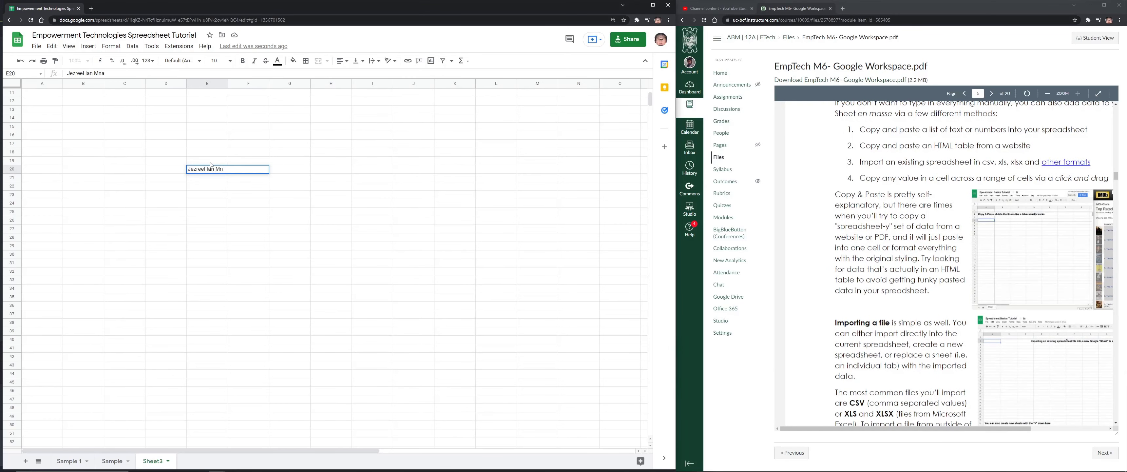
pyautogui.click(38, 46)
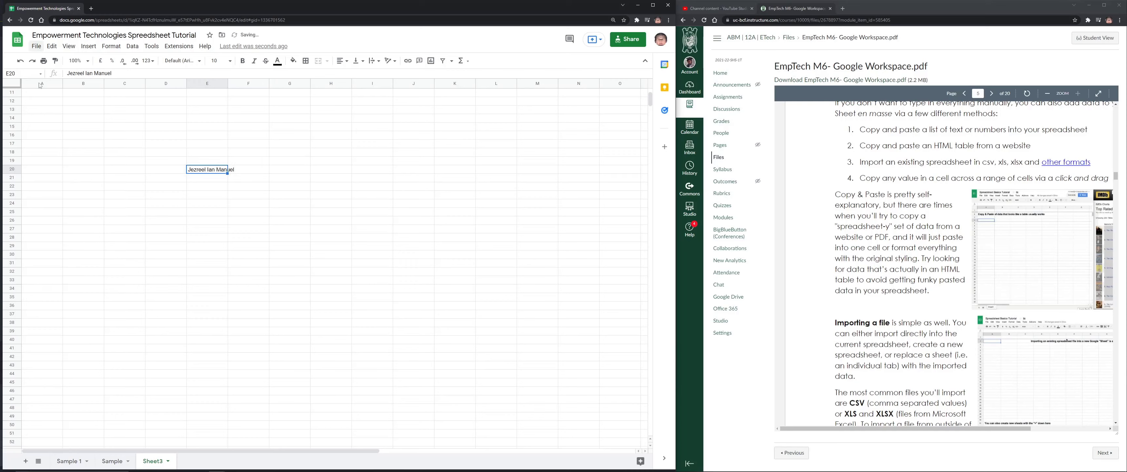
# Look over the File > Download format options, then dismiss the menu
pyautogui.click(36, 46)
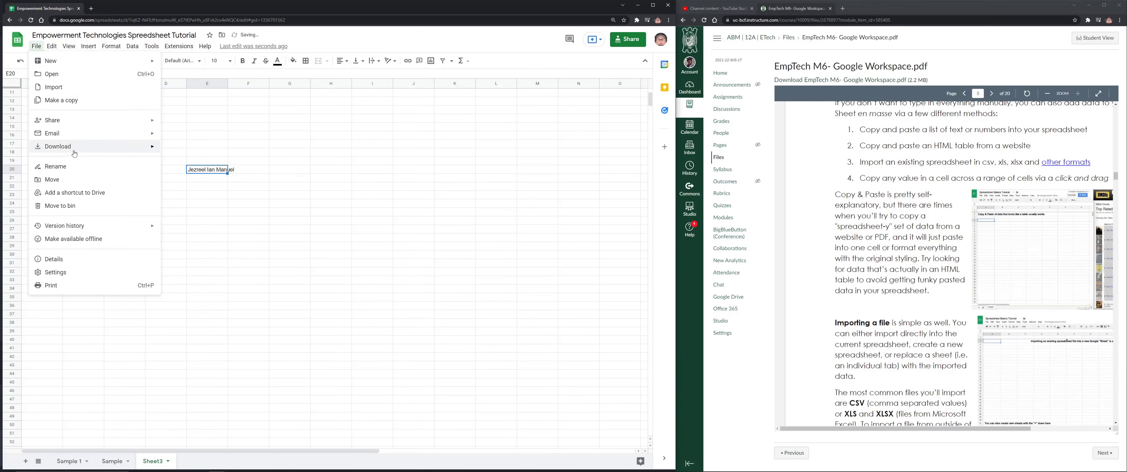
pyautogui.moveTo(74, 149)
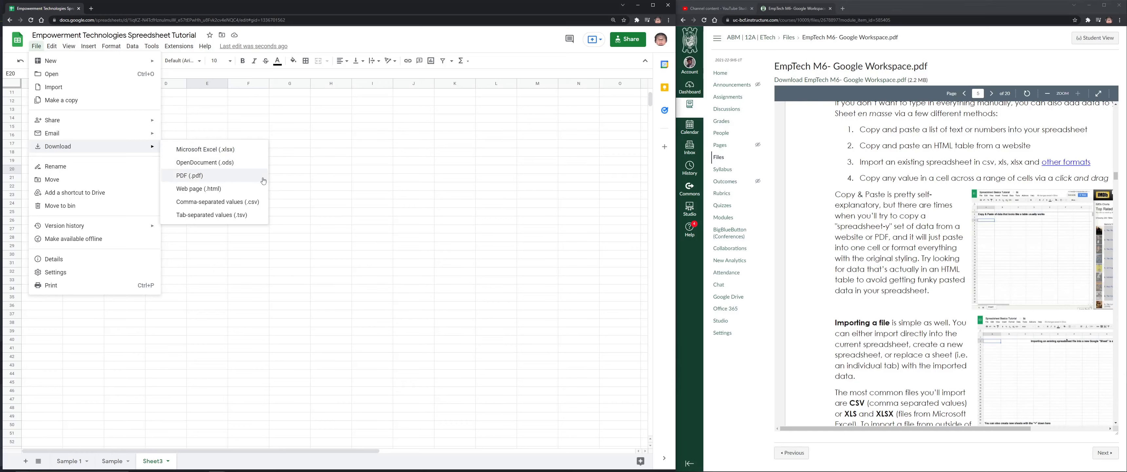
pyautogui.click(323, 174)
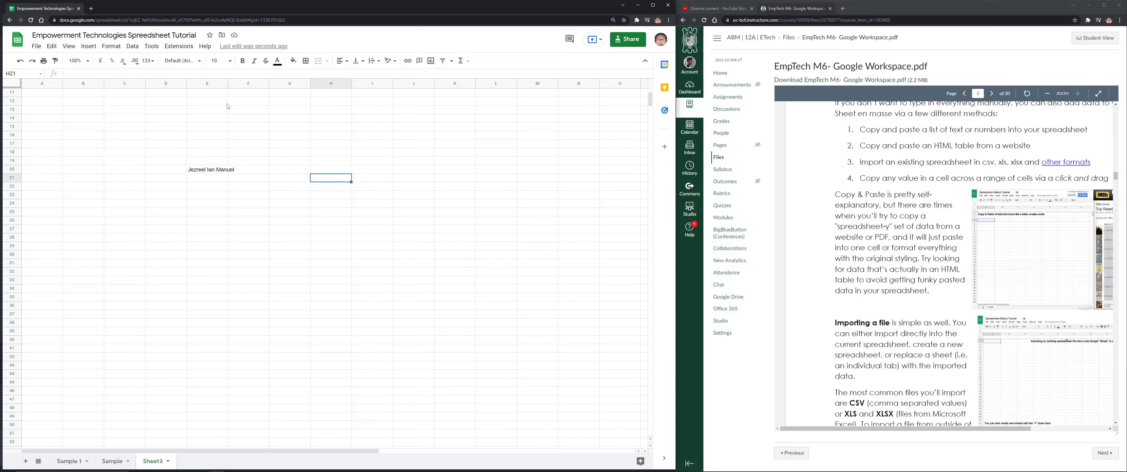
# Delete the full name from cell E20, emptying Sheet3 again
pyautogui.click(208, 169)
pyautogui.press('Delete')
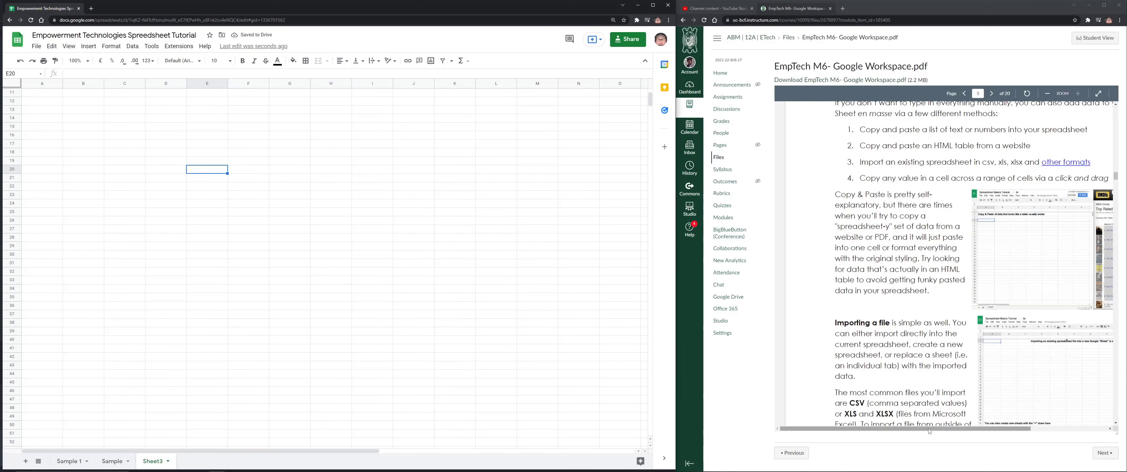
pyautogui.moveTo(924, 437); pyautogui.dragTo(944, 435)
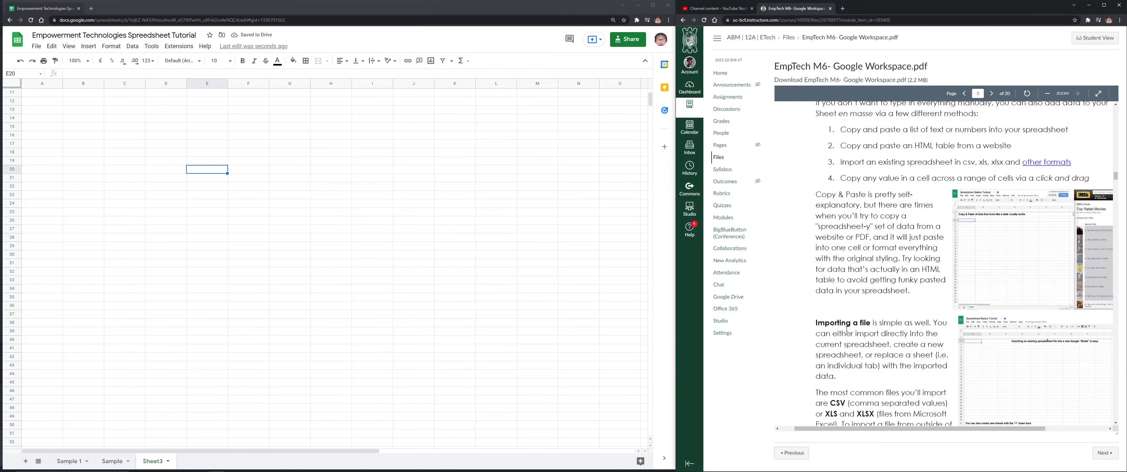
pyautogui.moveTo(815, 323); pyautogui.dragTo(869, 343)
# Scroll the module PDF down to the 'Dragging to copy a cell value' section
pyautogui.scroll(-3, 871, 341)
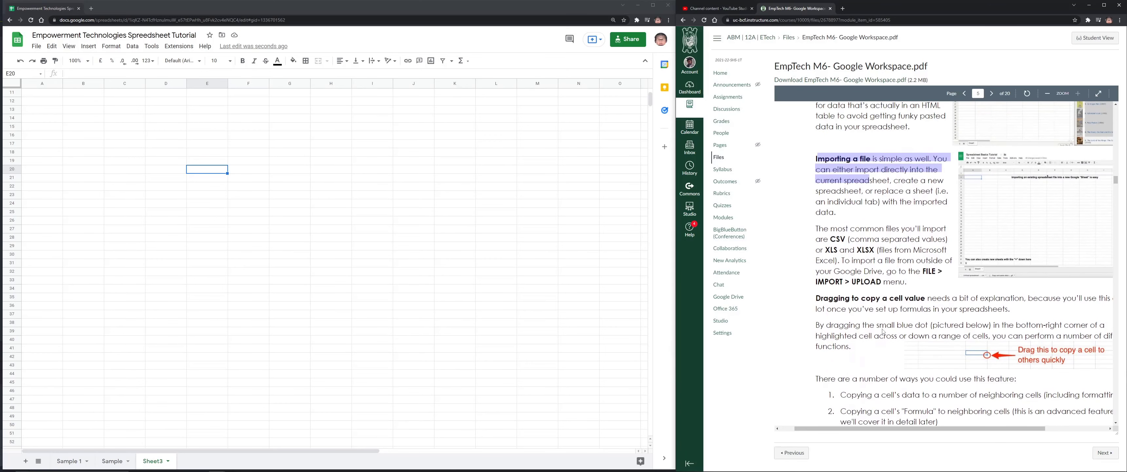
pyautogui.click(836, 201)
pyautogui.moveTo(804, 154)
pyautogui.mouseDown()
pyautogui.moveTo(831, 170)
pyautogui.moveTo(834, 208)
pyautogui.moveTo(805, 159)
pyautogui.mouseUp()
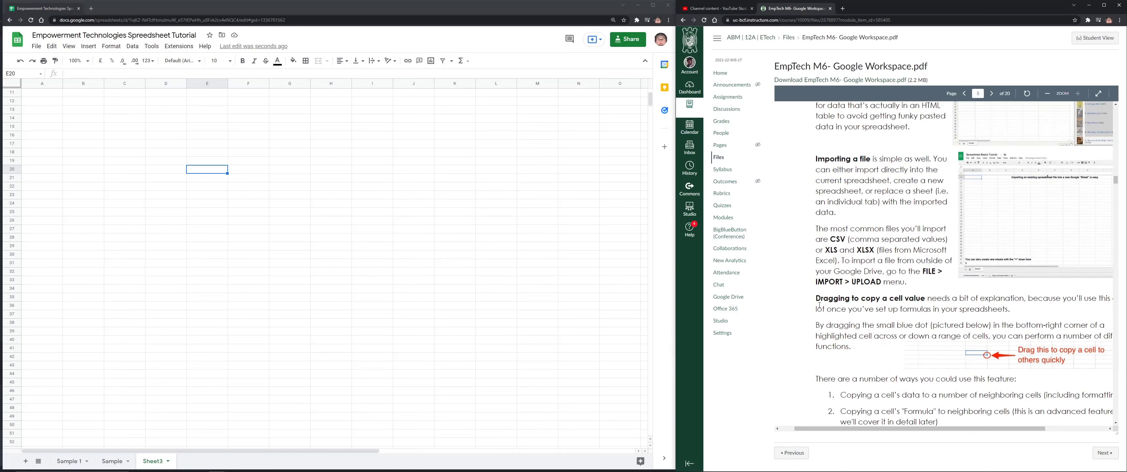
pyautogui.moveTo(982, 430); pyautogui.dragTo(1006, 429)
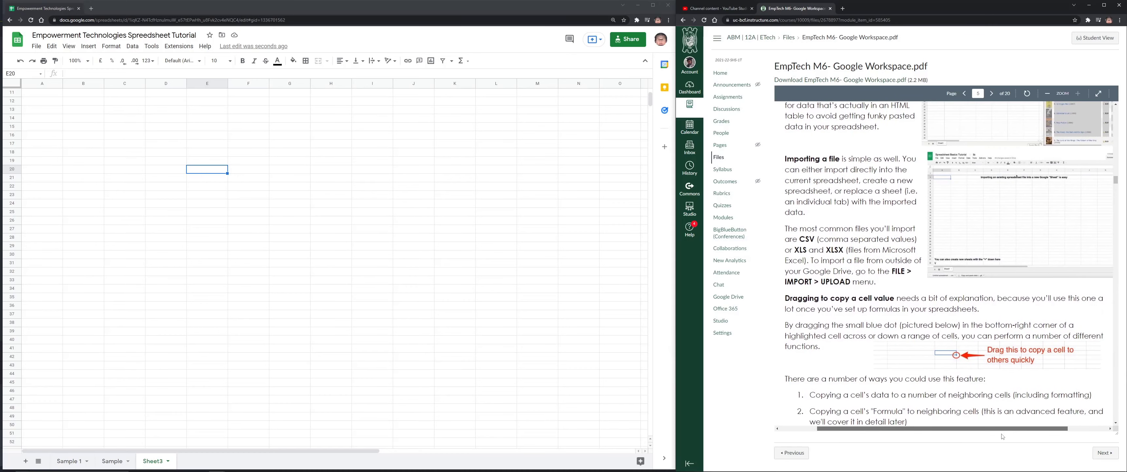
pyautogui.scroll(-3, 882, 308)
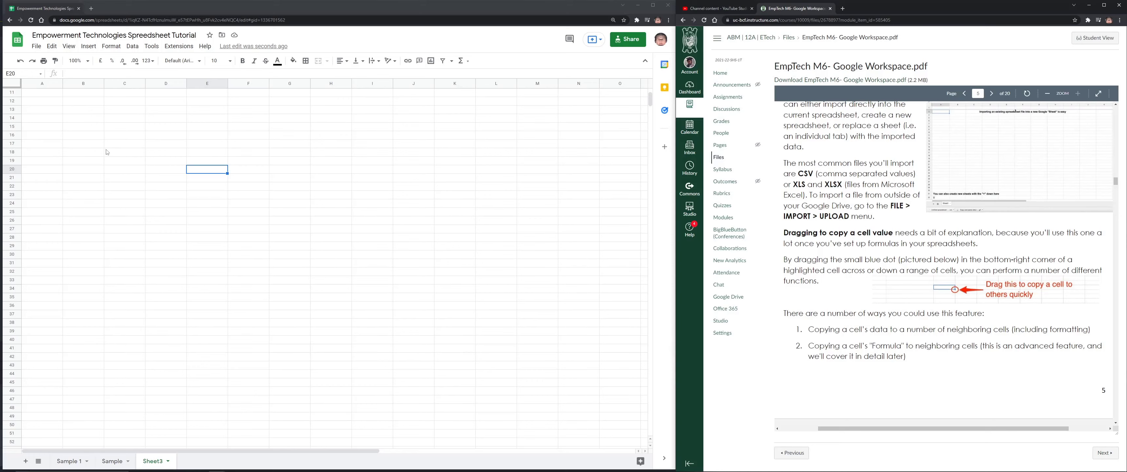
pyautogui.click(155, 155)
pyautogui.click(273, 178)
pyautogui.click(204, 155)
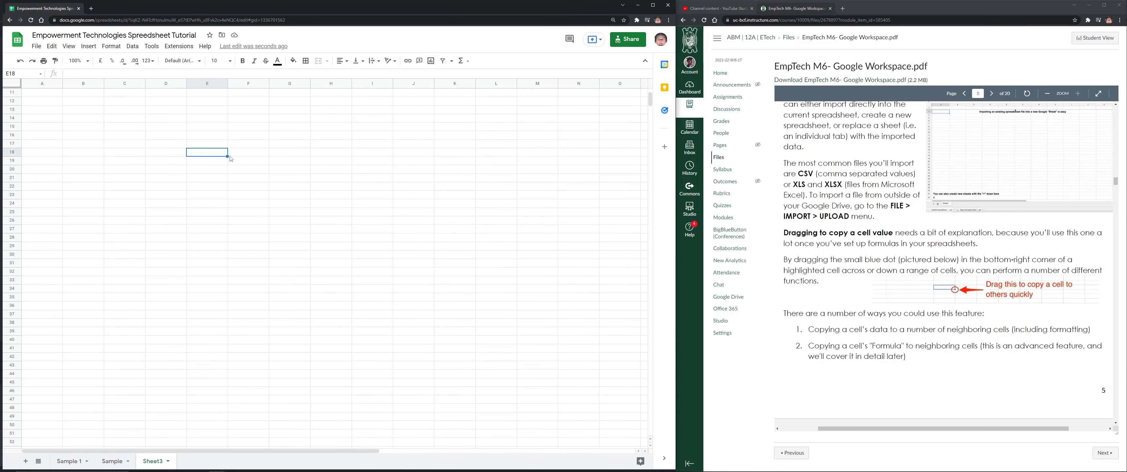
pyautogui.write('Sample')
pyautogui.press('Return')
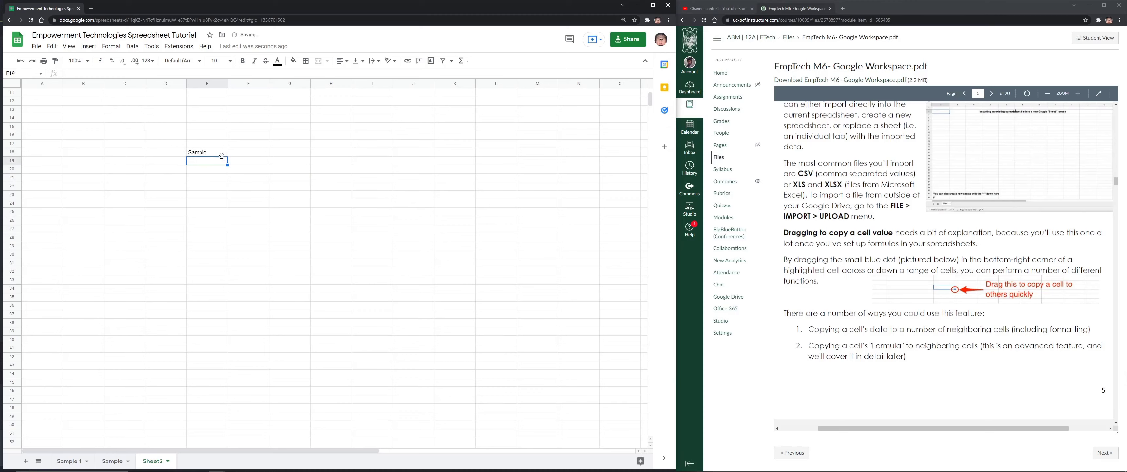
pyautogui.click(223, 153)
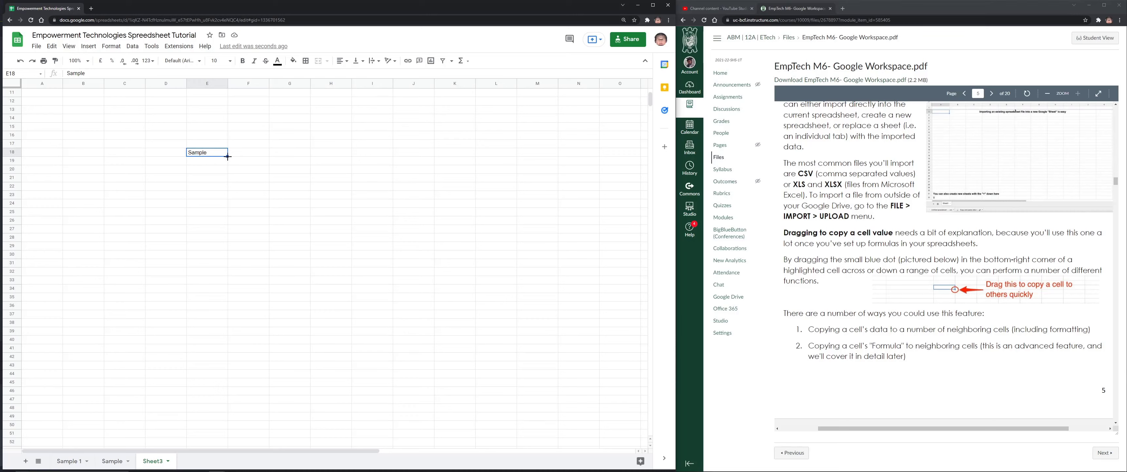
pyautogui.moveTo(228, 156); pyautogui.dragTo(542, 160)
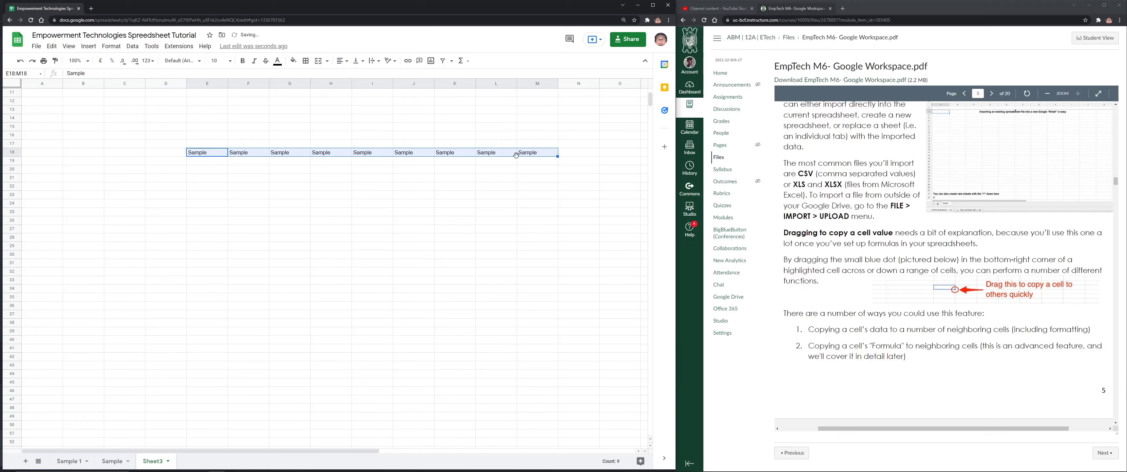
pyautogui.moveTo(558, 159); pyautogui.dragTo(639, 377)
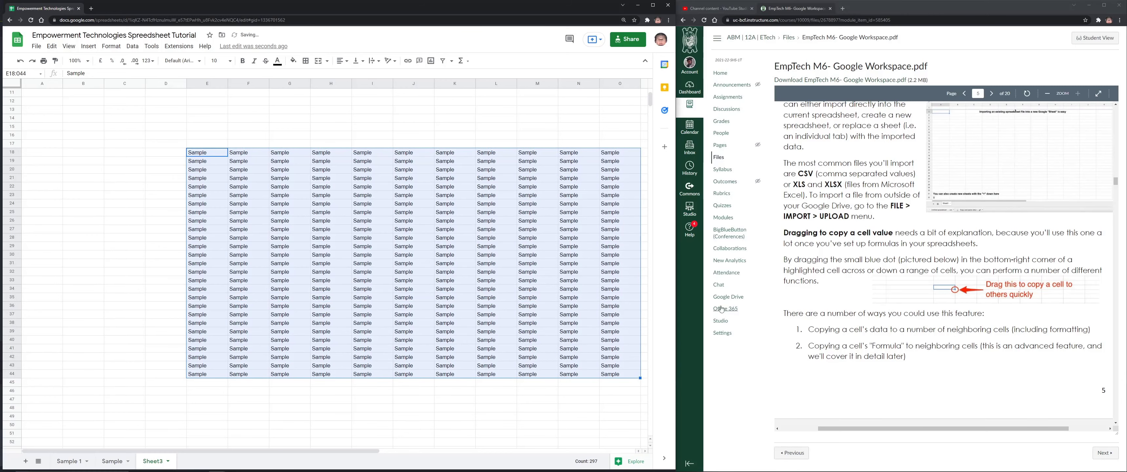
pyautogui.hotkey('ctrl', 'z')
pyautogui.hotkey('ctrl', 'z')
pyautogui.hotkey('ctrl', 'z')
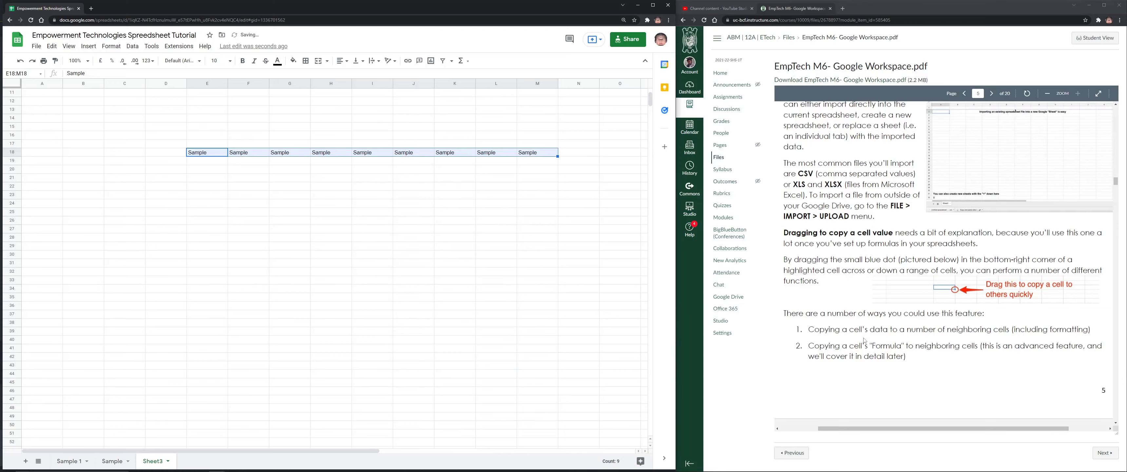
pyautogui.scroll(-5, 999, 330)
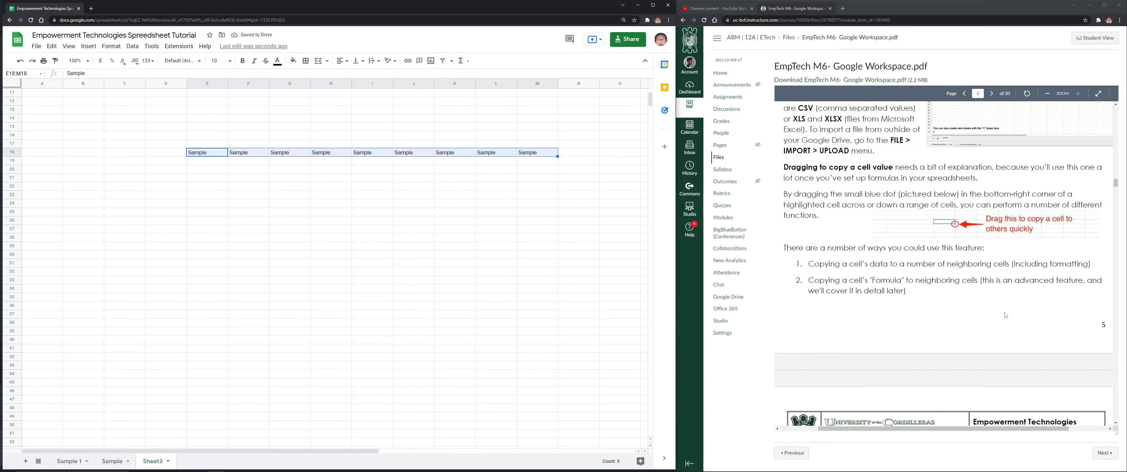
pyautogui.scroll(3, 1014, 281)
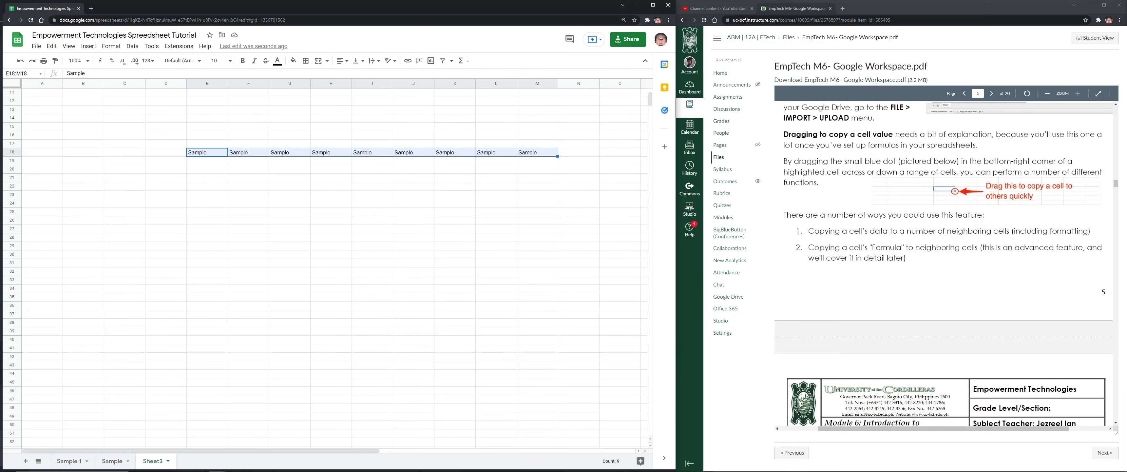
pyautogui.scroll(-4, 1073, 244)
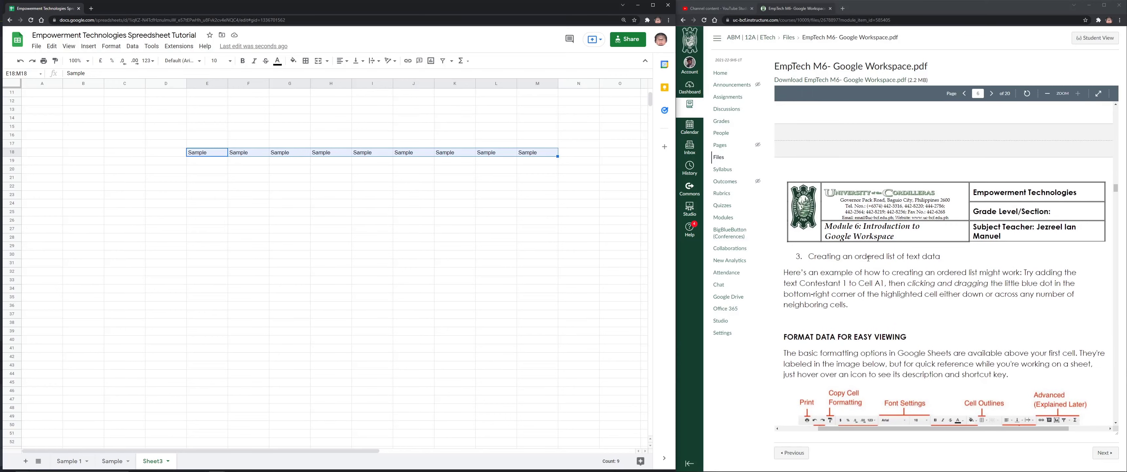
pyautogui.scroll(-2, 893, 257)
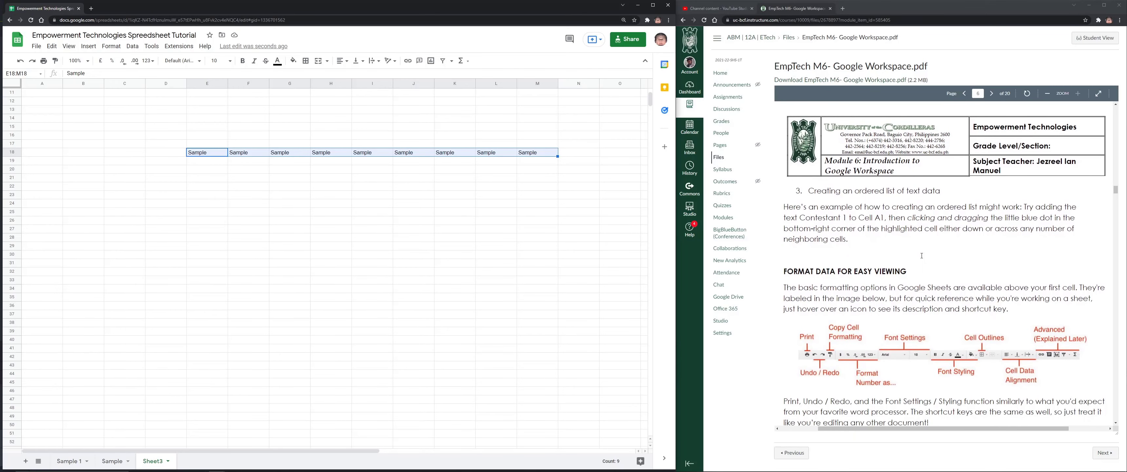
pyautogui.scroll(1, 921, 256)
pyautogui.hotkey('ctrl', 'z')
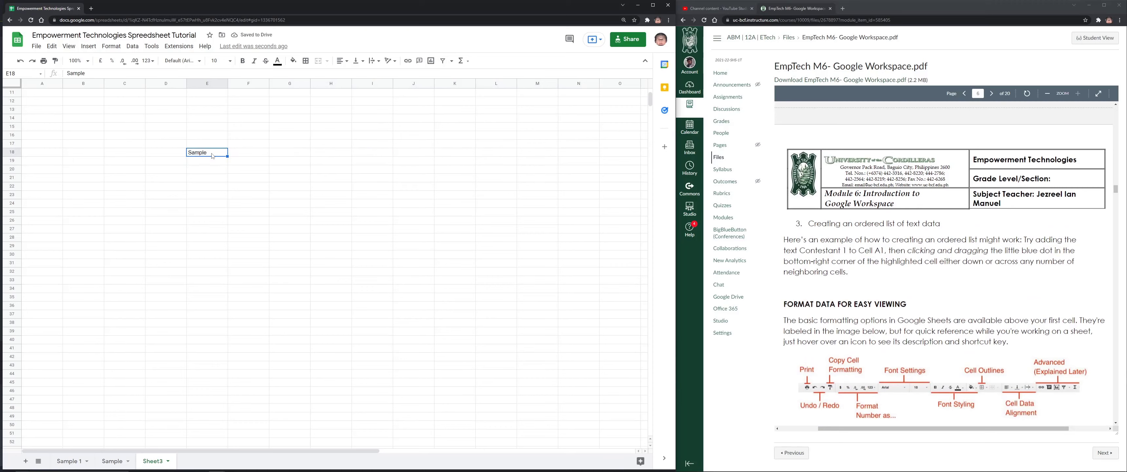
pyautogui.write('1')
pyautogui.press('Return')
pyautogui.click(214, 153)
pyautogui.moveTo(227, 156); pyautogui.dragTo(430, 175)
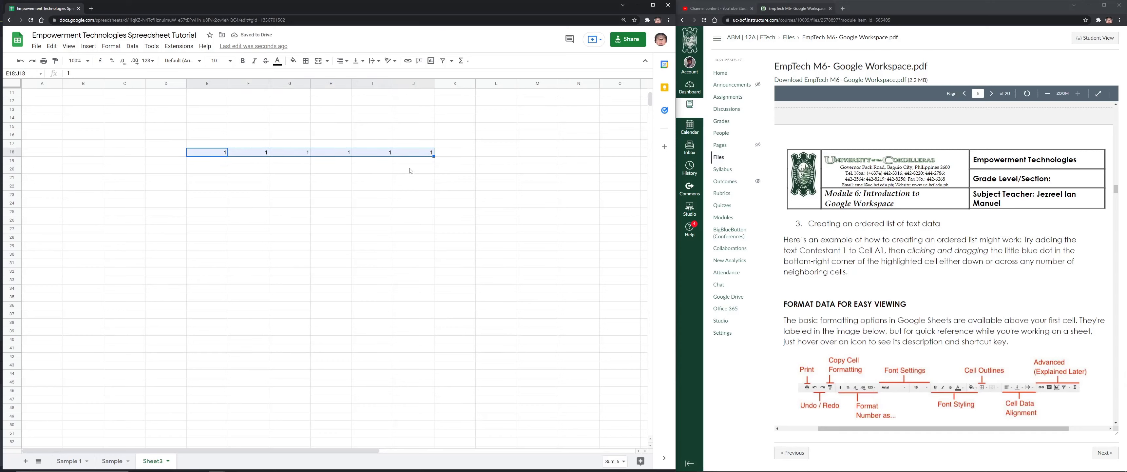
pyautogui.moveTo(433, 156); pyautogui.dragTo(599, 318)
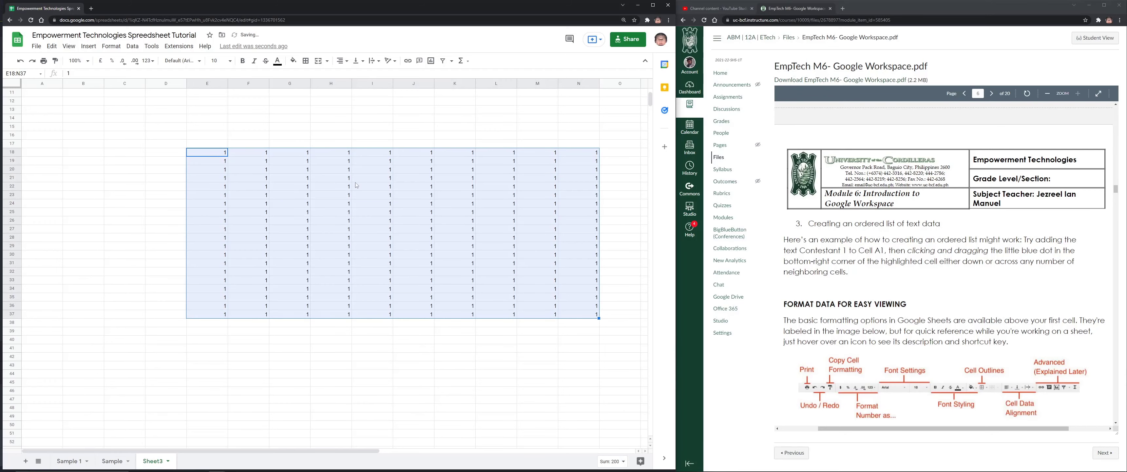
pyautogui.hotkey('ctrl', 'z')
pyautogui.hotkey('ctrl', 'z')
pyautogui.hotkey('ctrl', 'z')
pyautogui.click(223, 164)
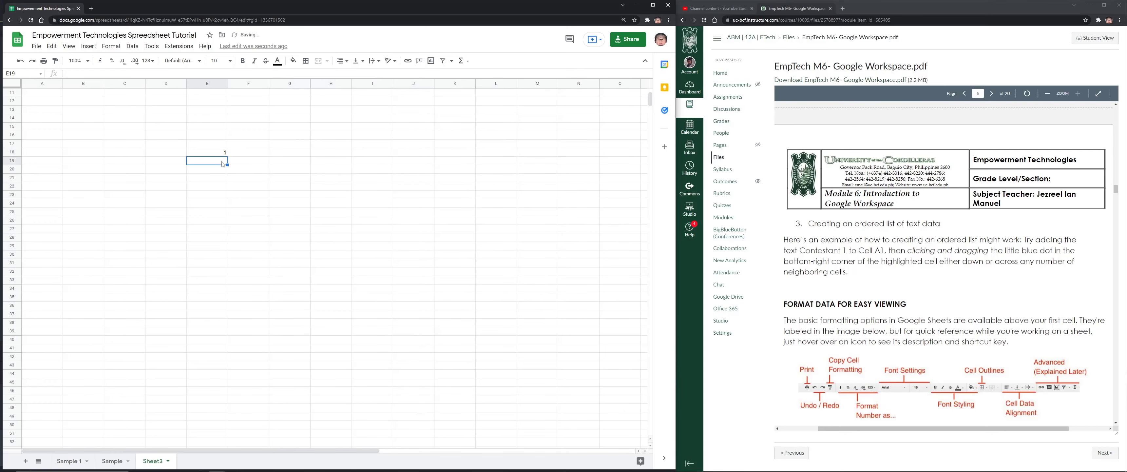
pyautogui.write('2')
pyautogui.click(236, 181)
pyautogui.moveTo(222, 156); pyautogui.dragTo(228, 291)
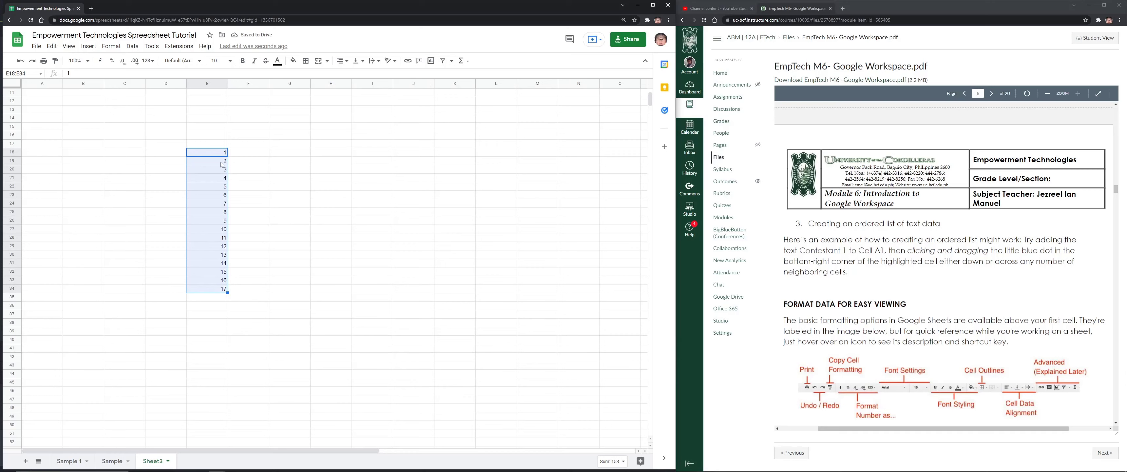
pyautogui.click(235, 153)
pyautogui.write('1')
pyautogui.press('Return')
pyautogui.write('2')
pyautogui.press('Return')
pyautogui.write('3')
pyautogui.press('Return')
pyautogui.write('4')
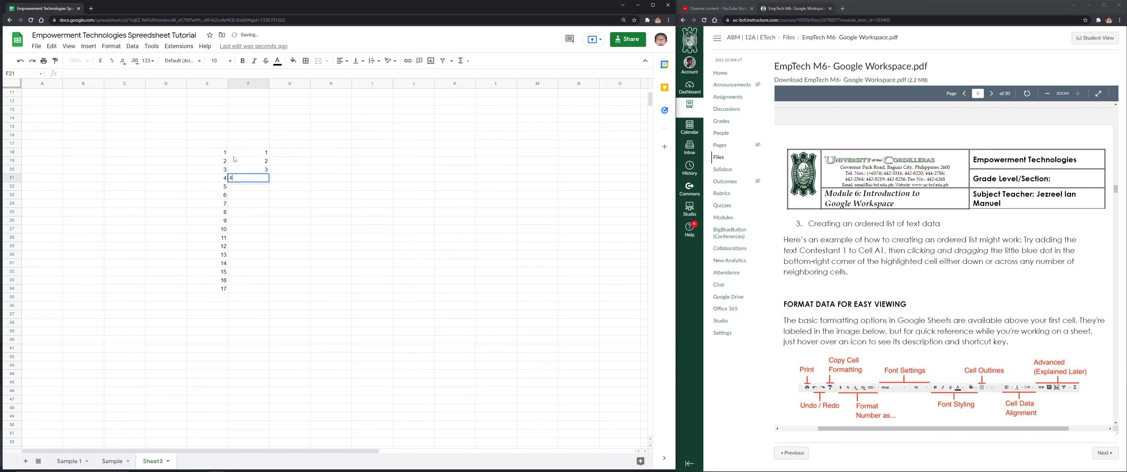
pyautogui.press('Return')
pyautogui.write('5')
pyautogui.press('Return')
pyautogui.hotkey('ctrl', 'z')
pyautogui.hotkey('ctrl', 'z')
pyautogui.hotkey('ctrl', 'z')
pyautogui.hotkey('ctrl', 'z')
pyautogui.hotkey('ctrl', 'z')
pyautogui.hotkey('ctrl', 'z')
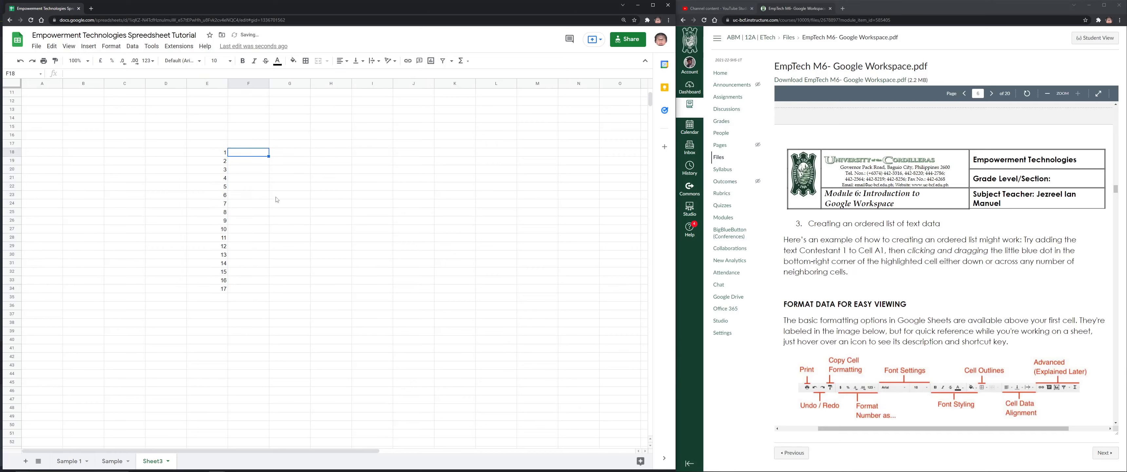
pyautogui.press('Up')
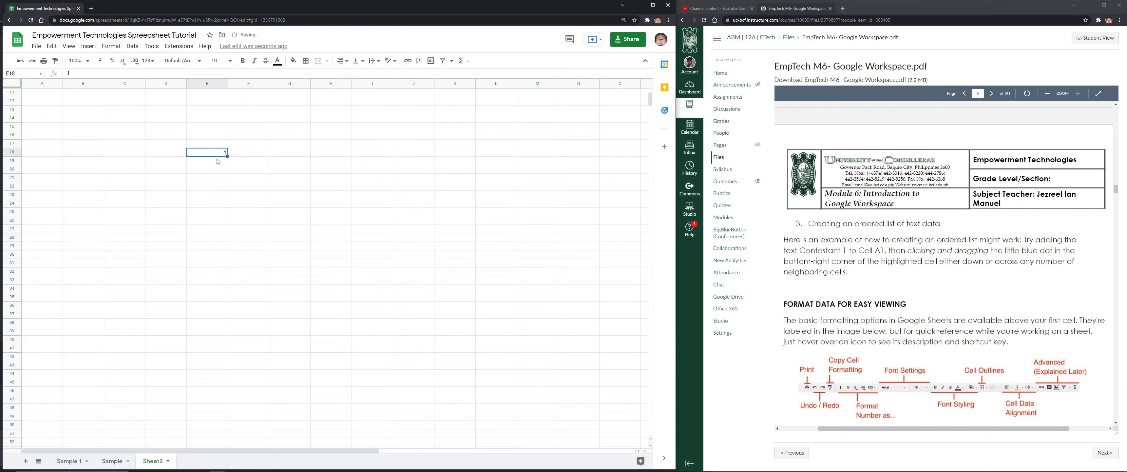
pyautogui.press('Down')
pyautogui.write('2')
pyautogui.click(228, 166)
pyautogui.moveTo(223, 154); pyautogui.dragTo(224, 163)
pyautogui.click(323, 154)
pyautogui.click(223, 153)
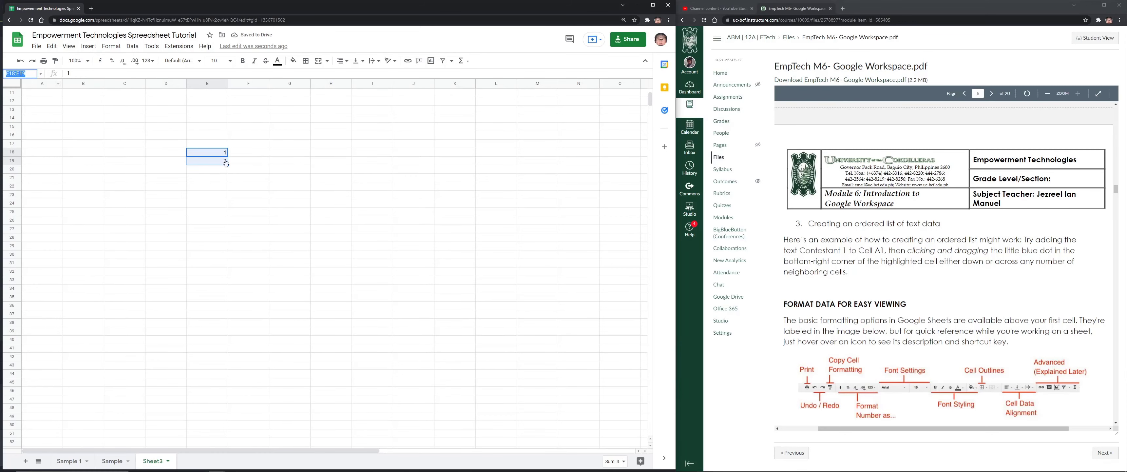
pyautogui.moveTo(227, 165); pyautogui.dragTo(597, 411)
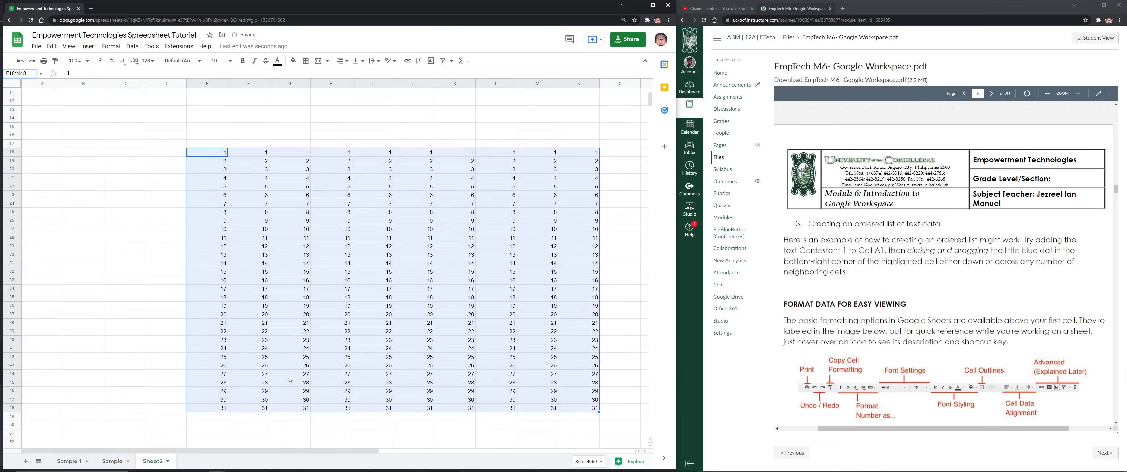
pyautogui.hotkey('ctrl', 'z')
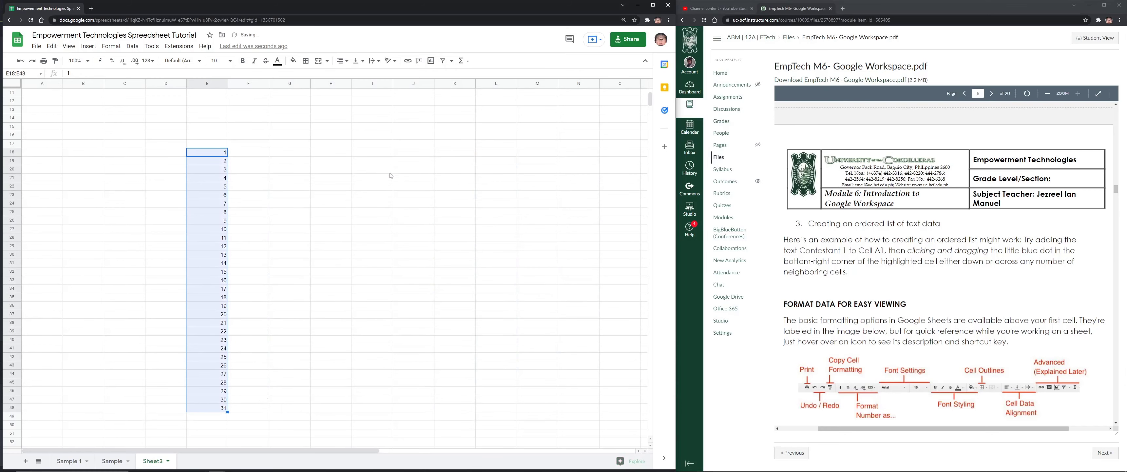
pyautogui.hotkey('ctrl', 'z')
pyautogui.hotkey('ctrl', 'z')
pyautogui.hotkey('ctrl', 'z')
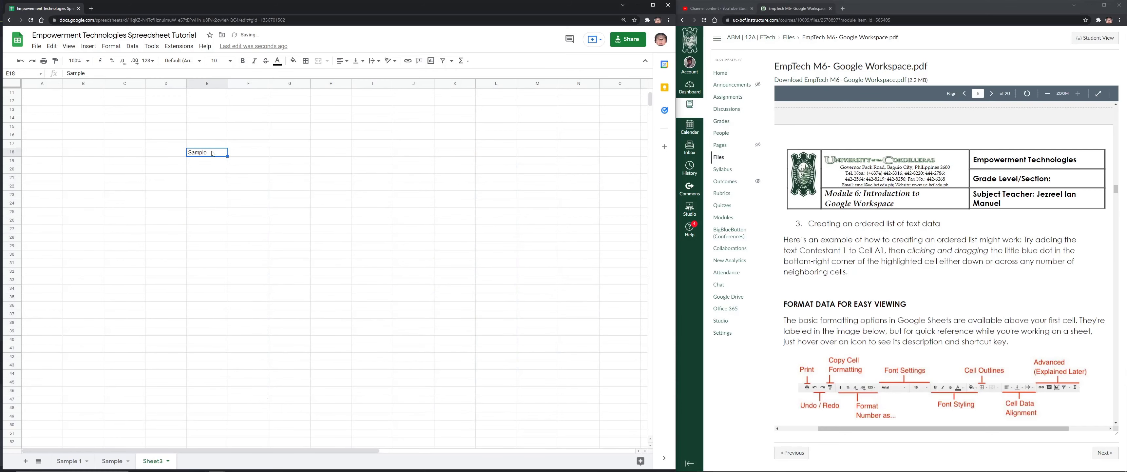
pyautogui.hotkey('ctrl', 'z')
# Type January in E18, autofill the months across the row, then undo the fill
pyautogui.write('January')
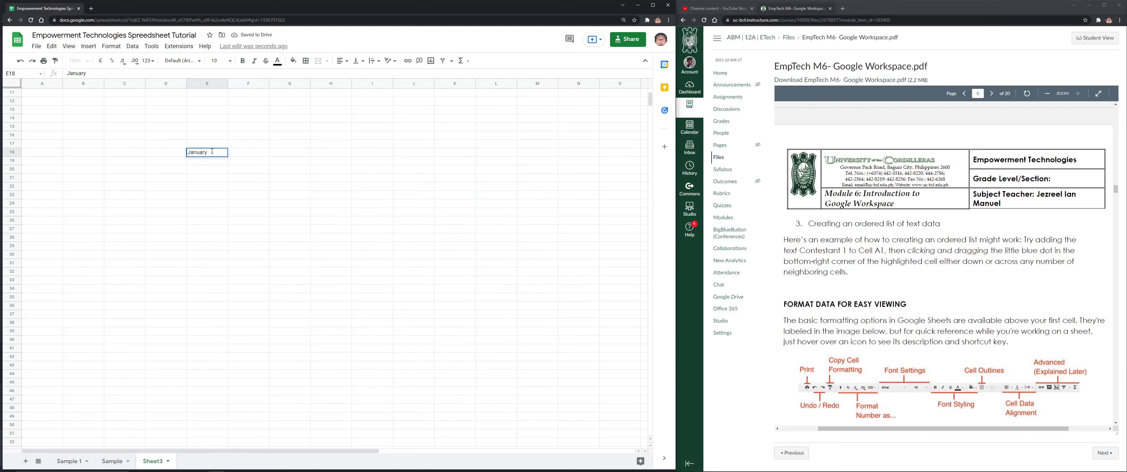
pyautogui.press('Tab')
pyautogui.click(209, 153)
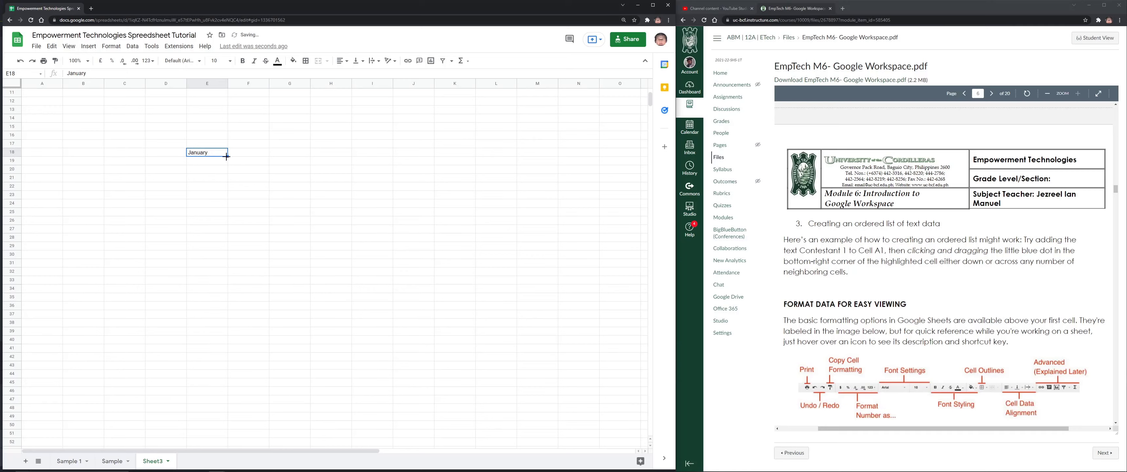
pyautogui.moveTo(228, 156); pyautogui.dragTo(616, 362)
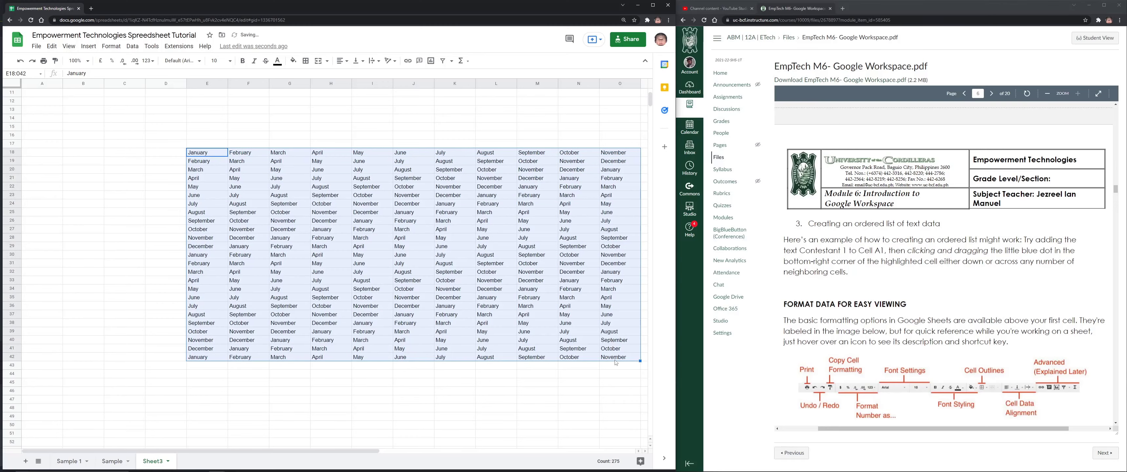
pyautogui.hotkey('ctrl', 'z')
pyautogui.hotkey('ctrl', 'z')
pyautogui.hotkey('ctrl', 'z')
pyautogui.hotkey('ctrl', 'z')
pyautogui.hotkey('ctrl', 'z')
pyautogui.hotkey('ctrl', 'z')
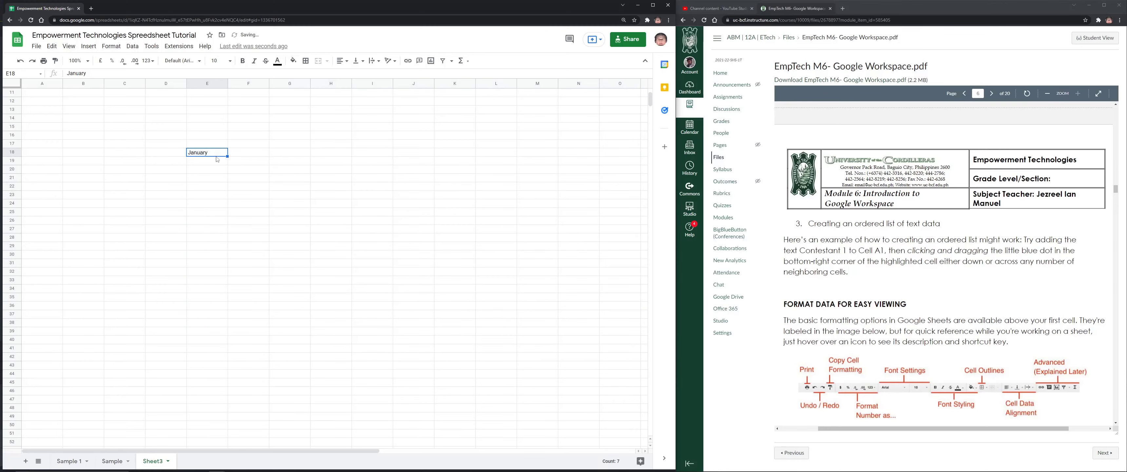
# Type Monday in E18, autofill weekdays down to row 38, then delete them
pyautogui.write('Monday')
pyautogui.press('Return')
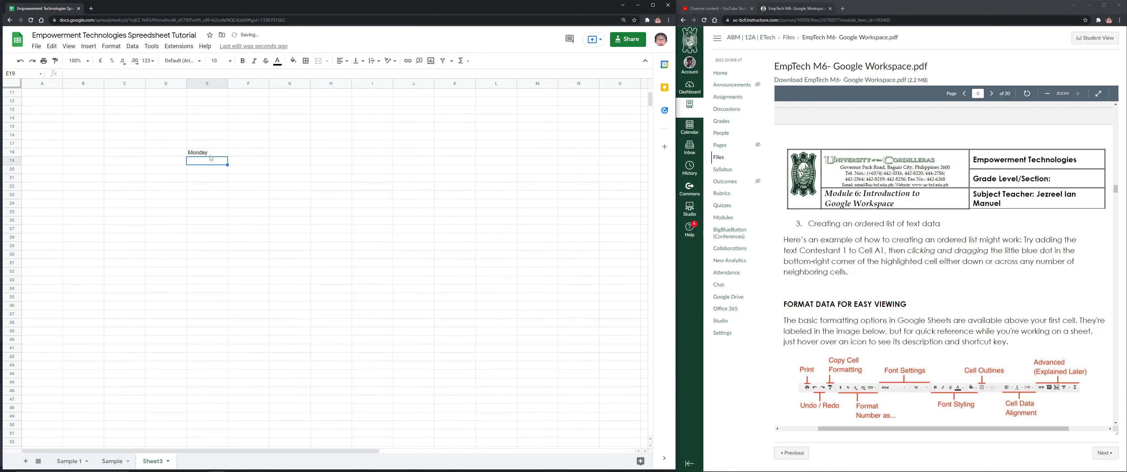
pyautogui.click(210, 152)
pyautogui.moveTo(227, 157); pyautogui.dragTo(234, 326)
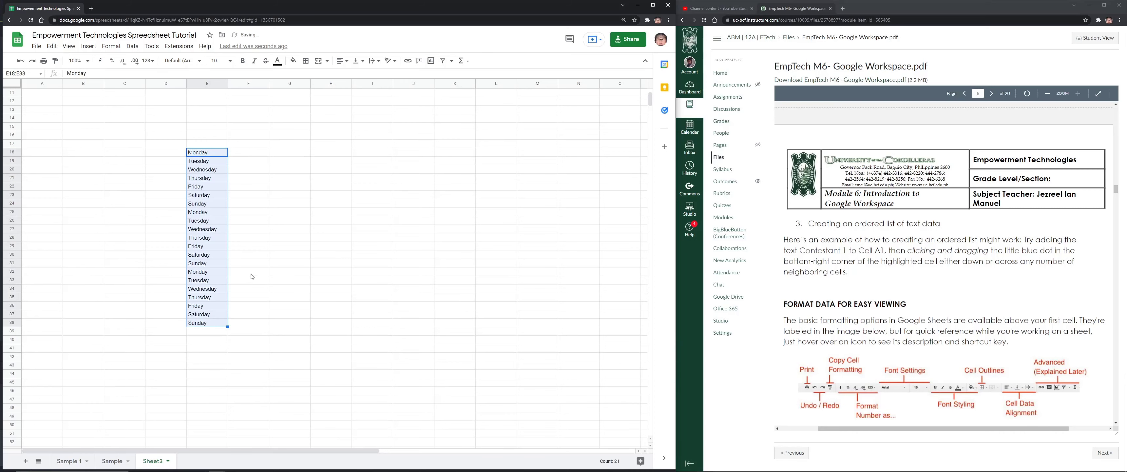
pyautogui.press('Delete')
pyautogui.click(164, 170)
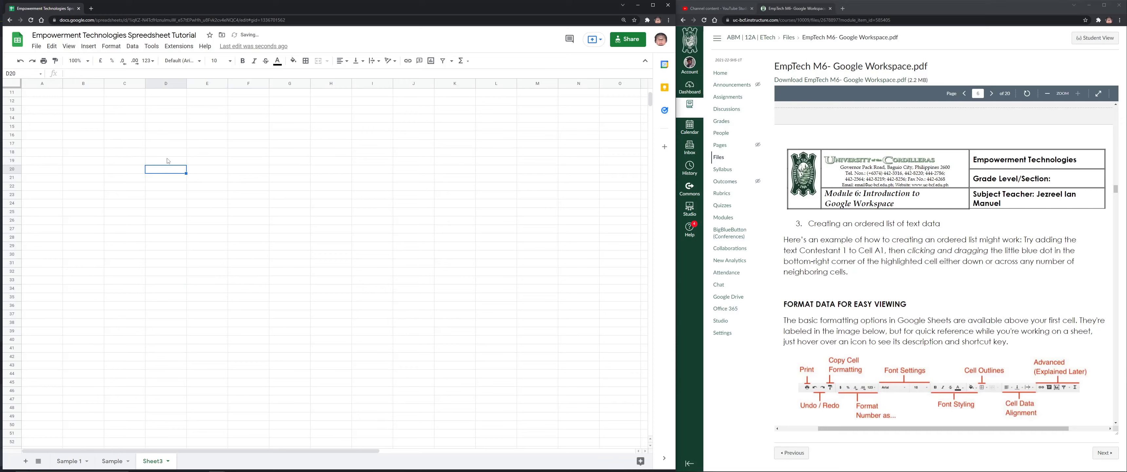
# Enter January in D19 and Monday in D20
pyautogui.click(167, 160)
pyautogui.write('123')
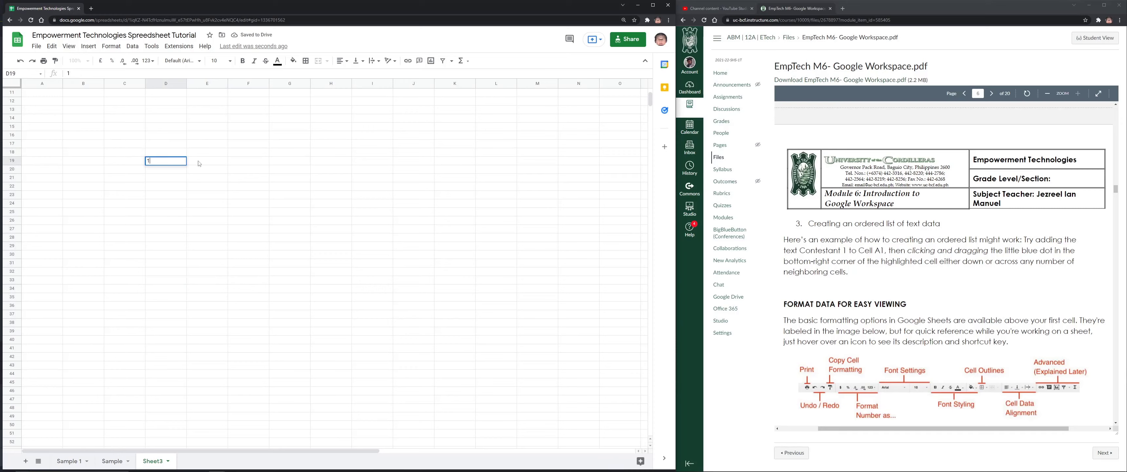
pyautogui.press('BackSpace')
pyautogui.write('January')
pyautogui.press('Return')
pyautogui.write('Monda')
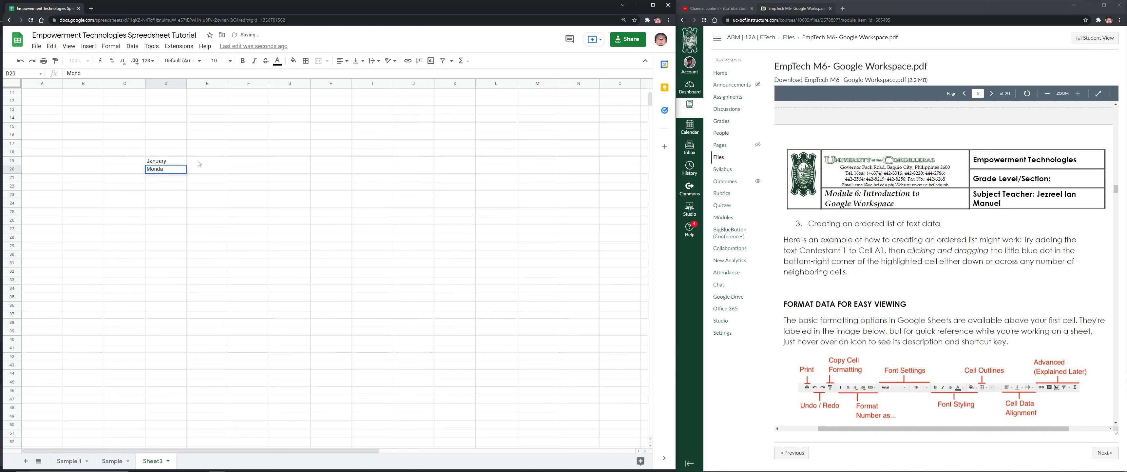
pyautogui.write('y')
pyautogui.press('Return')
# Autofill the alternating month/weekday series down to row 40 and across to column L
pyautogui.moveTo(166, 161); pyautogui.dragTo(184, 340)
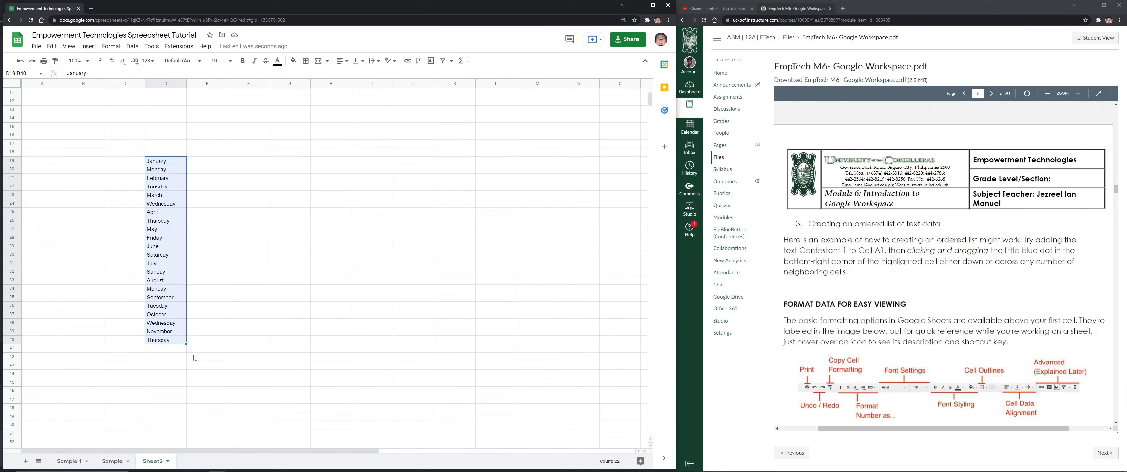
pyautogui.moveTo(186, 344); pyautogui.dragTo(417, 343)
pyautogui.scroll(5, 809, 257)
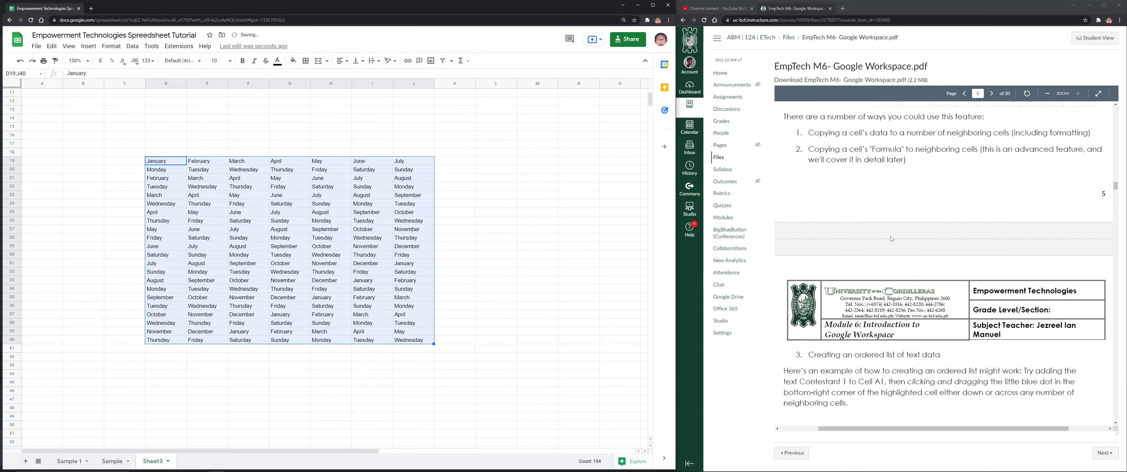
pyautogui.scroll(2, 910, 197)
pyautogui.scroll(-2, 910, 198)
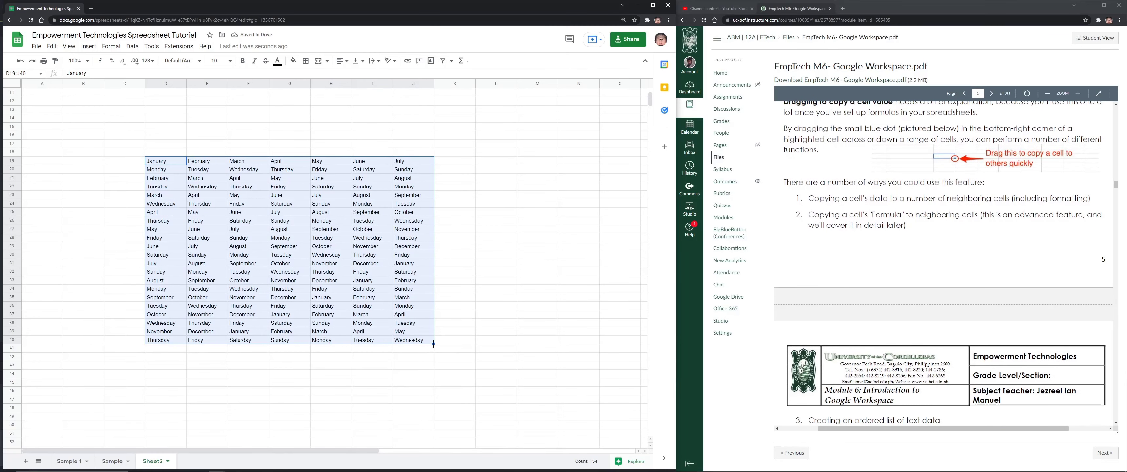
pyautogui.moveTo(433, 344); pyautogui.dragTo(516, 377)
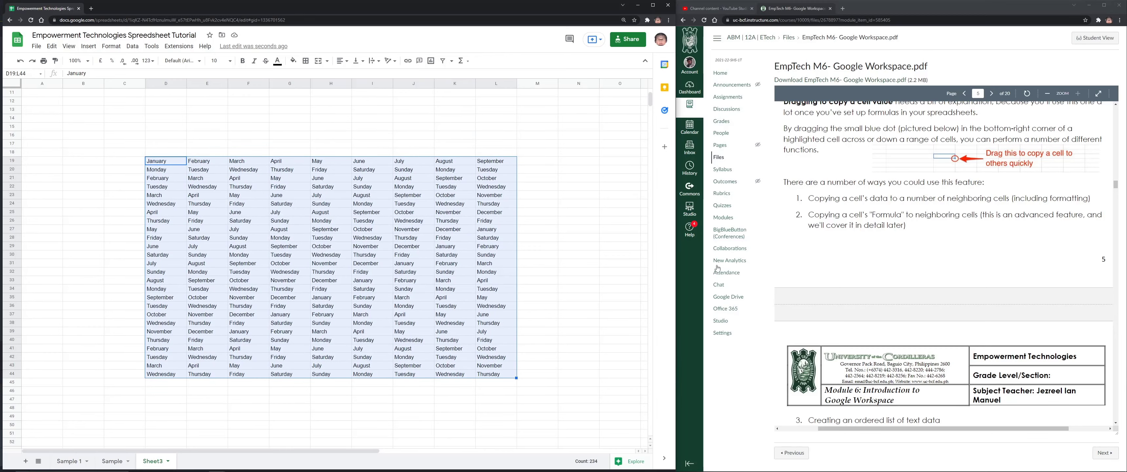
pyautogui.scroll(-5, 927, 255)
pyautogui.scroll(1, 927, 255)
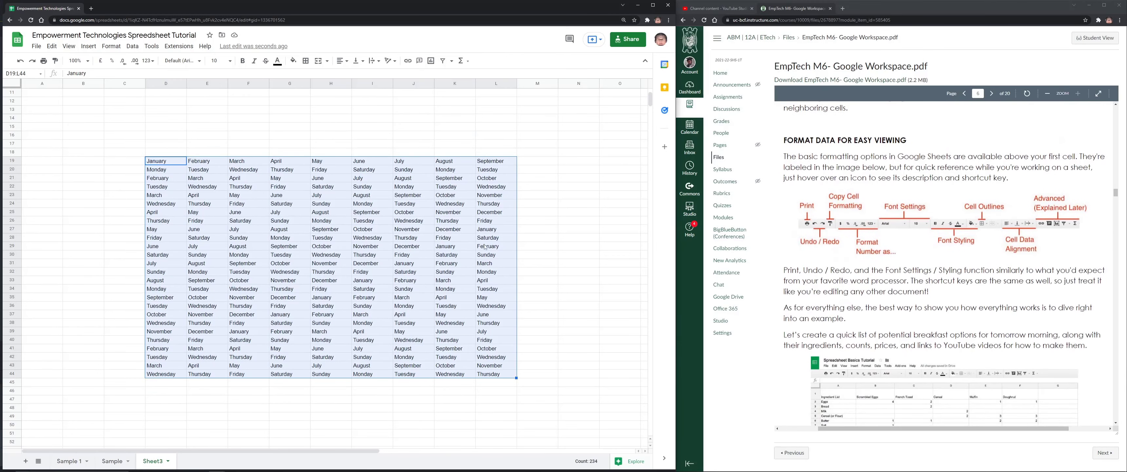
pyautogui.click(466, 172)
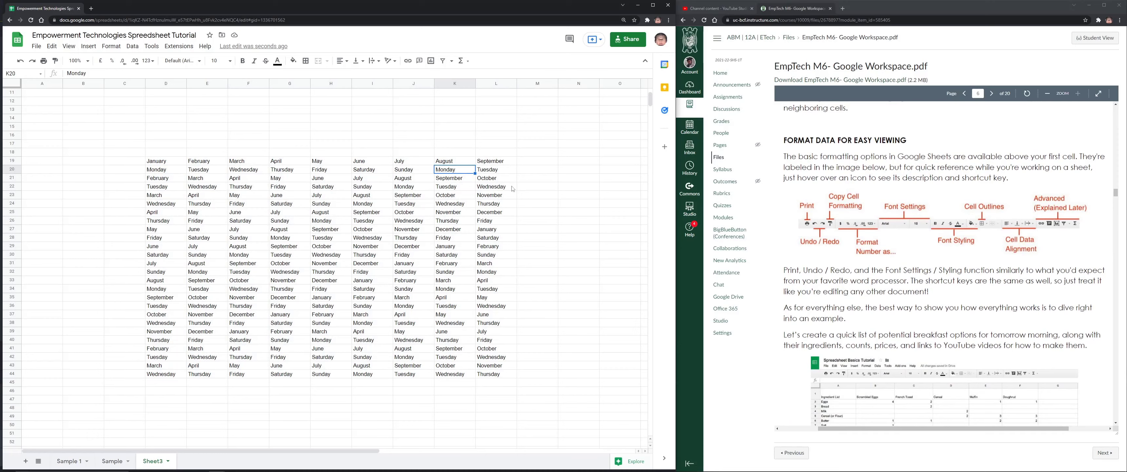
# Clear the series block and enter 10, 20, 50, 40, 80 and 780 in F21:F26
pyautogui.hotkey('ctrl', 'z')
pyautogui.press('Delete')
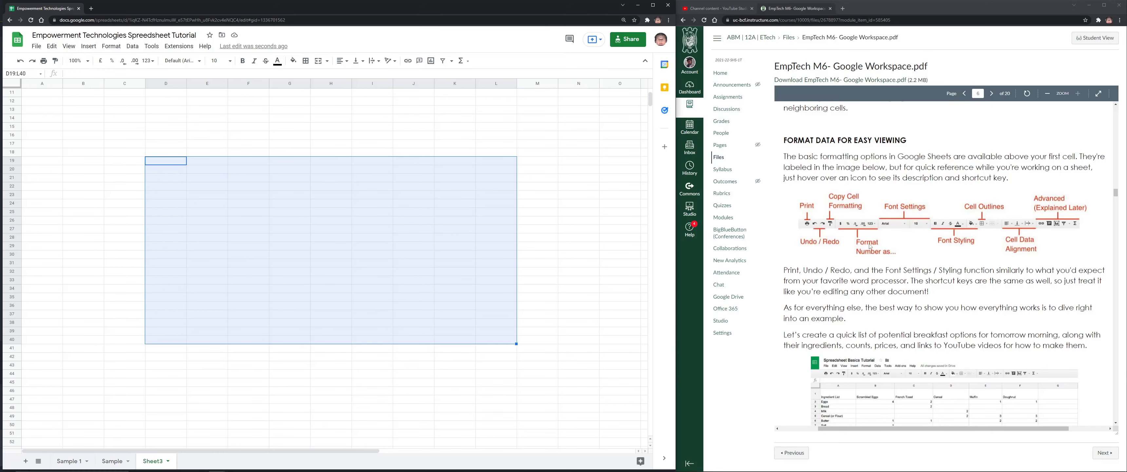
pyautogui.click(248, 178)
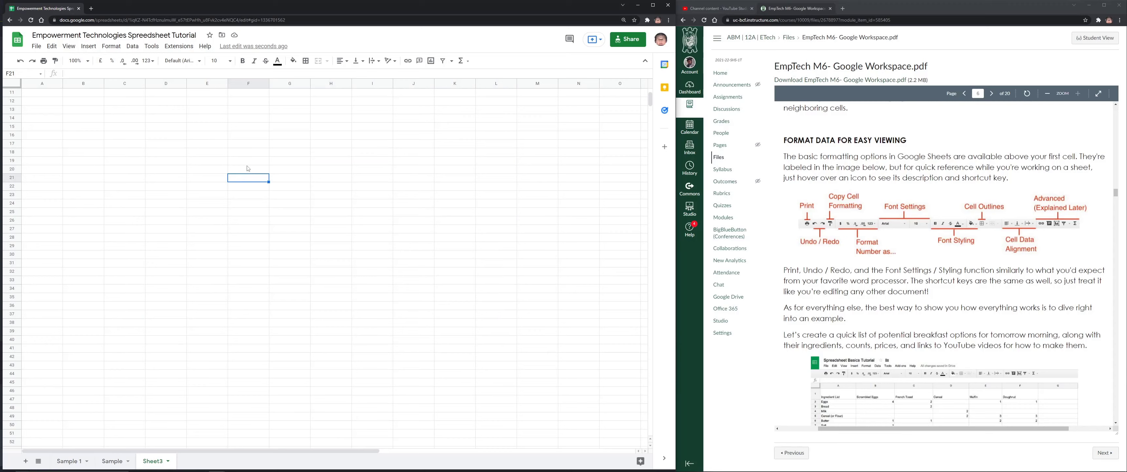
pyautogui.write('10')
pyautogui.press('Return')
pyautogui.write('20')
pyautogui.press('Return')
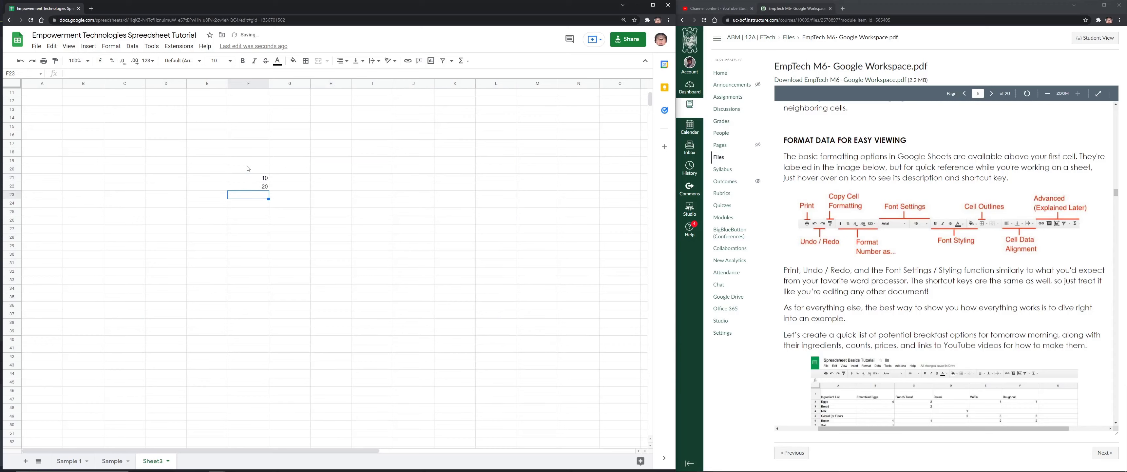
pyautogui.write('50')
pyautogui.press('Return')
pyautogui.write('40')
pyautogui.press('Return')
pyautogui.write('80')
pyautogui.press('Return')
pyautogui.write('780')
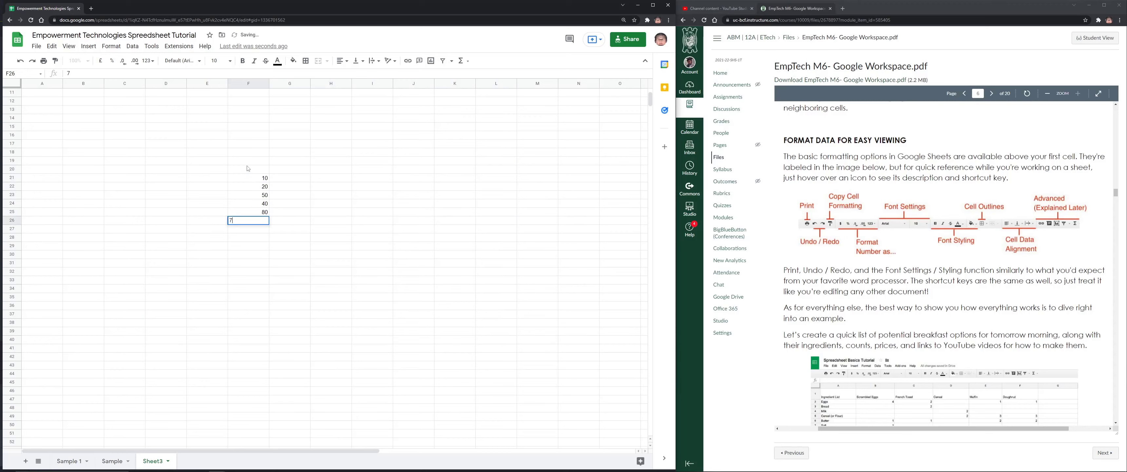
pyautogui.press('Return')
# Format F21:F26 as pound (£) Currency
pyautogui.moveTo(266, 180); pyautogui.dragTo(265, 220)
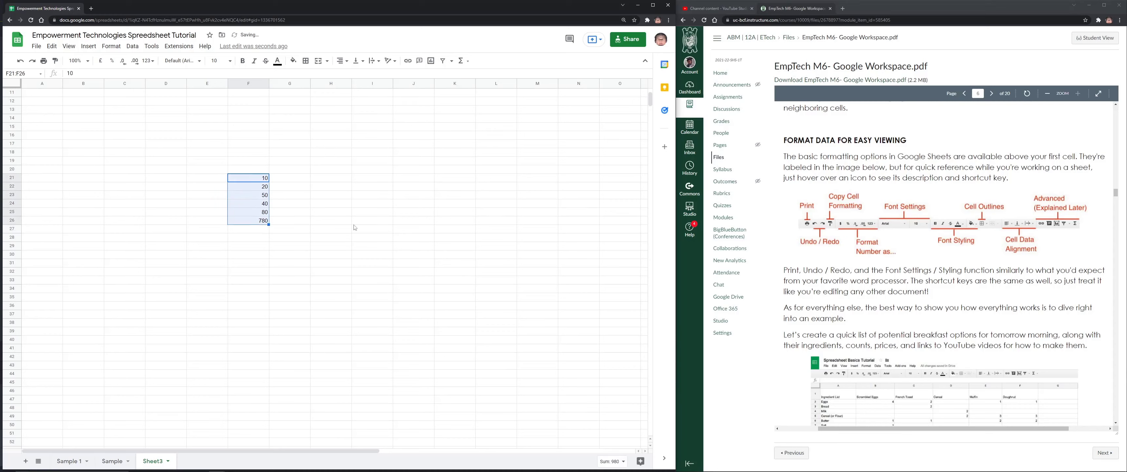
pyautogui.click(259, 255)
pyautogui.moveTo(258, 178); pyautogui.dragTo(256, 223)
pyautogui.click(102, 64)
pyautogui.click(148, 60)
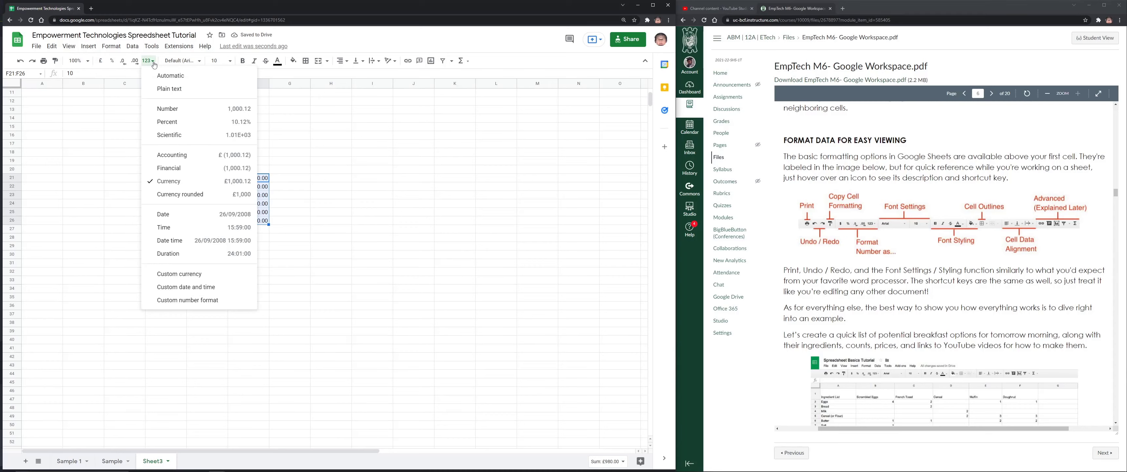
pyautogui.click(200, 187)
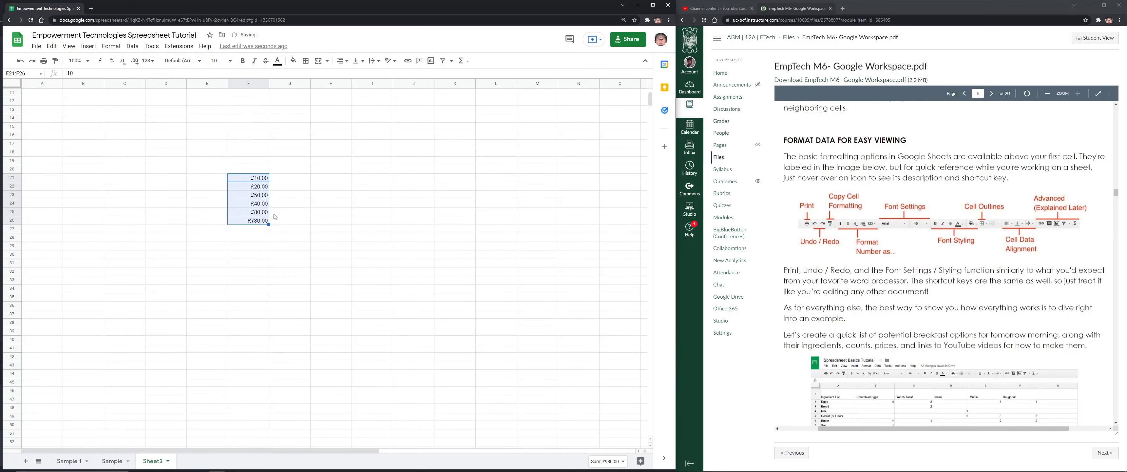
# Zoom Sheet3 to 125% after briefly trying 200%, enlarging the £10.00–£780.00 values
pyautogui.scroll(3, 296, 217)
pyautogui.scroll(-5, 296, 218)
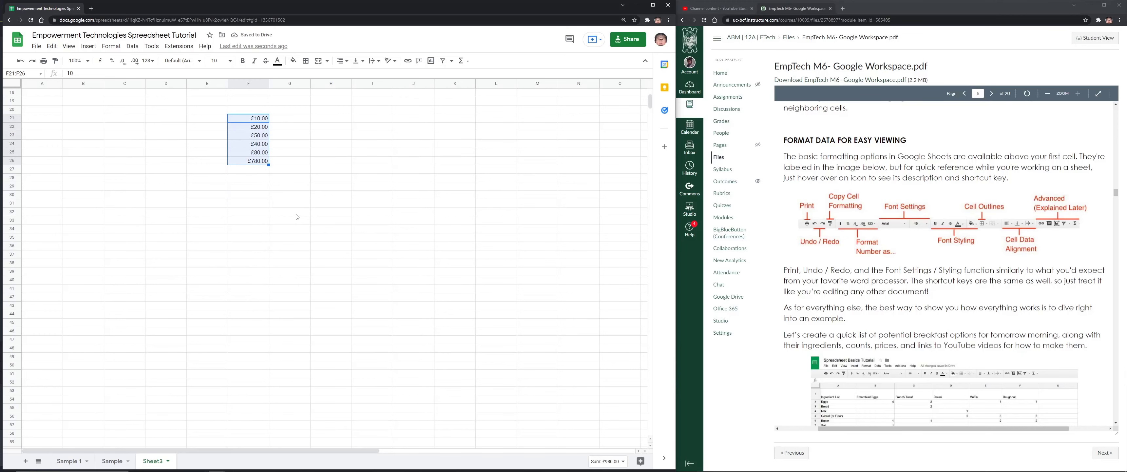
pyautogui.scroll(2, 296, 218)
pyautogui.scroll(3, 387, 206)
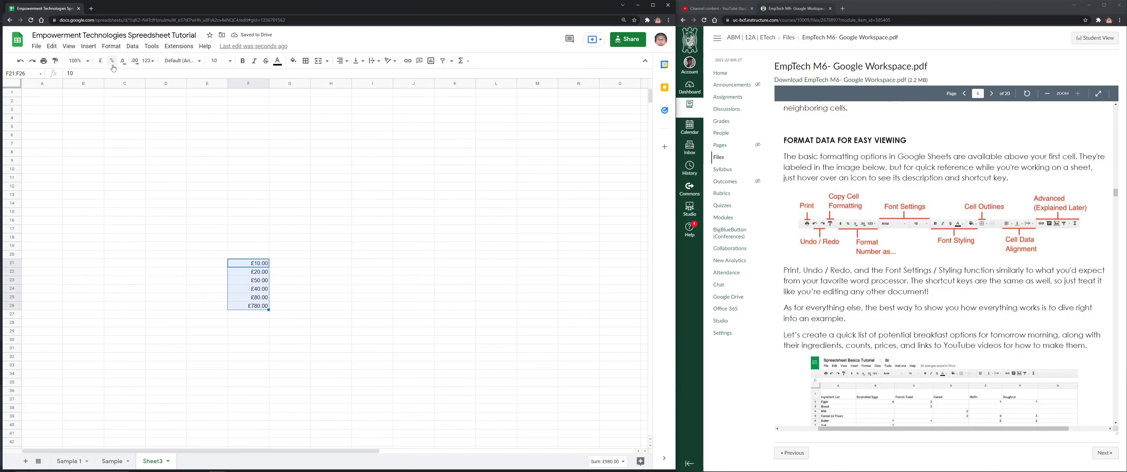
pyautogui.click(78, 61)
pyautogui.click(78, 154)
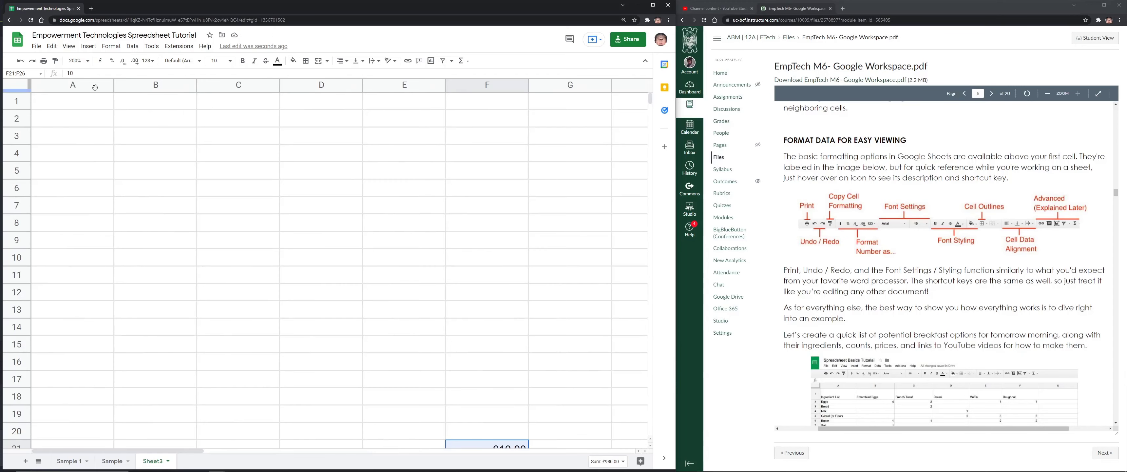
pyautogui.click(78, 61)
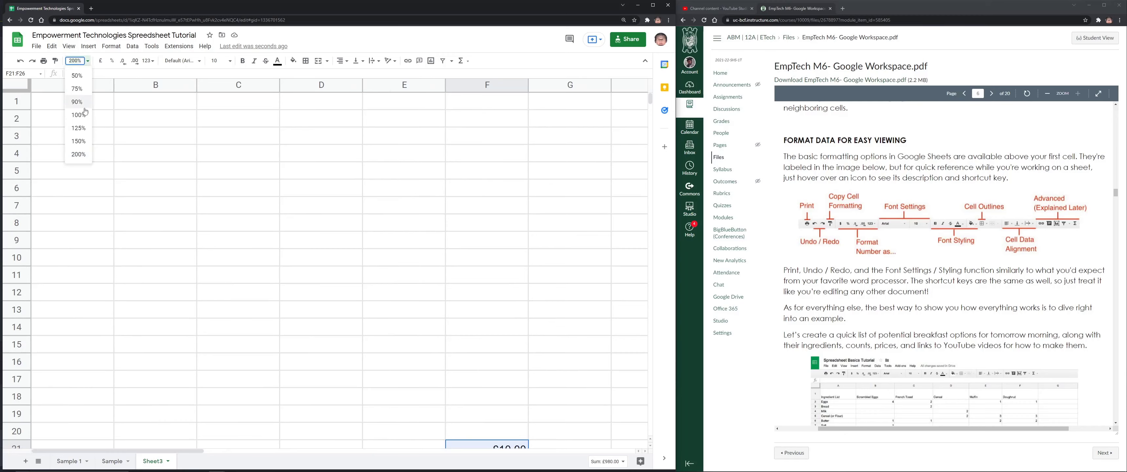
pyautogui.click(79, 127)
pyautogui.click(78, 61)
pyautogui.click(83, 134)
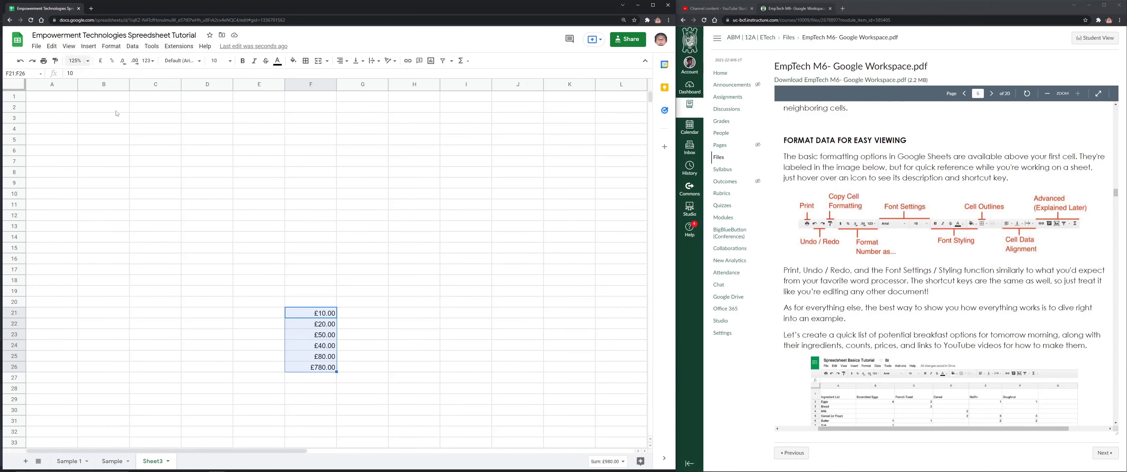
pyautogui.scroll(-3, 345, 252)
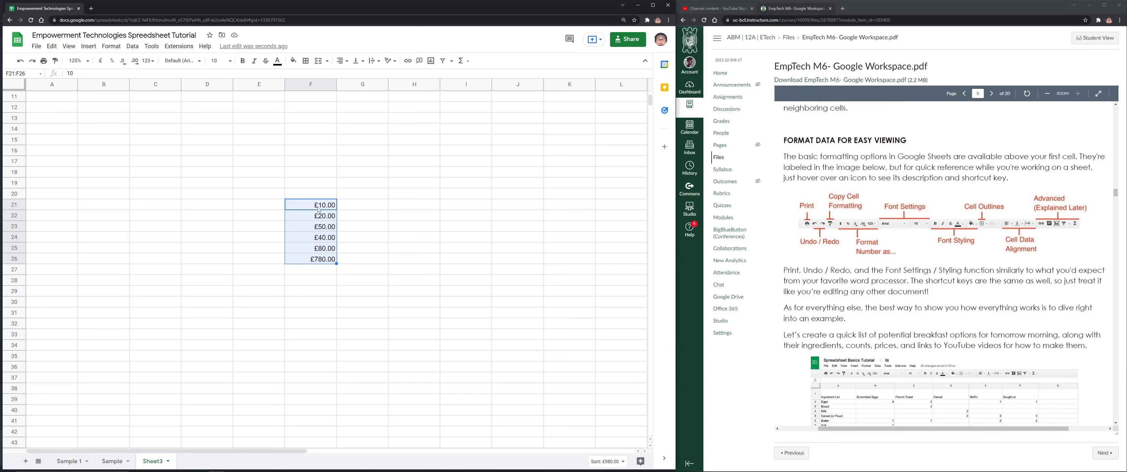
pyautogui.click(156, 66)
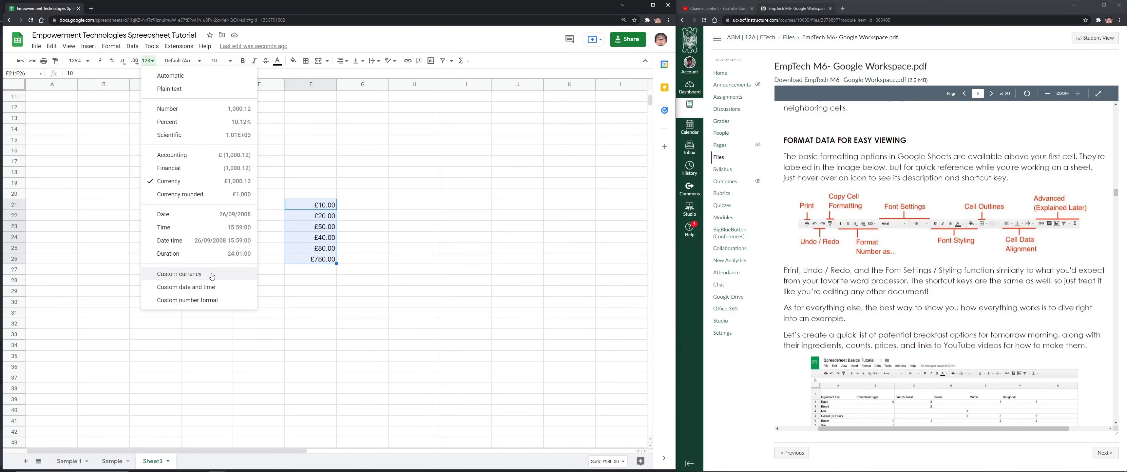
# Apply the Philippine Peso (₱) custom currency, fill values out to F21:J32, then delete that block
pyautogui.click(193, 274)
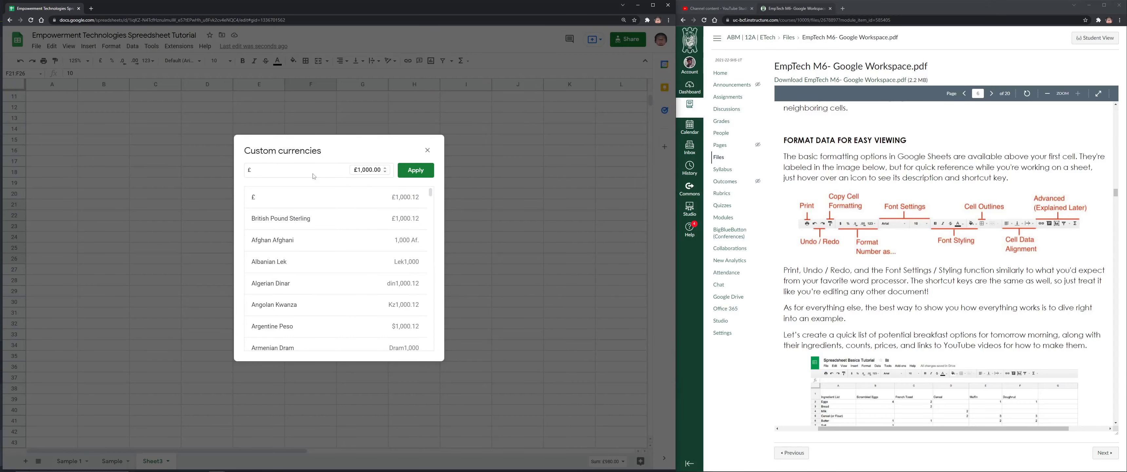
pyautogui.press('BackSpace')
pyautogui.write('PH')
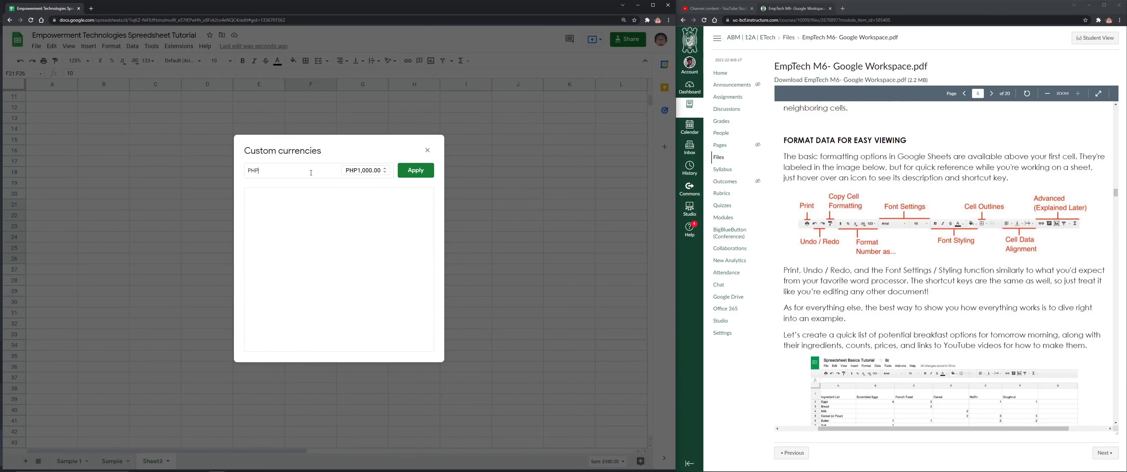
pyautogui.click(306, 197)
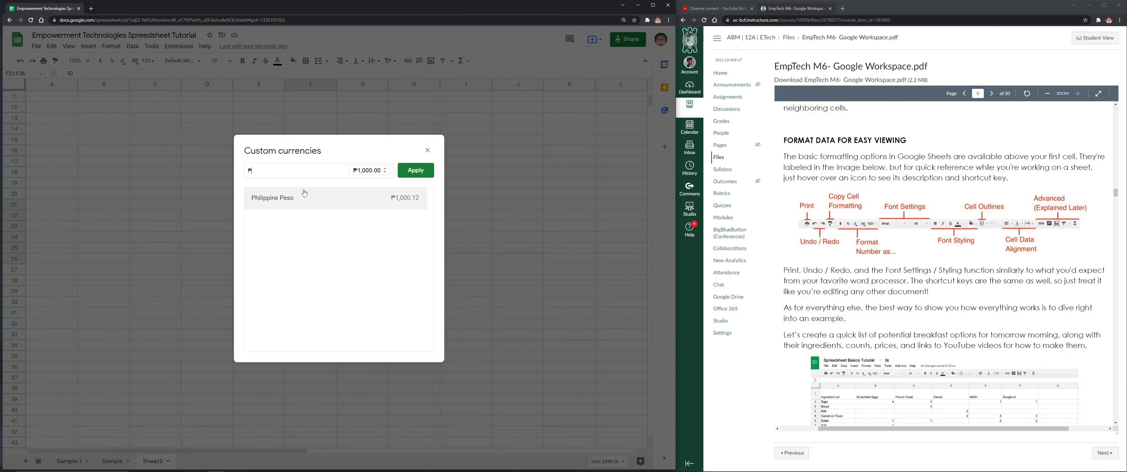
pyautogui.click(415, 169)
pyautogui.moveTo(337, 263); pyautogui.dragTo(538, 325)
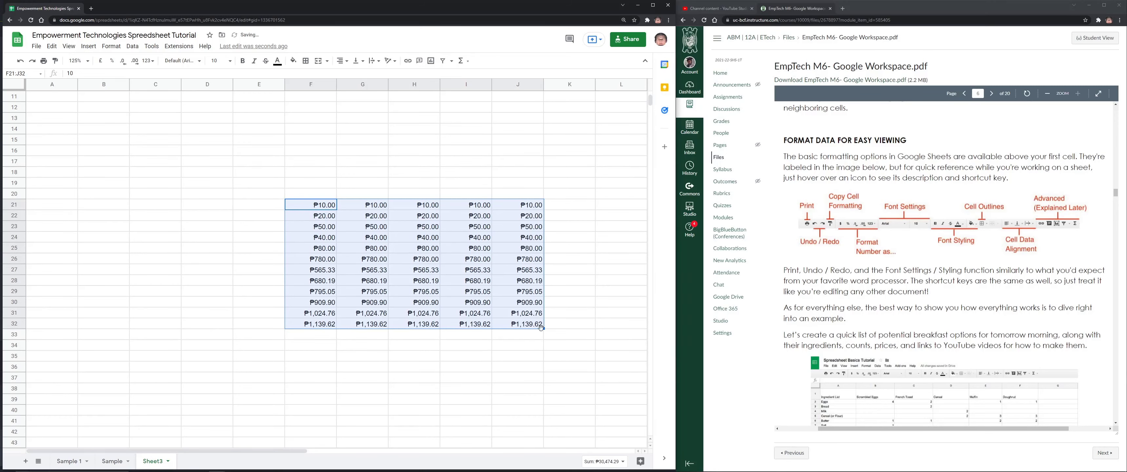
pyautogui.press('Delete')
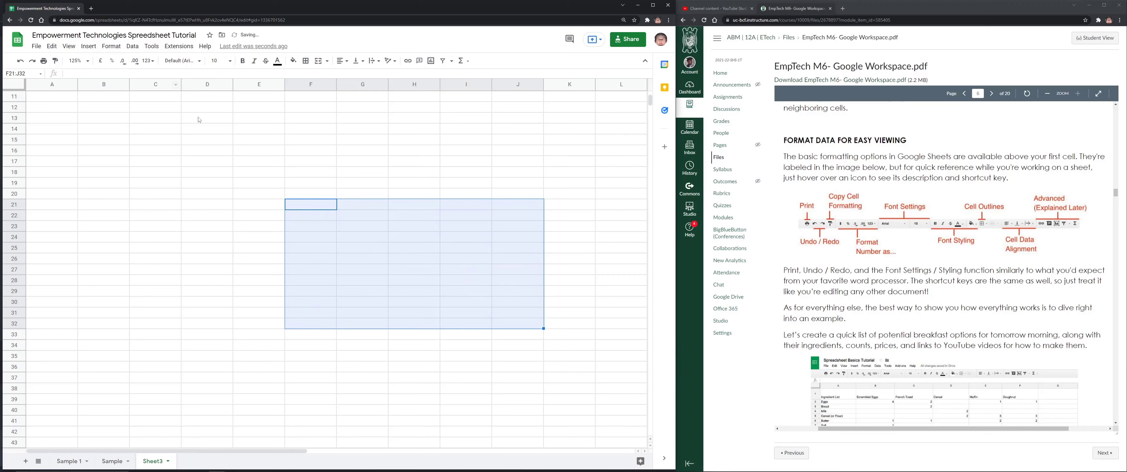
# Enter decimals 0.85, 0.65, 0.65, 0.50, 0.50 in F18:F22 and extend the pattern to F37
pyautogui.click(207, 118)
pyautogui.click(319, 172)
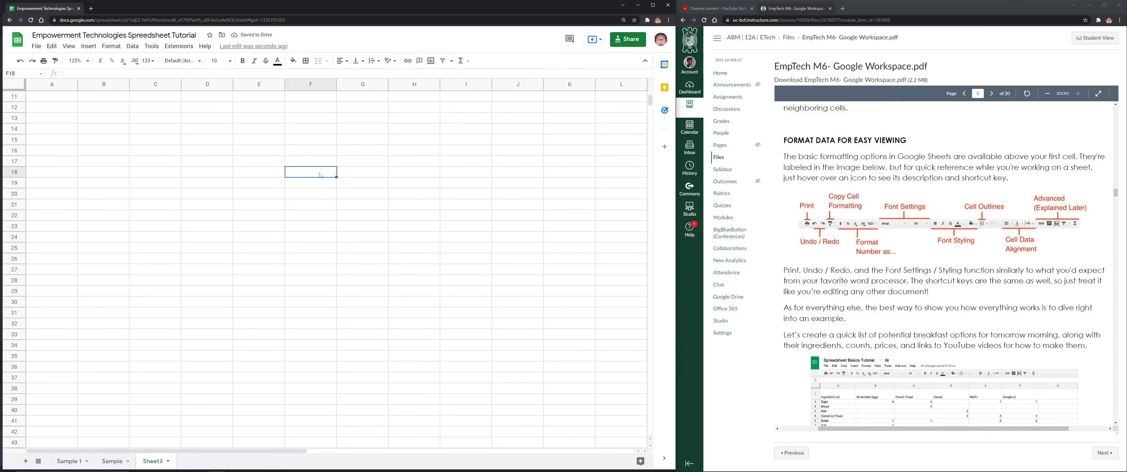
pyautogui.write('8')
pyautogui.write('0.85')
pyautogui.press('Return')
pyautogui.write('0.65')
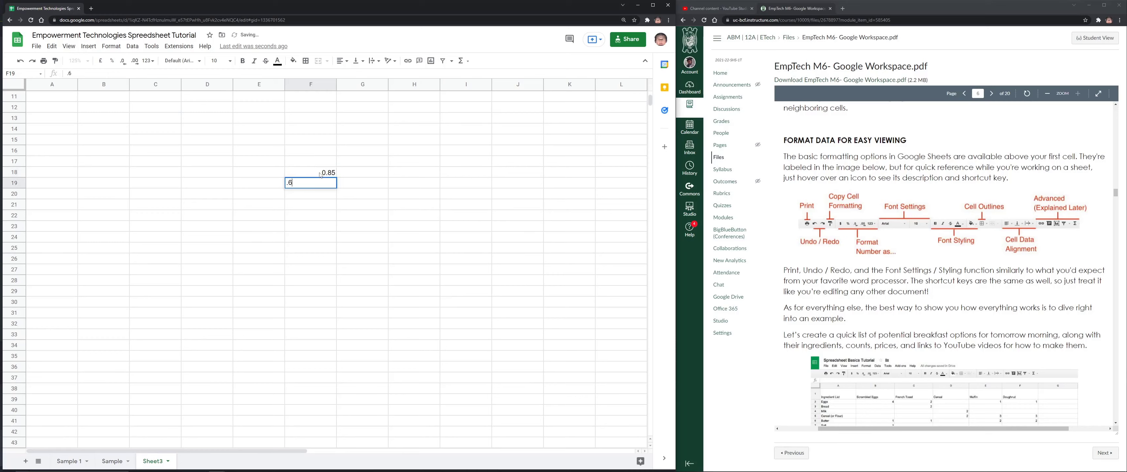
pyautogui.press('Return')
pyautogui.write('.65')
pyautogui.press('Return')
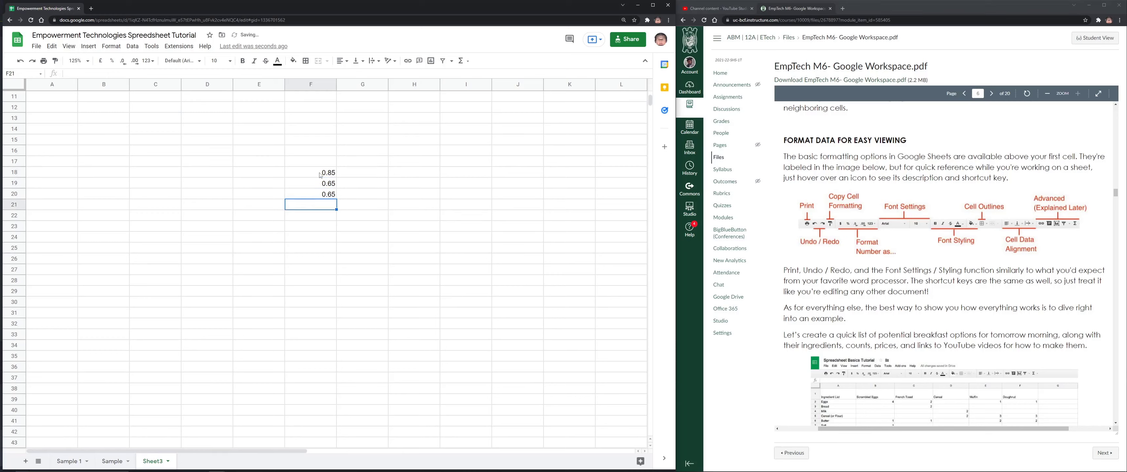
pyautogui.write('.50')
pyautogui.press('Return')
pyautogui.write('.50')
pyautogui.press('Return')
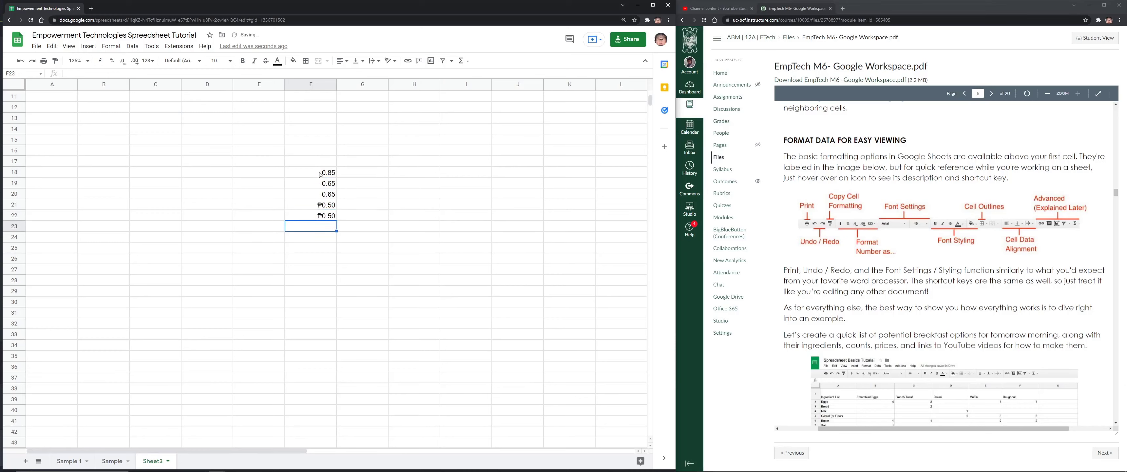
pyautogui.moveTo(320, 175); pyautogui.dragTo(337, 379)
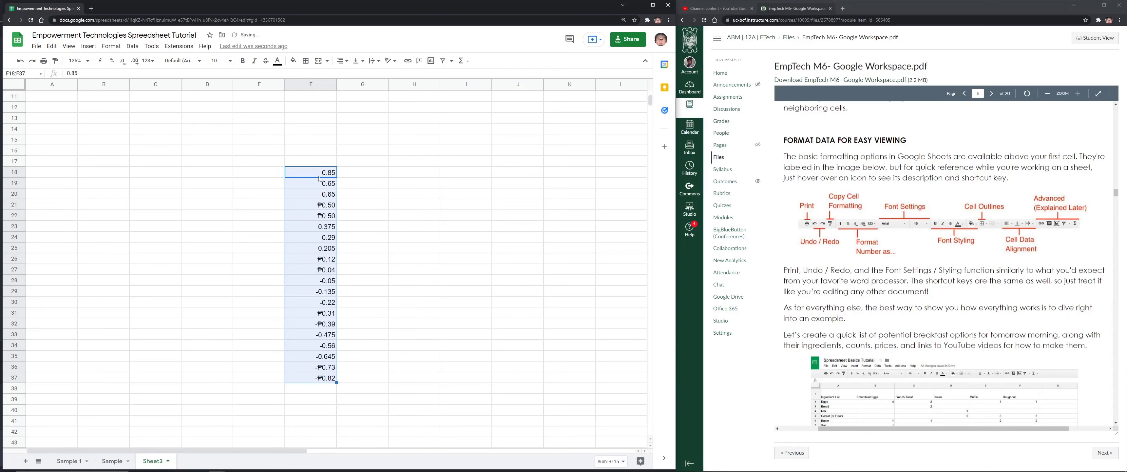
# Try pound currency on the decimals, then return them to Automatic number format
pyautogui.click(100, 61)
pyautogui.click(149, 61)
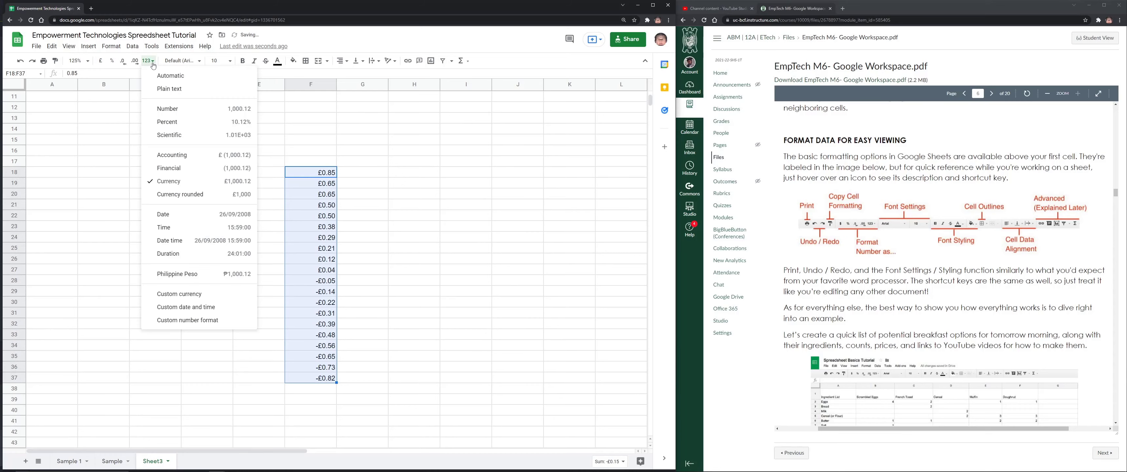
pyautogui.click(192, 77)
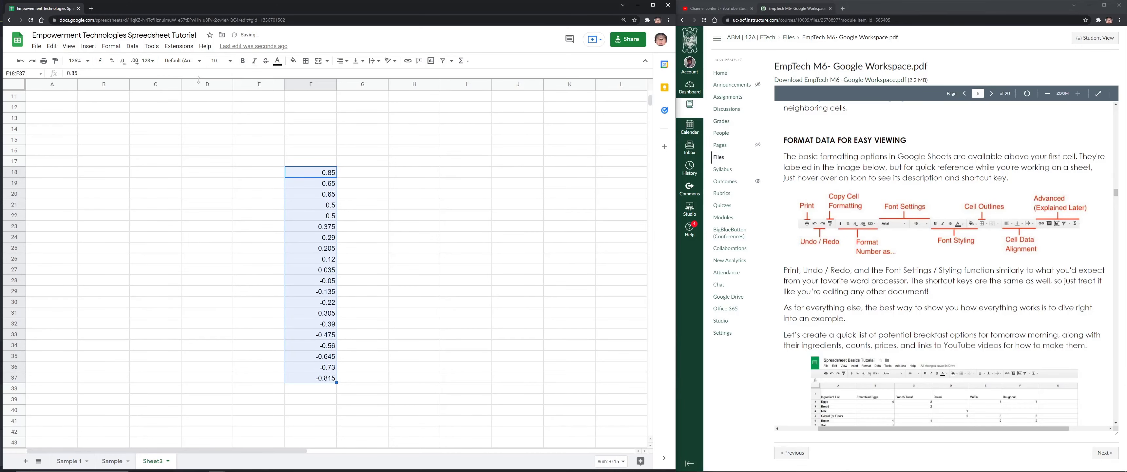
# Format F18:F37 as percentages showing whole numbers, such as 85% and -82%
pyautogui.click(112, 61)
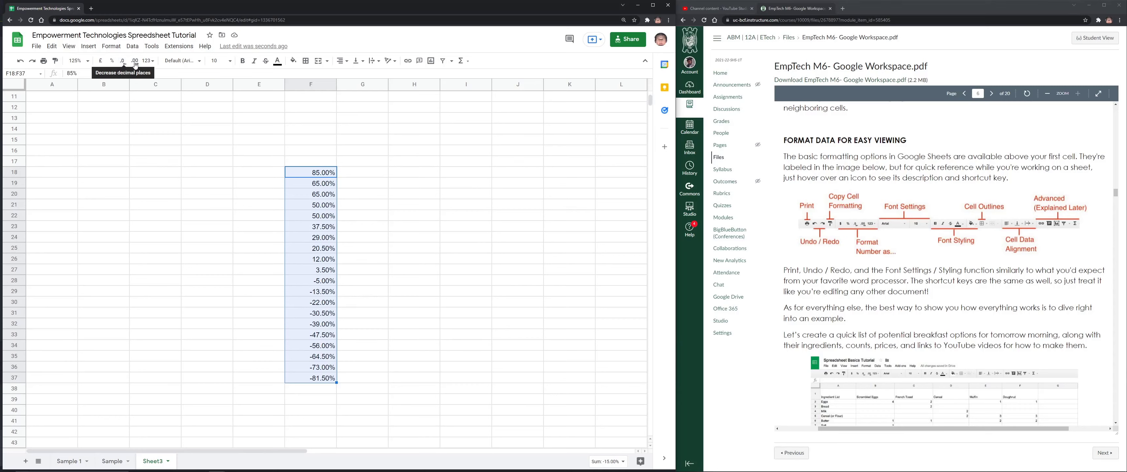
pyautogui.click(122, 65)
pyautogui.click(121, 65)
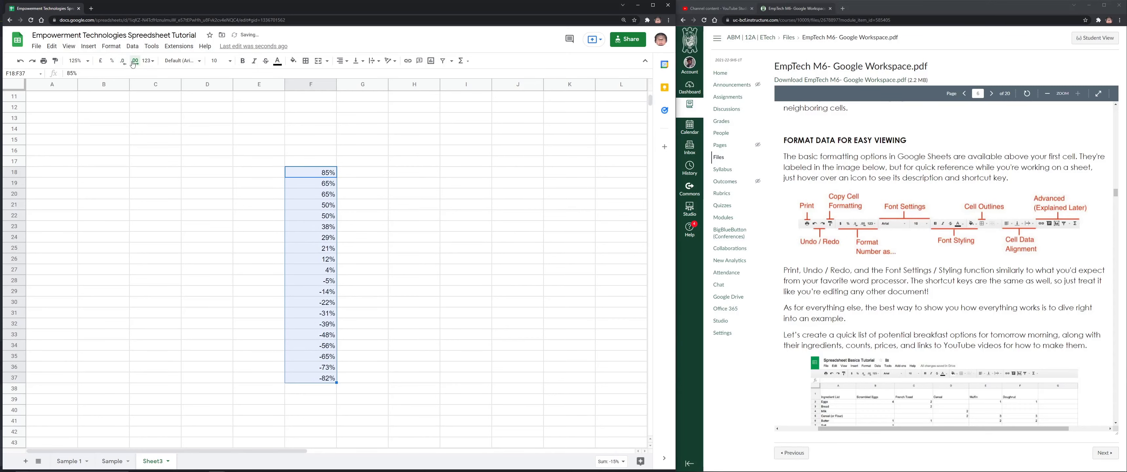
pyautogui.click(133, 64)
pyautogui.click(133, 64)
pyautogui.click(123, 65)
pyautogui.click(123, 65)
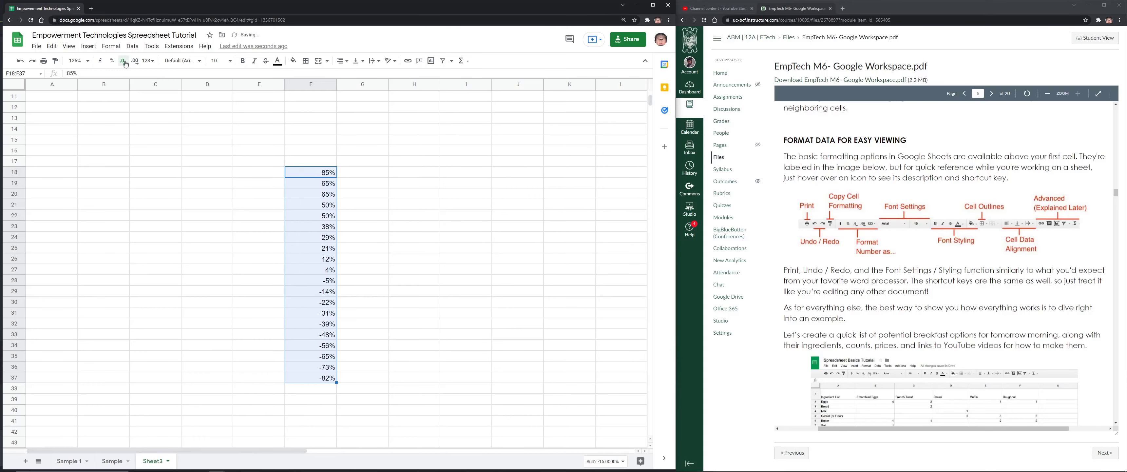
pyautogui.click(149, 61)
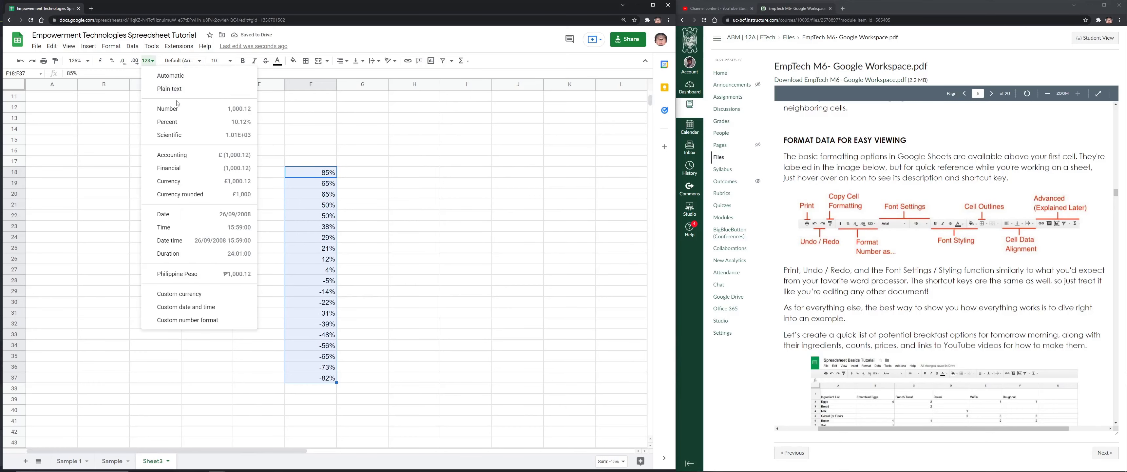
# Show F18:F37 as scientific, then pound accounting, then rounded pound currency
pyautogui.click(171, 134)
pyautogui.click(153, 65)
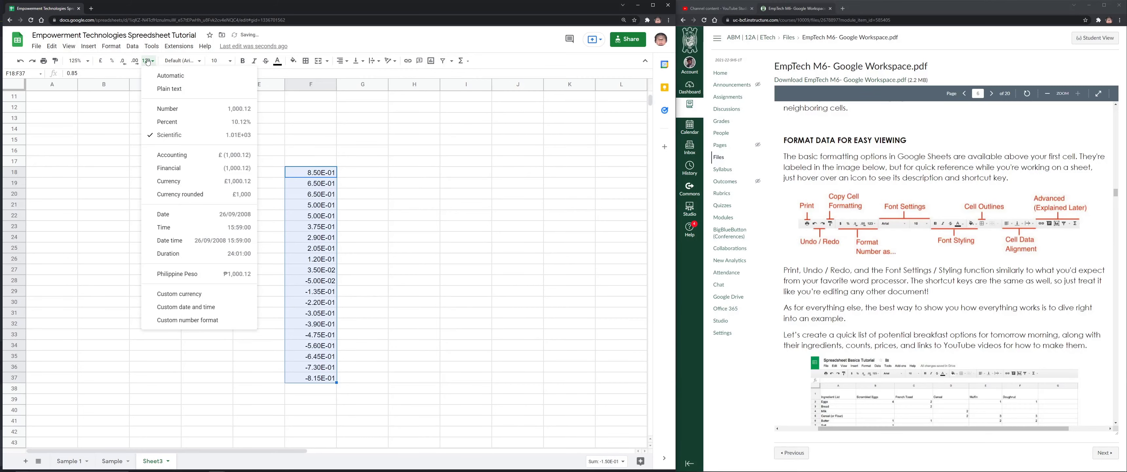
pyautogui.click(192, 157)
pyautogui.click(148, 61)
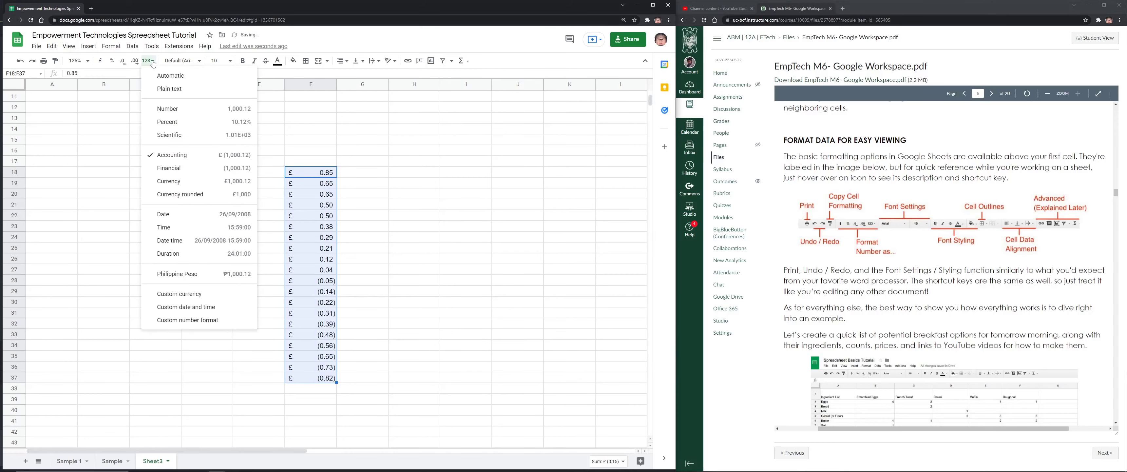
pyautogui.click(210, 196)
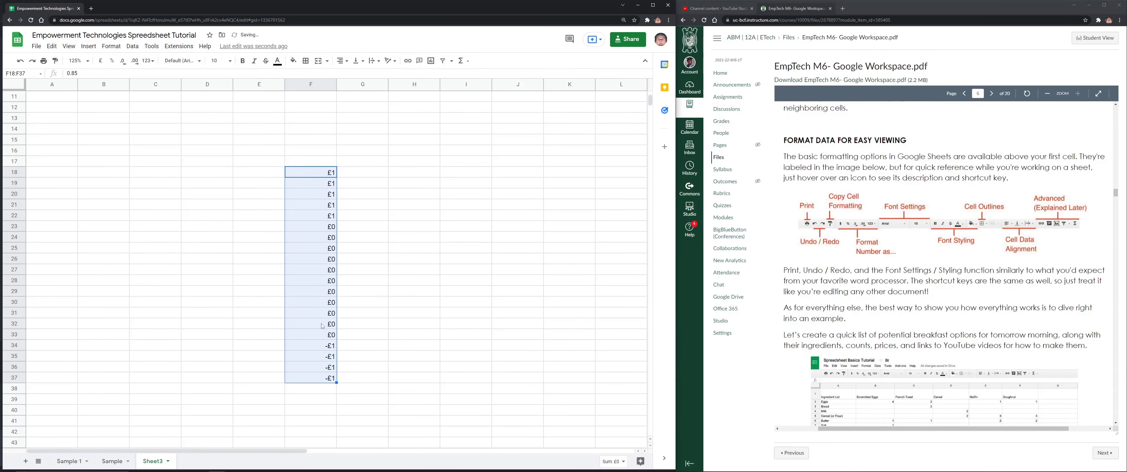
pyautogui.click(153, 64)
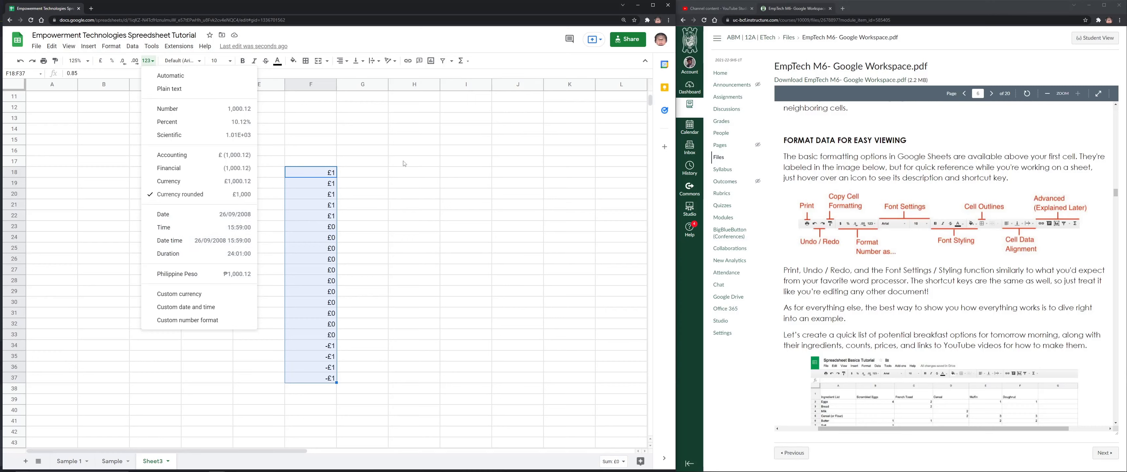
pyautogui.click(330, 155)
# Delete the values in F18:F37 and deselect the column
pyautogui.moveTo(323, 171); pyautogui.dragTo(311, 380)
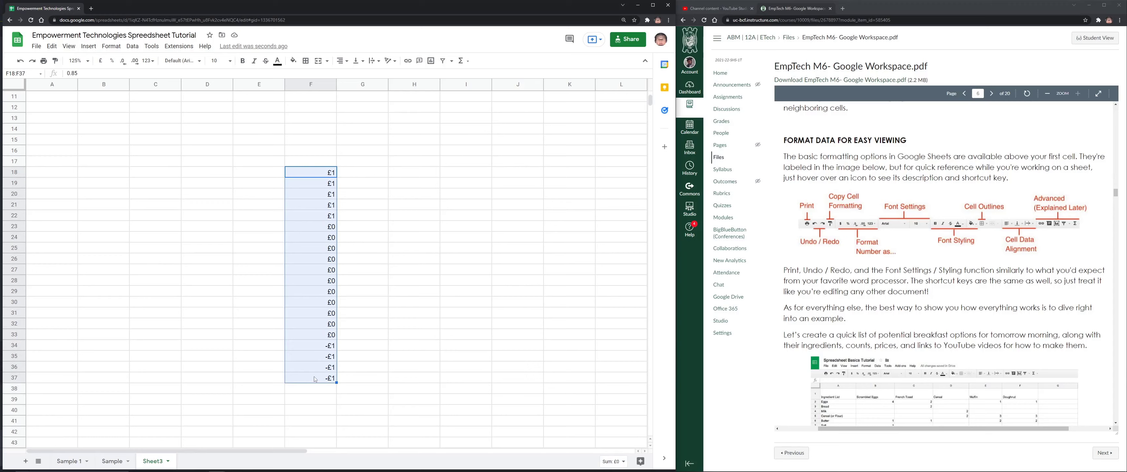
pyautogui.press('Delete')
pyautogui.click(207, 161)
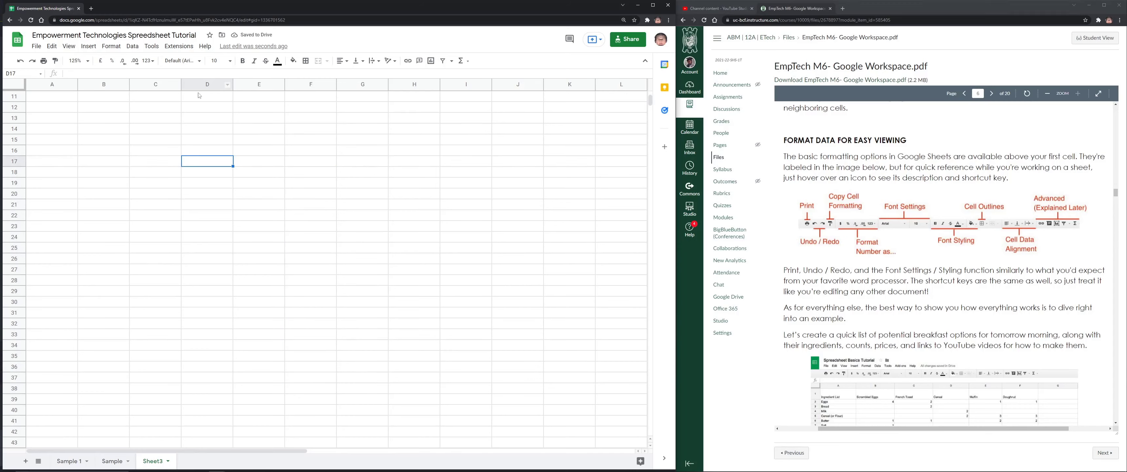
pyautogui.click(182, 60)
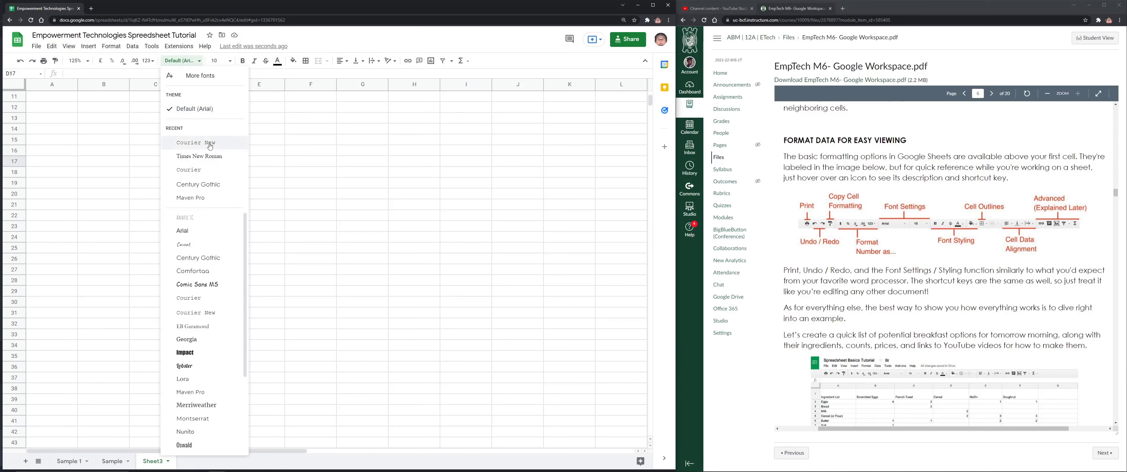
pyautogui.scroll(-3, 204, 231)
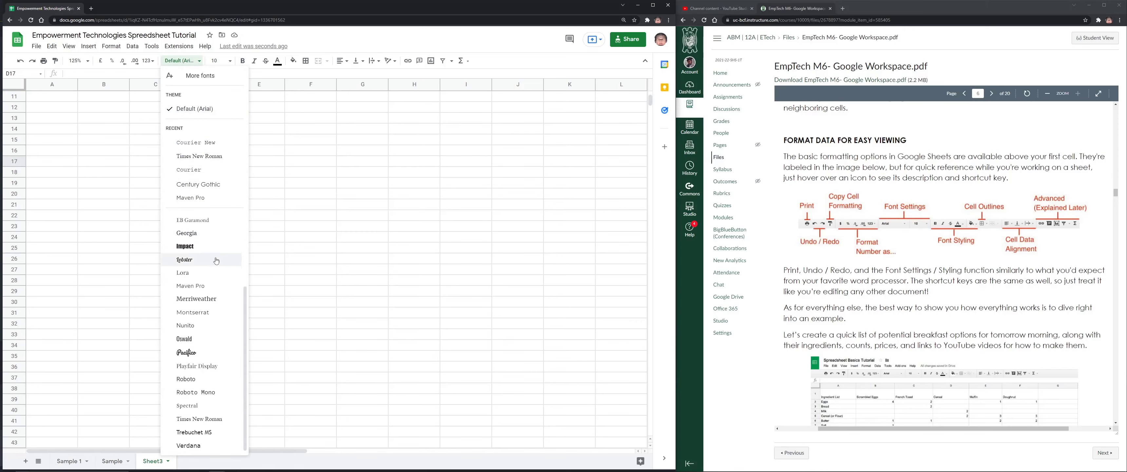
pyautogui.scroll(3, 204, 307)
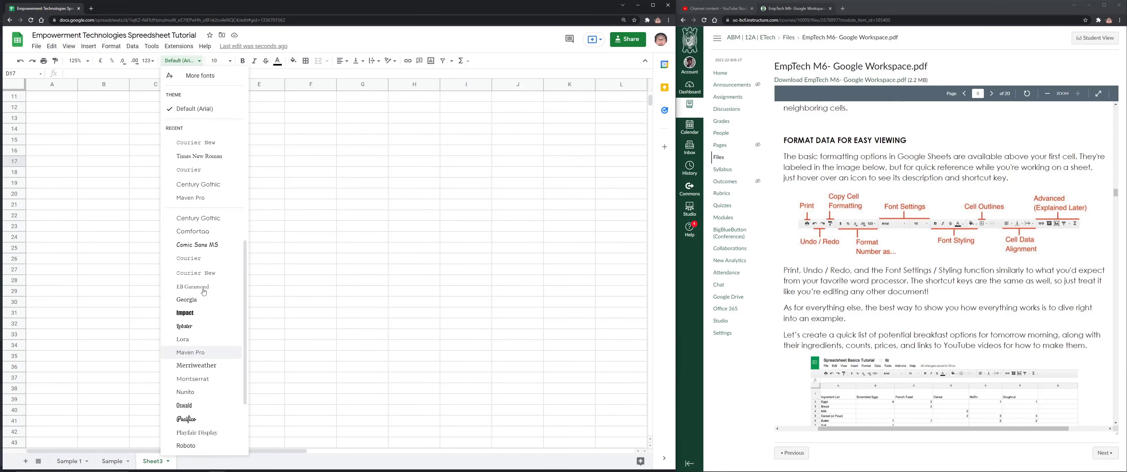
pyautogui.scroll(-3, 204, 292)
pyautogui.scroll(2, 204, 292)
pyautogui.scroll(-2, 203, 292)
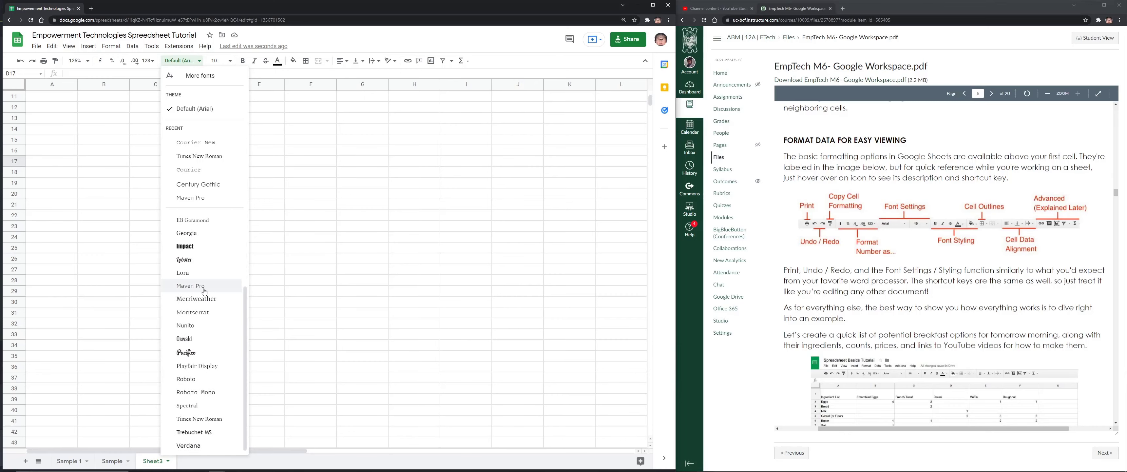
pyautogui.scroll(3, 204, 289)
pyautogui.click(208, 81)
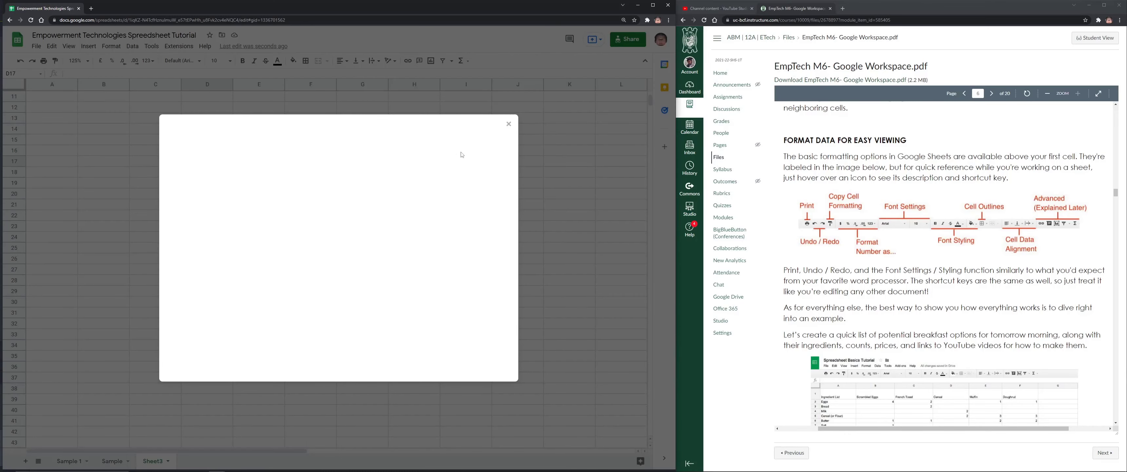
pyautogui.scroll(-3, 404, 200)
pyautogui.scroll(-10, 404, 200)
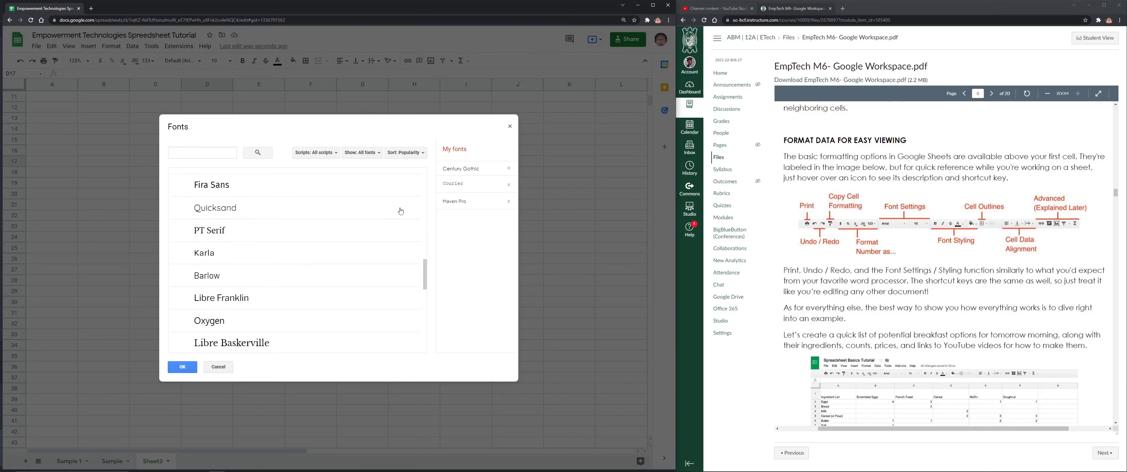
pyautogui.scroll(8, 394, 210)
pyautogui.scroll(3, 390, 219)
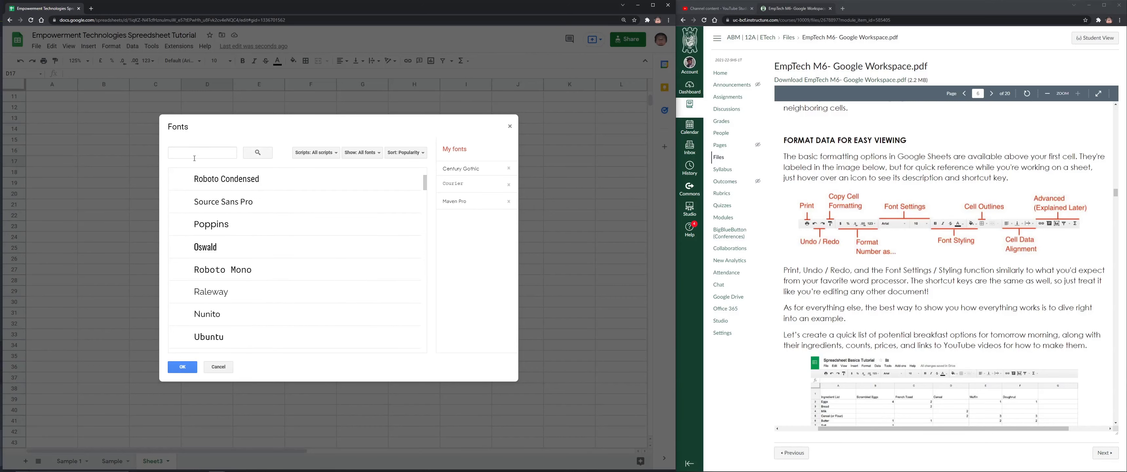
pyautogui.click(196, 154)
pyautogui.scroll(3, 358, 246)
pyautogui.scroll(-2, 326, 248)
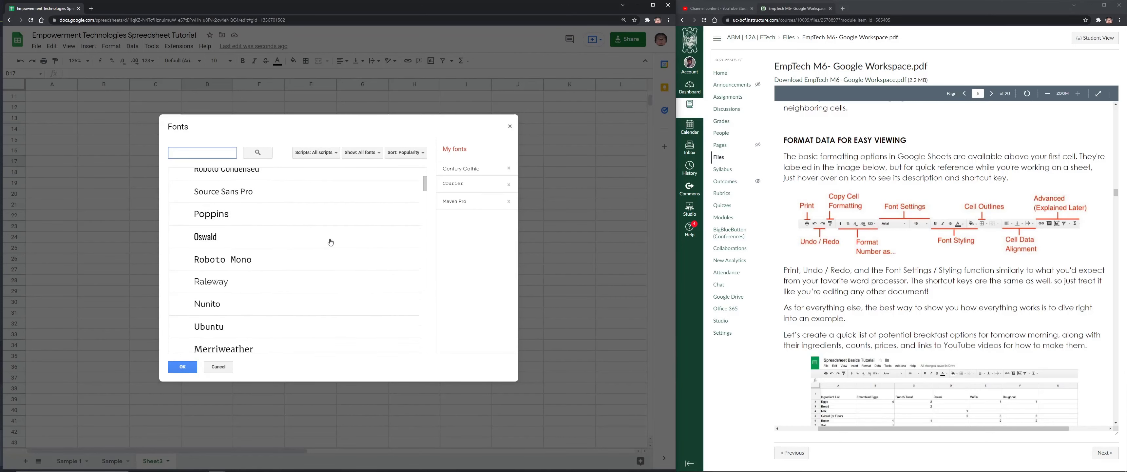
pyautogui.scroll(3, 330, 241)
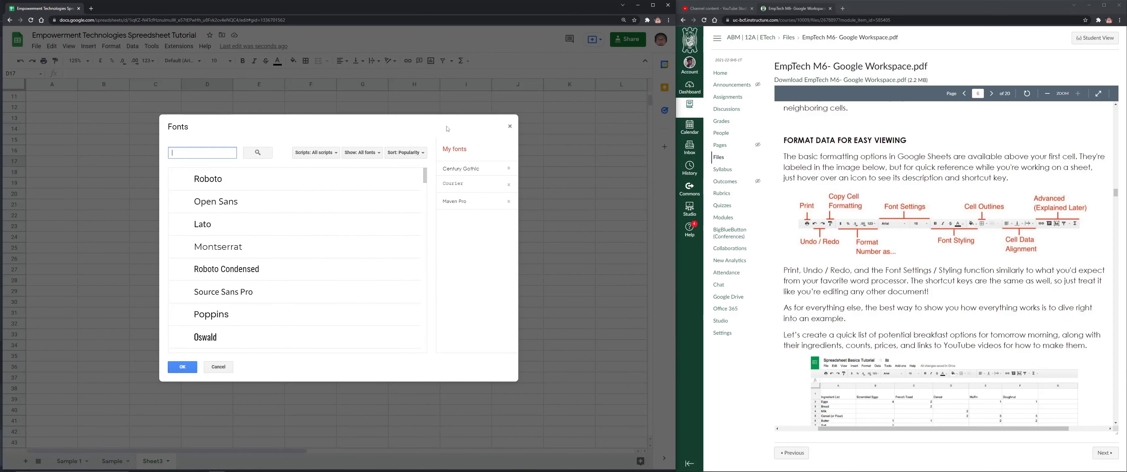
pyautogui.click(399, 156)
pyautogui.click(319, 154)
pyautogui.click(360, 154)
pyautogui.click(360, 154)
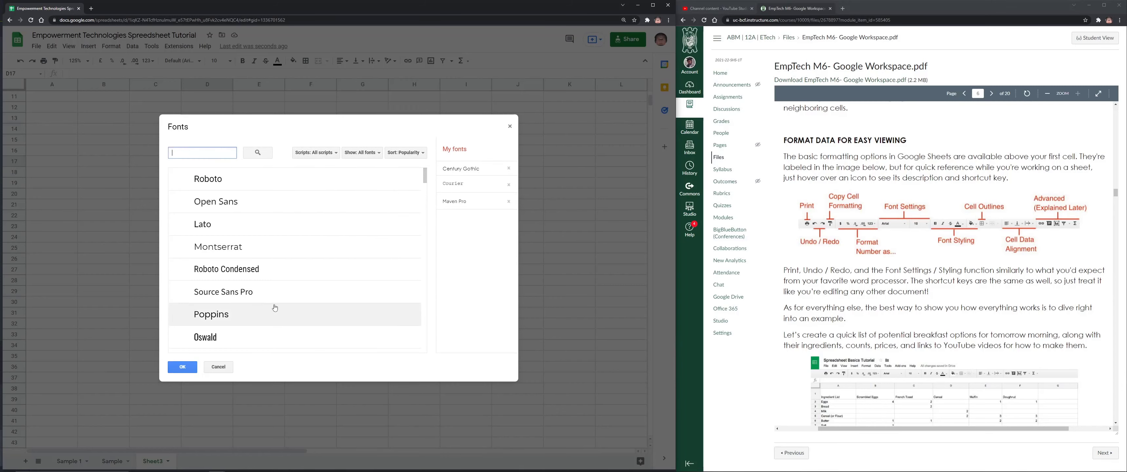
pyautogui.click(306, 291)
pyautogui.scroll(-10, 332, 302)
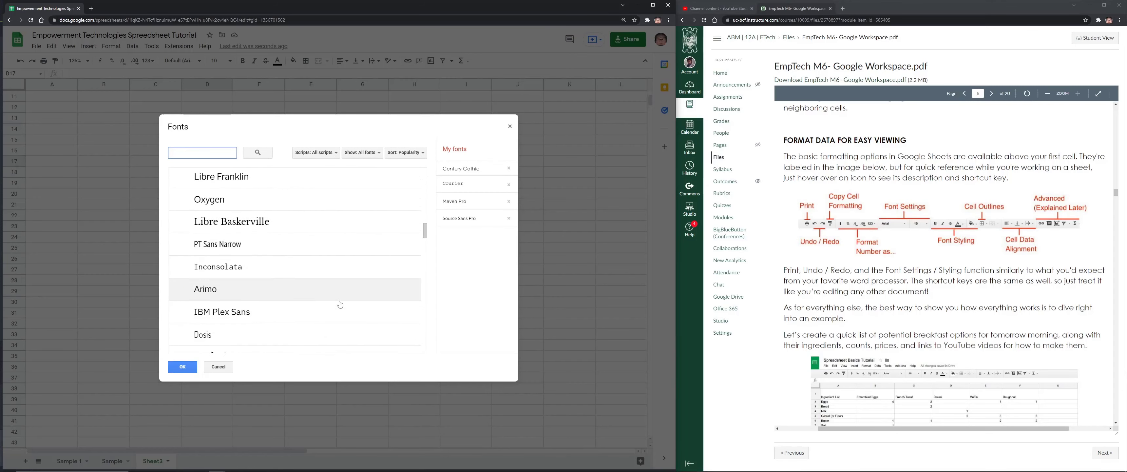
pyautogui.scroll(-10, 341, 302)
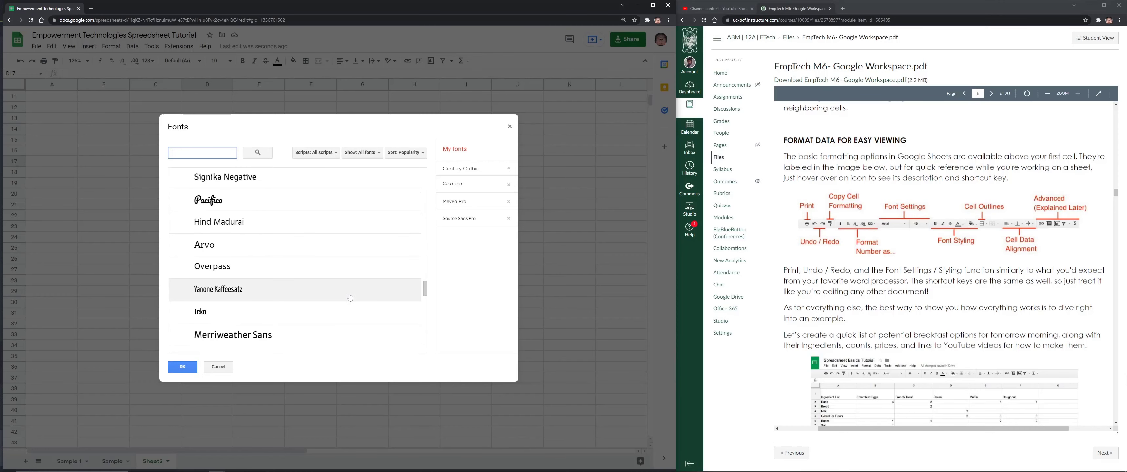
pyautogui.scroll(-10, 350, 297)
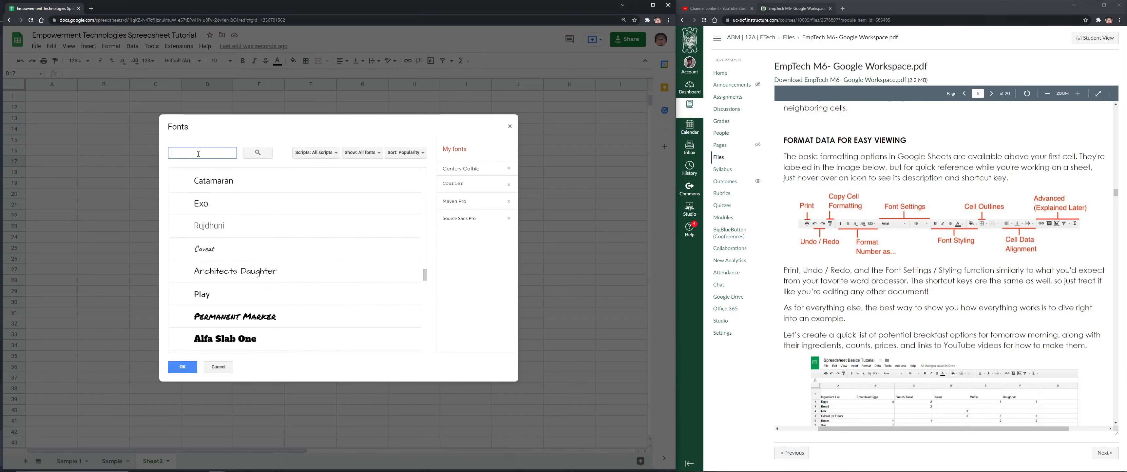
pyautogui.write('Naruto')
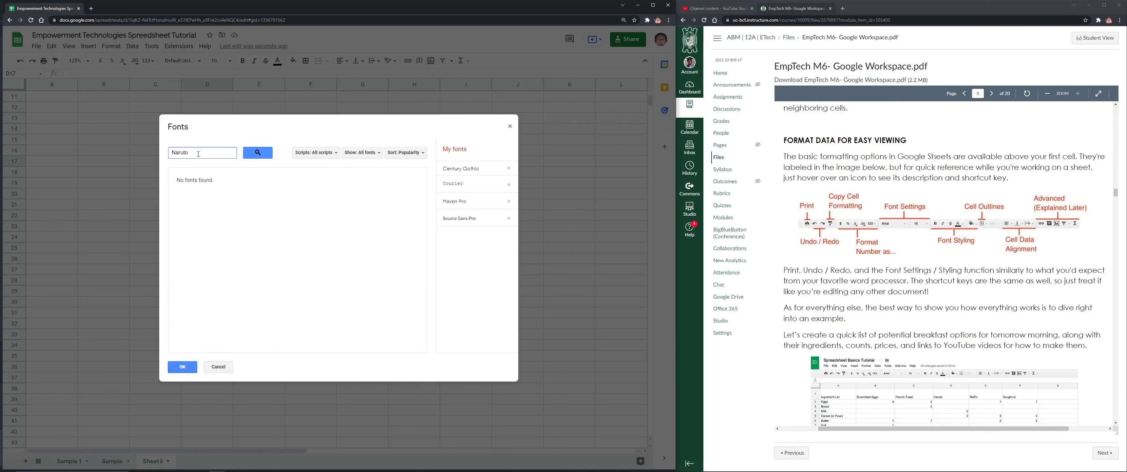
pyautogui.doubleClick(188, 154)
pyautogui.press('BackSpace')
pyautogui.scroll(-15, 296, 279)
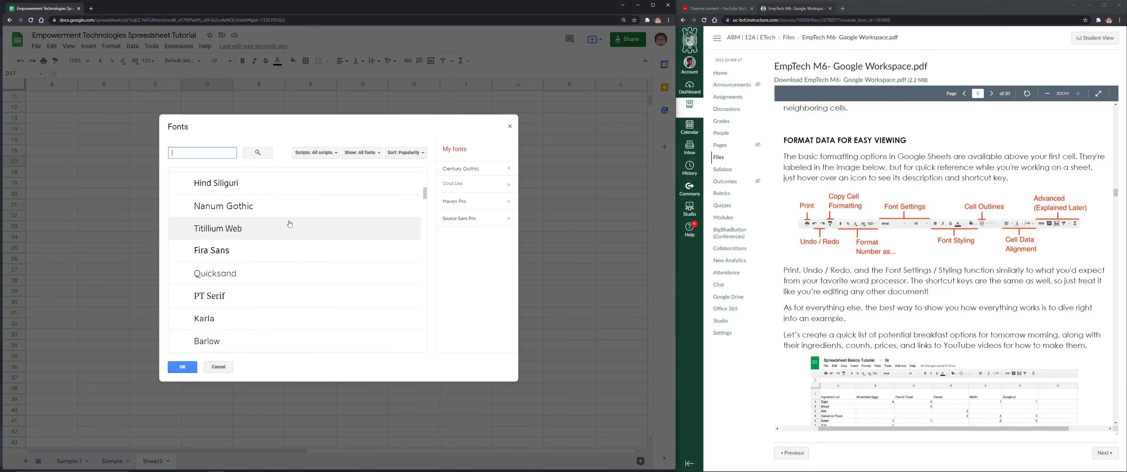
pyautogui.scroll(-4, 296, 279)
pyautogui.moveTo(424, 206); pyautogui.dragTo(405, 168)
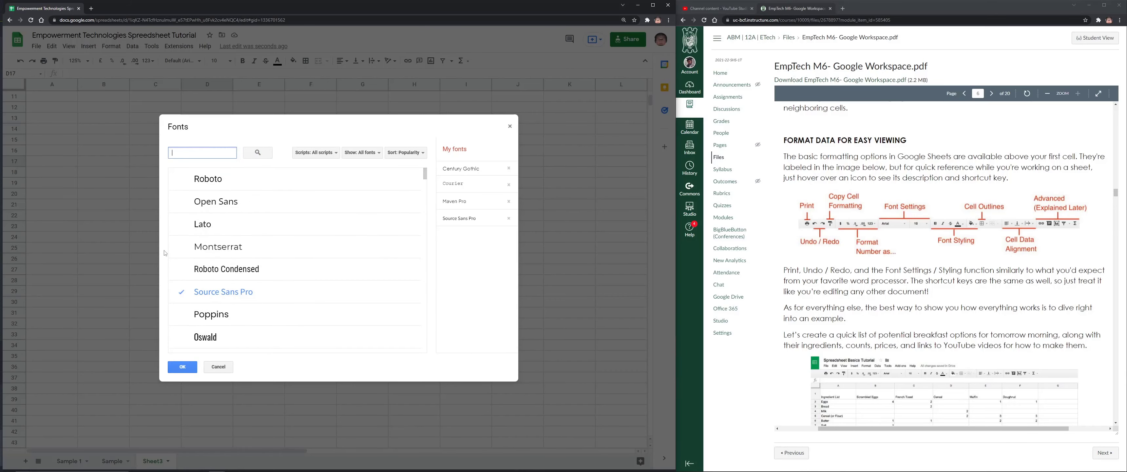
pyautogui.click(509, 127)
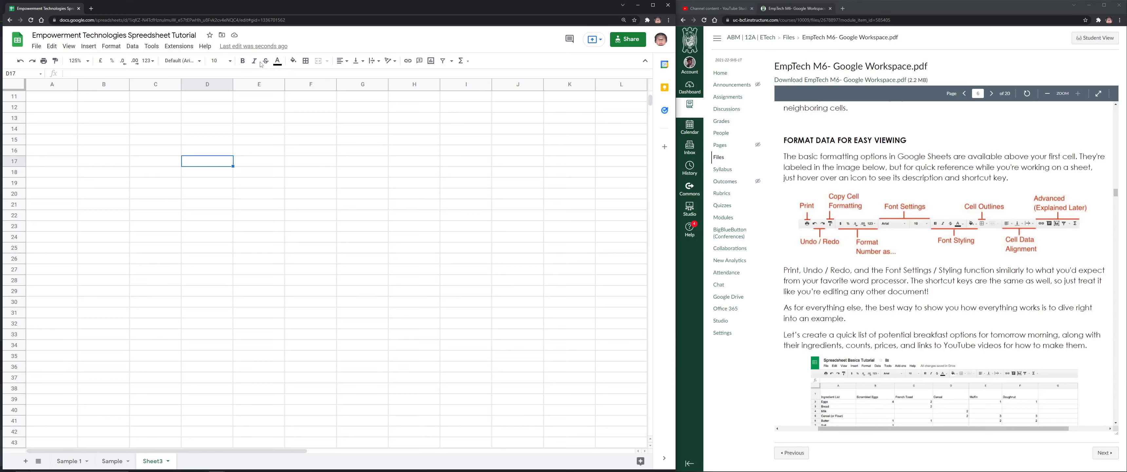
# Enter sample text 'sasdasda' in E15 and try green and light text colours on it
pyautogui.press('Right')
pyautogui.press('Up')
pyautogui.press('Up')
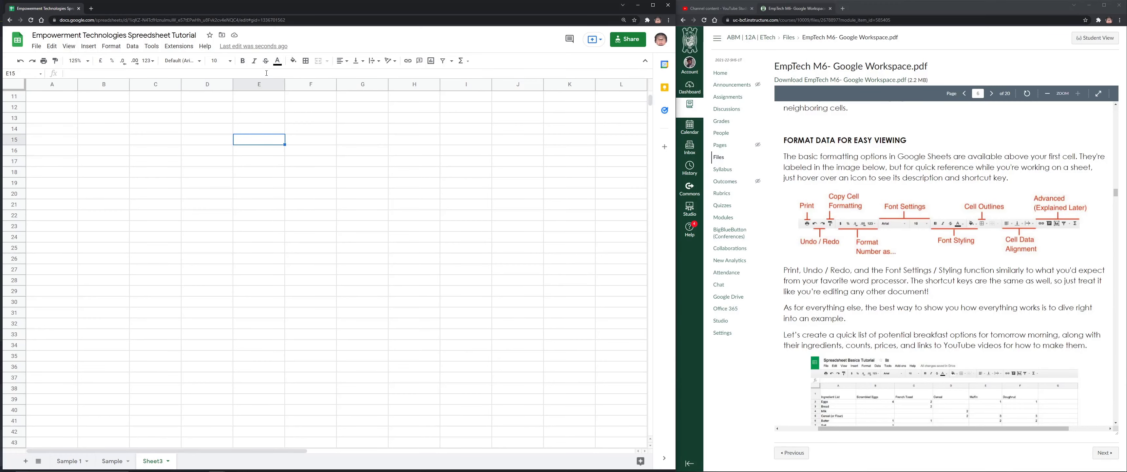
pyautogui.write('sasdasd')
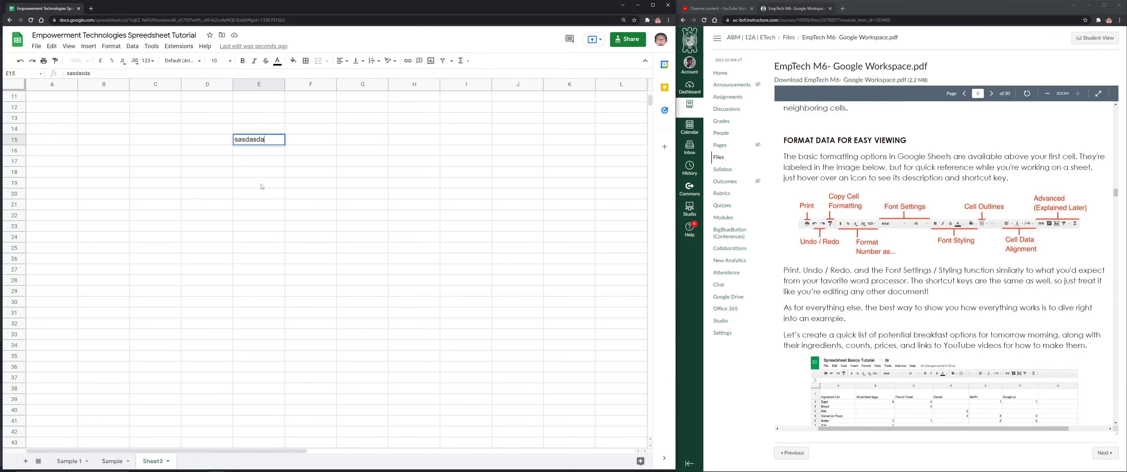
pyautogui.write('a')
pyautogui.click(262, 186)
pyautogui.click(259, 129)
pyautogui.click(278, 61)
pyautogui.click(317, 145)
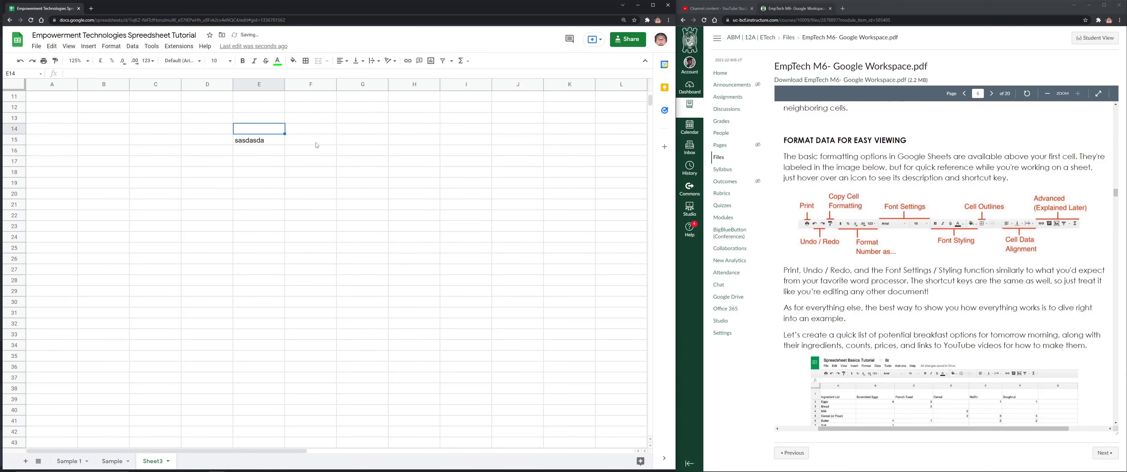
pyautogui.click(279, 139)
pyautogui.click(280, 60)
pyautogui.click(326, 148)
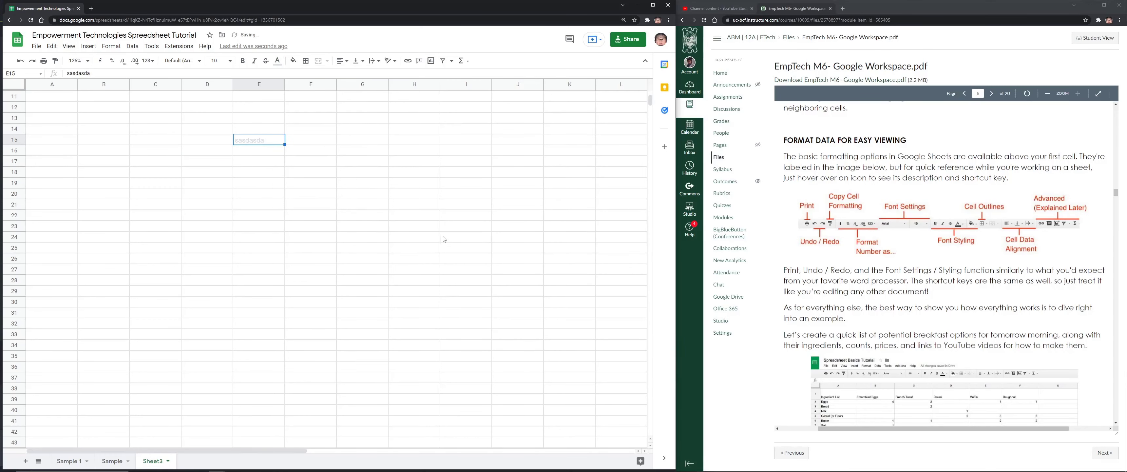
# Undo the colour, retry green text, undo again and clear the sample text from E15
pyautogui.click(443, 239)
pyautogui.hotkey('ctrl', 'z')
pyautogui.click(279, 62)
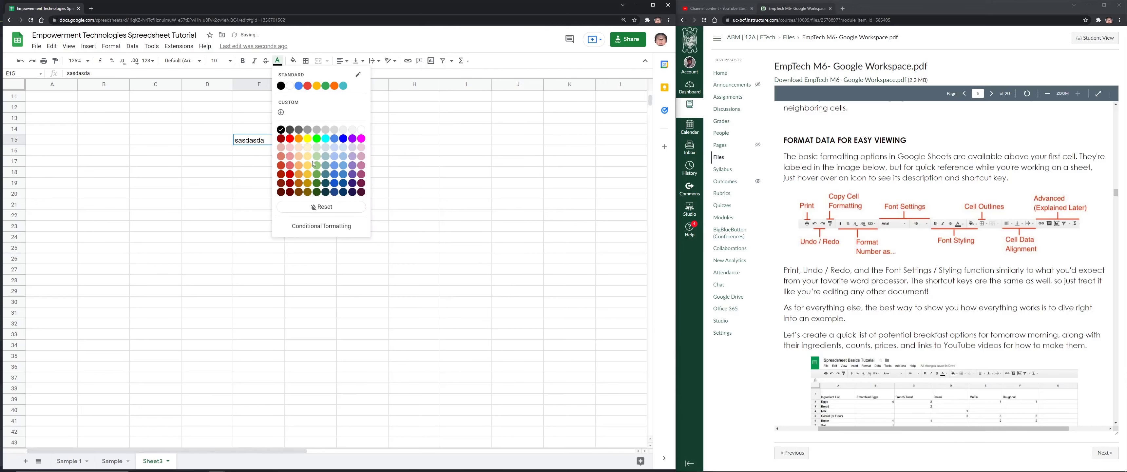
pyautogui.click(319, 178)
pyautogui.click(282, 164)
pyautogui.hotkey('ctrl', 'z')
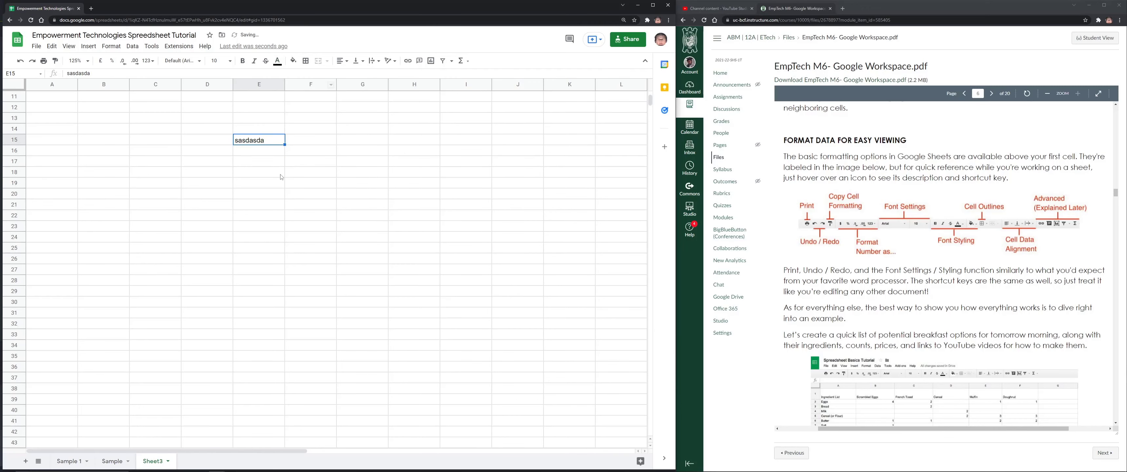
pyautogui.press('Delete')
# Fill C15:H31 with red and give every cell in the block borders
pyautogui.moveTo(155, 139)
pyautogui.mouseDown()
pyautogui.moveTo(416, 291)
pyautogui.moveTo(414, 313)
pyautogui.mouseUp()
pyautogui.click(293, 61)
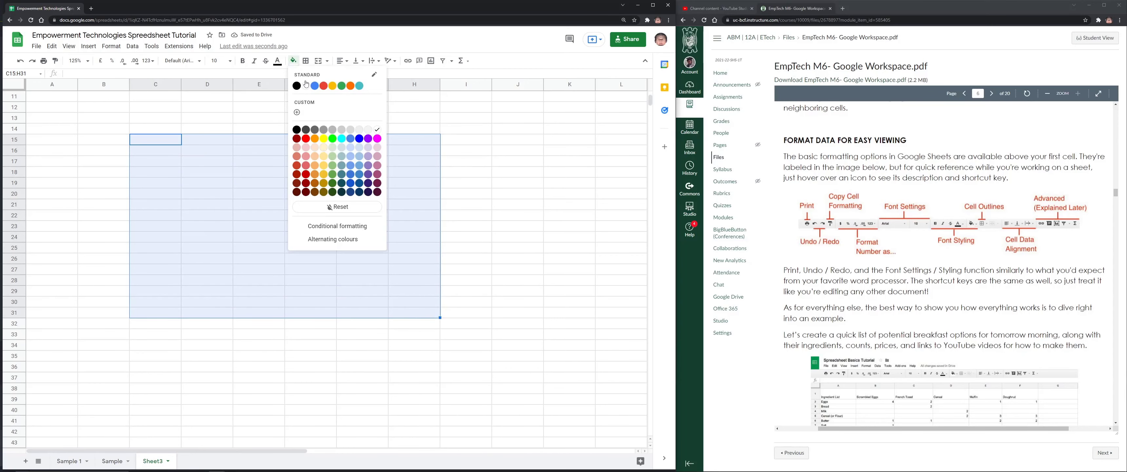
pyautogui.click(322, 88)
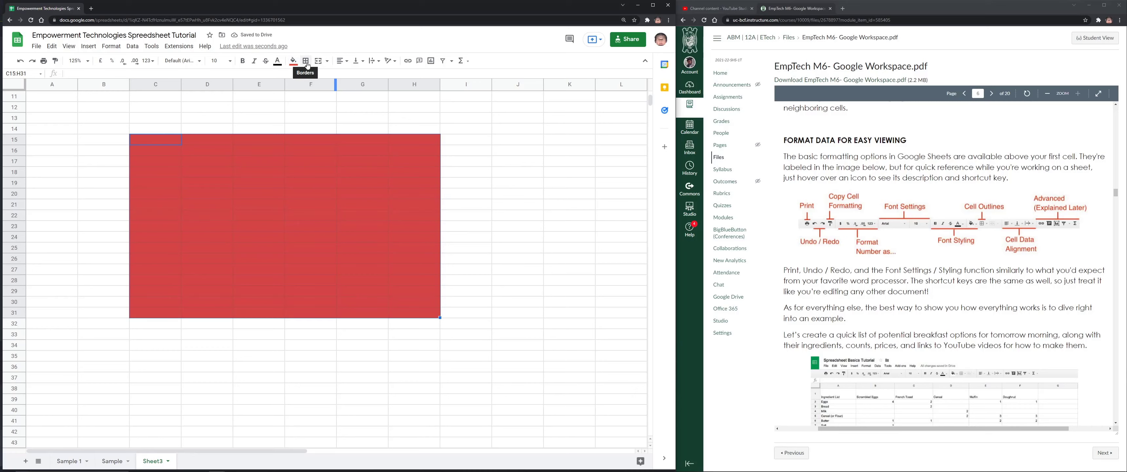
pyautogui.click(306, 62)
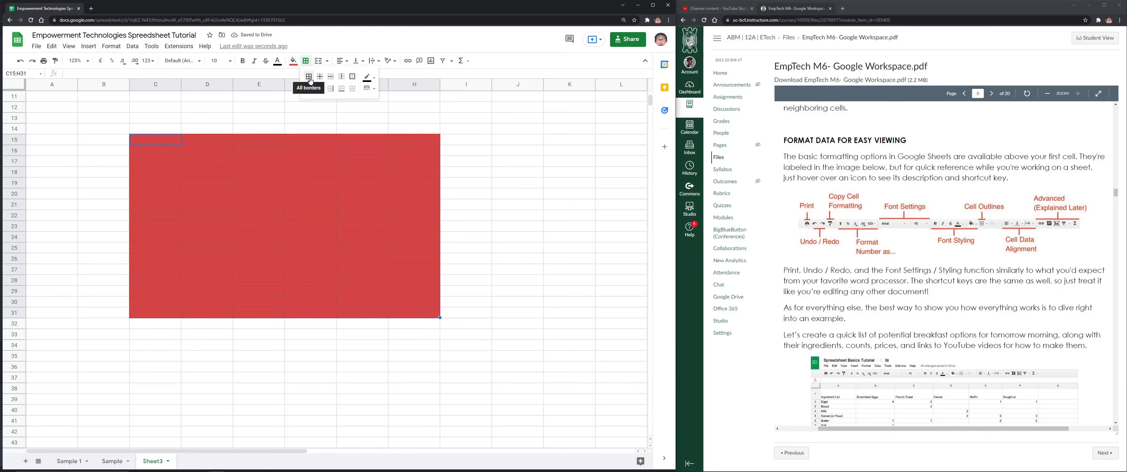
pyautogui.click(308, 76)
pyautogui.click(320, 77)
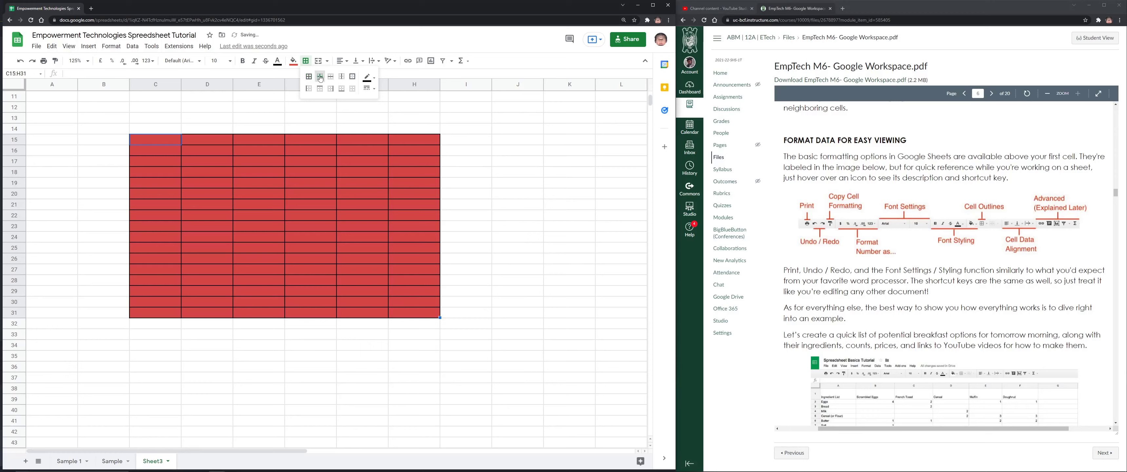
pyautogui.click(331, 77)
pyautogui.click(309, 77)
pyautogui.click(280, 99)
# Undo the red fill, borders and the sample text entry
pyautogui.hotkey('ctrl', 'z')
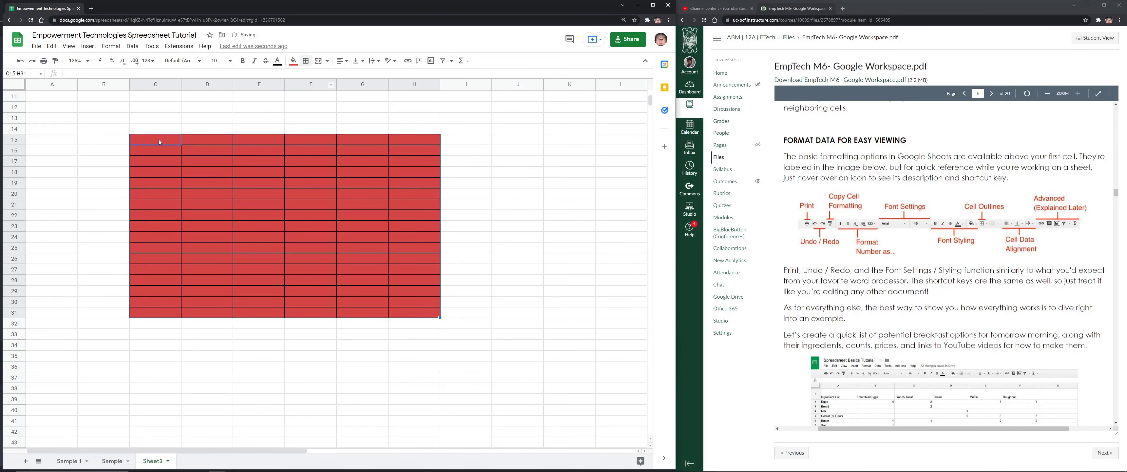
pyautogui.hotkey('ctrl', 'z')
pyautogui.hotkey('ctrl', 'z')
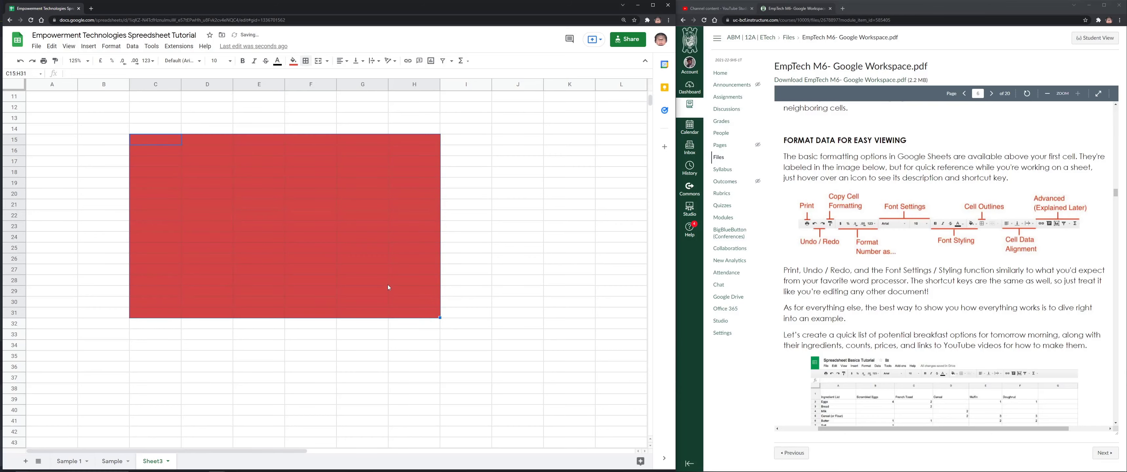
pyautogui.hotkey('ctrl', 'z')
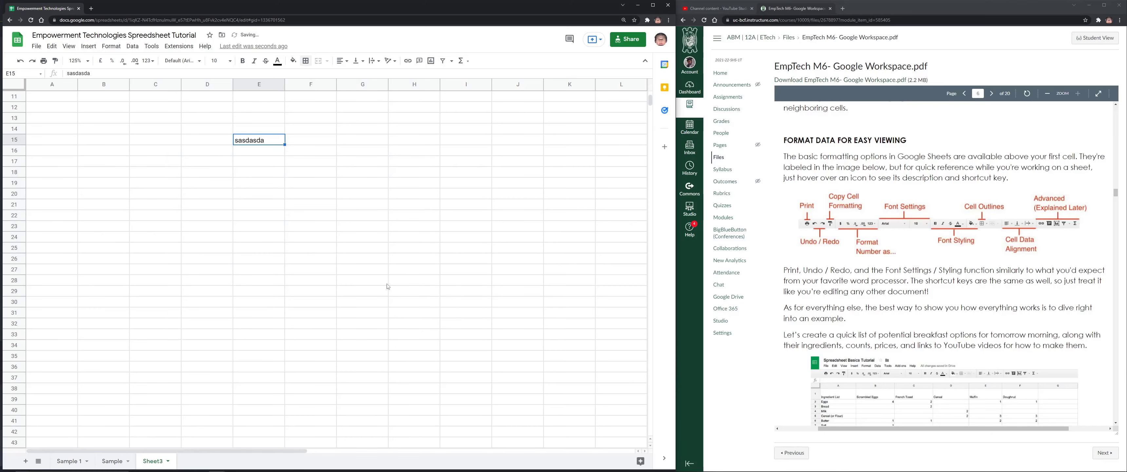
pyautogui.hotkey('ctrl', 'z')
pyautogui.hotkey('ctrl', 'z')
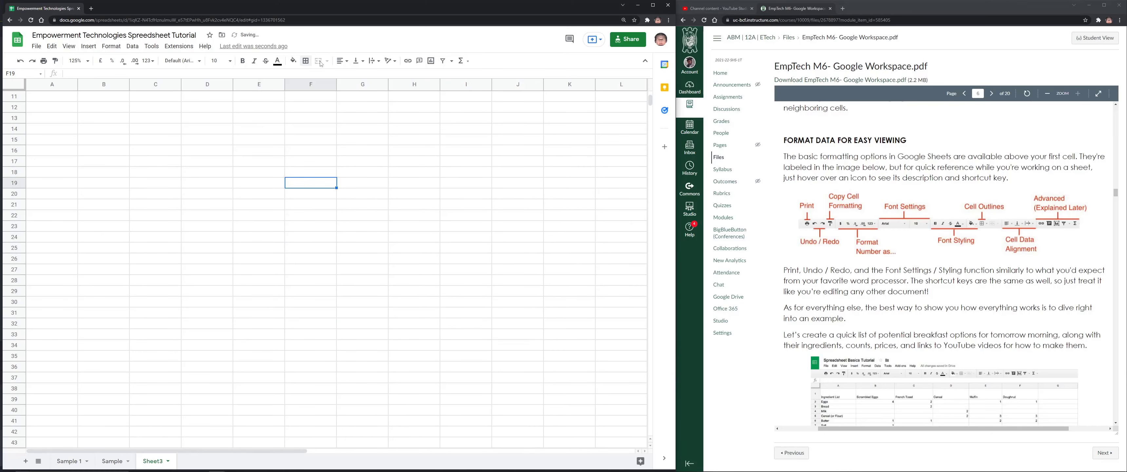
# Type a person's name into D15, then select the whole sheet
pyautogui.click(211, 143)
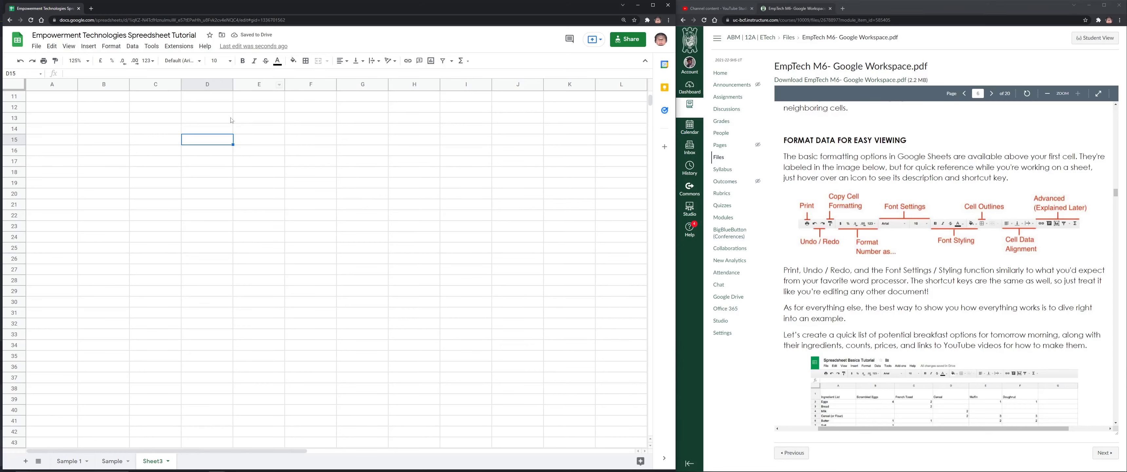
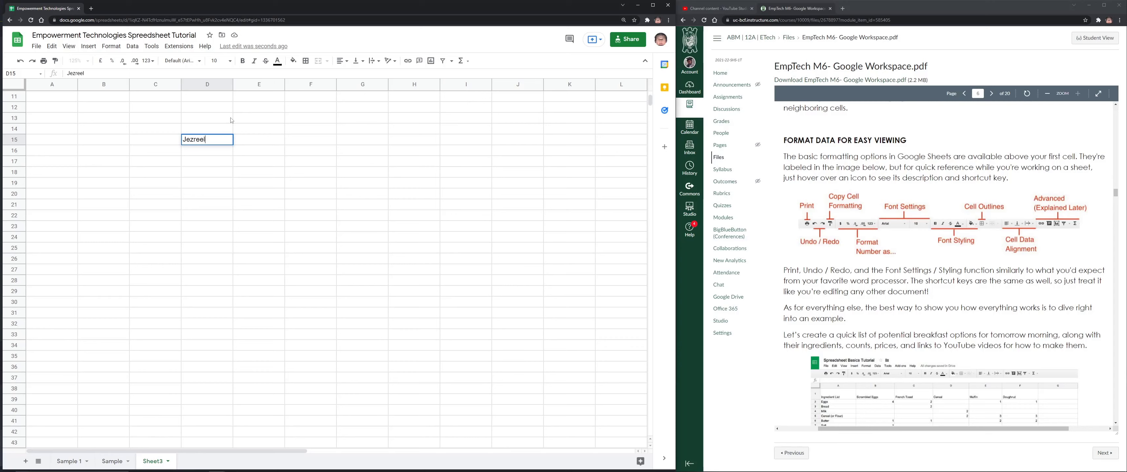
pyautogui.press('Return')
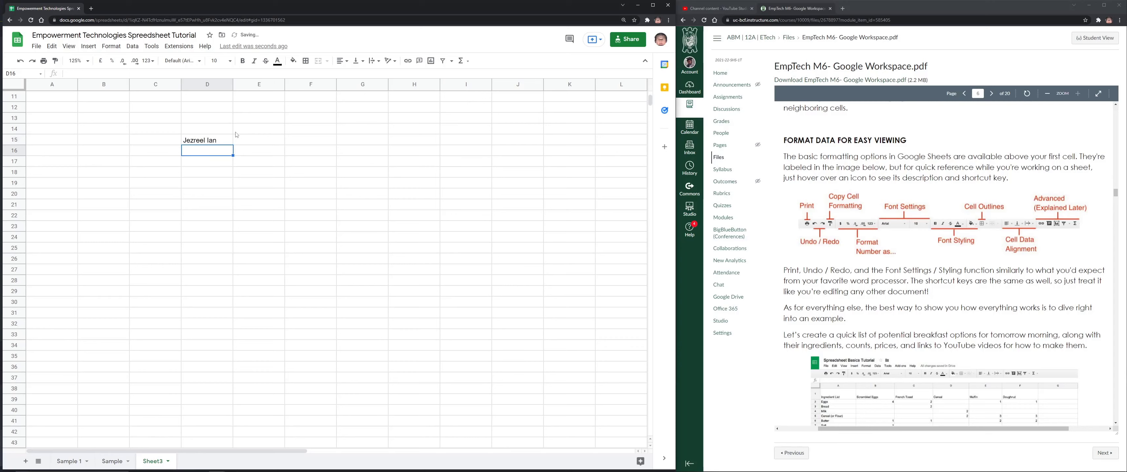
pyautogui.press('Up')
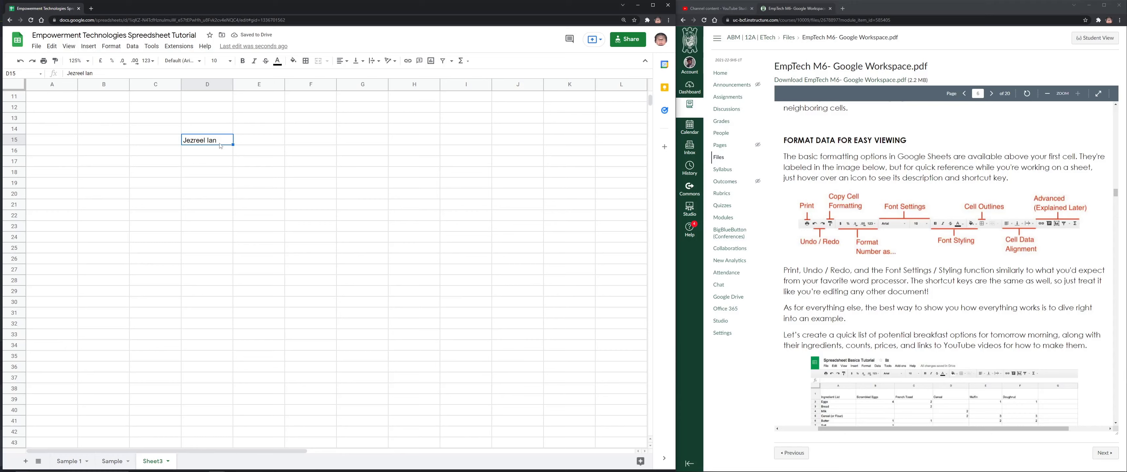
pyautogui.hotkey('ctrl', 'a')
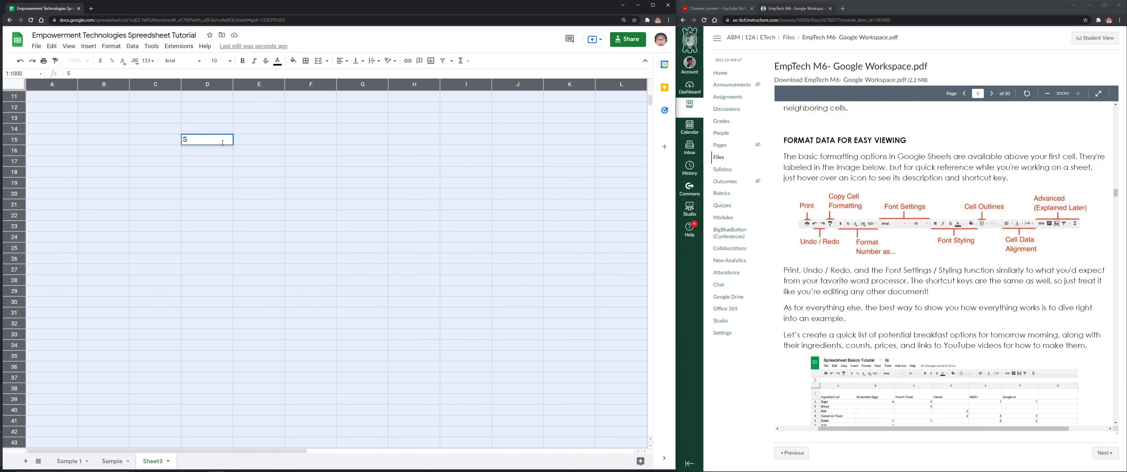
# Replace D15 with 'Months', put January in D16, autofill months to D36, then select D16:J35
pyautogui.click(212, 146)
pyautogui.write('Months')
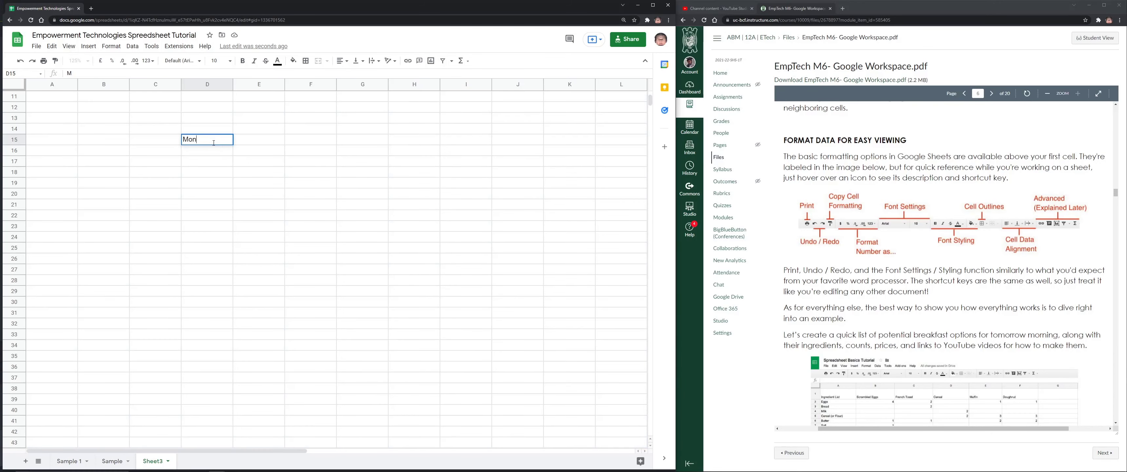
pyautogui.press('Return')
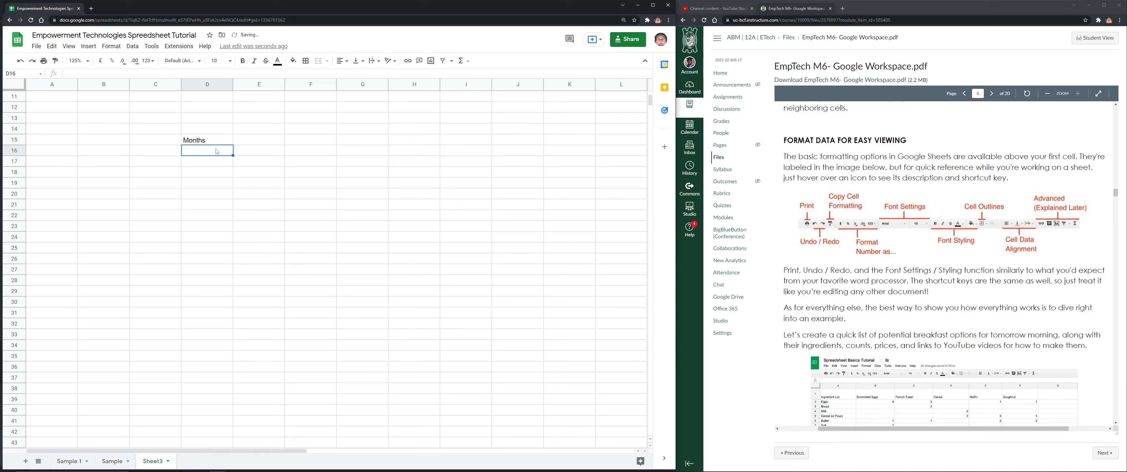
pyautogui.write('January')
pyautogui.press('Return')
pyautogui.click(216, 151)
pyautogui.moveTo(232, 156); pyautogui.dragTo(233, 368)
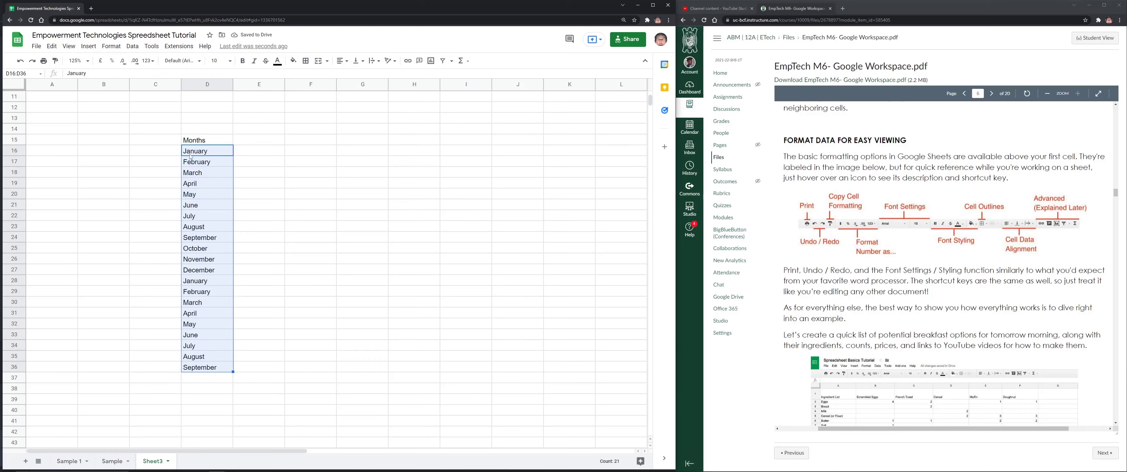
pyautogui.moveTo(191, 155); pyautogui.dragTo(503, 368)
# Apply all borders to every cell of the D16:J36 block
pyautogui.click(305, 61)
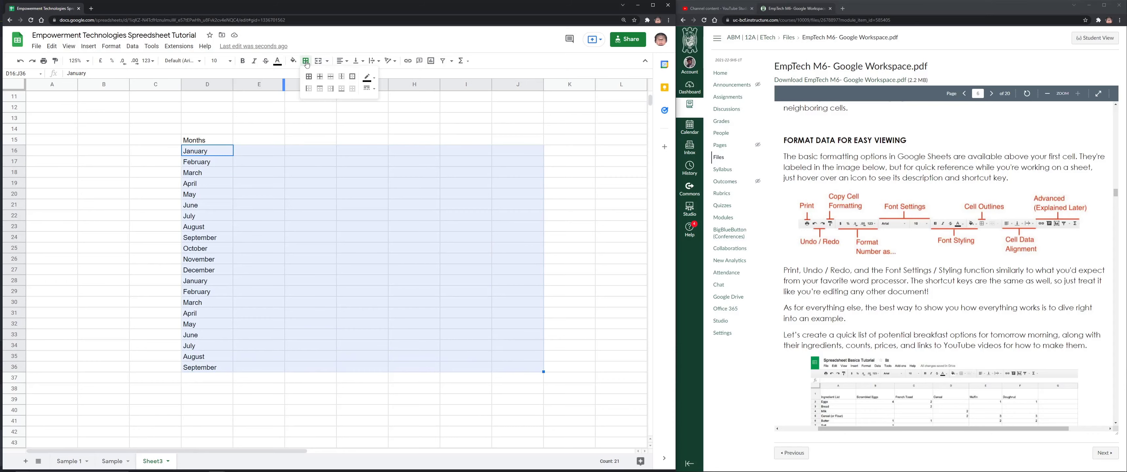
pyautogui.click(308, 76)
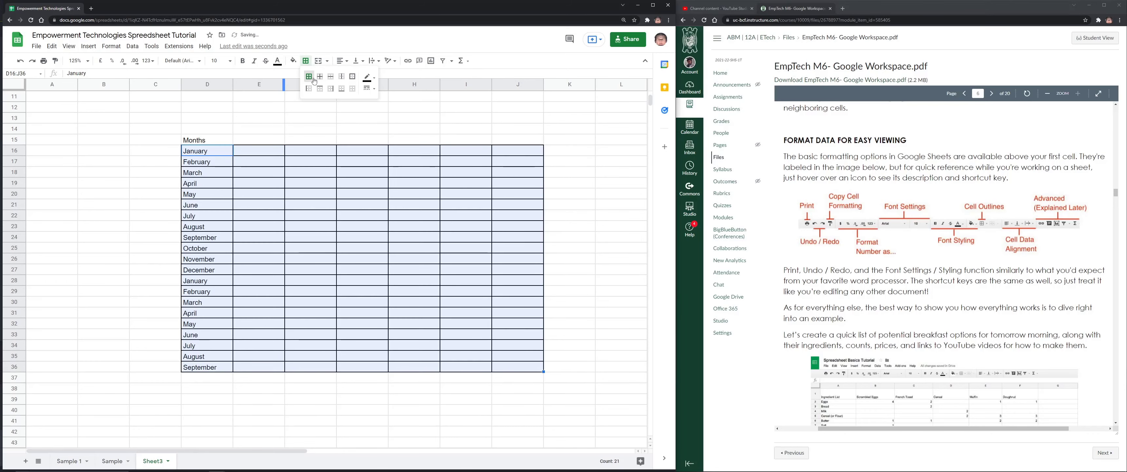
pyautogui.click(378, 139)
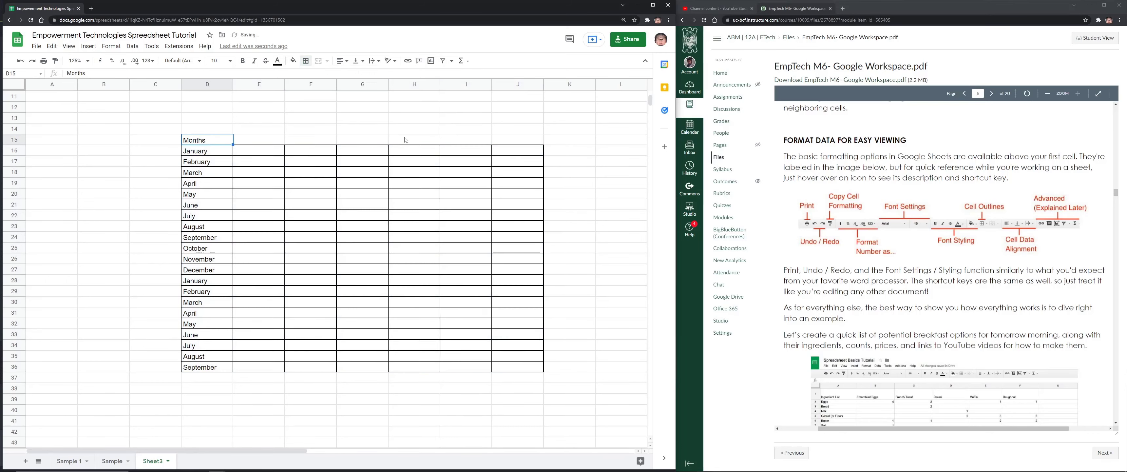
# Try moving the Months header to G15, undo it, and select D15:J15
pyautogui.click(191, 142)
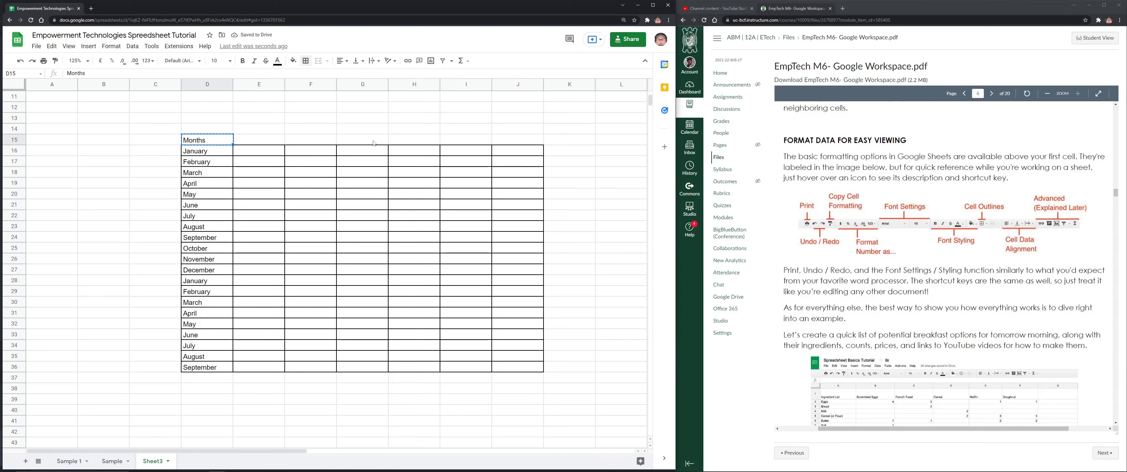
pyautogui.moveTo(191, 143); pyautogui.dragTo(348, 142)
pyautogui.click(360, 145)
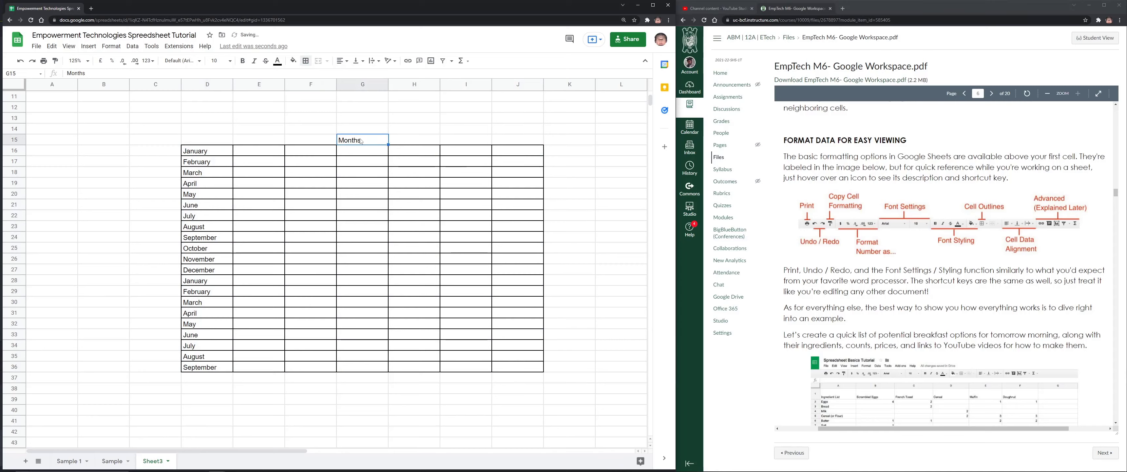
pyautogui.hotkey('ctrl', 'z')
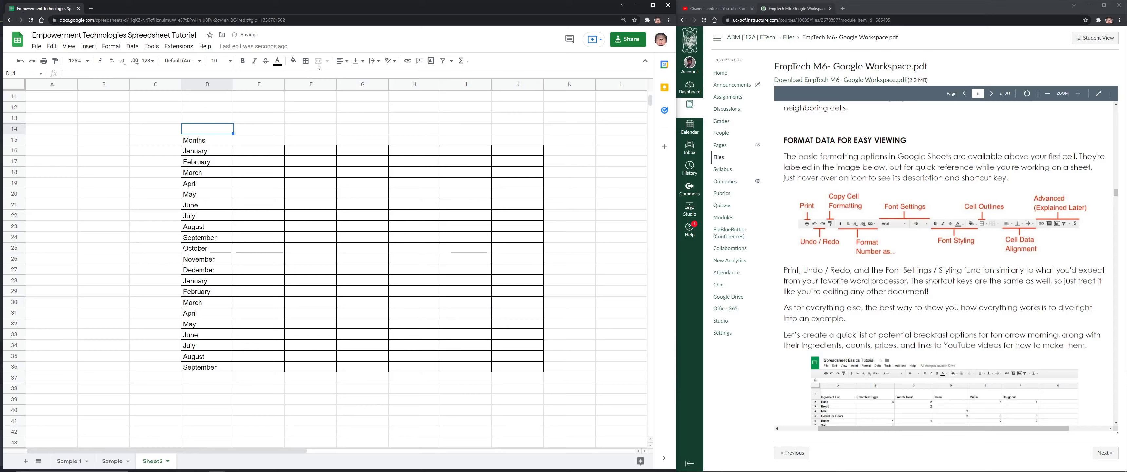
pyautogui.click(220, 136)
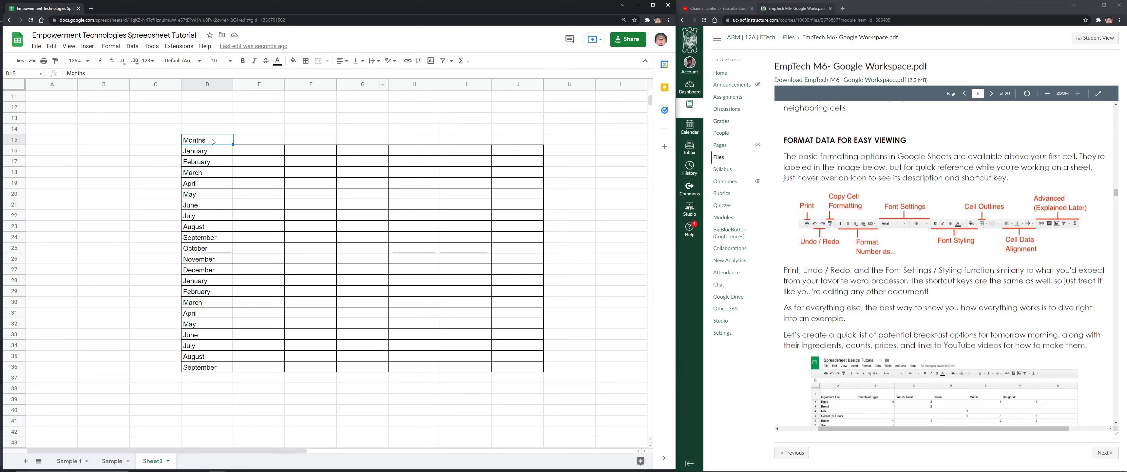
pyautogui.moveTo(207, 143); pyautogui.dragTo(531, 144)
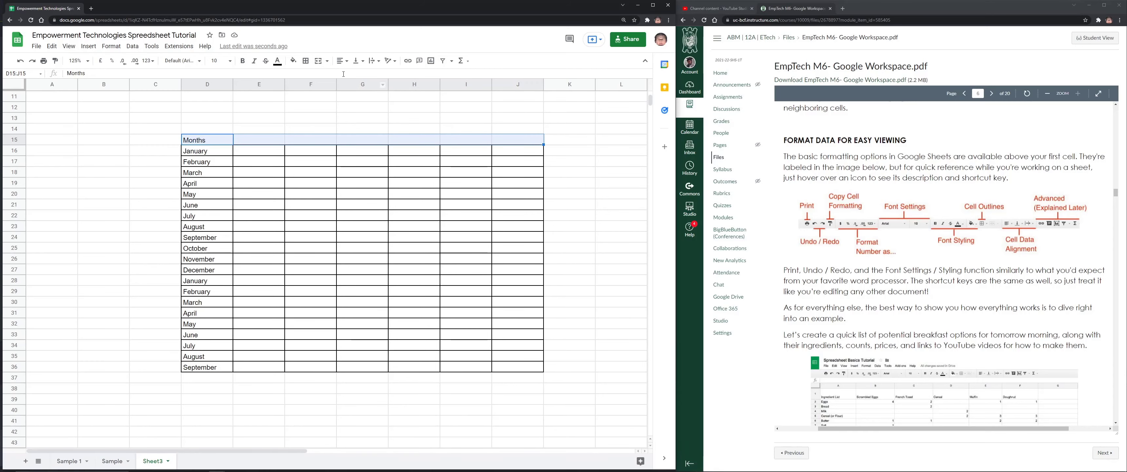
# Merge D15:J15 into one cell and put a border around the merged header
pyautogui.click(318, 62)
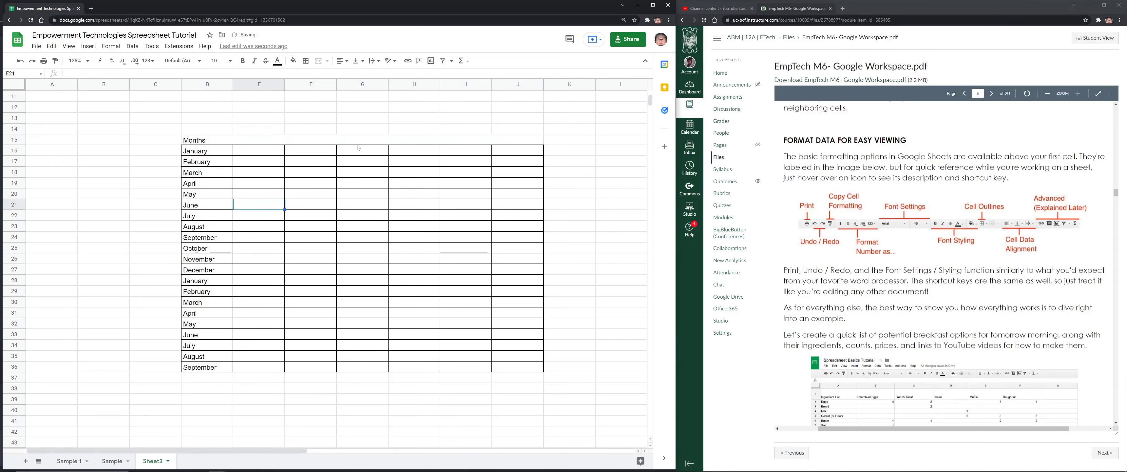
pyautogui.click(278, 183)
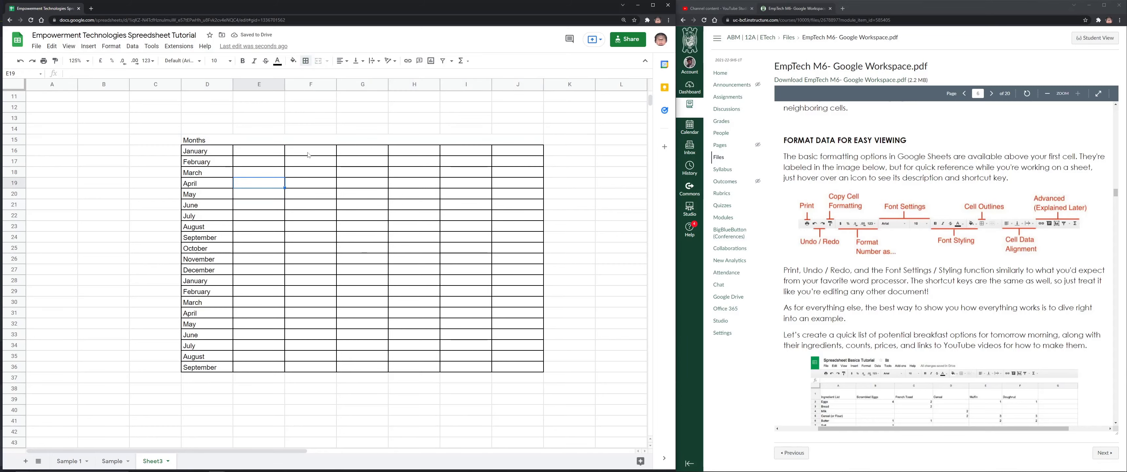
pyautogui.click(303, 140)
pyautogui.click(305, 61)
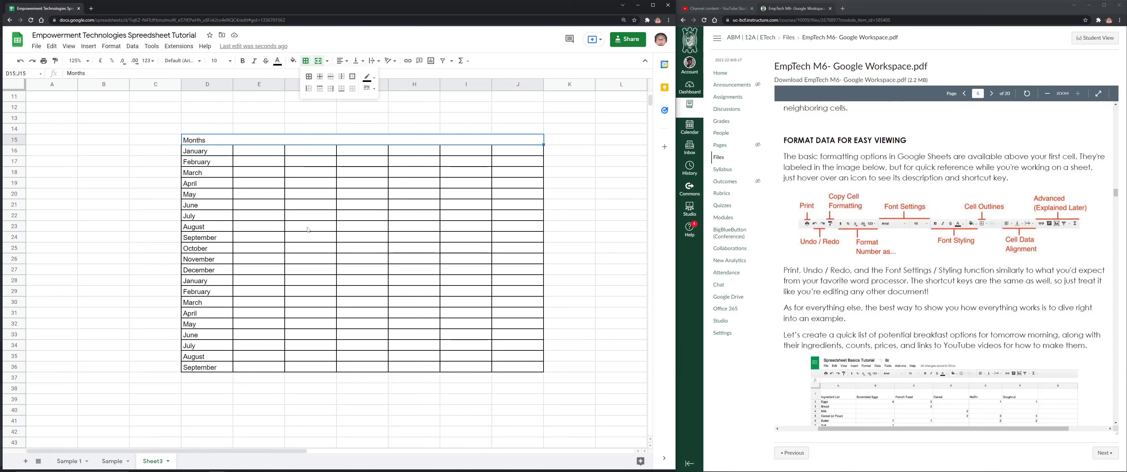
pyautogui.click(307, 229)
pyautogui.click(306, 62)
pyautogui.click(308, 78)
pyautogui.click(310, 205)
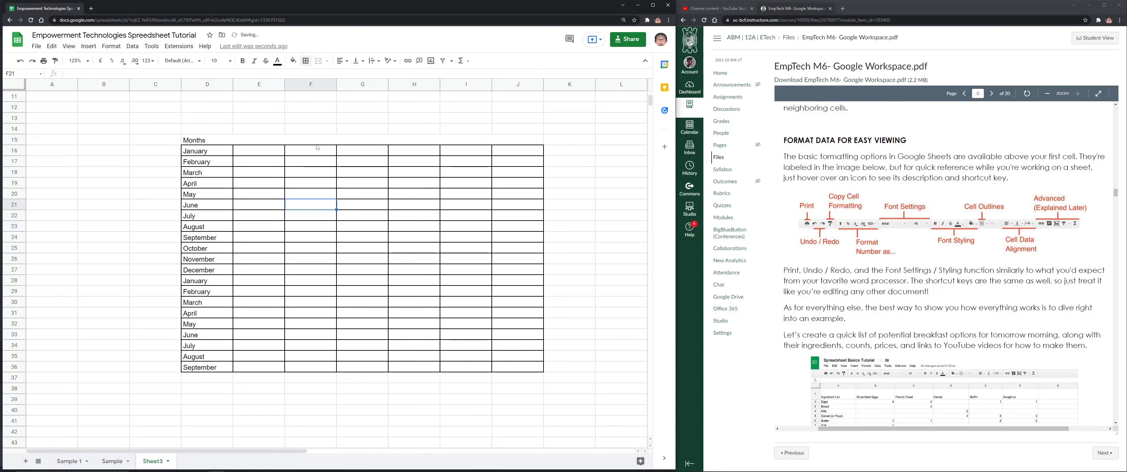
pyautogui.click(316, 140)
pyautogui.click(306, 61)
pyautogui.click(307, 79)
pyautogui.click(326, 216)
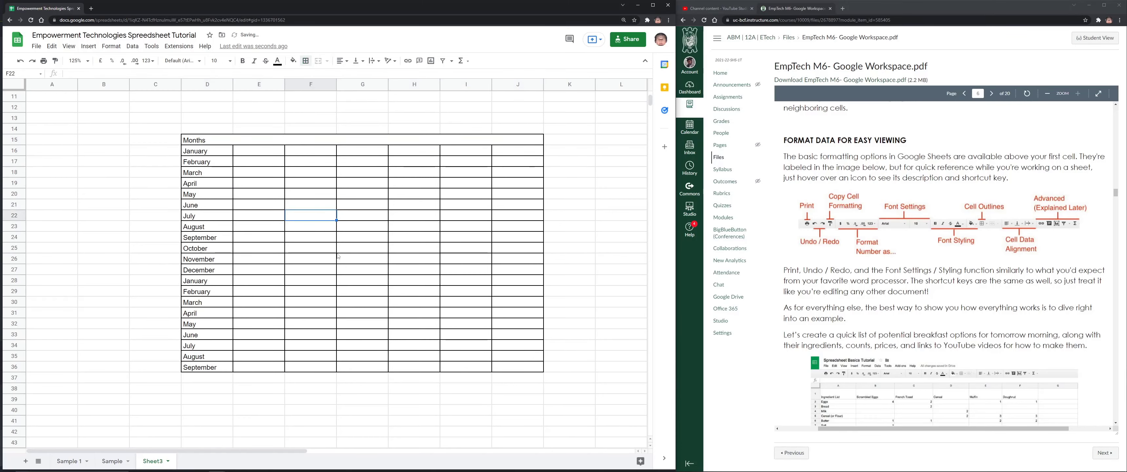
# Centre Months horizontally and vertically in the merged header at font size 18
pyautogui.click(271, 143)
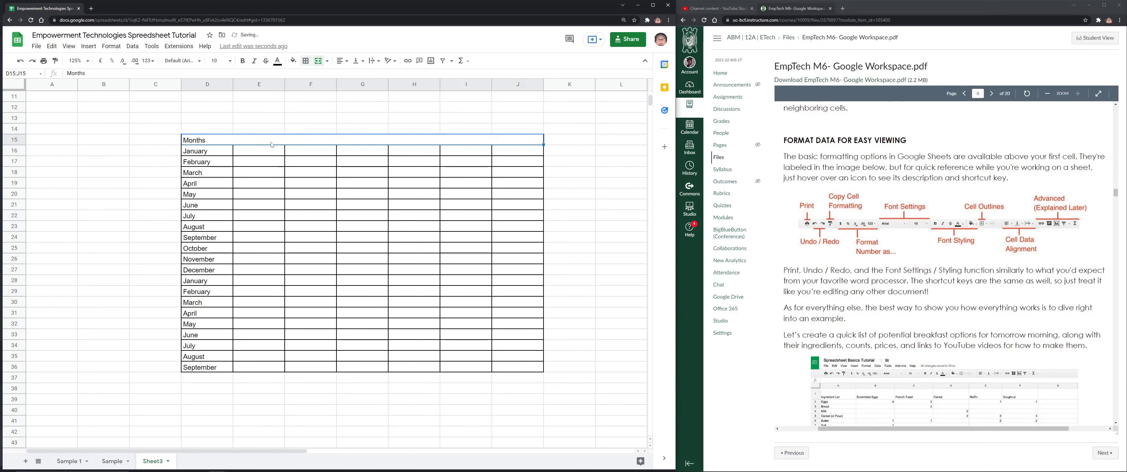
pyautogui.click(342, 61)
pyautogui.click(351, 77)
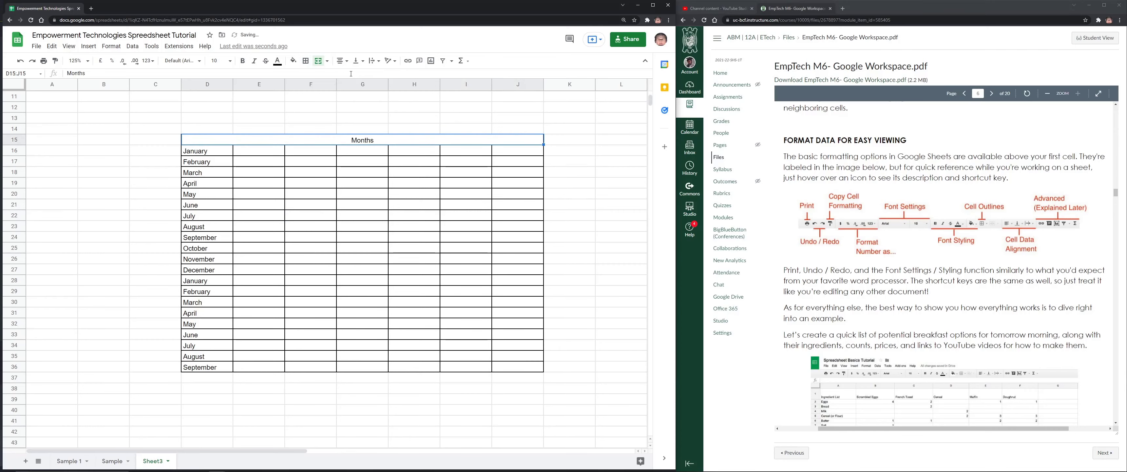
pyautogui.click(221, 61)
pyautogui.click(215, 170)
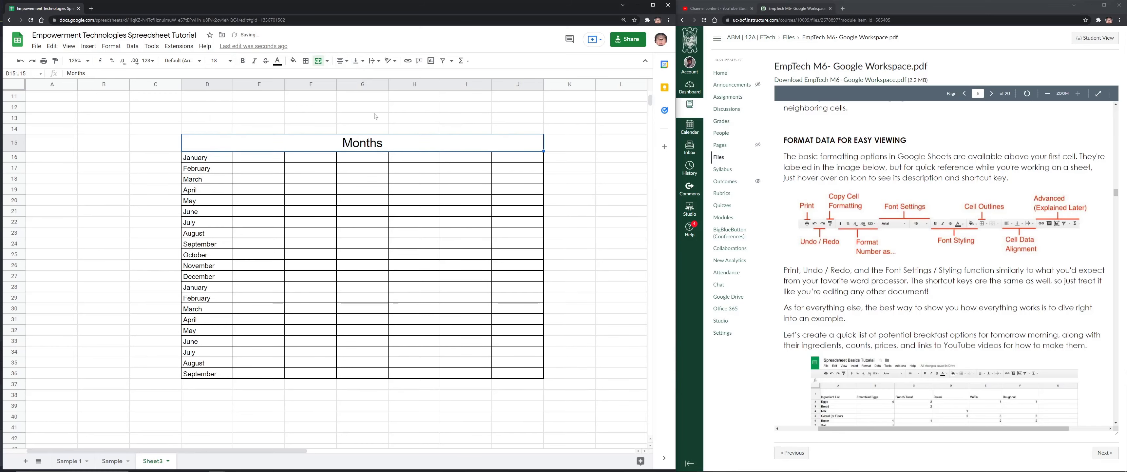
pyautogui.click(346, 63)
pyautogui.click(357, 61)
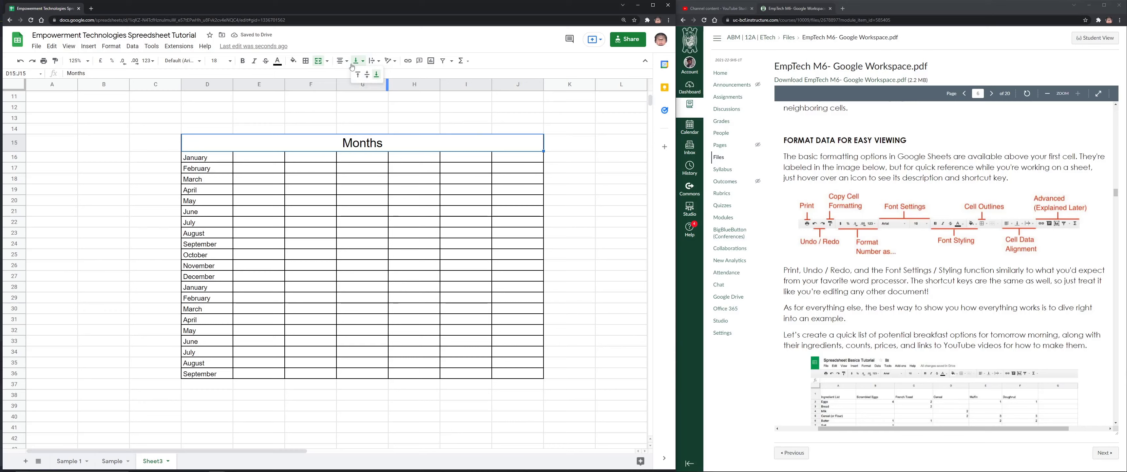
pyautogui.click(312, 96)
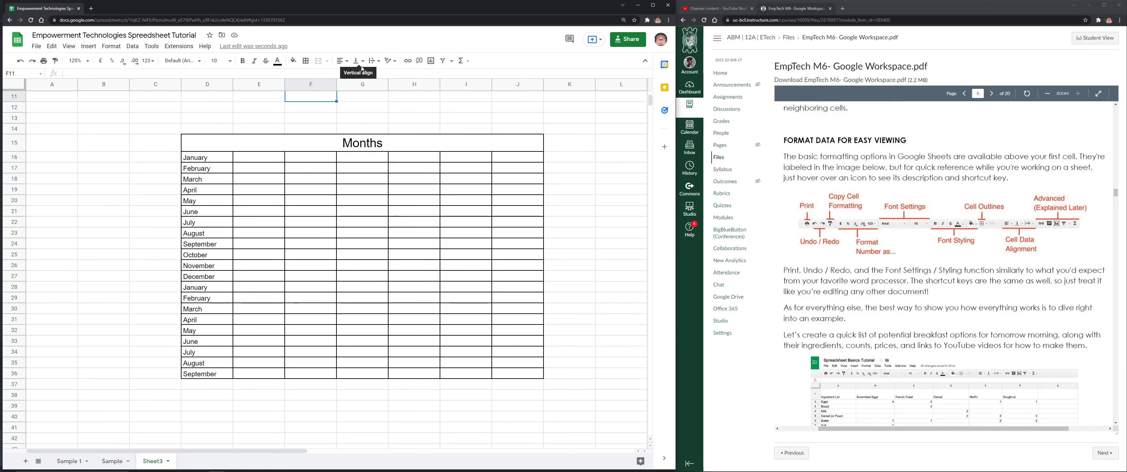
pyautogui.click(363, 143)
pyautogui.click(357, 61)
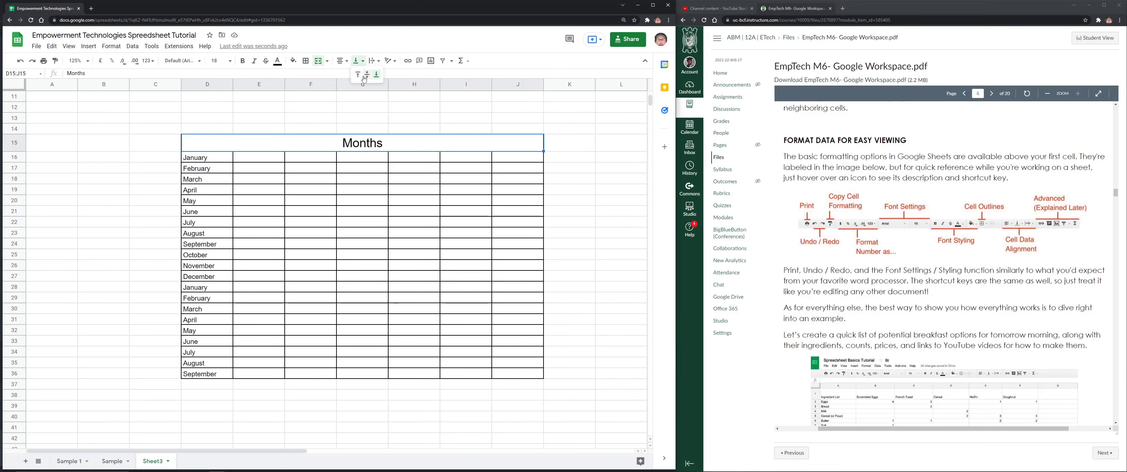
pyautogui.click(365, 76)
pyautogui.click(376, 62)
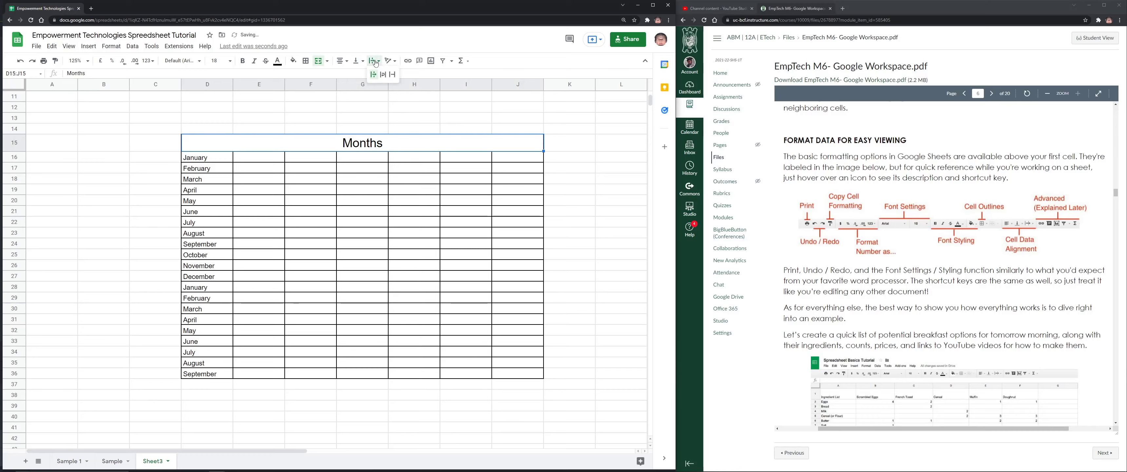
pyautogui.click(383, 76)
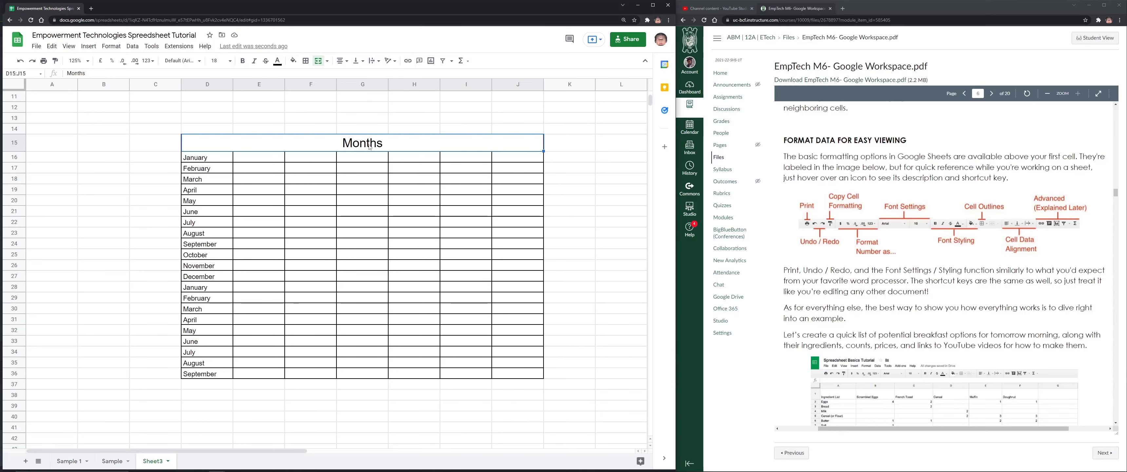
# Clear the merged header and type a person's name into G18
pyautogui.press('Delete')
pyautogui.click(369, 171)
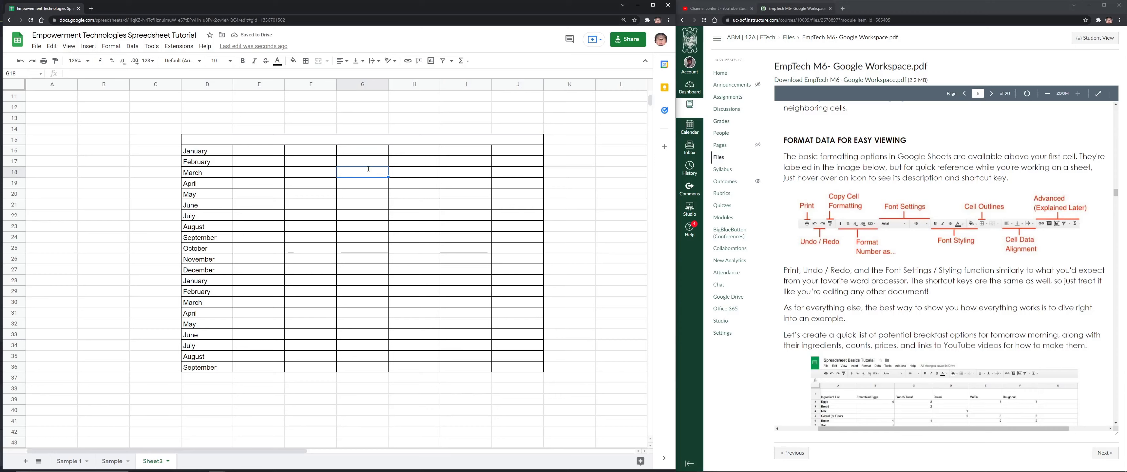
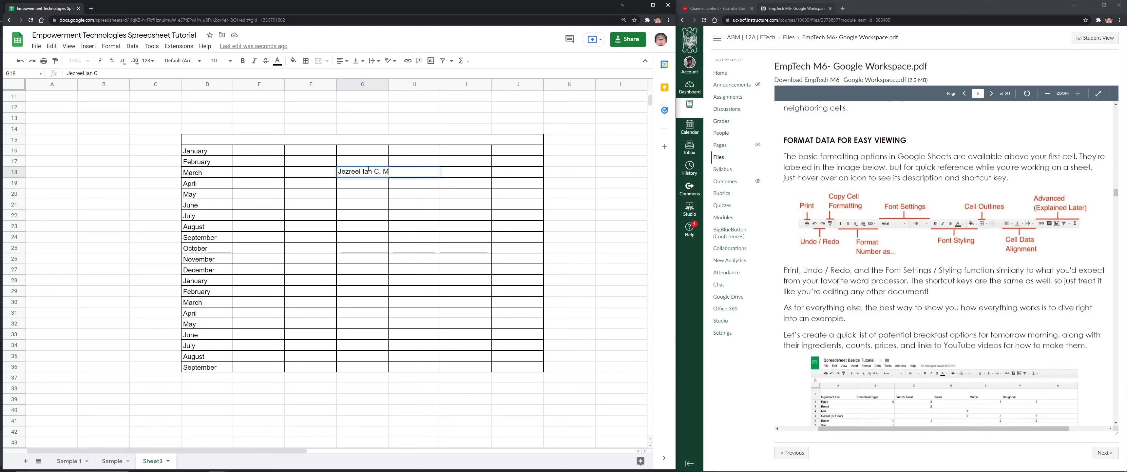
# Fit the name in G18 by resizing columns F and G, wrapping and centring it
pyautogui.press('Return')
pyautogui.press('Up')
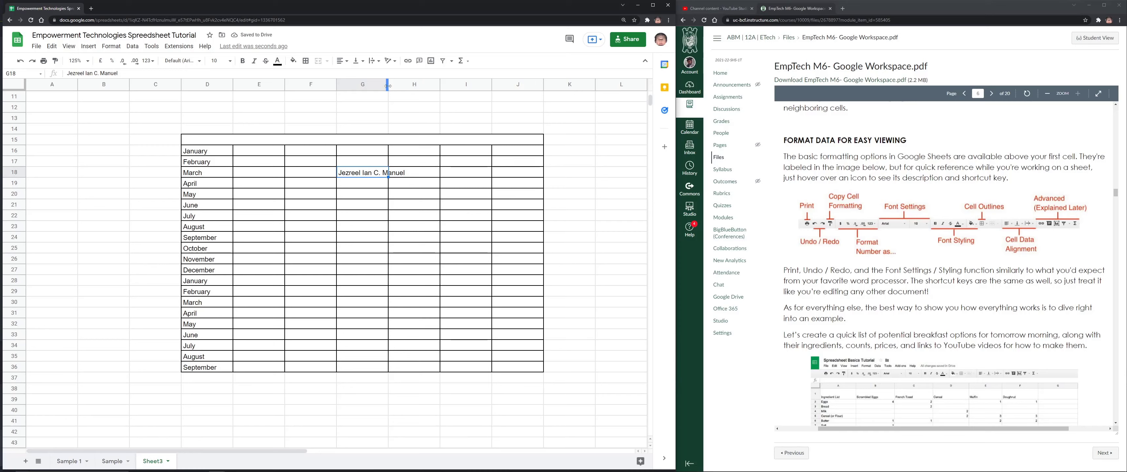
pyautogui.moveTo(388, 86); pyautogui.dragTo(428, 87)
pyautogui.moveTo(337, 86); pyautogui.dragTo(330, 86)
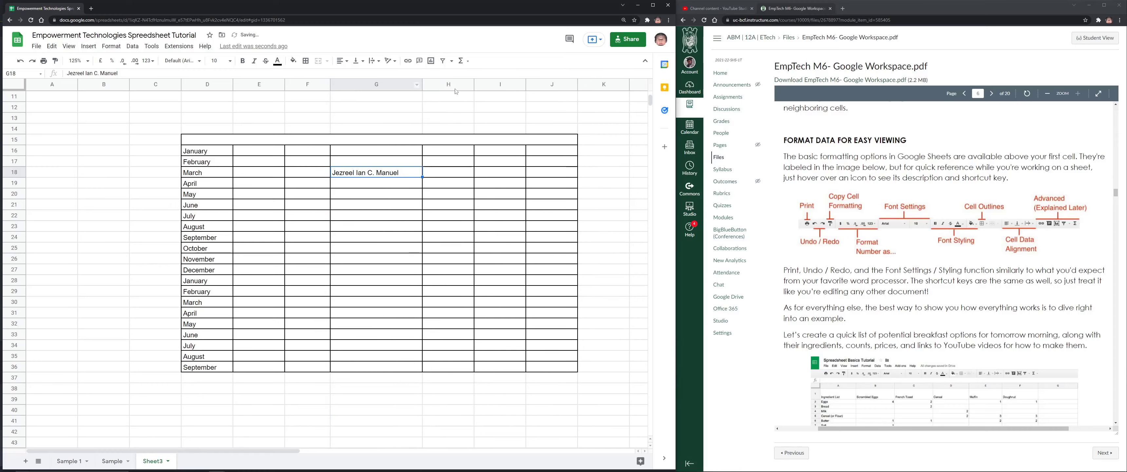
pyautogui.moveTo(422, 86)
pyautogui.mouseDown()
pyautogui.moveTo(369, 86)
pyautogui.moveTo(422, 86)
pyautogui.moveTo(413, 86)
pyautogui.mouseUp()
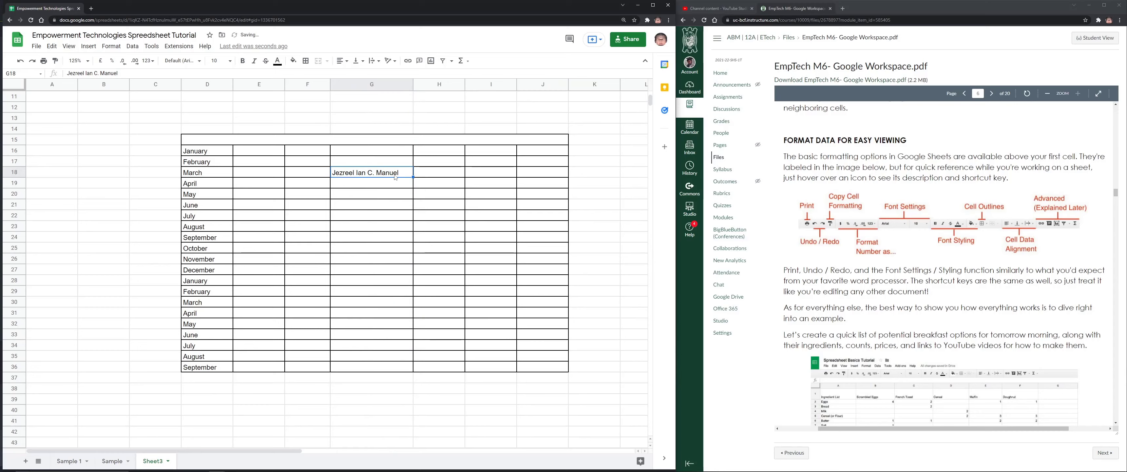
pyautogui.moveTo(413, 84); pyautogui.dragTo(378, 84)
pyautogui.click(373, 61)
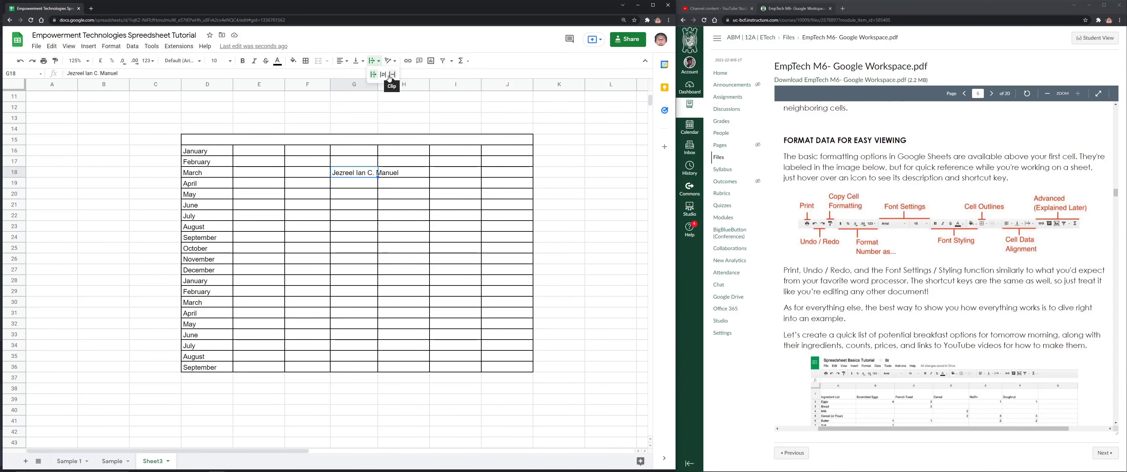
pyautogui.click(383, 74)
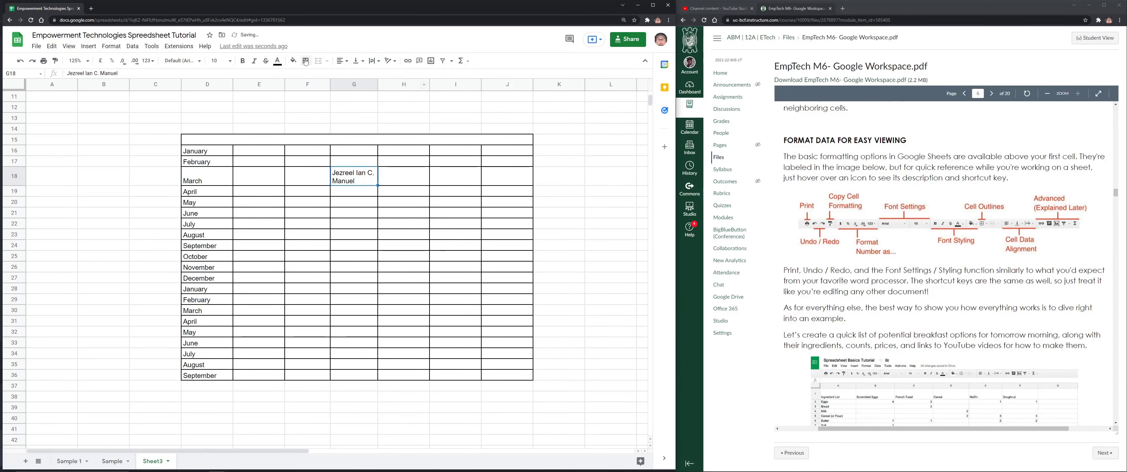
pyautogui.click(342, 60)
pyautogui.click(353, 78)
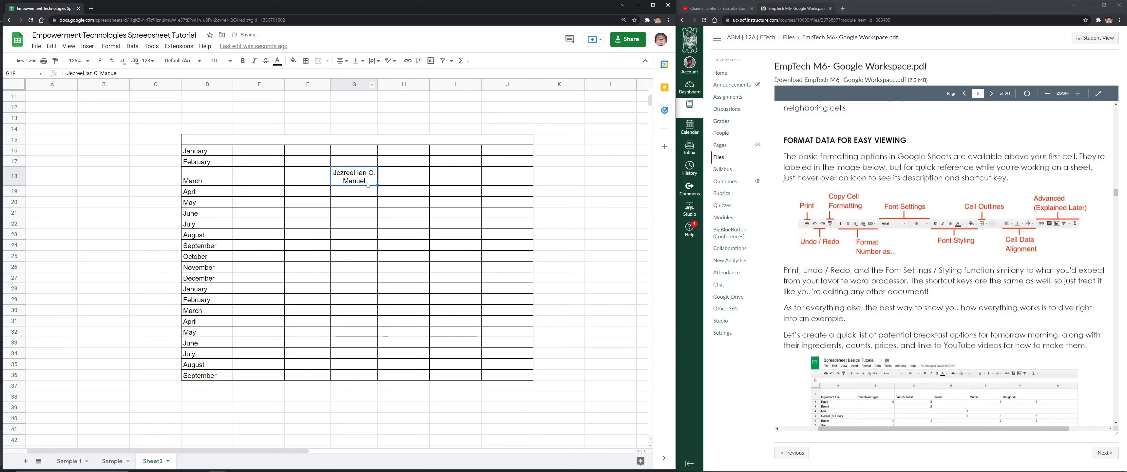
# Try middle and bottom vertical alignment for March in D18 with a taller row 18, then undo
pyautogui.press('Left')
pyautogui.press('Left')
pyautogui.press('Left')
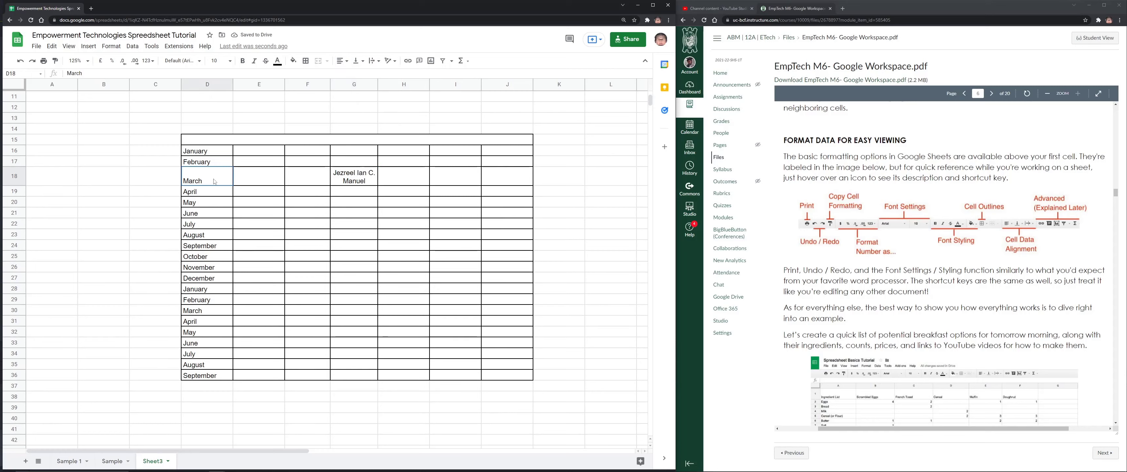
pyautogui.click(366, 63)
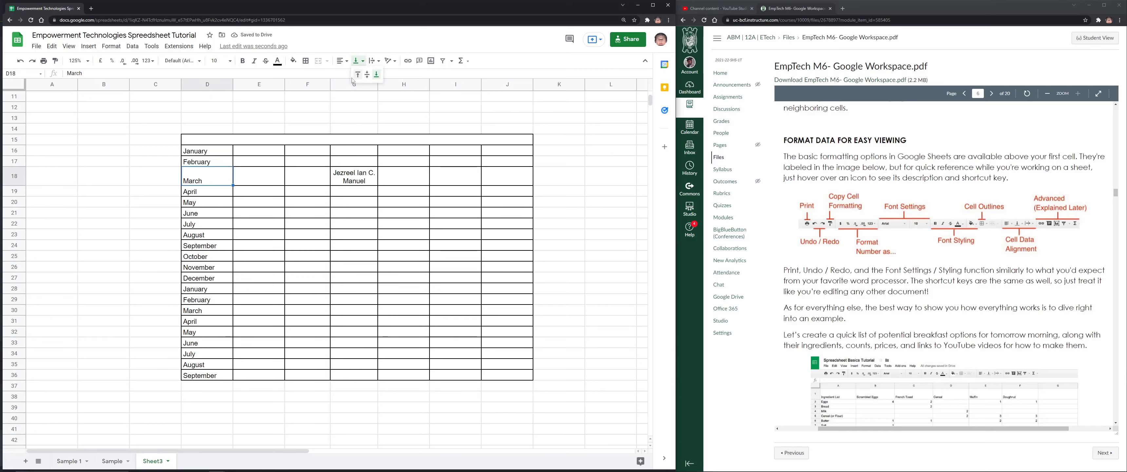
pyautogui.click(366, 83)
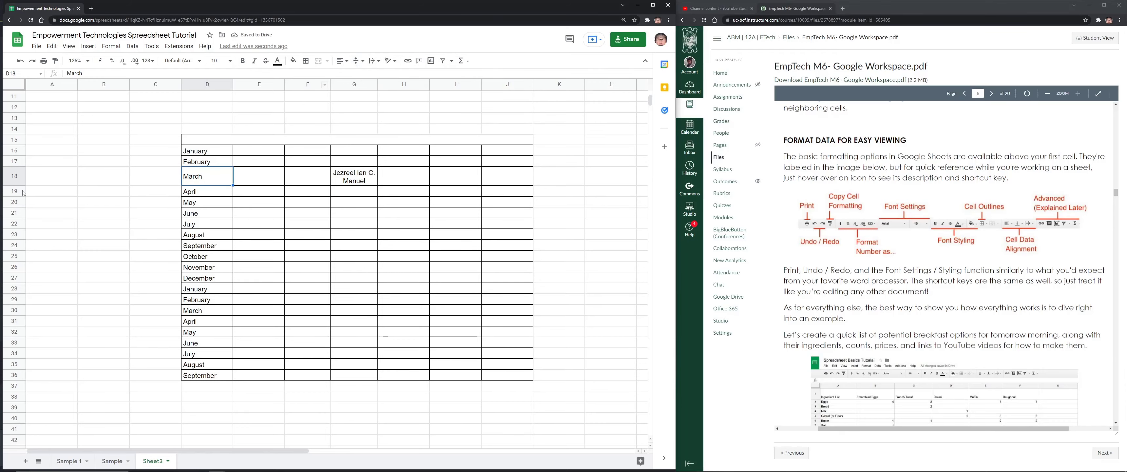
pyautogui.moveTo(14, 185); pyautogui.dragTo(15, 227)
pyautogui.click(358, 61)
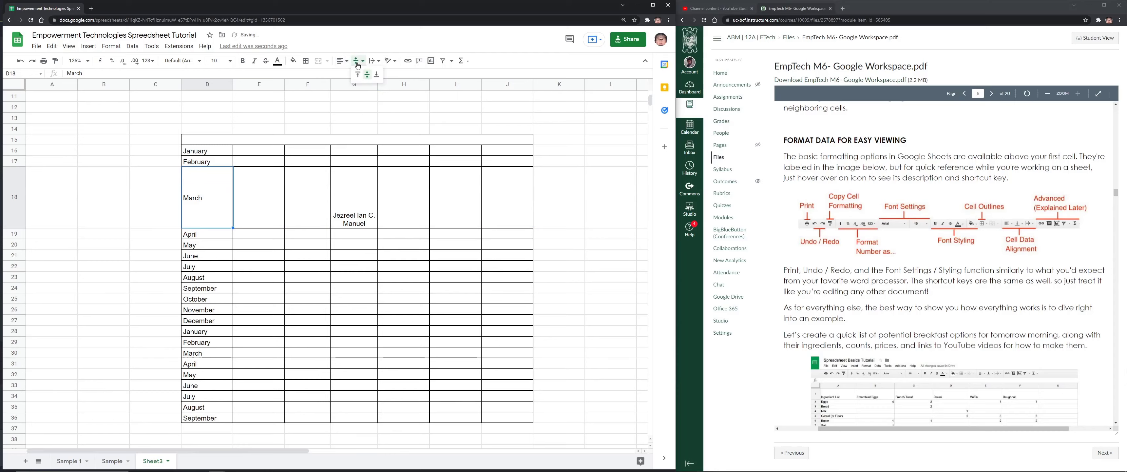
pyautogui.click(381, 84)
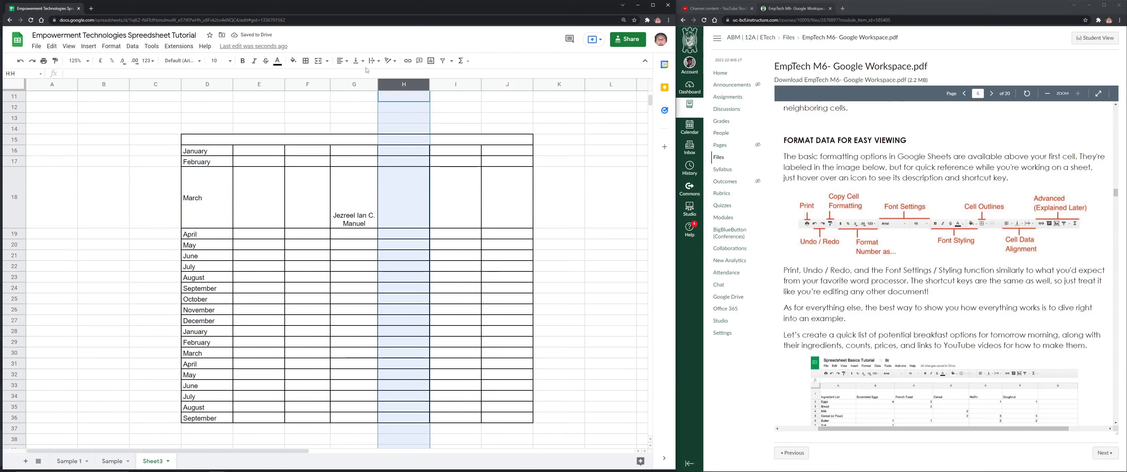
pyautogui.click(198, 198)
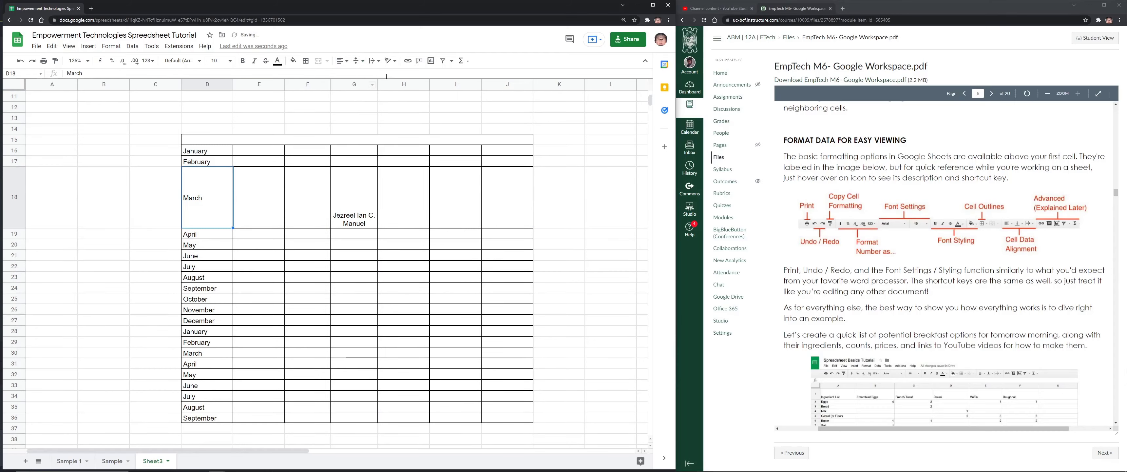
pyautogui.click(357, 61)
pyautogui.click(376, 75)
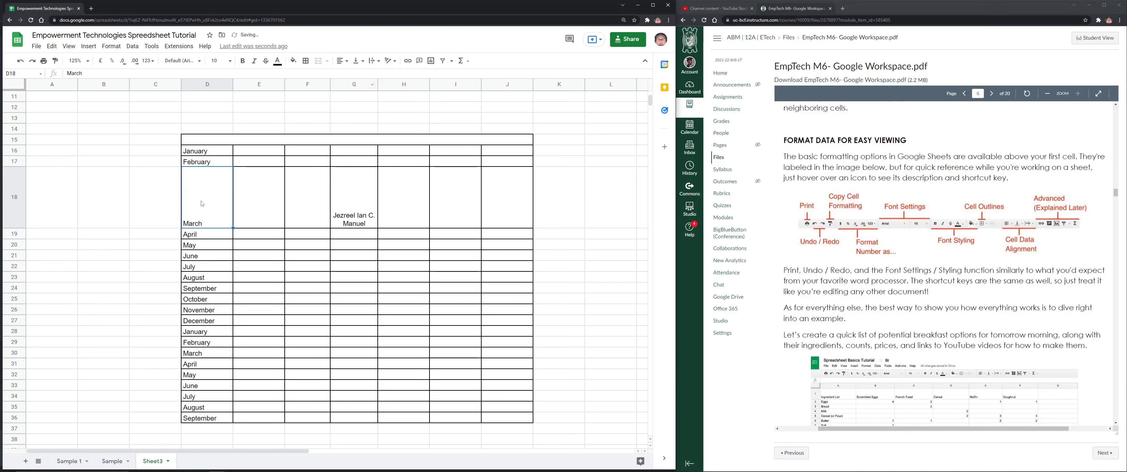
pyautogui.click(357, 61)
pyautogui.click(366, 76)
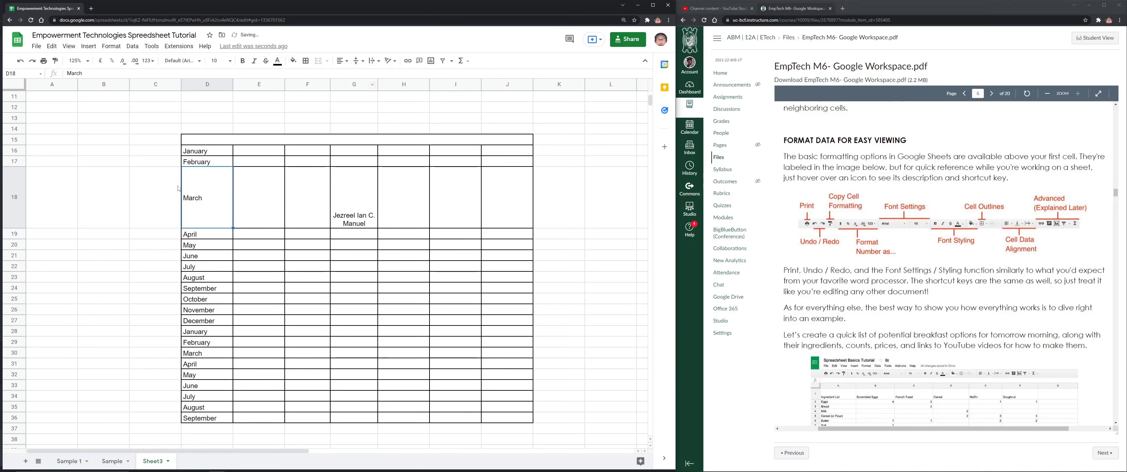
pyautogui.click(389, 60)
pyautogui.click(358, 278)
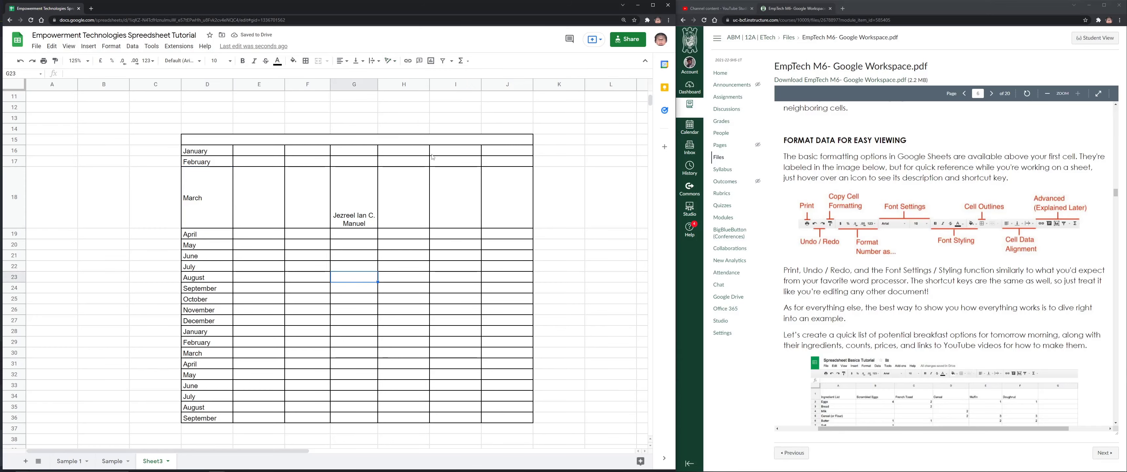
pyautogui.hotkey('ctrl', 'z')
pyautogui.hotkey('ctrl', 'z')
pyautogui.hotkey('ctrl', 'z')
pyautogui.hotkey('ctrl', 'z')
pyautogui.hotkey('ctrl', 'z')
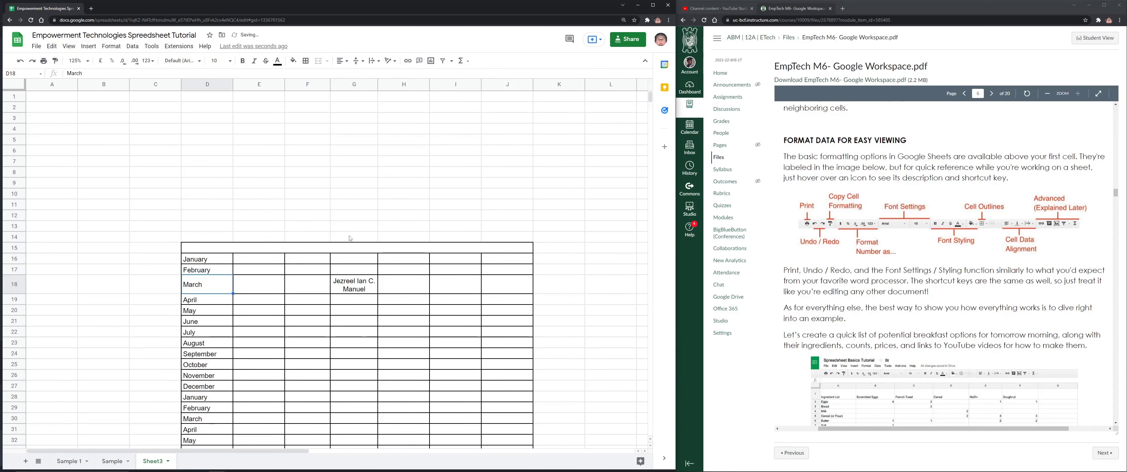
# Delete the name from row 18 and clear January from D16
pyautogui.click(360, 285)
pyautogui.press('Delete')
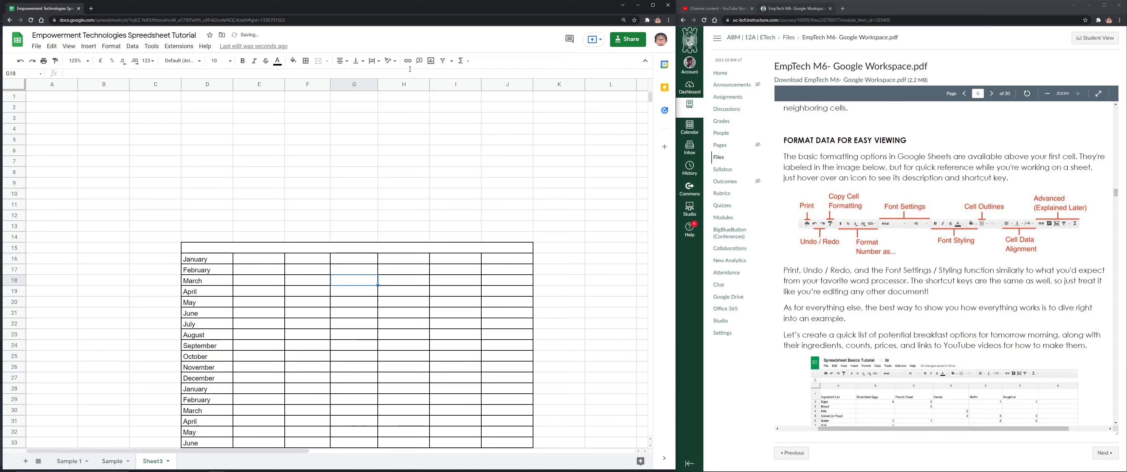
pyautogui.click(390, 61)
pyautogui.click(399, 40)
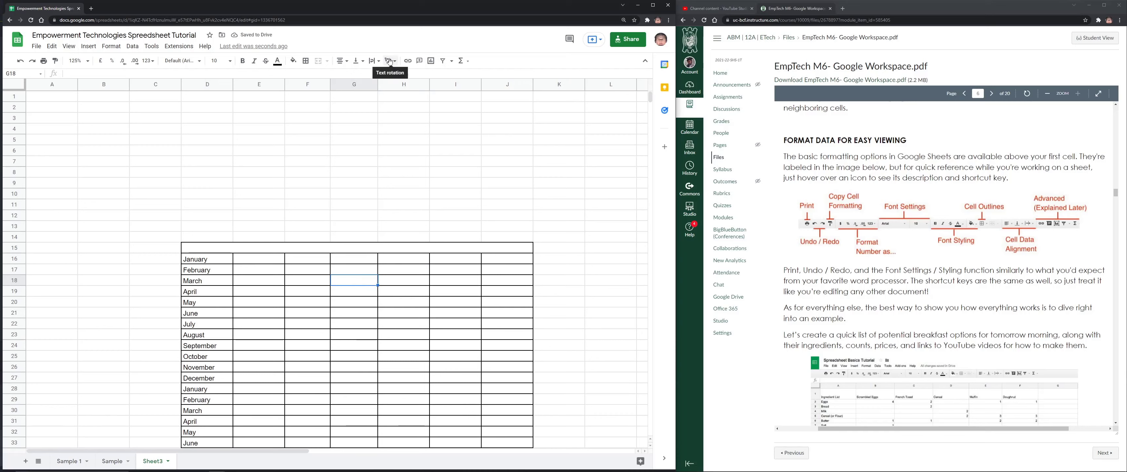
pyautogui.click(262, 258)
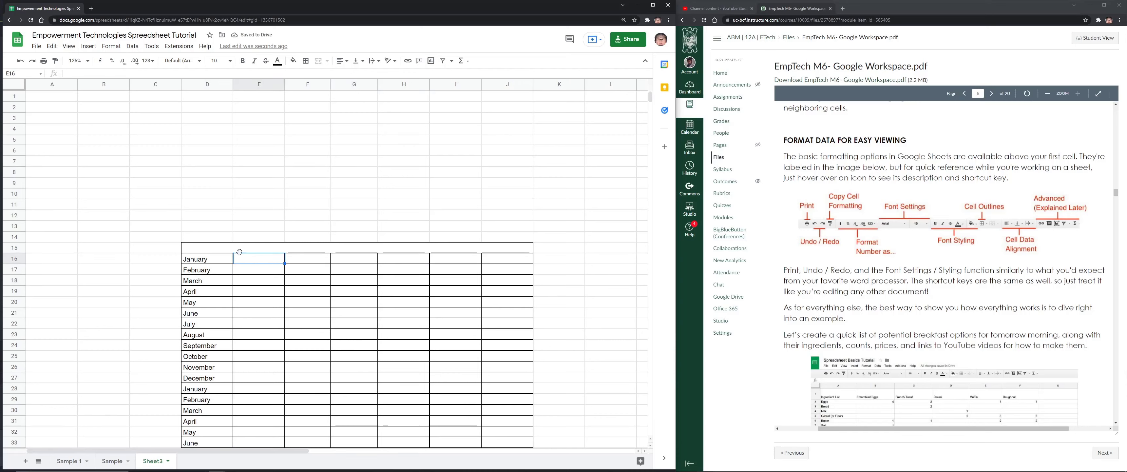
pyautogui.click(212, 264)
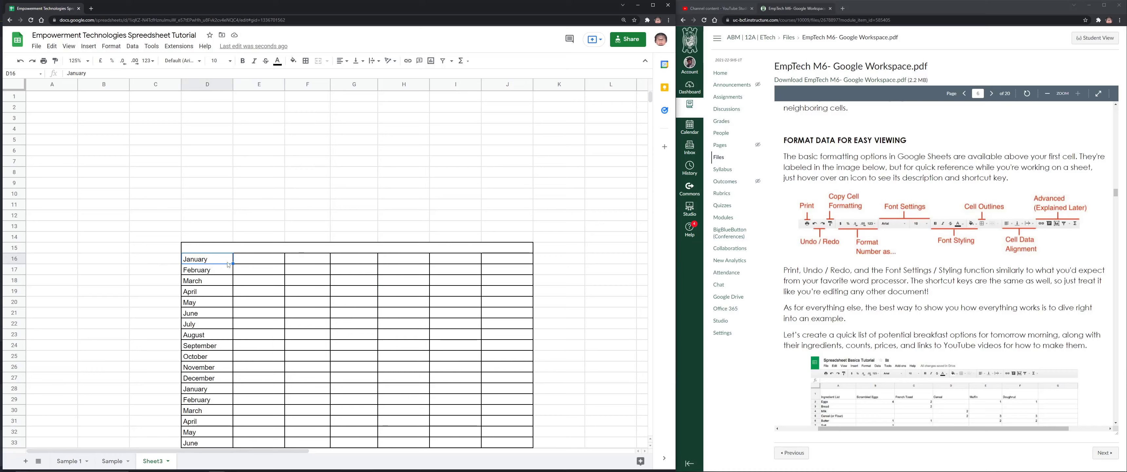
pyautogui.press('Delete')
# Type Monday in E16, fill through Saturday across E16:J16, and rotate the headers up
pyautogui.click(256, 262)
pyautogui.write('Monday')
pyautogui.press('Tab')
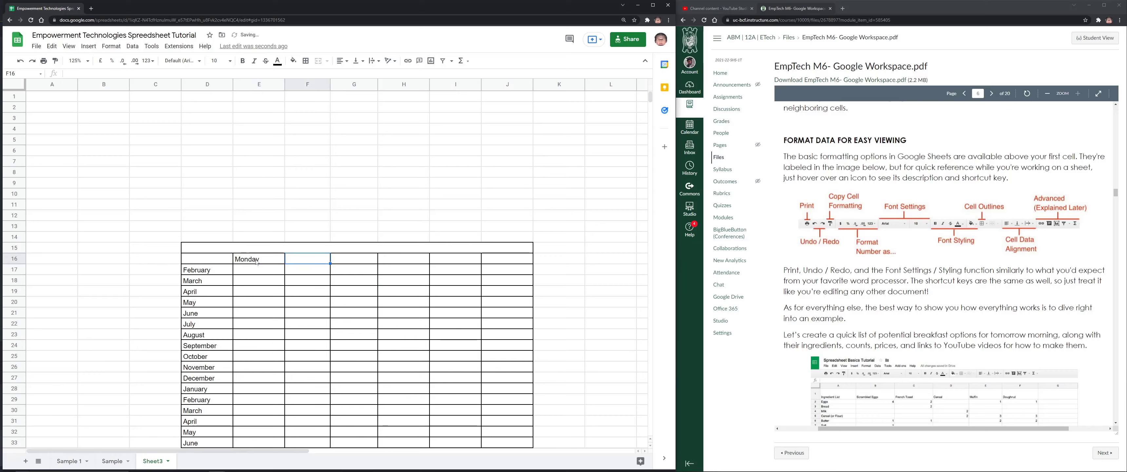
pyautogui.click(282, 262)
pyautogui.moveTo(284, 263); pyautogui.dragTo(516, 259)
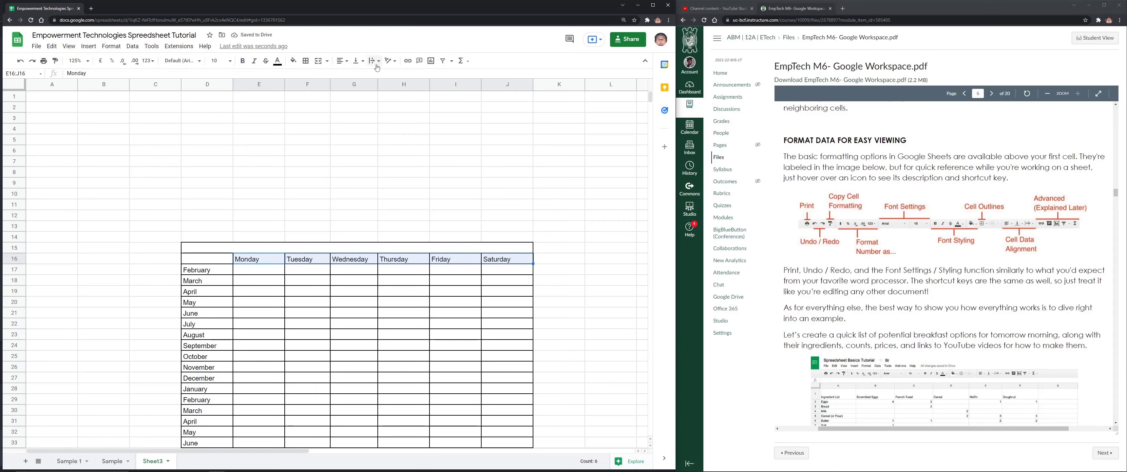
pyautogui.click(388, 61)
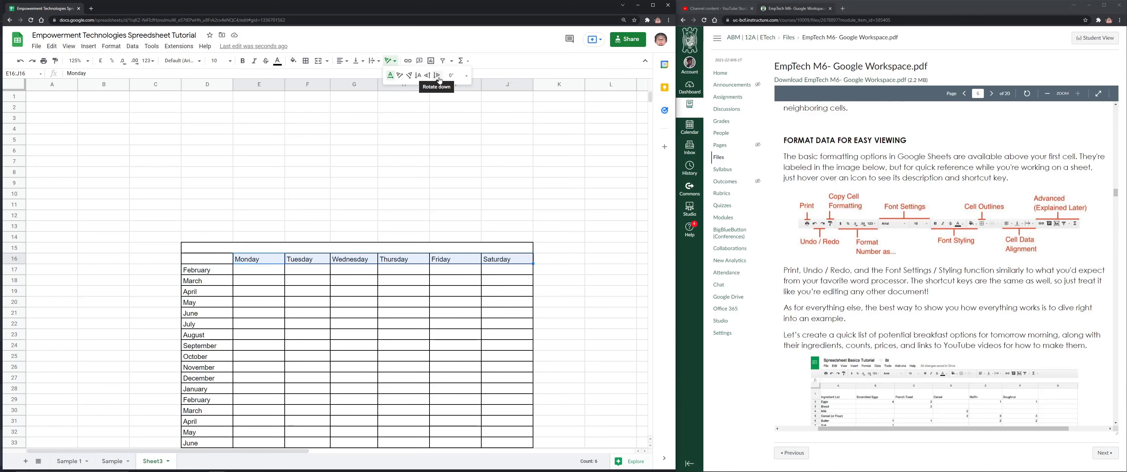
pyautogui.click(427, 76)
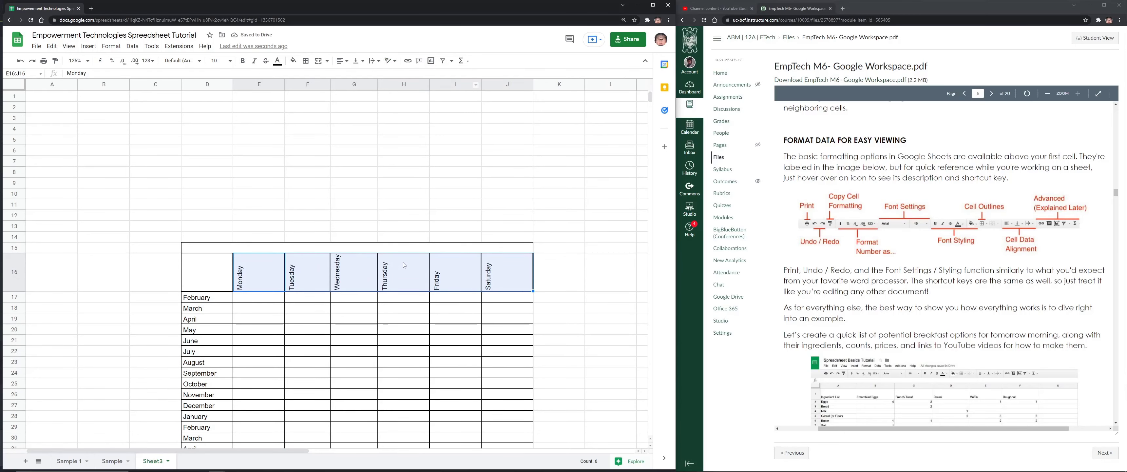
# Try narrowing columns E and F, undo it, then select columns E through J
pyautogui.scroll(-3, 322, 283)
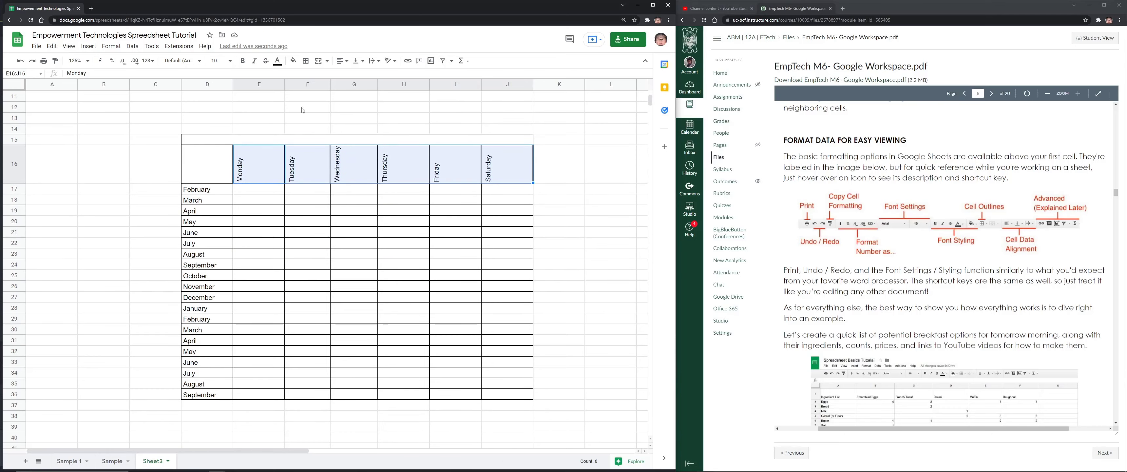
pyautogui.moveTo(284, 83)
pyautogui.mouseDown()
pyautogui.moveTo(258, 83)
pyautogui.moveTo(276, 83)
pyautogui.mouseUp()
pyautogui.hotkey('ctrl', 'z')
pyautogui.hotkey('ctrl', 'z')
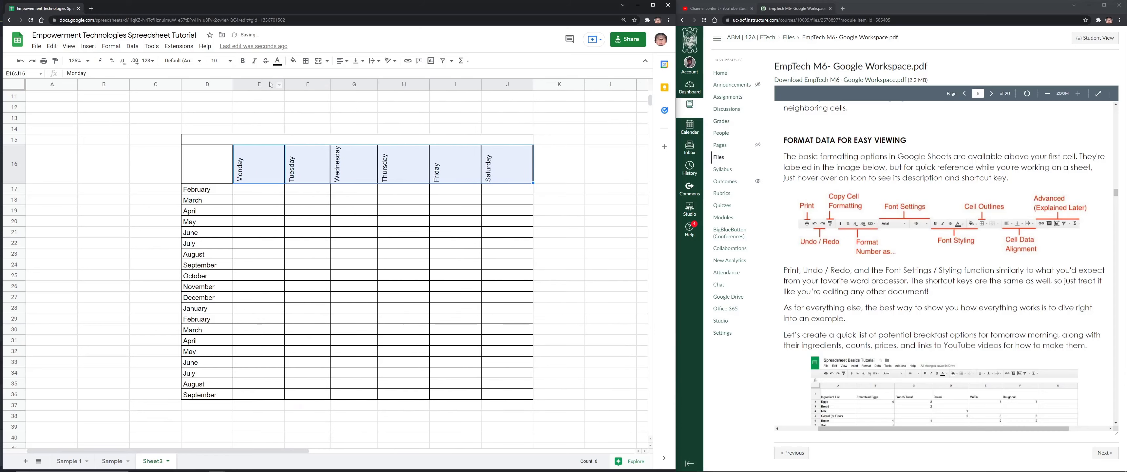
pyautogui.scroll(1, 385, 168)
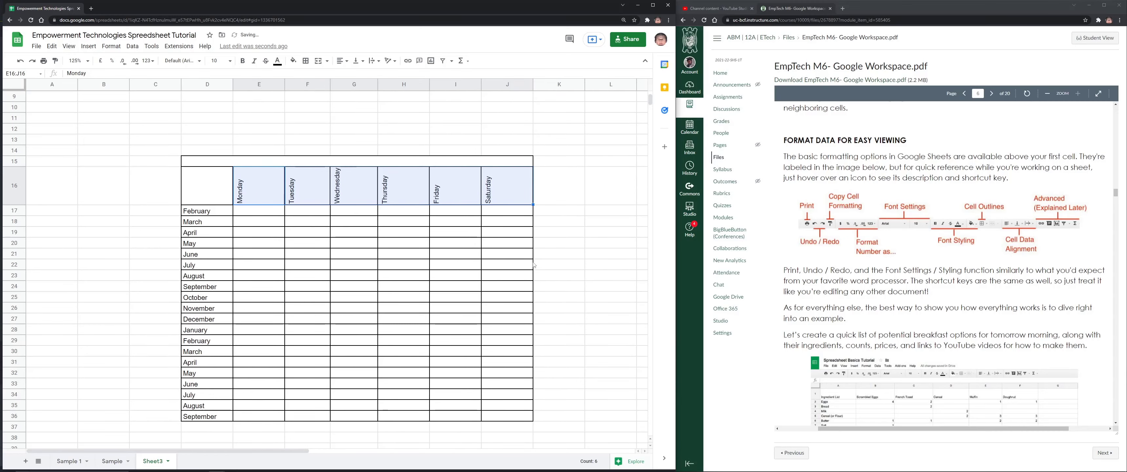
pyautogui.scroll(-1, 368, 155)
pyautogui.scroll(4, 360, 154)
pyautogui.scroll(-5, 360, 152)
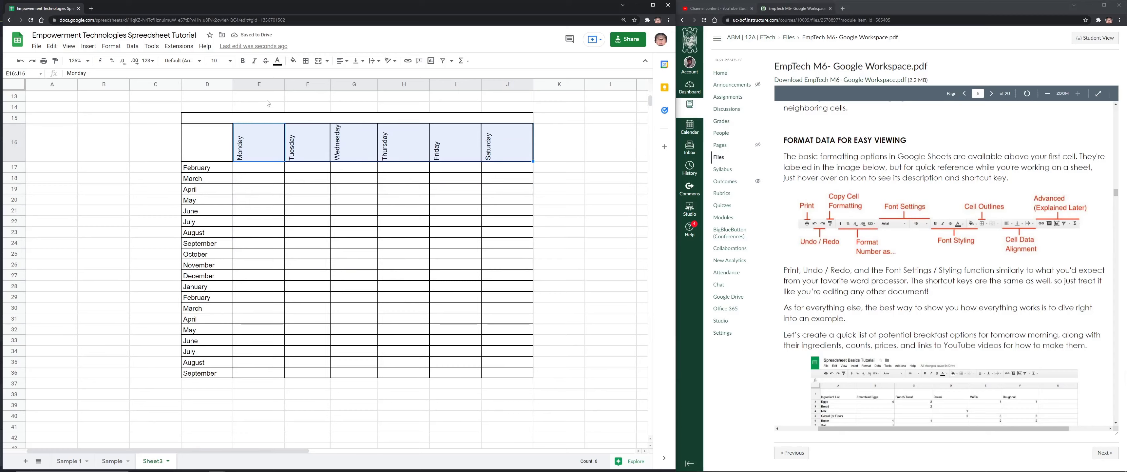
pyautogui.click(308, 221)
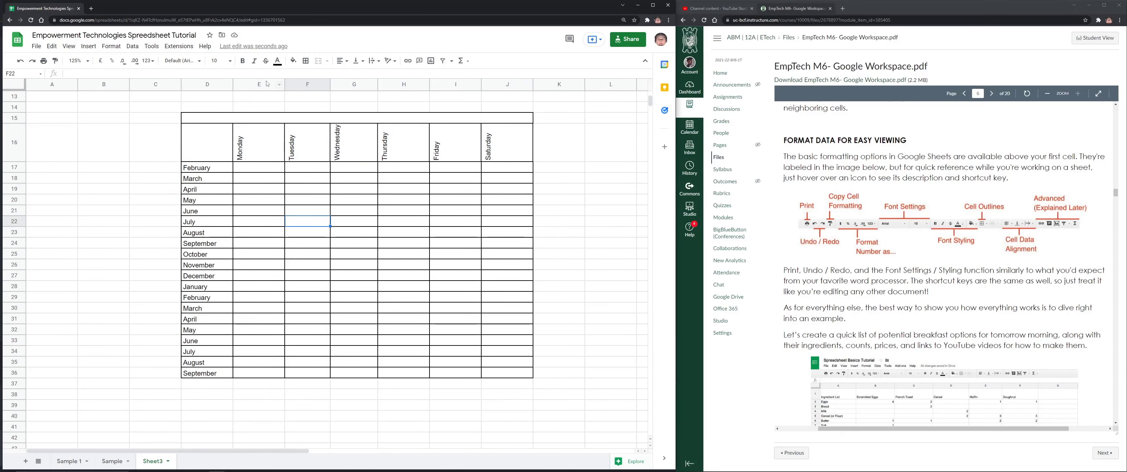
pyautogui.click(249, 84)
pyautogui.keyDown('shift'); pyautogui.click(515, 85); pyautogui.keyUp('shift')
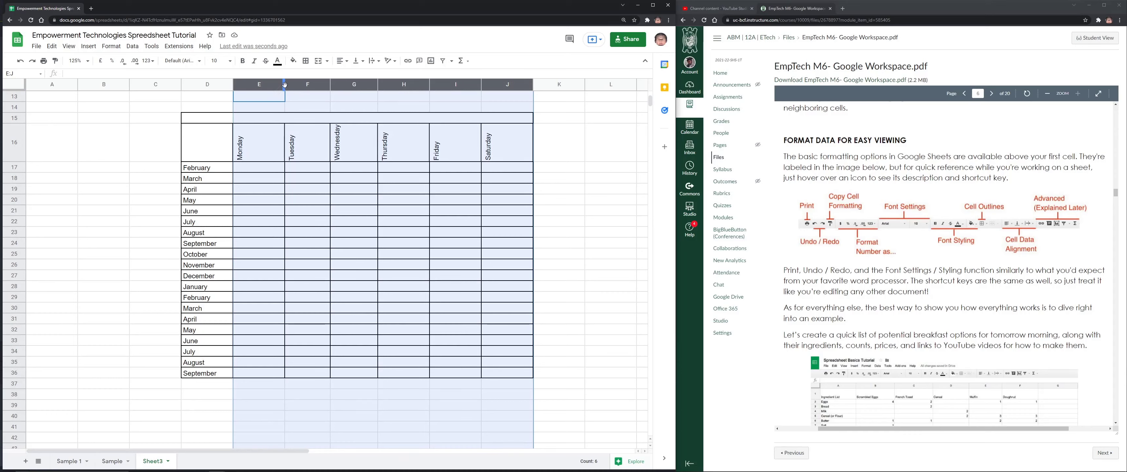
# View the column statistics for column E, then close them
pyautogui.rightClick(370, 85)
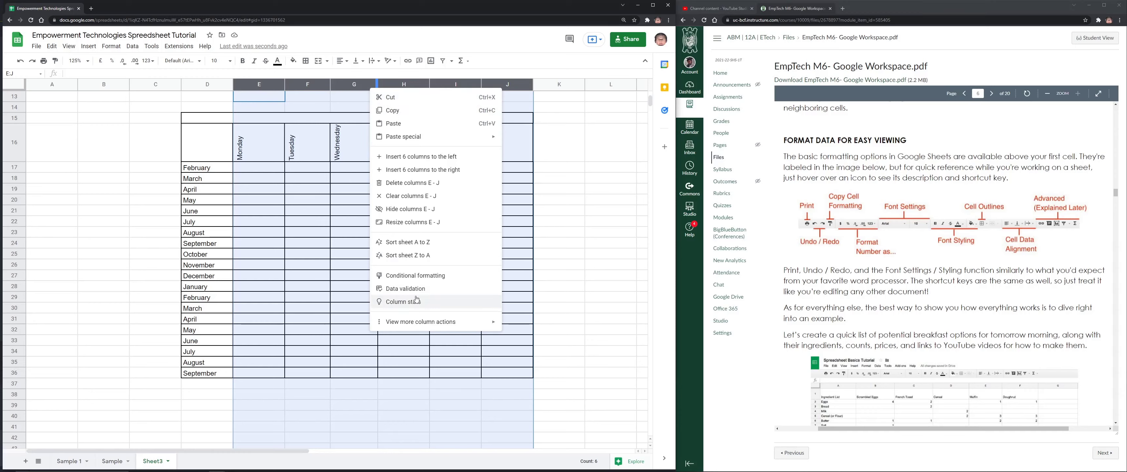
pyautogui.moveTo(445, 326)
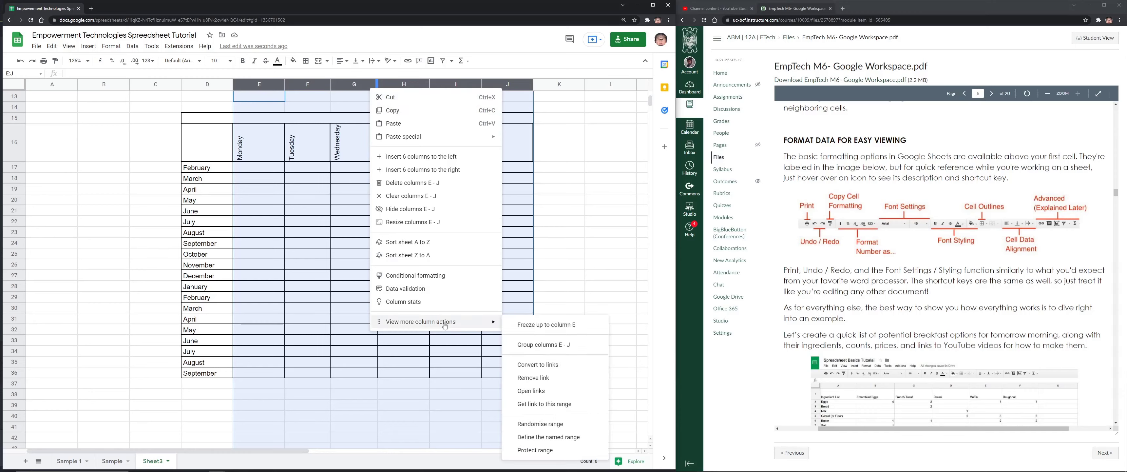
pyautogui.click(447, 302)
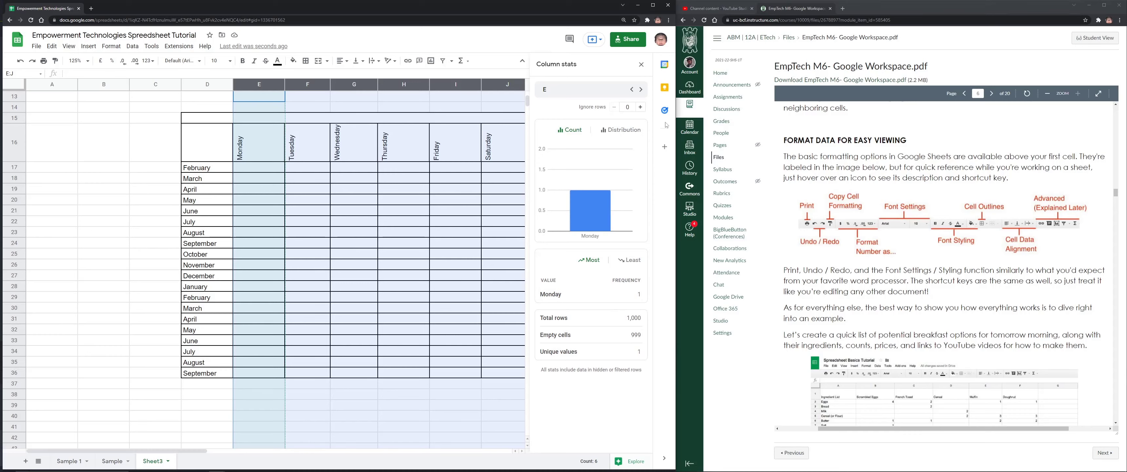
pyautogui.click(642, 64)
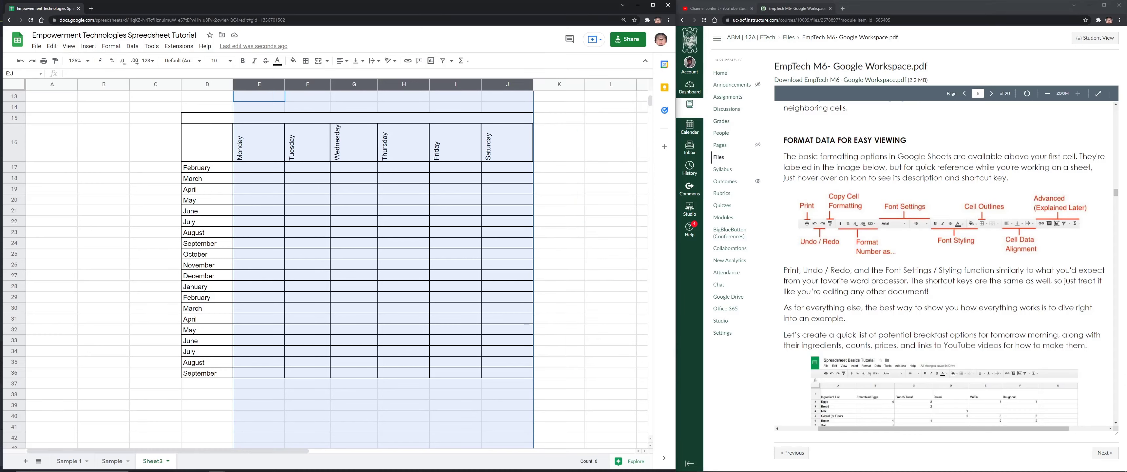
# Resize columns E through J to 20 pixels wide
pyautogui.rightClick(429, 83)
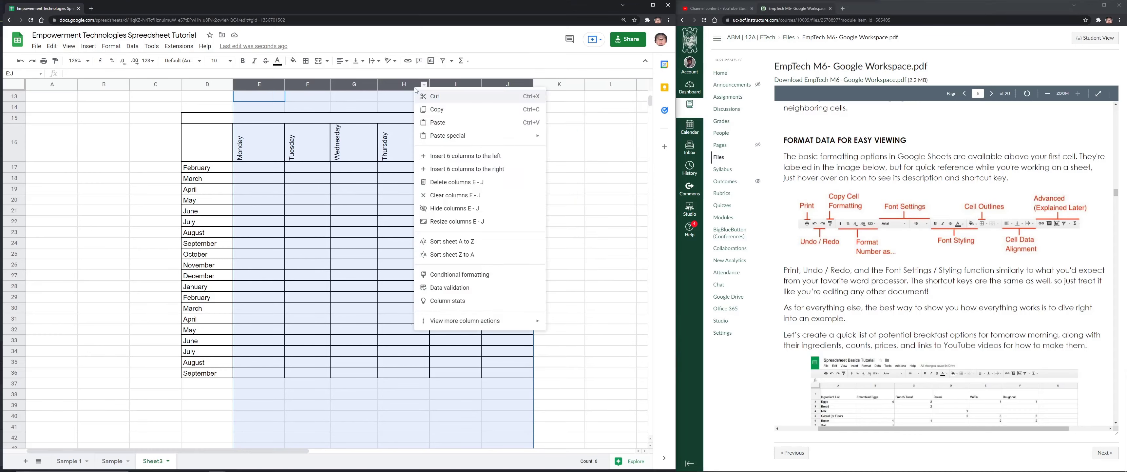
pyautogui.click(455, 222)
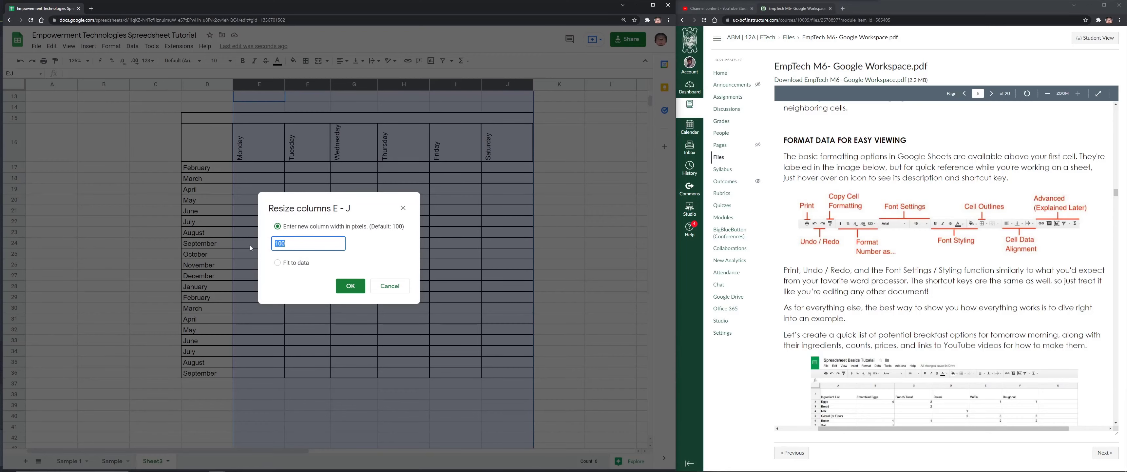
pyautogui.write('20')
pyautogui.click(350, 286)
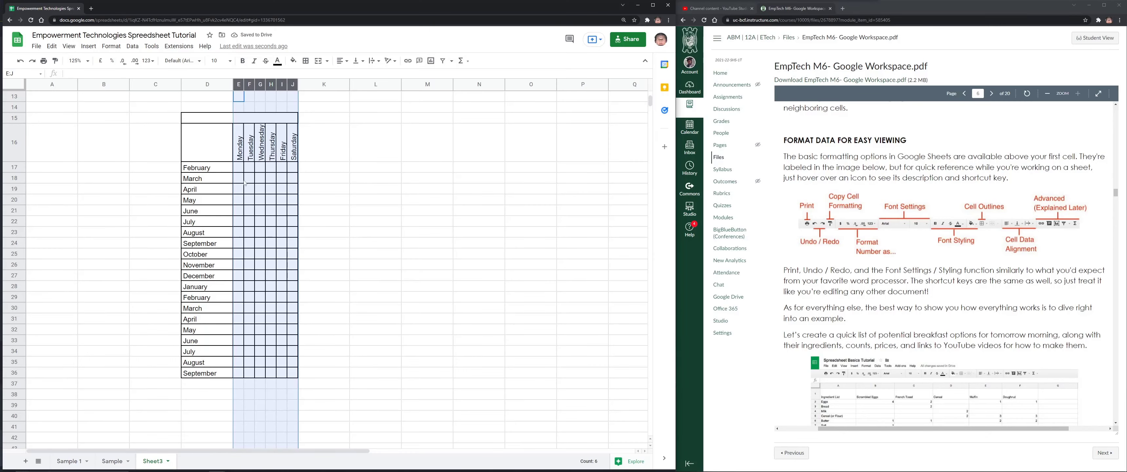
pyautogui.scroll(-6, 374, 258)
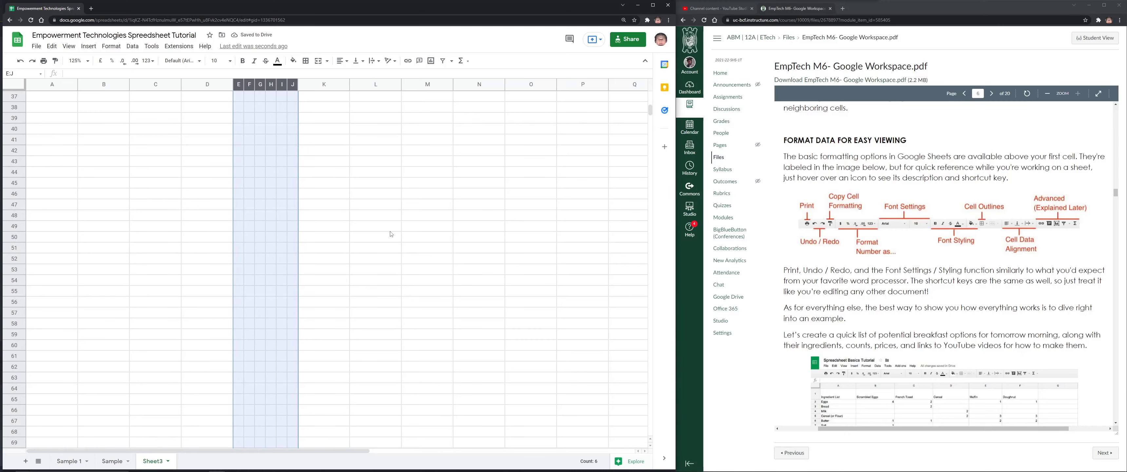
# Try adding a filter at M13 and open the quick functions menu without applying anything
pyautogui.scroll(9, 402, 230)
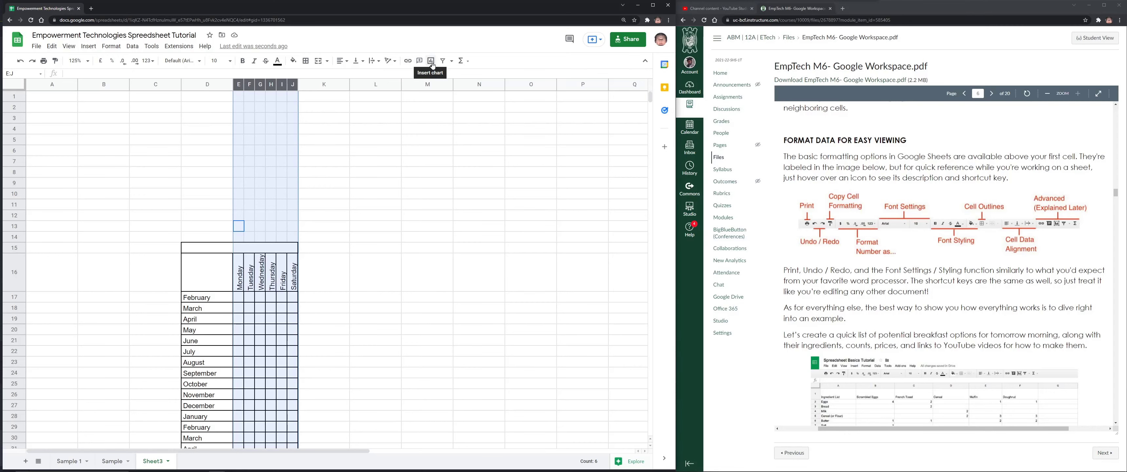
pyautogui.click(443, 61)
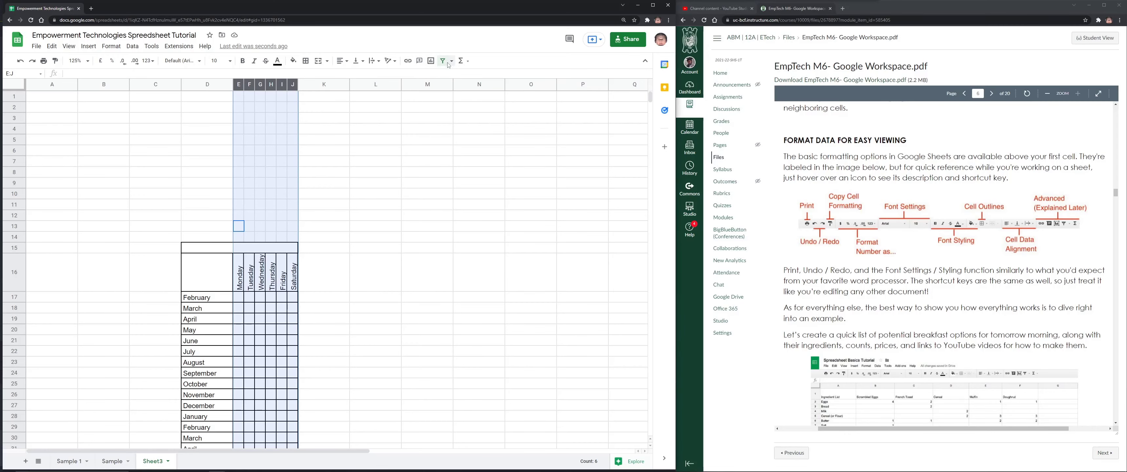
pyautogui.click(444, 221)
pyautogui.click(440, 226)
pyautogui.click(443, 61)
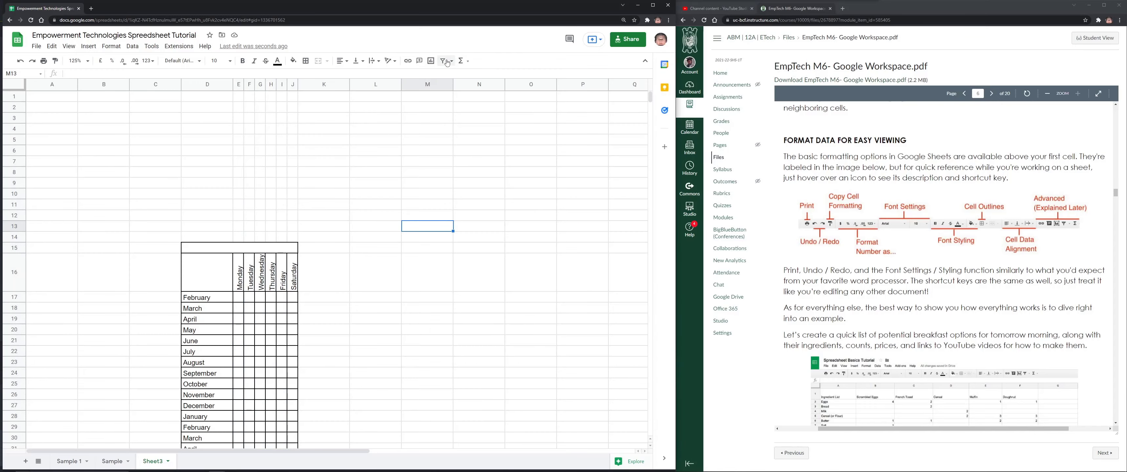
pyautogui.click(465, 61)
pyautogui.click(476, 62)
pyautogui.click(466, 65)
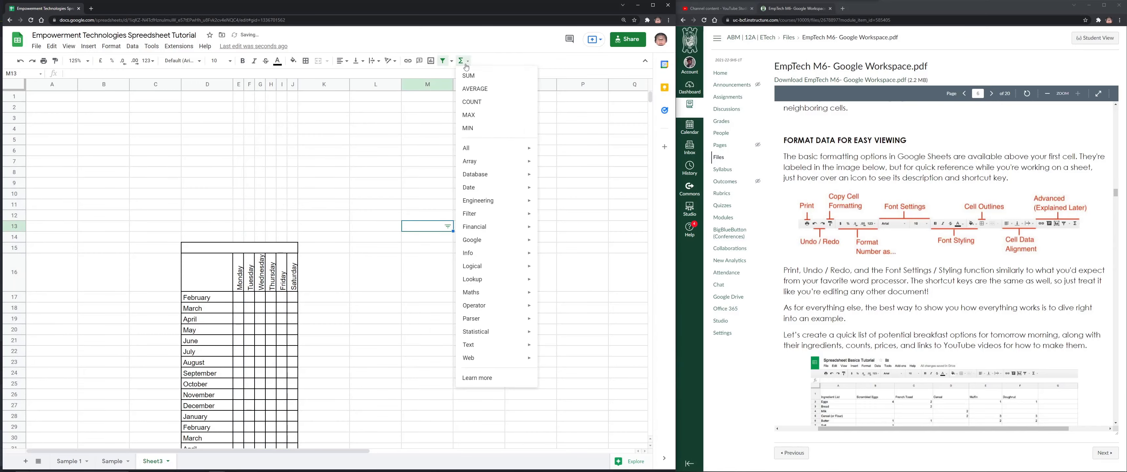
pyautogui.click(466, 65)
# Undo the filter and month table edits, leaving only 'Sample' in E18
pyautogui.hotkey('ctrl', 'z')
pyautogui.hotkey('ctrl', 'z')
pyautogui.hotkey('ctrl', 'z')
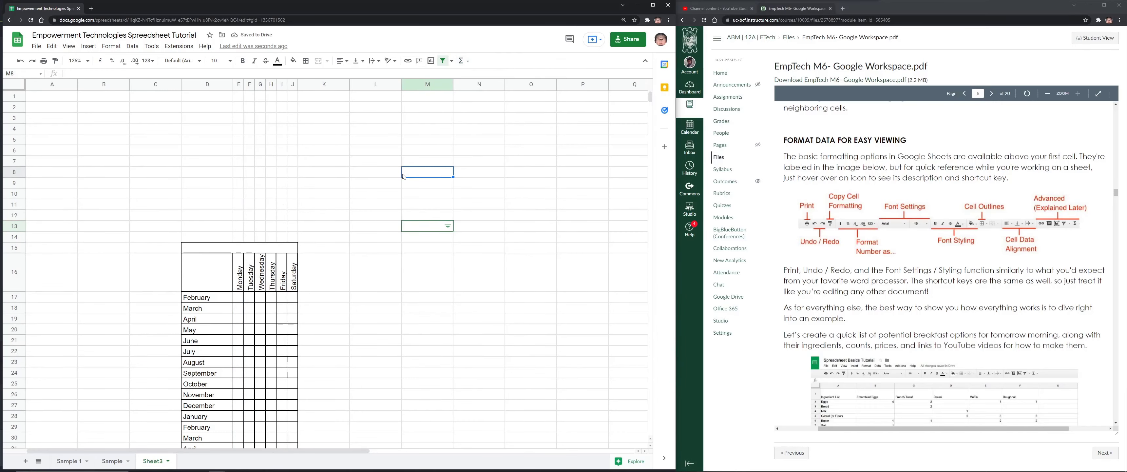
pyautogui.hotkey('ctrl', 'z')
pyautogui.hotkey('ctrl', 'z')
pyautogui.hotkey('ctrl', 'z')
pyautogui.hotkey('ctrl', 'z')
pyautogui.hotkey('ctrl', 'z')
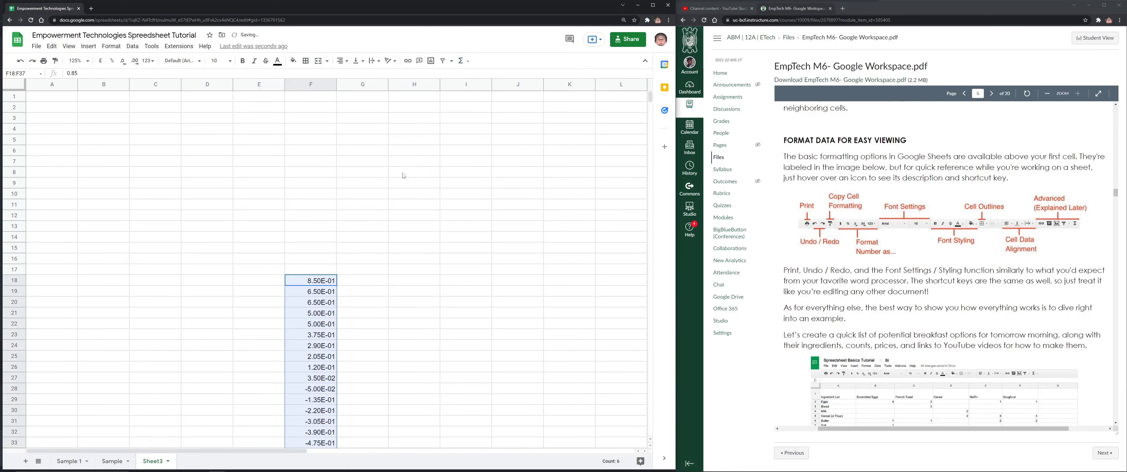
pyautogui.hotkey('ctrl', 'z')
pyautogui.hotkey('ctrl', 'z')
pyautogui.hotkey('ctrl', 'z')
pyautogui.hotkey('ctrl', 'z')
pyautogui.hotkey('ctrl', 'z')
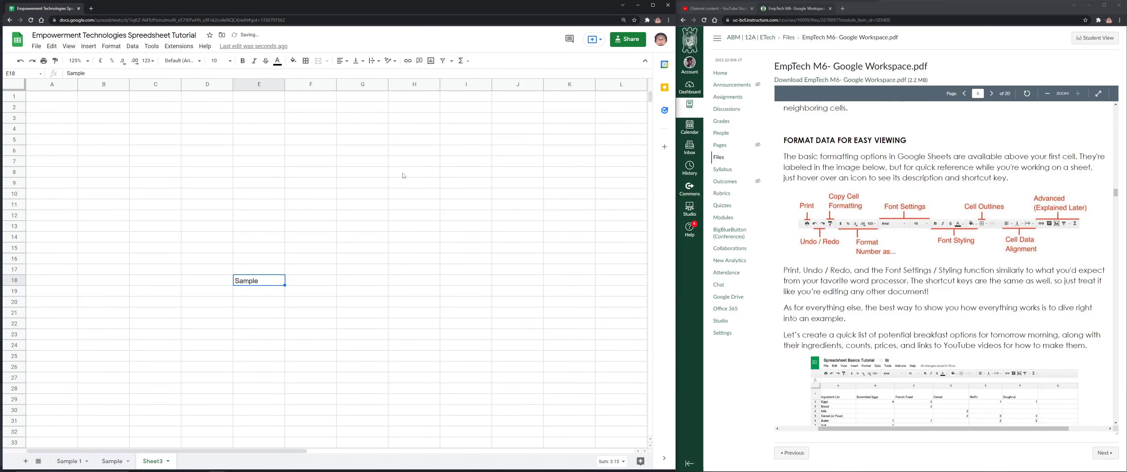
# Undo the last sheet change and scroll the PDF to page 7's two ways to freeze rows
pyautogui.hotkey('ctrl', 'z')
pyautogui.hotkey('ctrl', 'z')
pyautogui.scroll(-3, 838, 236)
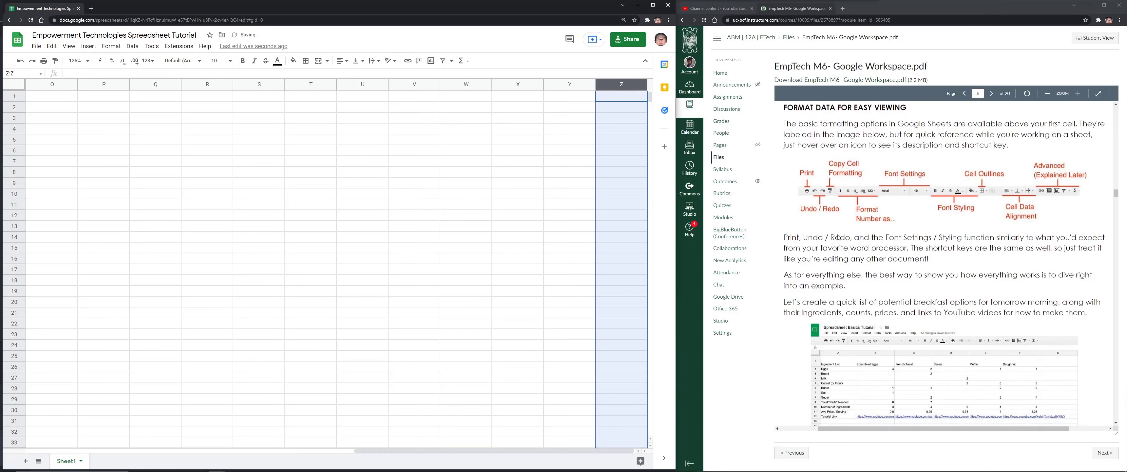
pyautogui.scroll(-1, 838, 237)
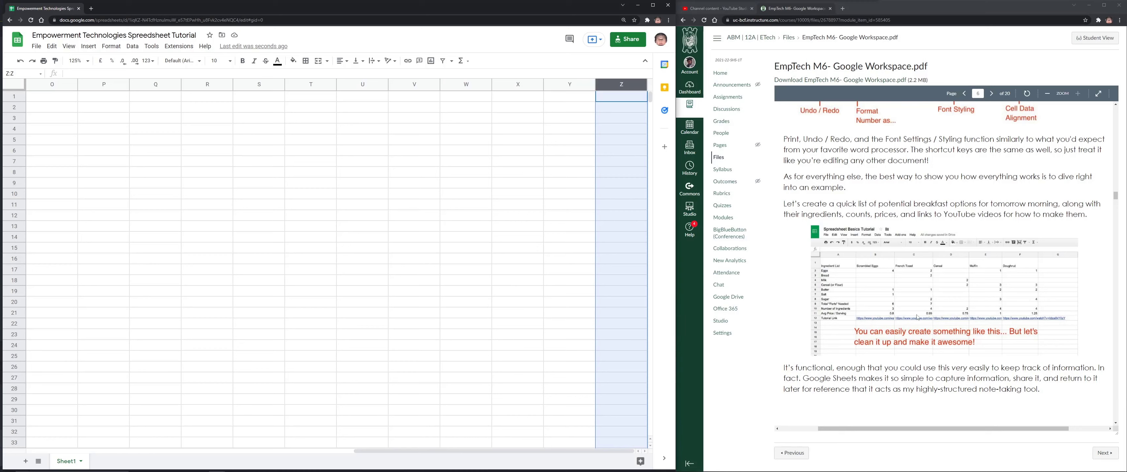
pyautogui.scroll(-1, 957, 297)
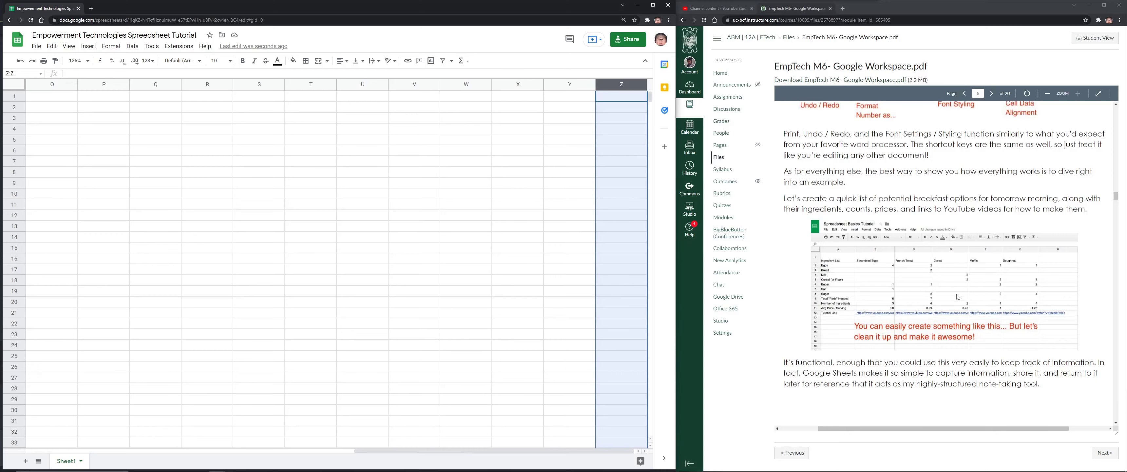
pyautogui.scroll(-5, 957, 297)
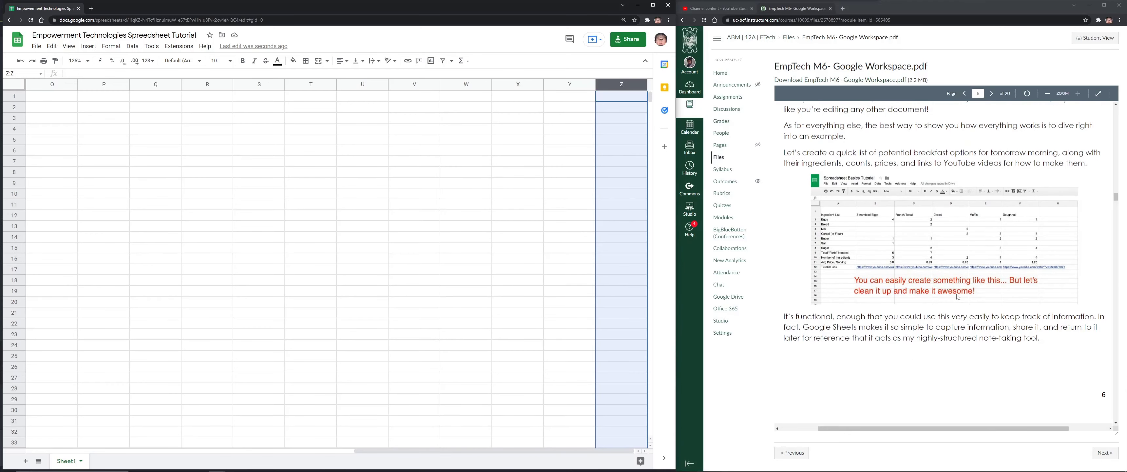
pyautogui.scroll(-7, 970, 293)
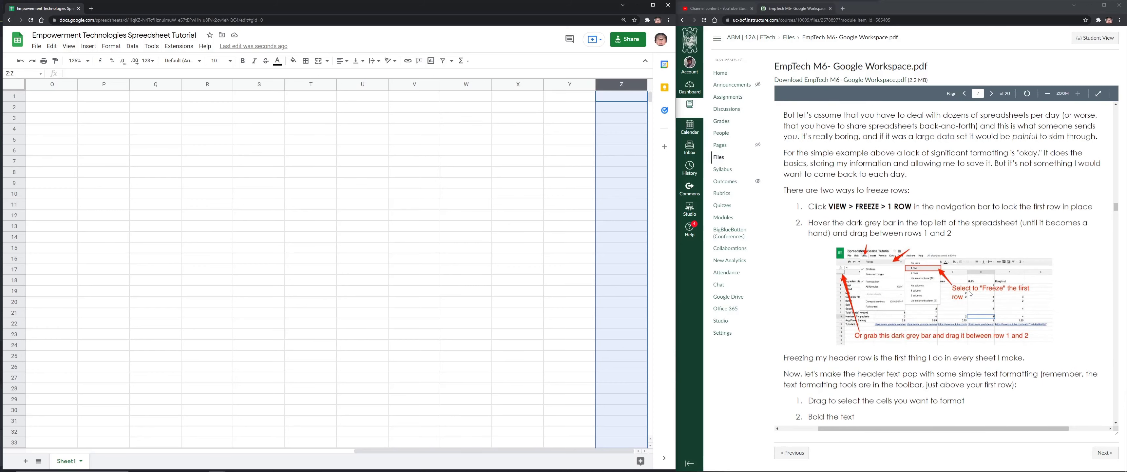
pyautogui.scroll(4, 976, 291)
pyautogui.scroll(5, 979, 291)
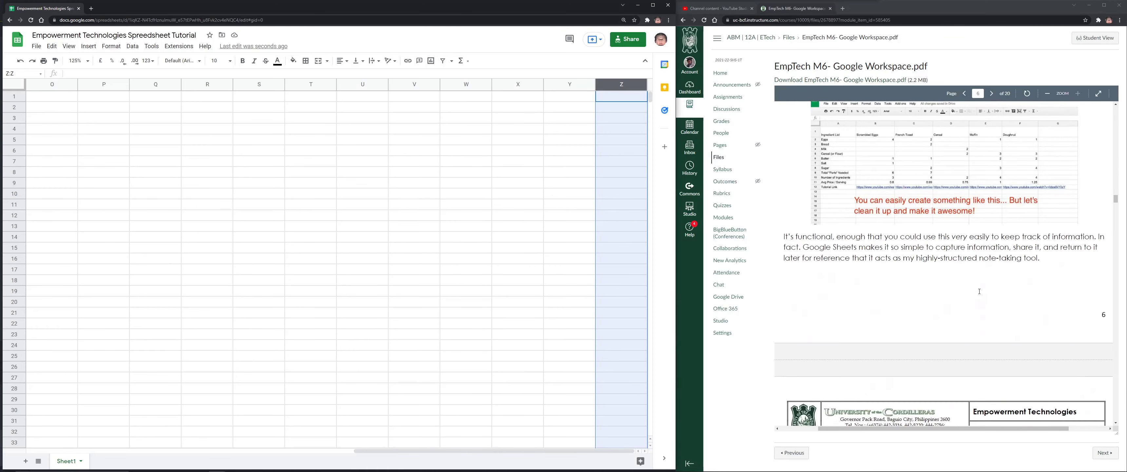
pyautogui.scroll(-10, 979, 290)
pyautogui.scroll(-5, 980, 291)
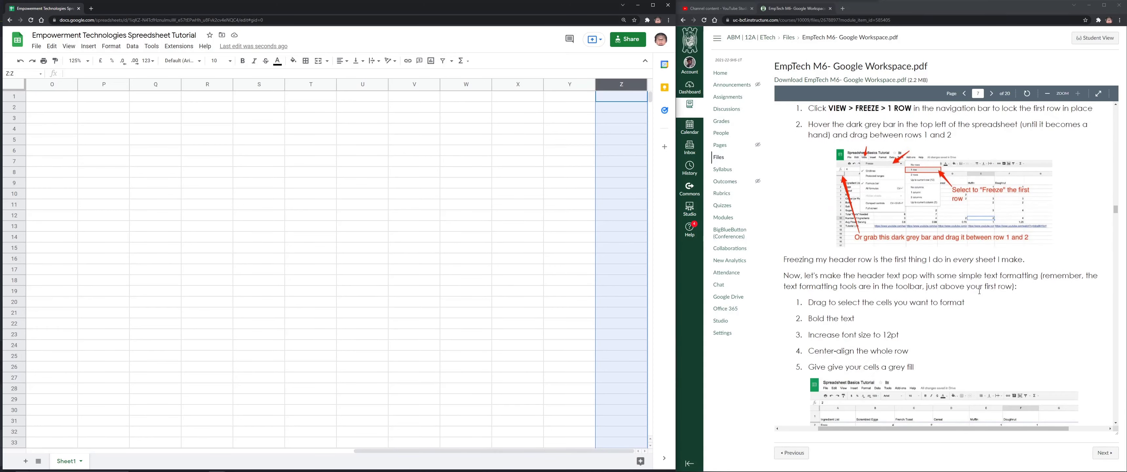
pyautogui.scroll(4, 979, 290)
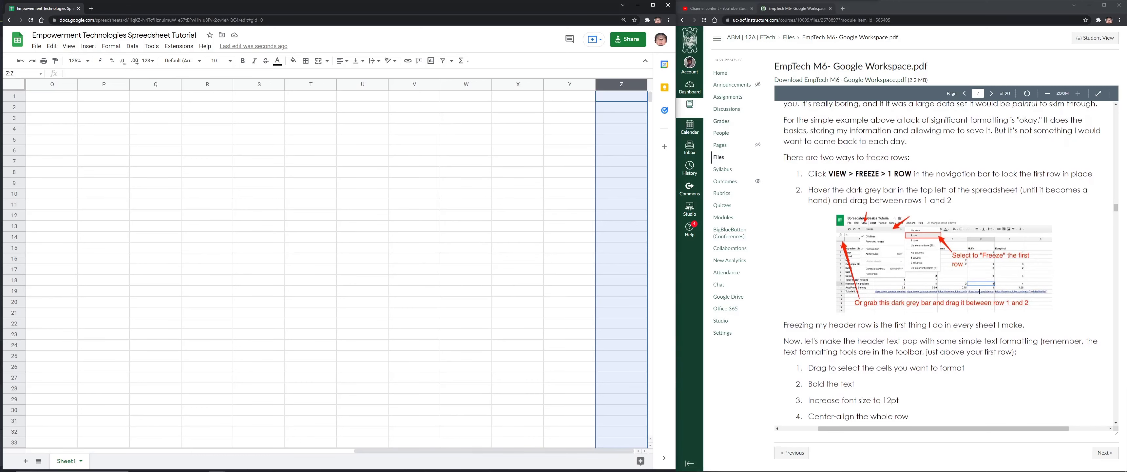
# Enter the title 'Summary of Expenses' in cell O1
pyautogui.click(368, 240)
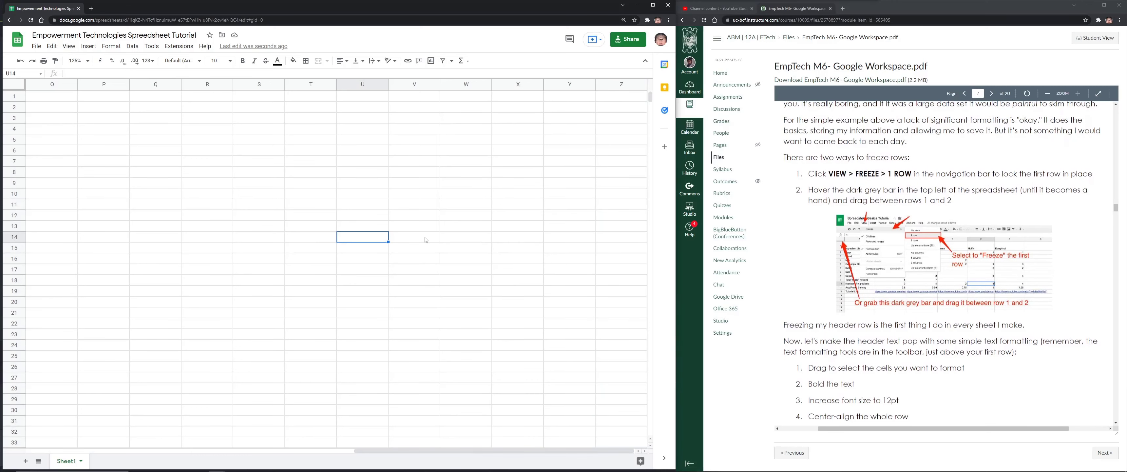
pyautogui.click(63, 101)
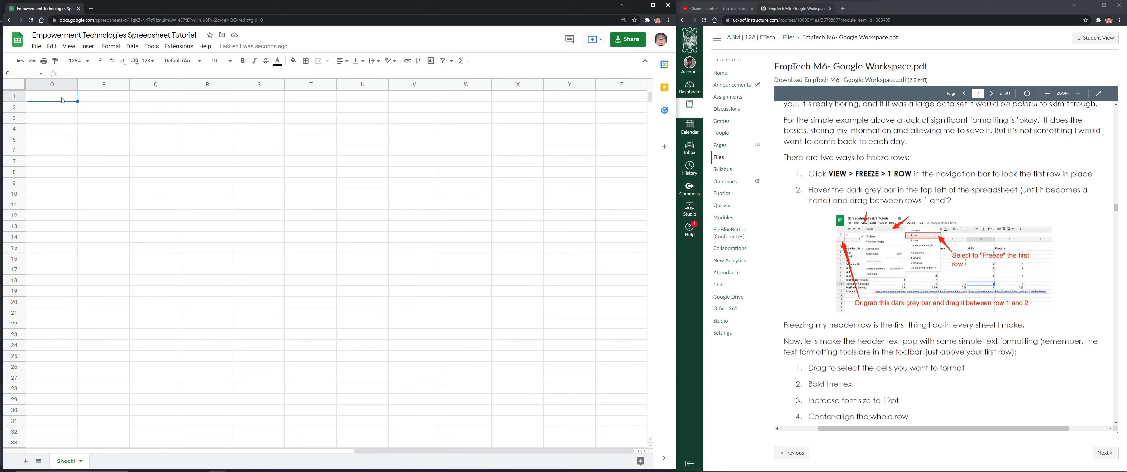
pyautogui.write('Sampl')
pyautogui.press('BackSpace')
pyautogui.press('BackSpace')
pyautogui.press('BackSpace')
pyautogui.press('BackSpace')
pyautogui.press('BackSpace')
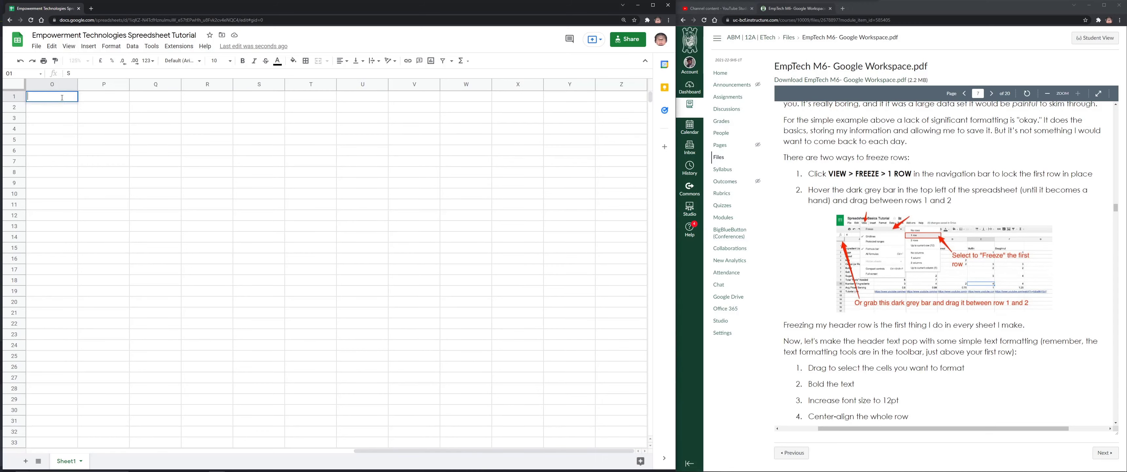
pyautogui.write('Summary ')
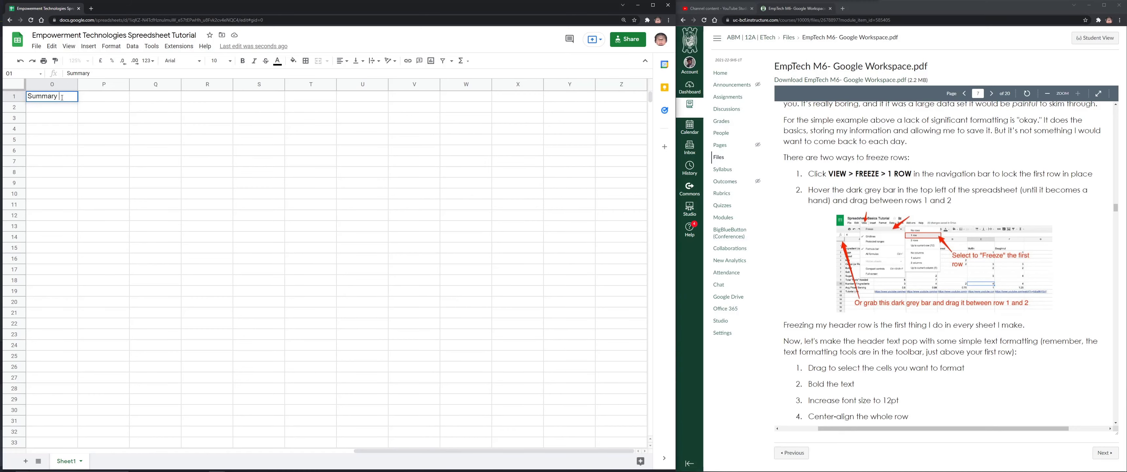
pyautogui.write('of Exp')
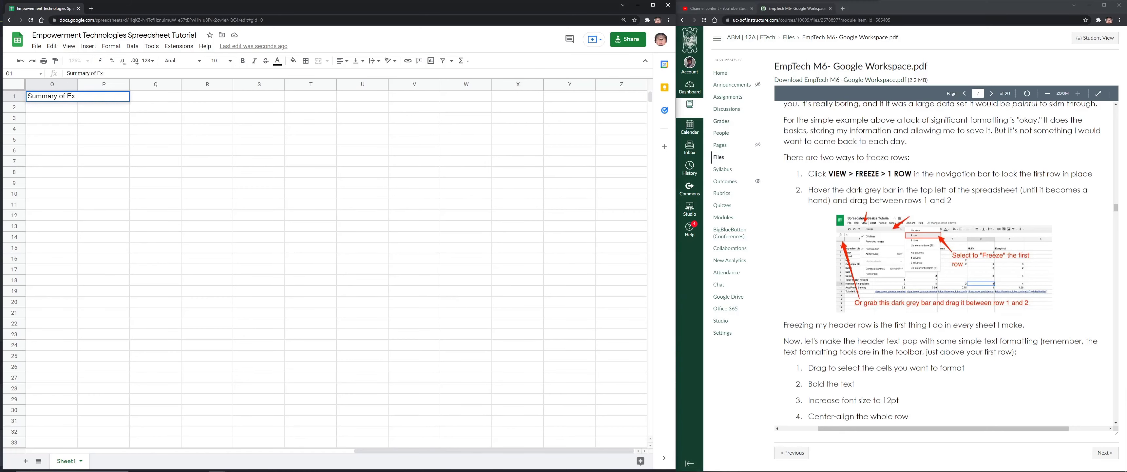
pyautogui.write('xpenses')
pyautogui.press('Return')
pyautogui.click(68, 101)
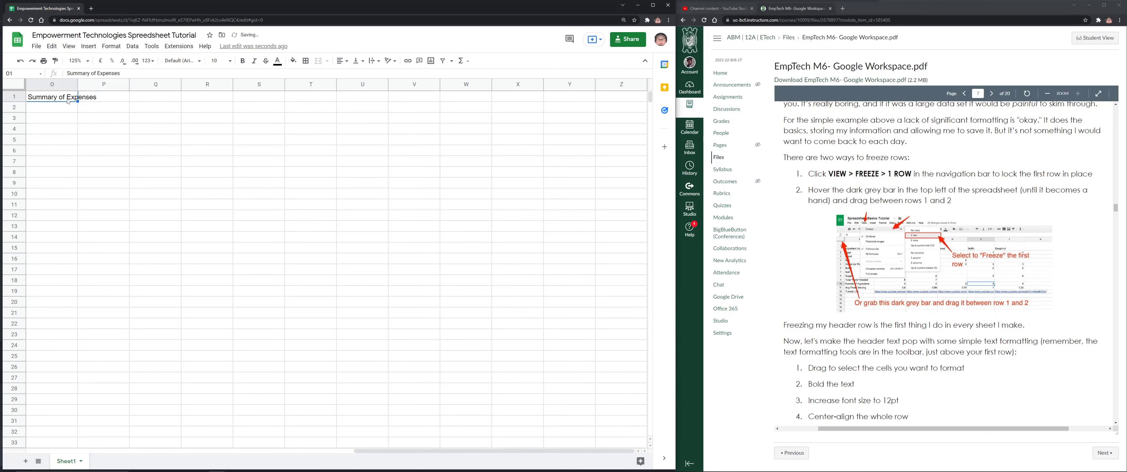
# Put Monday in P2 and autofill the weekdays across to Saturday in U2
pyautogui.click(91, 107)
pyautogui.write('Monday')
pyautogui.press('Tab')
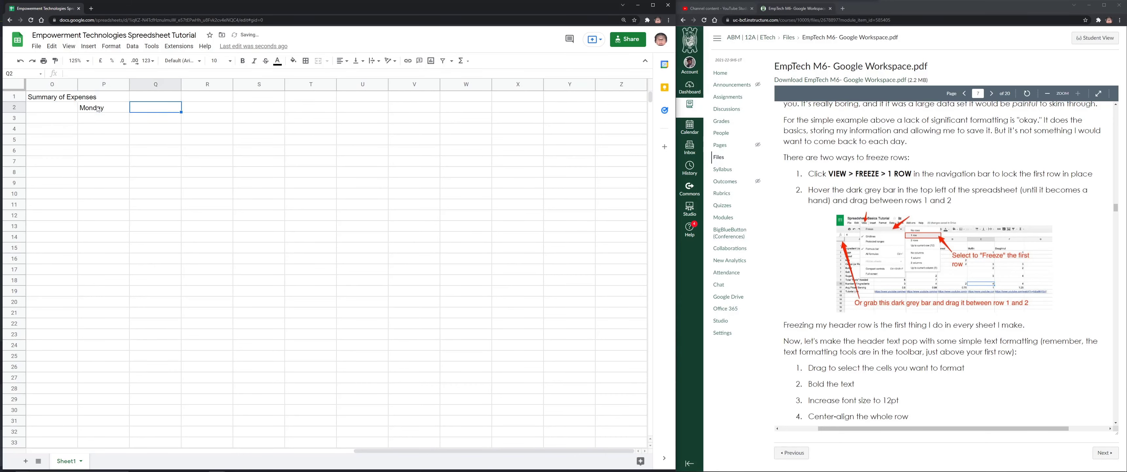
pyautogui.click(99, 108)
pyautogui.moveTo(129, 113); pyautogui.dragTo(365, 109)
# Fill row labels Student 1 to Student 13 down O3:O15, then select the title row O1:U1
pyautogui.click(51, 119)
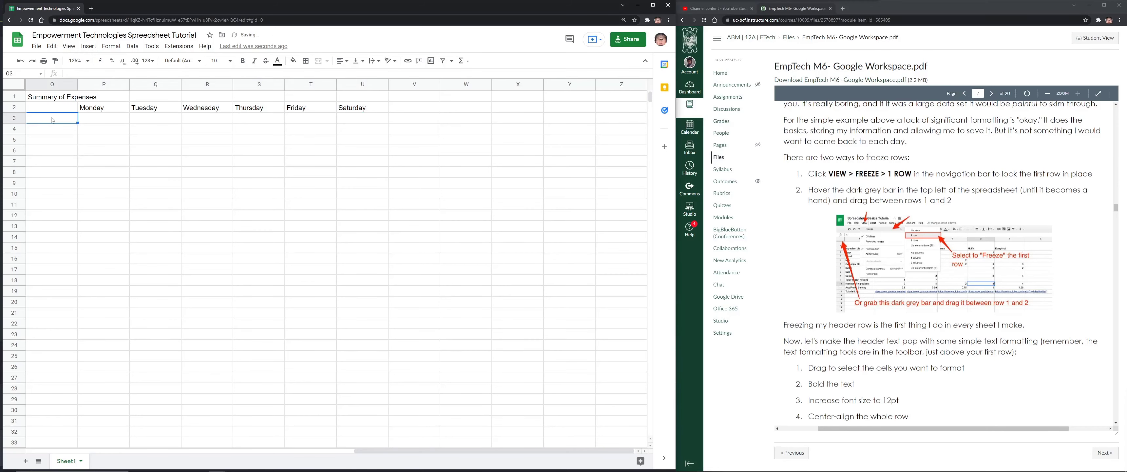
pyautogui.write('Student 1')
pyautogui.press('Return')
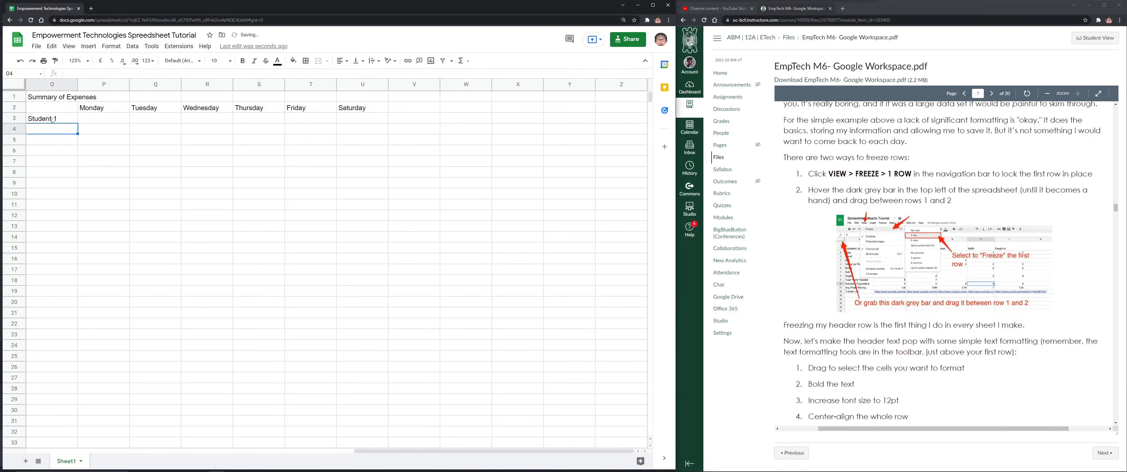
pyautogui.click(60, 120)
pyautogui.moveTo(77, 123); pyautogui.dragTo(74, 248)
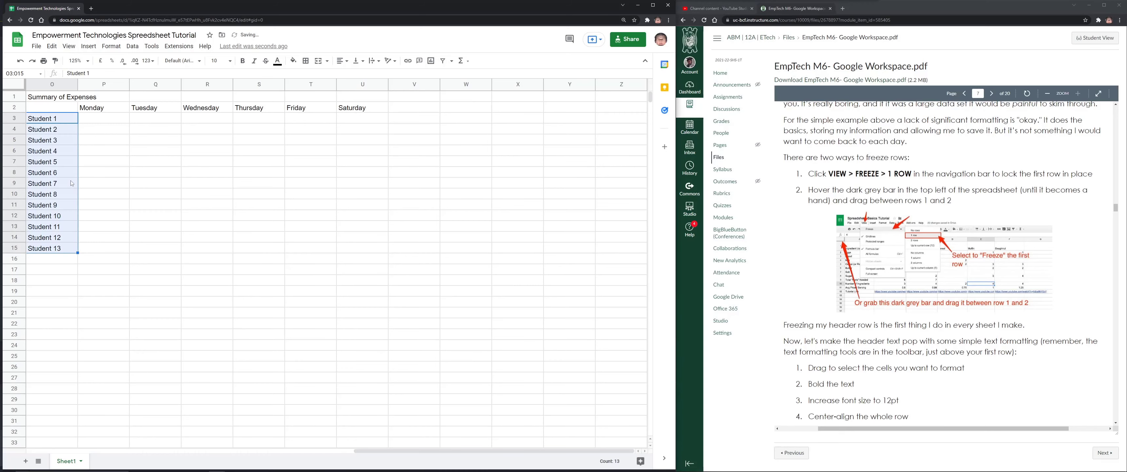
pyautogui.click(62, 96)
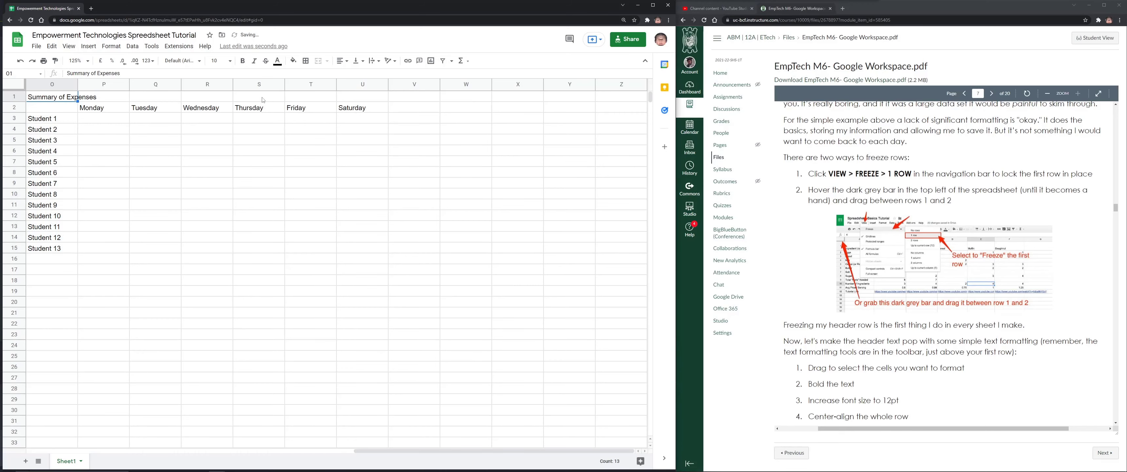
pyautogui.keyDown('shift'); pyautogui.click(360, 97); pyautogui.keyUp('shift')
# Merge O1:U1 and centre the 'Summary of Expenses' title
pyautogui.click(319, 61)
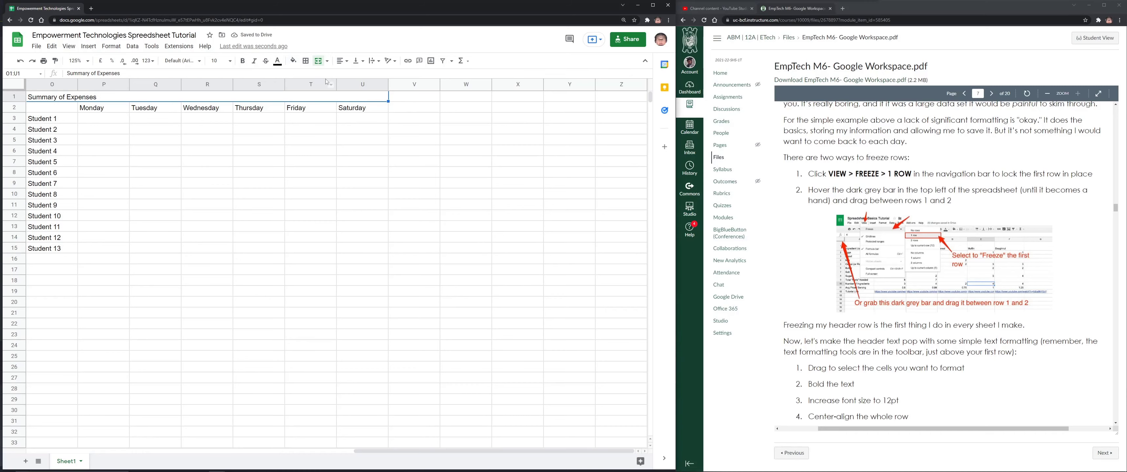
pyautogui.click(342, 61)
pyautogui.click(350, 74)
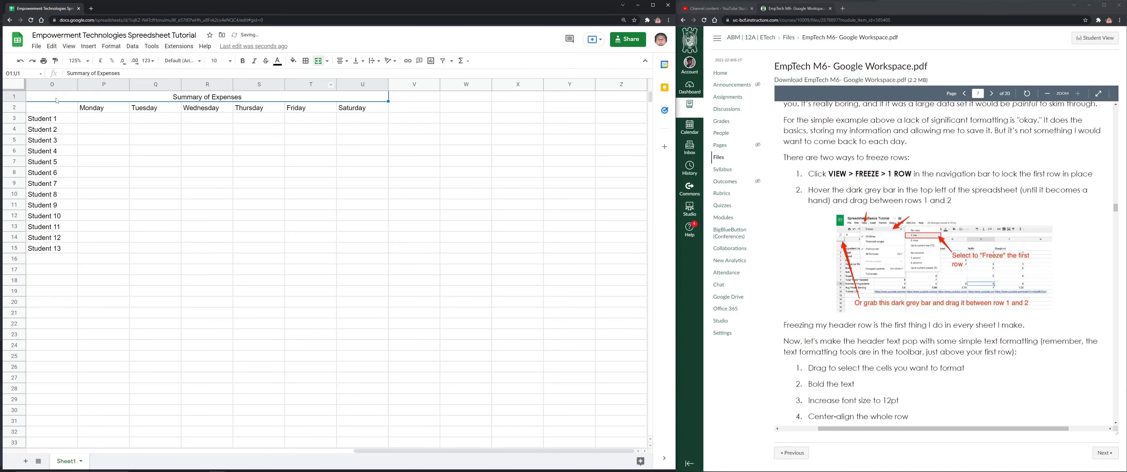
# Apply all borders to the whole O1:U15 table
pyautogui.moveTo(60, 99); pyautogui.dragTo(368, 248)
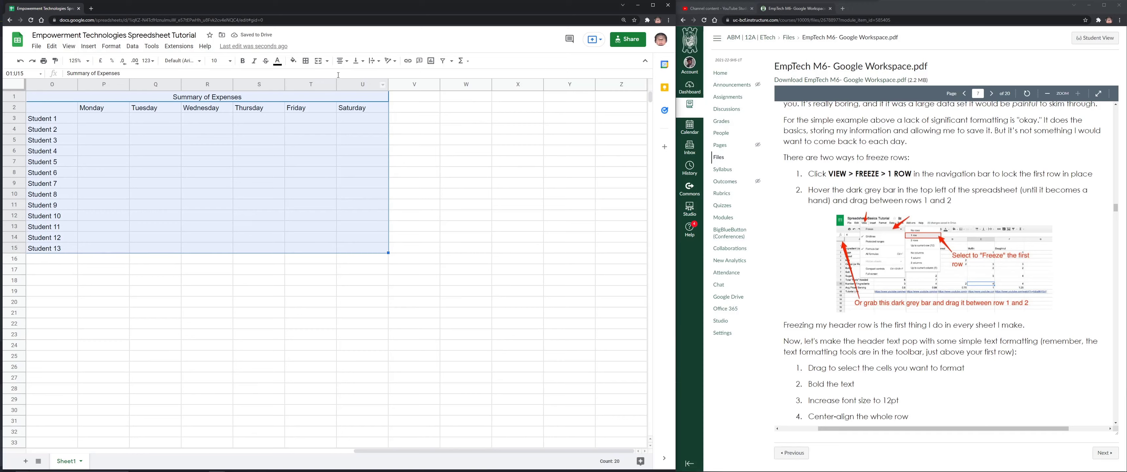
pyautogui.click(309, 63)
pyautogui.click(309, 76)
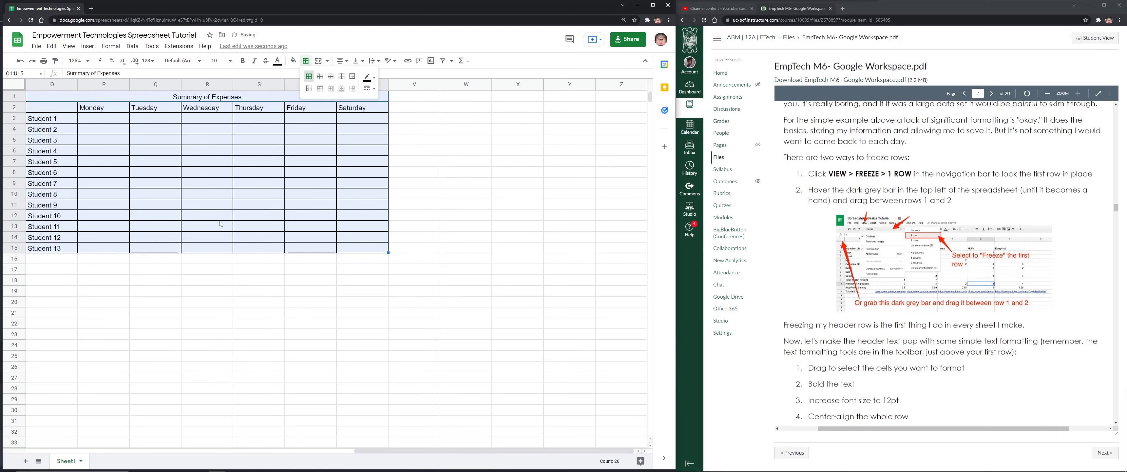
pyautogui.scroll(-2, 370, 209)
pyautogui.click(371, 208)
pyautogui.scroll(2, 378, 223)
pyautogui.scroll(-2, 384, 223)
pyautogui.scroll(2, 385, 223)
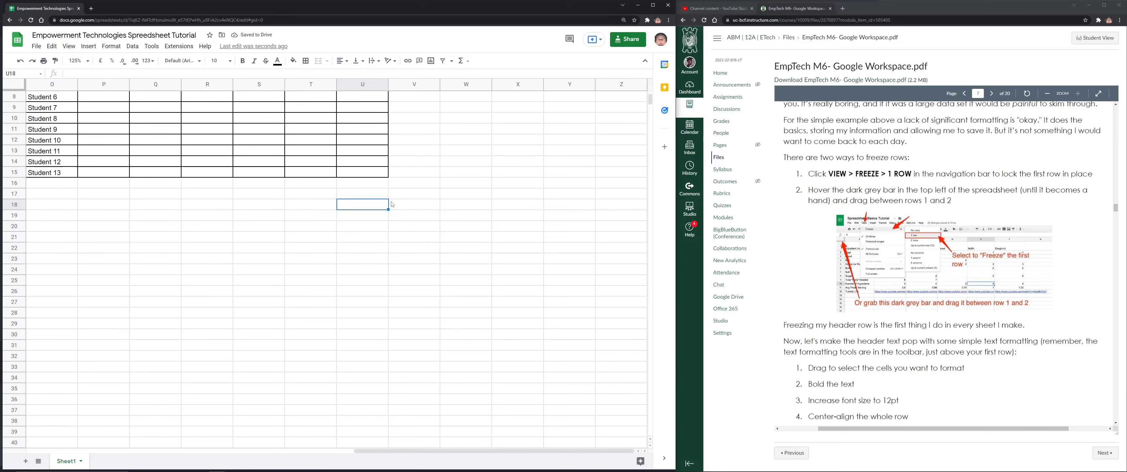
pyautogui.scroll(-5, 418, 181)
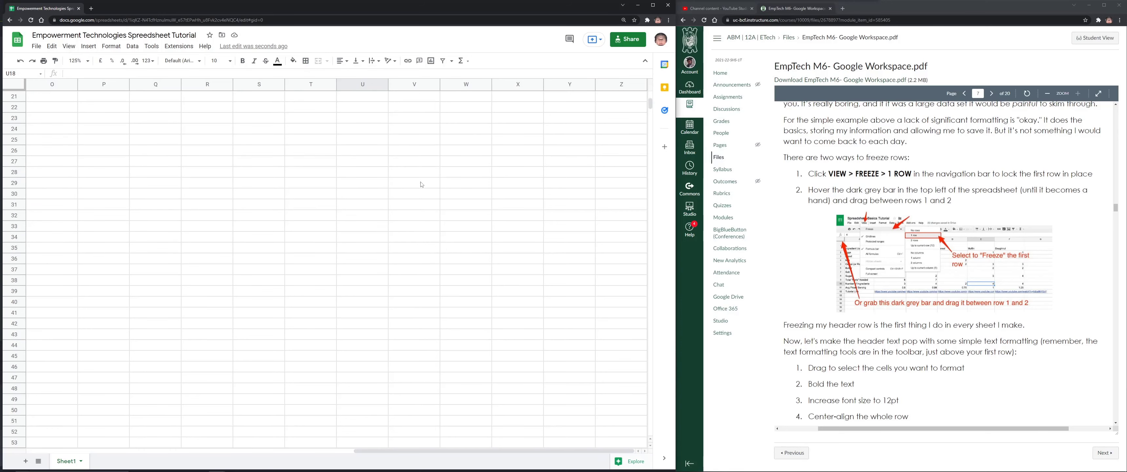
pyautogui.scroll(5, 489, 260)
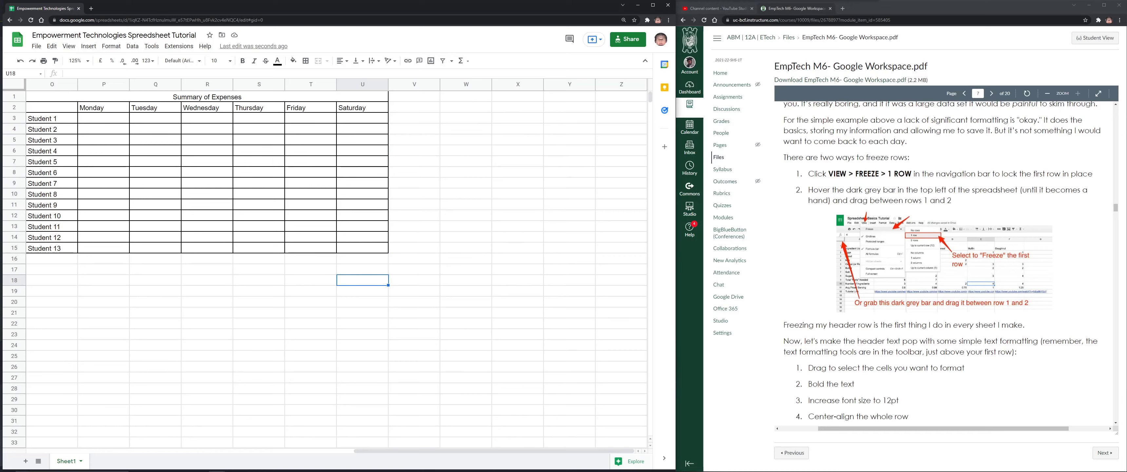
# Freeze row 1 with the title and scroll to check it stays in place
pyautogui.click(75, 47)
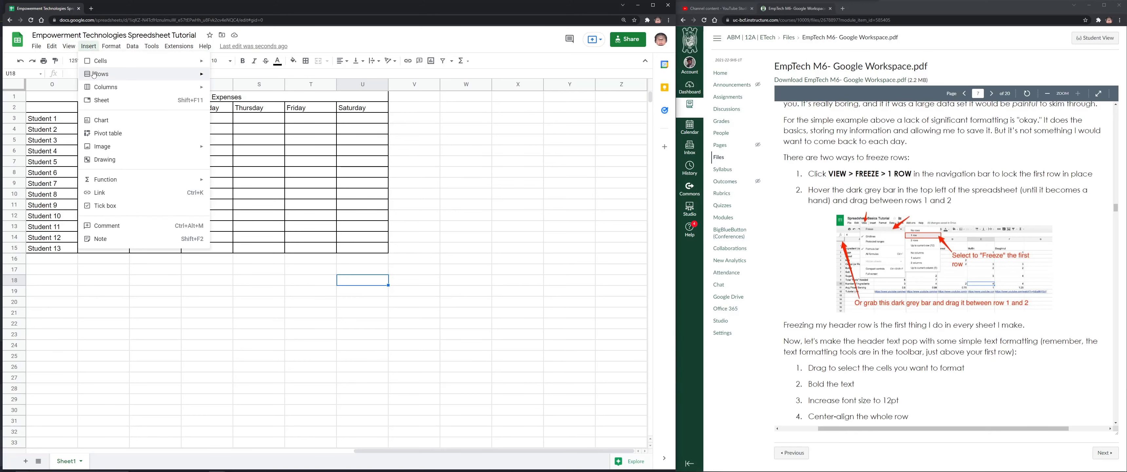
pyautogui.moveTo(113, 75)
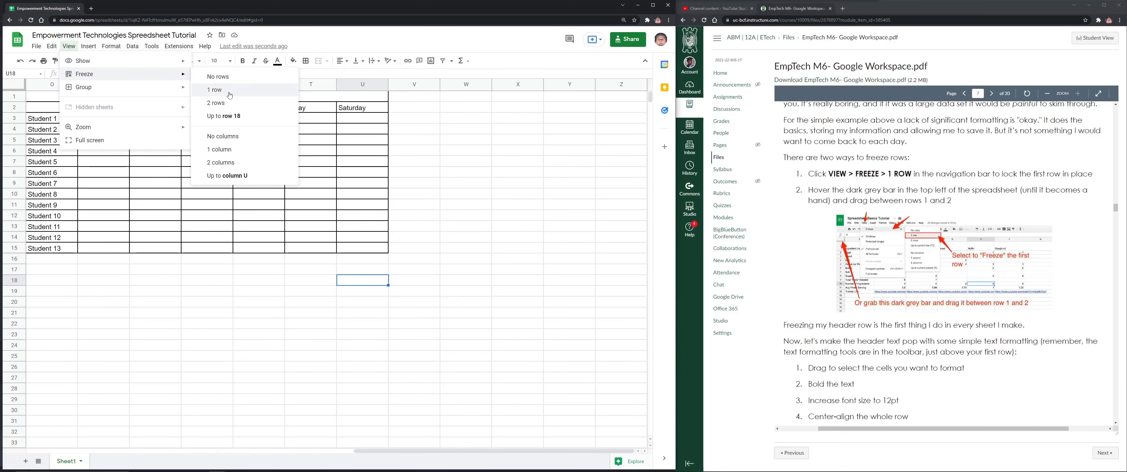
pyautogui.click(230, 91)
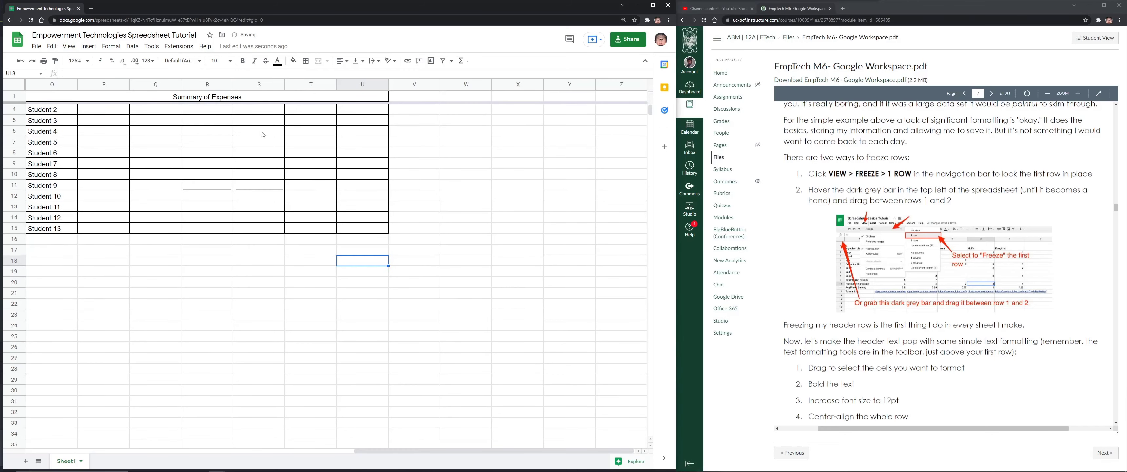
pyautogui.scroll(-4, 550, 163)
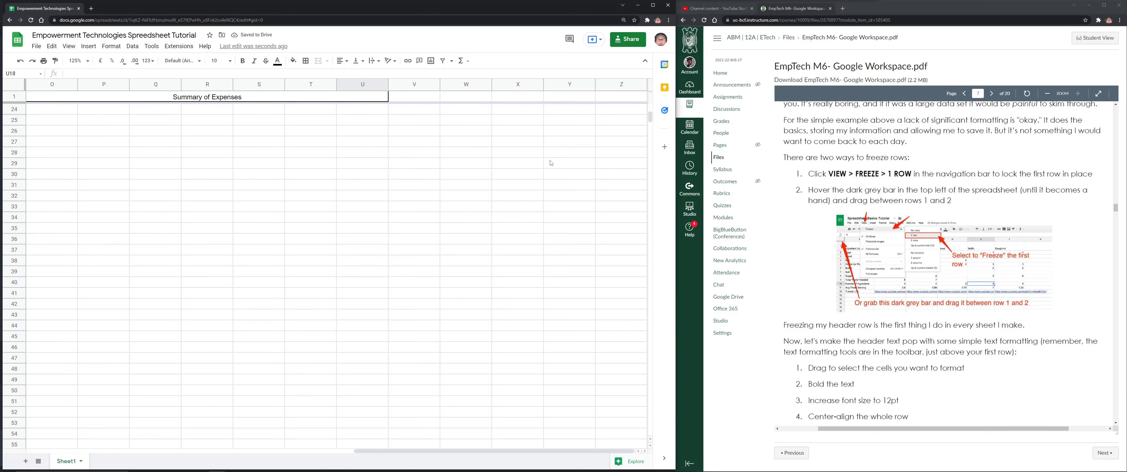
pyautogui.scroll(3, 551, 161)
pyautogui.scroll(1, 551, 162)
pyautogui.scroll(-6, 560, 159)
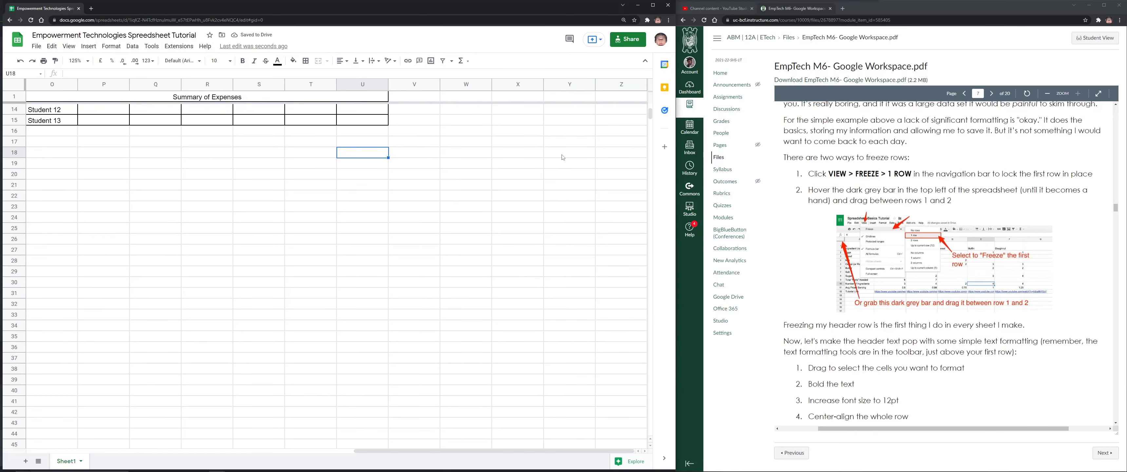
pyautogui.scroll(5, 562, 157)
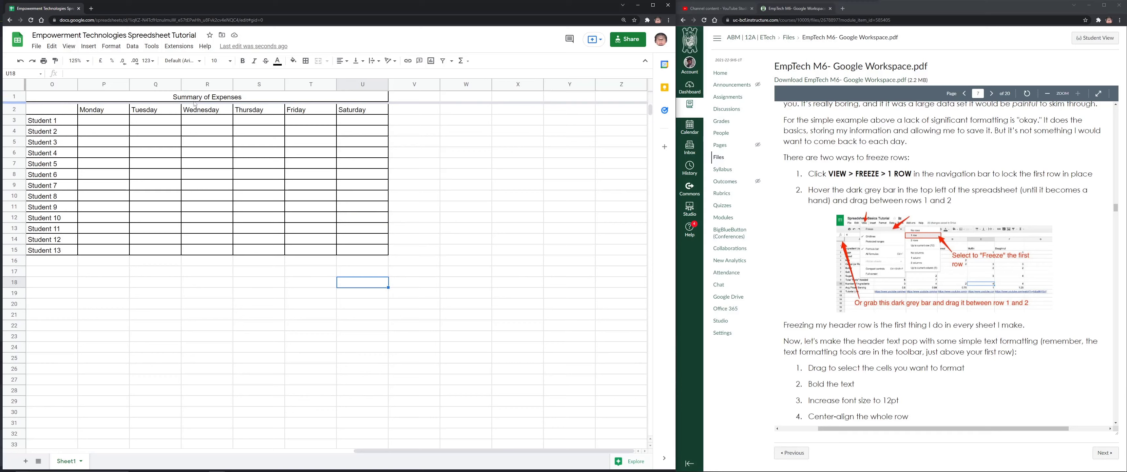
pyautogui.scroll(-20, 221, 98)
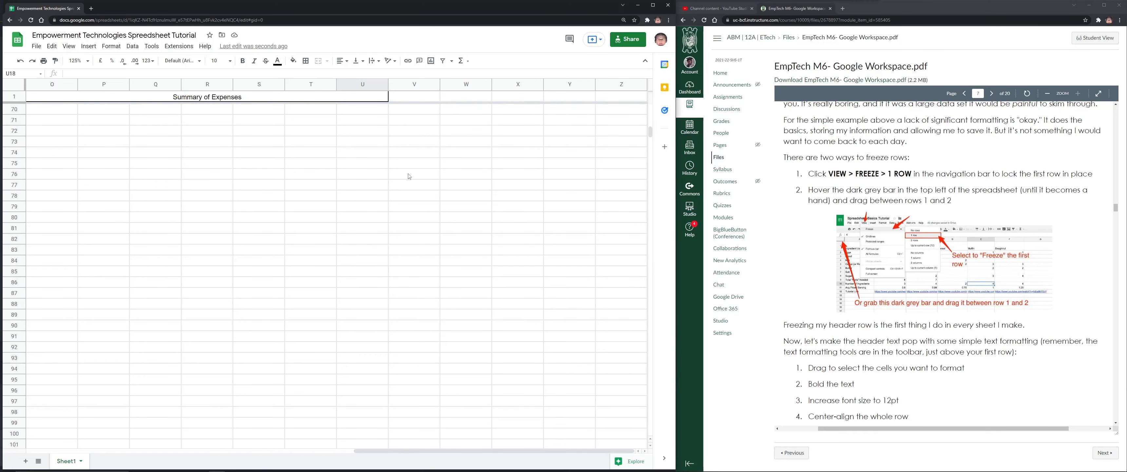
pyautogui.scroll(20, 412, 162)
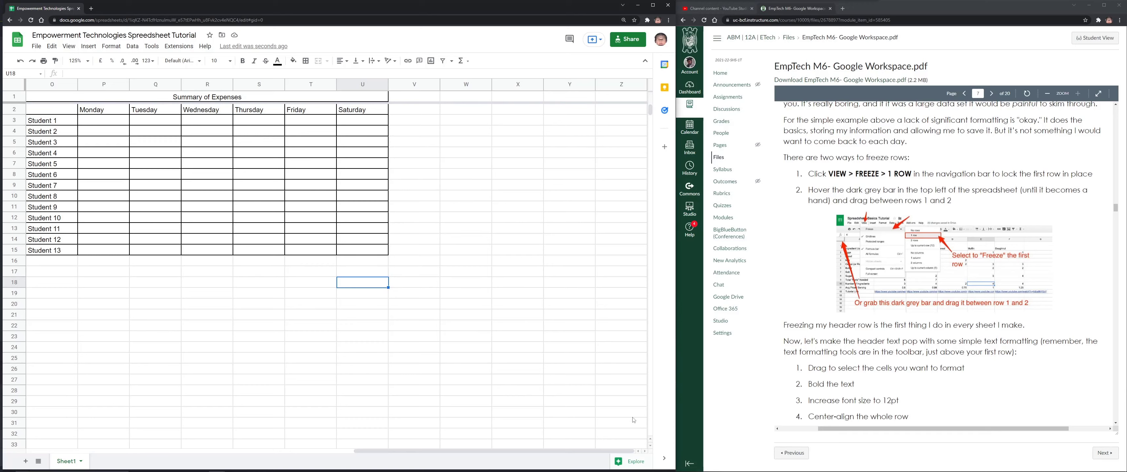
pyautogui.scroll(-7, 182, 119)
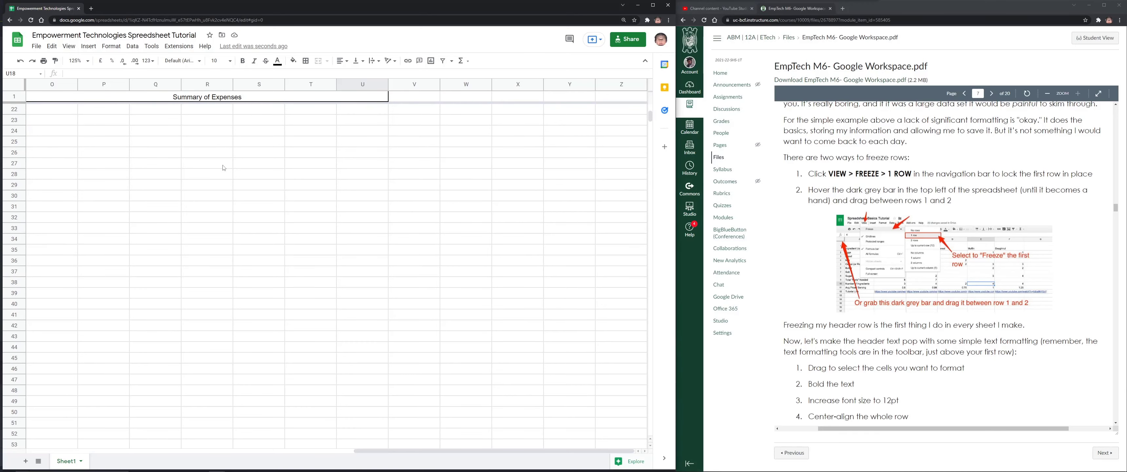
pyautogui.scroll(7, 225, 166)
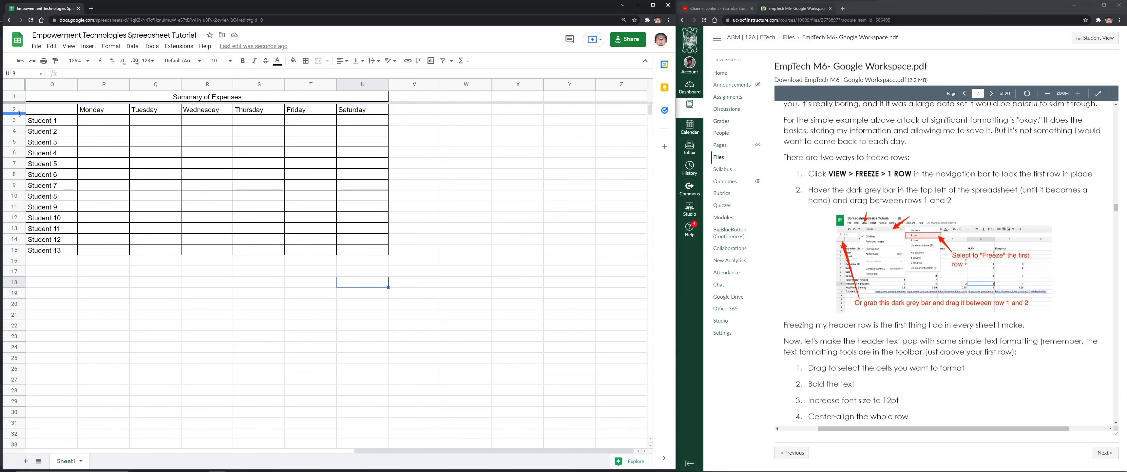
# Undo the accidental change made to the sheet
pyautogui.click(177, 186)
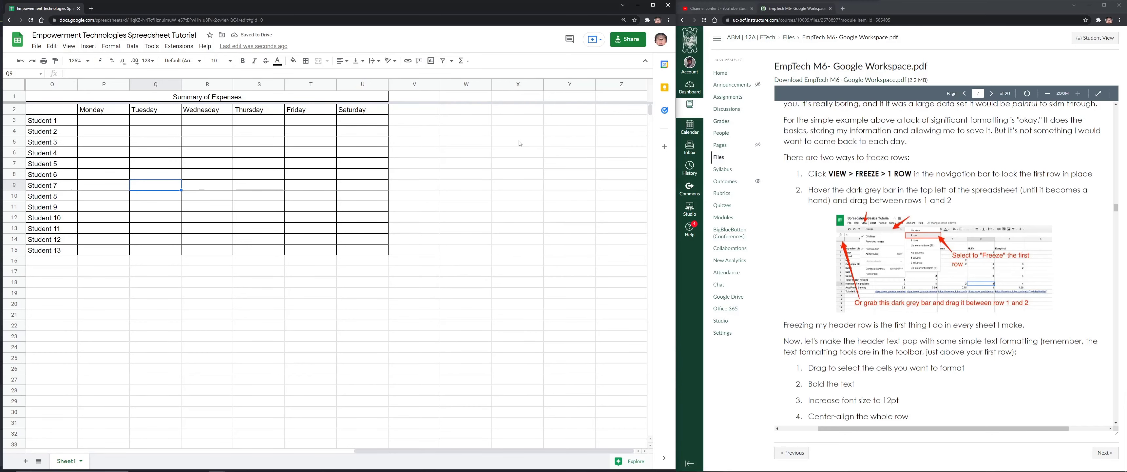
pyautogui.hotkey('ctrl', 'z')
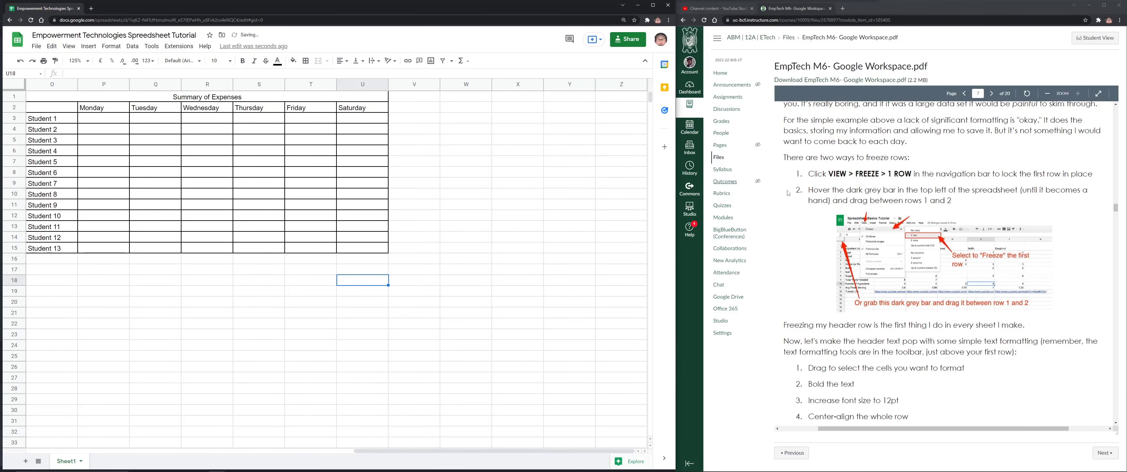
pyautogui.scroll(-4, 842, 221)
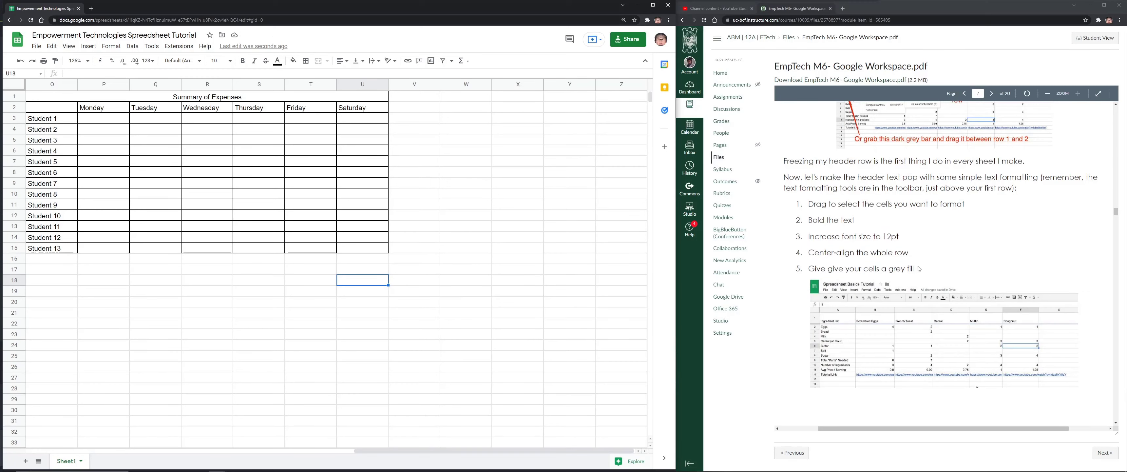
# Highlight the PDF's header formatting steps one by one while reading
pyautogui.moveTo(917, 269); pyautogui.dragTo(970, 205)
pyautogui.click(902, 229)
pyautogui.moveTo(869, 233); pyautogui.dragTo(807, 220)
pyautogui.click(908, 237)
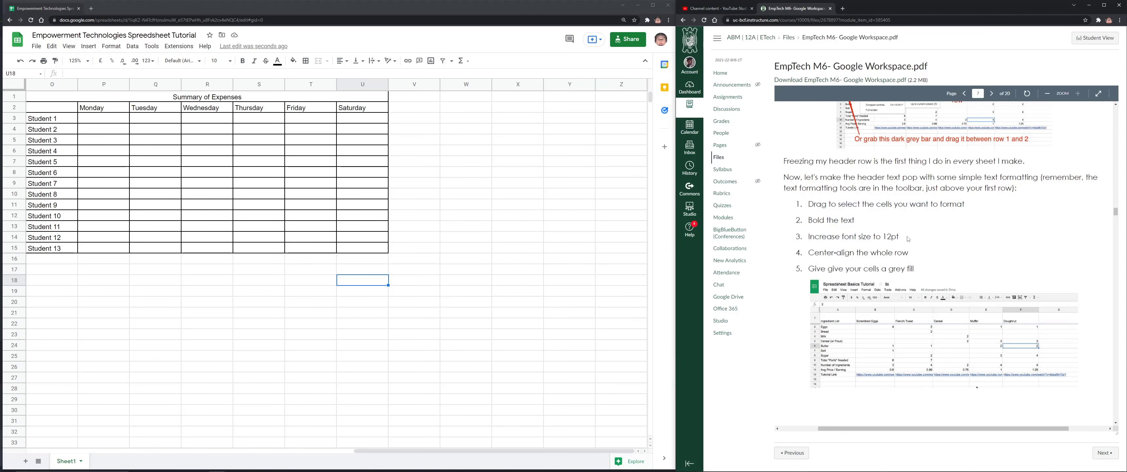
pyautogui.moveTo(907, 238); pyautogui.dragTo(797, 237)
pyautogui.click(935, 258)
pyautogui.moveTo(921, 268); pyautogui.dragTo(814, 254)
pyautogui.click(957, 270)
# Scroll further down the PDF, highlighting the 'Format as $' instruction
pyautogui.scroll(-1, 969, 274)
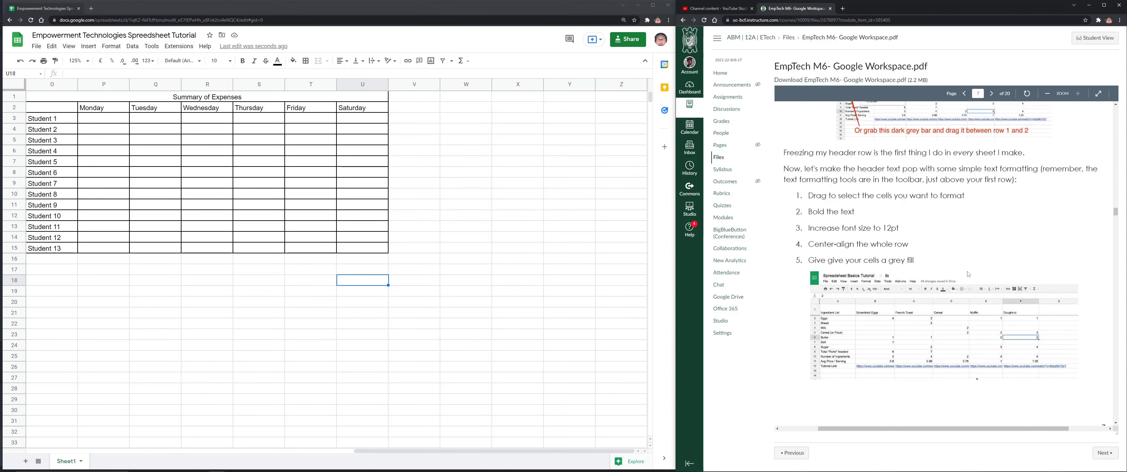
pyautogui.scroll(-5, 969, 274)
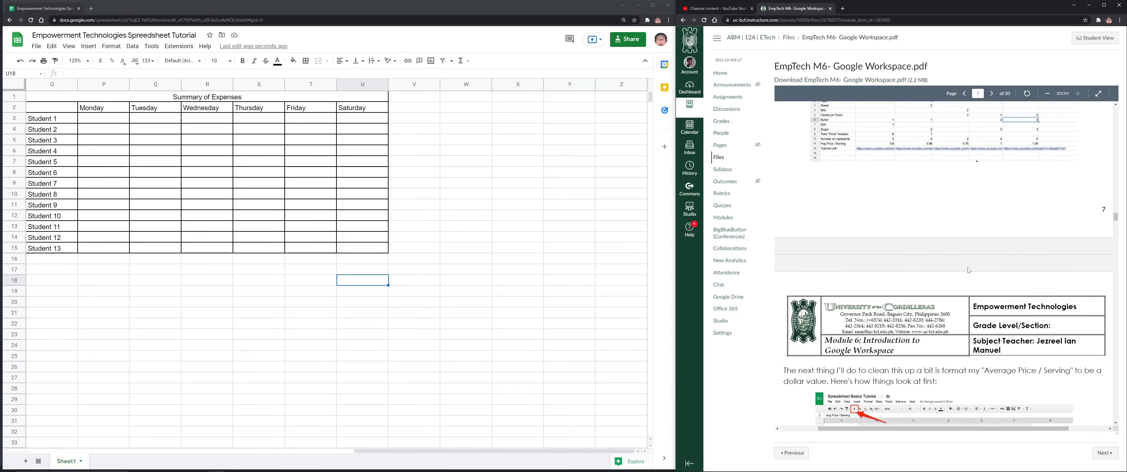
pyautogui.scroll(-2, 969, 270)
pyautogui.scroll(-1, 969, 270)
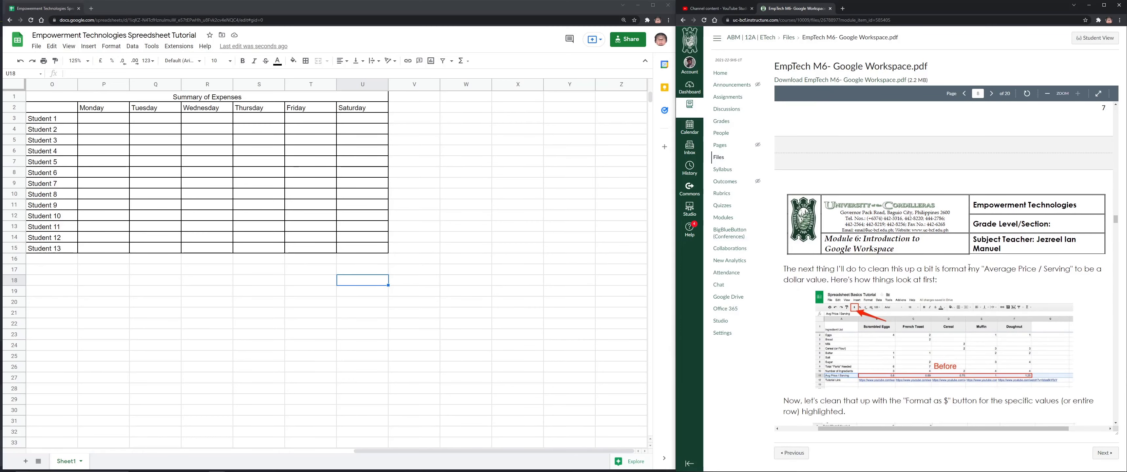
pyautogui.scroll(-2, 969, 267)
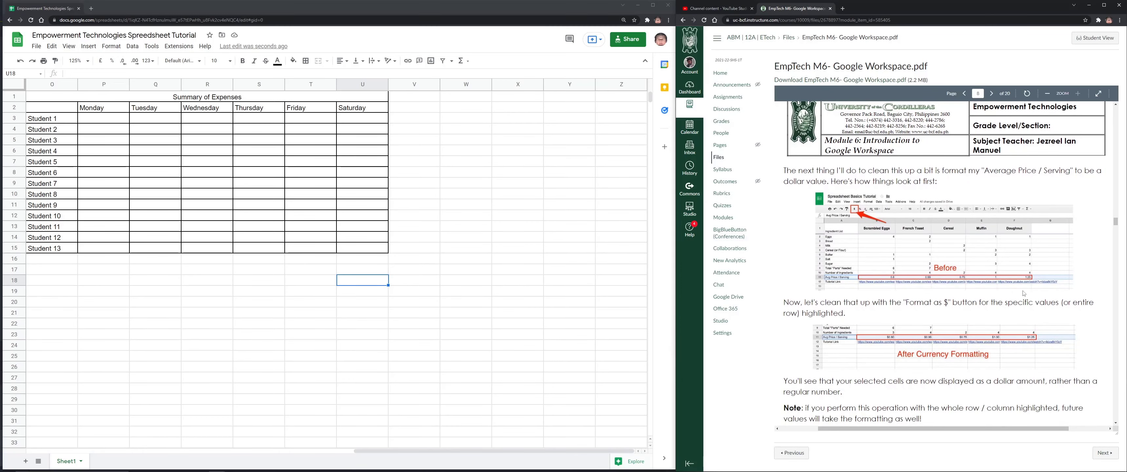
pyautogui.moveTo(905, 301); pyautogui.dragTo(952, 302)
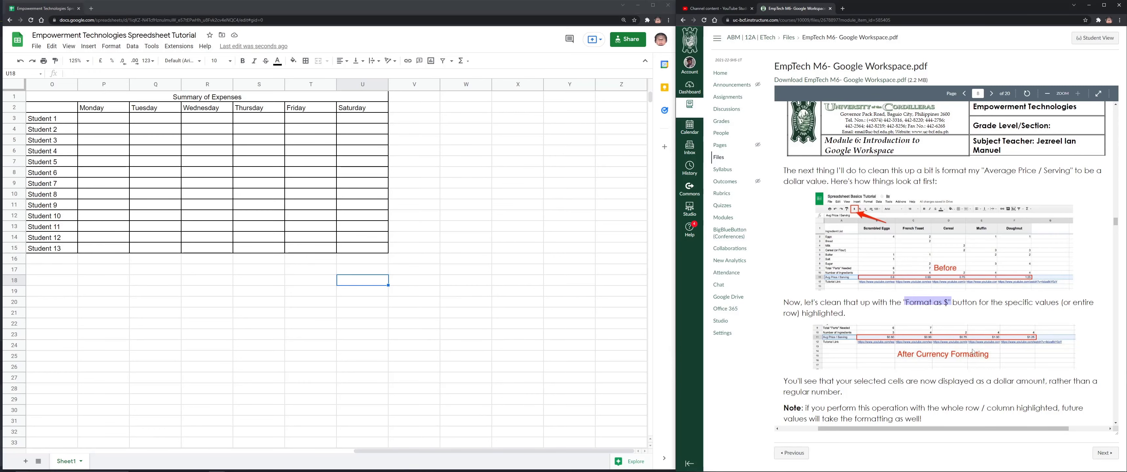
pyautogui.scroll(-5, 972, 351)
pyautogui.scroll(3, 964, 271)
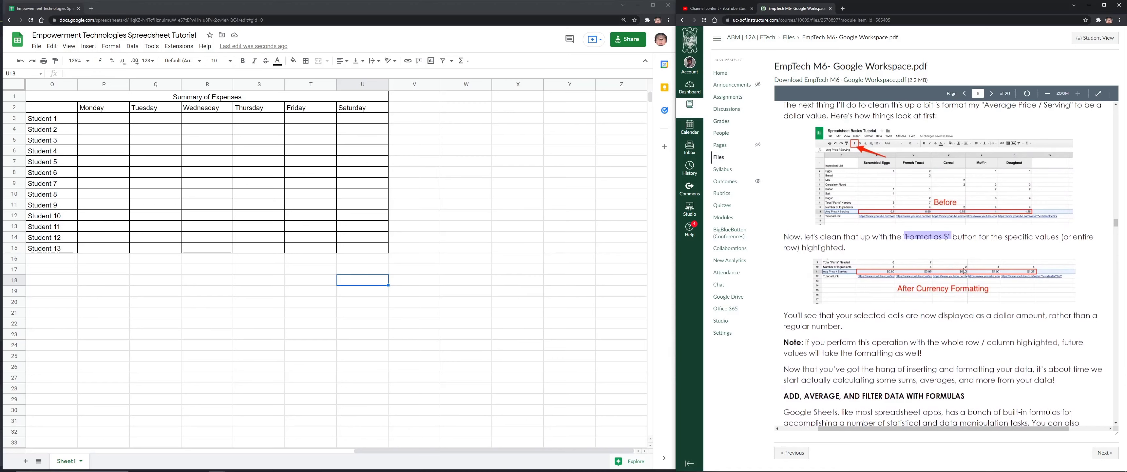
pyautogui.scroll(2, 964, 270)
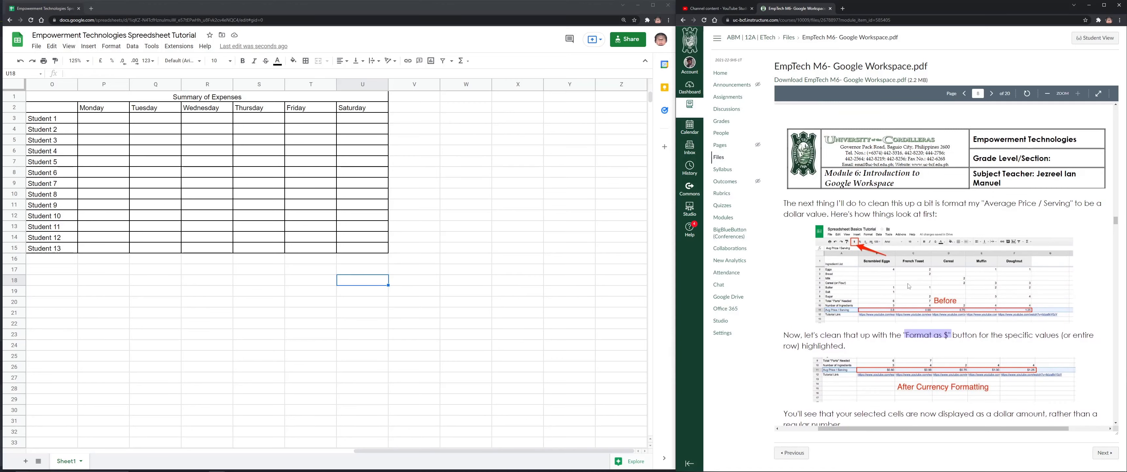
pyautogui.scroll(-5, 859, 275)
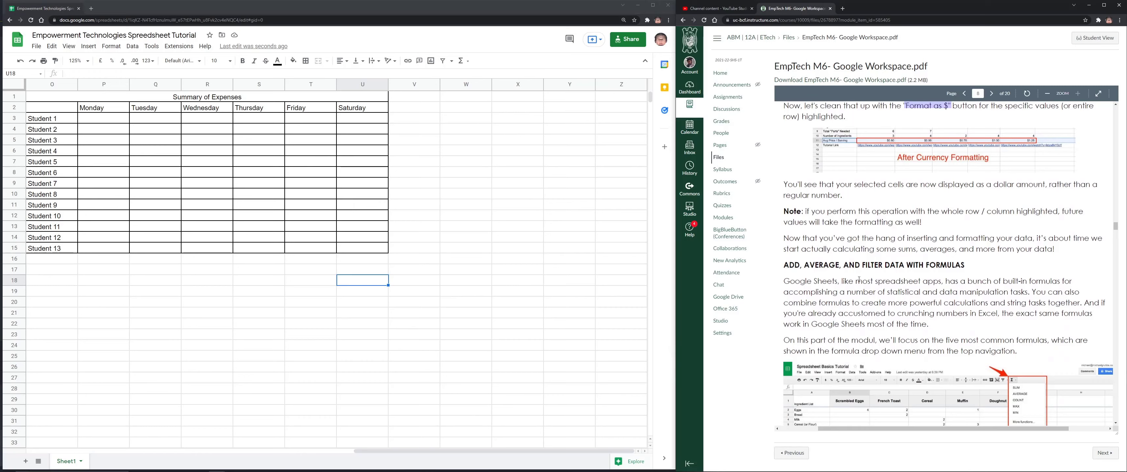
pyautogui.scroll(-1, 858, 280)
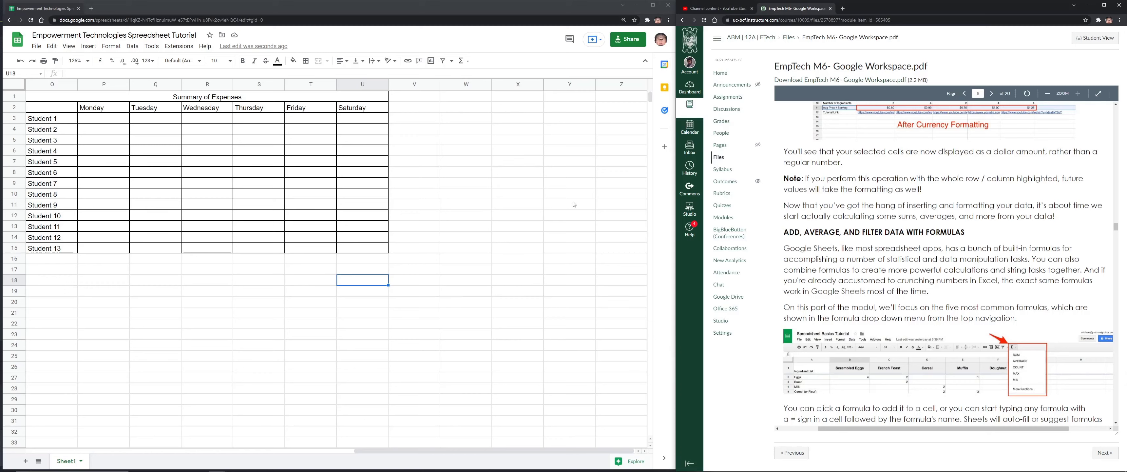
# Select the empty column beside the table and scroll the PDF to the basic formulas list
pyautogui.click(414, 117)
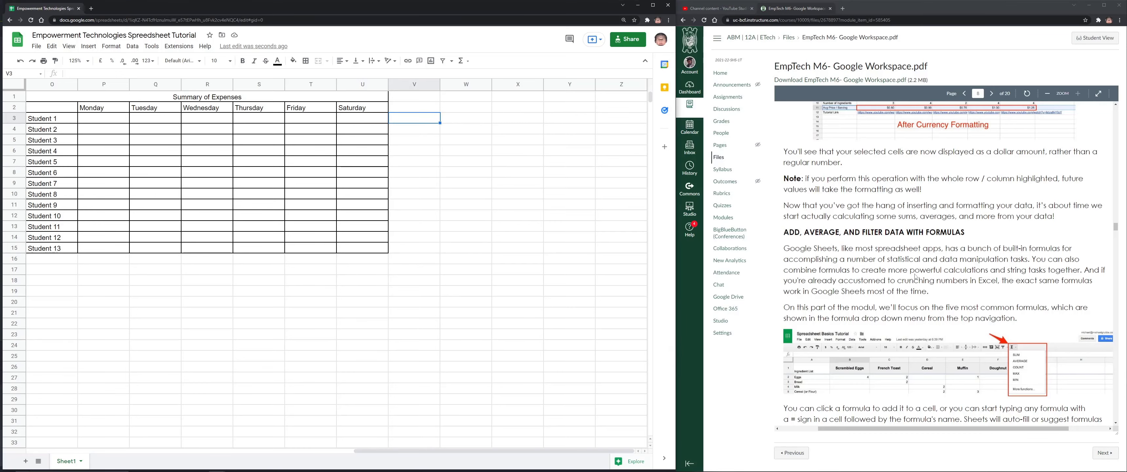
pyautogui.scroll(-4, 927, 273)
pyautogui.scroll(-3, 927, 273)
pyautogui.scroll(8, 858, 245)
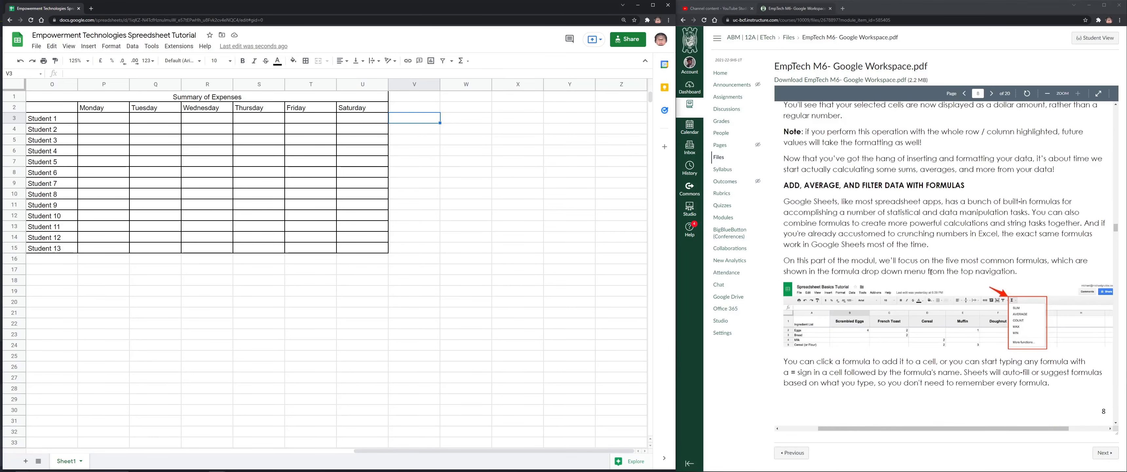
pyautogui.scroll(-12, 857, 245)
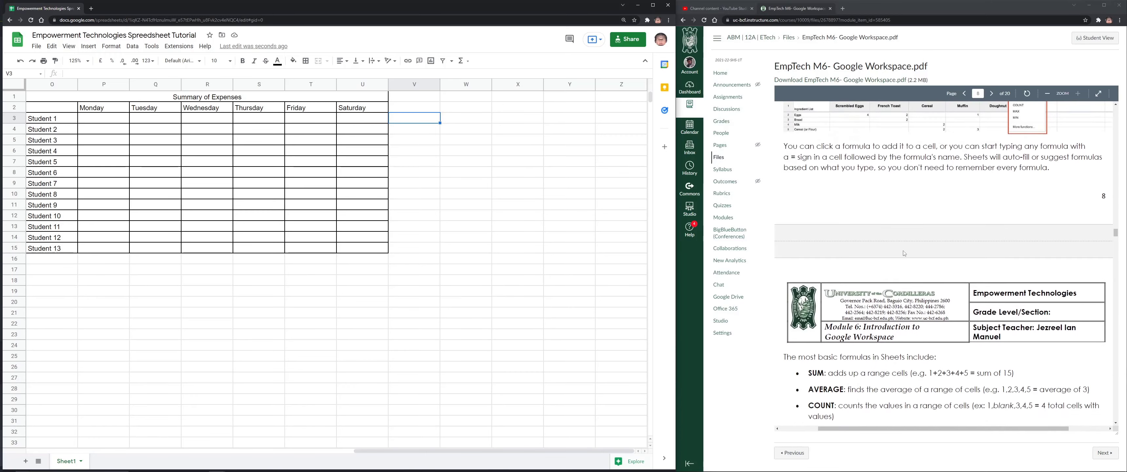
pyautogui.scroll(-1, 916, 284)
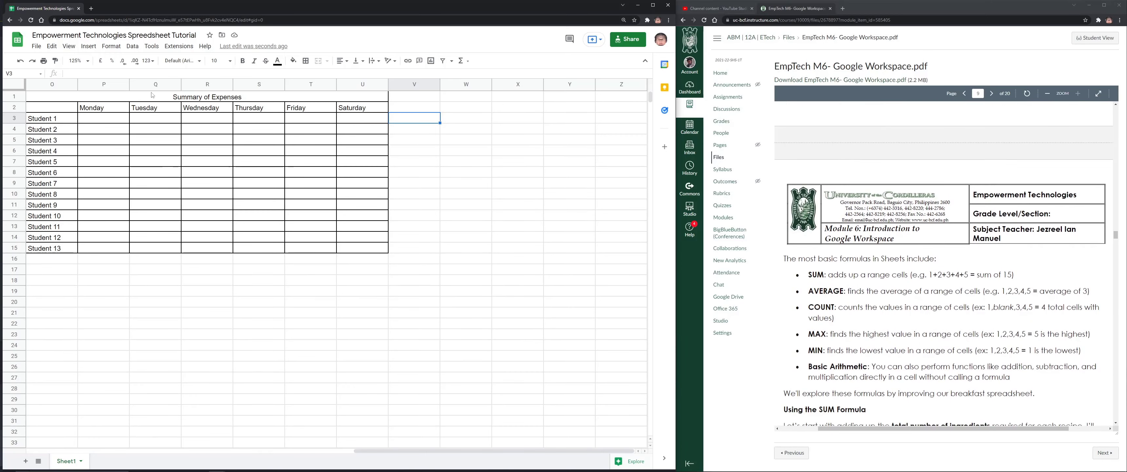
# Enter the heading 'Total Expenses' in cell V2
pyautogui.click(421, 108)
pyautogui.write('Toital')
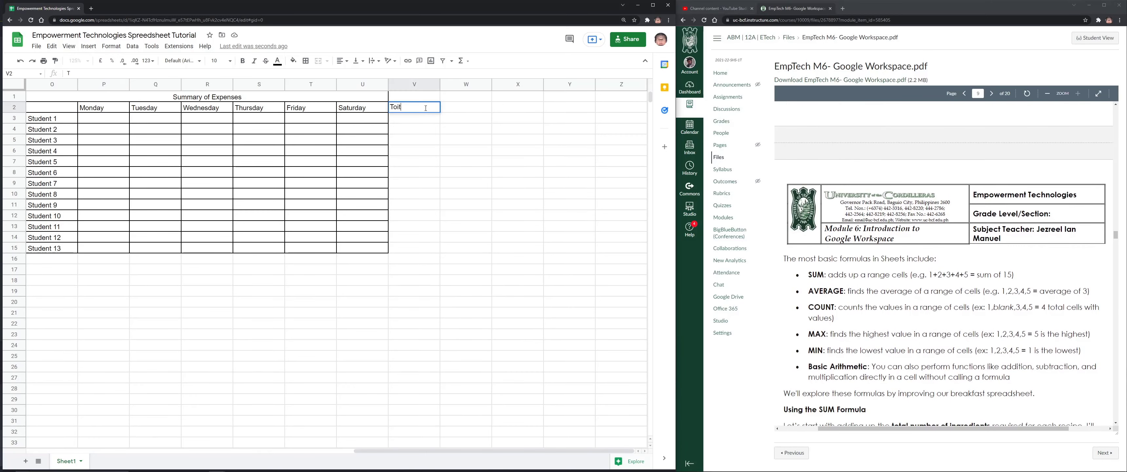
pyautogui.press('BackSpace')
pyautogui.write('tal Expenses')
pyautogui.press('Return')
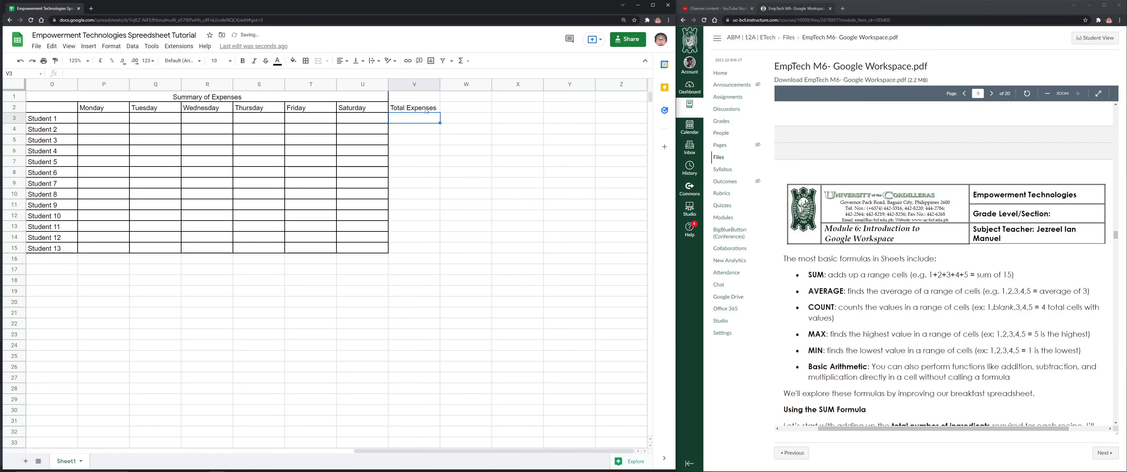
pyautogui.press('Up')
# Give V2:V15 all borders, then select the daily expense cells P3:U15
pyautogui.moveTo(416, 110); pyautogui.dragTo(416, 248)
pyautogui.click(307, 62)
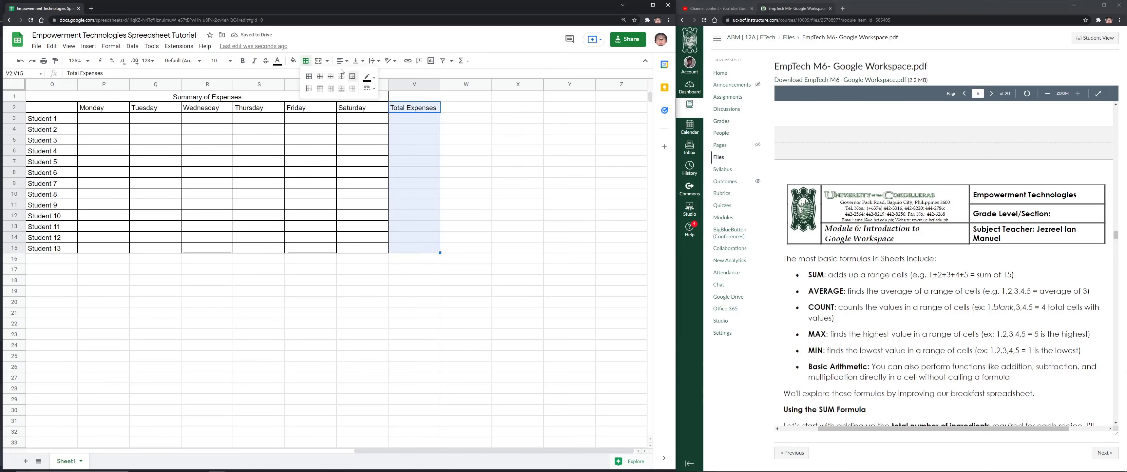
pyautogui.click(308, 76)
pyautogui.click(413, 129)
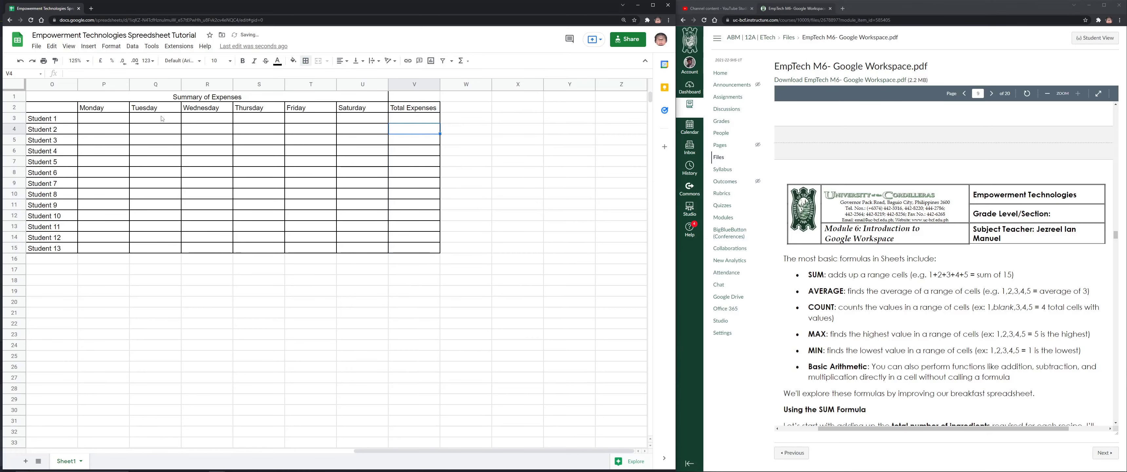
pyautogui.click(123, 119)
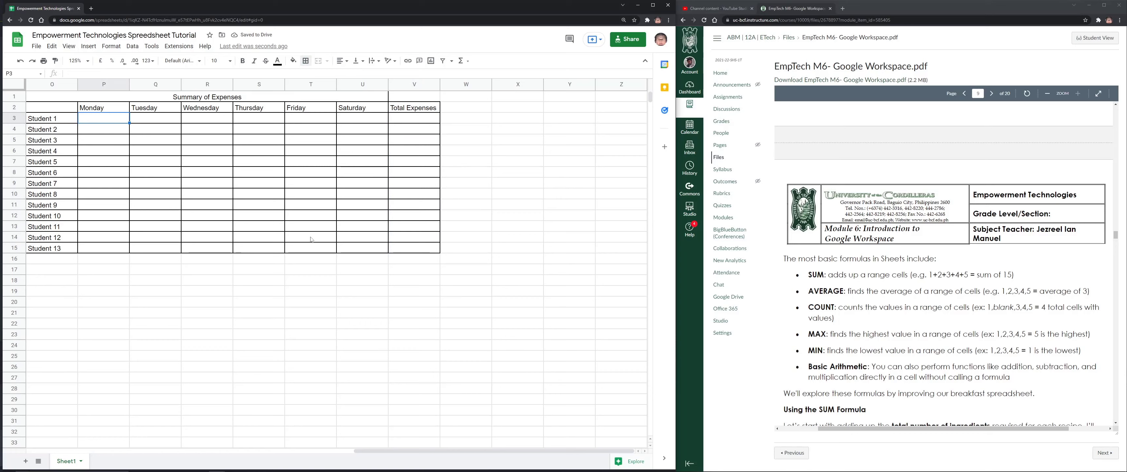
pyautogui.keyDown('shift'); pyautogui.click(374, 248); pyautogui.keyUp('shift')
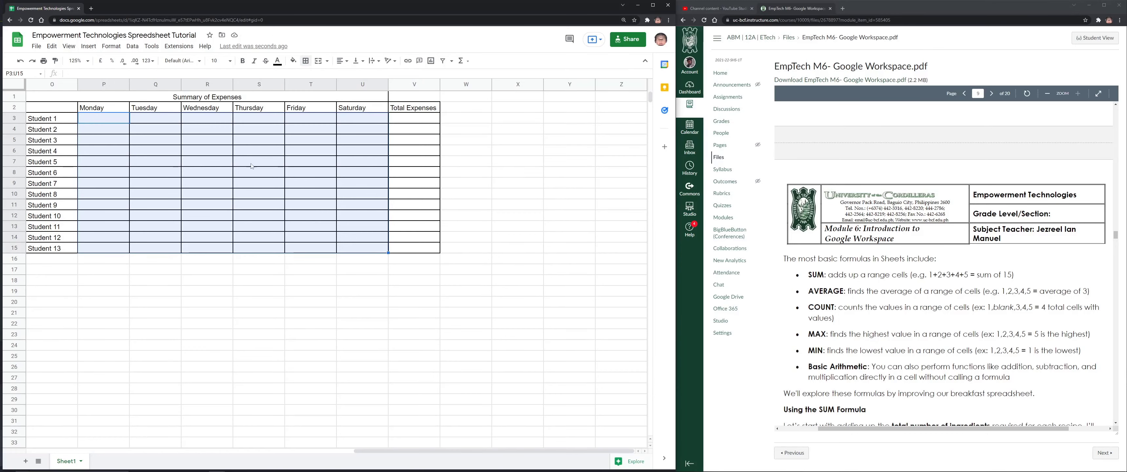
pyautogui.click(100, 60)
# Format the daily cells as Philippine Peso and enter Student 1's Monday–Thursday amounts 80, 50, 60, 80
pyautogui.click(152, 61)
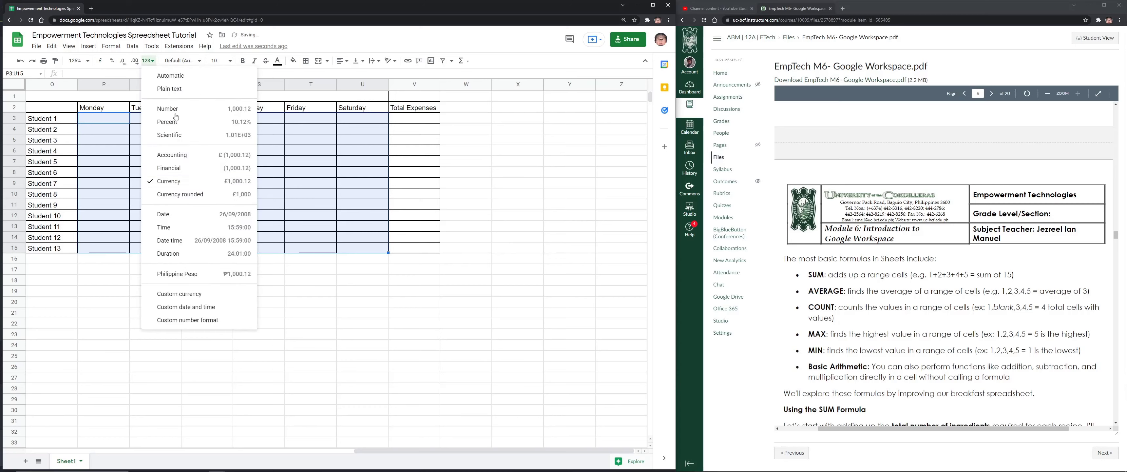
pyautogui.click(201, 283)
pyautogui.click(103, 117)
pyautogui.write('80')
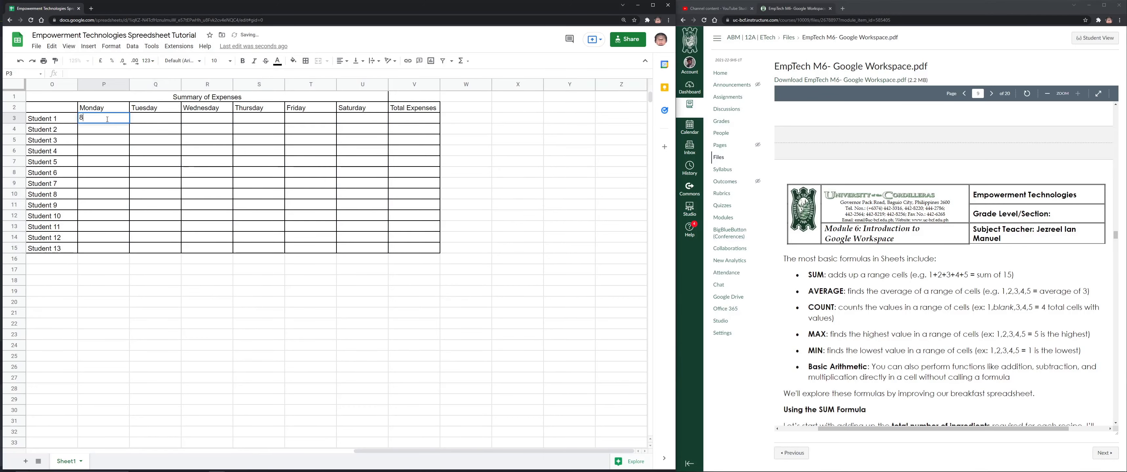
pyautogui.press('Tab')
pyautogui.write('50')
pyautogui.press('Tab')
pyautogui.write('60')
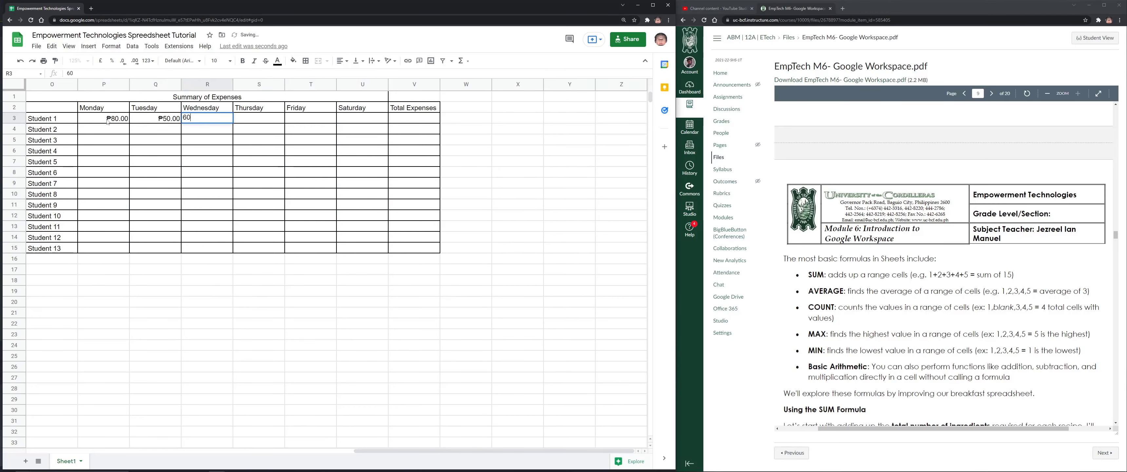
pyautogui.press('Tab')
pyautogui.write('80')
pyautogui.press('Tab')
# Enter Friday 90 and Saturday 70, then clear the stray 80 from Total Expenses V3
pyautogui.write('90')
pyautogui.press('Tab')
pyautogui.write('70')
pyautogui.press('Tab')
pyautogui.write('80')
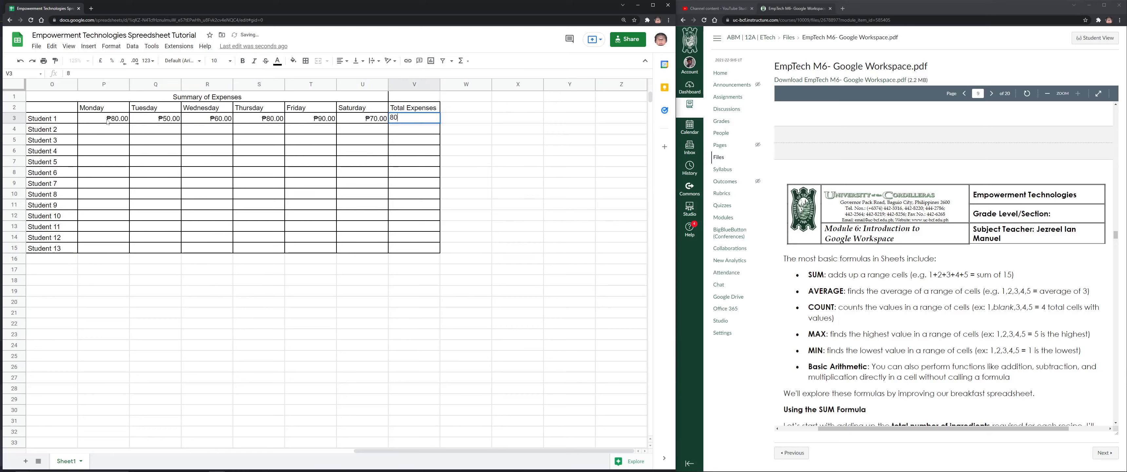
pyautogui.press('Tab')
pyautogui.click(427, 122)
pyautogui.press('Delete')
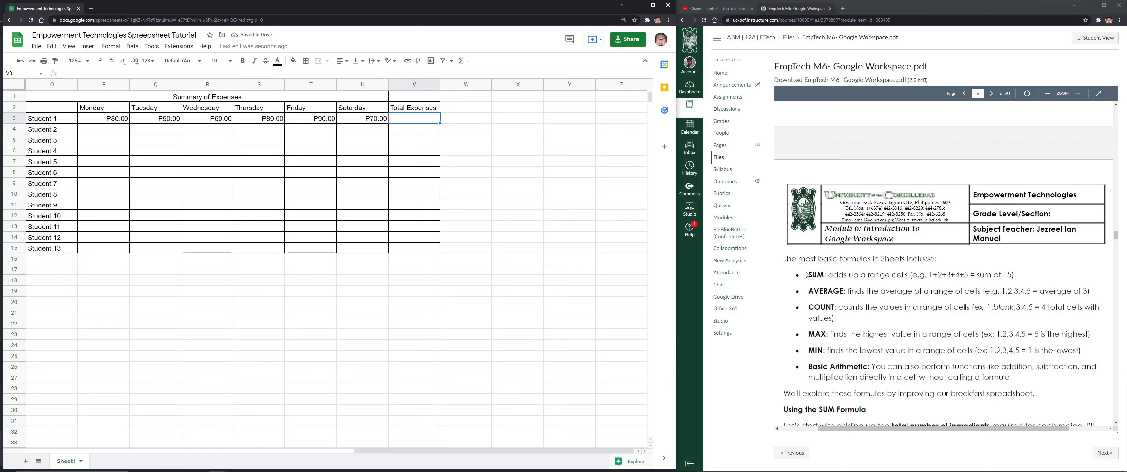
# Enter =P3+Q3+R3+S3+T3+U3 in V3 to total Student 1's Monday–Saturday expenses
pyautogui.moveTo(808, 275); pyautogui.dragTo(926, 275)
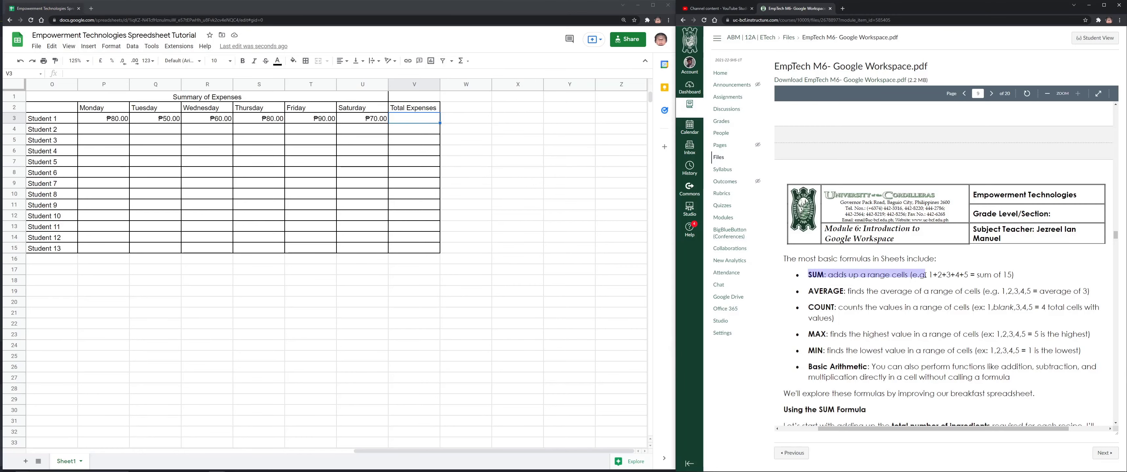
pyautogui.click(418, 121)
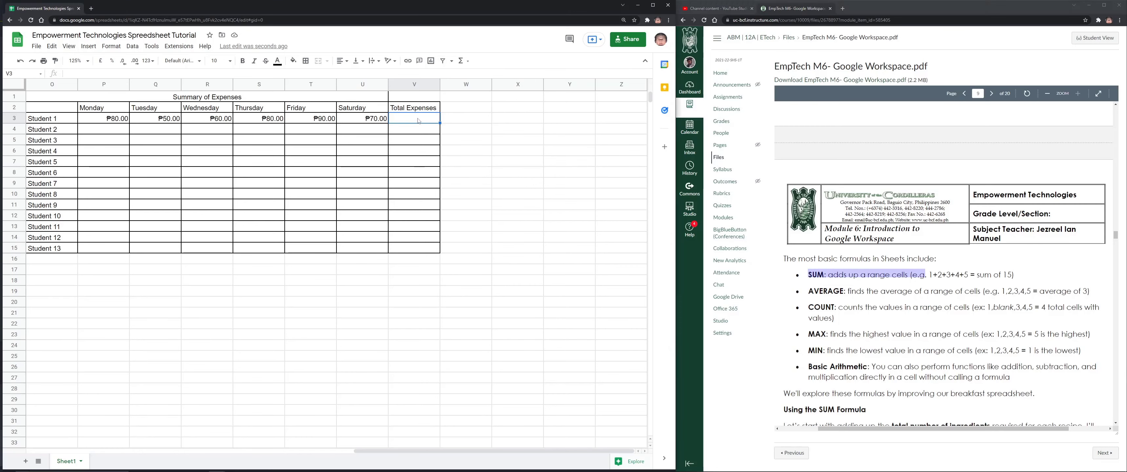
pyautogui.write('=')
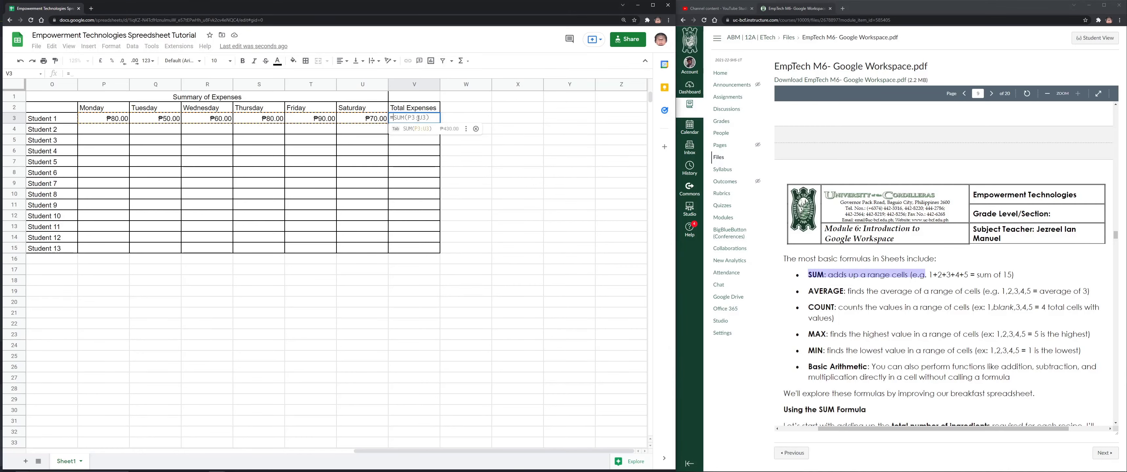
pyautogui.click(122, 120)
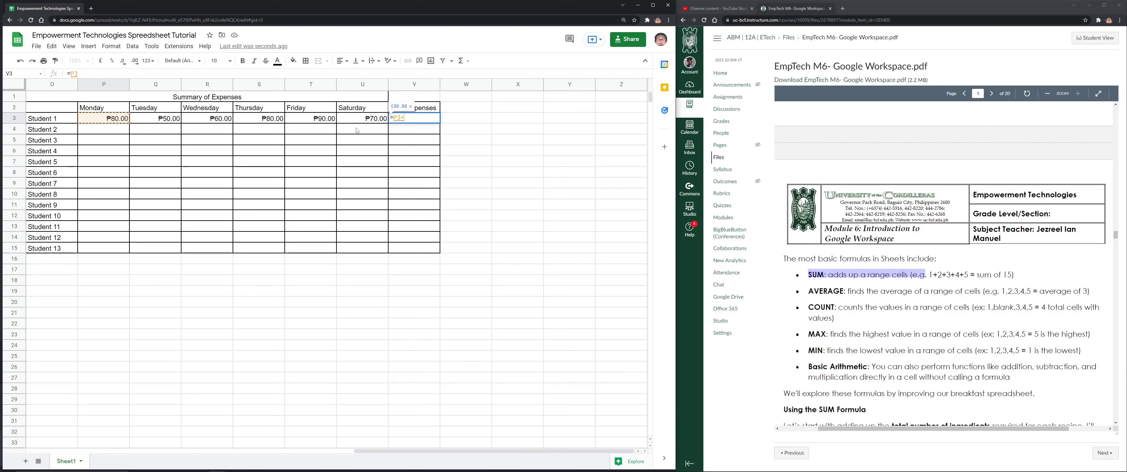
pyautogui.write('+')
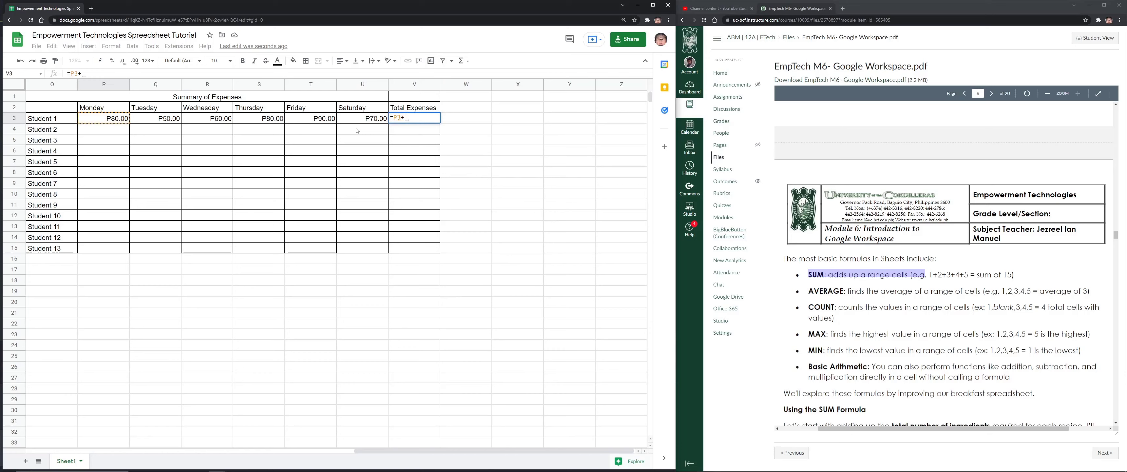
pyautogui.click(168, 120)
pyautogui.write('+')
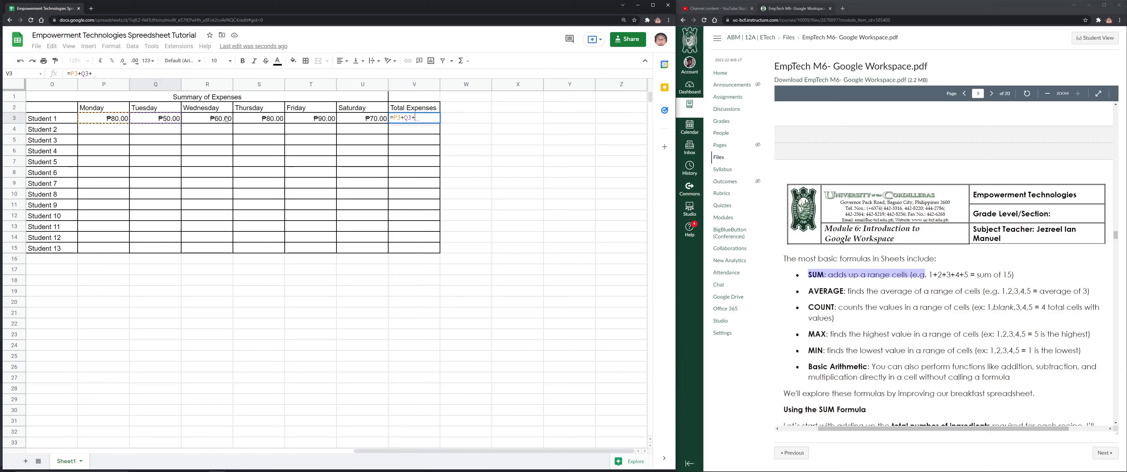
pyautogui.click(216, 122)
pyautogui.write('+')
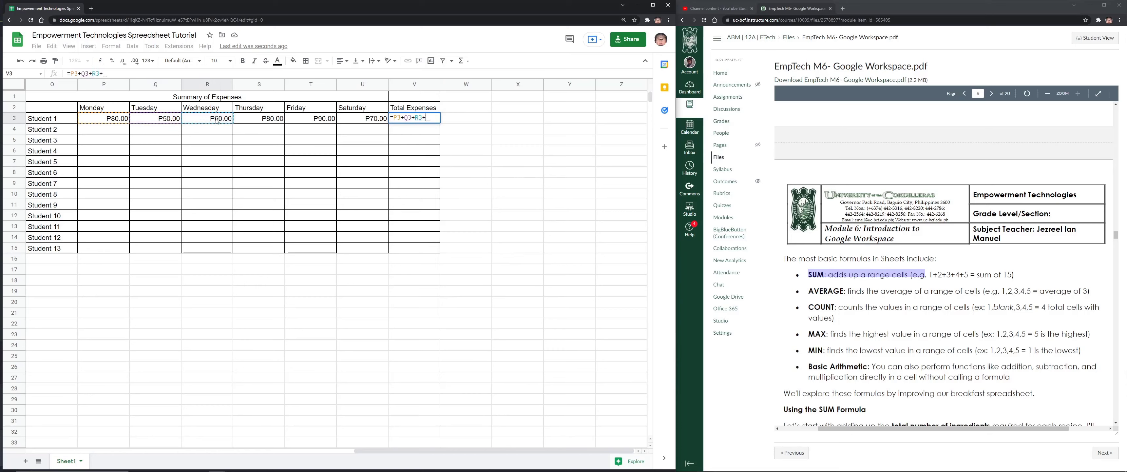
pyautogui.click(268, 121)
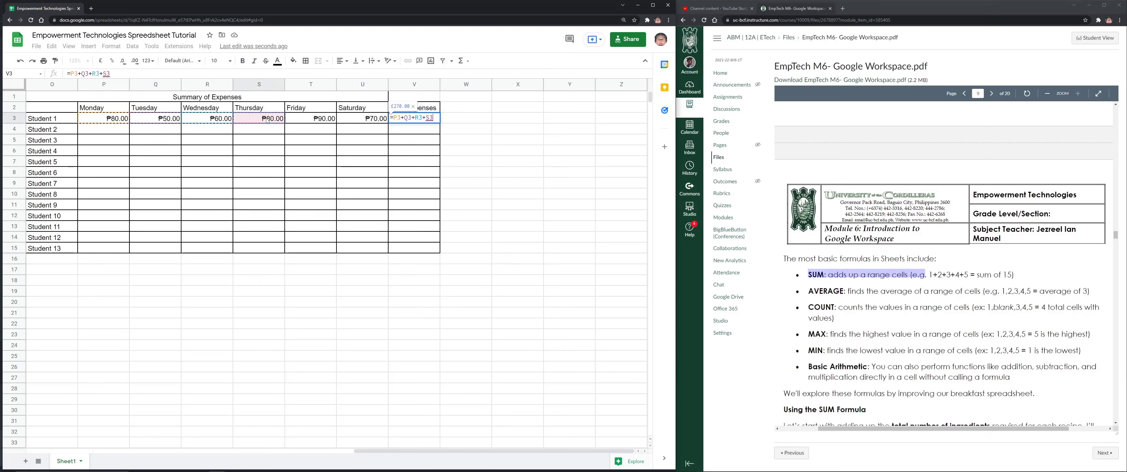
pyautogui.write('+')
pyautogui.click(312, 120)
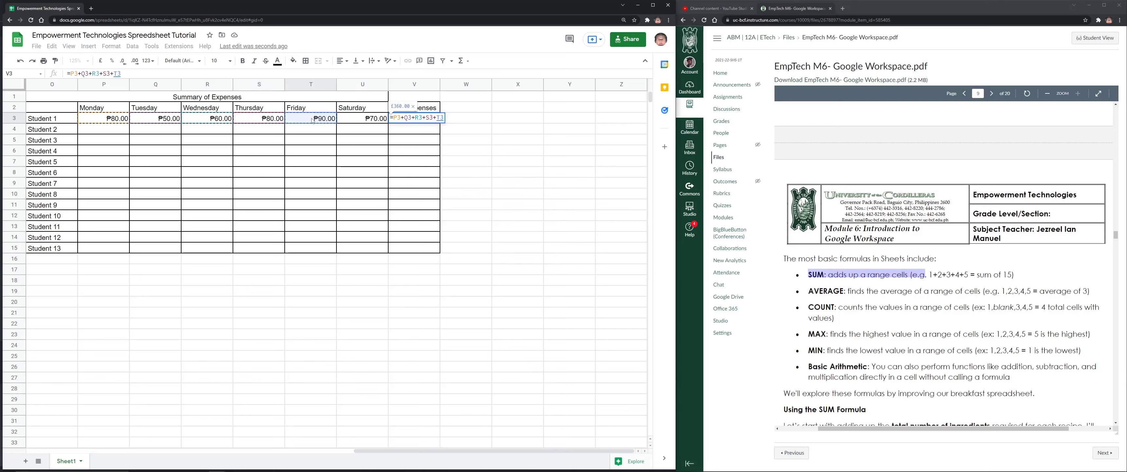
pyautogui.write('+')
pyautogui.click(356, 121)
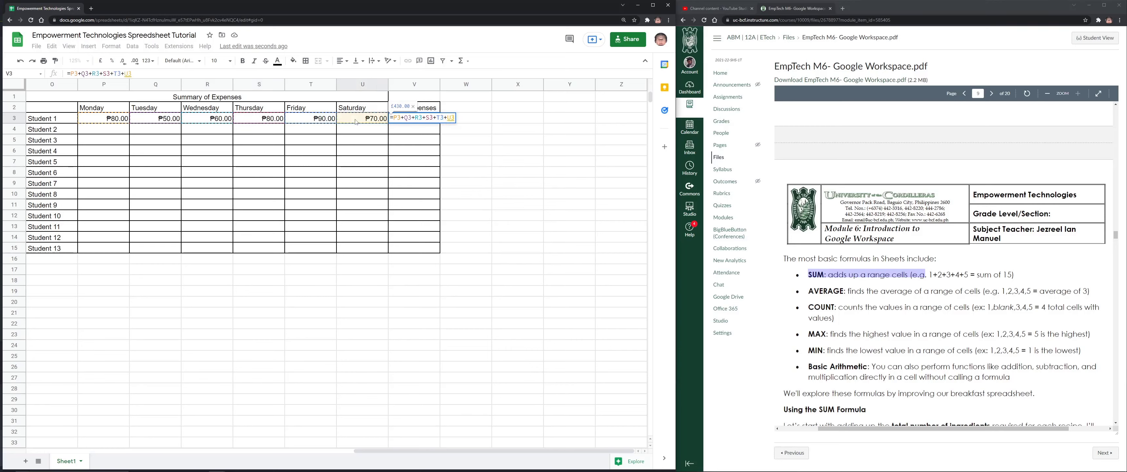
pyautogui.write('+')
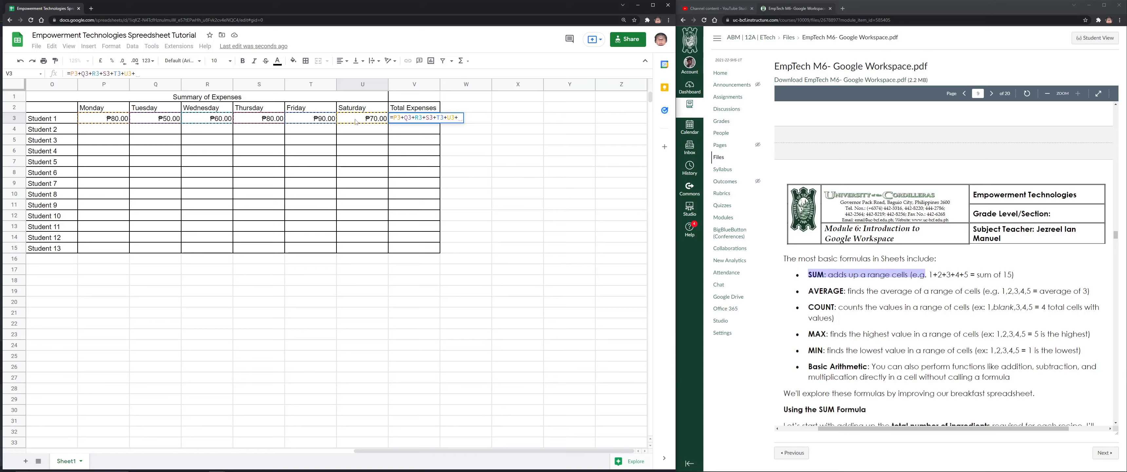
pyautogui.press('BackSpace')
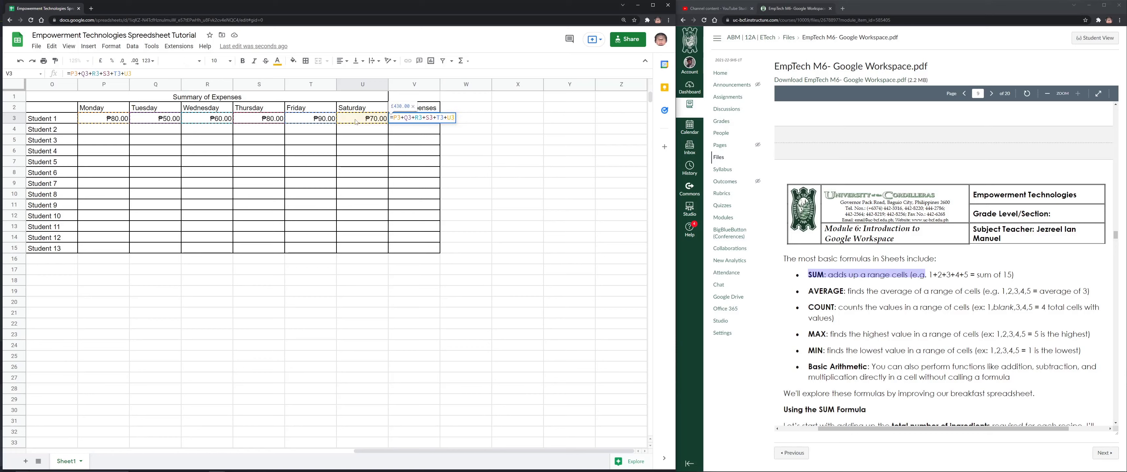
pyautogui.press('Return')
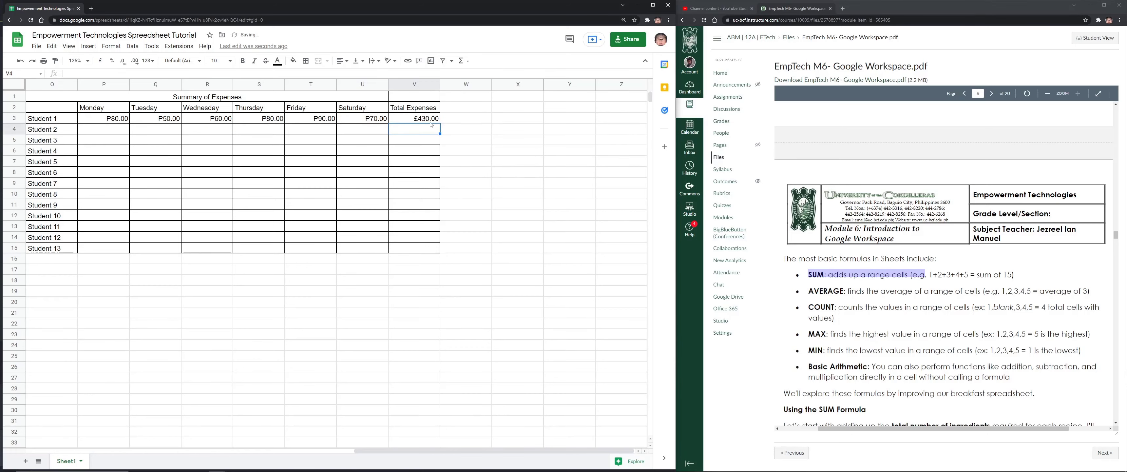
pyautogui.press('Up')
# Format the total in Philippine Peso so it shows ₱430.00
pyautogui.click(148, 60)
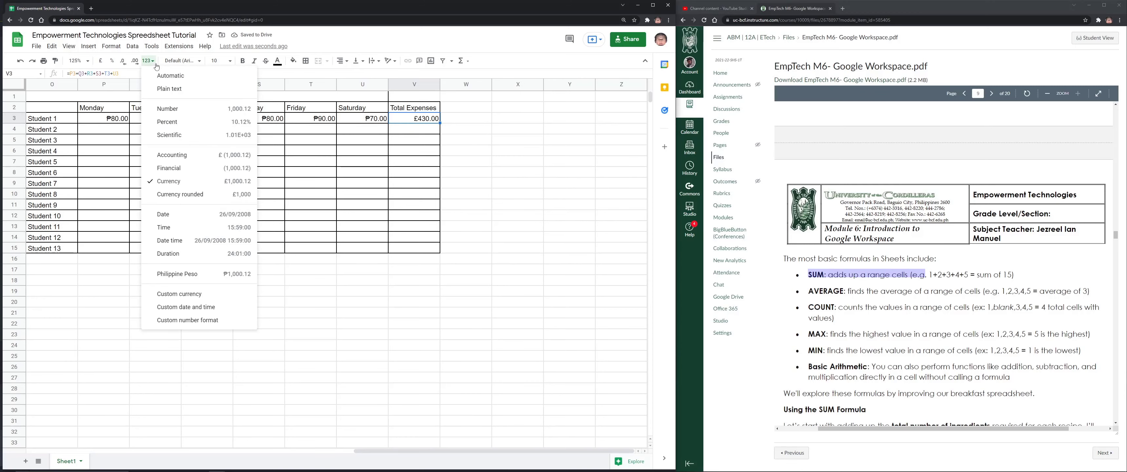
pyautogui.click(175, 271)
pyautogui.click(107, 118)
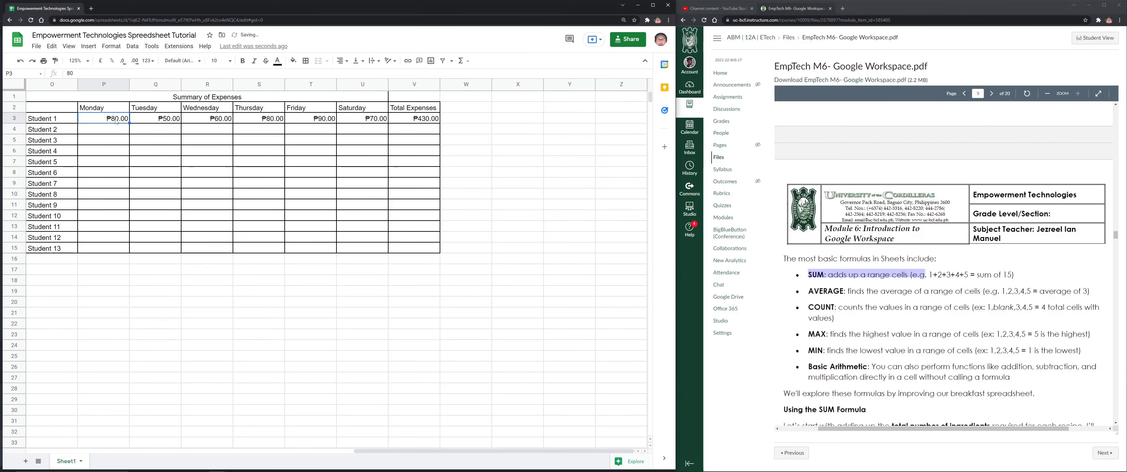
# Zoom the sheet view to 150%
pyautogui.click(78, 60)
pyautogui.click(83, 145)
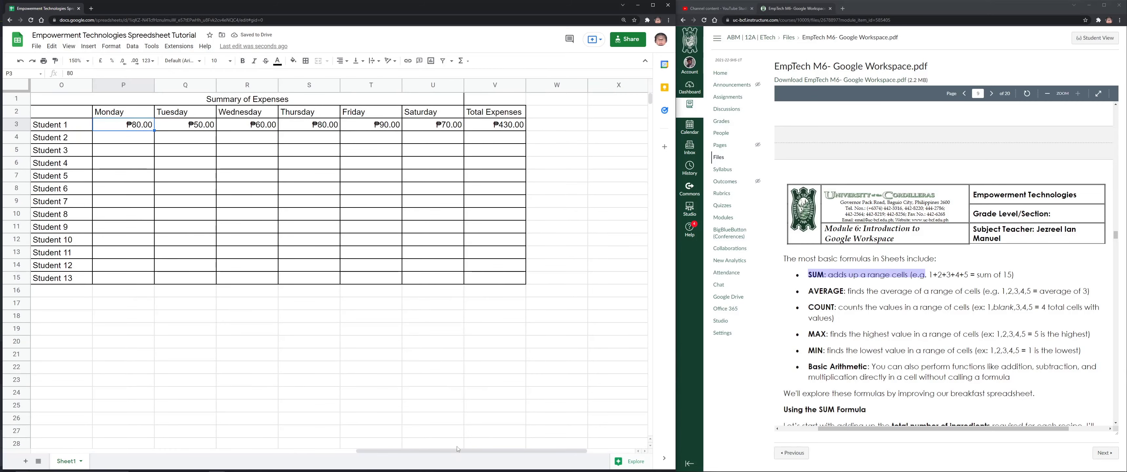
pyautogui.moveTo(442, 451)
pyautogui.mouseDown()
pyautogui.moveTo(399, 451)
pyautogui.moveTo(442, 447)
pyautogui.mouseUp()
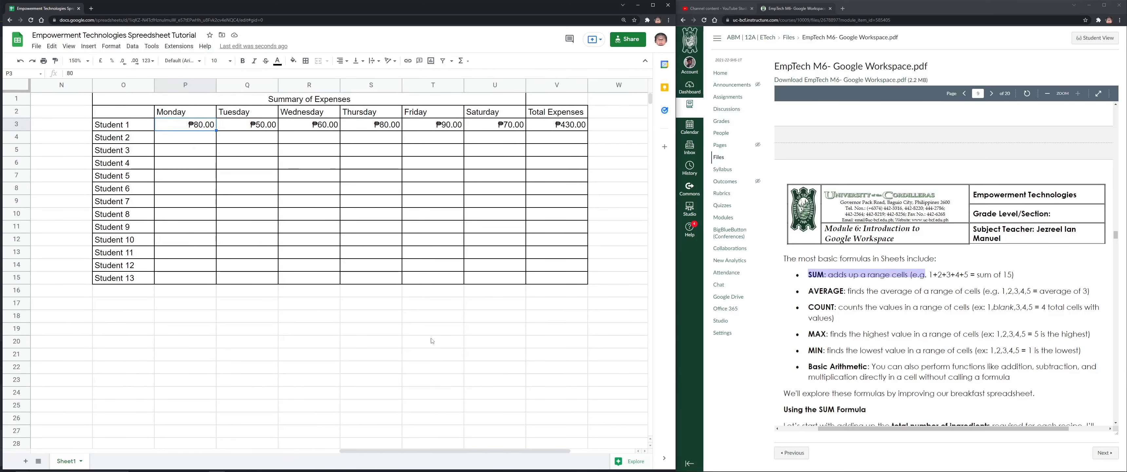
# Add an 'Average' heading in W2 and put borders on the Average column down to row 15
pyautogui.click(619, 115)
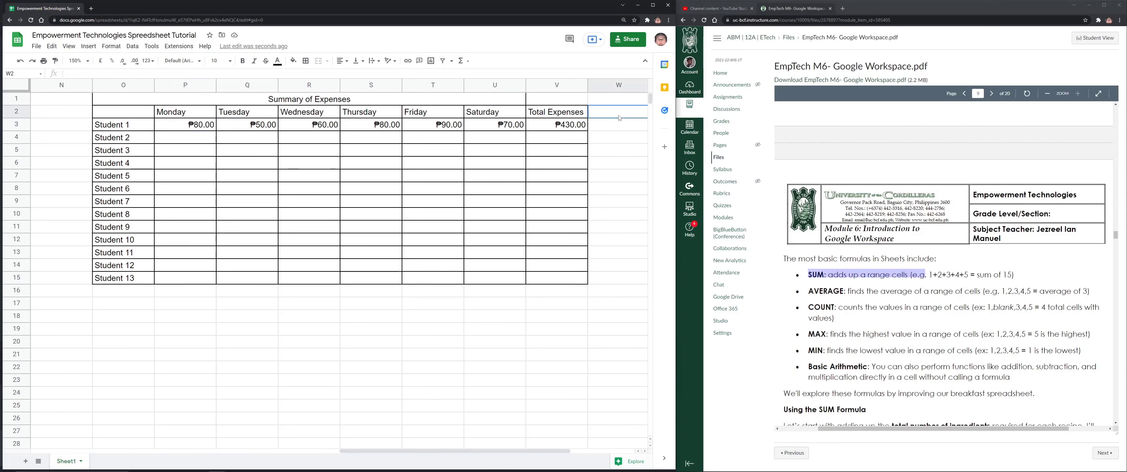
pyautogui.write('Avergage')
pyautogui.press('BackSpace')
pyautogui.press('BackSpace')
pyautogui.press('BackSpace')
pyautogui.press('BackSpace')
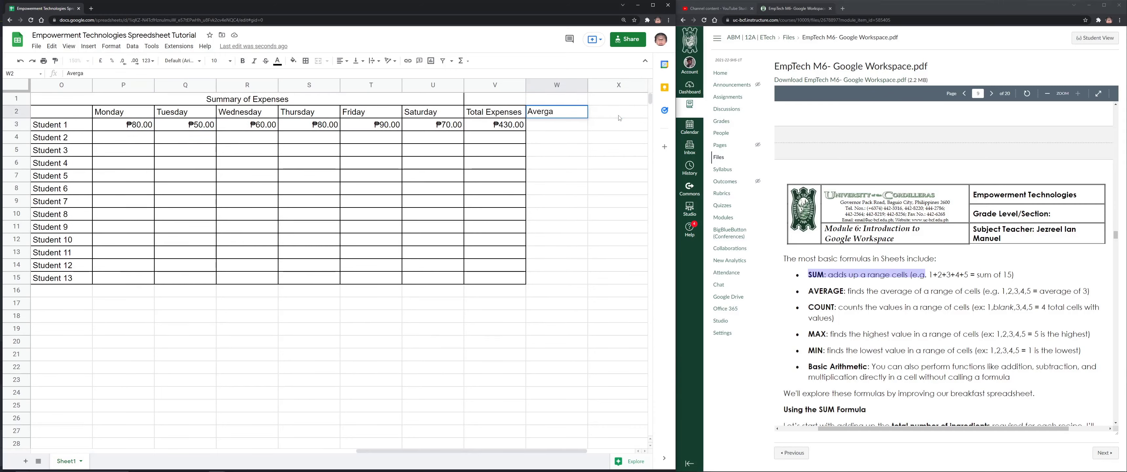
pyautogui.write('age')
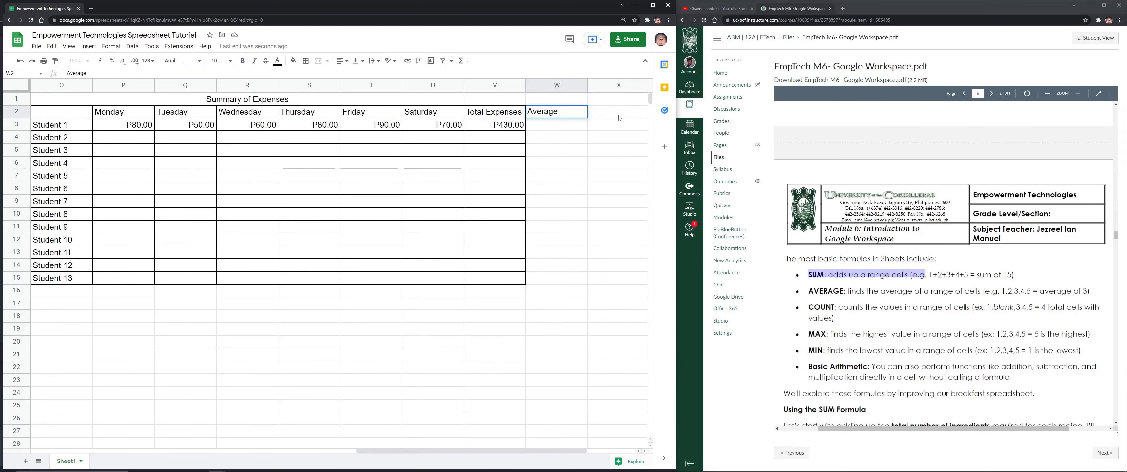
pyautogui.click(625, 168)
pyautogui.click(542, 111)
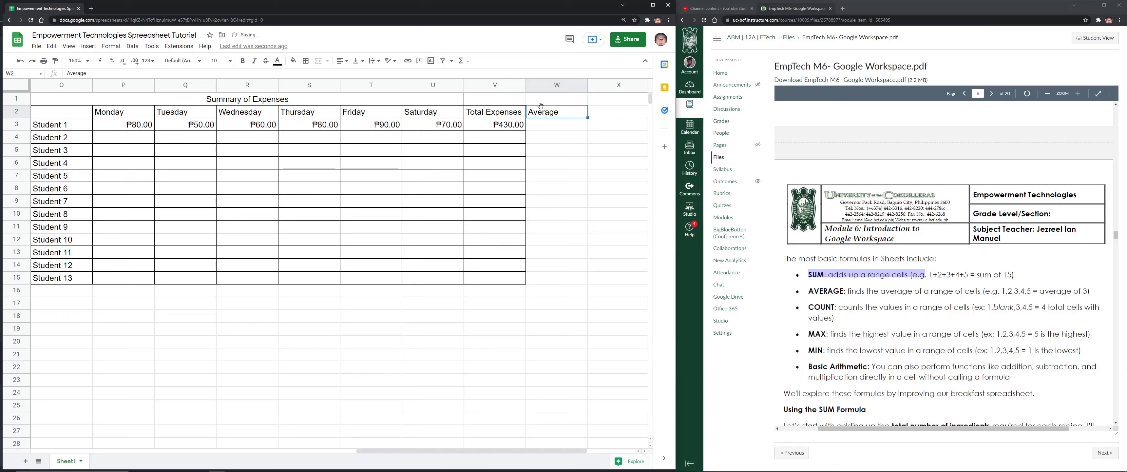
pyautogui.moveTo(562, 295); pyautogui.dragTo(559, 277)
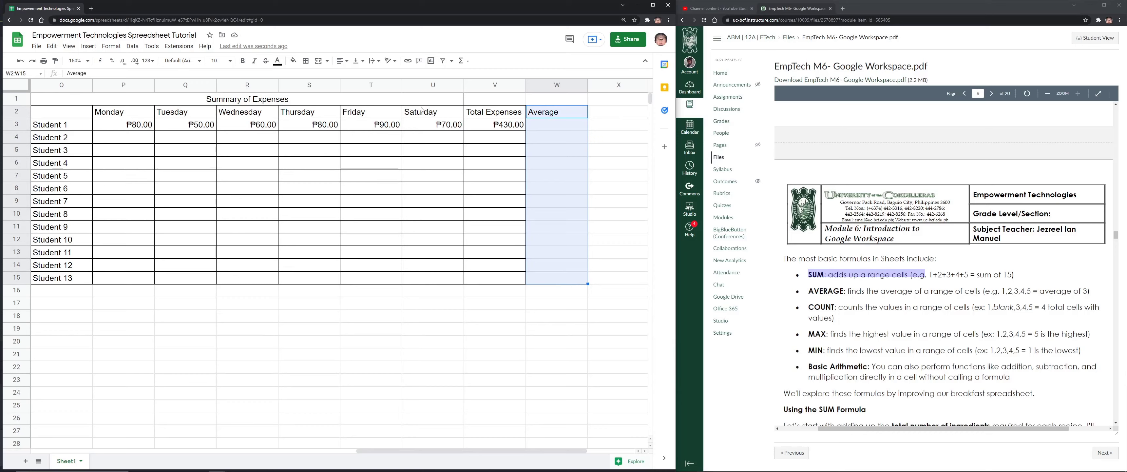
pyautogui.click(305, 60)
pyautogui.click(306, 77)
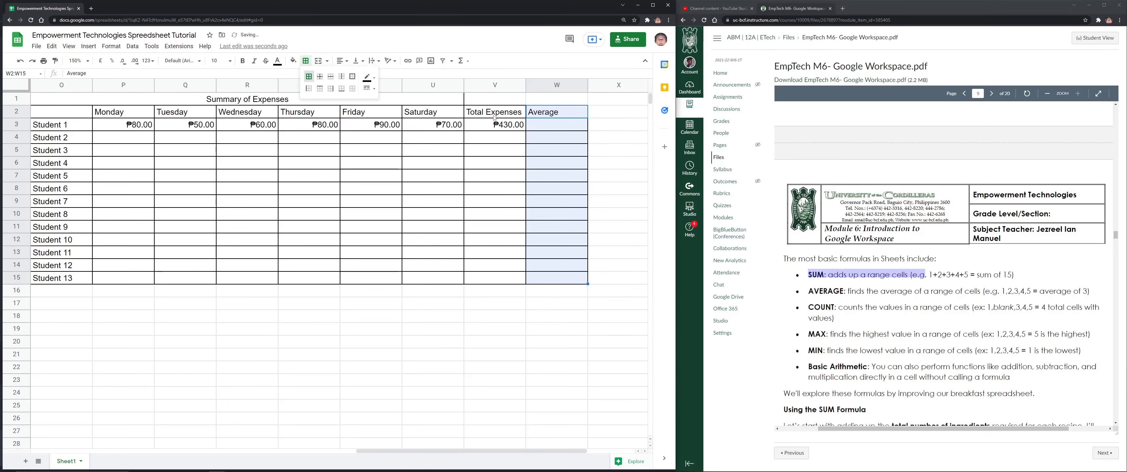
# Enter =V3/6 in W3 for Student 1's average of ₱71.67, then review the formula
pyautogui.click(555, 131)
pyautogui.write('=')
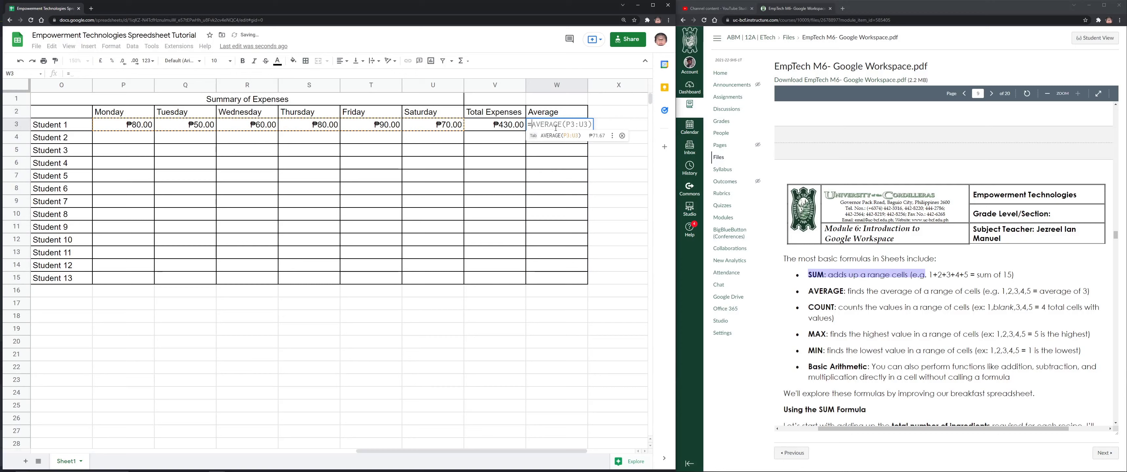
pyautogui.click(508, 125)
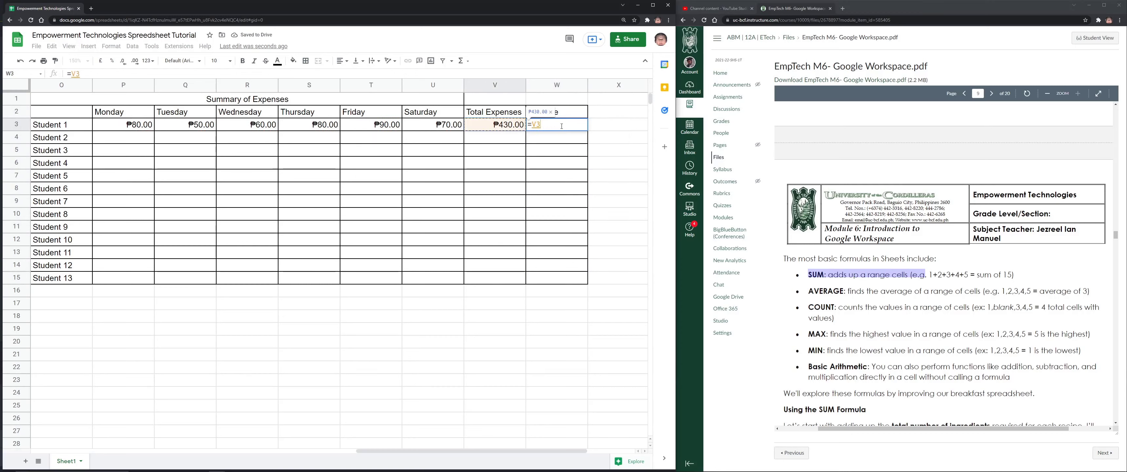
pyautogui.write('/')
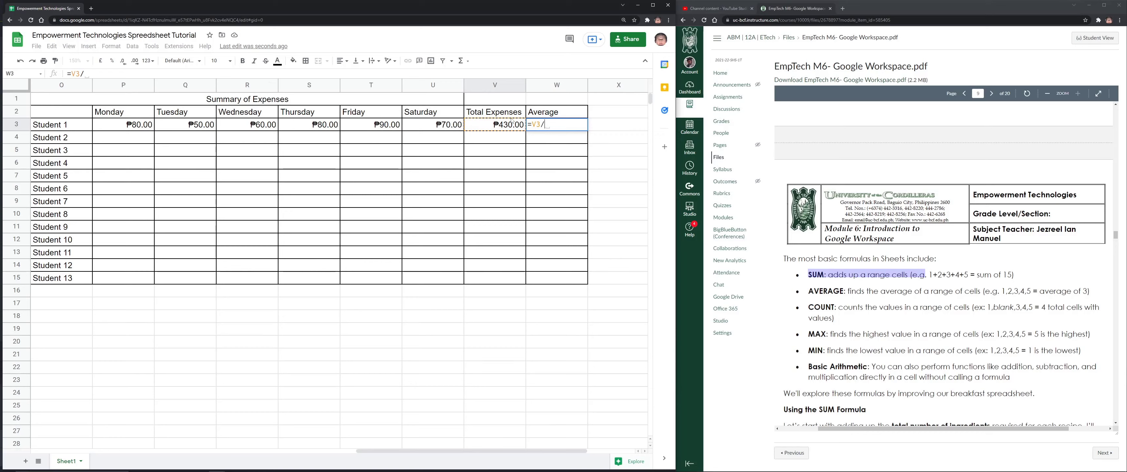
pyautogui.write('6')
pyautogui.press('Return')
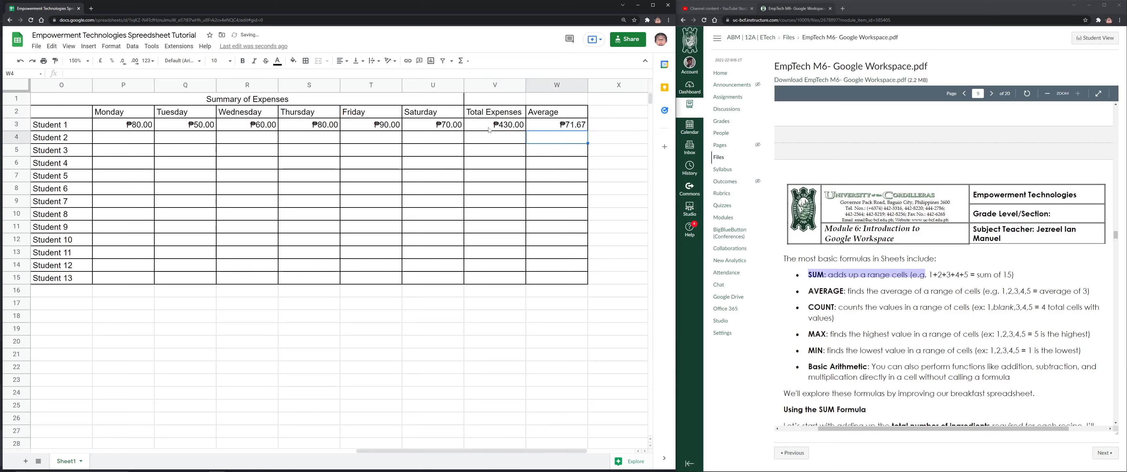
pyautogui.click(568, 130)
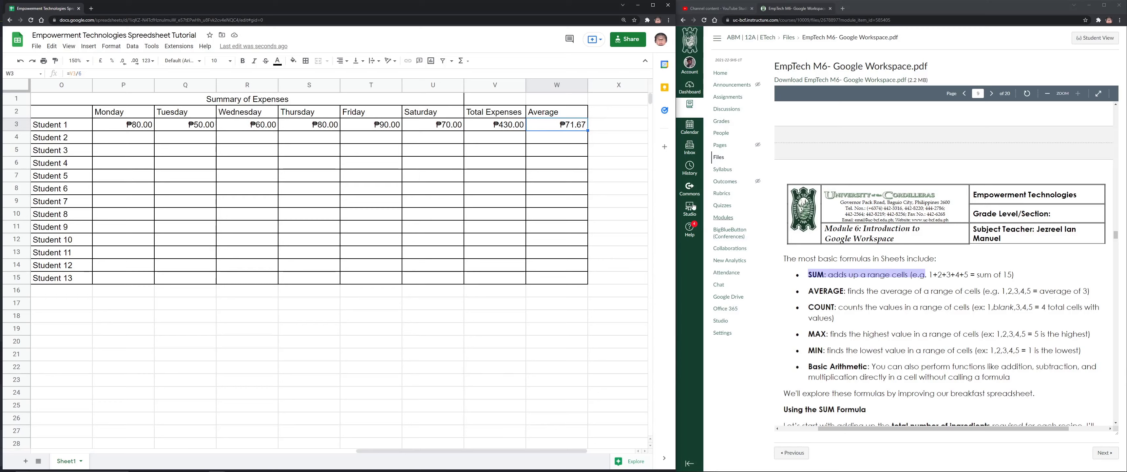
pyautogui.press('Down')
pyautogui.press('Down')
pyautogui.press('Down')
pyautogui.click(572, 128)
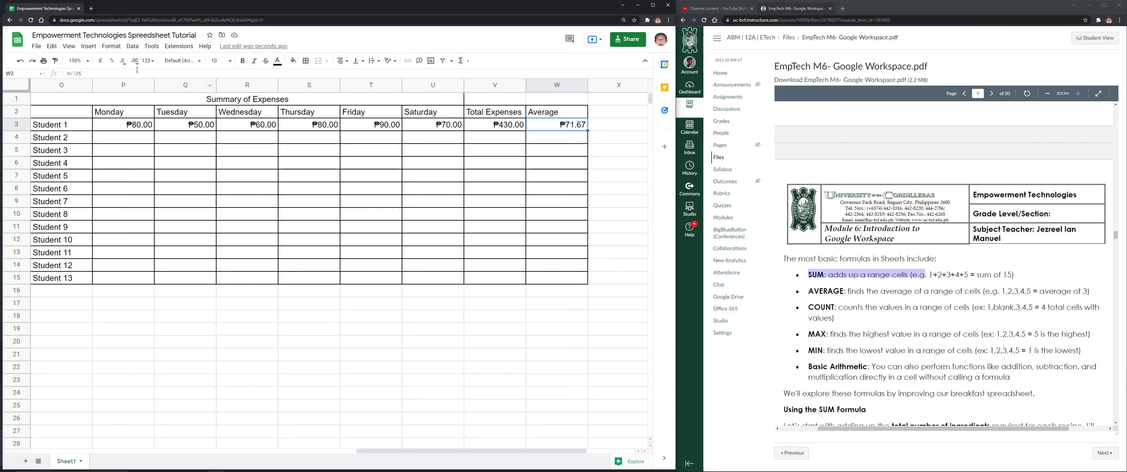
pyautogui.doubleClick(568, 127)
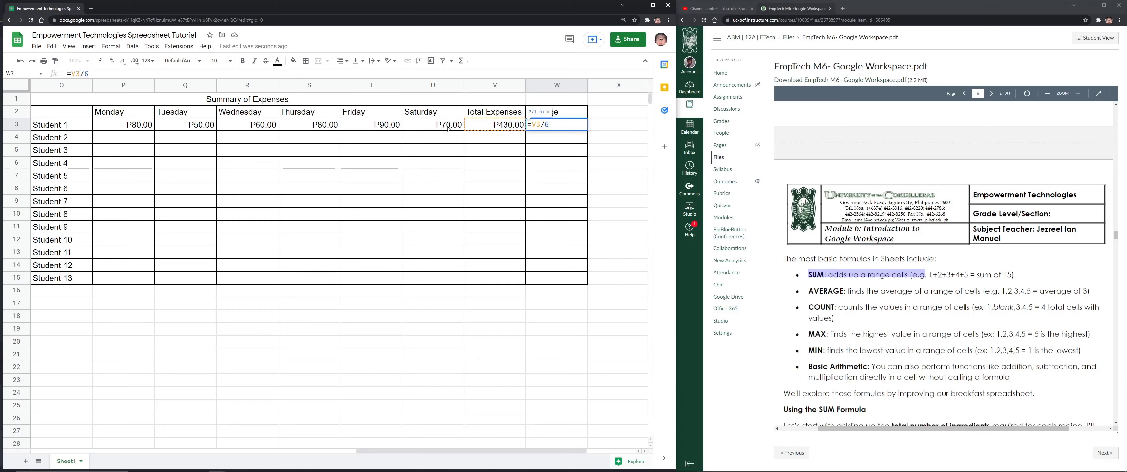
pyautogui.press('Return')
pyautogui.click(613, 117)
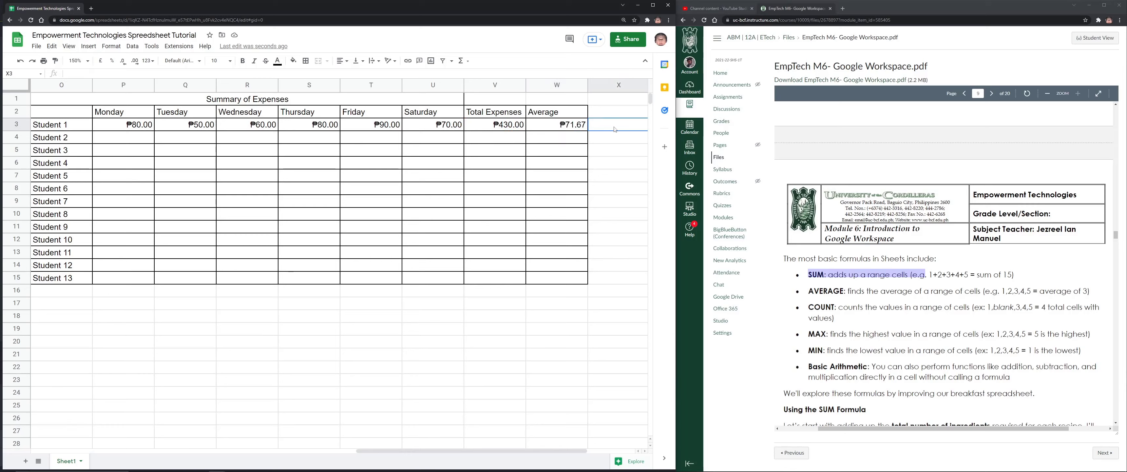
# Add a 'COUNT' heading in X2 and enter =COUNT(P3:U3) in X3, giving 6
pyautogui.write('COUNT')
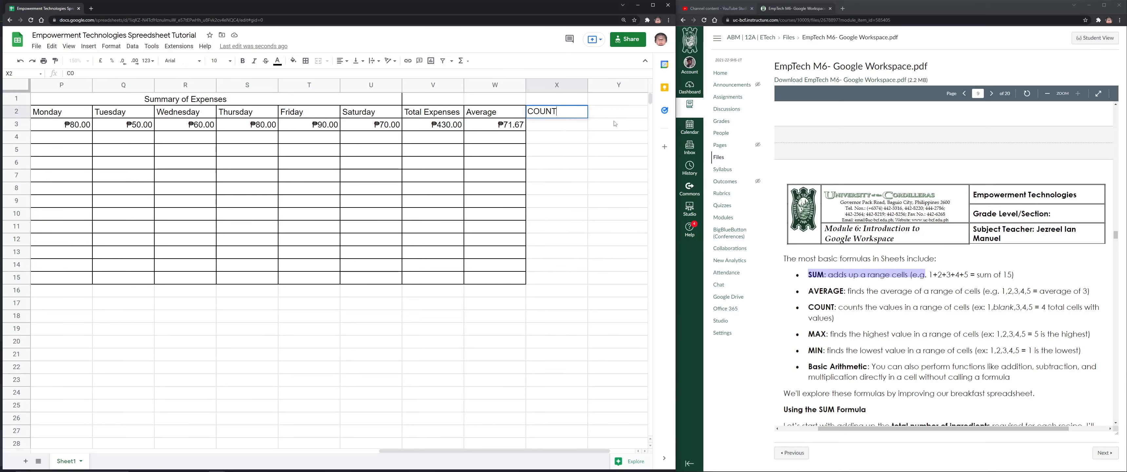
pyautogui.press('Return')
pyautogui.write('=COUNT')
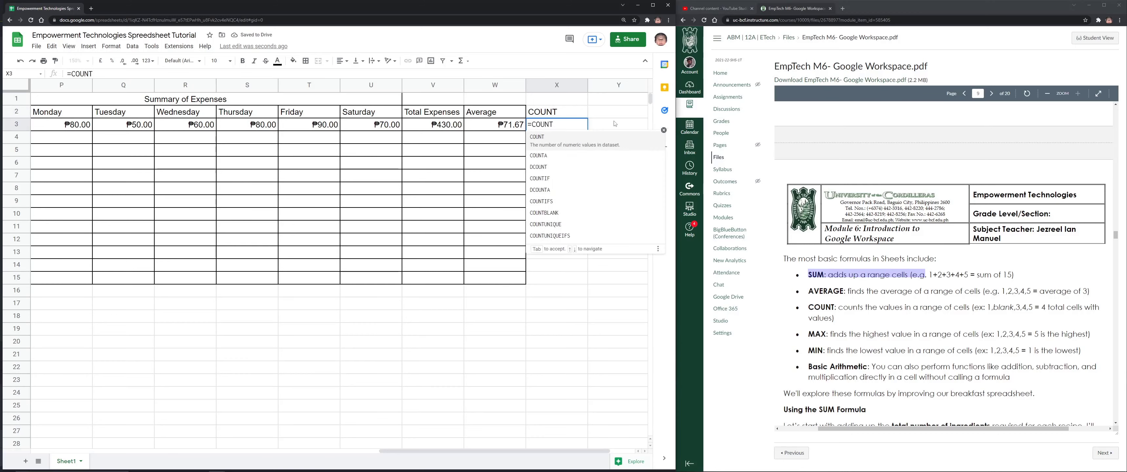
pyautogui.write('(')
pyautogui.click(62, 127)
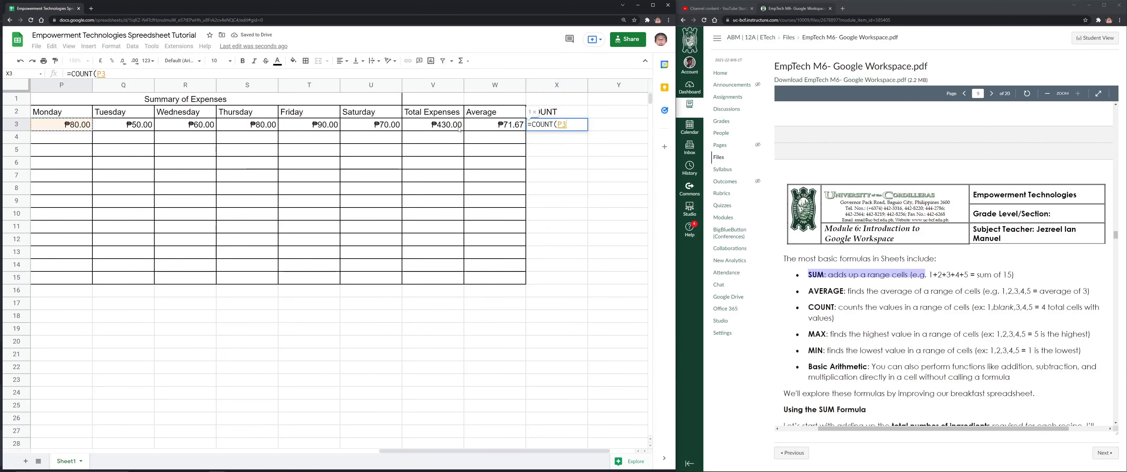
pyautogui.keyDown('shift'); pyautogui.click(381, 126); pyautogui.keyUp('shift')
pyautogui.write(')')
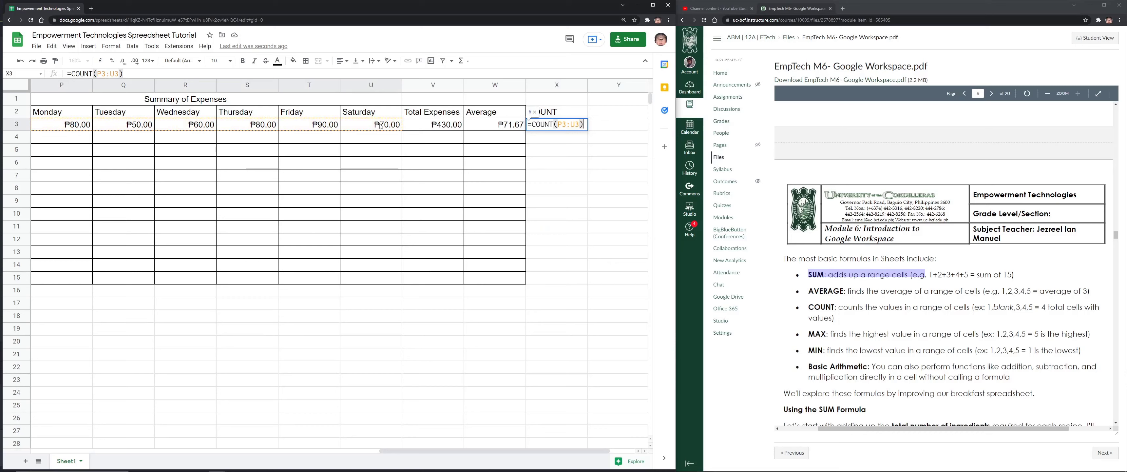
pyautogui.press('Return')
# Inspect the COUNT formula's P3:U3 range without changing it
pyautogui.click(581, 128)
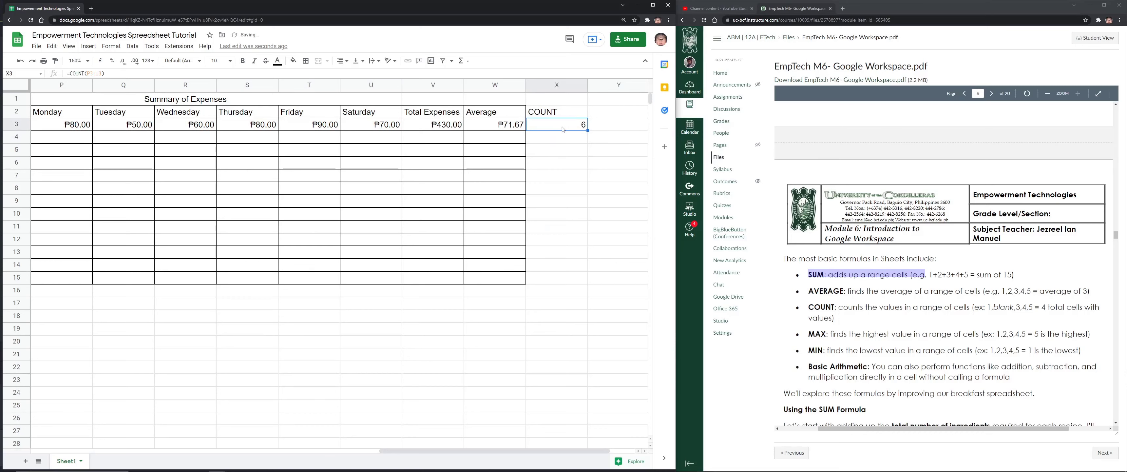
pyautogui.moveTo(104, 73); pyautogui.dragTo(81, 74)
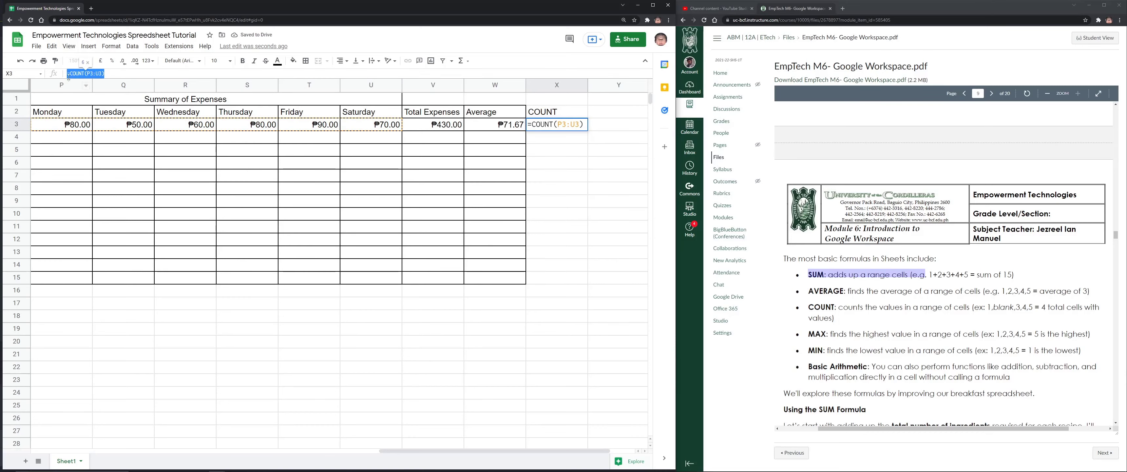
pyautogui.click(154, 74)
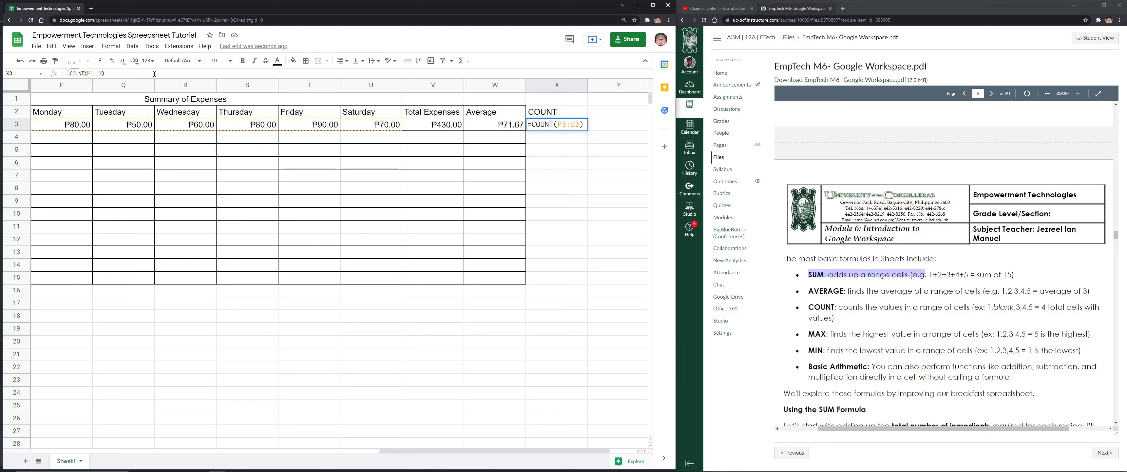
pyautogui.moveTo(490, 451); pyautogui.dragTo(489, 452)
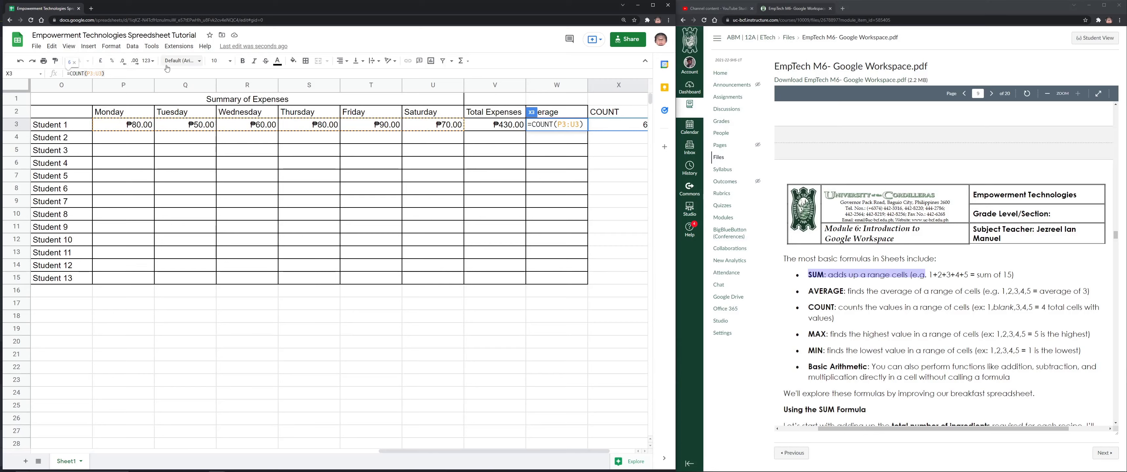
pyautogui.click(76, 65)
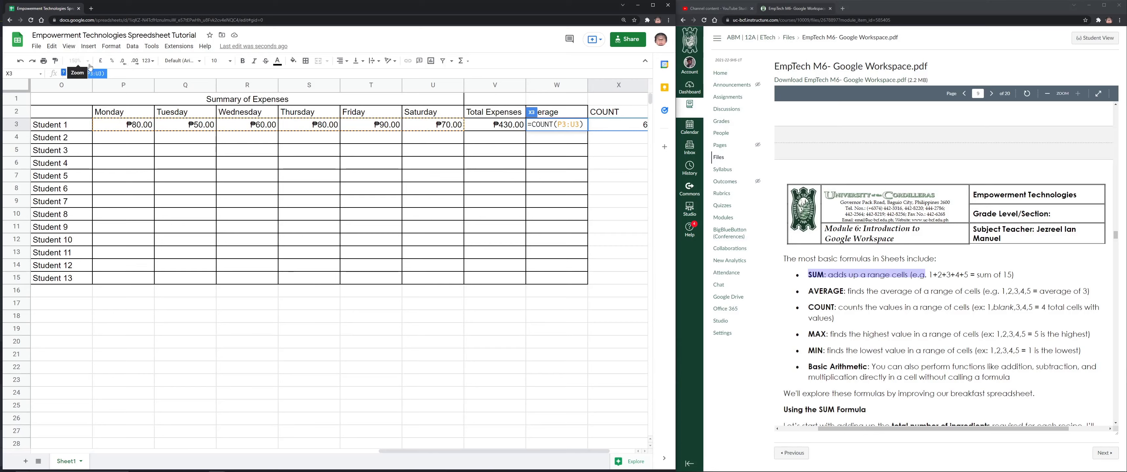
pyautogui.click(534, 254)
pyautogui.click(430, 353)
pyautogui.click(88, 65)
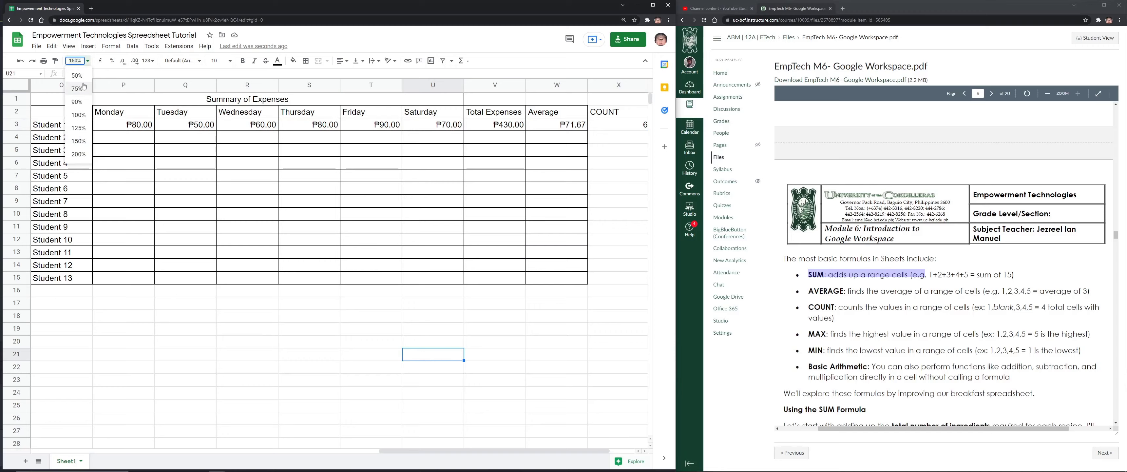
# Set the sheet zoom to 125%
pyautogui.click(78, 125)
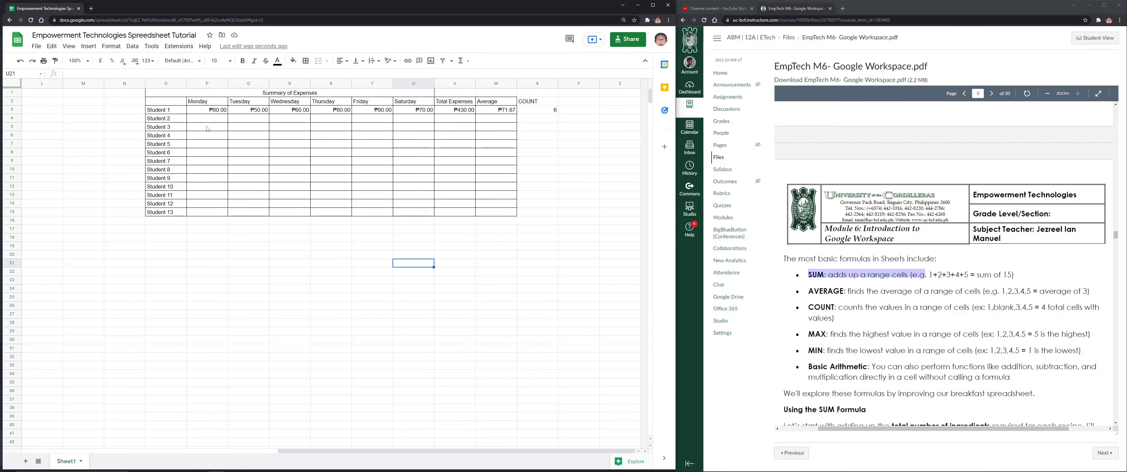
pyautogui.click(78, 60)
pyautogui.click(78, 132)
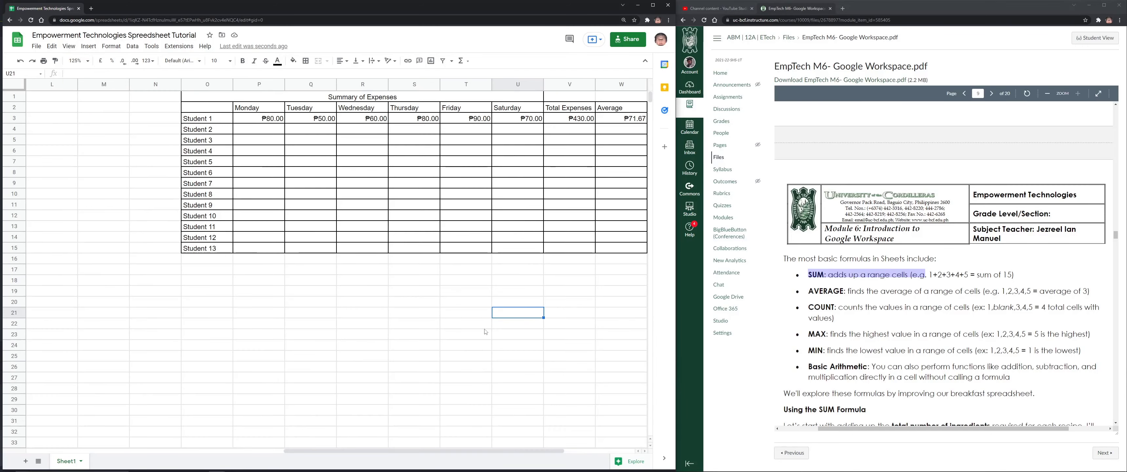
pyautogui.moveTo(498, 449); pyautogui.dragTo(563, 449)
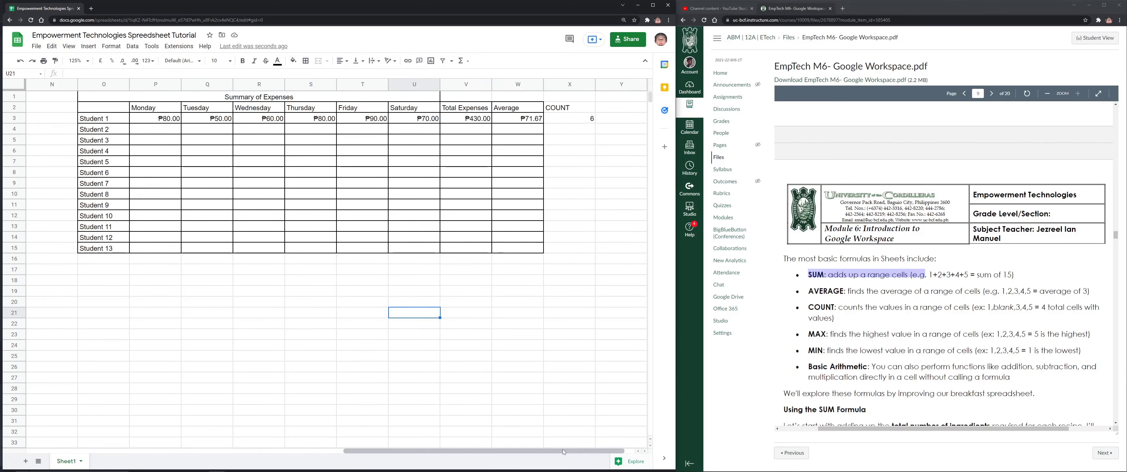
# Change W3's average to =V3/COUNT(P3:U3) instead of dividing by 6
pyautogui.click(542, 121)
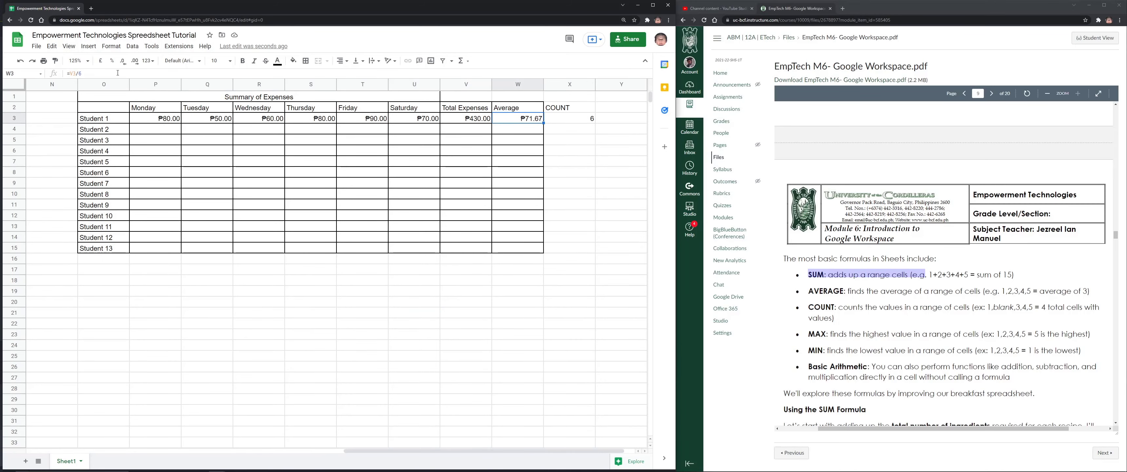
pyautogui.click(331, 72)
pyautogui.press('BackSpace')
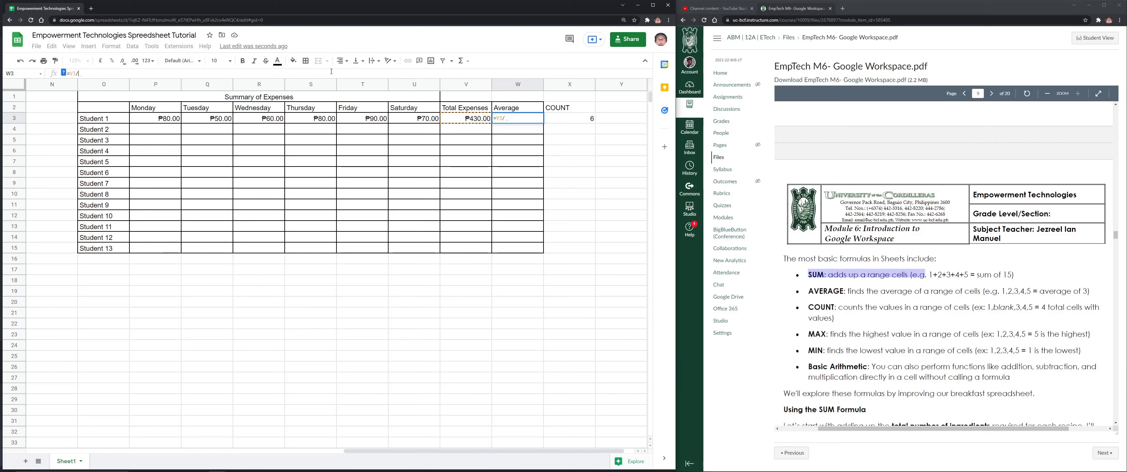
pyautogui.write('COUNT(')
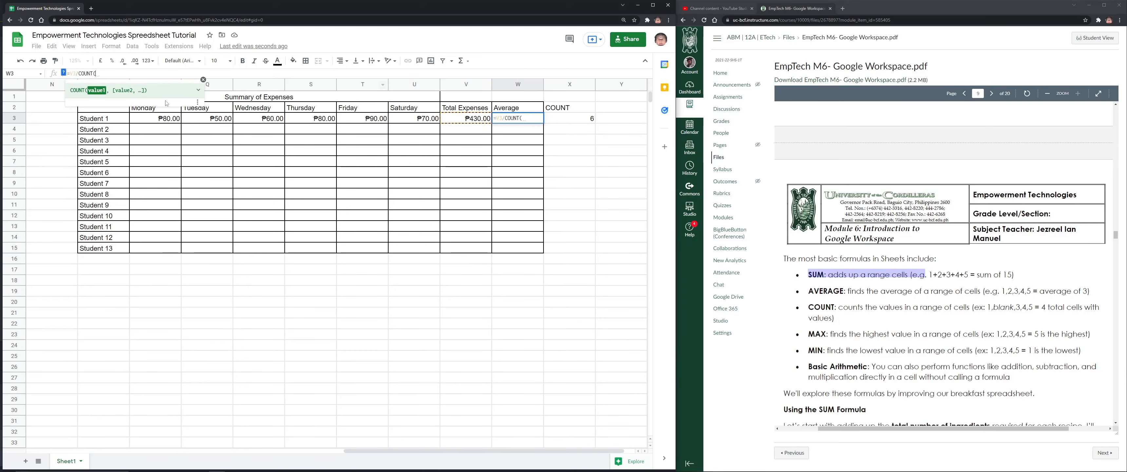
pyautogui.click(167, 120)
pyautogui.moveTo(451, 123); pyautogui.dragTo(431, 122)
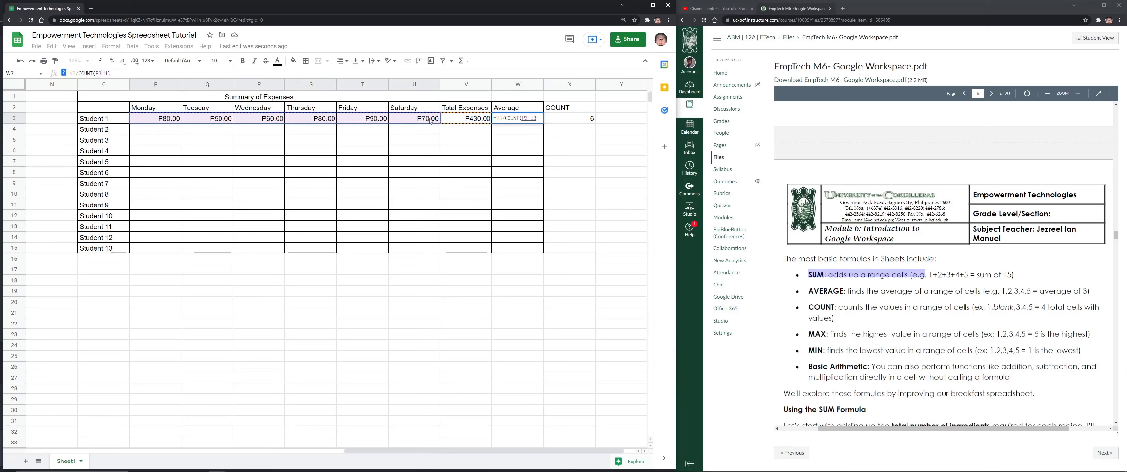
pyautogui.write(')')
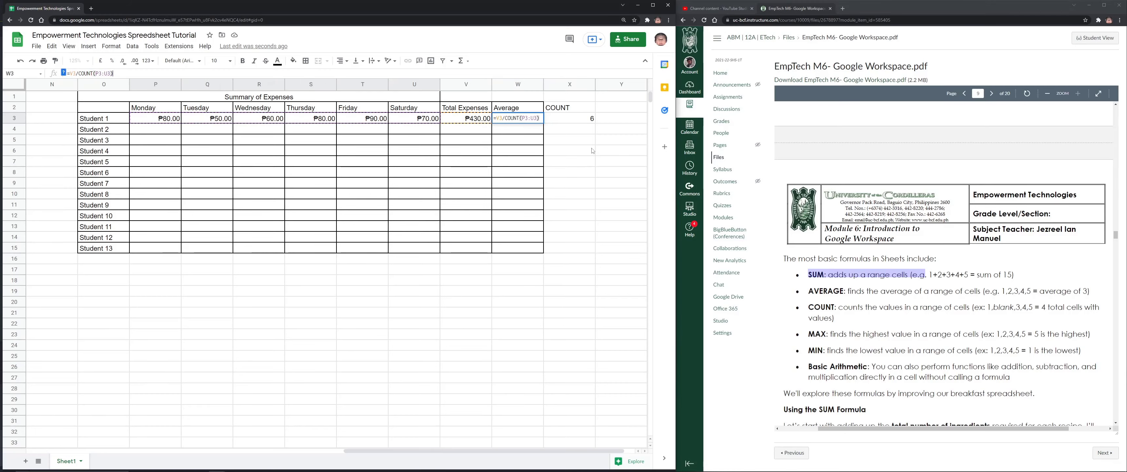
pyautogui.press('Return')
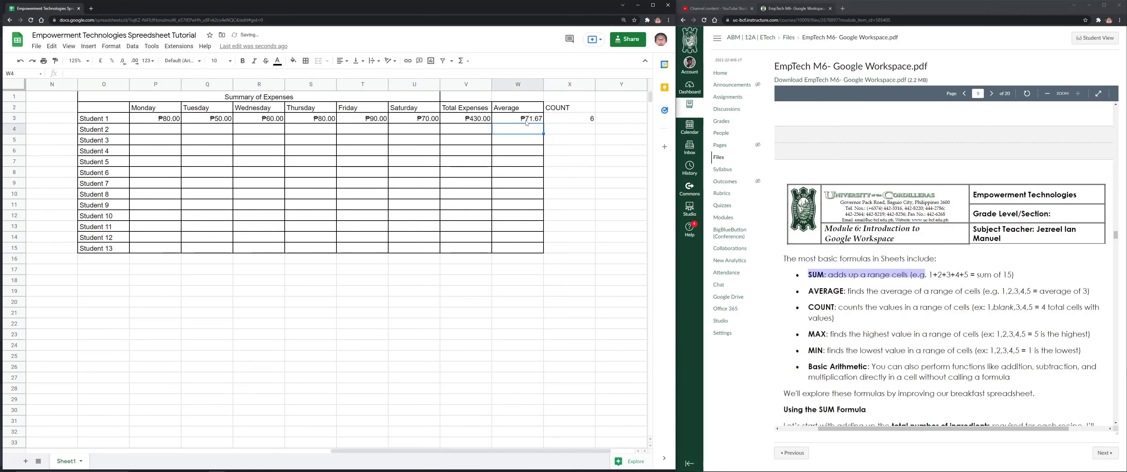
pyautogui.click(525, 118)
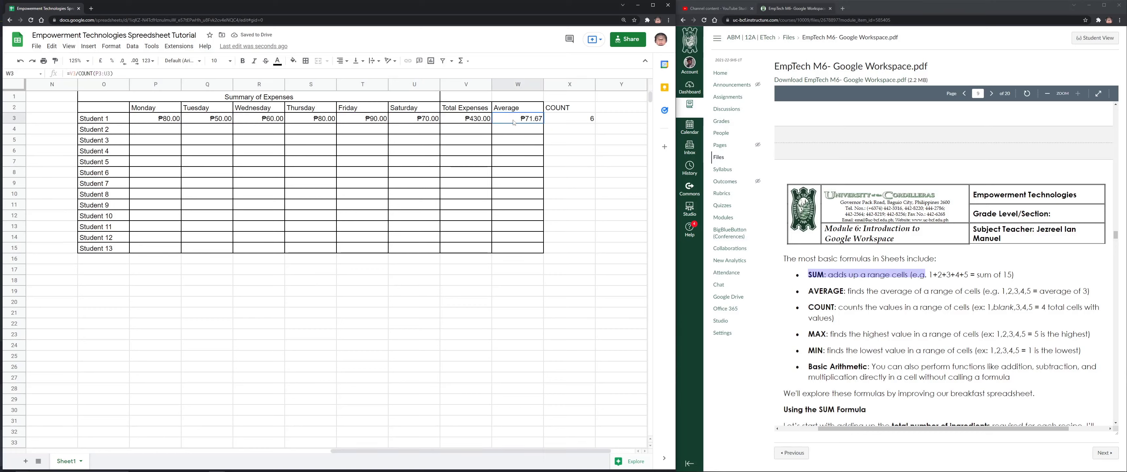
pyautogui.doubleClick(516, 118)
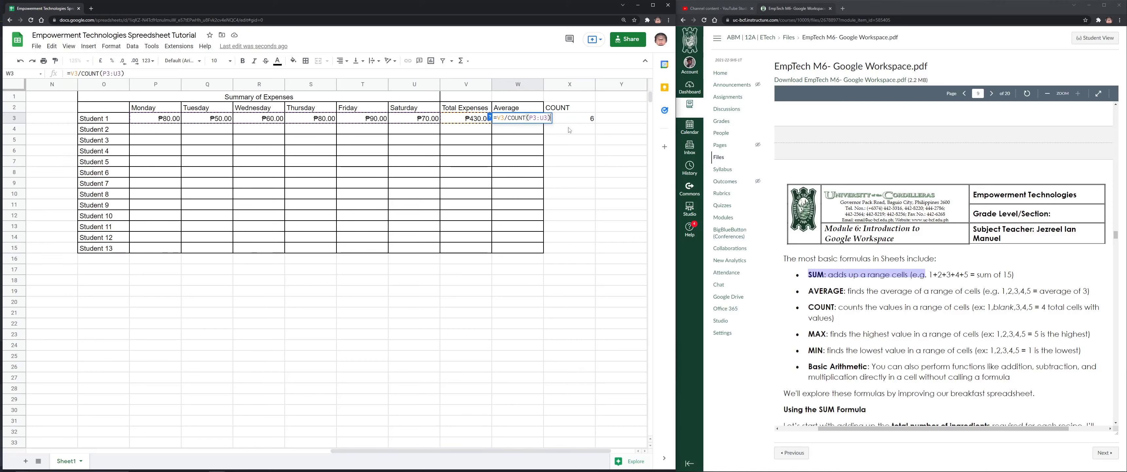
pyautogui.press('Tab')
# Test the formulas by clearing Tuesday's ₱50.00 in Q3, then undo it
pyautogui.click(213, 119)
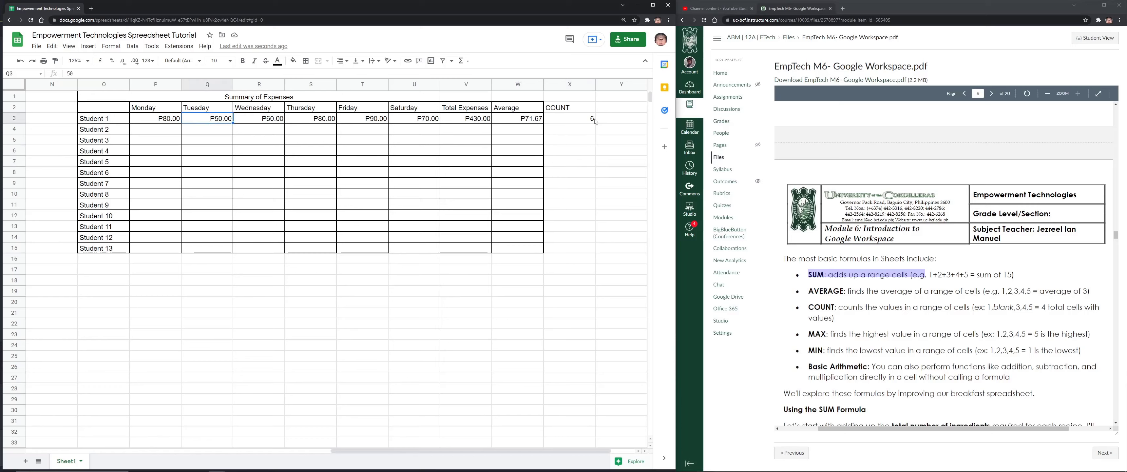
pyautogui.press('Delete')
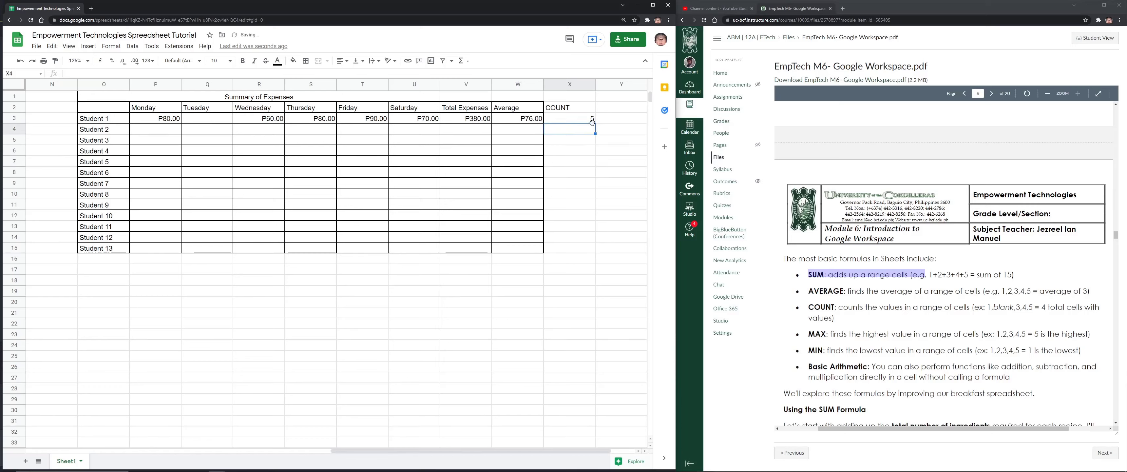
pyautogui.hotkey('ctrl', 'z')
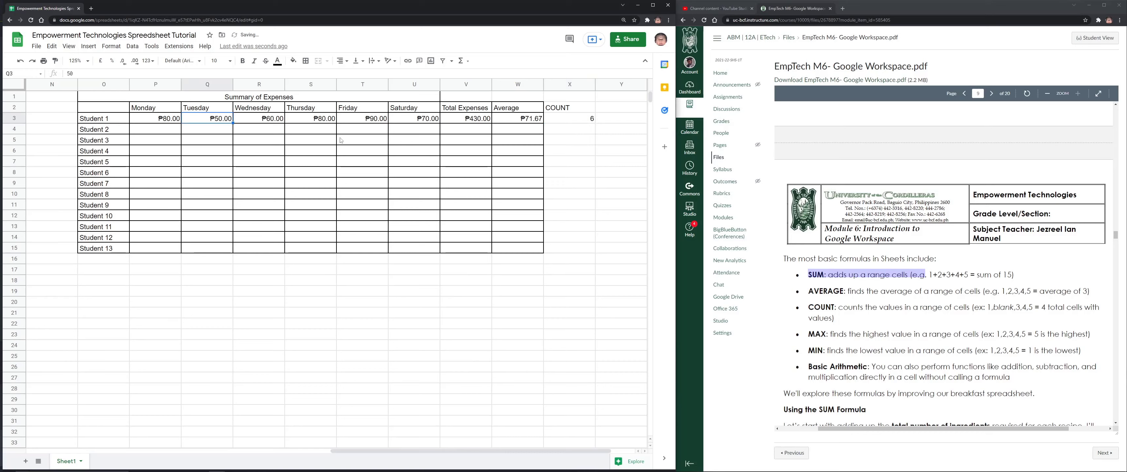
# Fill the Total Expenses column V2:V15 yellow-orange
pyautogui.click(415, 305)
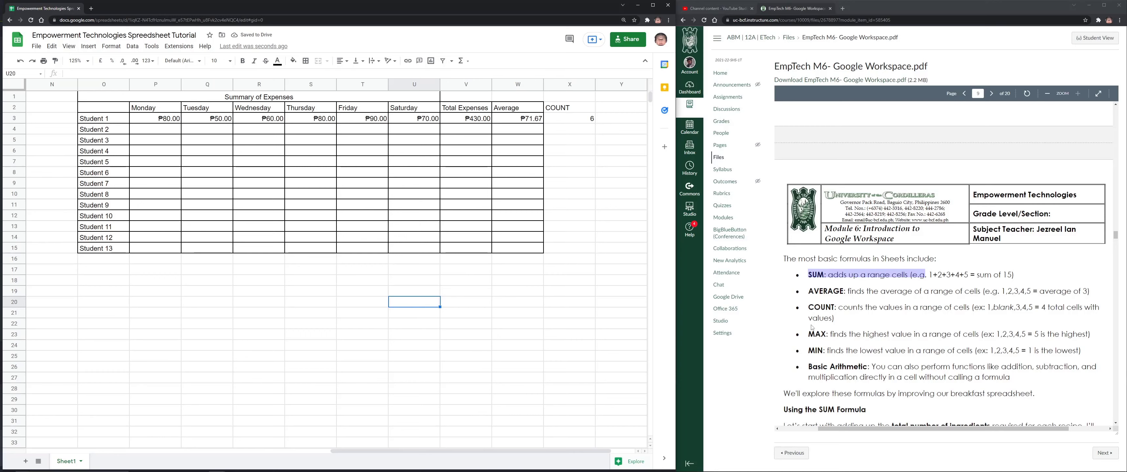
pyautogui.moveTo(825, 334); pyautogui.dragTo(1044, 350)
pyautogui.click(1045, 350)
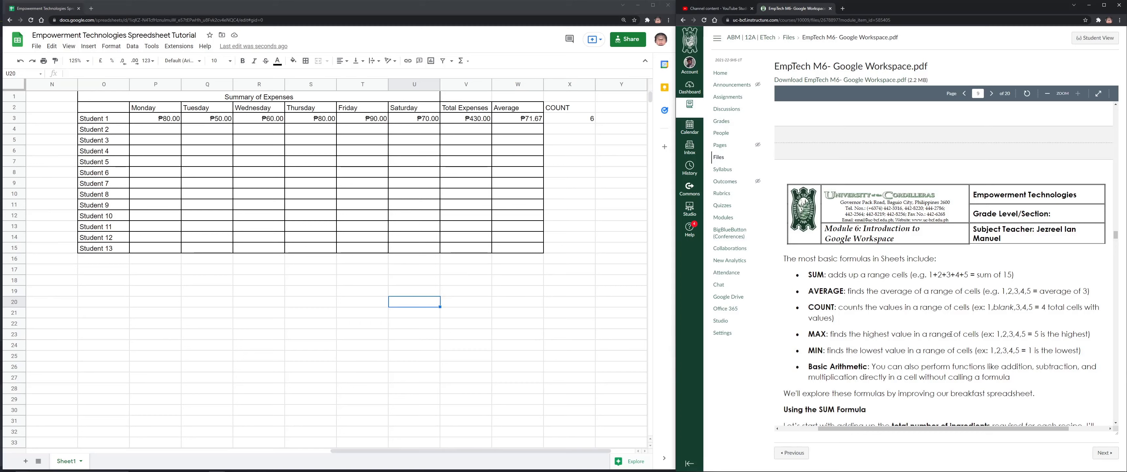
pyautogui.moveTo(466, 109); pyautogui.dragTo(466, 248)
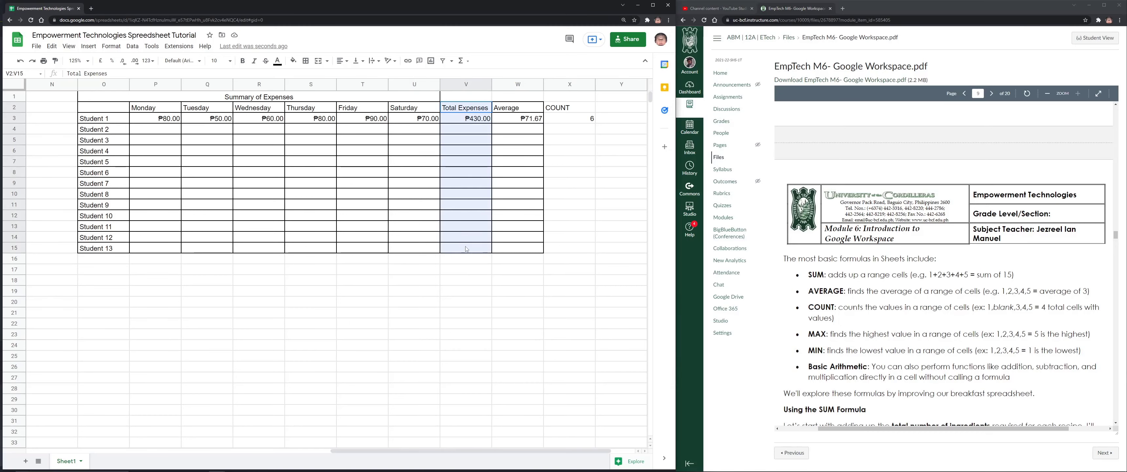
pyautogui.click(293, 61)
pyautogui.click(333, 86)
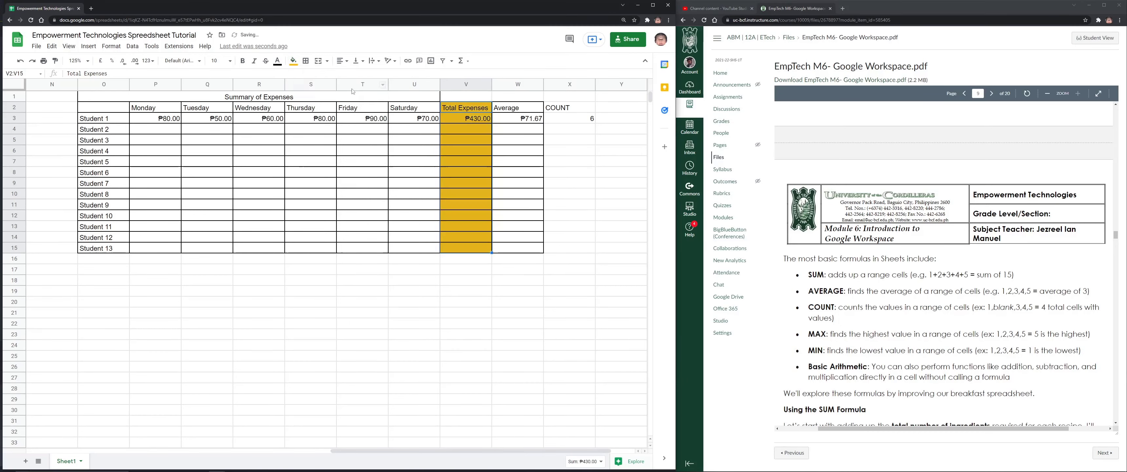
# Fill the Average column W2:W15 cornflower blue
pyautogui.moveTo(518, 107); pyautogui.dragTo(514, 248)
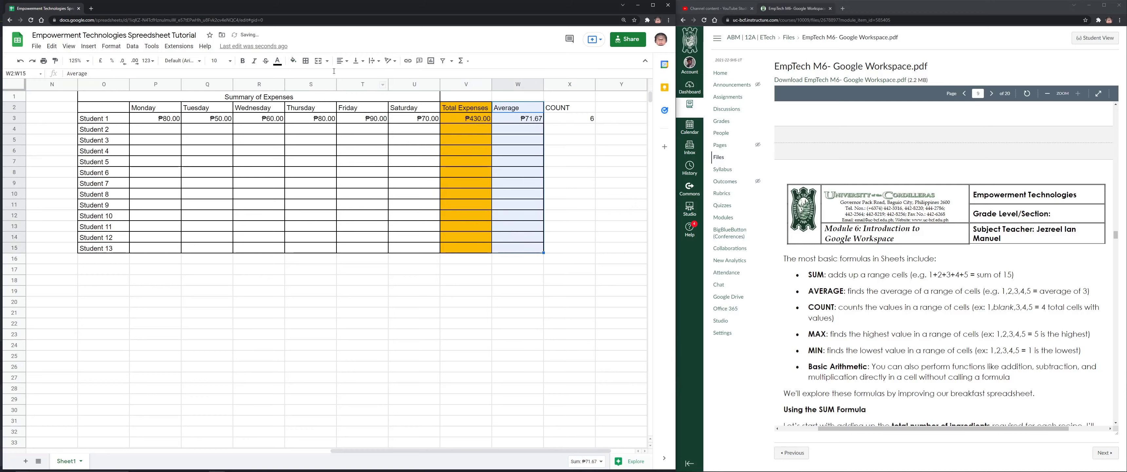
pyautogui.click(292, 61)
pyautogui.click(327, 176)
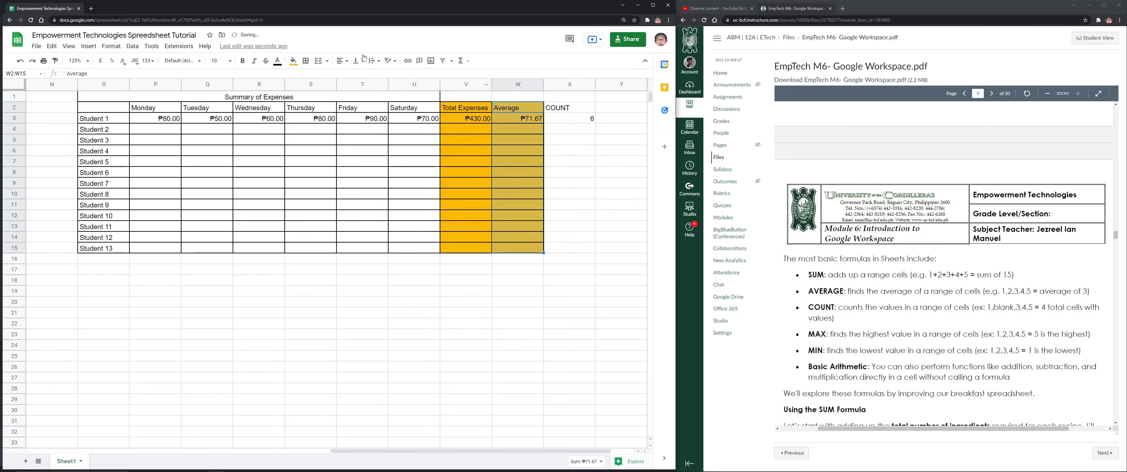
pyautogui.click(292, 61)
pyautogui.click(350, 139)
pyautogui.click(568, 150)
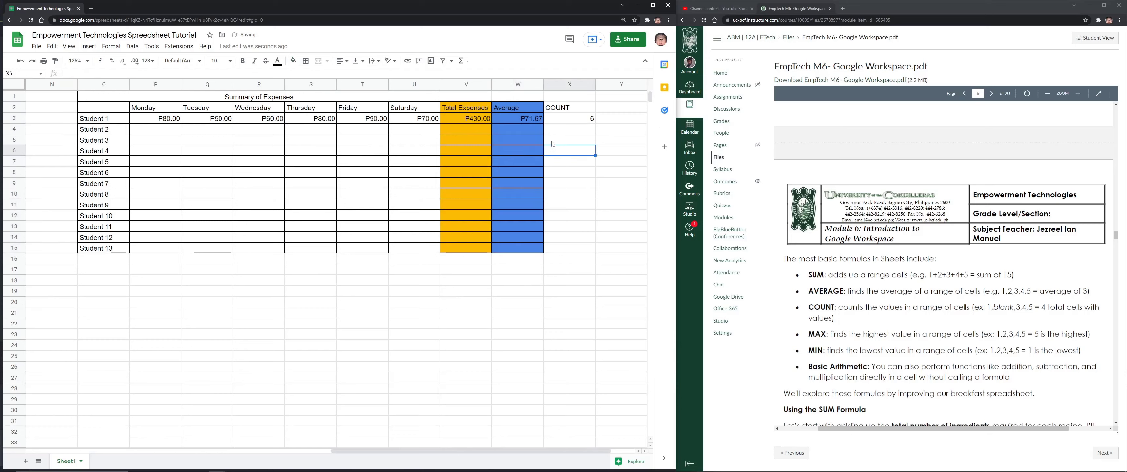
pyautogui.click(451, 280)
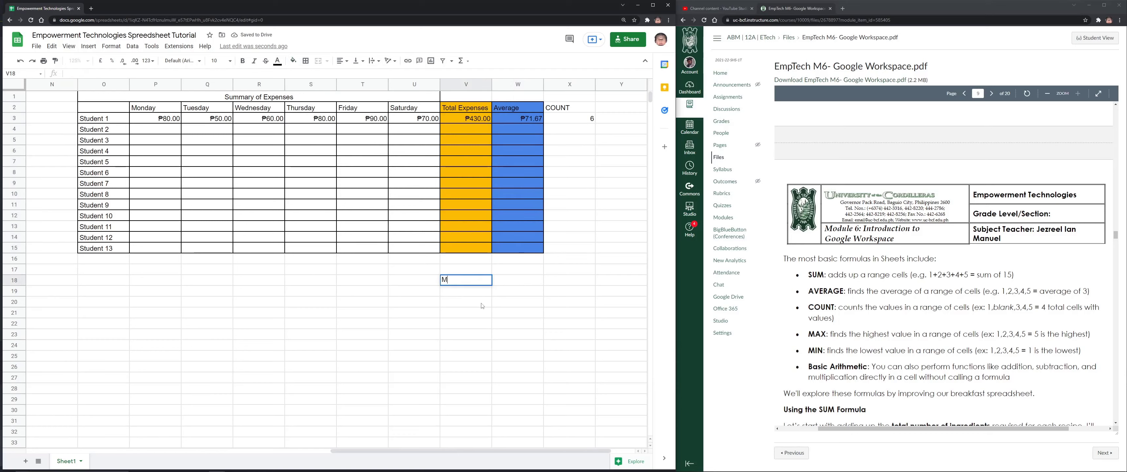
# Add a 'MAX' heading in Y2 and narrow the COUNT and MAX columns
pyautogui.write('Max')
pyautogui.press('BackSpace')
pyautogui.press('BackSpace')
pyautogui.press('BackSpace')
pyautogui.click(632, 109)
pyautogui.write('MAX')
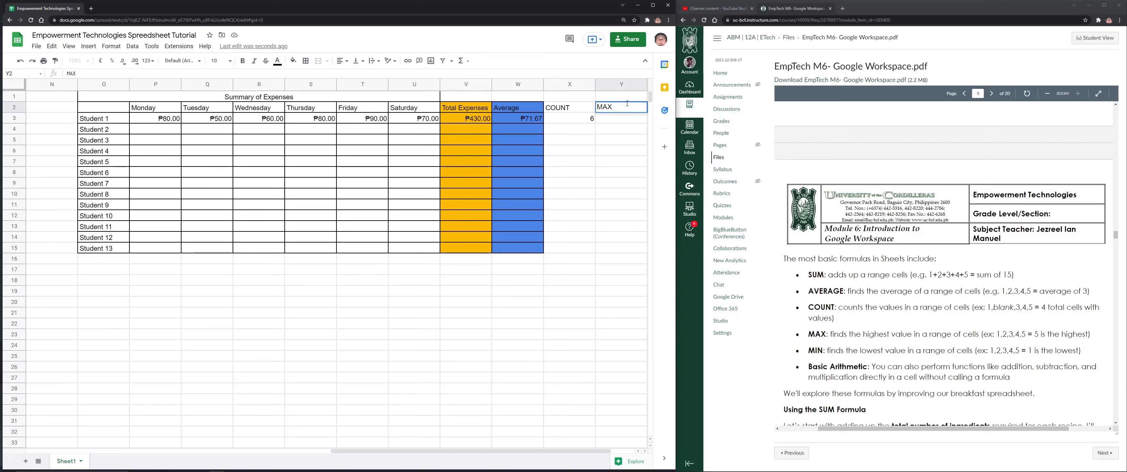
pyautogui.moveTo(600, 85); pyautogui.dragTo(591, 85)
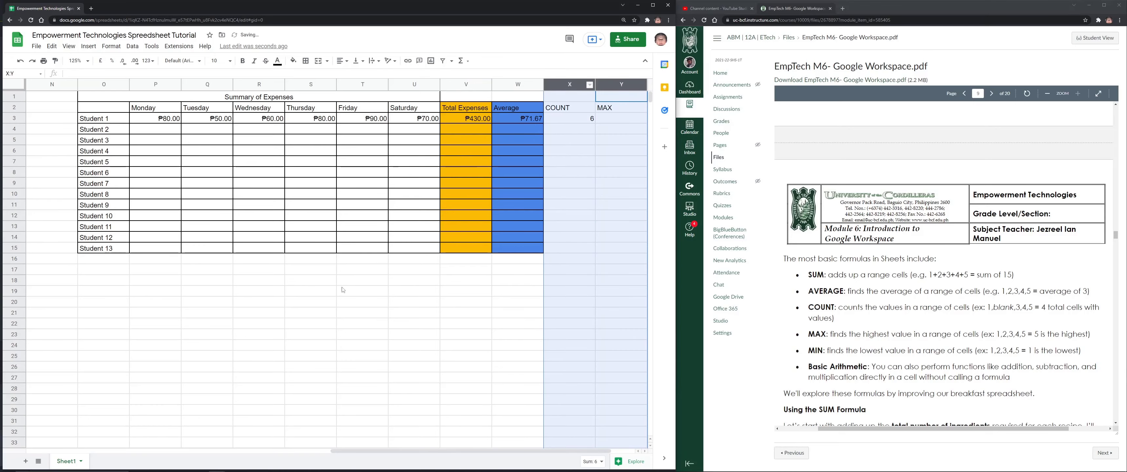
pyautogui.moveTo(462, 451); pyautogui.dragTo(515, 451)
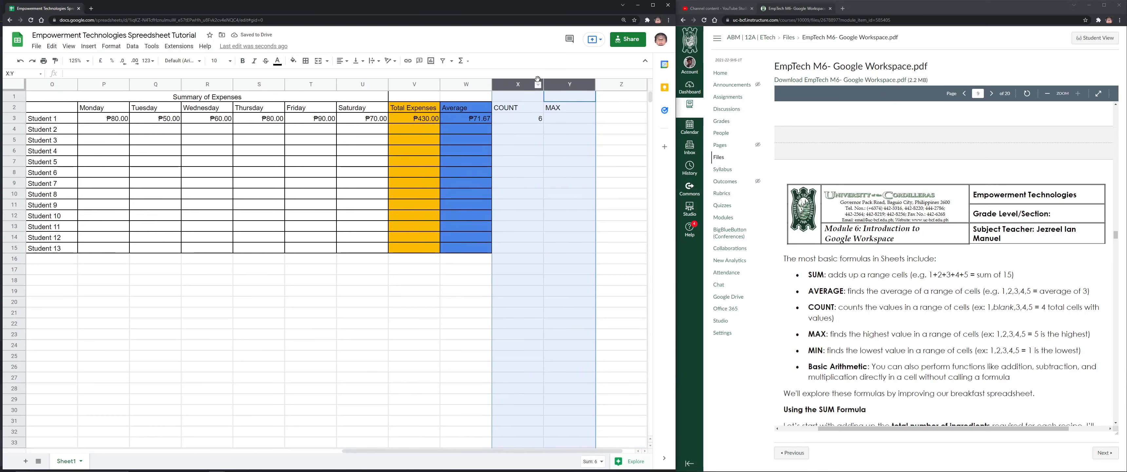
pyautogui.moveTo(543, 83); pyautogui.dragTo(524, 84)
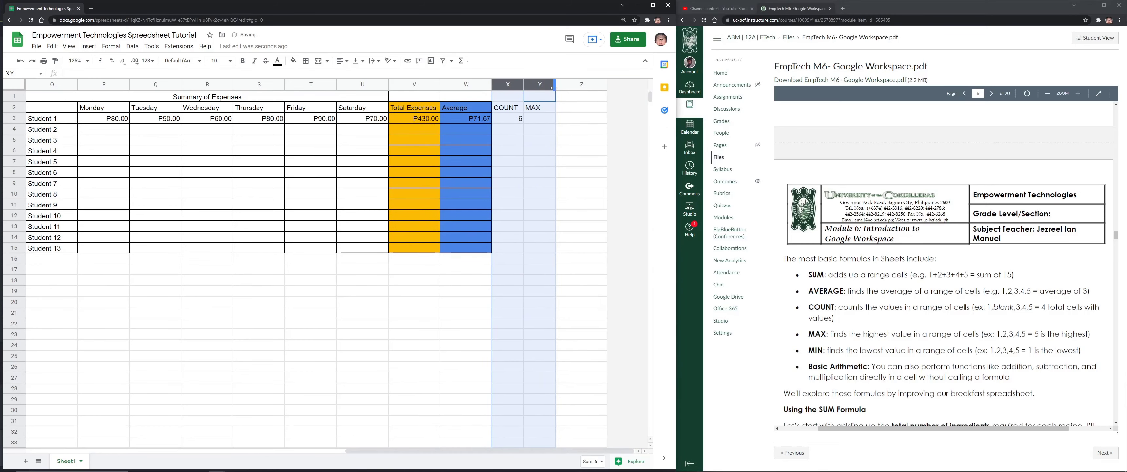
pyautogui.click(549, 112)
# Enter =MAX(P3:U3) in Y3 for Student 1's highest daily expense
pyautogui.click(566, 110)
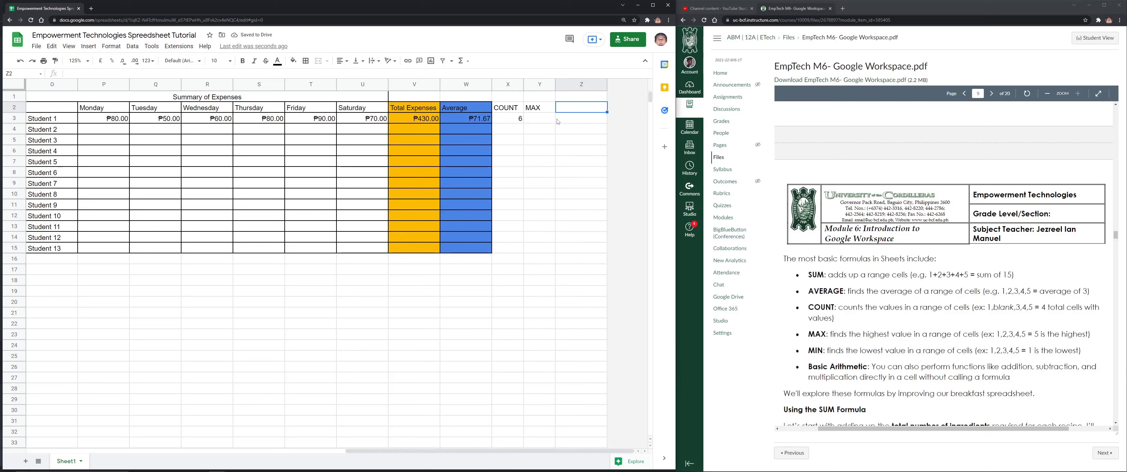
pyautogui.click(113, 118)
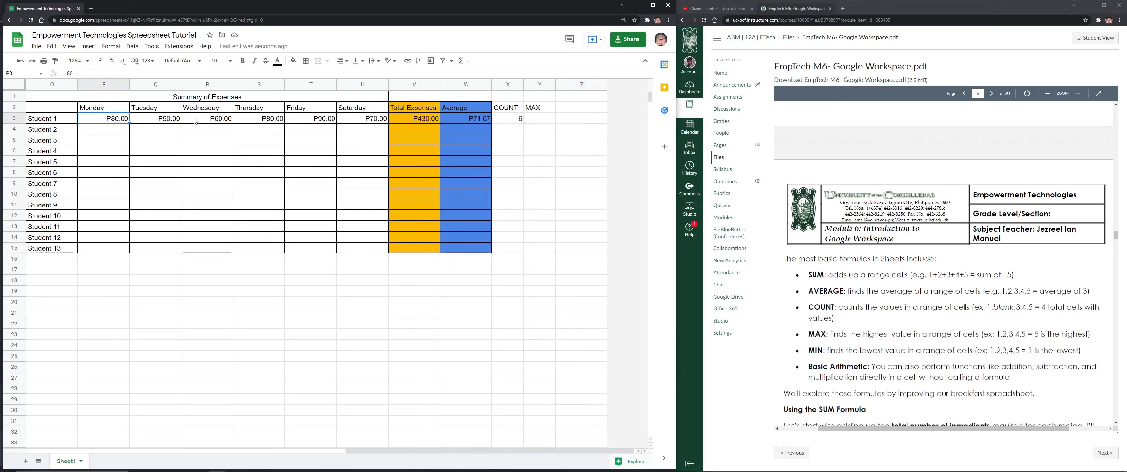
pyautogui.click(557, 122)
pyautogui.click(550, 118)
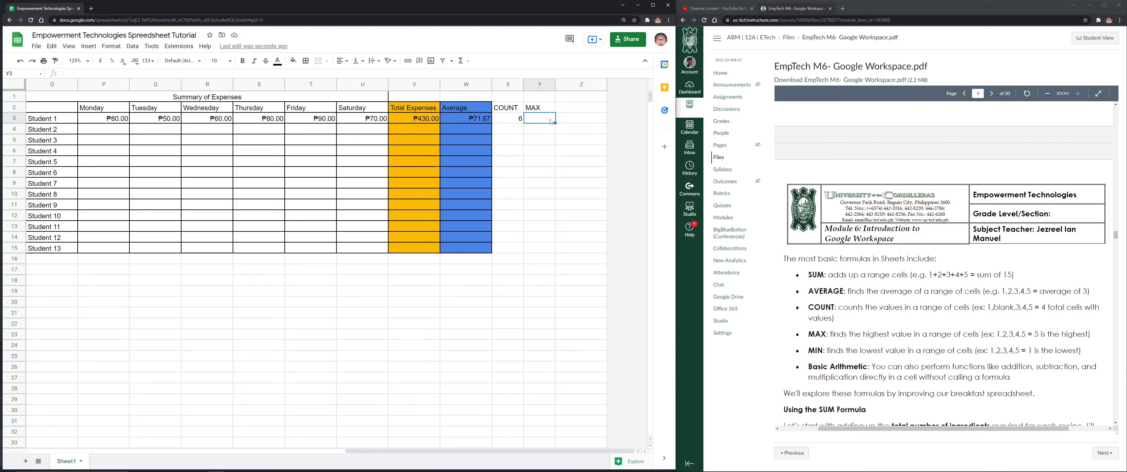
pyautogui.write('=')
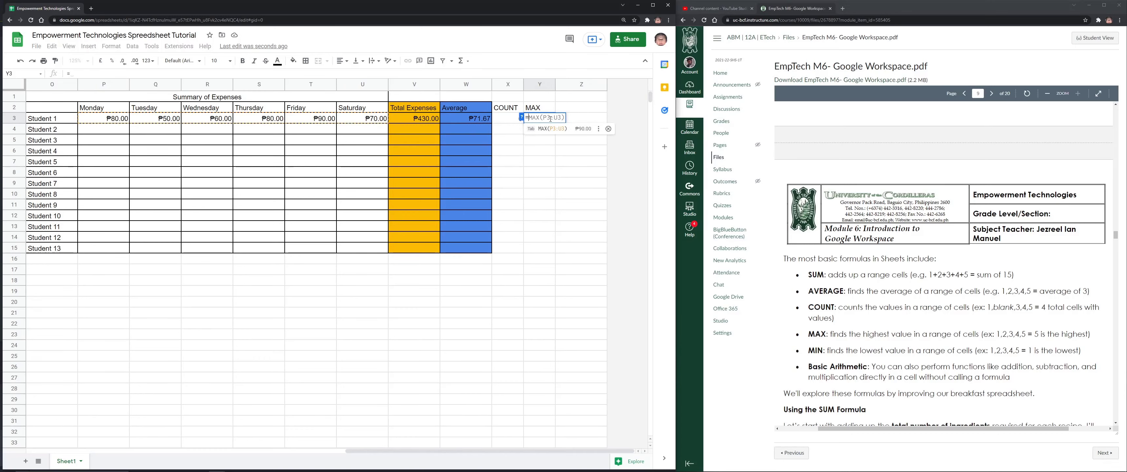
pyautogui.write('MAX(')
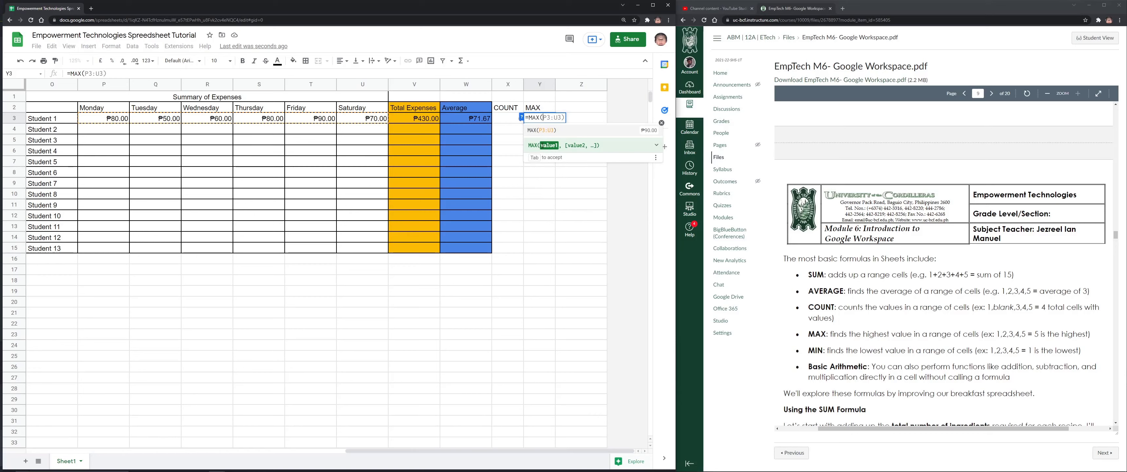
pyautogui.click(116, 119)
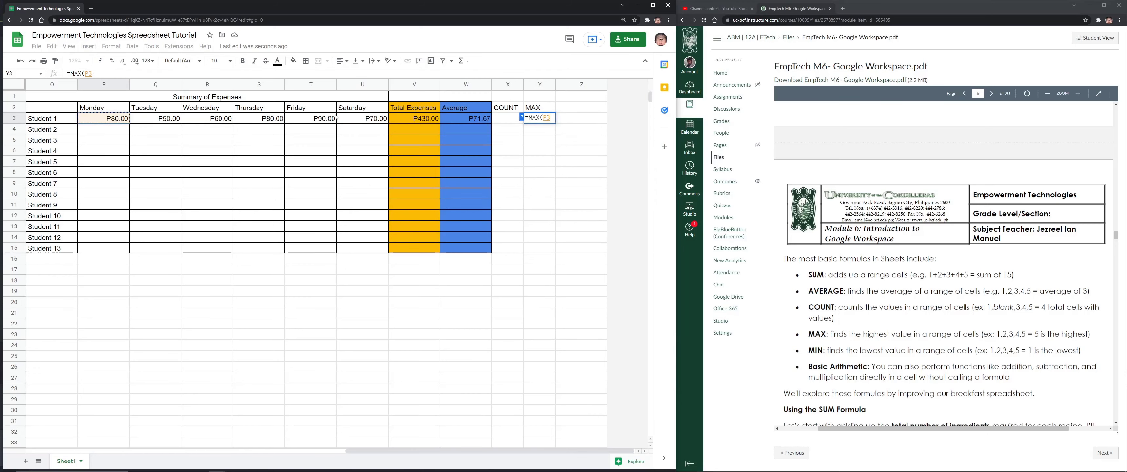
pyautogui.keyDown('shift'); pyautogui.click(374, 118); pyautogui.keyUp('shift')
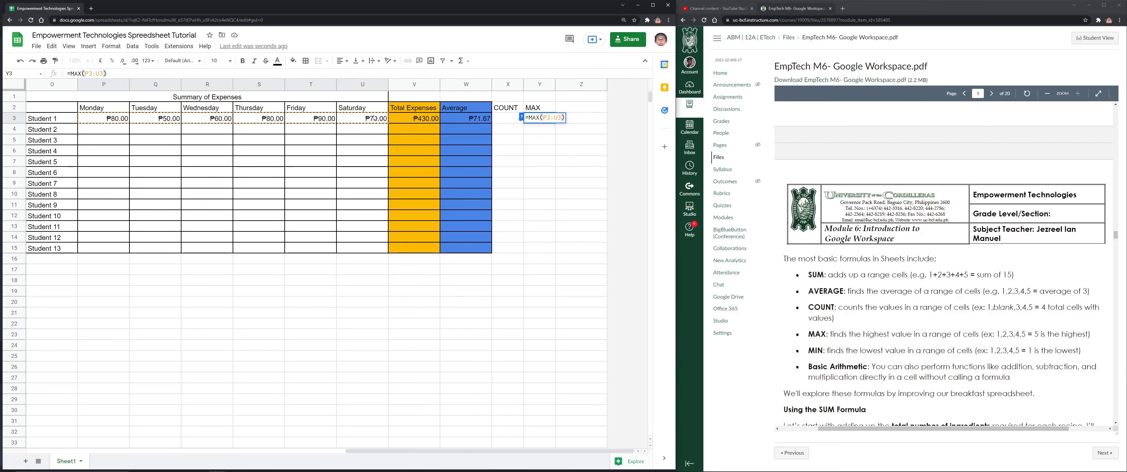
pyautogui.press('Return')
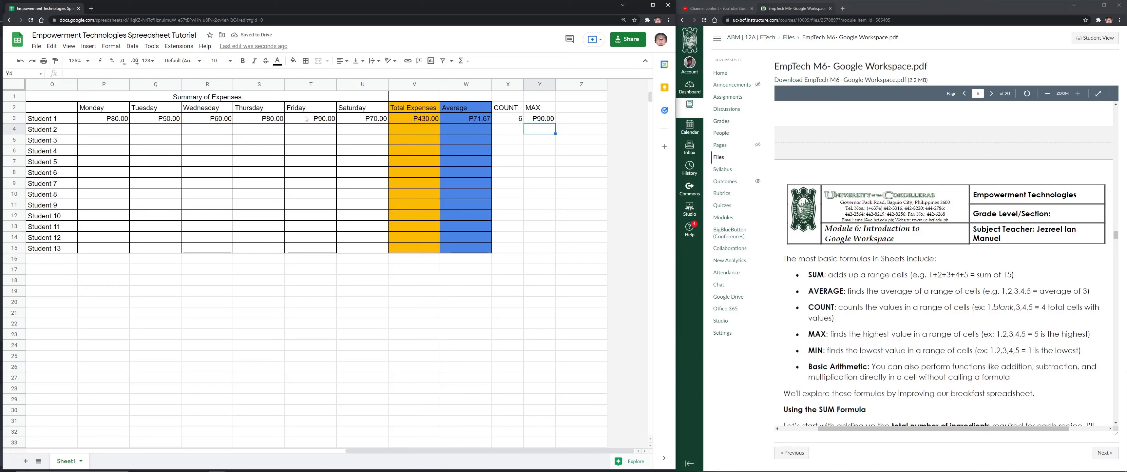
# Change Tuesday's expense in Q3 to 500 so MAX shows ₱500.00
pyautogui.click(167, 120)
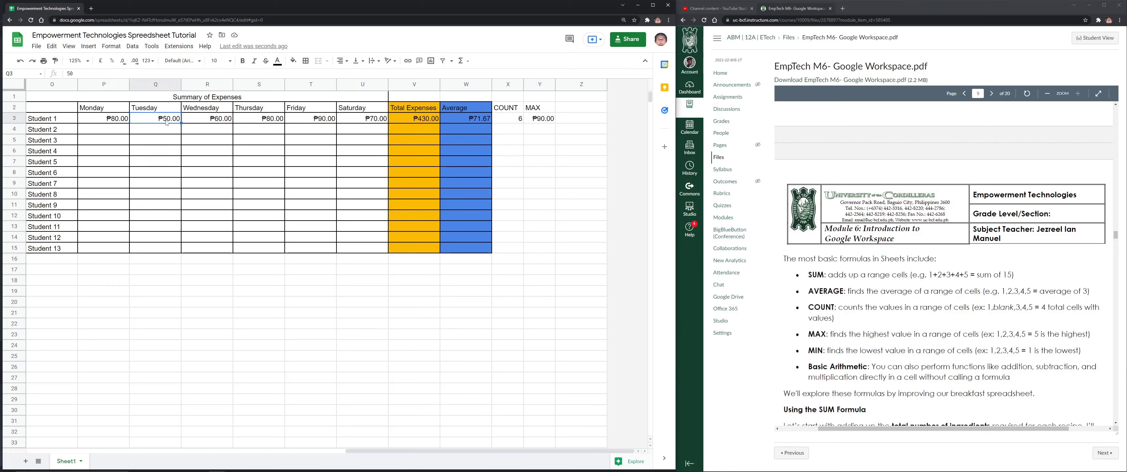
pyautogui.write('500')
pyautogui.press('Return')
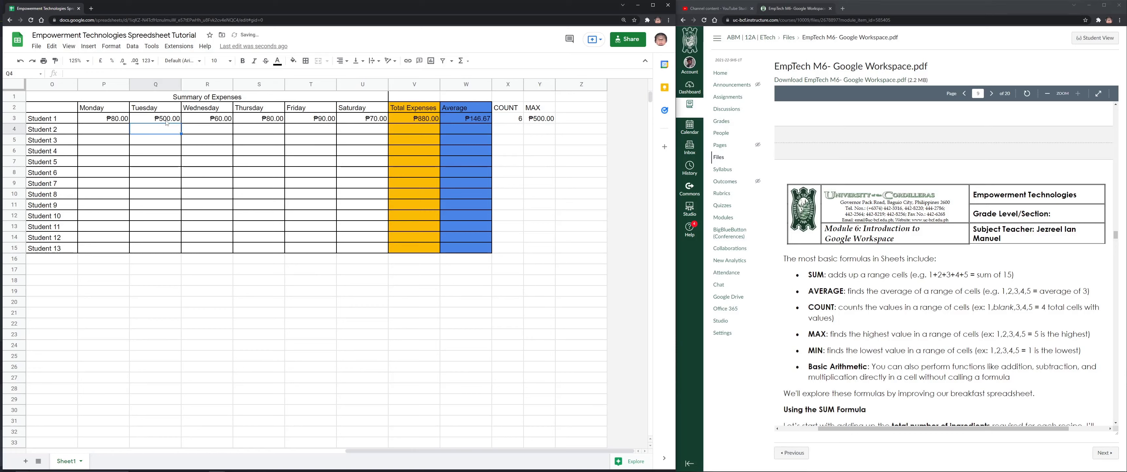
pyautogui.click(529, 121)
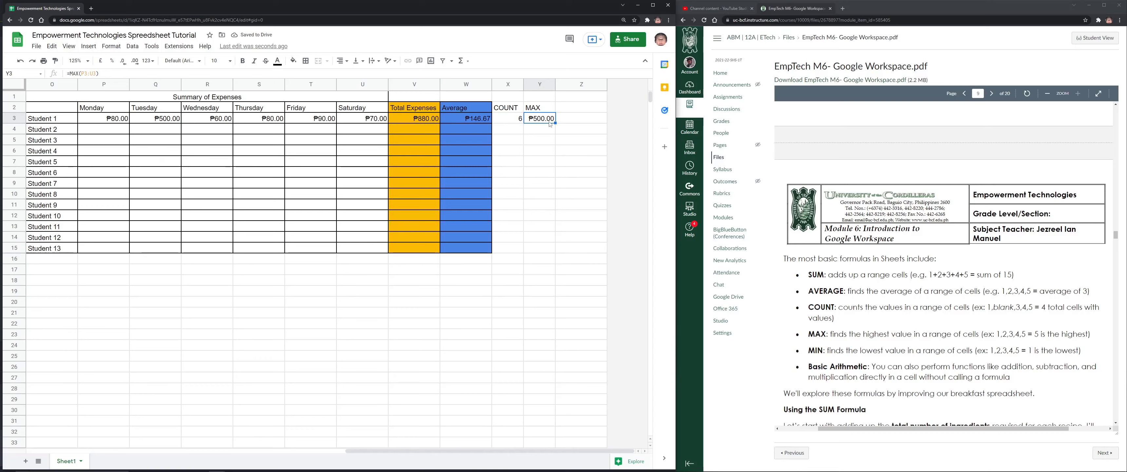
# Add a 'MIN' heading in Z2 with =MIN(P3:U3) in Z3
pyautogui.click(570, 108)
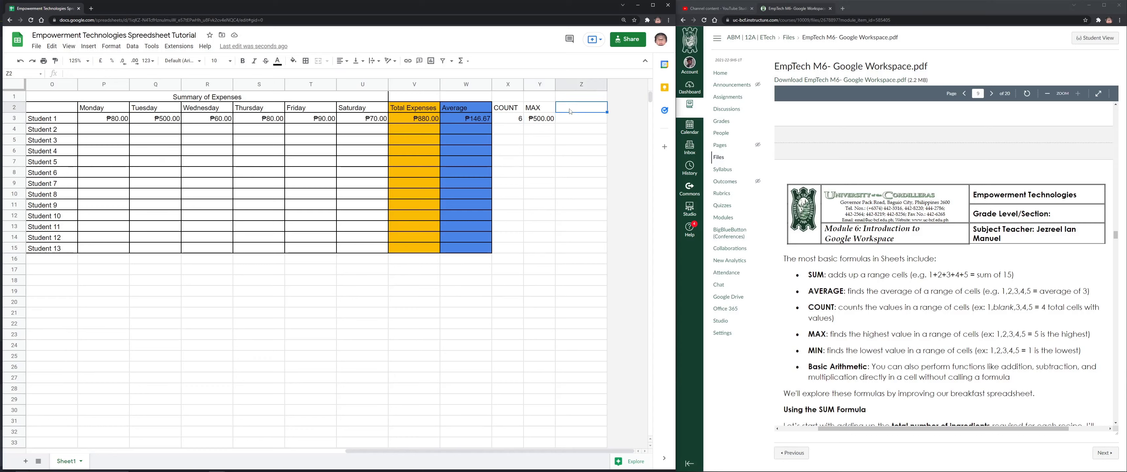
pyautogui.write('MIN')
pyautogui.press('Return')
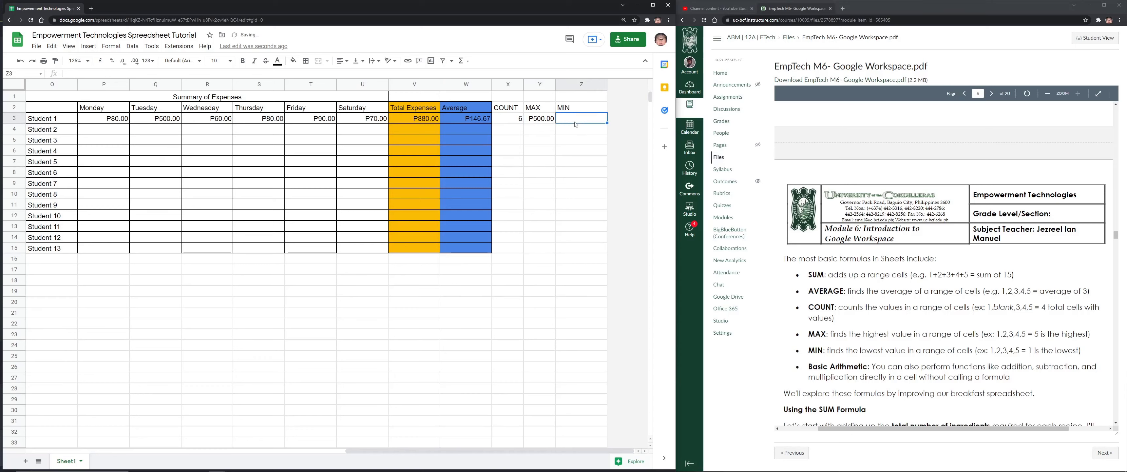
pyautogui.write('=')
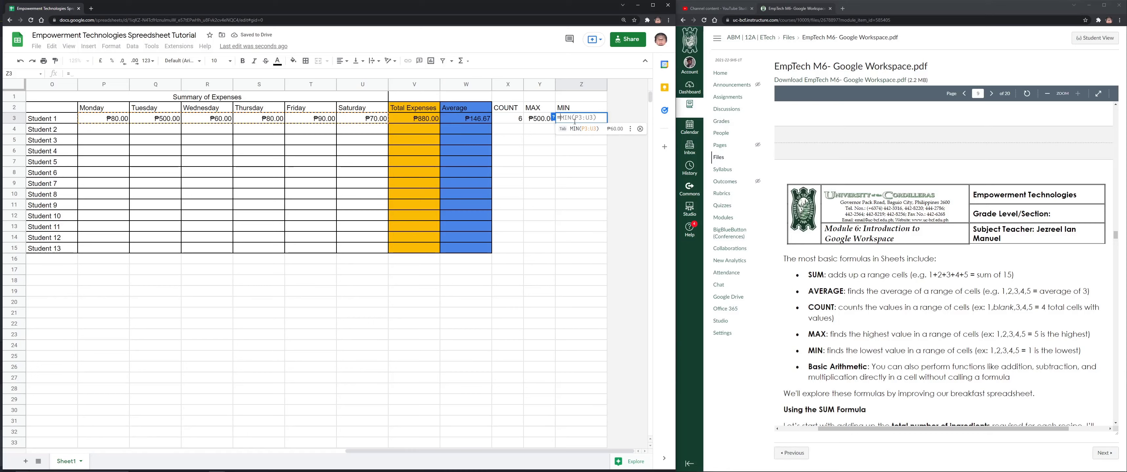
pyautogui.write('MIN(')
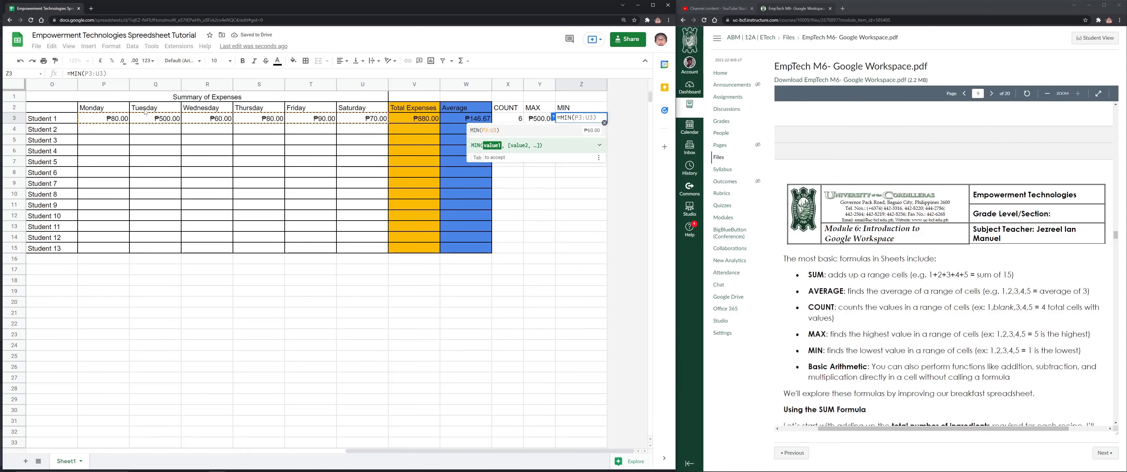
pyautogui.moveTo(110, 118); pyautogui.dragTo(381, 119)
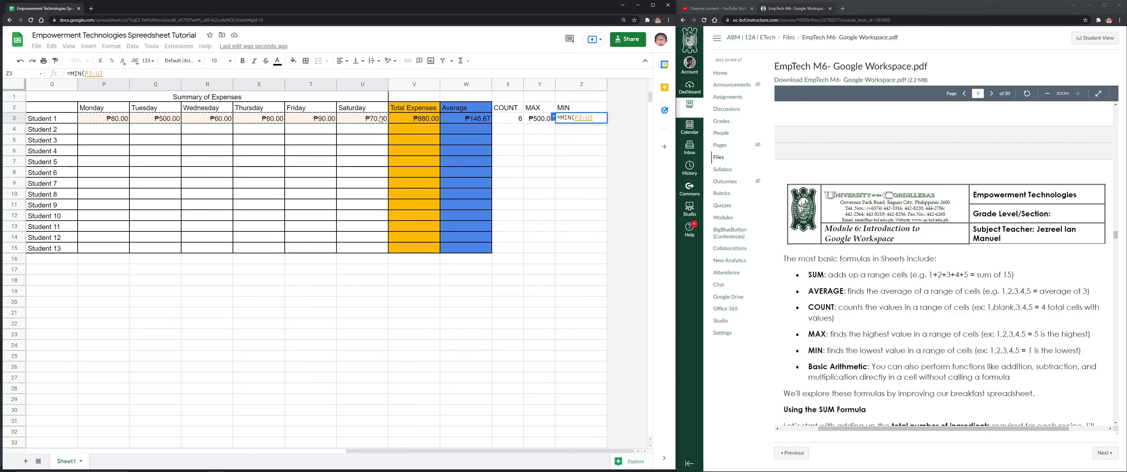
pyautogui.press('Return')
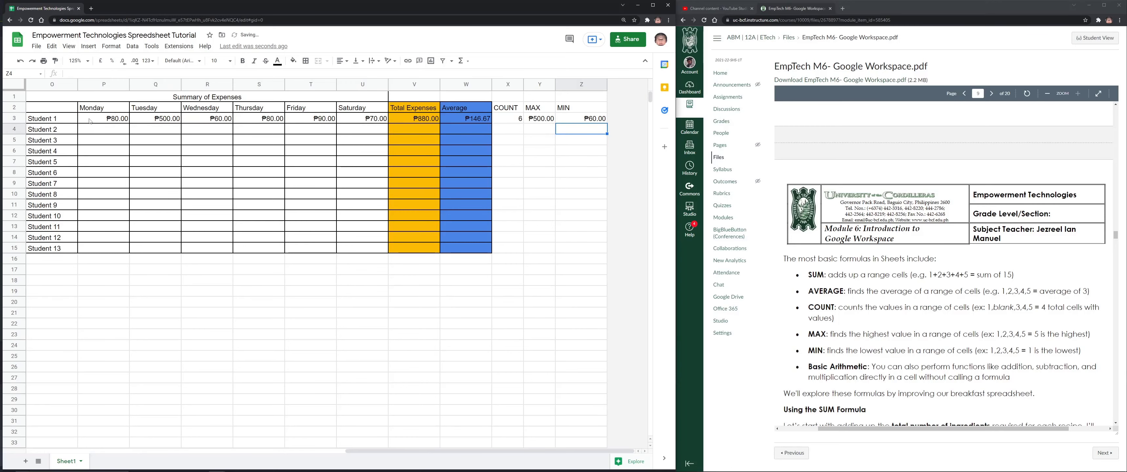
# Change Monday's expense to 10 so MIN shows ₱10.00, and narrow column Y
pyautogui.click(90, 120)
pyautogui.write('10')
pyautogui.press('Return')
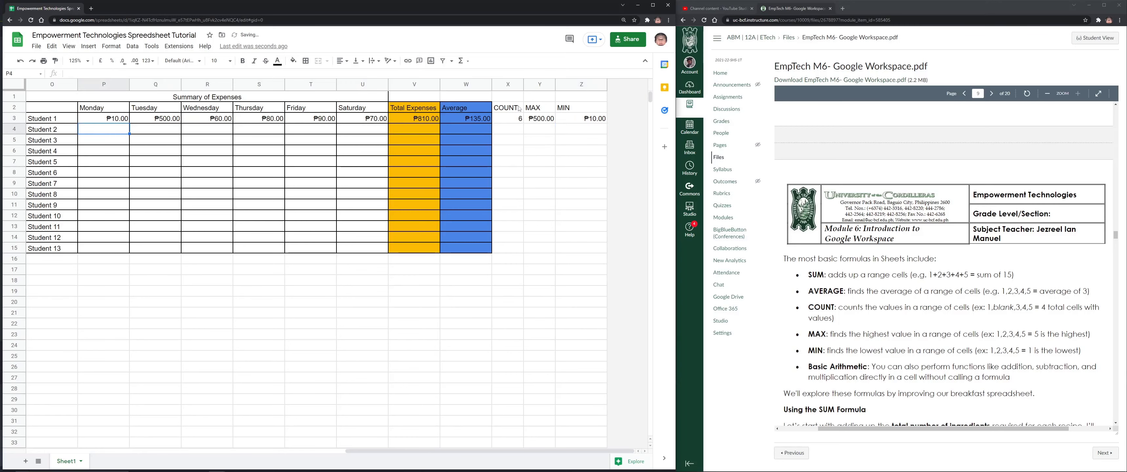
pyautogui.click(595, 118)
pyautogui.moveTo(606, 83); pyautogui.dragTo(582, 84)
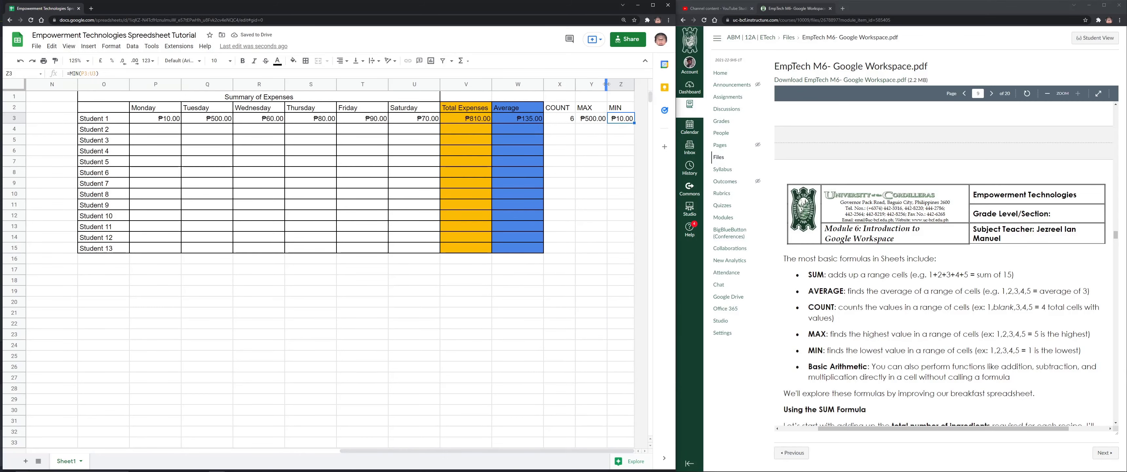
pyautogui.moveTo(606, 83); pyautogui.dragTo(644, 83)
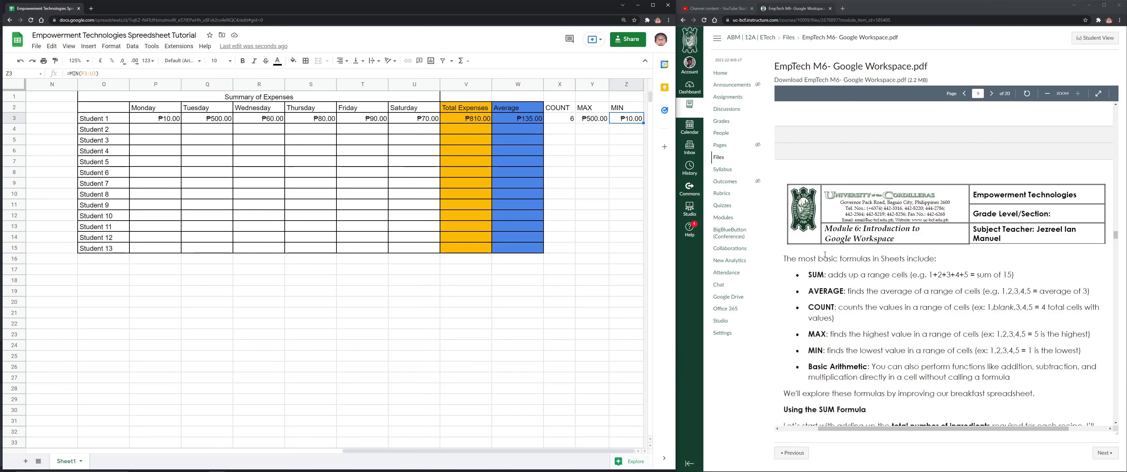
# Open Student 1's Total Expenses cell formula for editing to check it
pyautogui.scroll(-4, 825, 255)
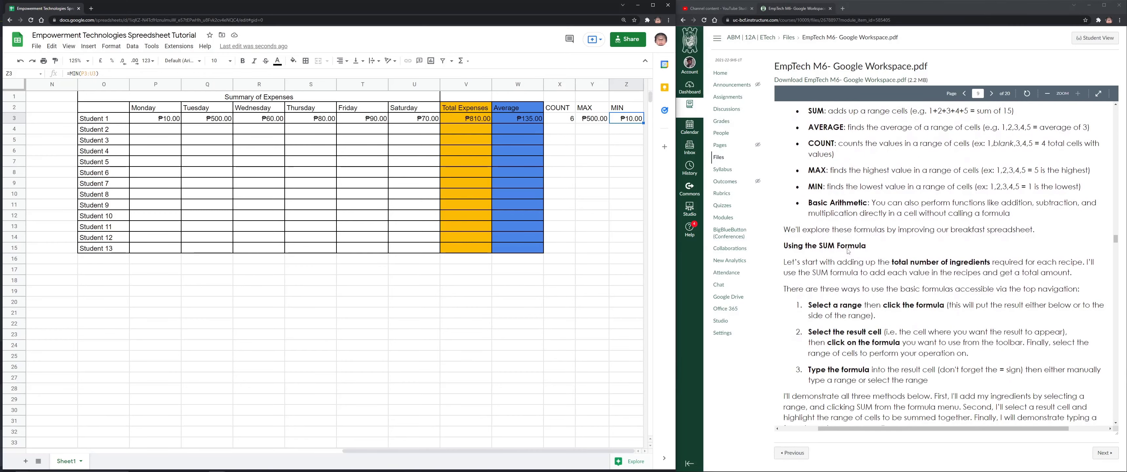
pyautogui.click(475, 117)
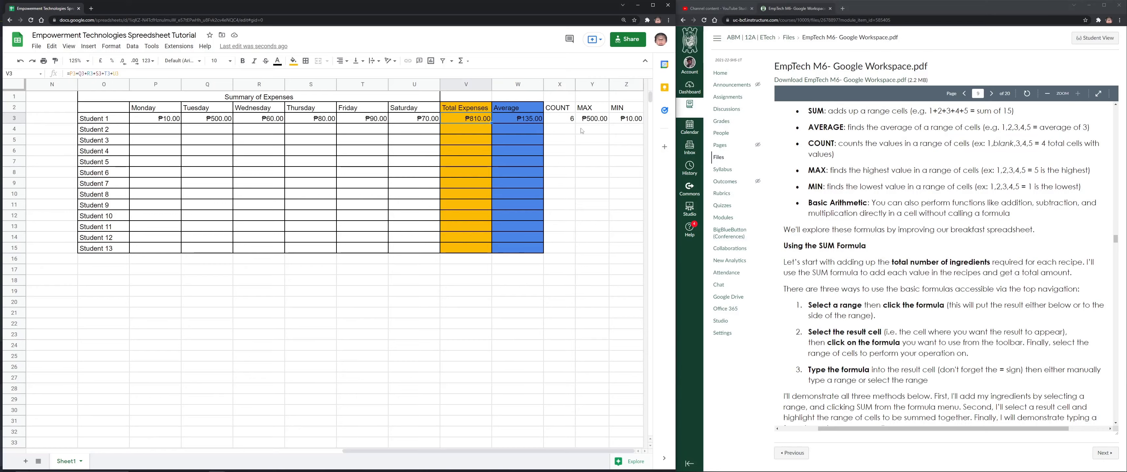
pyautogui.scroll(-7, 840, 245)
pyautogui.scroll(5, 840, 245)
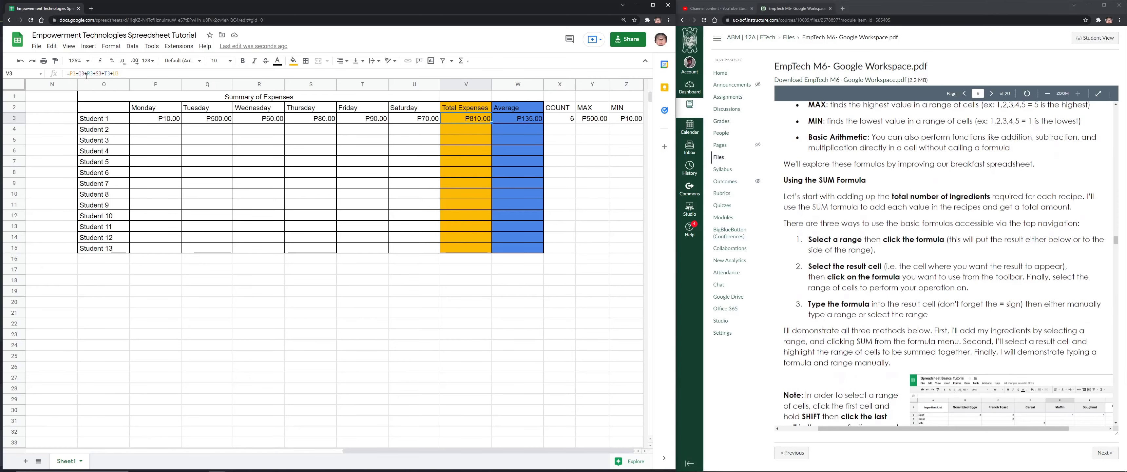
pyautogui.scroll(-8, 888, 203)
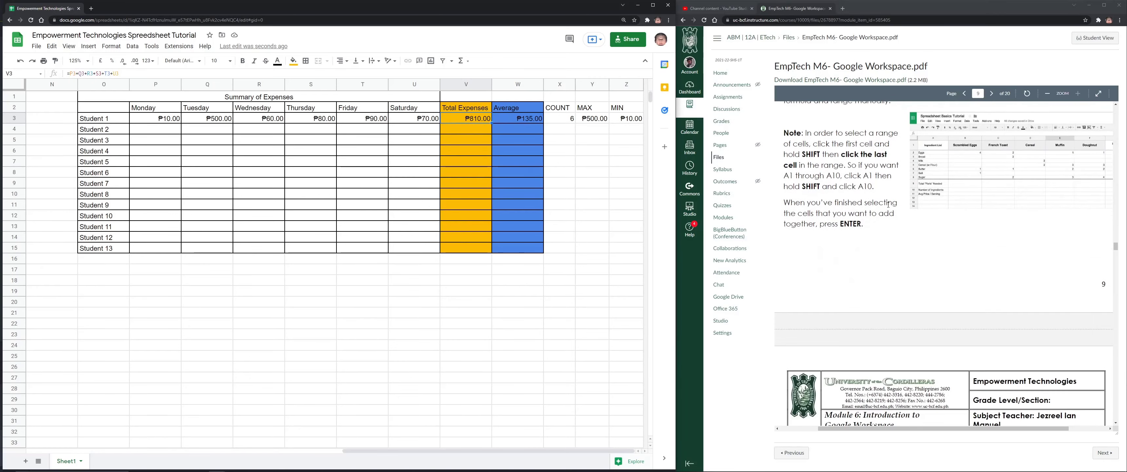
pyautogui.scroll(3, 889, 203)
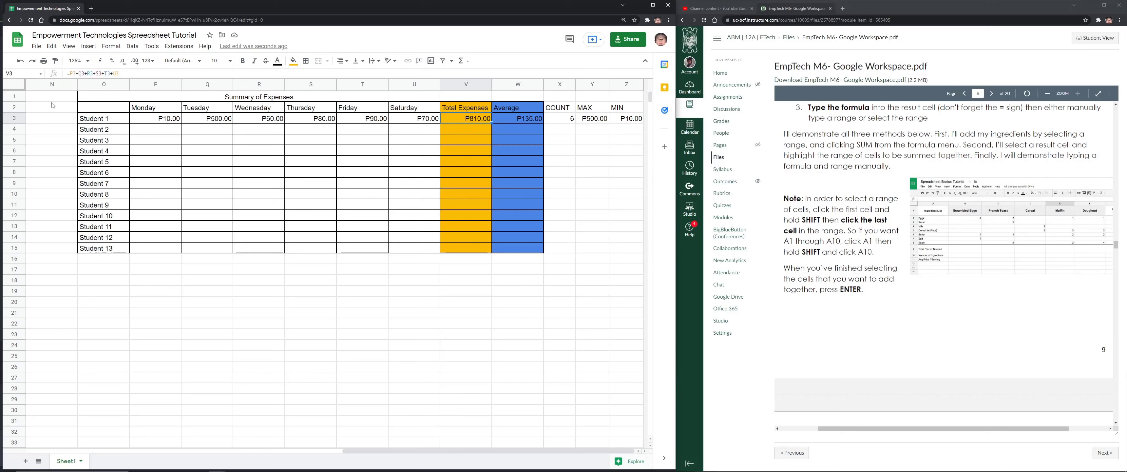
pyautogui.doubleClick(468, 119)
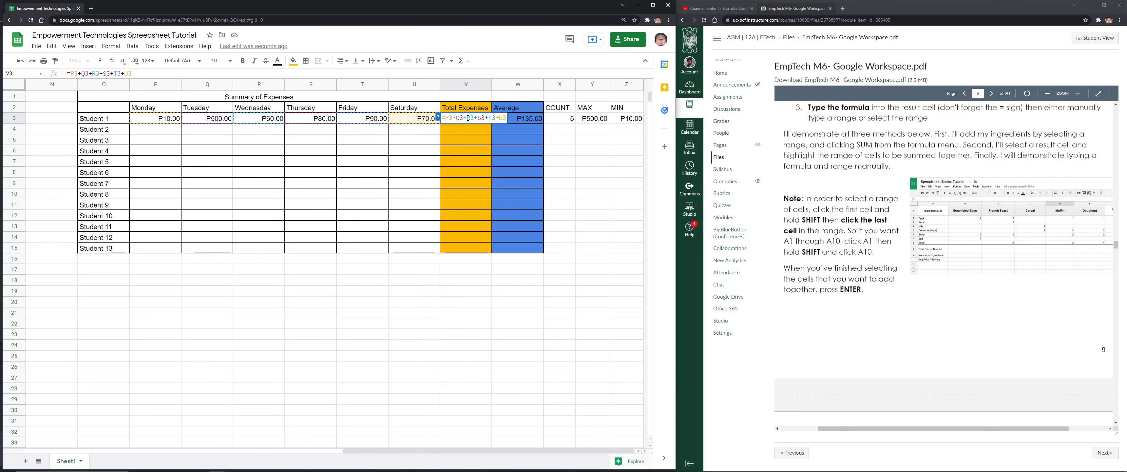
# Scroll the module PDF from page 9 to the 'Using Simple Arithmetic Formulas' heading on page 12
pyautogui.scroll(-8, 941, 148)
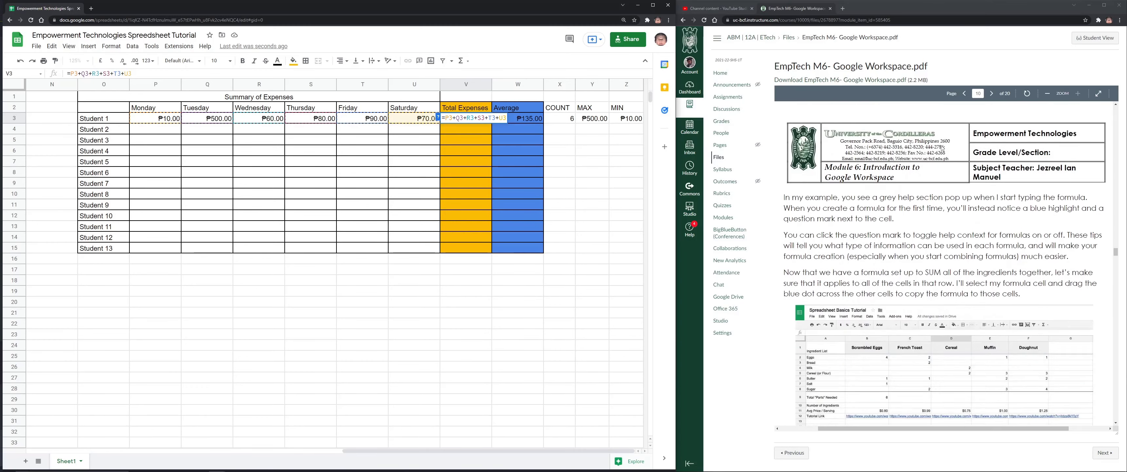
pyautogui.scroll(-3, 941, 148)
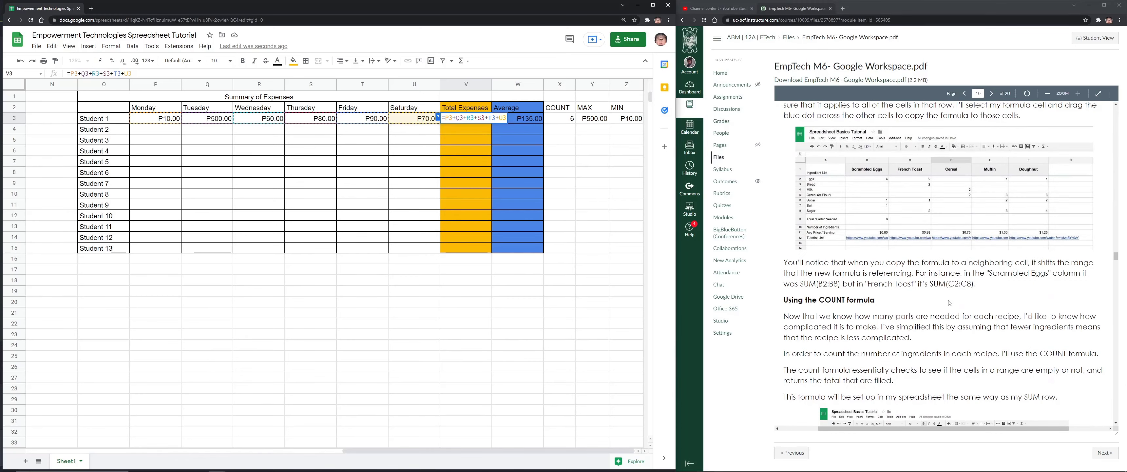
pyautogui.scroll(-2, 893, 205)
pyautogui.click(893, 206)
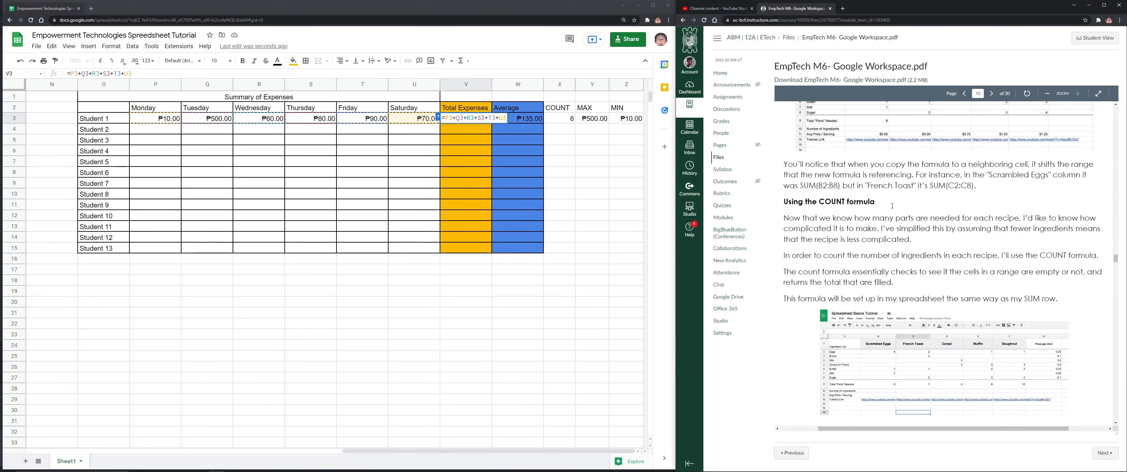
pyautogui.scroll(-2, 873, 208)
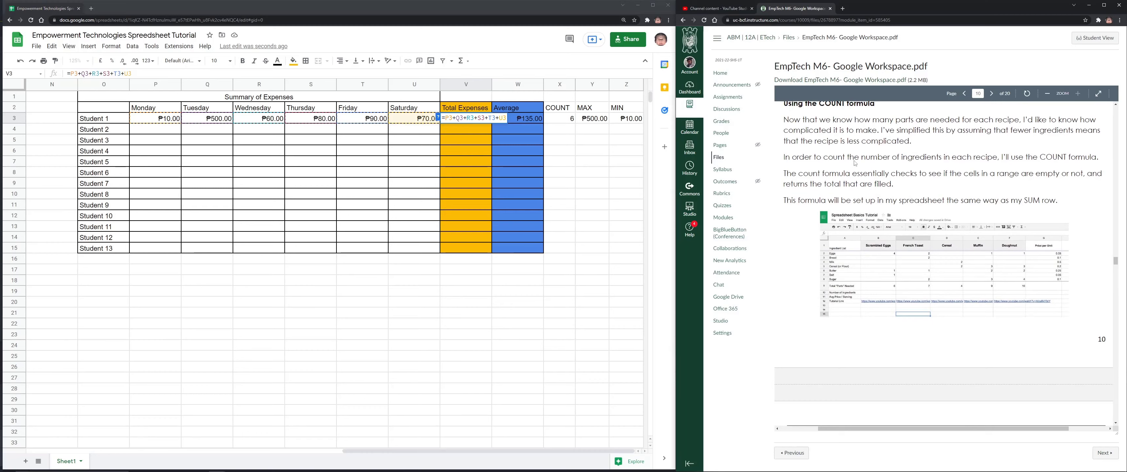
pyautogui.scroll(-4, 855, 163)
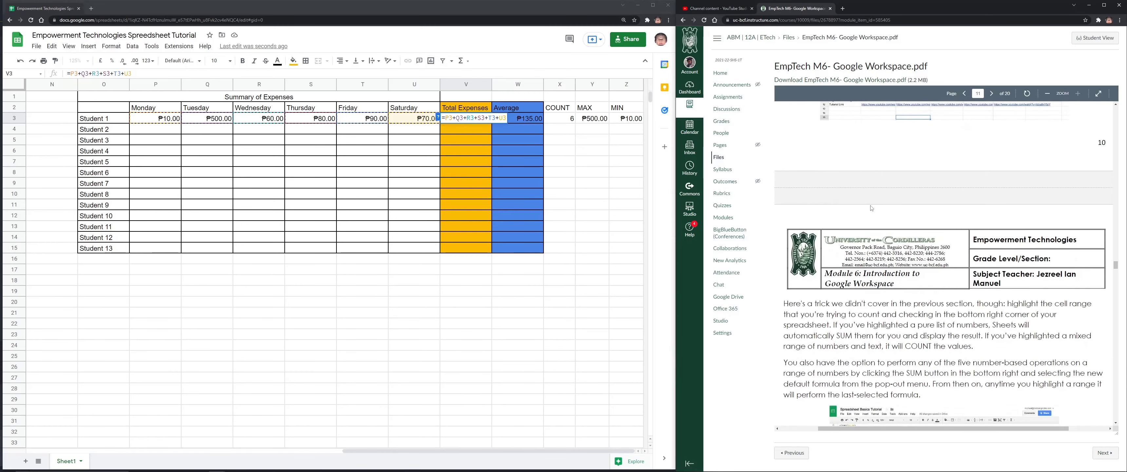
pyautogui.scroll(-3, 871, 208)
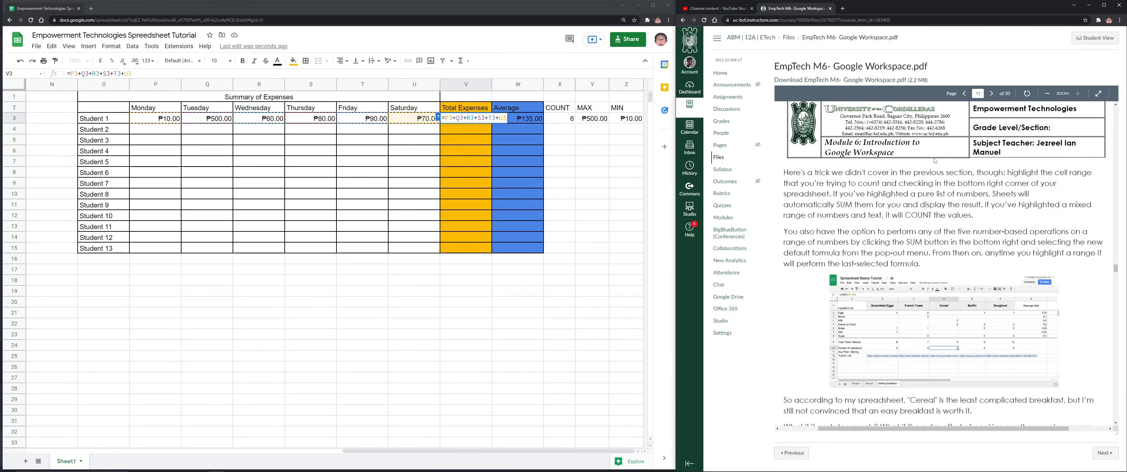
pyautogui.scroll(-4, 961, 167)
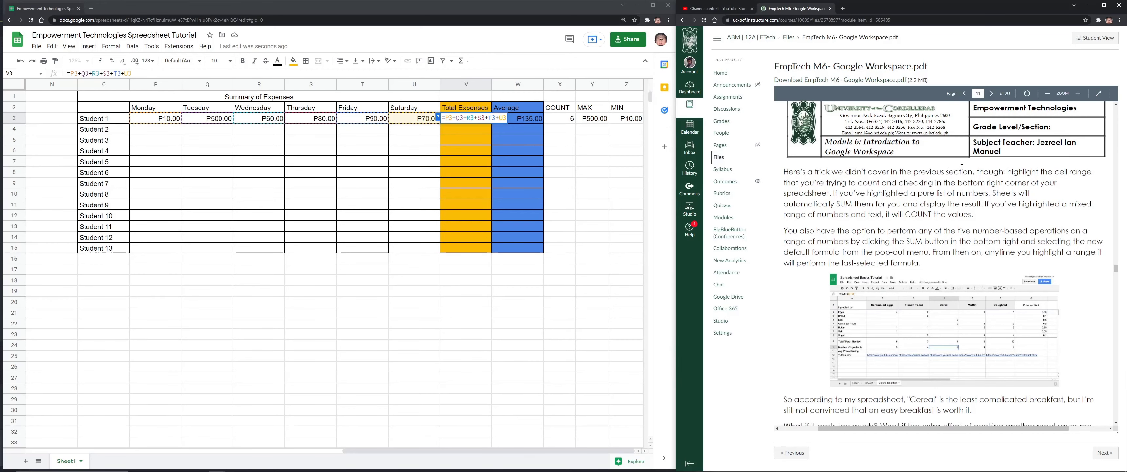
pyautogui.scroll(2, 960, 163)
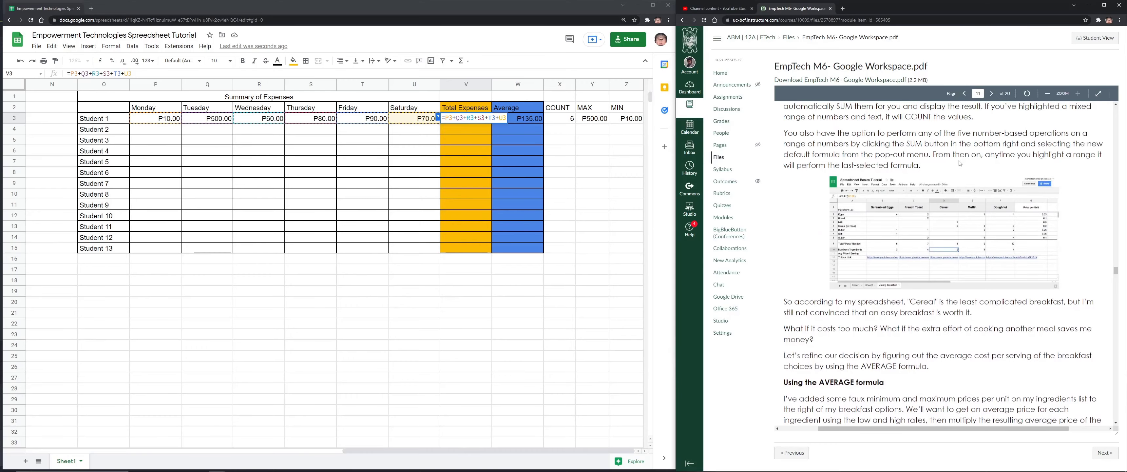
pyautogui.scroll(-1, 959, 163)
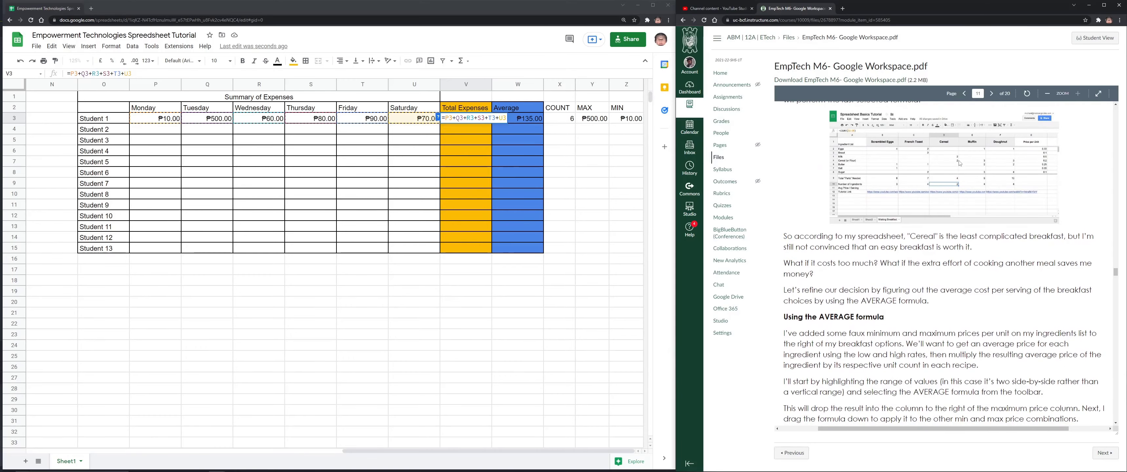
pyautogui.scroll(-6, 952, 236)
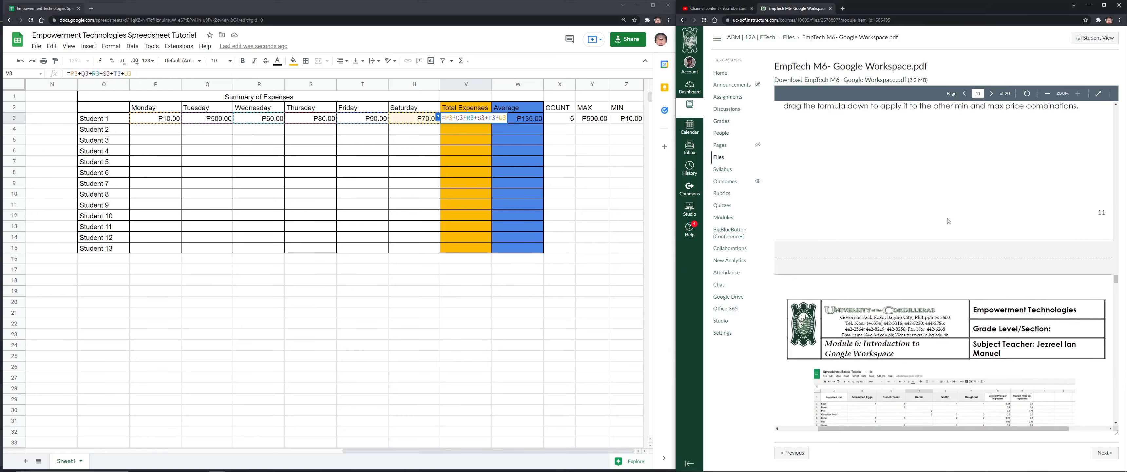
pyautogui.scroll(-4, 948, 220)
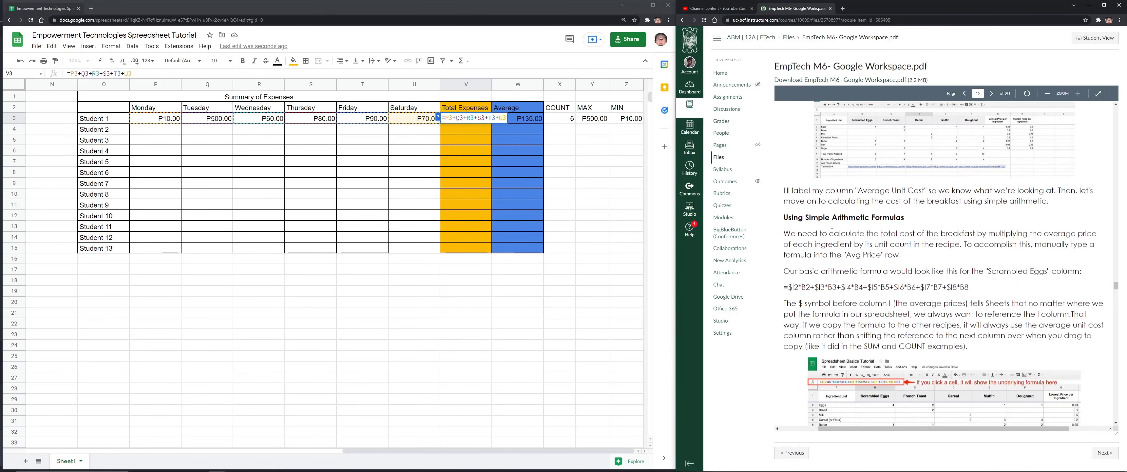
pyautogui.moveTo(783, 218); pyautogui.dragTo(898, 242)
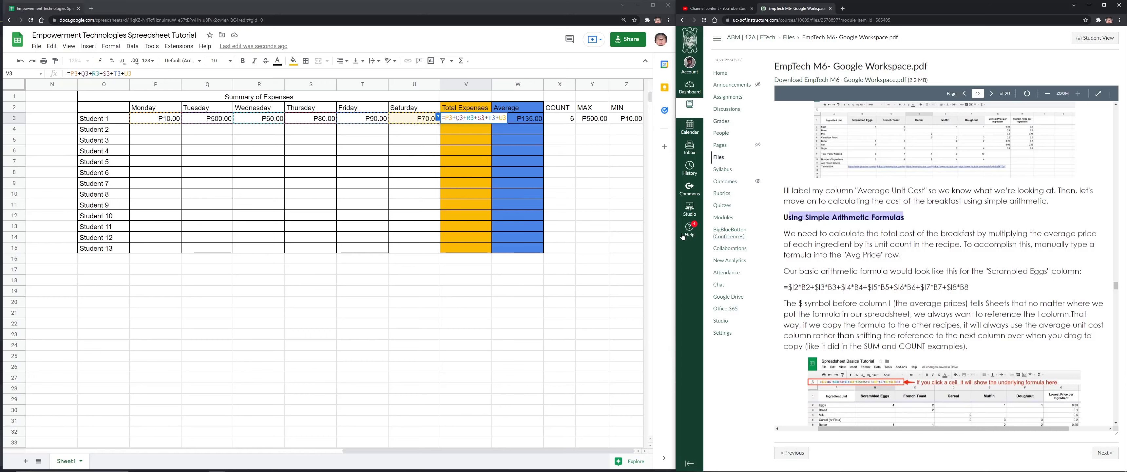
pyautogui.moveTo(133, 74); pyautogui.dragTo(28, 77)
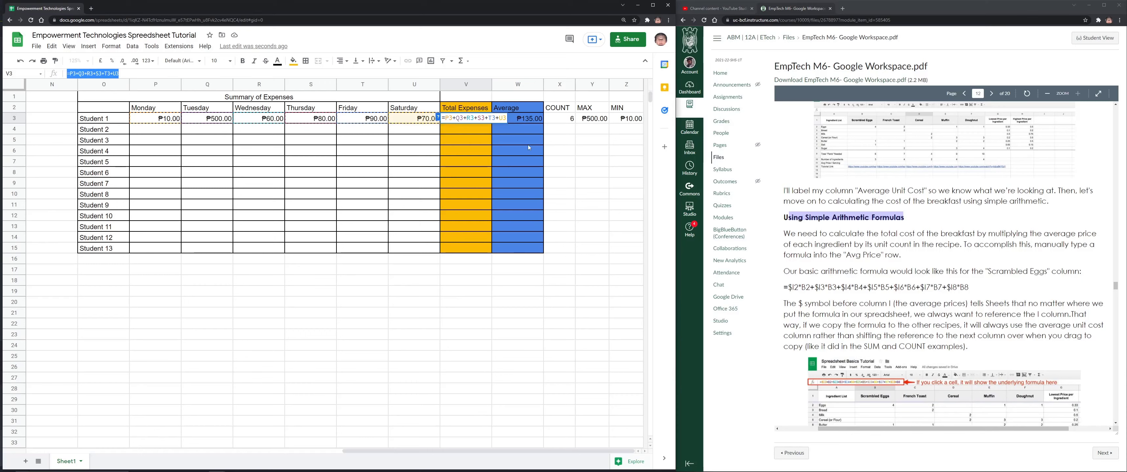
pyautogui.click(523, 172)
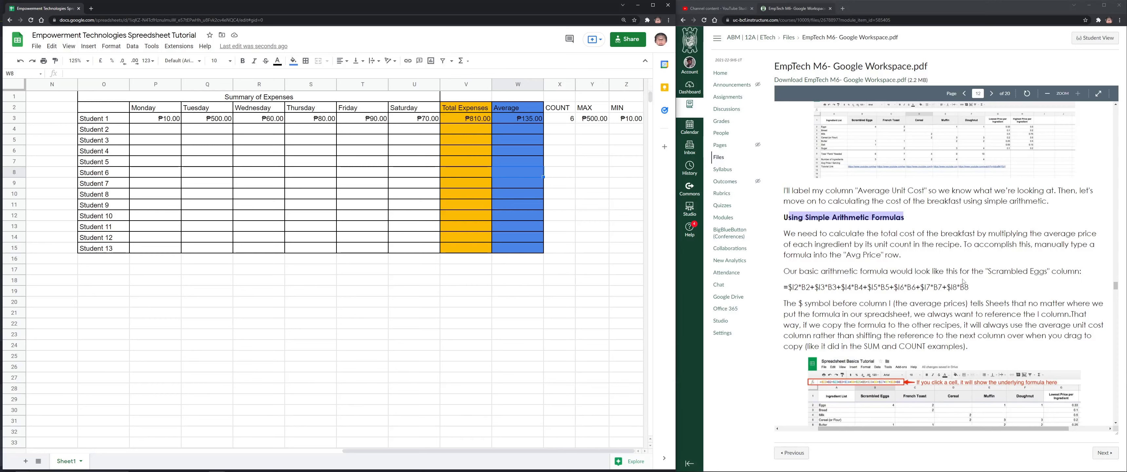
pyautogui.click(791, 287)
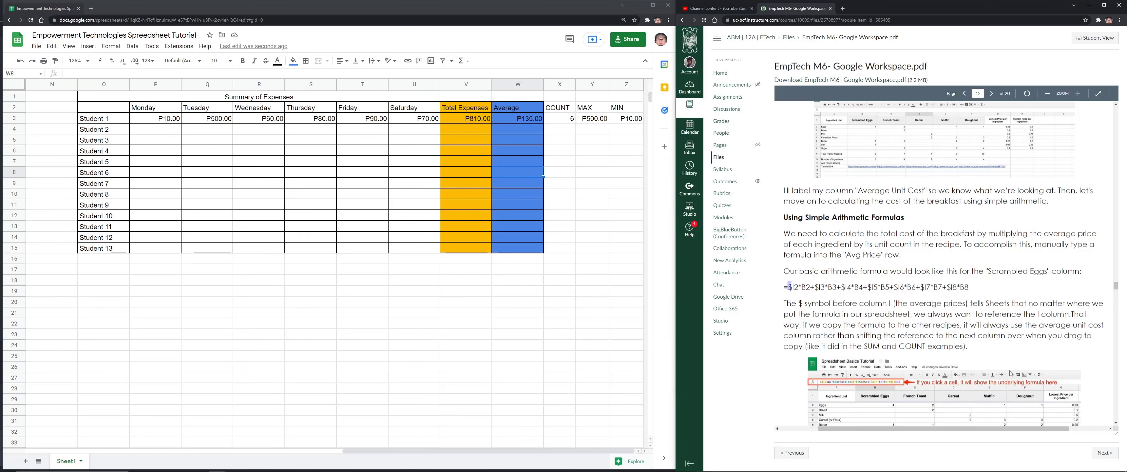
pyautogui.scroll(-2, 1010, 373)
pyautogui.scroll(-1, 1009, 371)
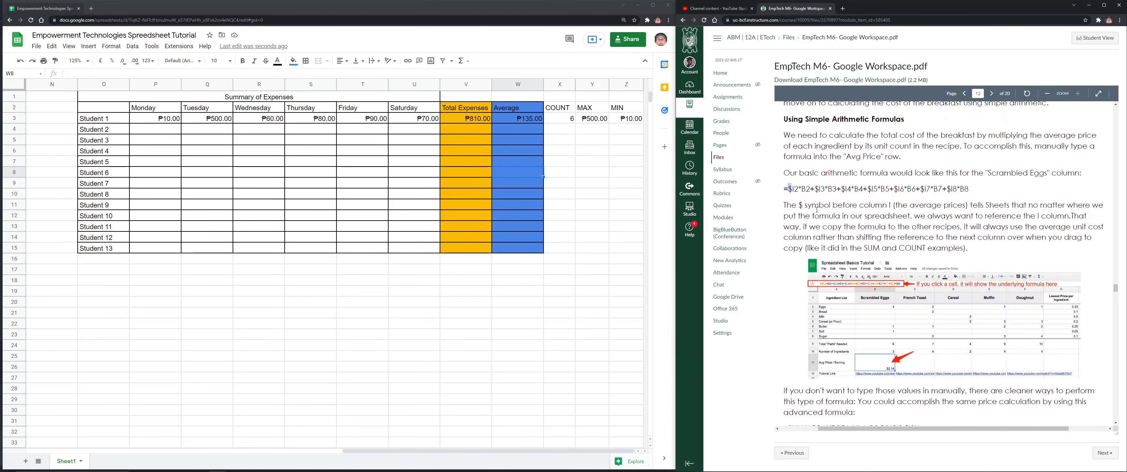
pyautogui.moveTo(798, 204); pyautogui.dragTo(804, 204)
pyautogui.moveTo(1082, 204); pyautogui.dragTo(1085, 214)
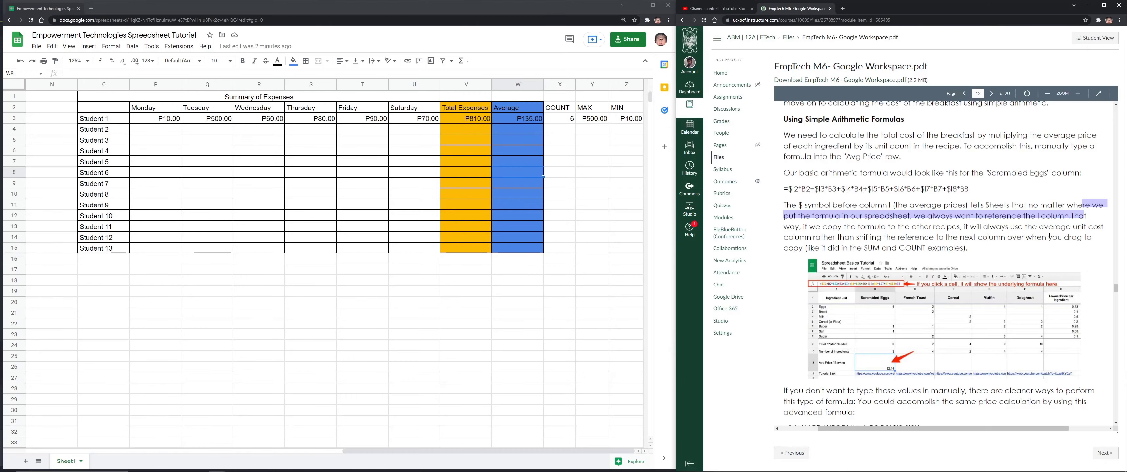
pyautogui.scroll(-5, 1048, 236)
pyautogui.scroll(-4, 1002, 234)
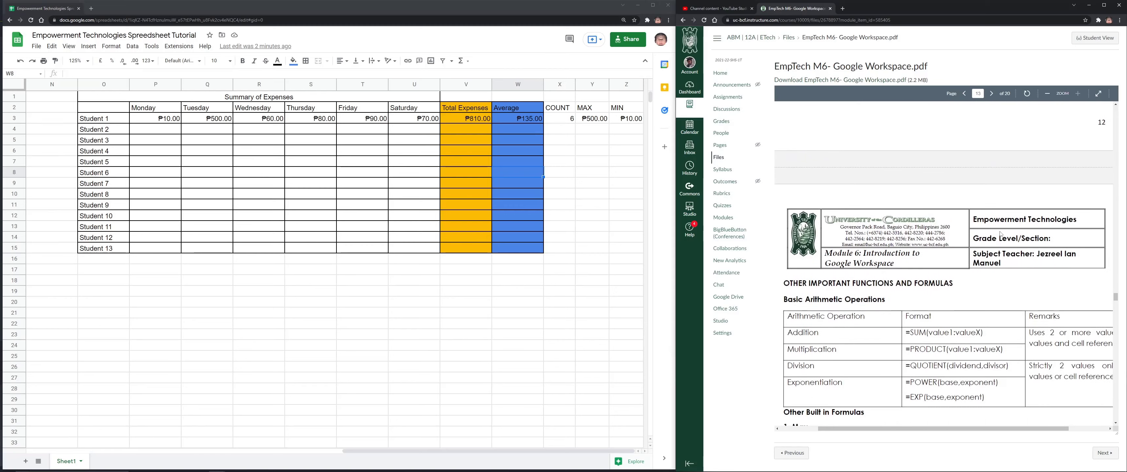
pyautogui.scroll(9, 1001, 234)
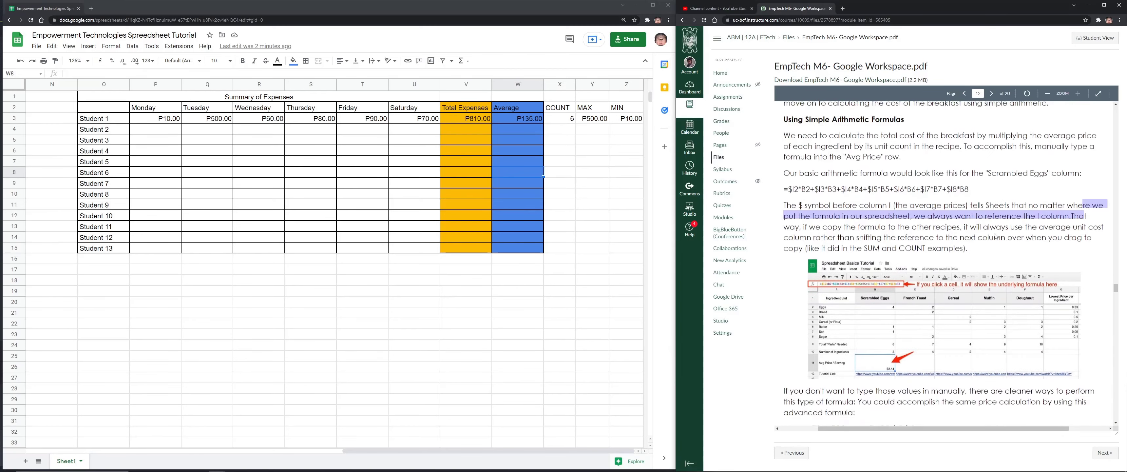
pyautogui.click(789, 221)
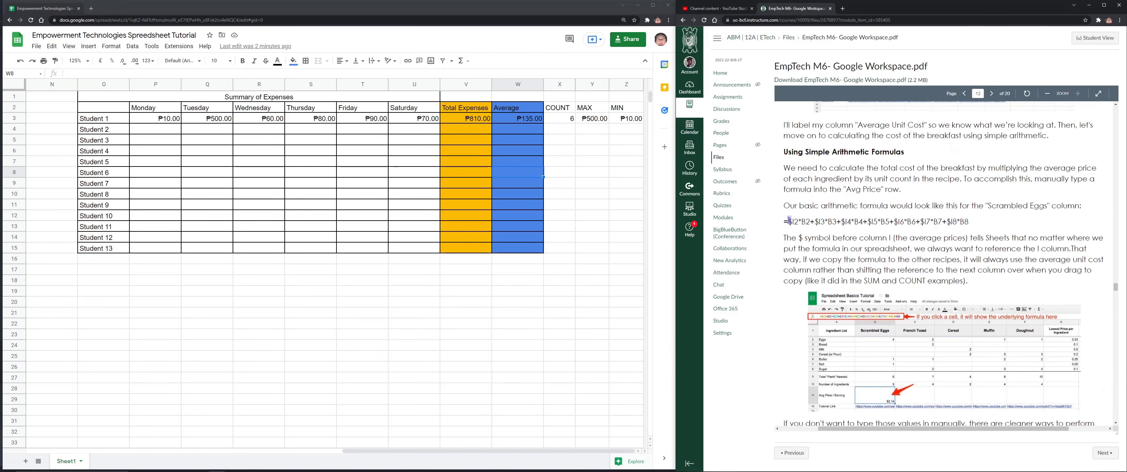
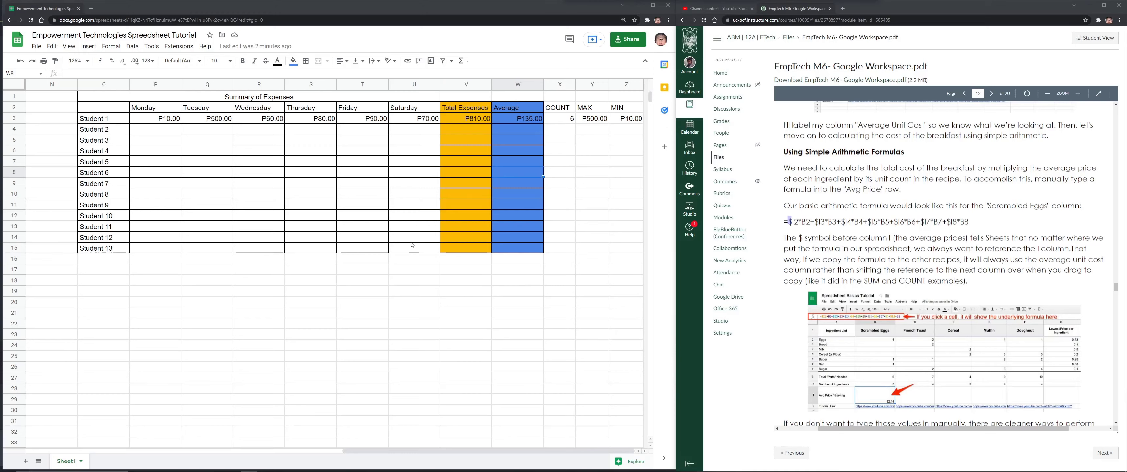
# Undo the accidental fill-down of Student 1's Monday expense to Student 13
pyautogui.click(166, 120)
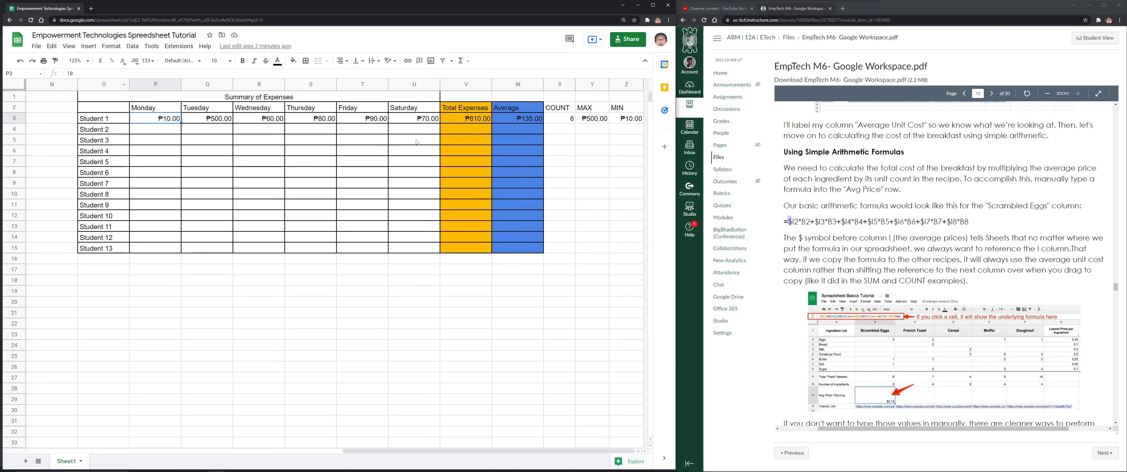
pyautogui.moveTo(181, 123); pyautogui.dragTo(172, 249)
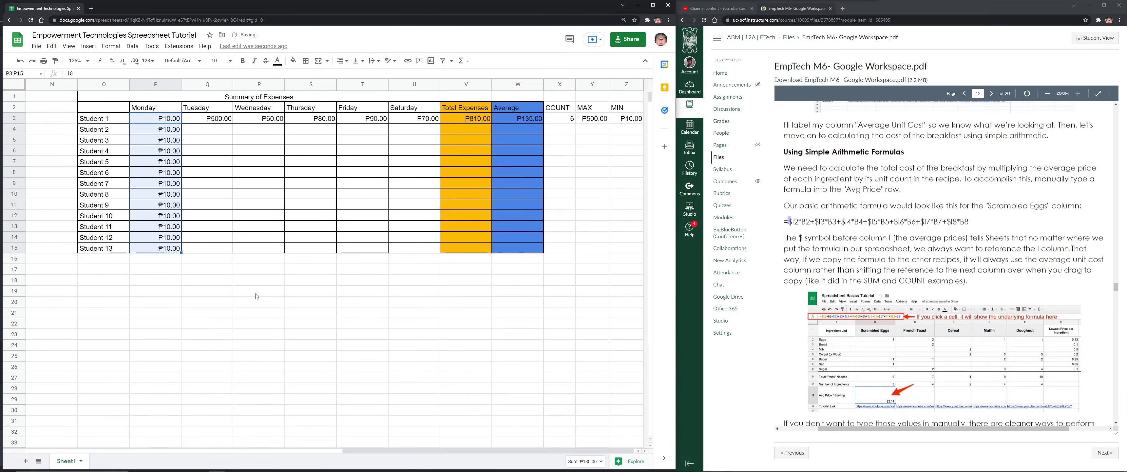
pyautogui.hotkey('ctrl', 'z')
pyautogui.click(206, 291)
pyautogui.click(275, 323)
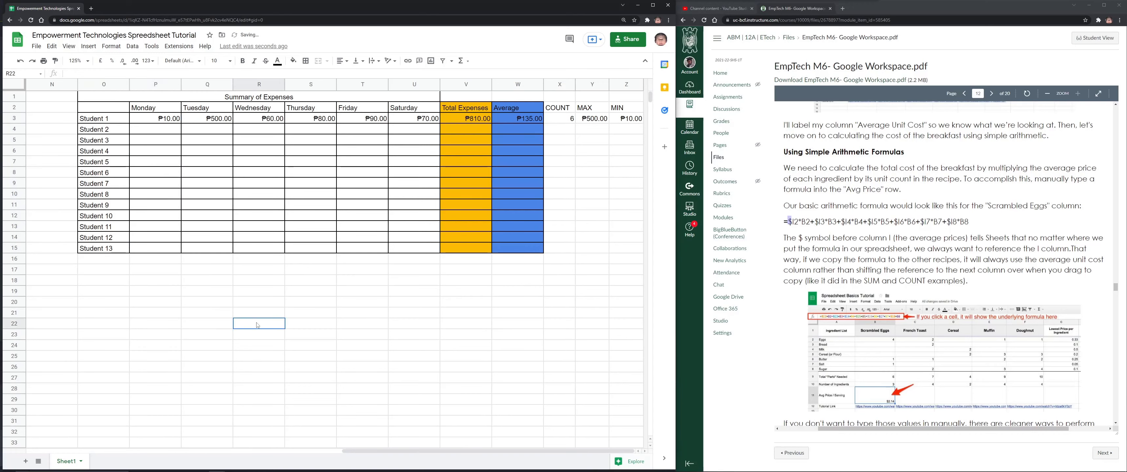
pyautogui.scroll(-1, 283, 295)
pyautogui.scroll(-1, 283, 296)
# Enter the scores 90, 85, 90, 95, 98 and 75 down R21:R26
pyautogui.click(272, 259)
pyautogui.write('90')
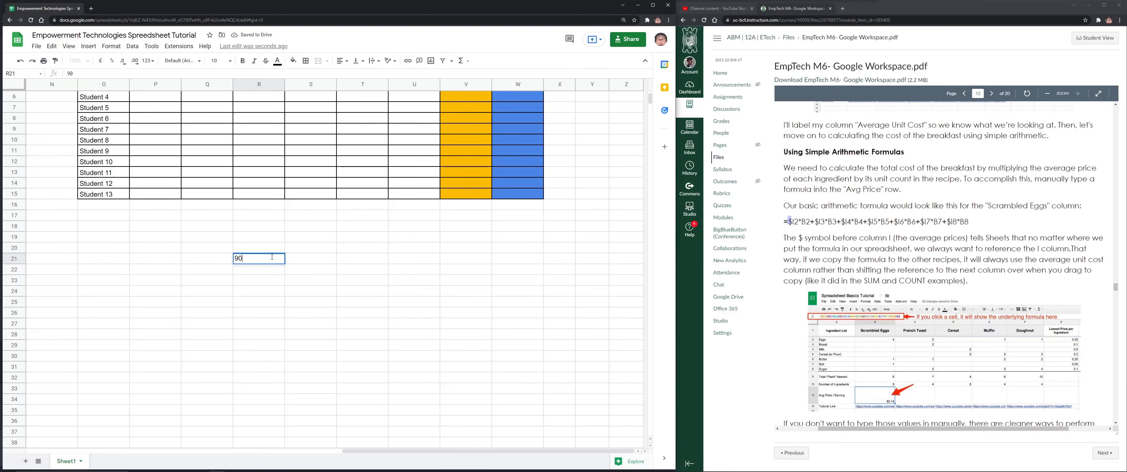
pyautogui.press('Return')
pyautogui.write('85')
pyautogui.press('Return')
pyautogui.write('90')
pyautogui.press('Return')
pyautogui.write('95')
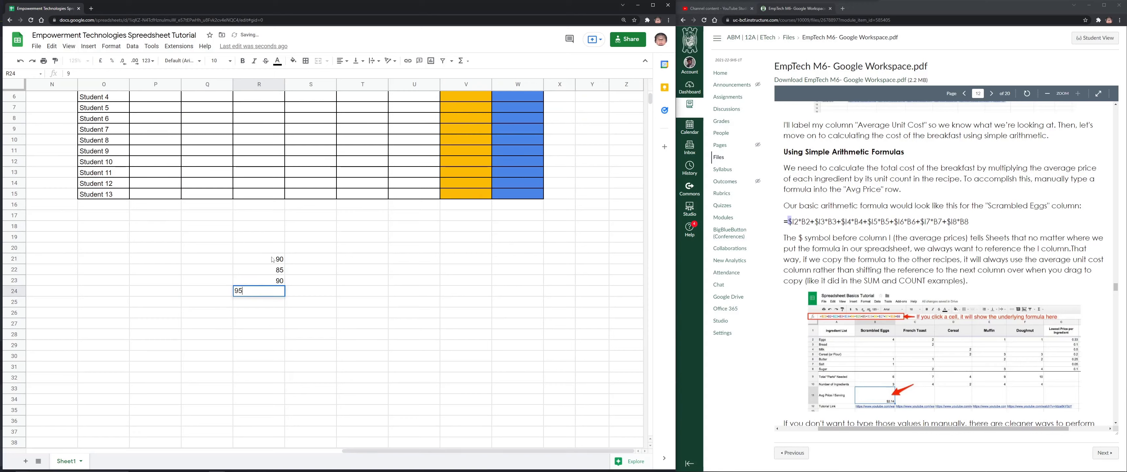
pyautogui.press('Return')
pyautogui.write('98')
pyautogui.press('Return')
pyautogui.write('75')
pyautogui.press('Return')
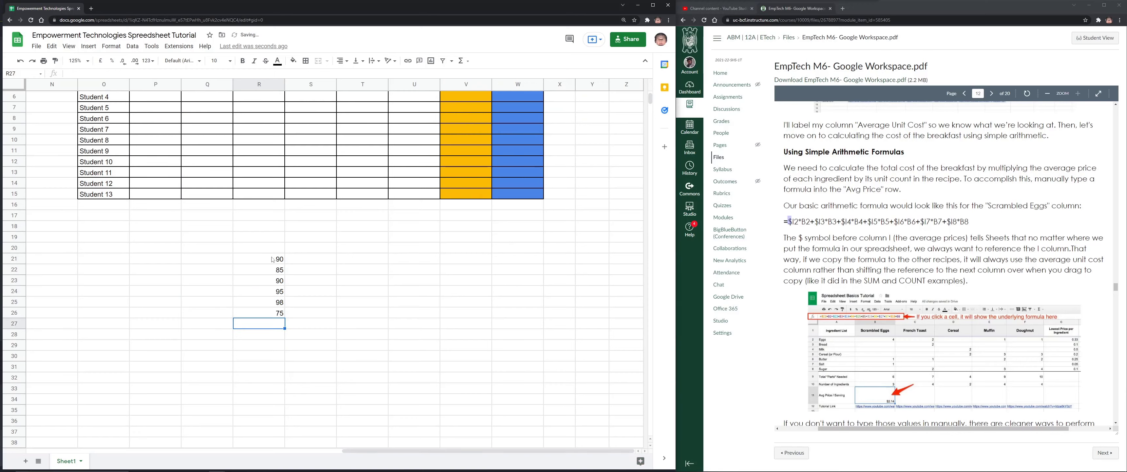
# Label Q27 as 'Total' beside the score column
pyautogui.click(208, 325)
pyautogui.write('Total')
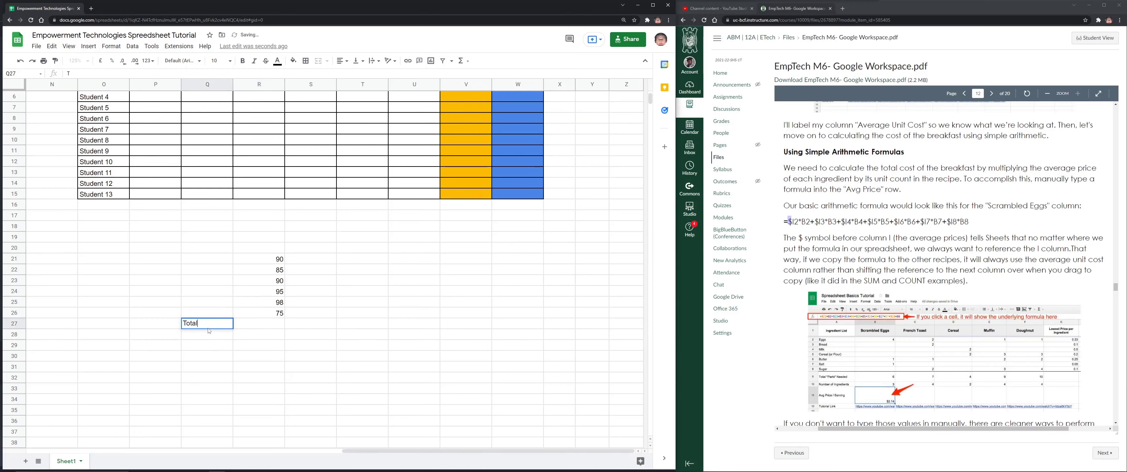
pyautogui.press('Return')
pyautogui.click(248, 323)
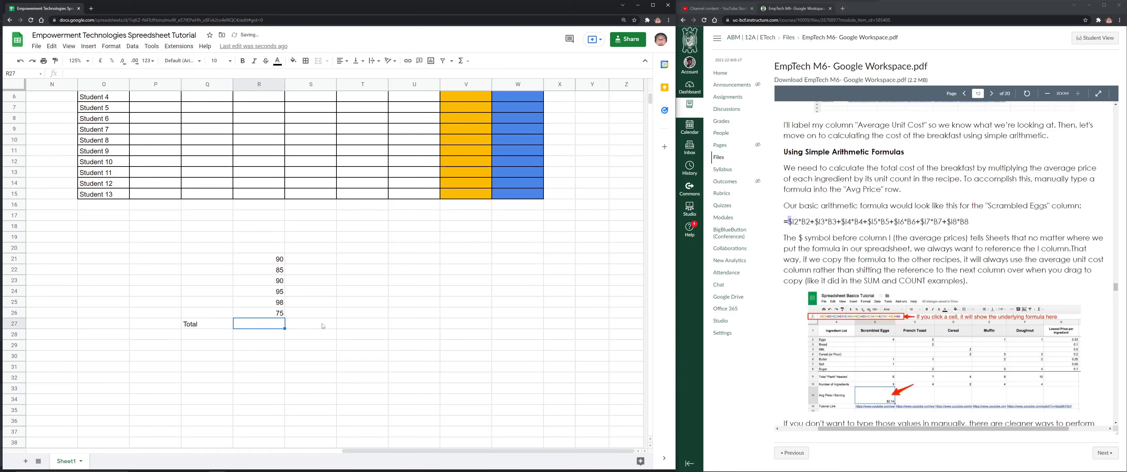
# Total the first score column with =SUM(R21:R26) in R27
pyautogui.write('=SUM')
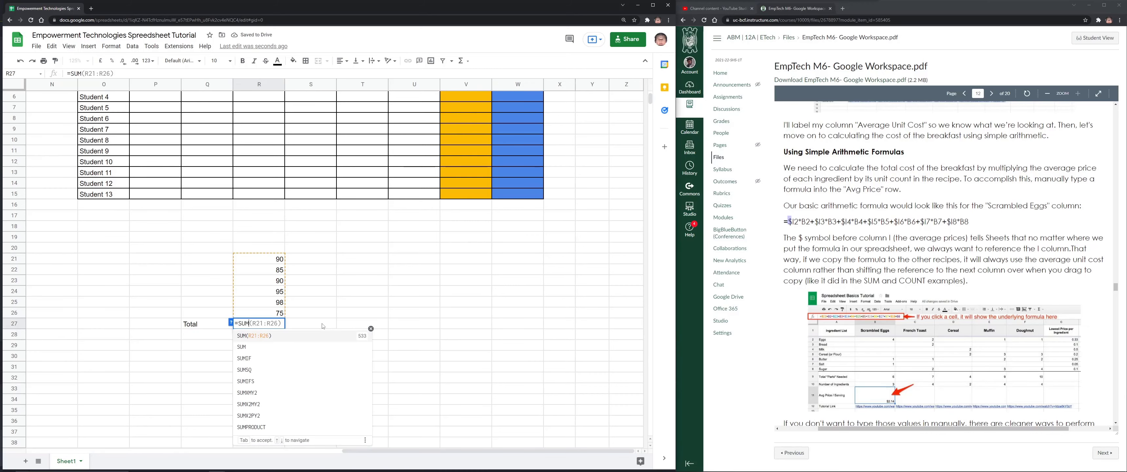
pyautogui.write('(')
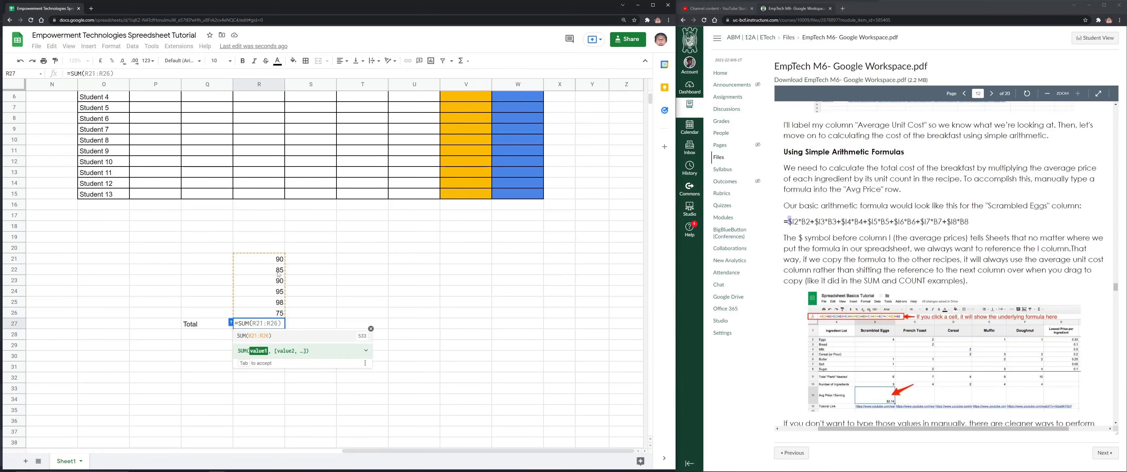
pyautogui.moveTo(262, 259); pyautogui.dragTo(280, 313)
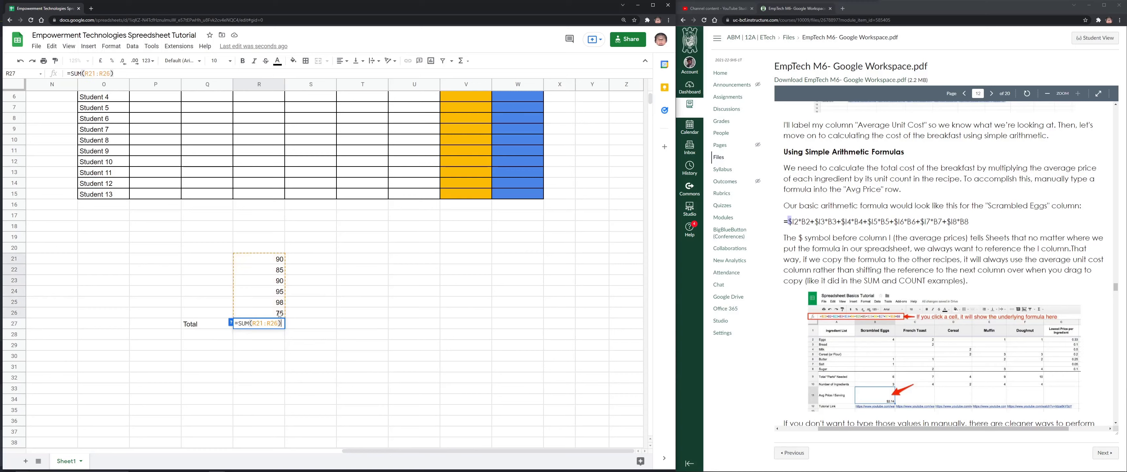
pyautogui.press('Return')
pyautogui.click(282, 324)
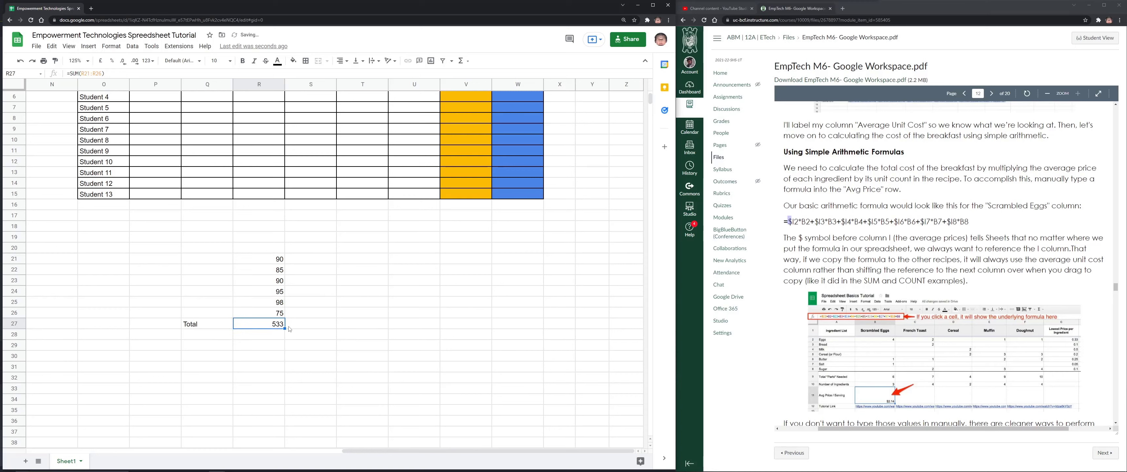
# Copy the scores and the SUM formula across to column U
pyautogui.moveTo(283, 261); pyautogui.dragTo(419, 319)
pyautogui.click(280, 329)
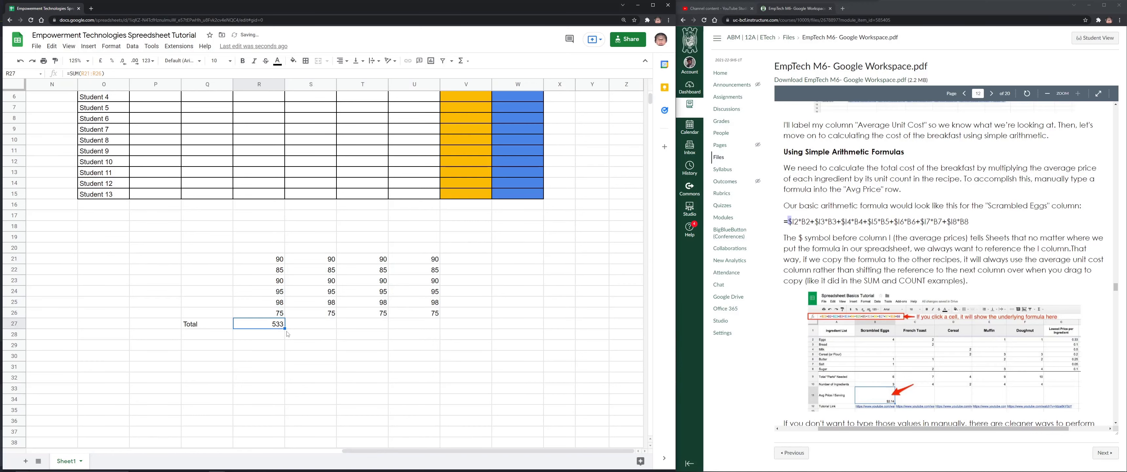
pyautogui.moveTo(284, 328); pyautogui.dragTo(432, 326)
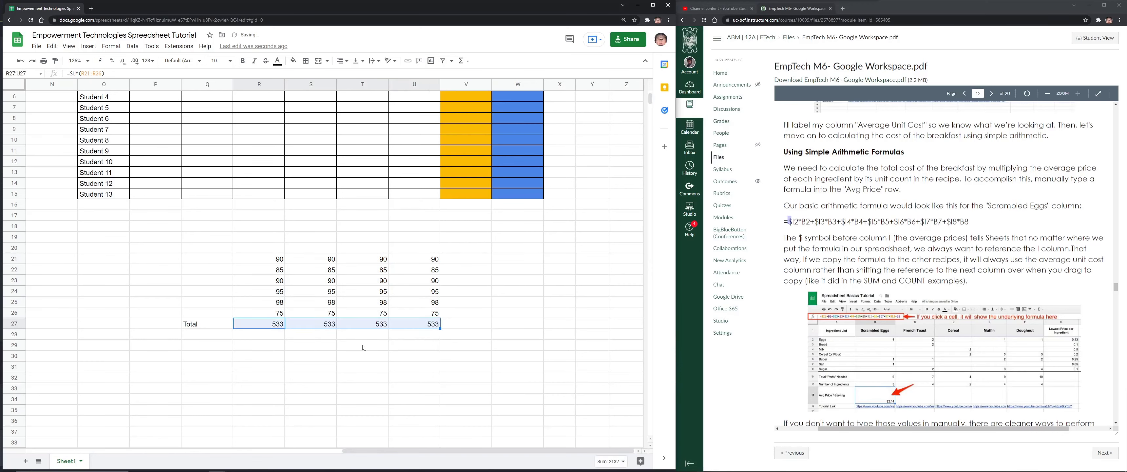
# Change column S's scores to 80, 8, 95, 90, 96 and 85
pyautogui.click(326, 260)
pyautogui.write('80')
pyautogui.press('Return')
pyautogui.write('8')
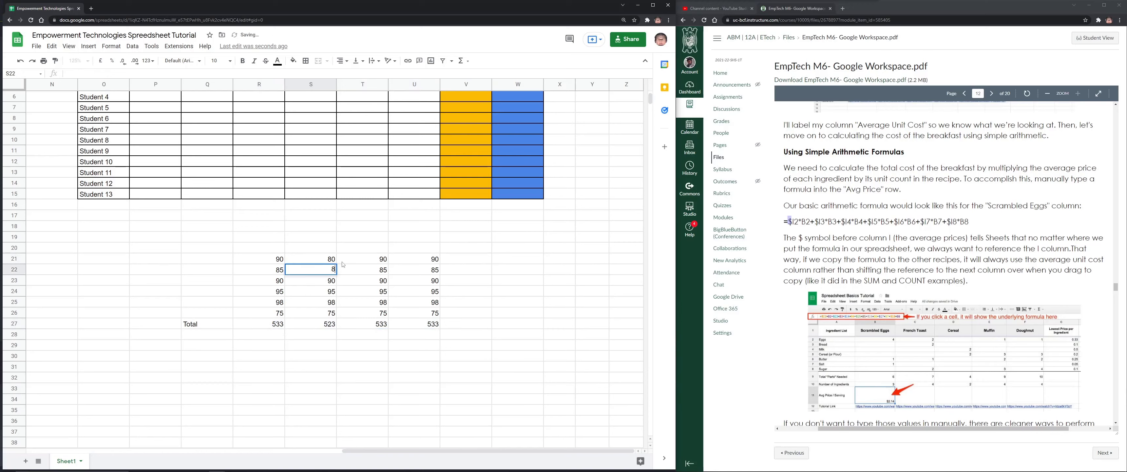
pyautogui.press('Return')
pyautogui.press('BackSpace')
pyautogui.press('Return')
pyautogui.press('Up')
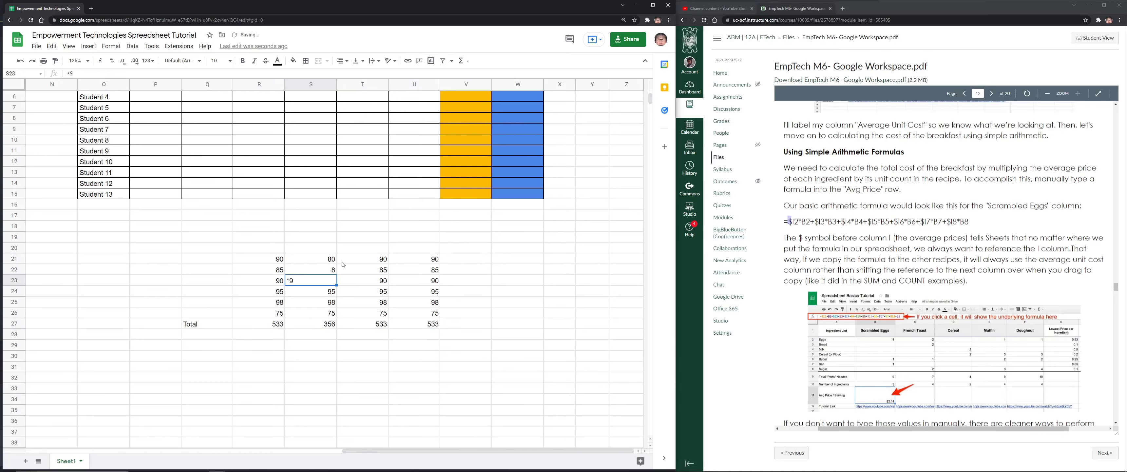
pyautogui.write('95')
pyautogui.press('Return')
pyautogui.write('90')
pyautogui.press('Return')
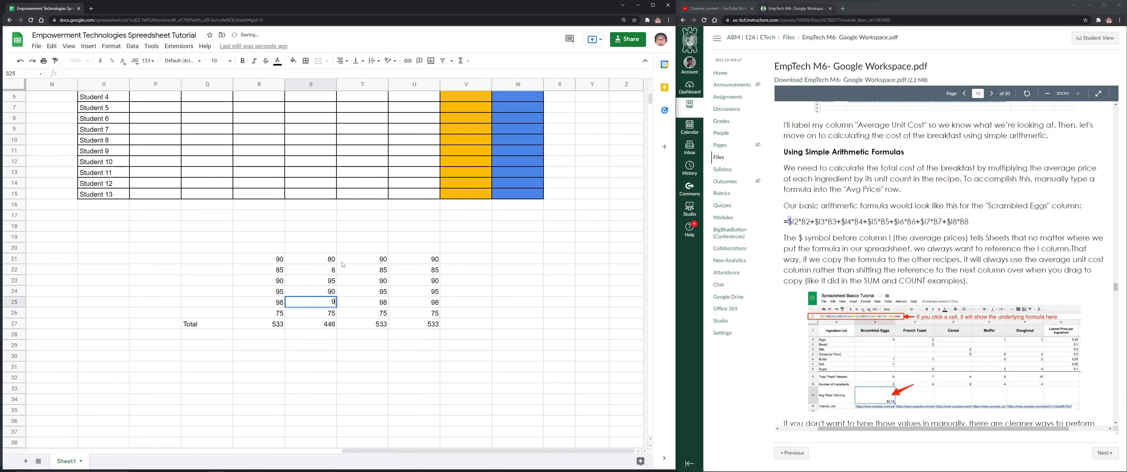
pyautogui.write('96')
pyautogui.press('Return')
pyautogui.write('85')
pyautogui.press('Return')
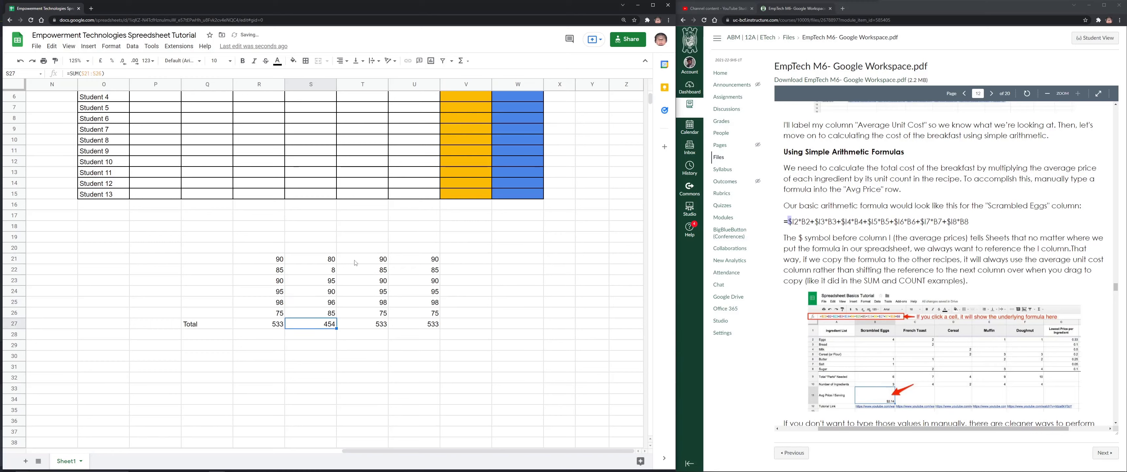
# Change column T's scores to 85, 85, 83, 95 and 85
pyautogui.click(355, 263)
pyautogui.write('85')
pyautogui.press('Return')
pyautogui.write('85')
pyautogui.press('Return')
pyautogui.write('83')
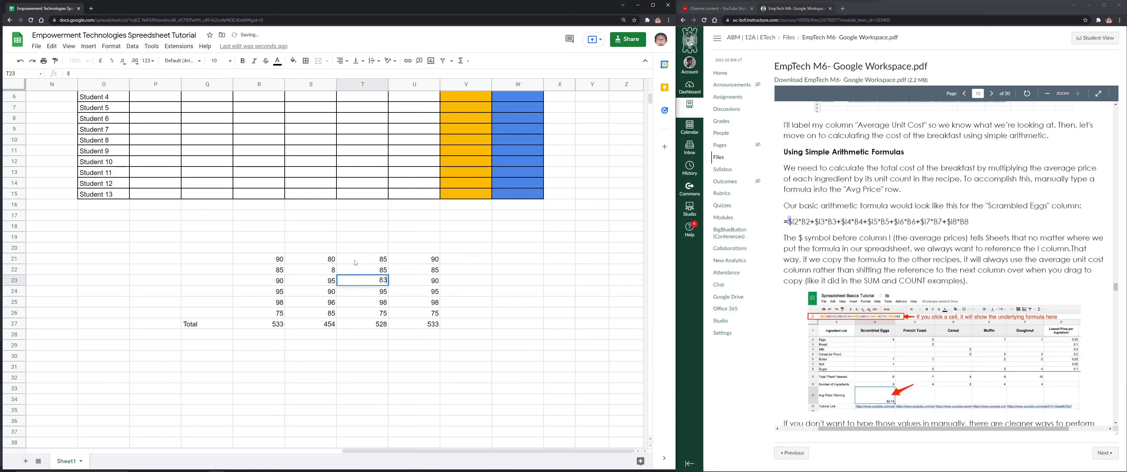
pyautogui.press('Return')
pyautogui.write('95')
pyautogui.press('Return')
pyautogui.write('85')
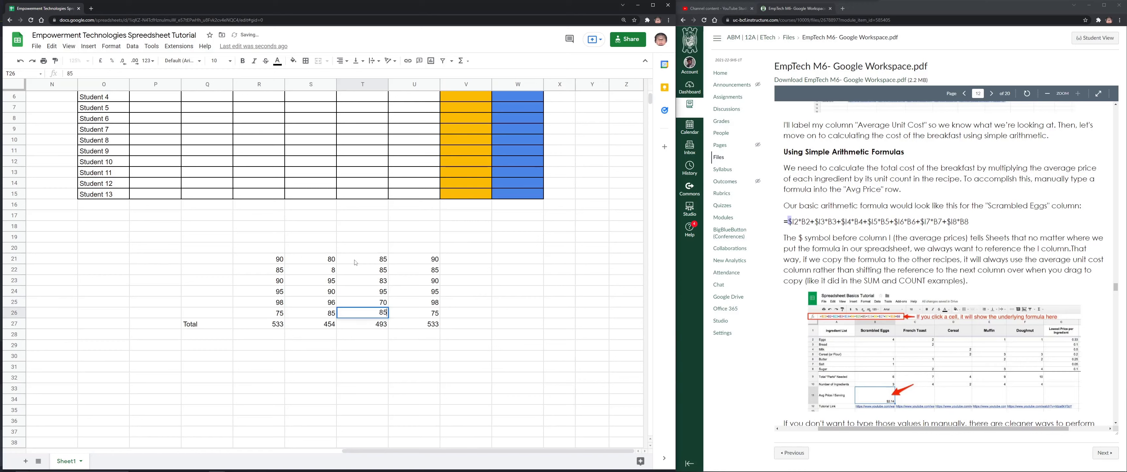
pyautogui.press('Return')
# Change column U's scores to 80, 52, 63 and 625
pyautogui.click(435, 262)
pyautogui.write('80')
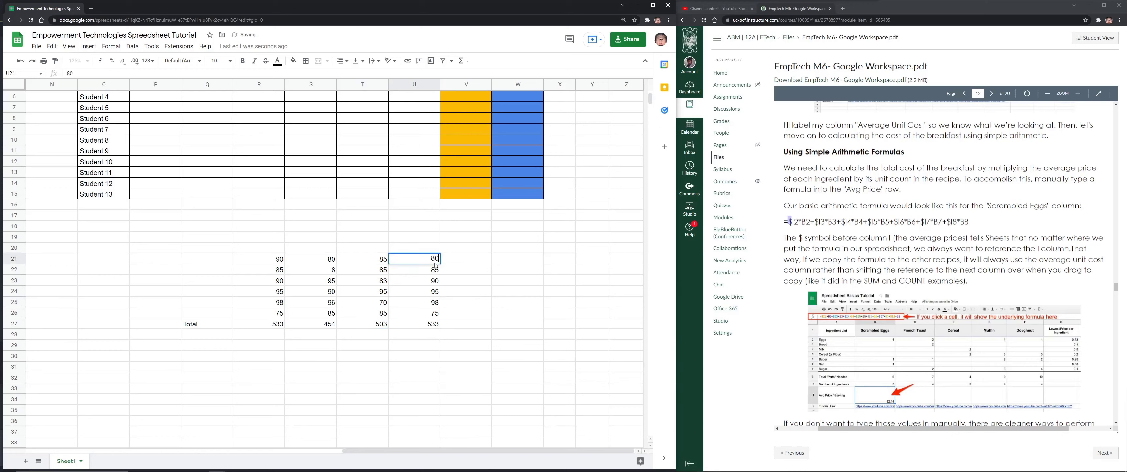
pyautogui.press('Return')
pyautogui.write('52')
pyautogui.press('Return')
pyautogui.write('63')
pyautogui.press('Return')
pyautogui.write('625')
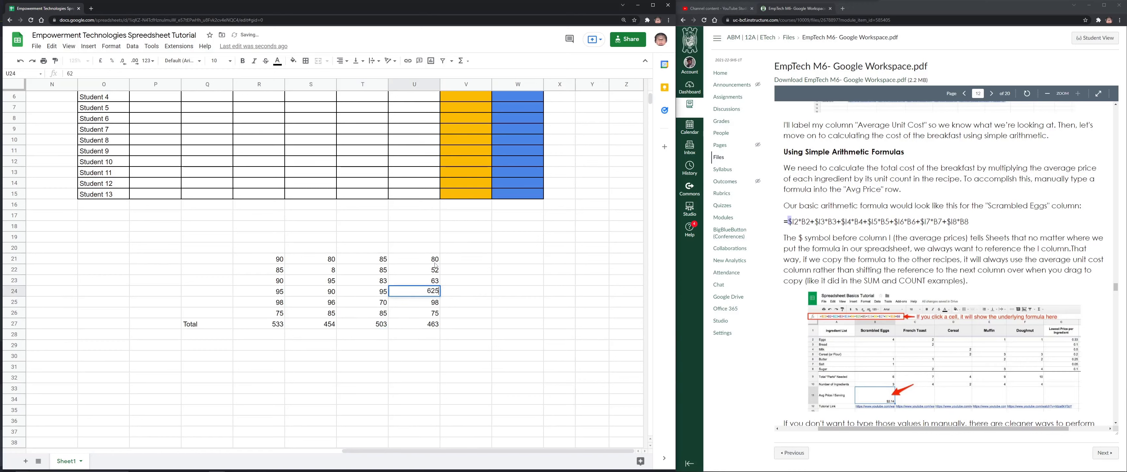
pyautogui.press('Return')
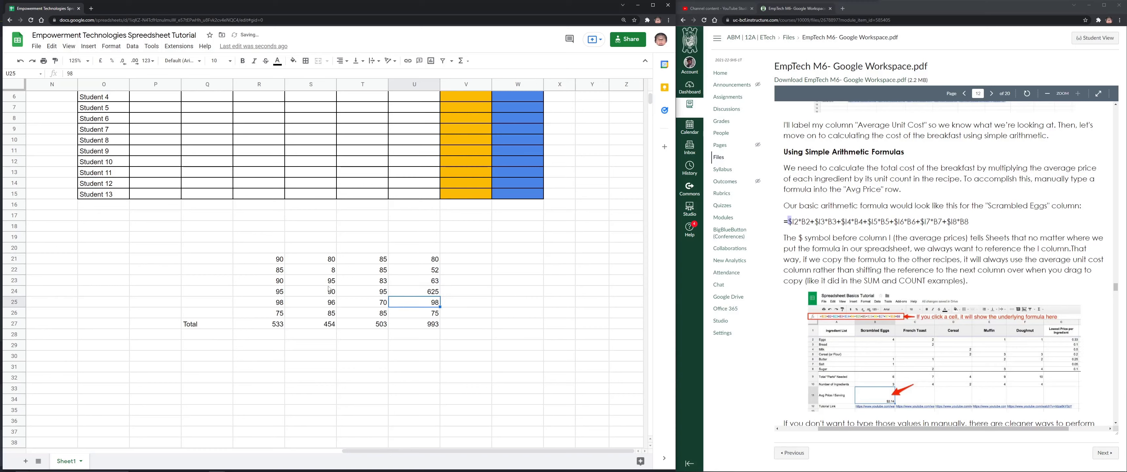
# Apply all borders to the score block R21:U27
pyautogui.moveTo(264, 262); pyautogui.dragTo(416, 324)
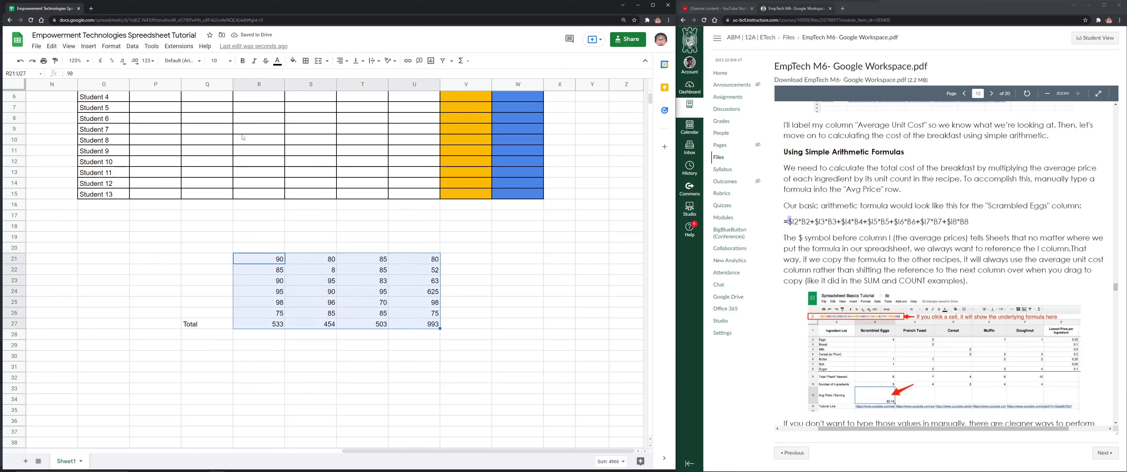
pyautogui.click(305, 60)
pyautogui.click(309, 78)
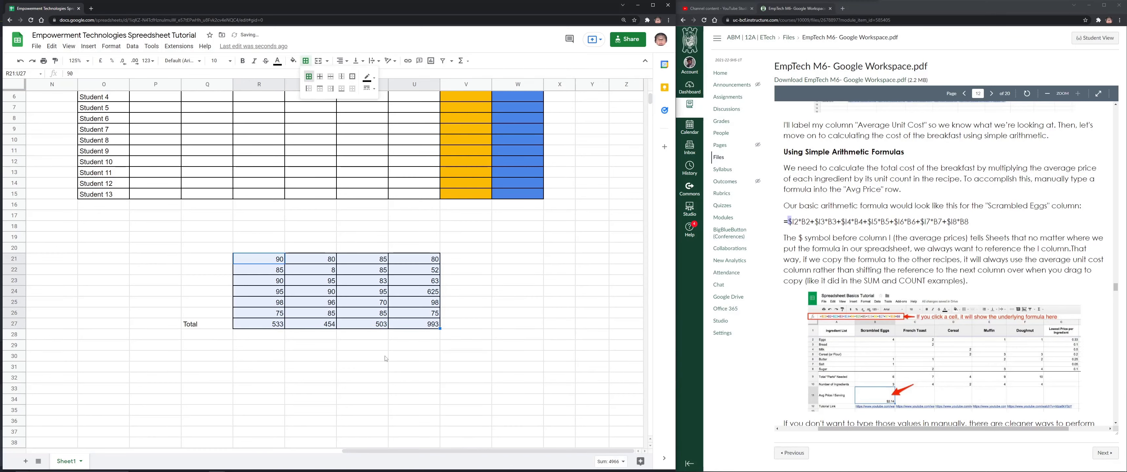
pyautogui.click(387, 353)
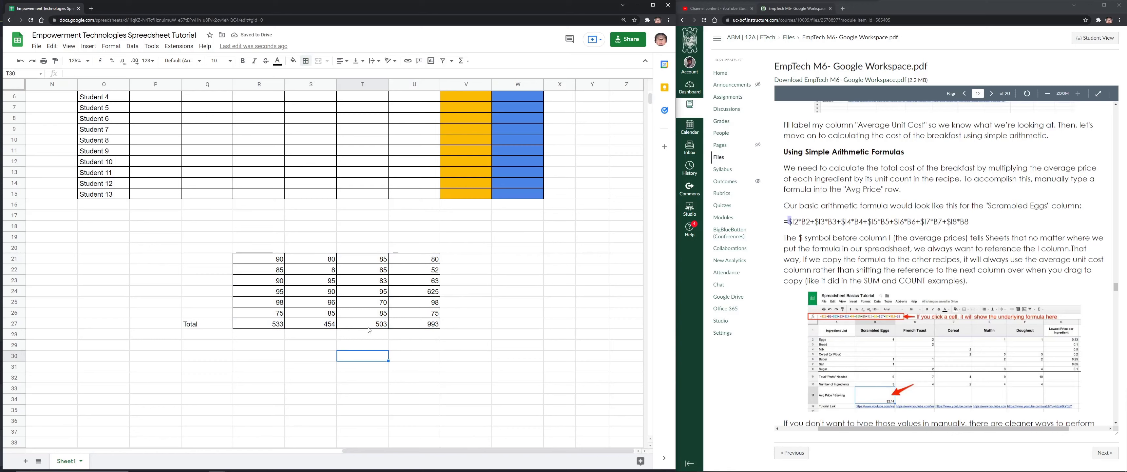
pyautogui.click(283, 324)
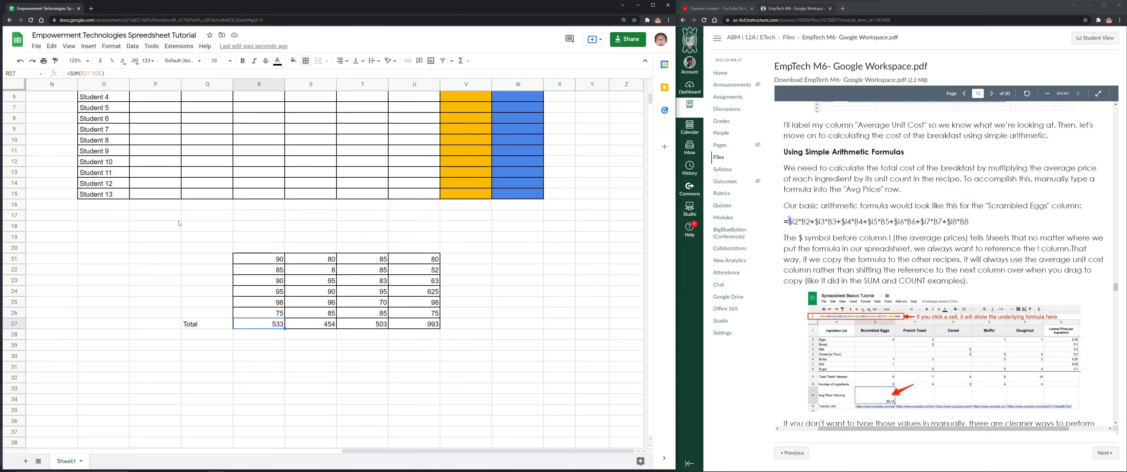
# Put 5 in R18 and divide the R27 total by 5
pyautogui.click(268, 229)
pyautogui.write('5')
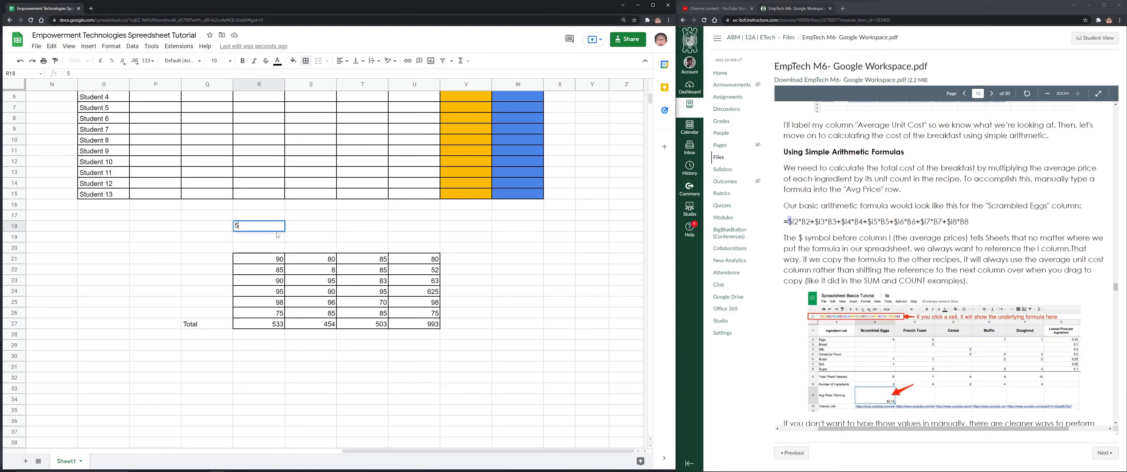
pyautogui.click(274, 327)
pyautogui.doubleClick(275, 326)
pyautogui.write('/')
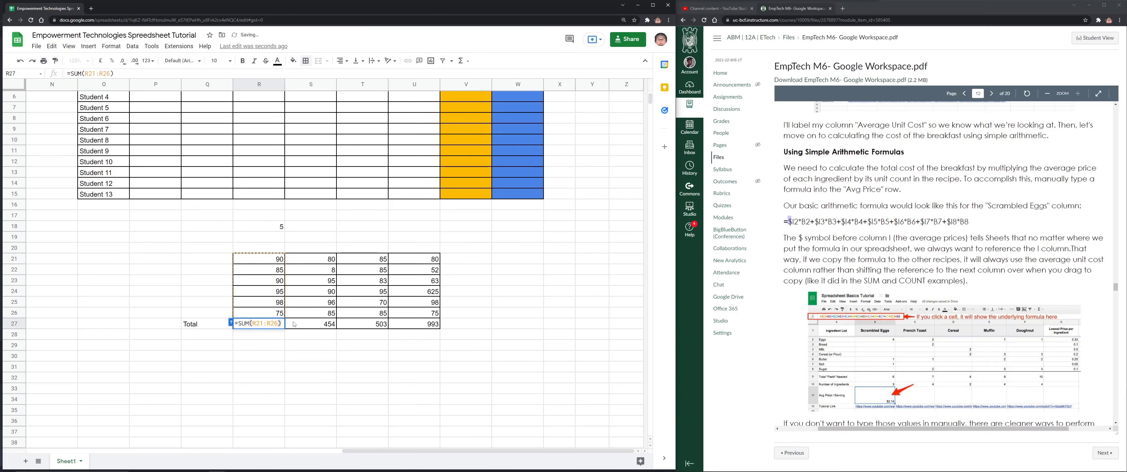
pyautogui.write('5')
pyautogui.press('Return')
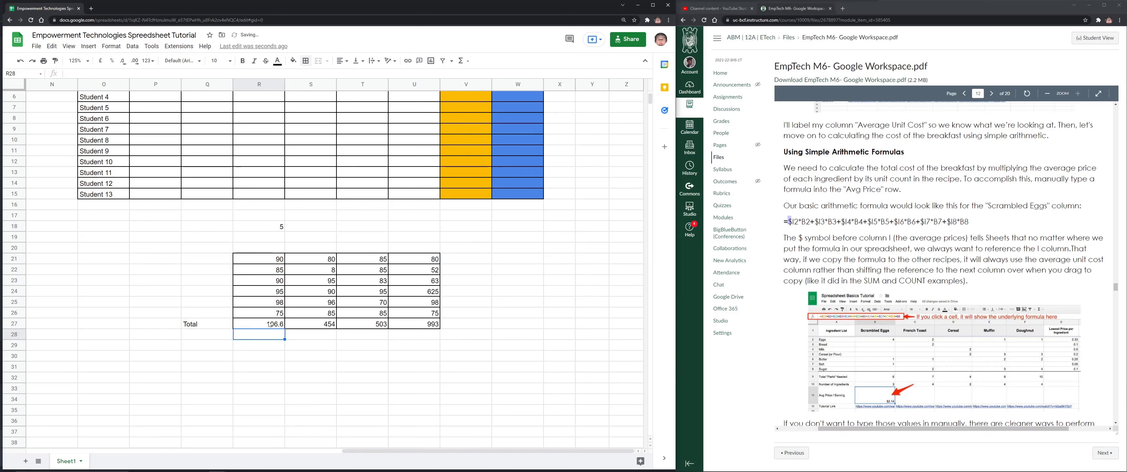
# Copy the divided total across to U27 and review the row-27 formulas
pyautogui.press('Up')
pyautogui.moveTo(284, 328); pyautogui.dragTo(435, 328)
pyautogui.click(328, 330)
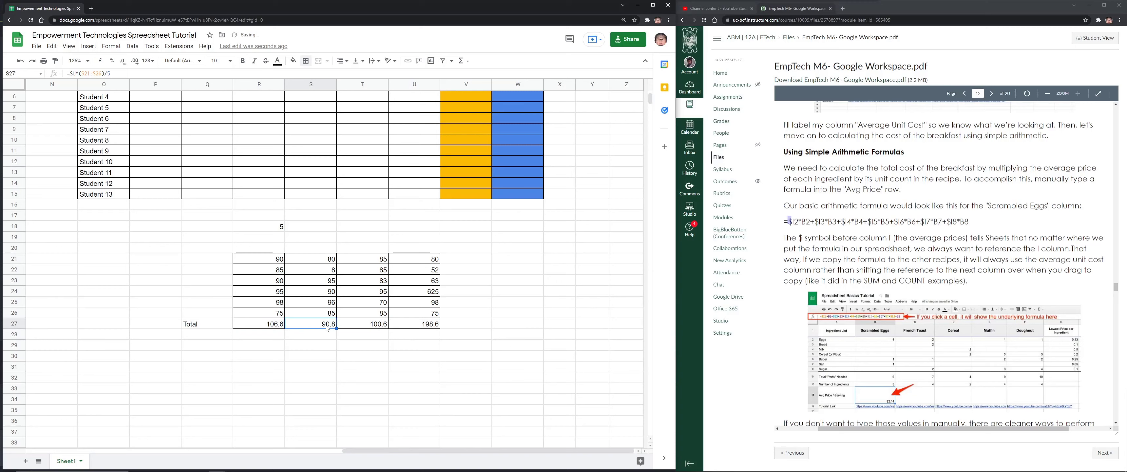
pyautogui.click(367, 330)
pyautogui.click(408, 328)
pyautogui.press('Left')
pyautogui.press('Left')
pyautogui.press('Left')
pyautogui.press('Right')
pyautogui.press('Right')
# Enter the divisors 6, 7 and 8 in S18:U18
pyautogui.click(314, 227)
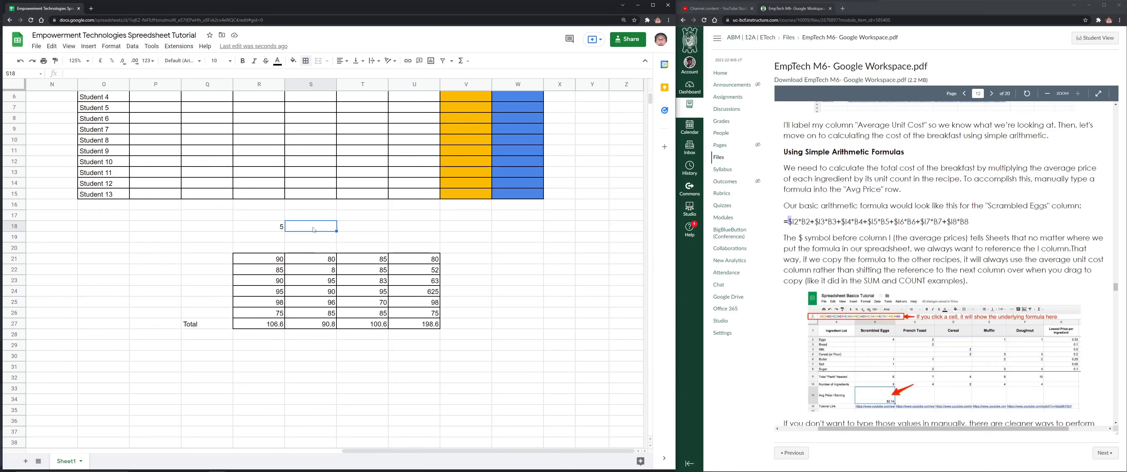
pyautogui.write('6')
pyautogui.press('Tab')
pyautogui.write('7')
pyautogui.press('Tab')
pyautogui.write('8')
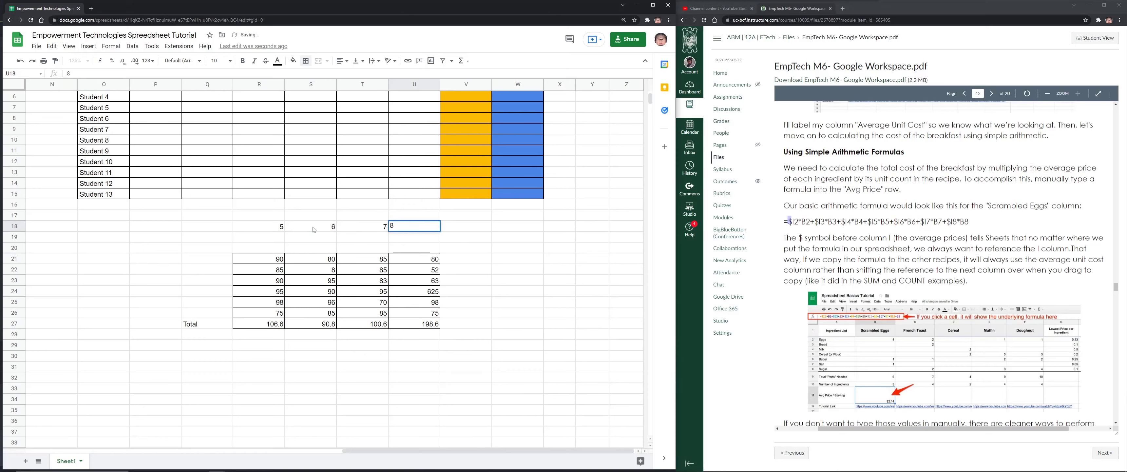
pyautogui.press('Tab')
# Change R27 to =SUM(R21:R26)/R18 and copy it across S27:U27
pyautogui.click(264, 328)
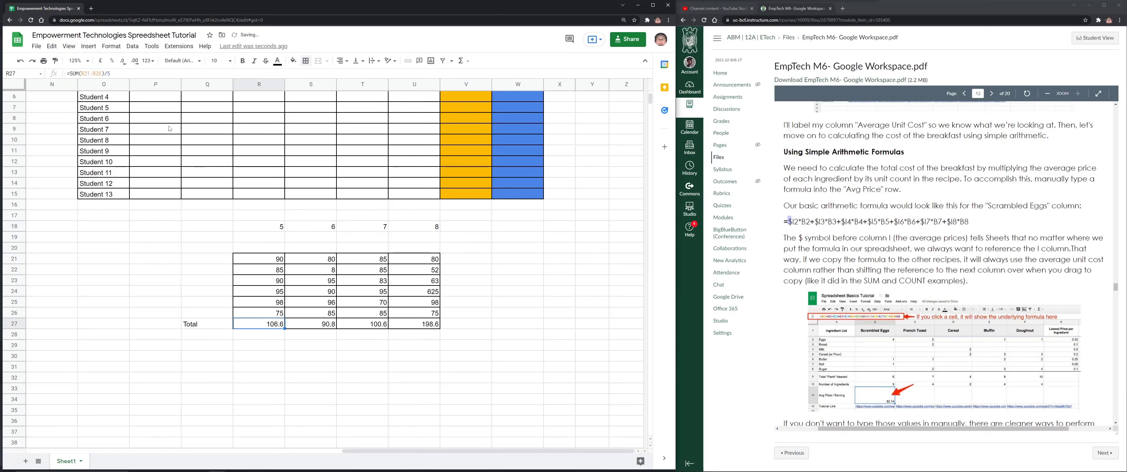
pyautogui.click(123, 74)
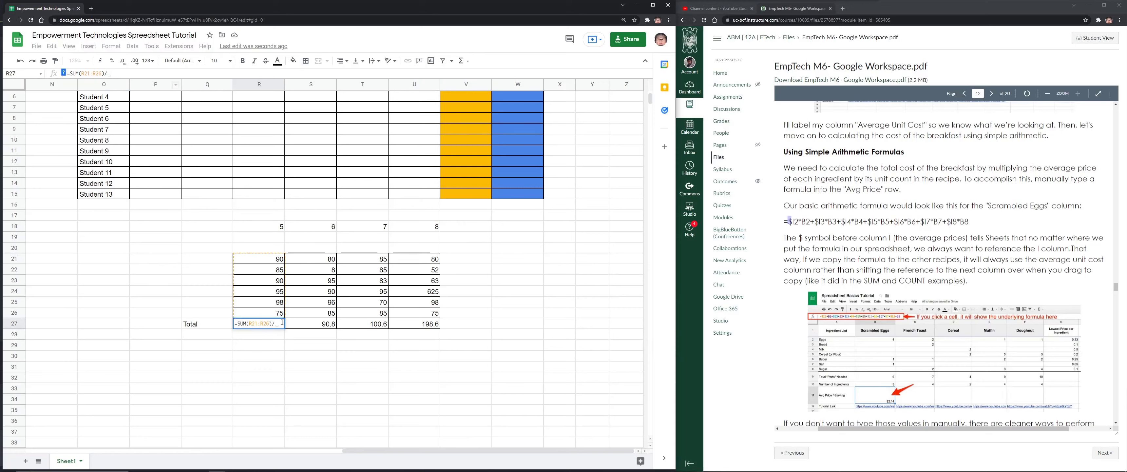
pyautogui.press('BackSpace')
pyautogui.click(276, 227)
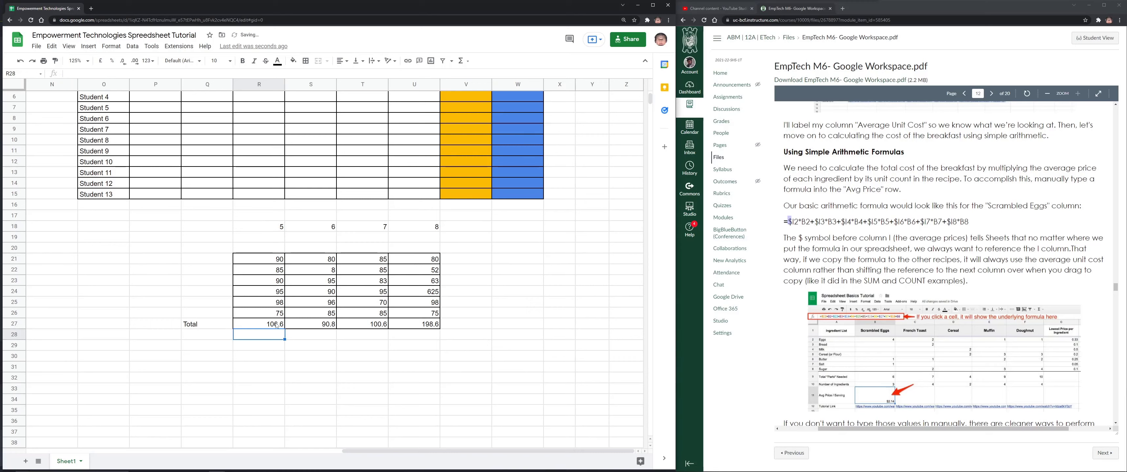
pyautogui.press('Return')
pyautogui.moveTo(310, 324); pyautogui.dragTo(427, 326)
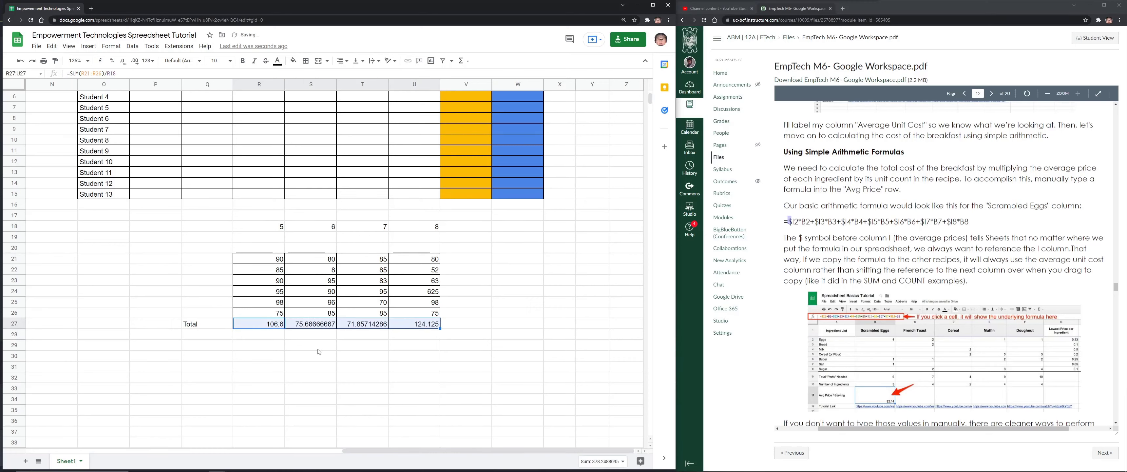
pyautogui.click(311, 345)
pyautogui.click(265, 324)
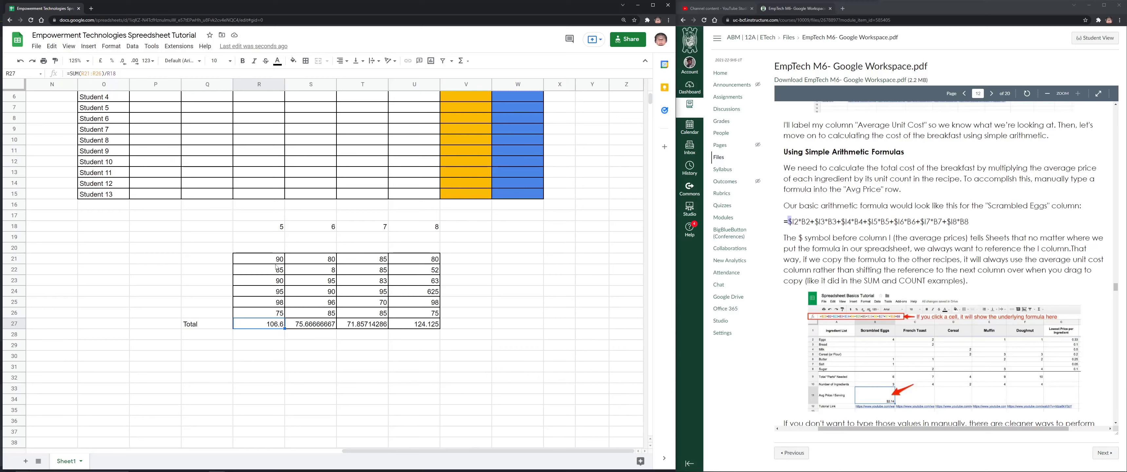
pyautogui.moveTo(260, 315); pyautogui.dragTo(263, 259)
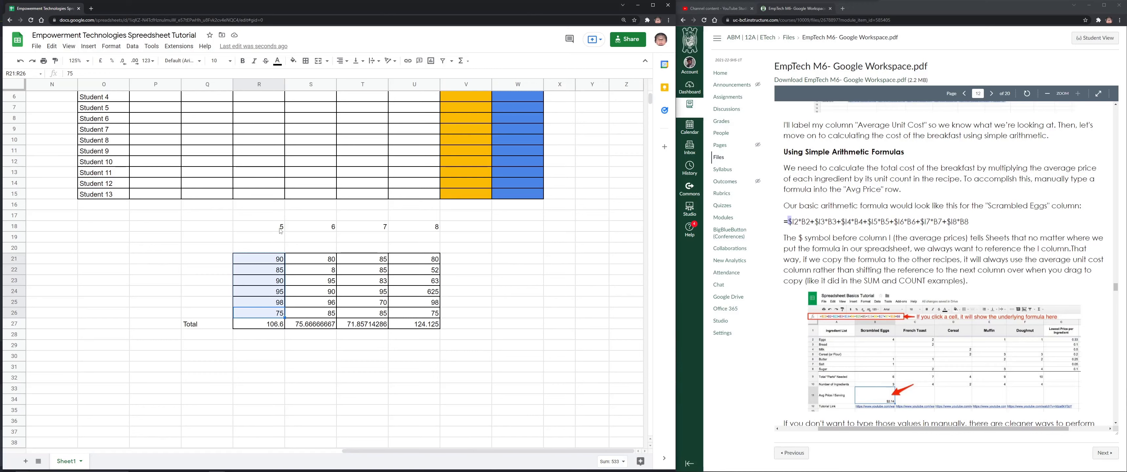
pyautogui.click(279, 327)
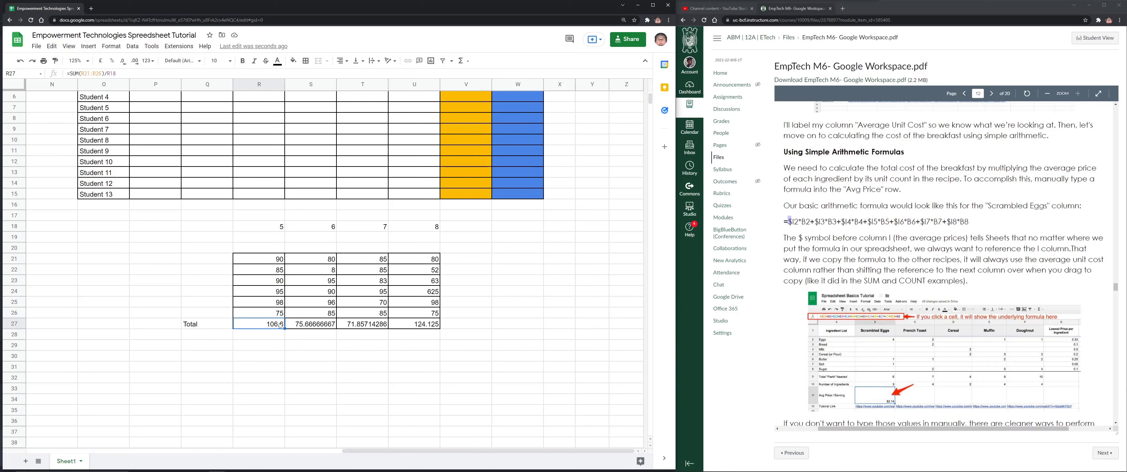
pyautogui.click(307, 327)
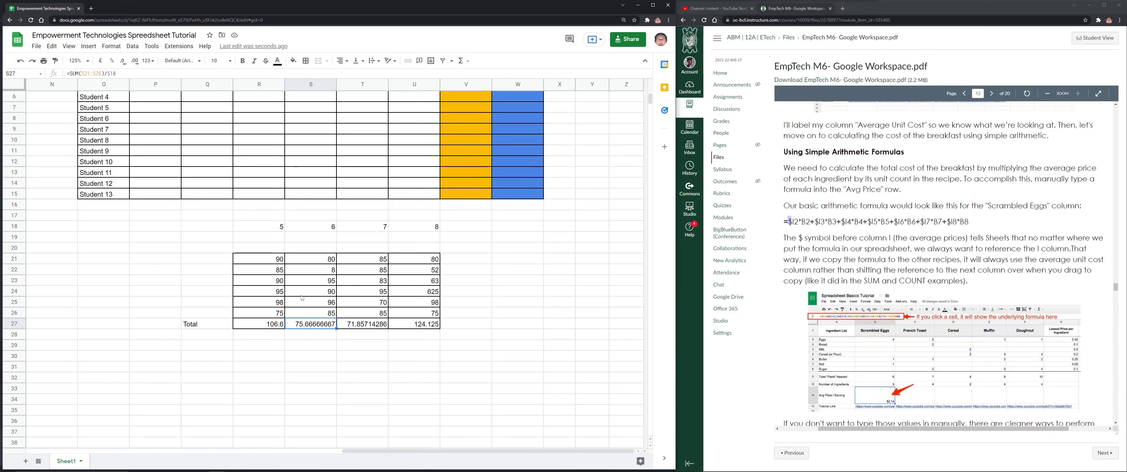
pyautogui.click(120, 72)
pyautogui.moveTo(118, 73); pyautogui.dragTo(107, 73)
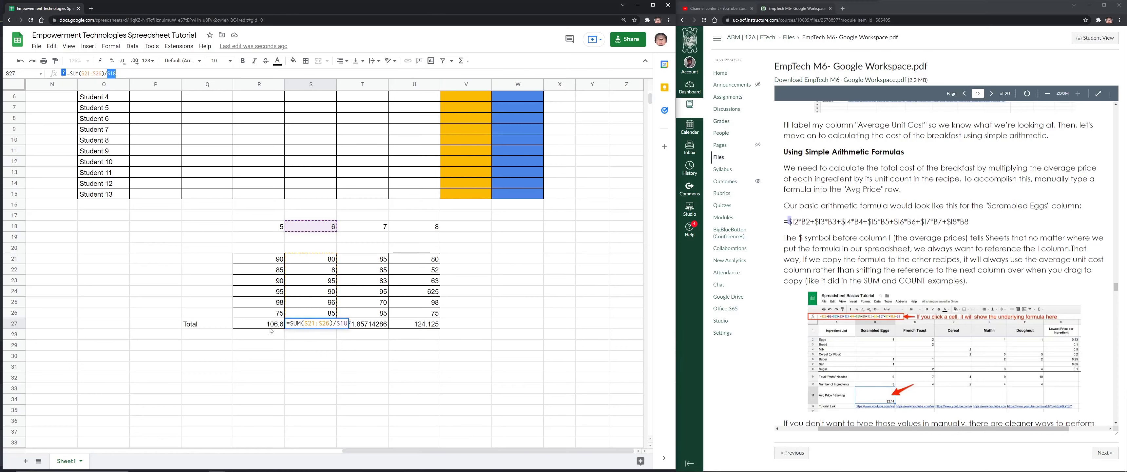
pyautogui.press('Escape')
pyautogui.click(272, 326)
pyautogui.click(114, 73)
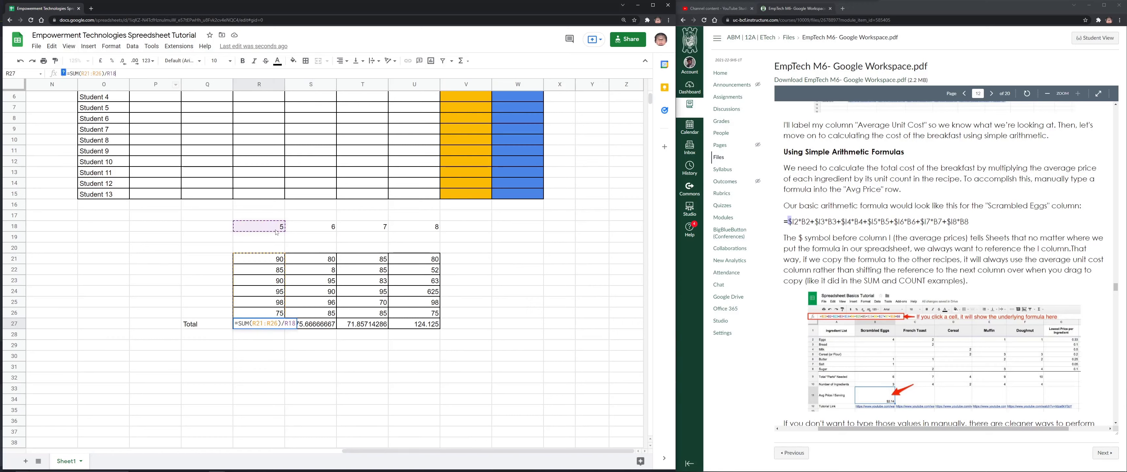
pyautogui.click(319, 327)
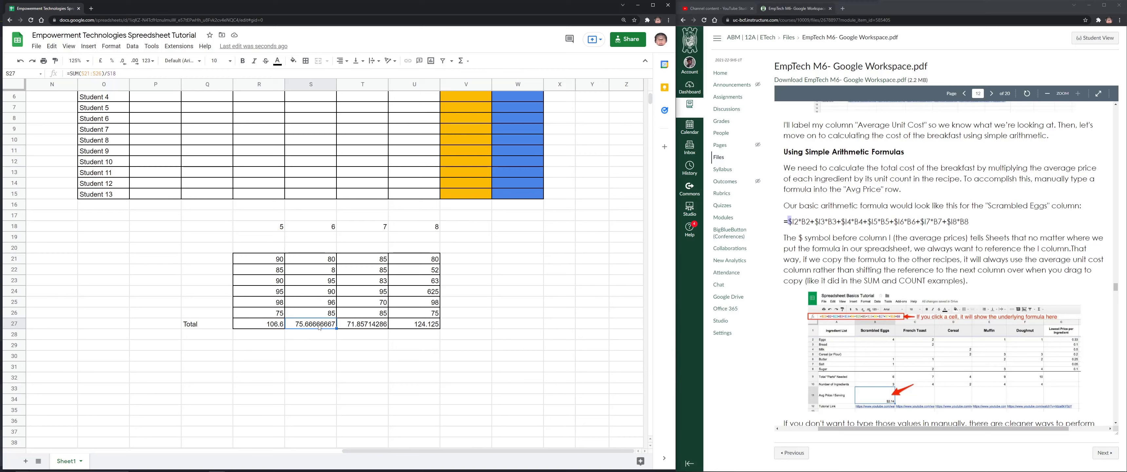
pyautogui.click(328, 225)
pyautogui.click(378, 324)
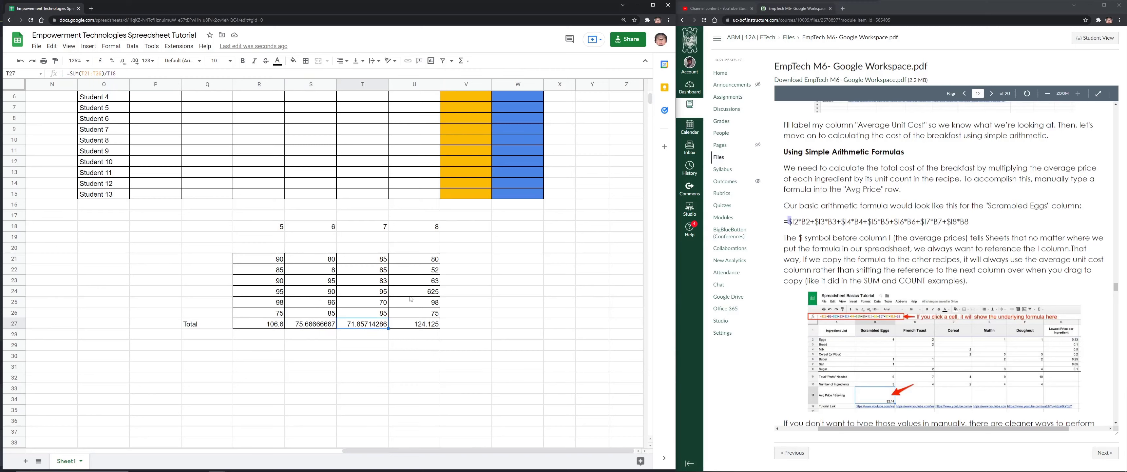
pyautogui.click(424, 325)
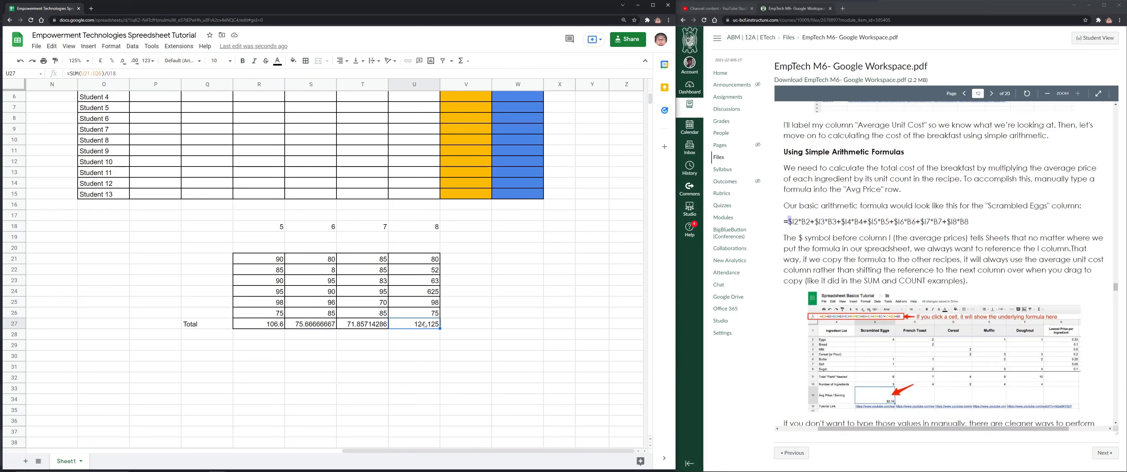
pyautogui.click(271, 325)
pyautogui.click(316, 327)
pyautogui.moveTo(422, 325); pyautogui.dragTo(331, 324)
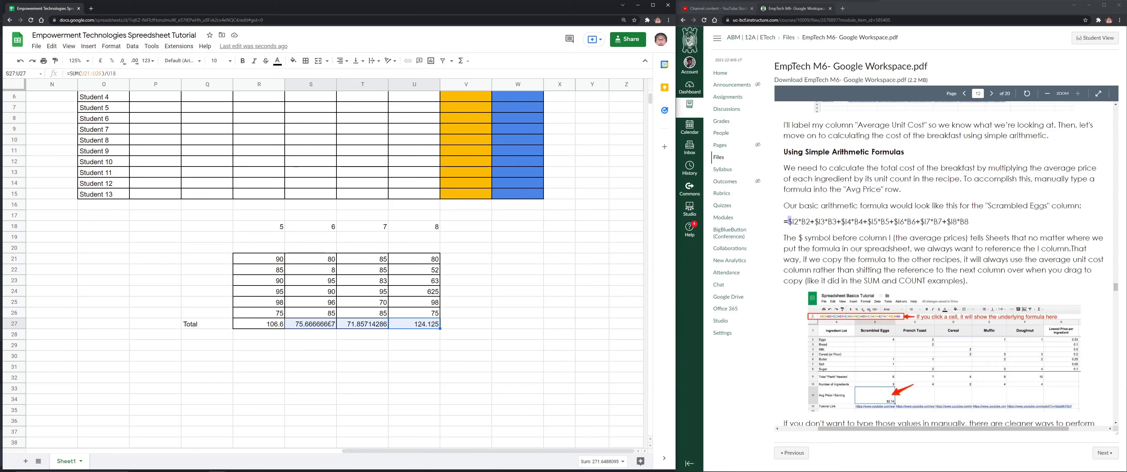
pyautogui.click(282, 326)
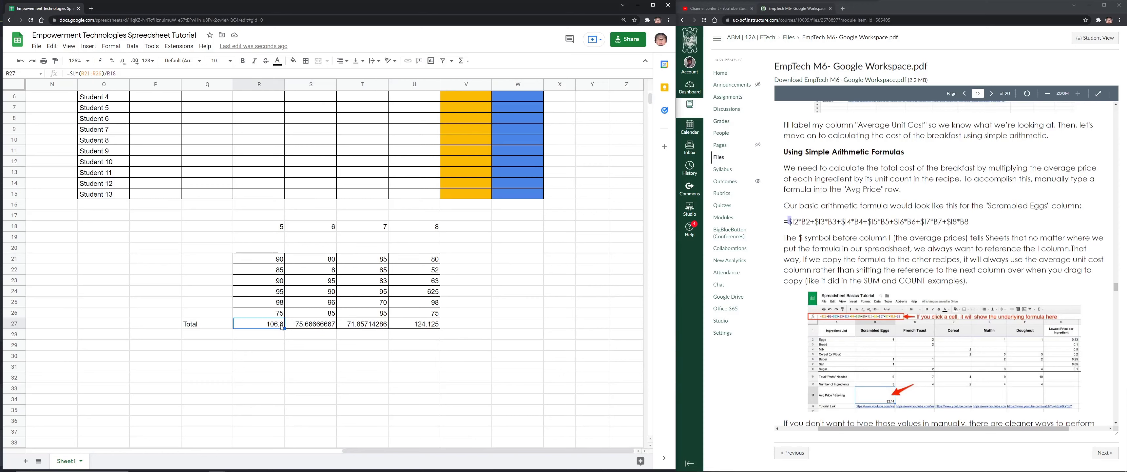
pyautogui.click(107, 73)
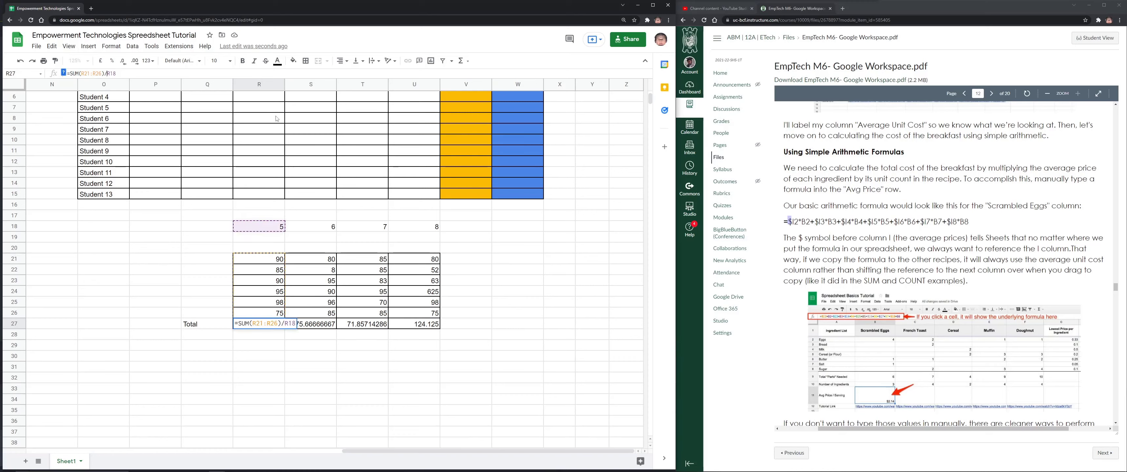
# Lock the divisor in R27's formula as the absolute reference $R$18
pyautogui.write('$')
pyautogui.click(113, 73)
pyautogui.write('$')
pyautogui.press('Return')
# Copy the locked formula across S27:U27 and verify each Total divides by $R$18
pyautogui.click(280, 327)
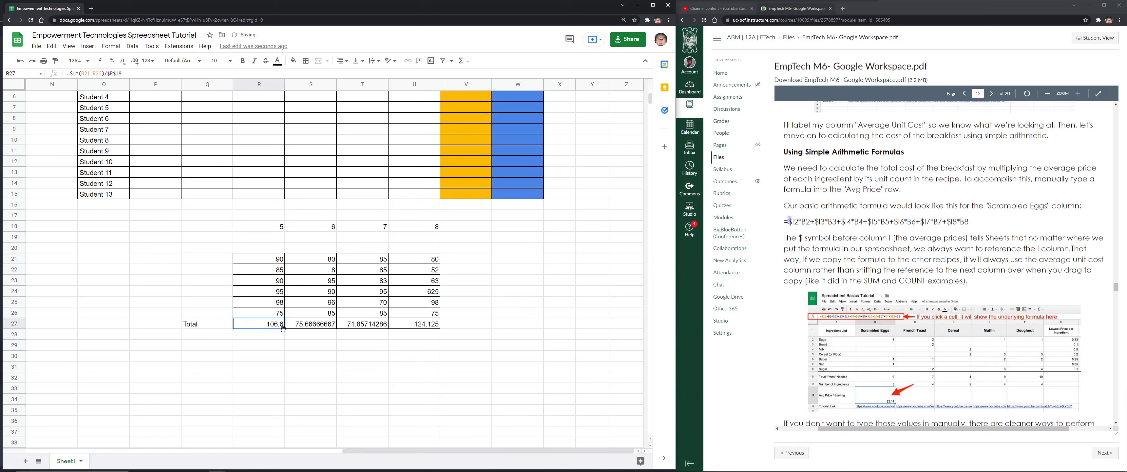
pyautogui.moveTo(284, 329); pyautogui.dragTo(429, 329)
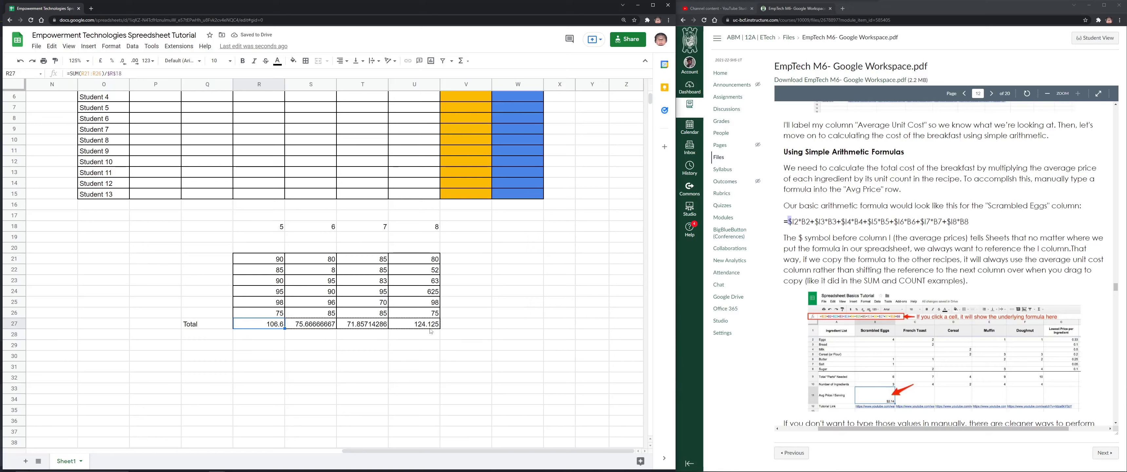
pyautogui.click(310, 324)
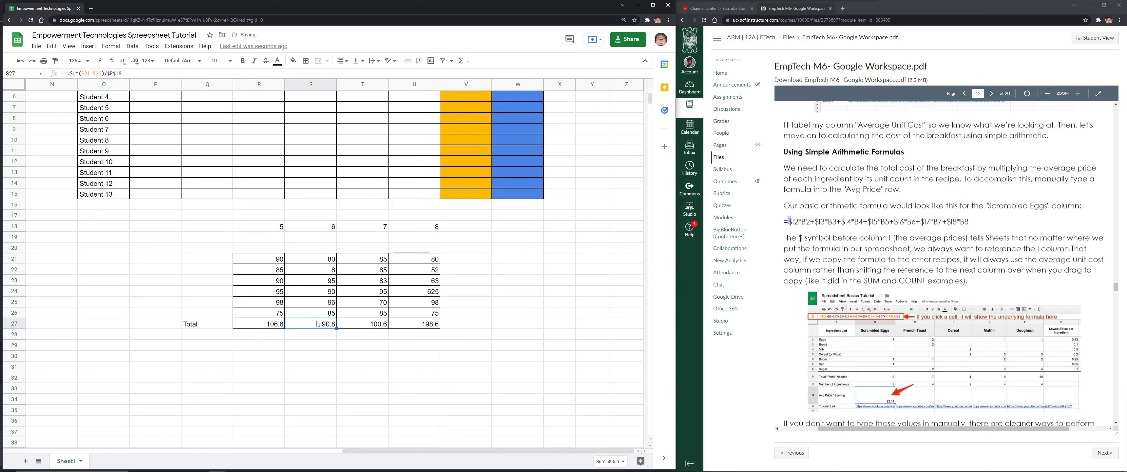
pyautogui.click(131, 73)
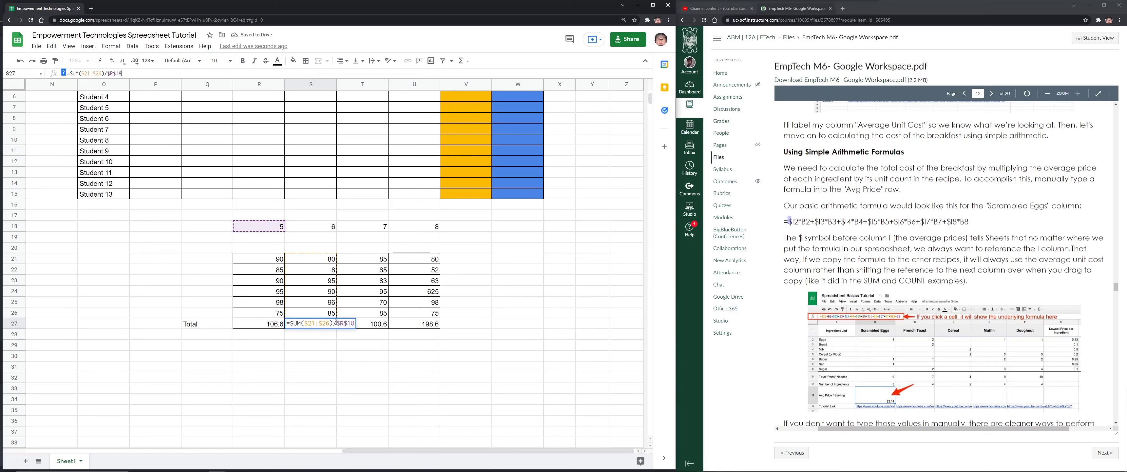
pyautogui.moveTo(337, 323); pyautogui.dragTo(354, 323)
pyautogui.press('Return')
pyautogui.click(366, 326)
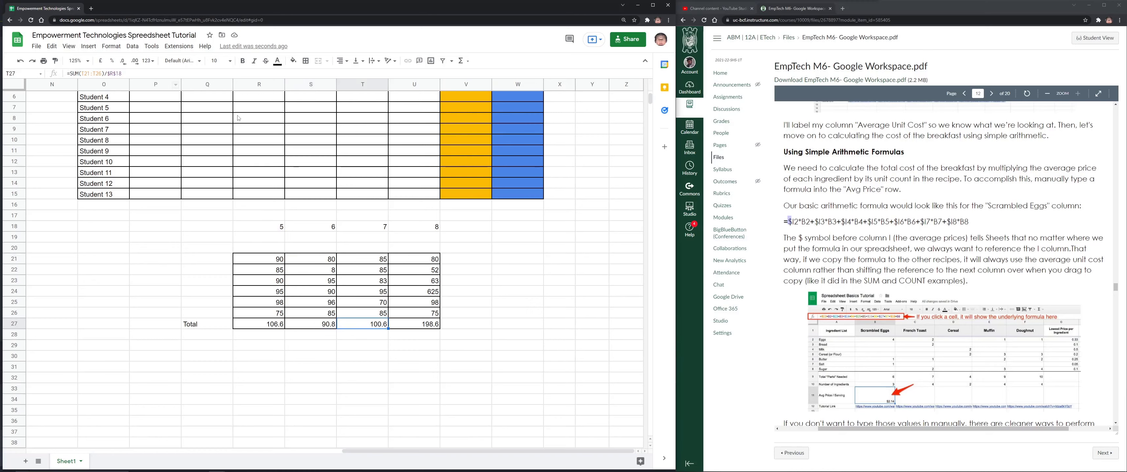
pyautogui.click(435, 326)
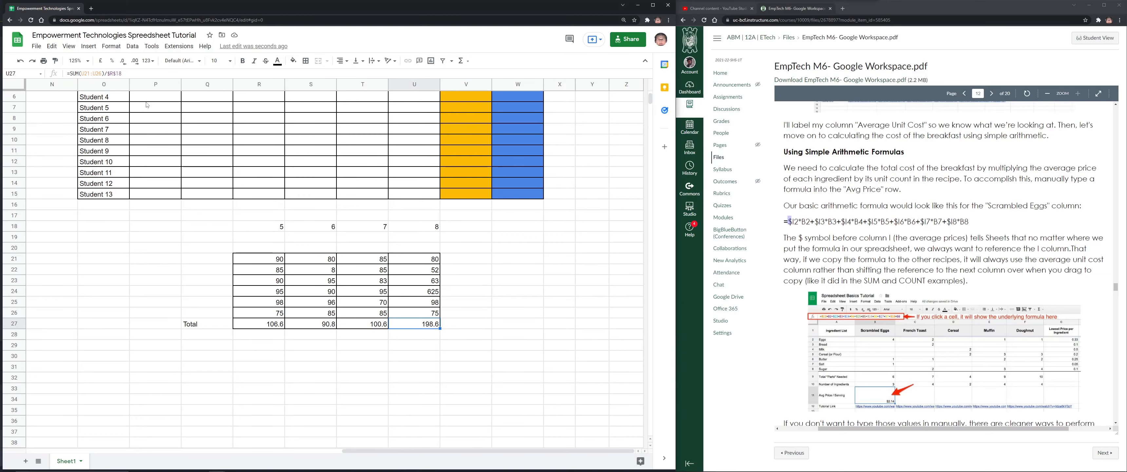
# Scroll the EmpTech M6 PDF to page 13's Max, Min and Counta function table
pyautogui.scroll(-10, 963, 340)
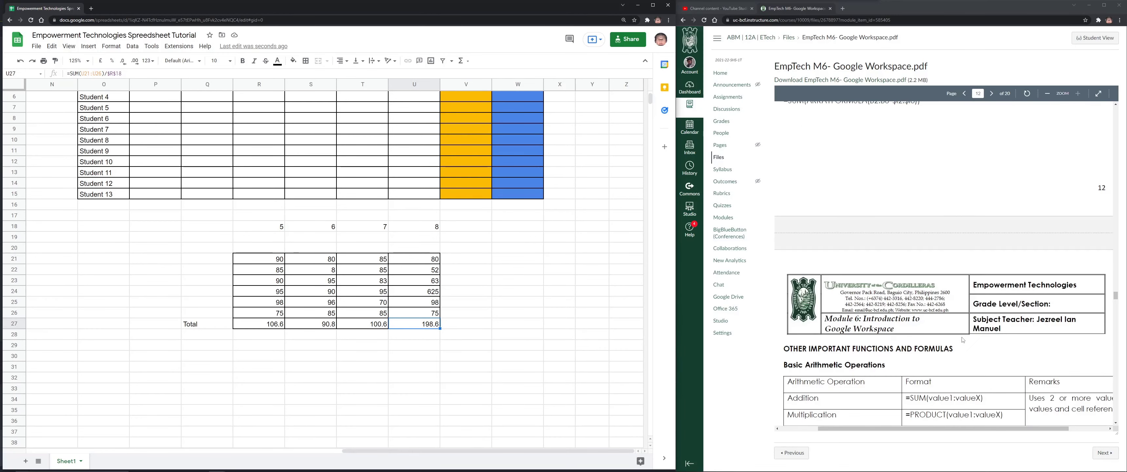
pyautogui.scroll(1, 962, 340)
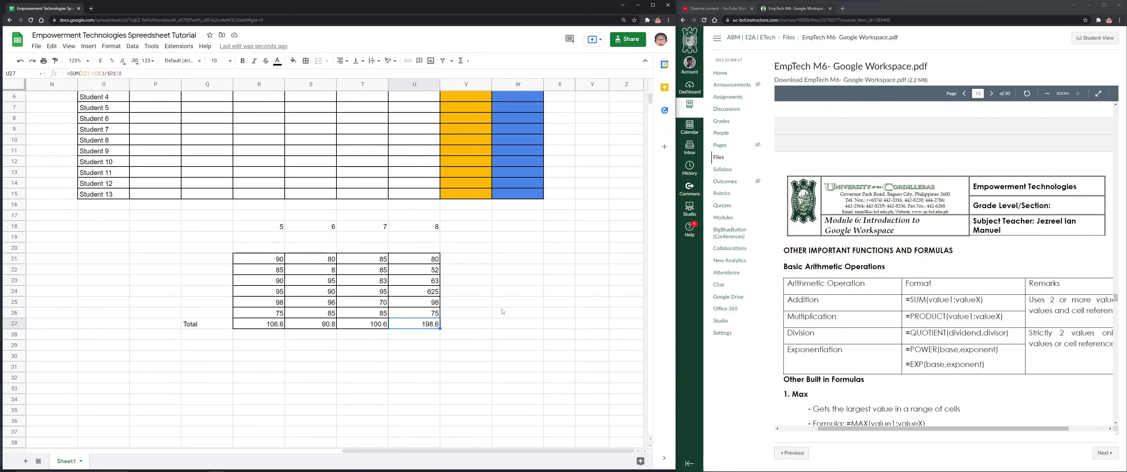
pyautogui.scroll(3, 903, 268)
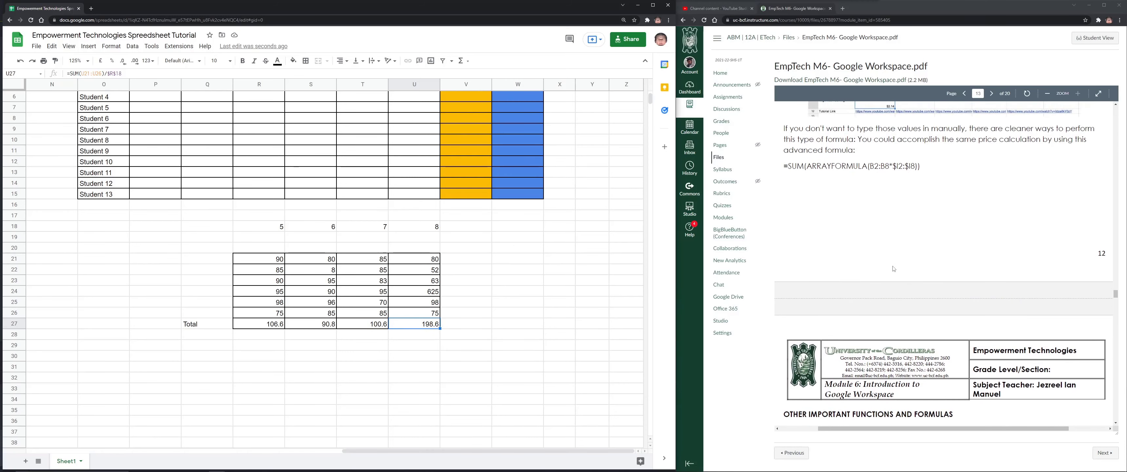
pyautogui.scroll(-3, 894, 267)
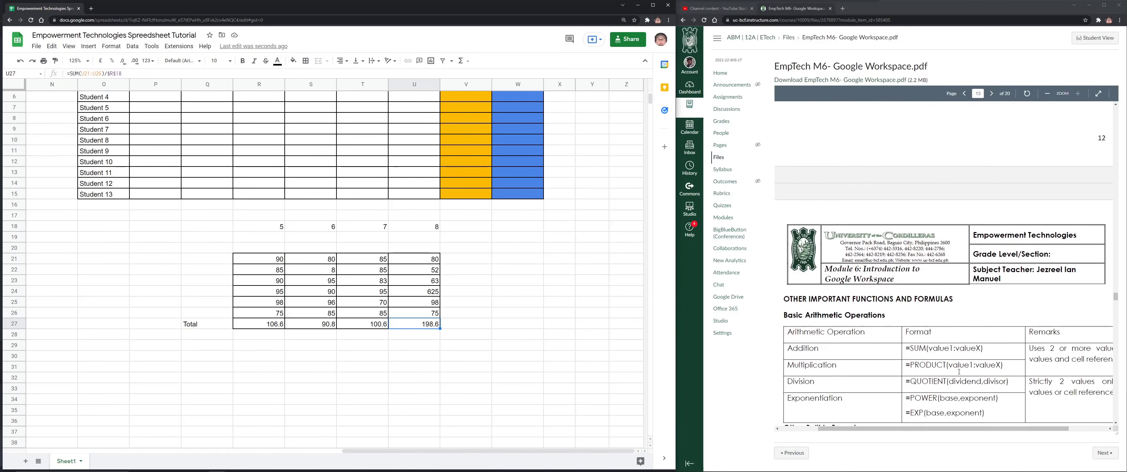
pyautogui.scroll(-1, 1034, 384)
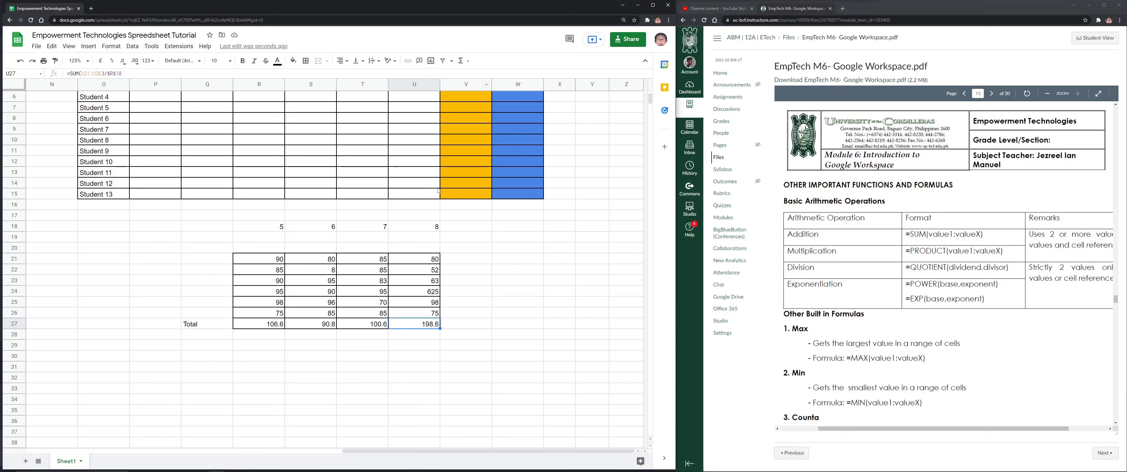
pyautogui.scroll(1, 438, 245)
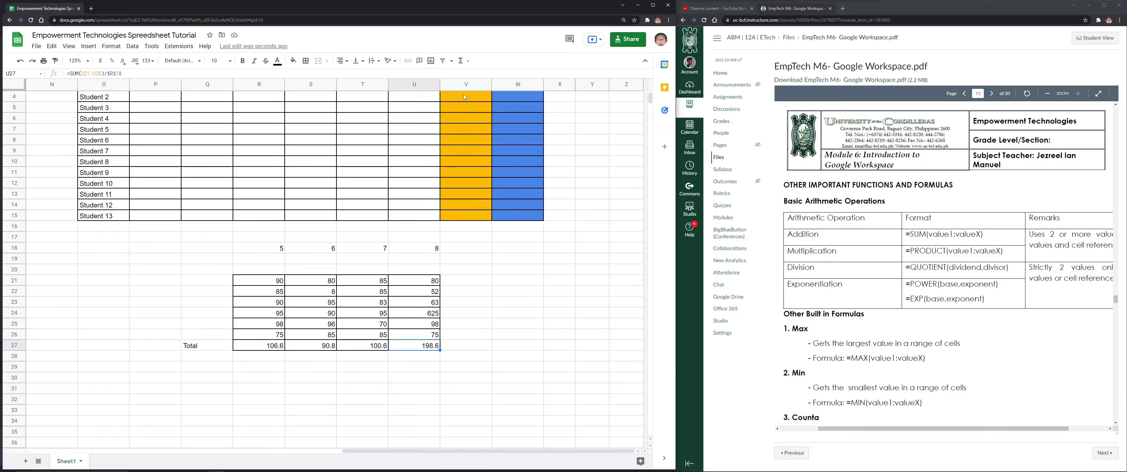
# Replace W3's V3/COUNT formula with =AVERAGE(P3:U3), giving Student 1 ₱135.00
pyautogui.click(462, 61)
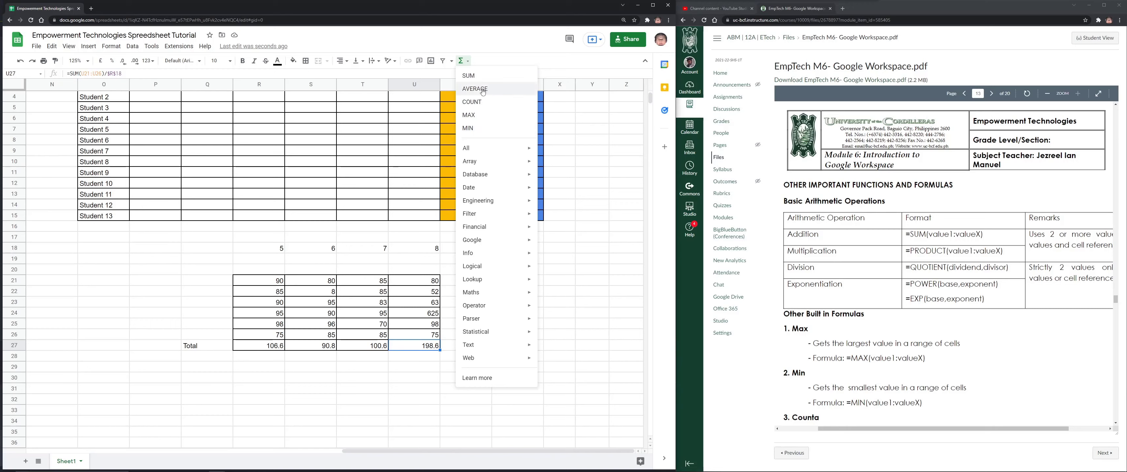
pyautogui.click(414, 129)
pyautogui.scroll(1, 473, 145)
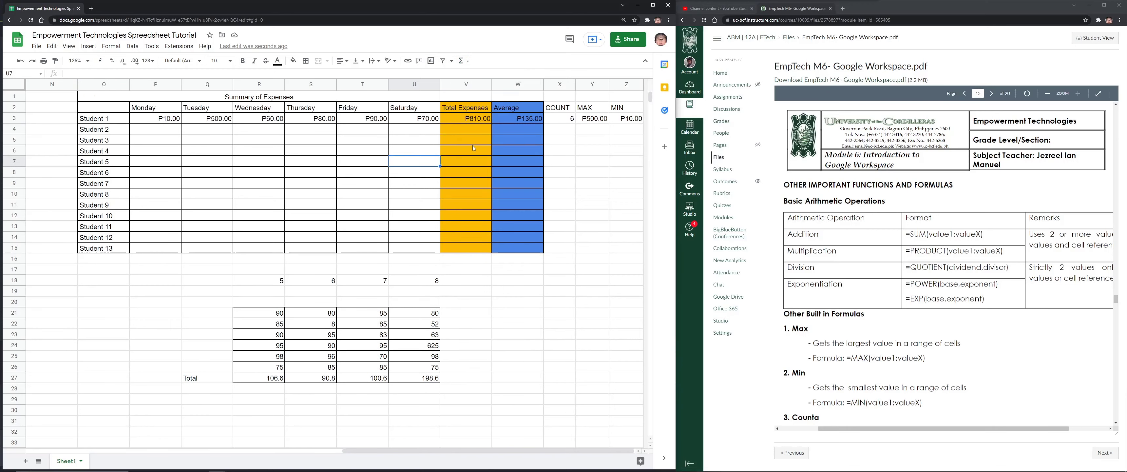
pyautogui.click(524, 120)
pyautogui.moveTo(119, 73); pyautogui.dragTo(72, 73)
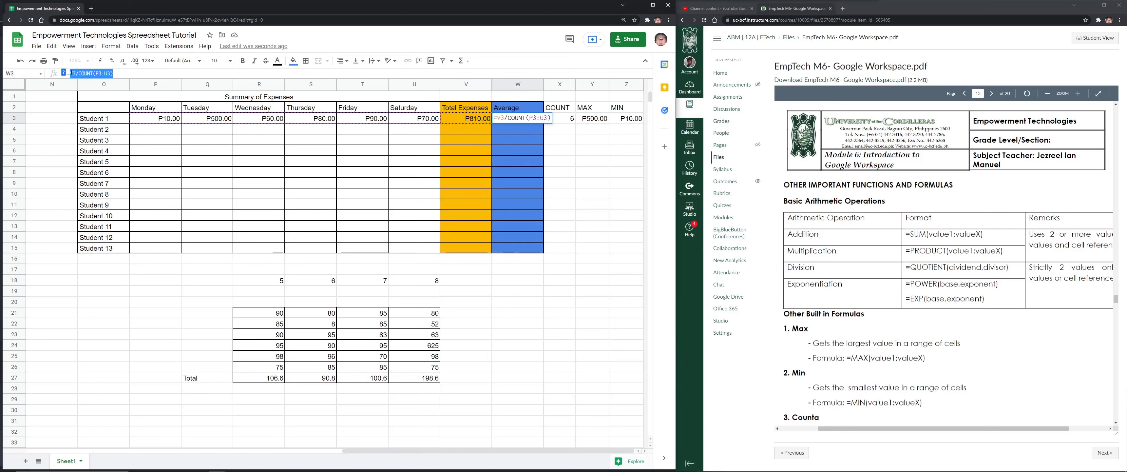
pyautogui.write('AVERAG')
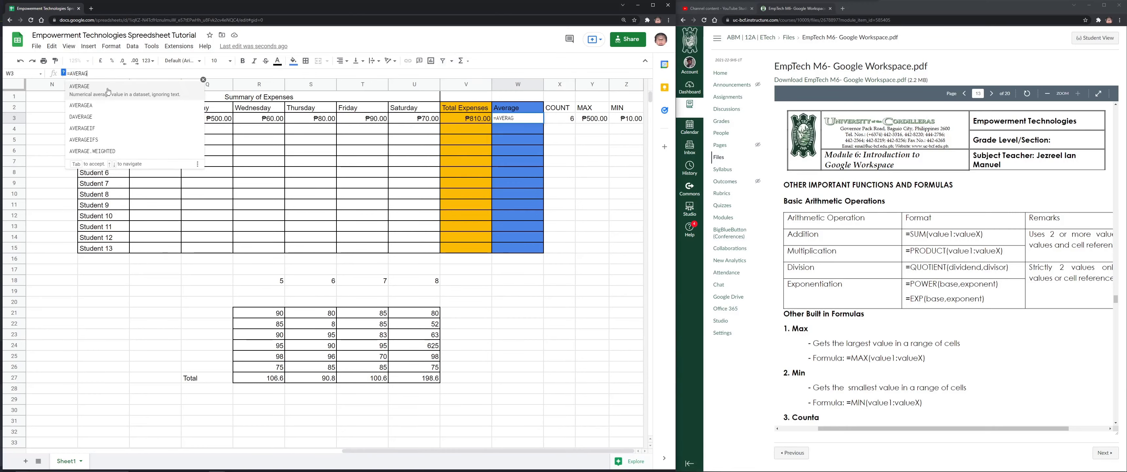
pyautogui.click(127, 86)
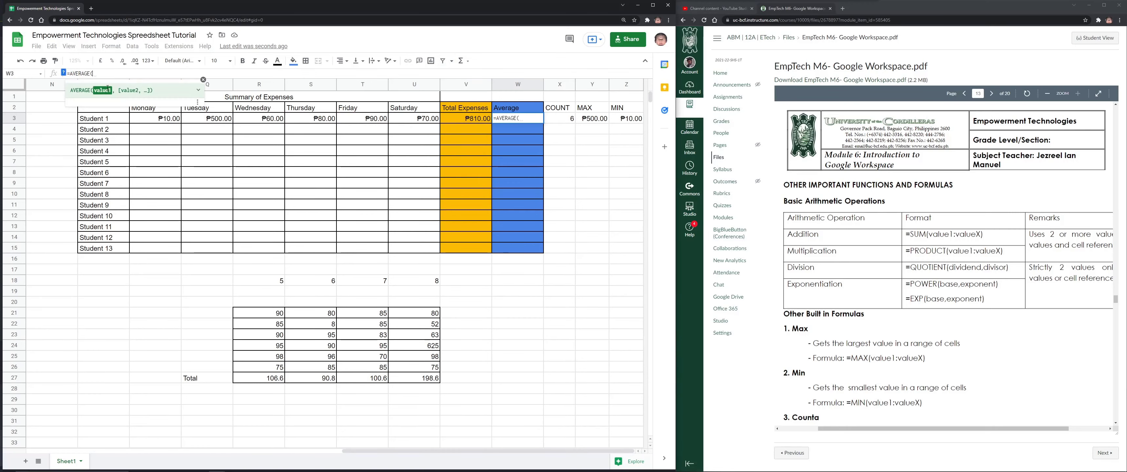
pyautogui.click(156, 117)
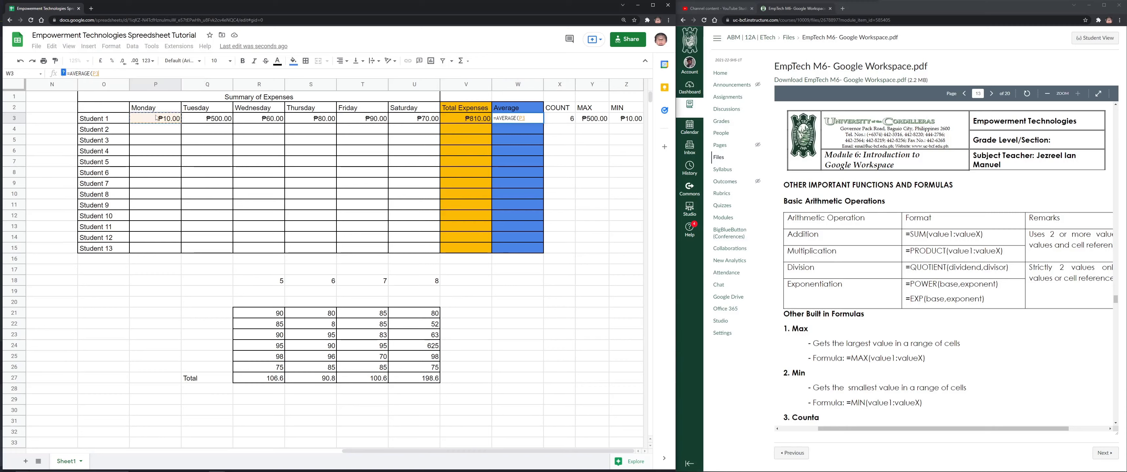
pyautogui.keyDown('shift'); pyautogui.click(436, 122); pyautogui.keyUp('shift')
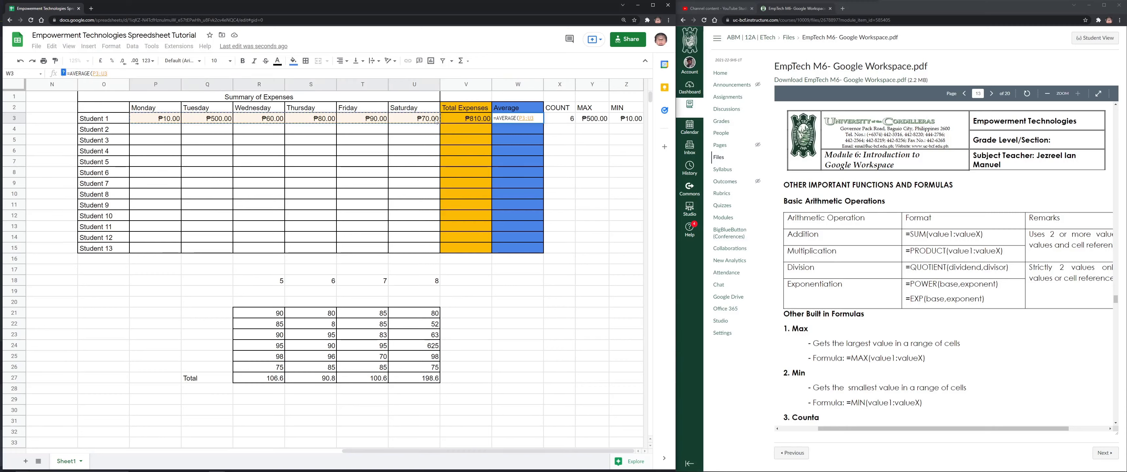
pyautogui.press('Return')
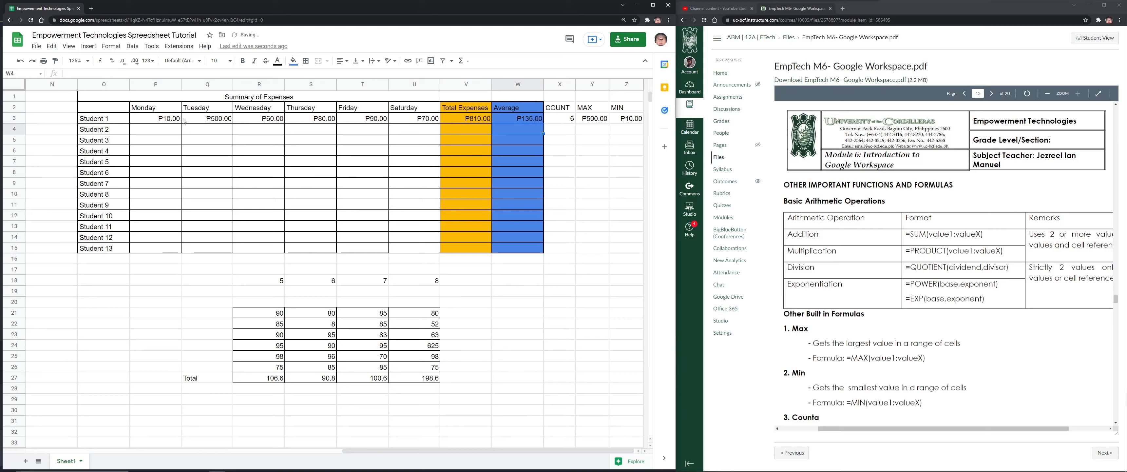
pyautogui.click(171, 129)
# Enter 11 in P4 and fill the Monday amounts to row 15, then across to Saturday
pyautogui.write('11')
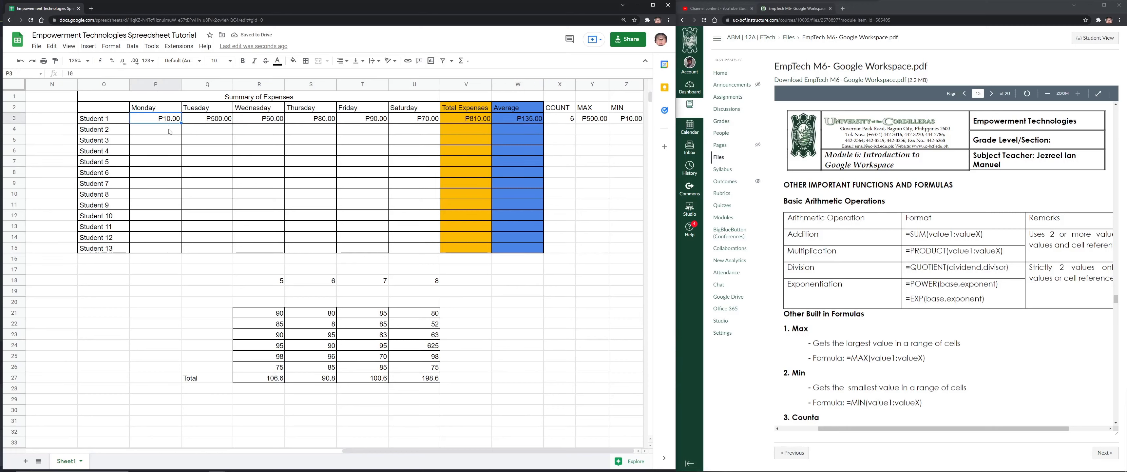
pyautogui.press('Return')
pyautogui.moveTo(166, 118); pyautogui.dragTo(179, 252)
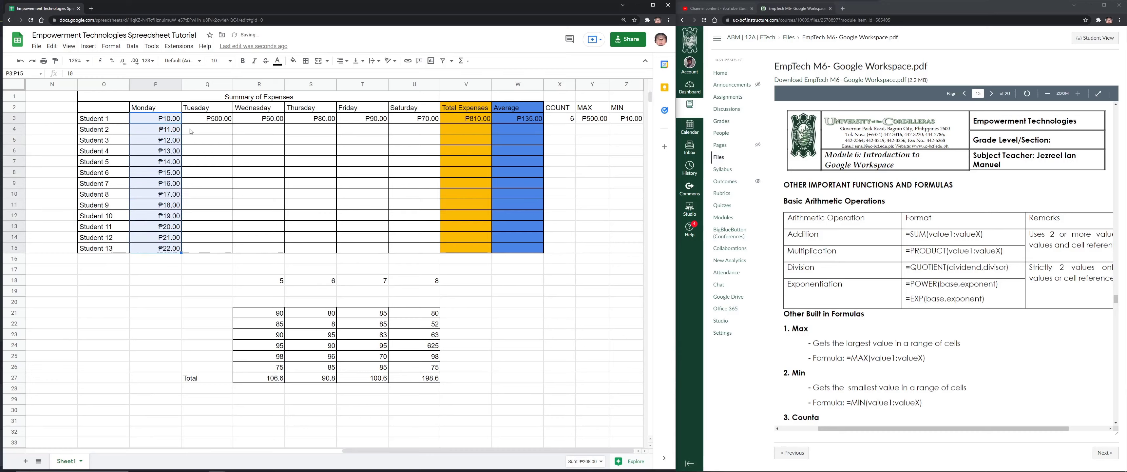
pyautogui.press('Down')
pyautogui.keyDown('shift'); pyautogui.click(177, 248); pyautogui.keyUp('shift')
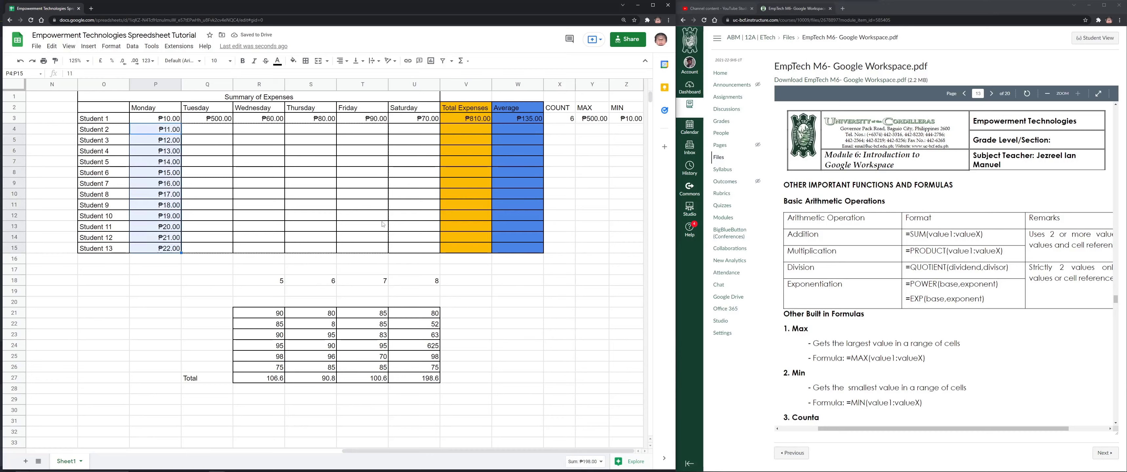
pyautogui.moveTo(421, 227); pyautogui.dragTo(423, 226)
# Copy Student 1's total formula down to Student 13 and check each copied total
pyautogui.click(484, 119)
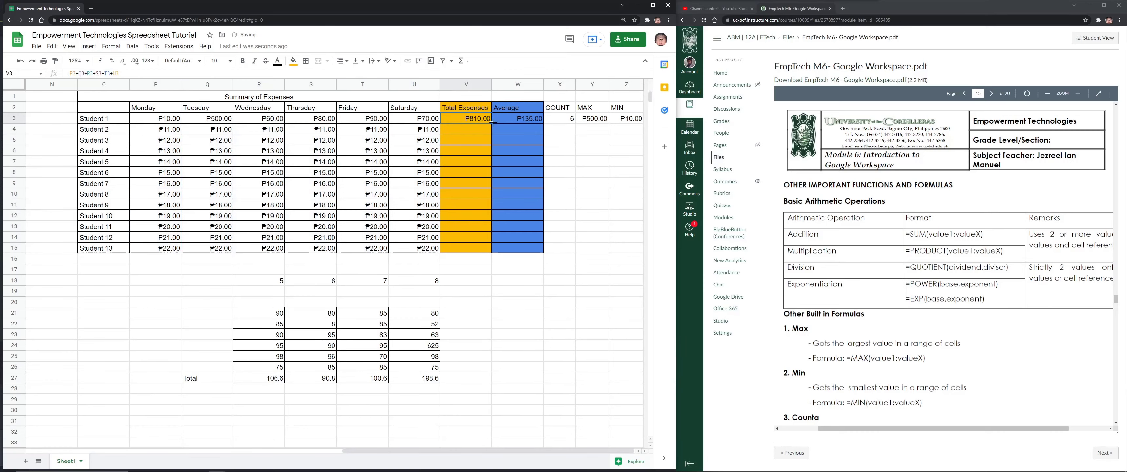
pyautogui.moveTo(491, 124); pyautogui.dragTo(494, 253)
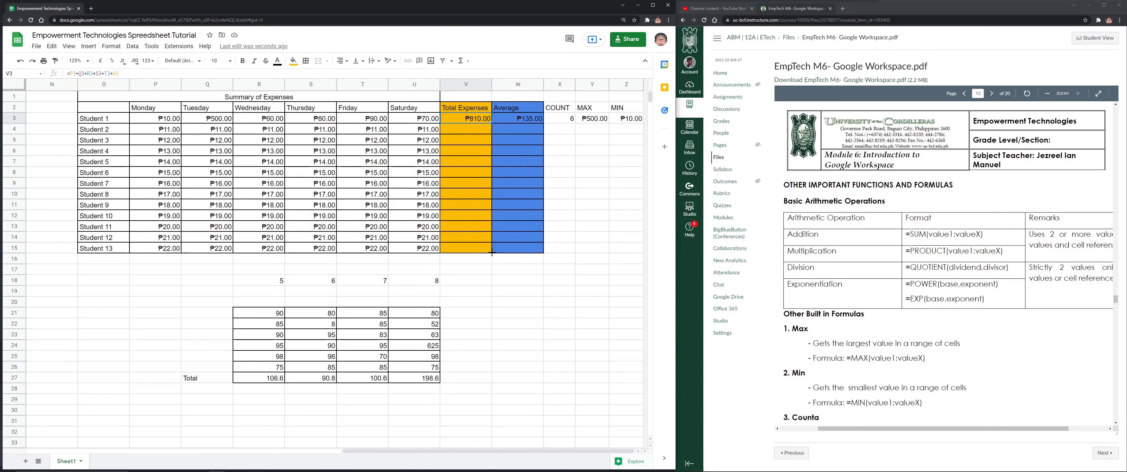
pyautogui.click(482, 129)
pyautogui.click(483, 140)
pyautogui.click(482, 151)
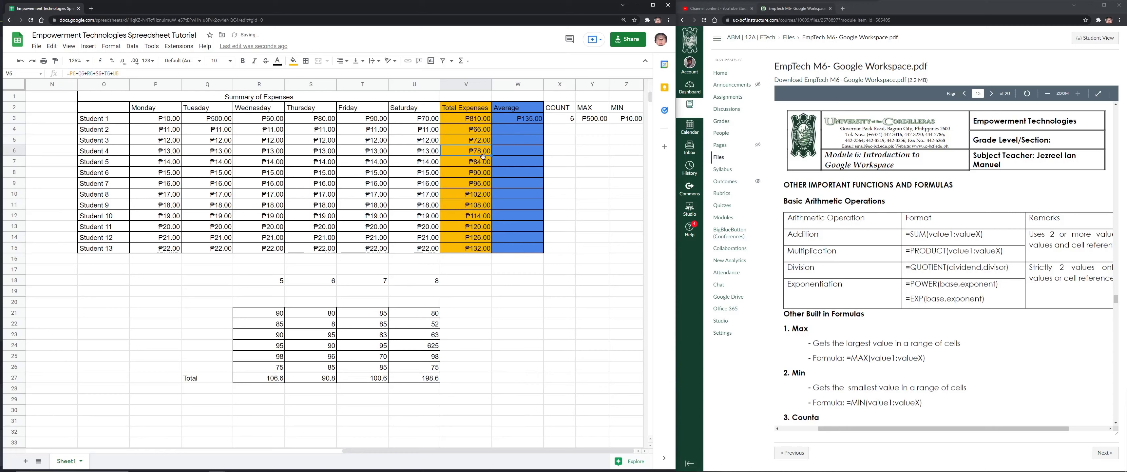
pyautogui.click(481, 162)
pyautogui.click(480, 172)
pyautogui.click(480, 184)
pyautogui.click(479, 194)
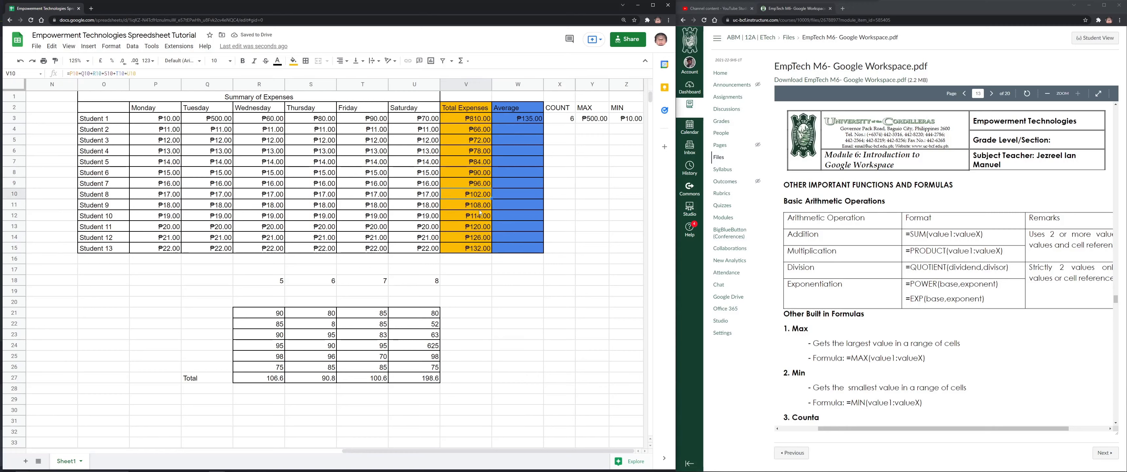
pyautogui.click(480, 209)
pyautogui.click(480, 216)
pyautogui.click(480, 226)
pyautogui.click(480, 238)
pyautogui.click(480, 248)
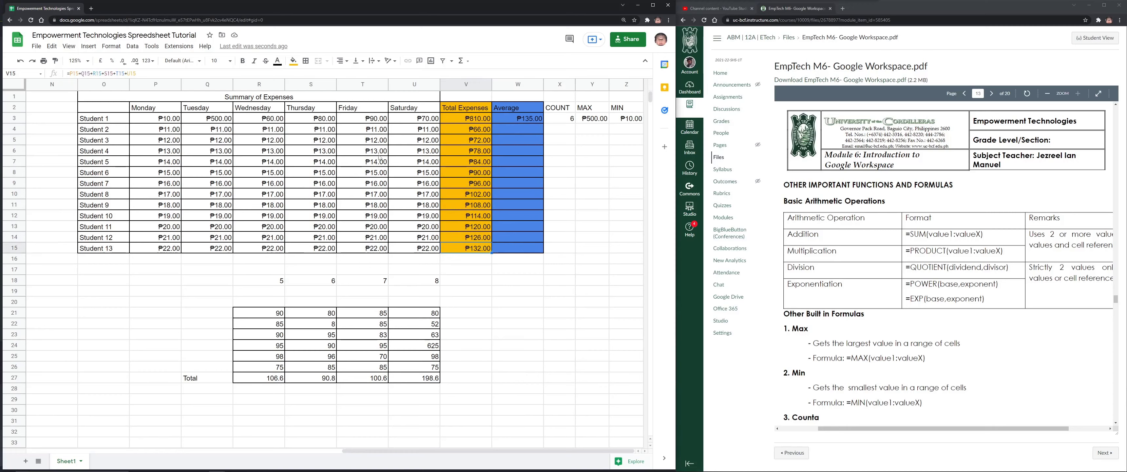
pyautogui.click(476, 119)
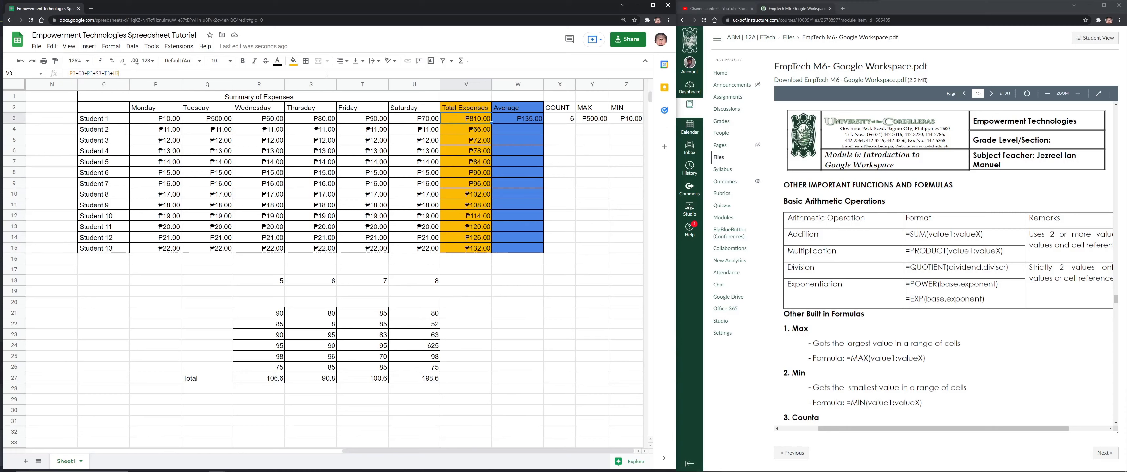
# Rewrite V3 as =SUM(P3:U3) and fill it down to Student 13
pyautogui.click(345, 74)
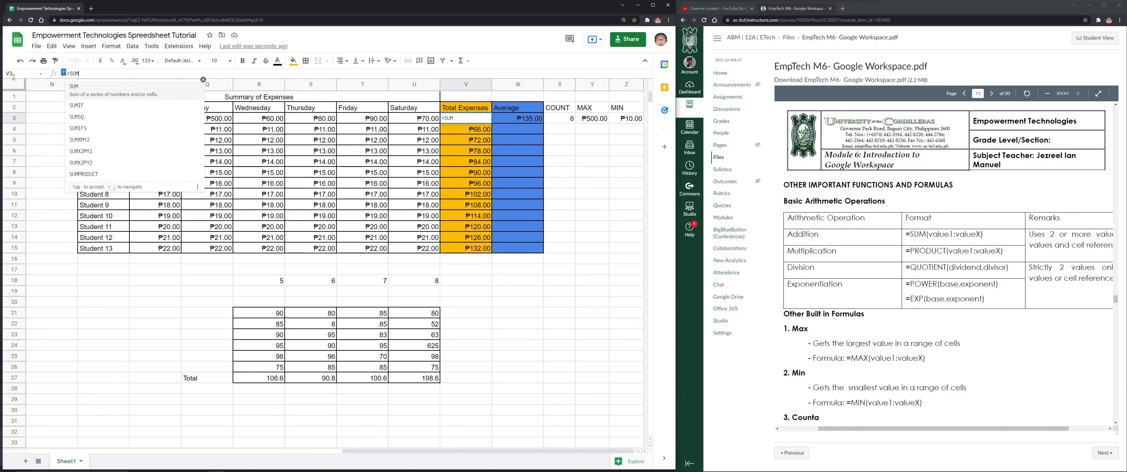
pyautogui.write('(')
pyautogui.click(178, 121)
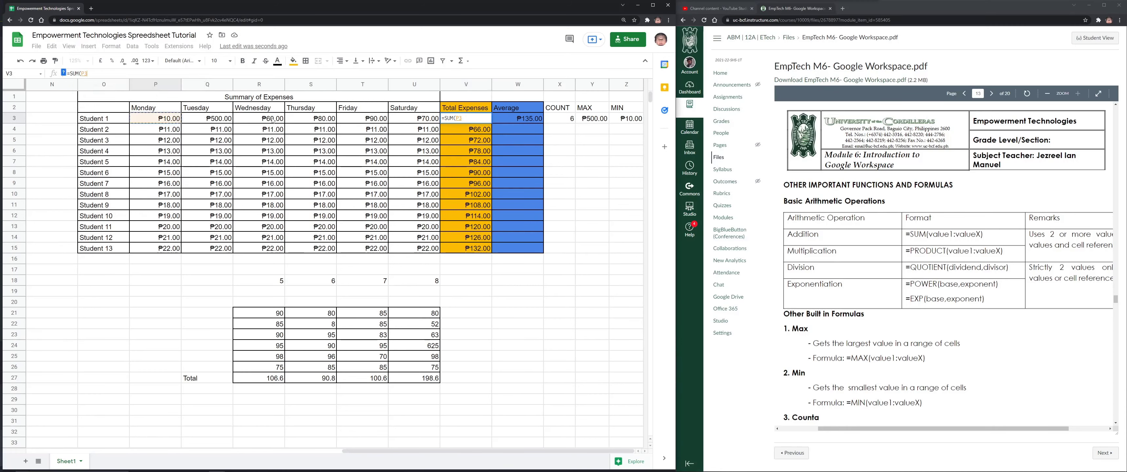
pyautogui.keyDown('shift'); pyautogui.click(409, 123); pyautogui.keyUp('shift')
pyautogui.press('Return')
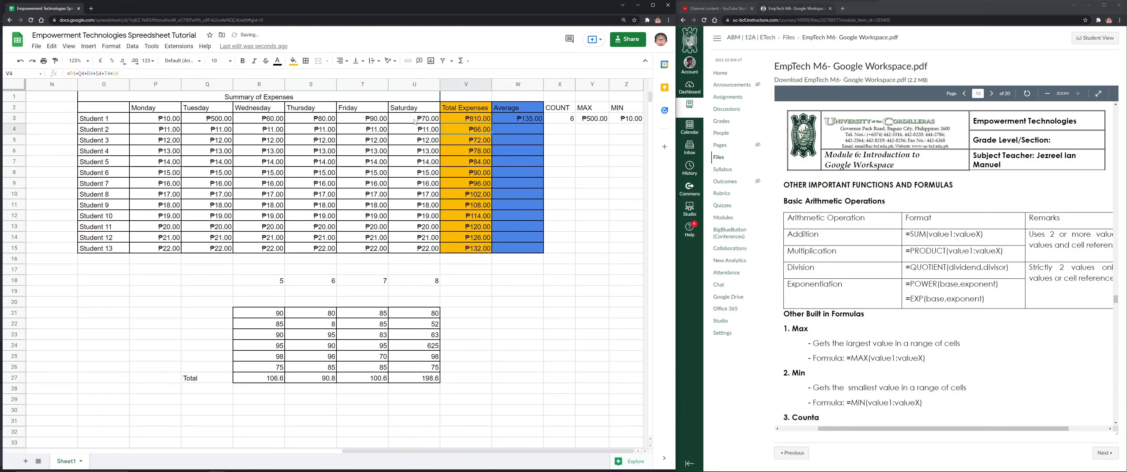
pyautogui.click(477, 118)
pyautogui.moveTo(491, 124); pyautogui.dragTo(482, 248)
# Fill the Average formula down through Student 13 and review the copies
pyautogui.click(534, 119)
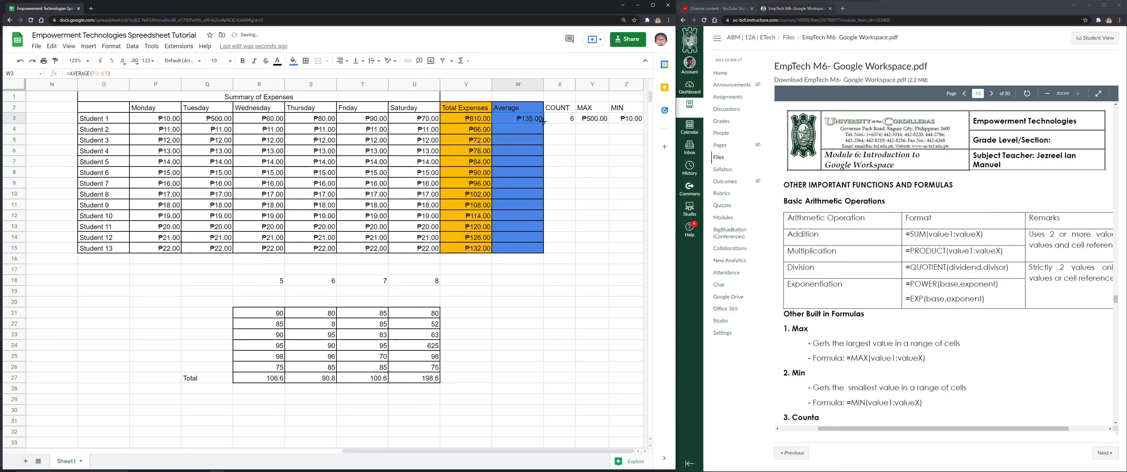
pyautogui.moveTo(543, 124); pyautogui.dragTo(537, 254)
pyautogui.moveTo(473, 204); pyautogui.dragTo(472, 213)
pyautogui.press('Up')
pyautogui.press('Up')
pyautogui.press('Up')
pyautogui.press('Up')
pyautogui.press('Up')
pyautogui.press('Up')
pyautogui.press('Up')
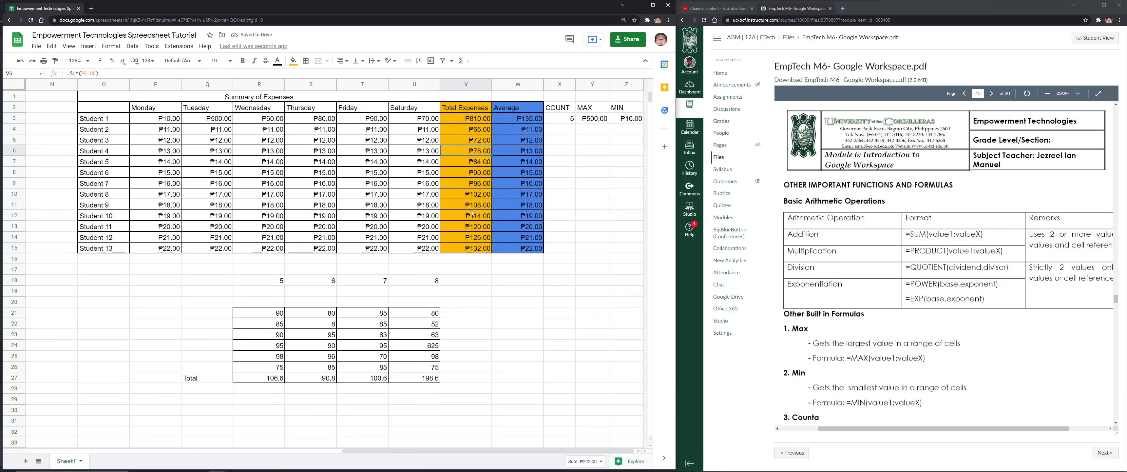
pyautogui.press('Right')
pyautogui.press('Down')
pyautogui.press('Down')
pyautogui.press('Down')
pyautogui.press('Down')
pyautogui.press('Down')
pyautogui.press('Down')
pyautogui.press('Down')
pyautogui.press('Down')
pyautogui.press('Down')
pyautogui.press('Down')
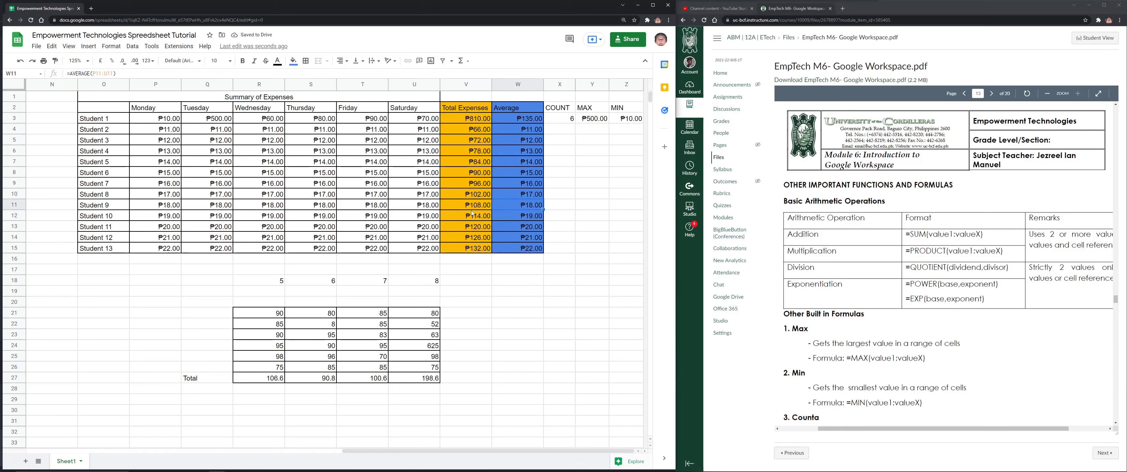
# Copy the COUNT, MAX and MIN formulas down to Student 13
pyautogui.click(569, 119)
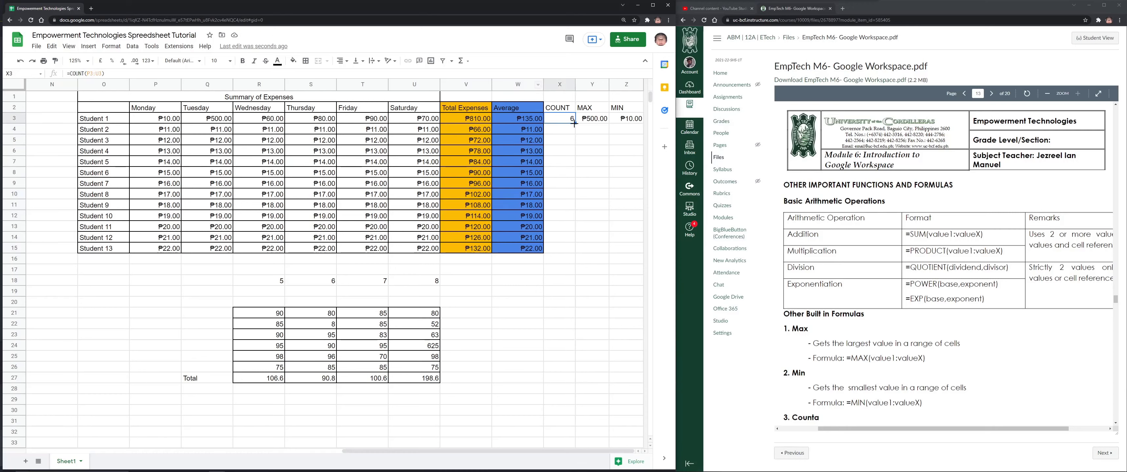
pyautogui.moveTo(575, 122); pyautogui.dragTo(561, 249)
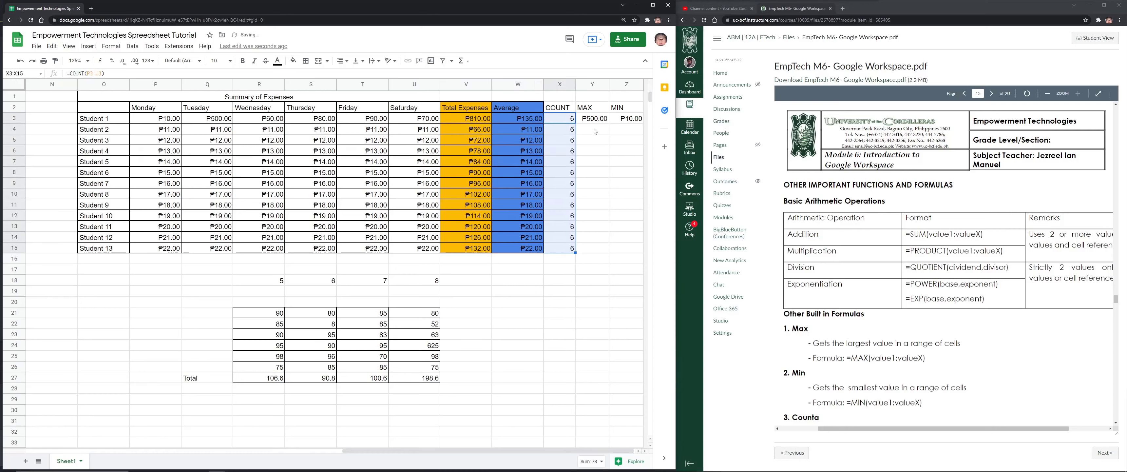
pyautogui.click(592, 118)
pyautogui.moveTo(609, 123); pyautogui.dragTo(600, 248)
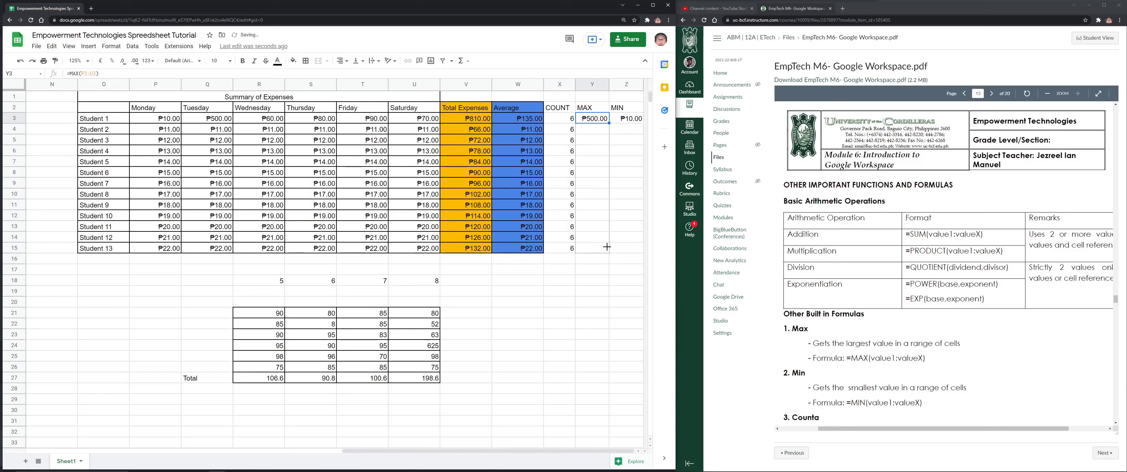
pyautogui.click(630, 119)
pyautogui.moveTo(643, 123); pyautogui.dragTo(630, 249)
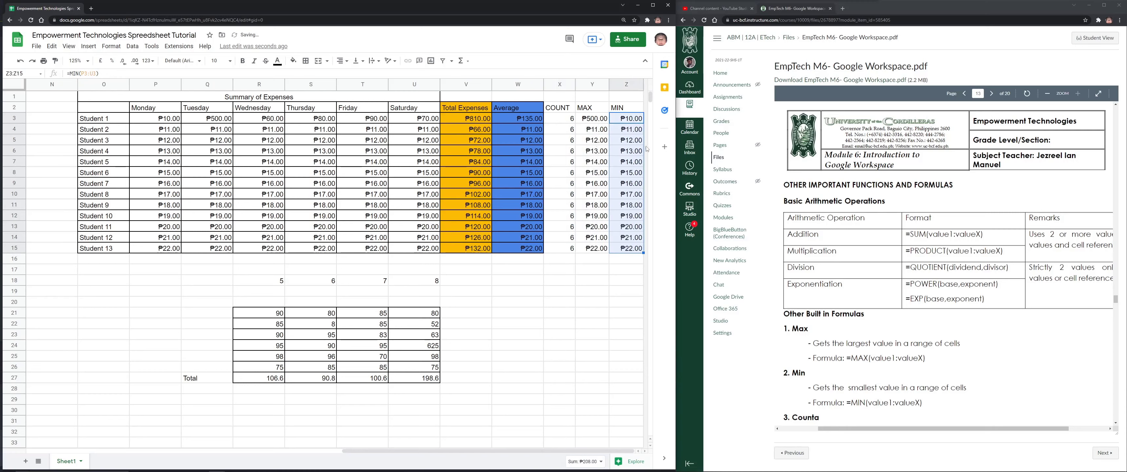
# Delete the daily amounts in S6, Q9, T12, U8, P6, P13 and R14
pyautogui.click(313, 150)
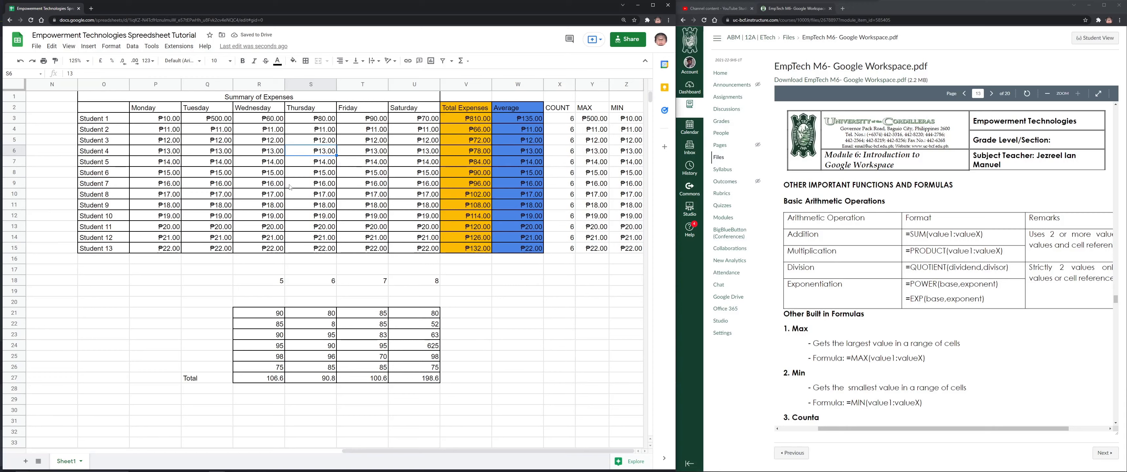
pyautogui.press('Delete')
pyautogui.click(207, 183)
pyautogui.press('Delete')
pyautogui.click(363, 216)
pyautogui.press('Delete')
pyautogui.click(414, 172)
pyautogui.press('Delete')
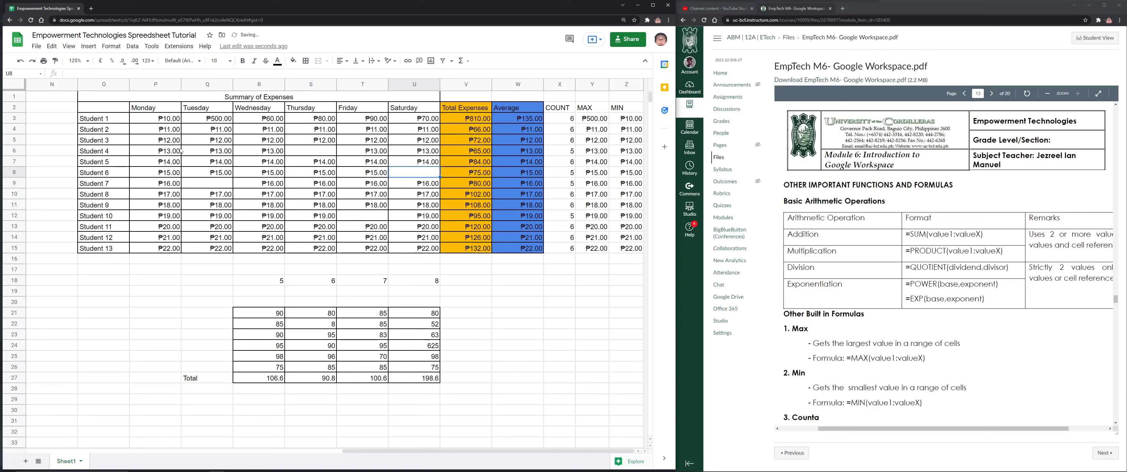
pyautogui.click(179, 151)
pyautogui.press('Delete')
pyautogui.click(158, 227)
pyautogui.press('Delete')
pyautogui.click(263, 237)
pyautogui.press('Delete')
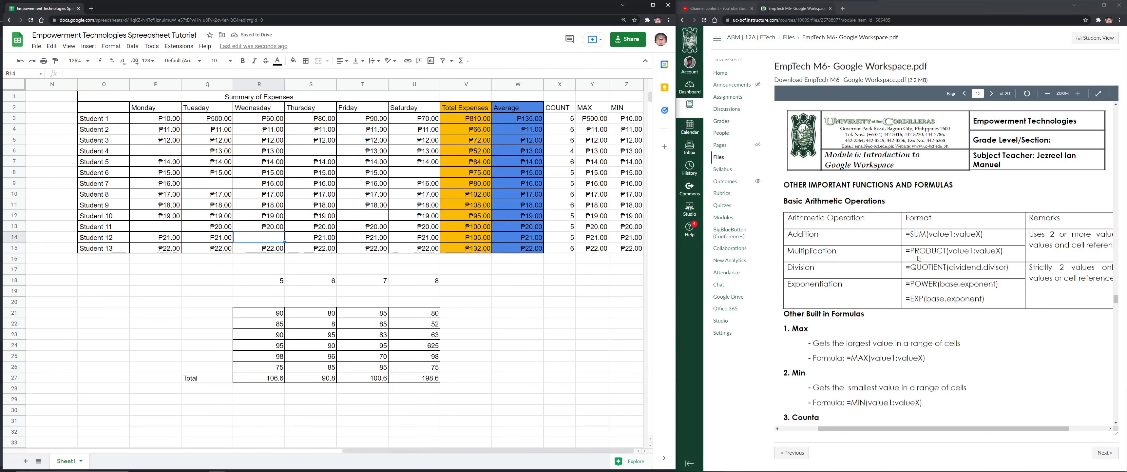
pyautogui.scroll(-2, 918, 258)
pyautogui.scroll(-2, 918, 259)
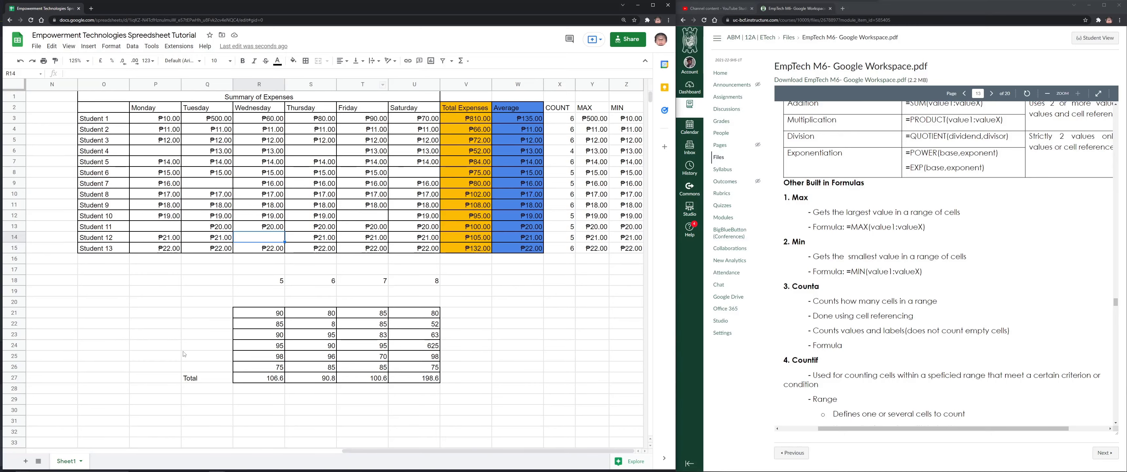
# Add a new Sheet2, review Sheet1's student names, and select D5 on Sheet2
pyautogui.click(25, 461)
pyautogui.click(66, 461)
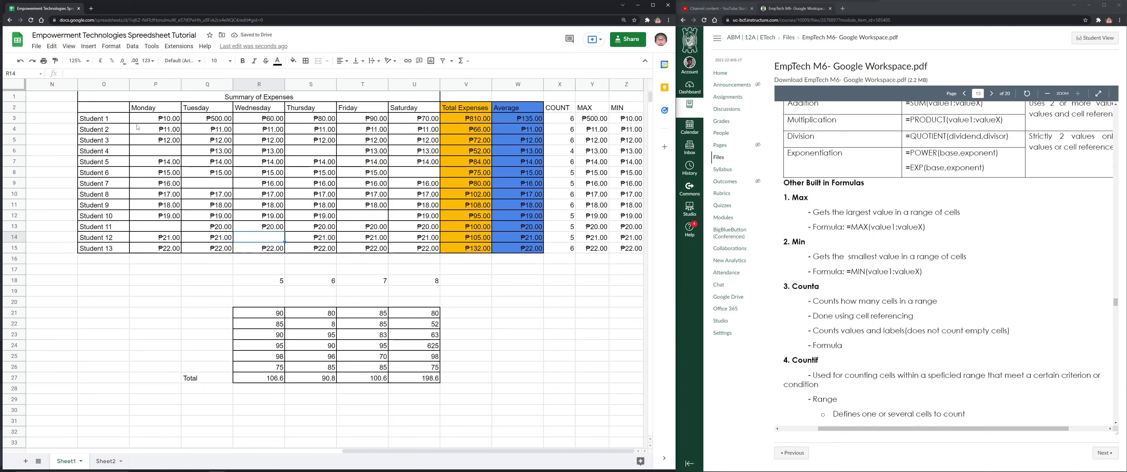
pyautogui.moveTo(121, 117); pyautogui.dragTo(111, 253)
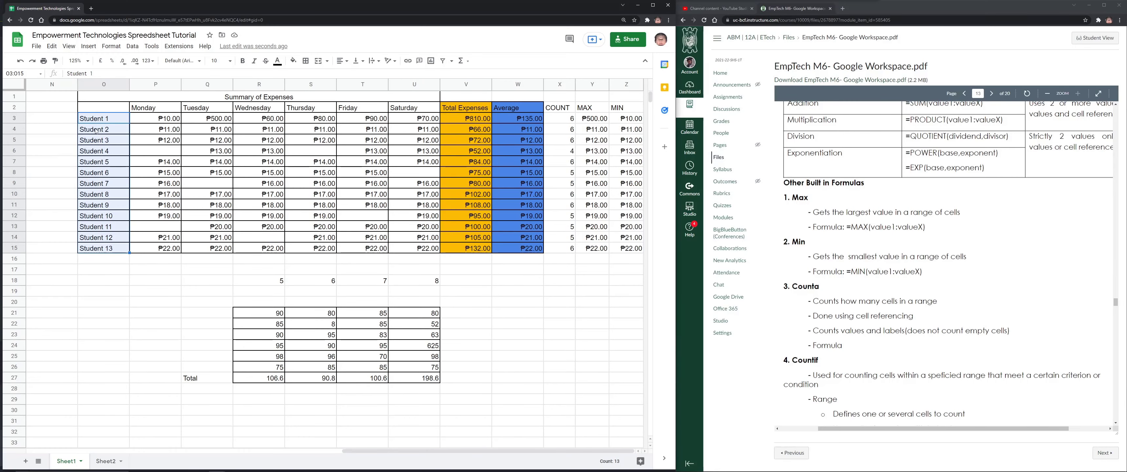
pyautogui.click(106, 460)
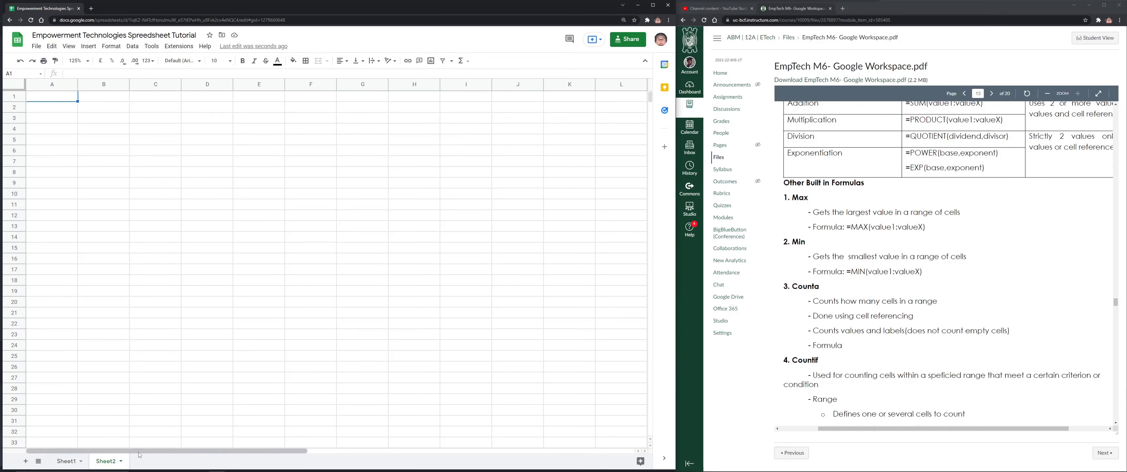
pyautogui.click(293, 155)
pyautogui.moveTo(219, 153); pyautogui.dragTo(190, 142)
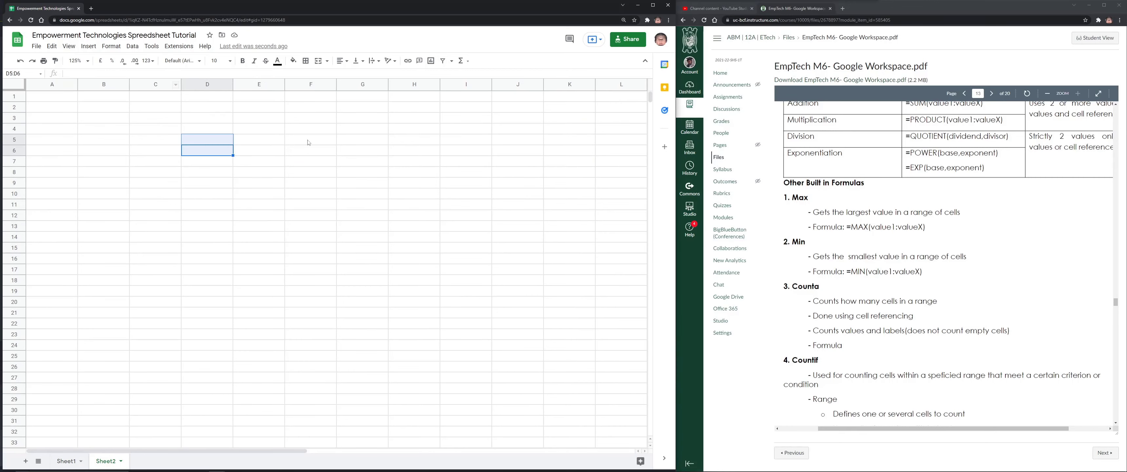
pyautogui.click(226, 162)
pyautogui.click(215, 141)
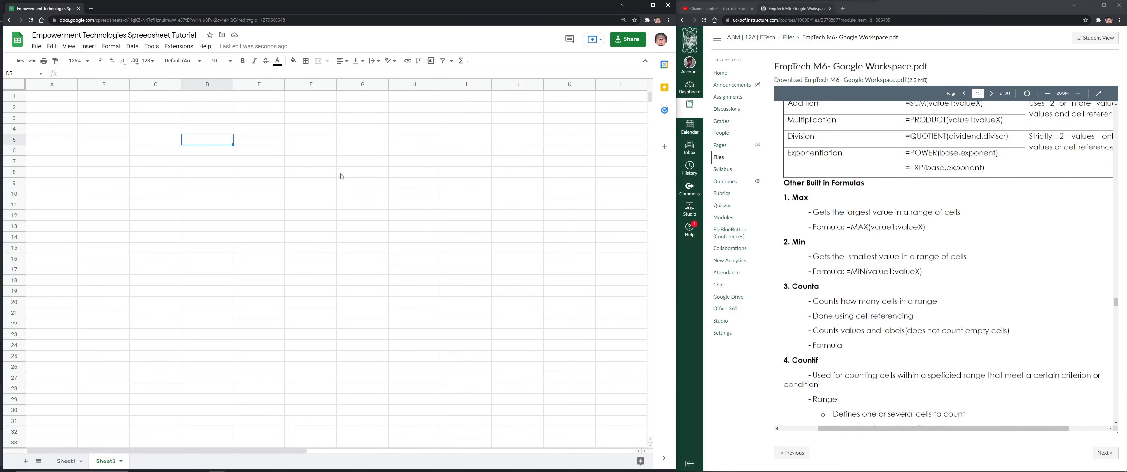
# Enter =Sheet1!O3 in D5 and fill it down to D17
pyautogui.write('=')
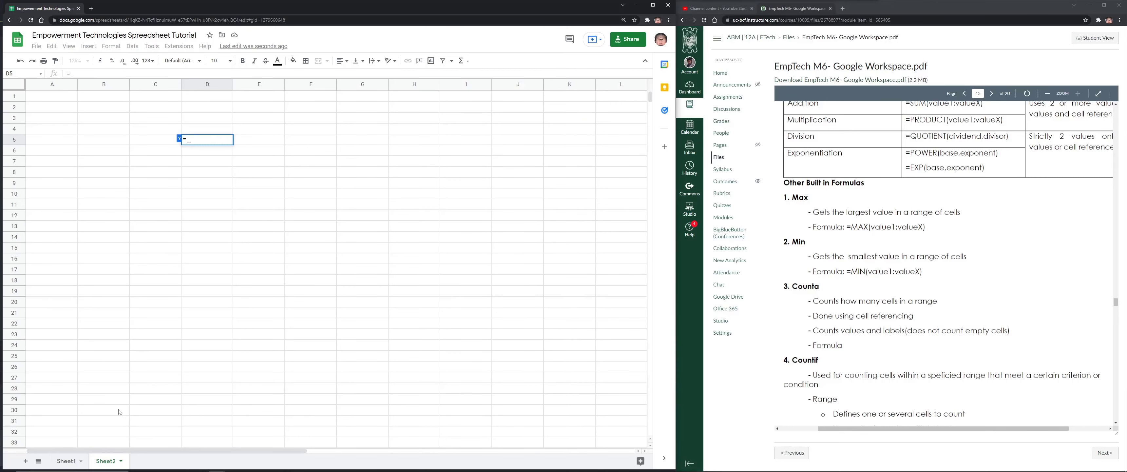
pyautogui.click(70, 461)
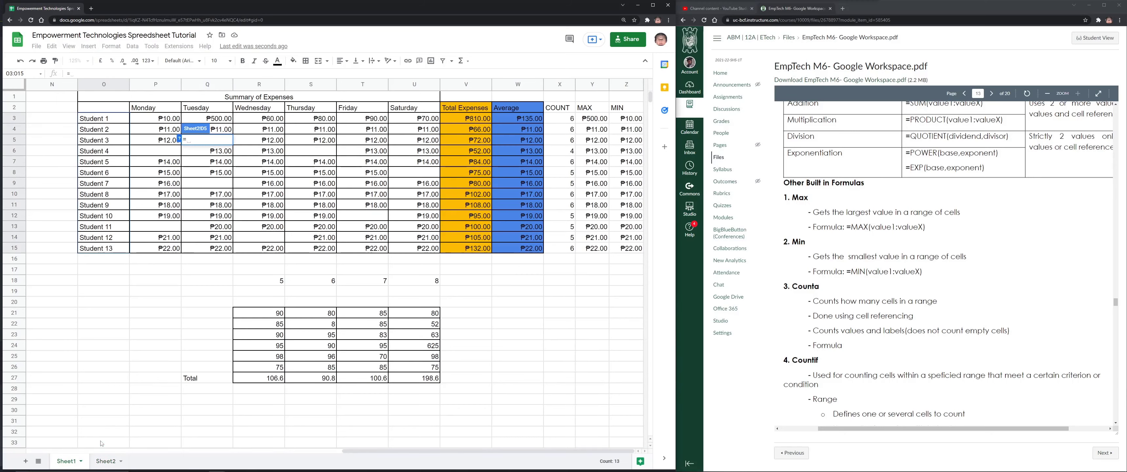
pyautogui.click(105, 118)
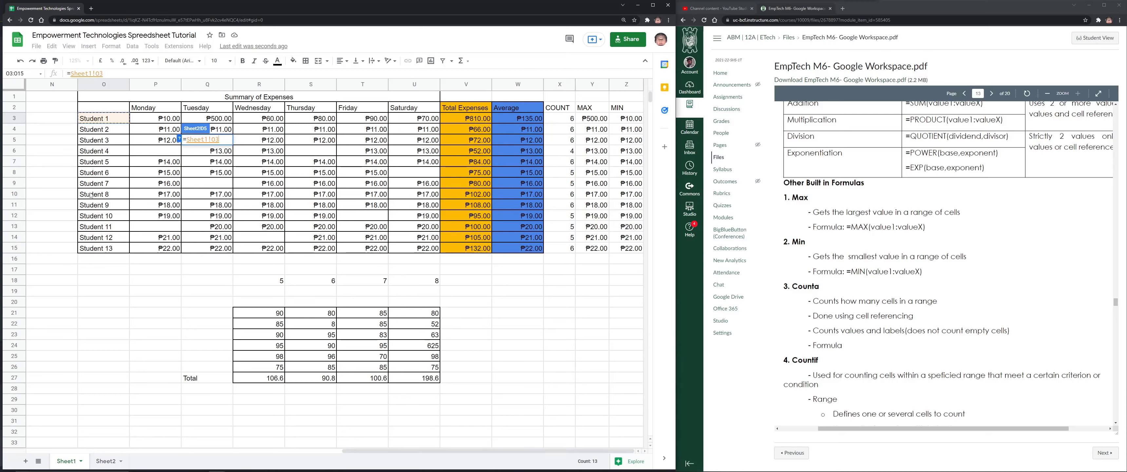
pyautogui.moveTo(208, 139); pyautogui.dragTo(183, 139)
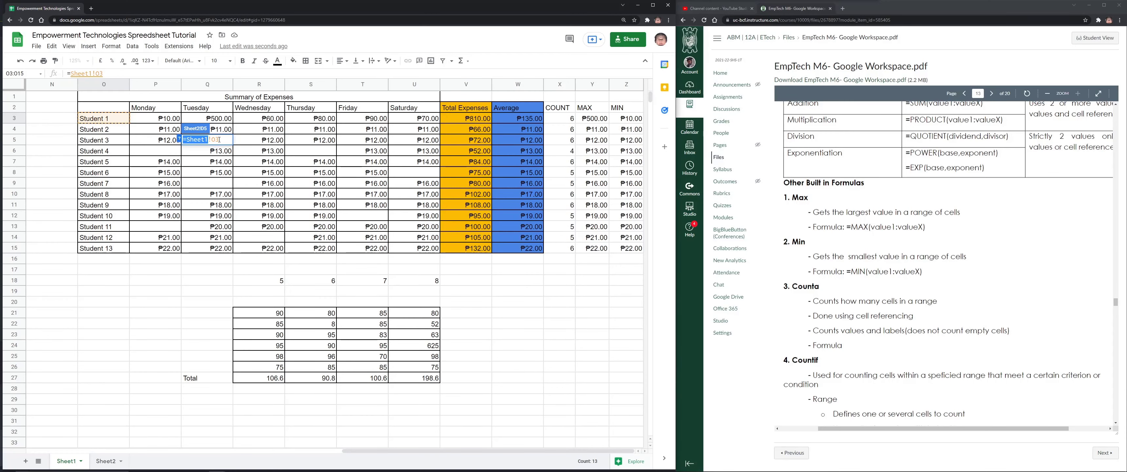
pyautogui.press('Return')
pyautogui.moveTo(234, 143); pyautogui.dragTo(232, 280)
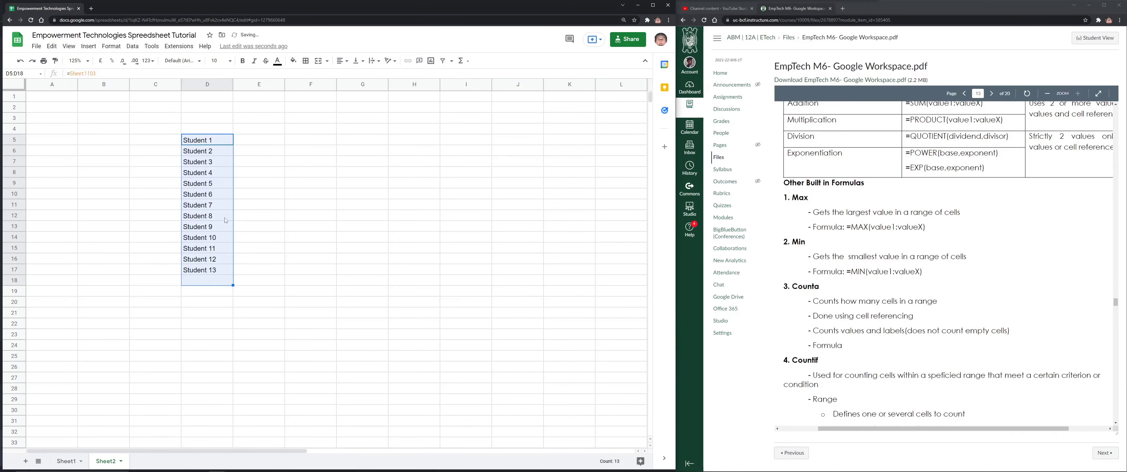
# Check the linked student-name formulas in D5:D17
pyautogui.click(220, 143)
pyautogui.press('Down')
pyautogui.press('Down')
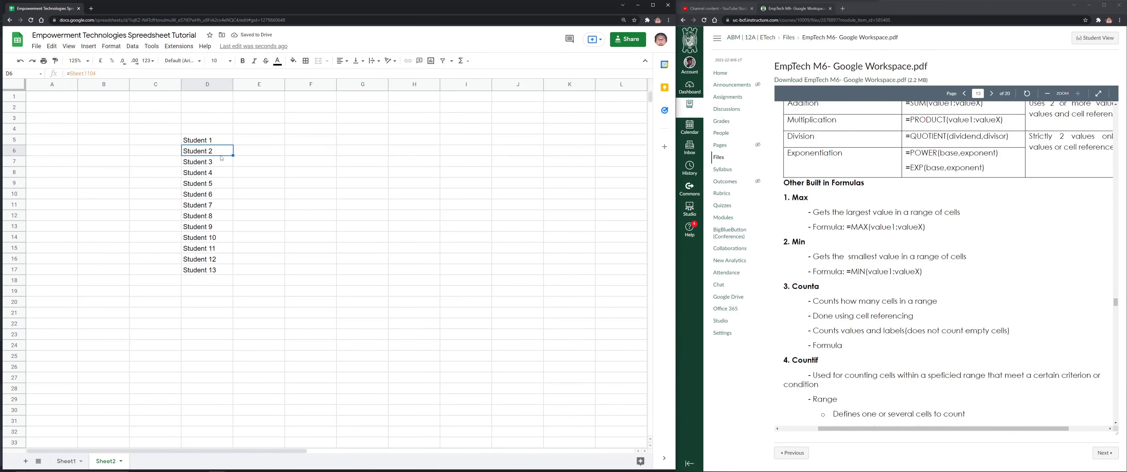
pyautogui.click(219, 176)
pyautogui.click(219, 186)
pyautogui.click(216, 206)
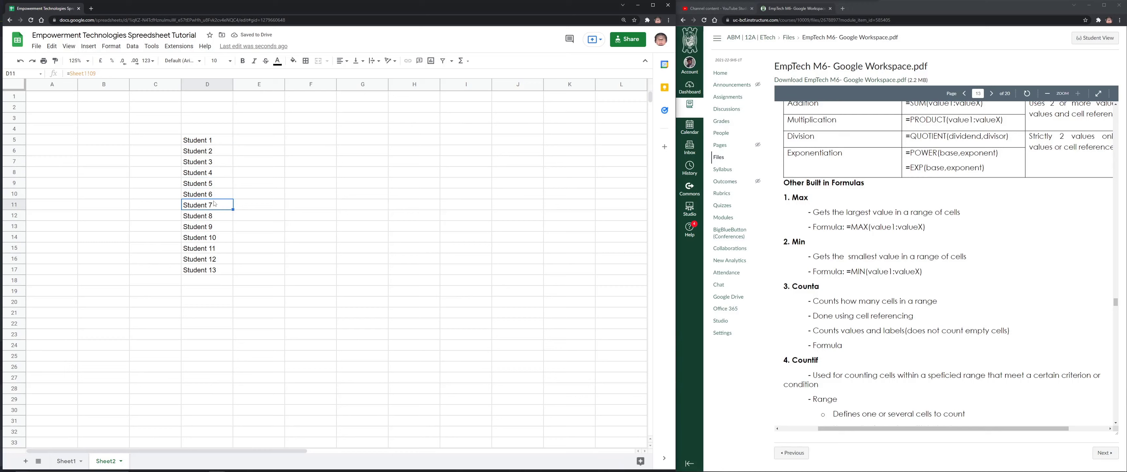
pyautogui.click(212, 251)
pyautogui.press('Up')
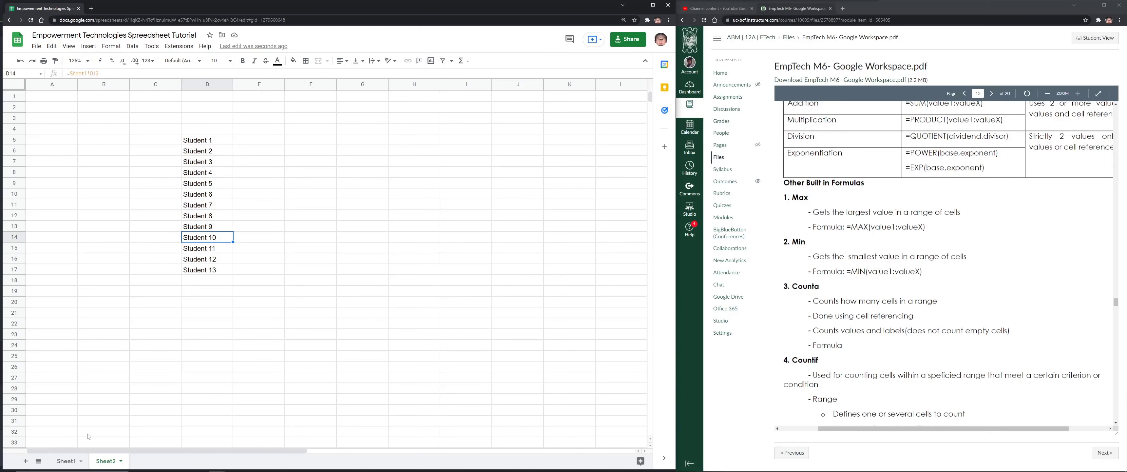
# On a new Sheet3, put =Sheet1!O3 in G11, fill to G23, then return to Sheet2
pyautogui.click(26, 461)
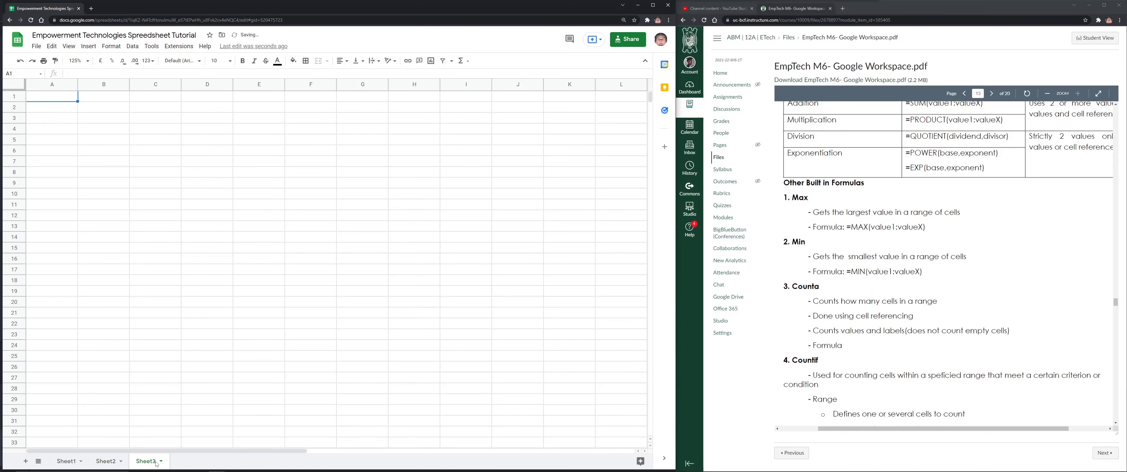
pyautogui.click(360, 206)
pyautogui.write('=')
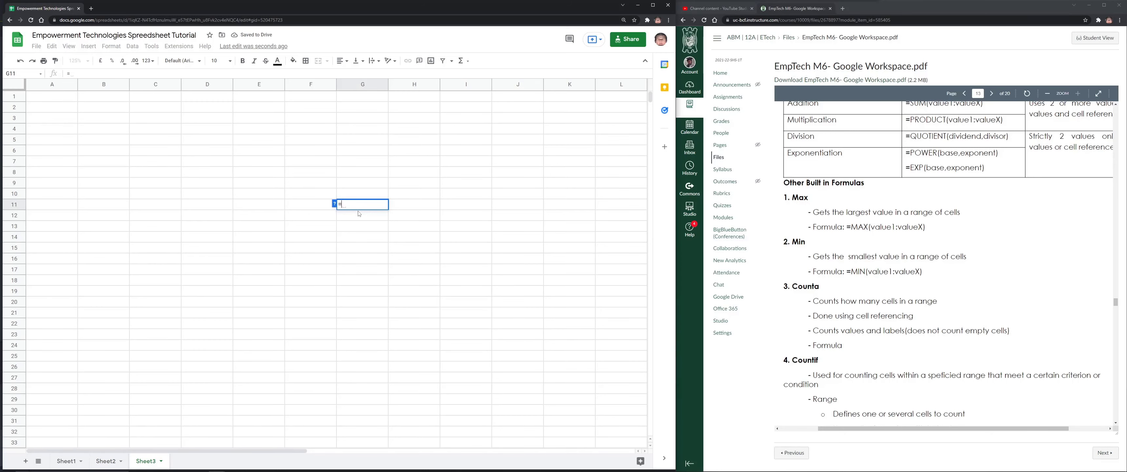
pyautogui.click(68, 461)
pyautogui.click(105, 118)
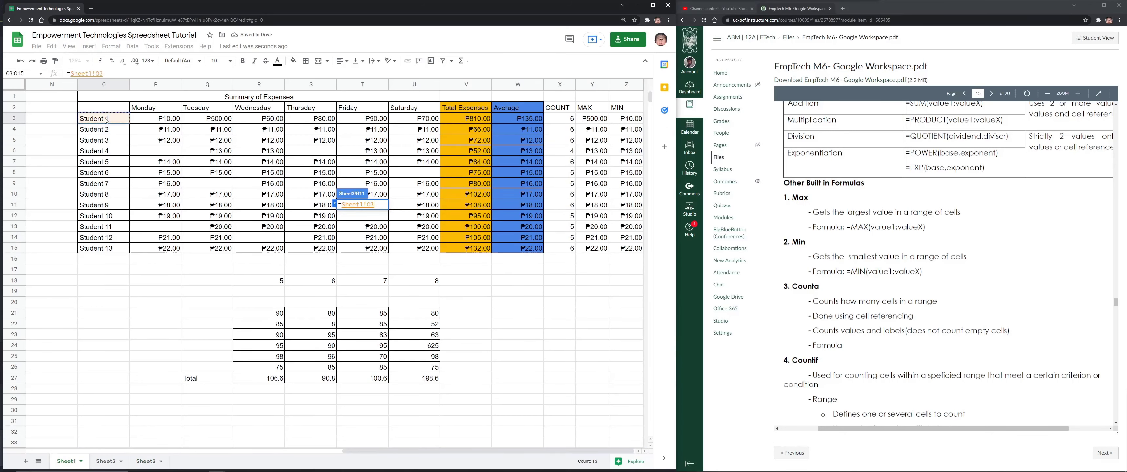
pyautogui.press('Return')
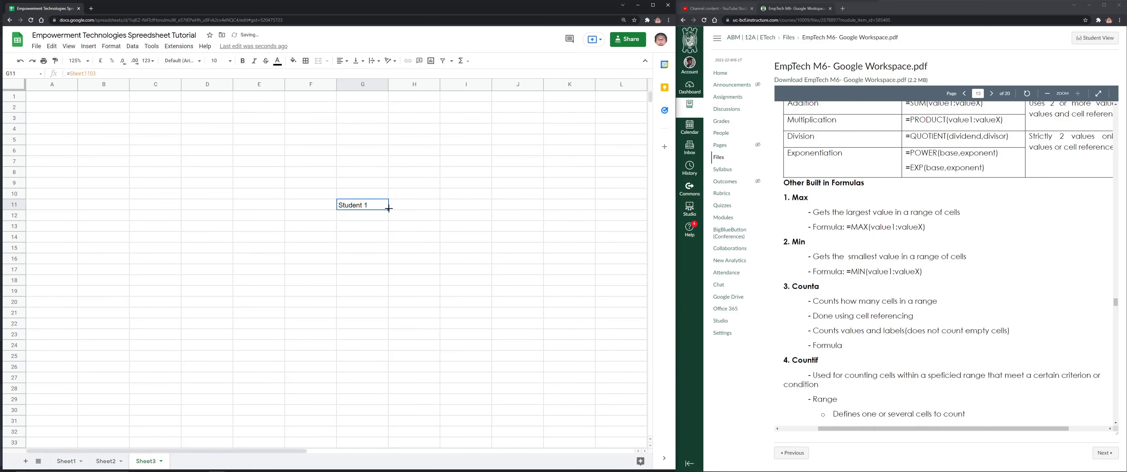
pyautogui.moveTo(388, 210); pyautogui.dragTo(388, 348)
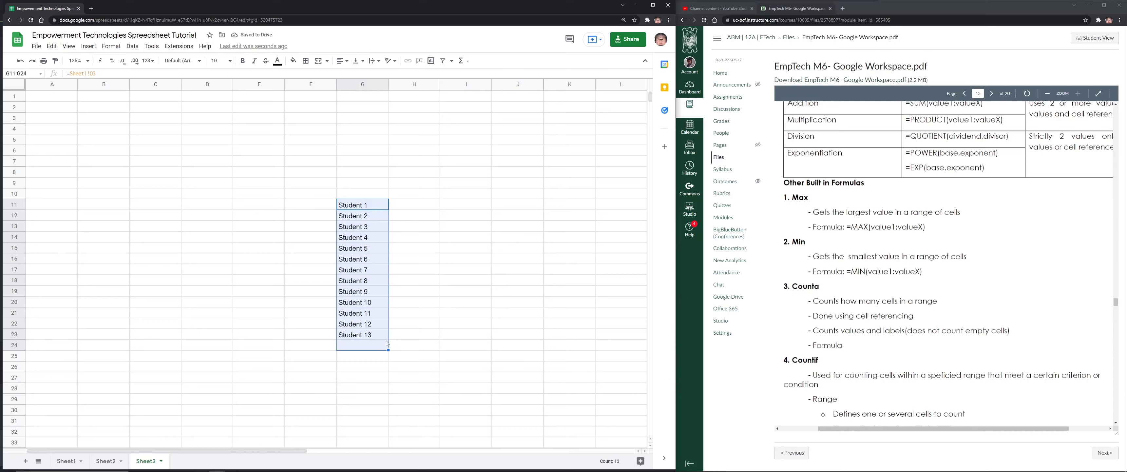
pyautogui.click(401, 337)
pyautogui.moveTo(362, 204); pyautogui.dragTo(362, 334)
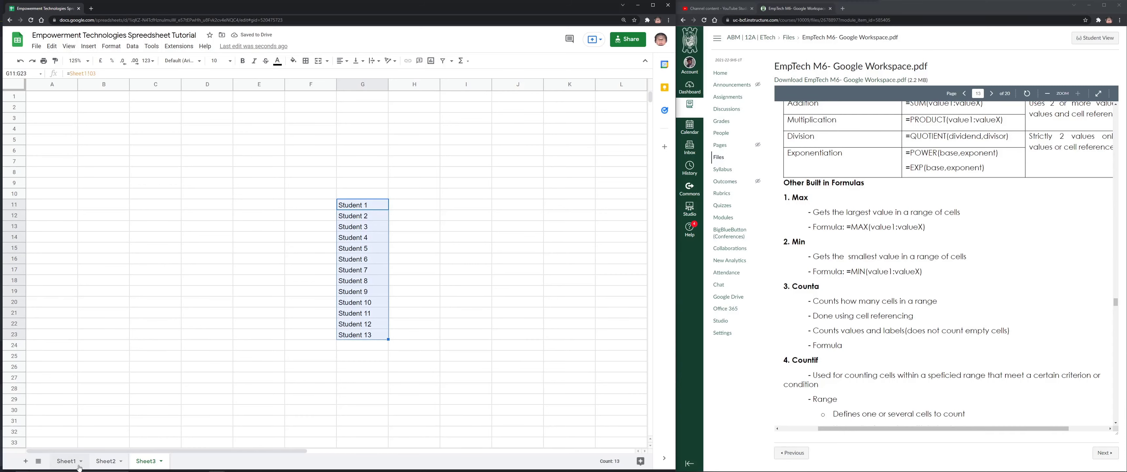
pyautogui.click(100, 462)
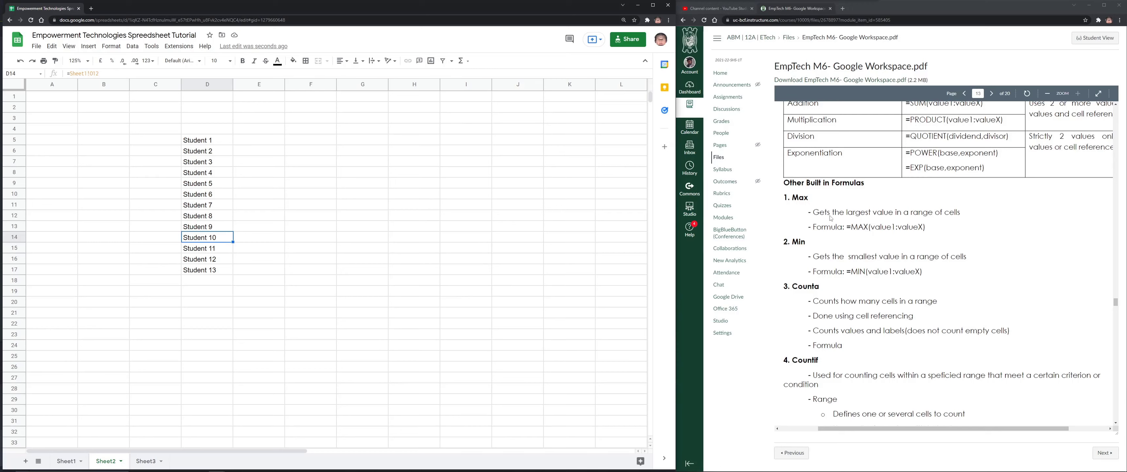
# On Sheet1, delete the contents of Q18:V30 below the Summary of Expenses
pyautogui.click(65, 460)
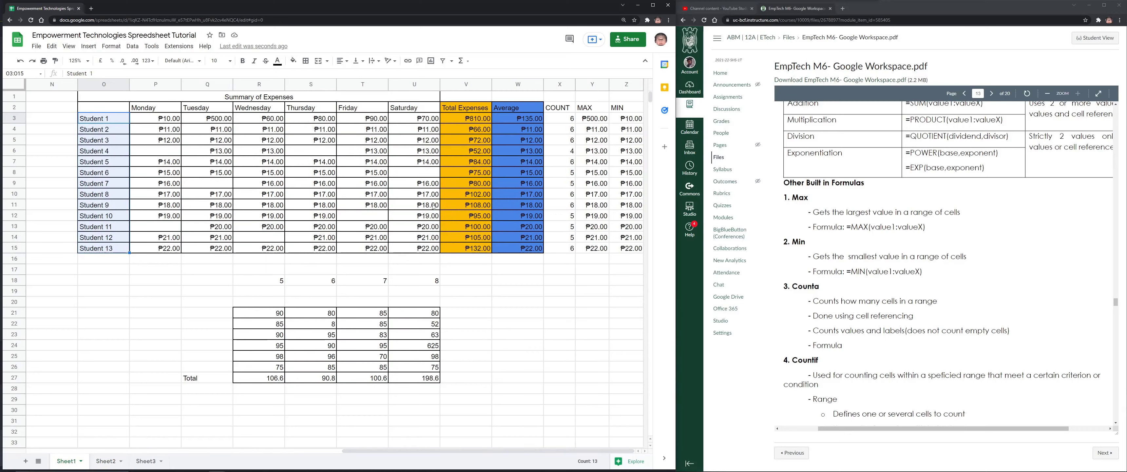
pyautogui.scroll(-15, 959, 170)
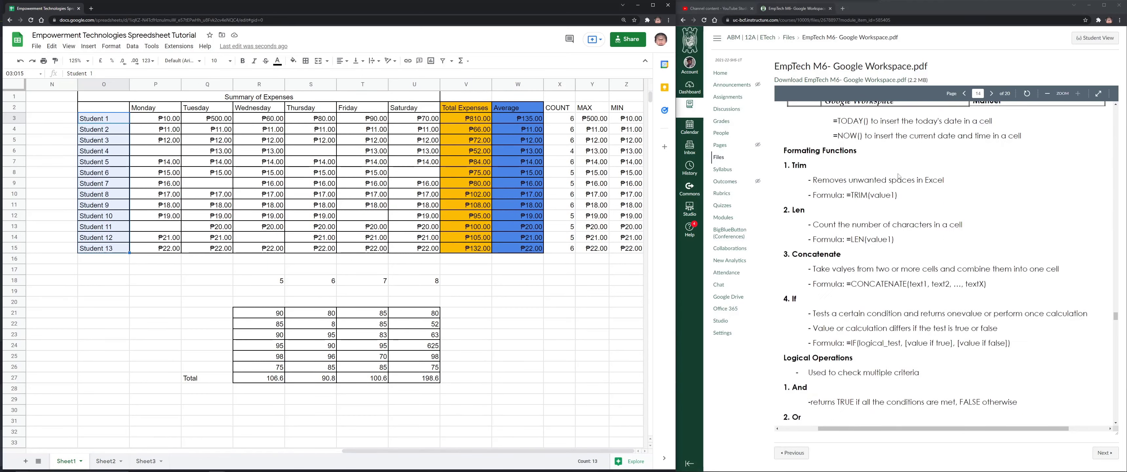
pyautogui.scroll(15, 959, 169)
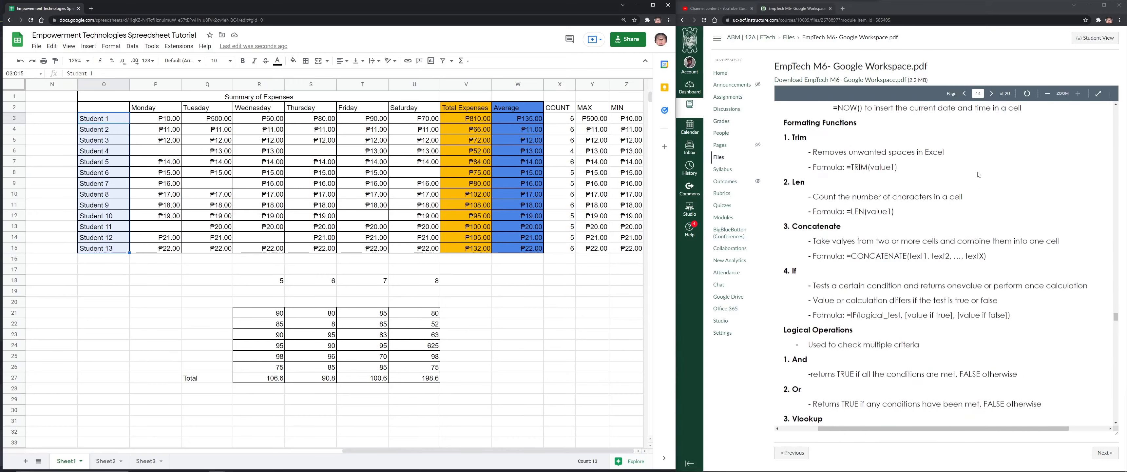
pyautogui.scroll(5, 979, 173)
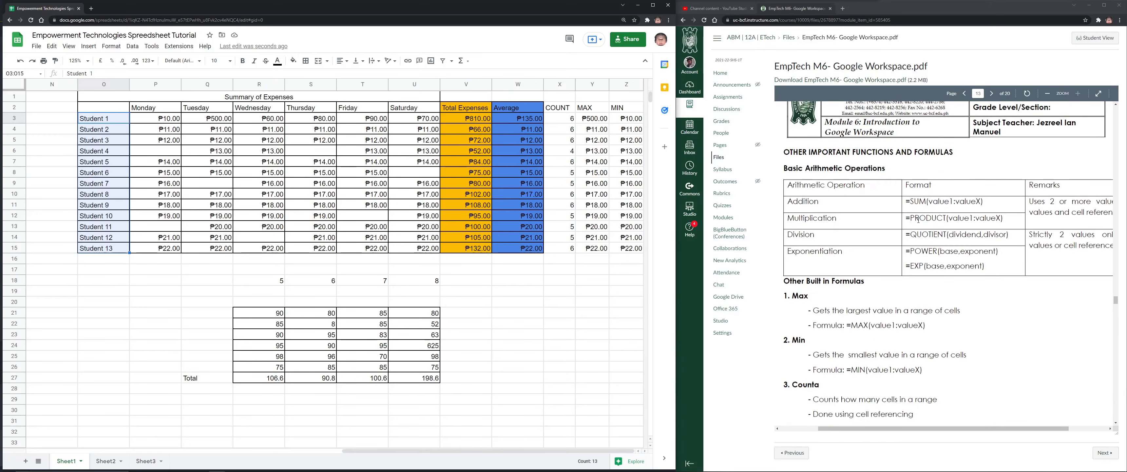
pyautogui.moveTo(208, 280); pyautogui.dragTo(464, 412)
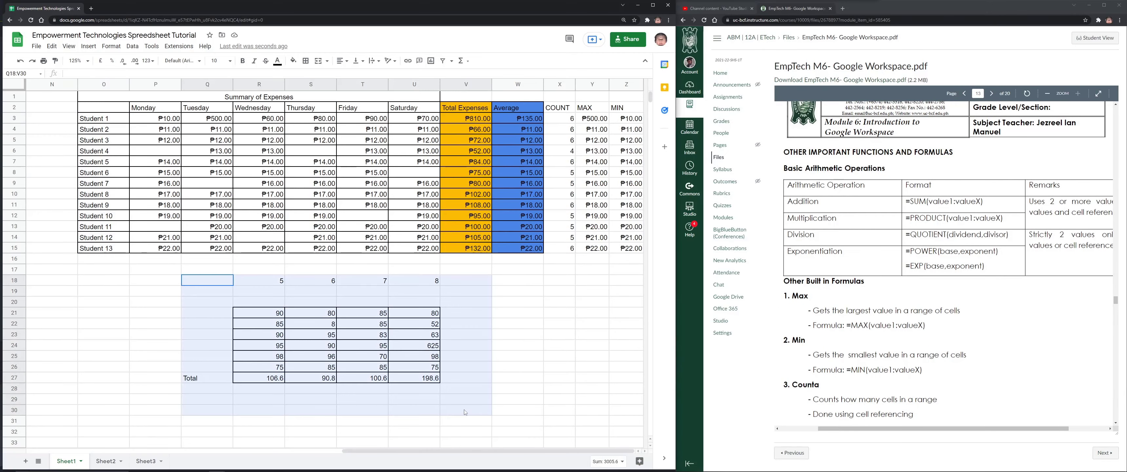
pyautogui.press('Delete')
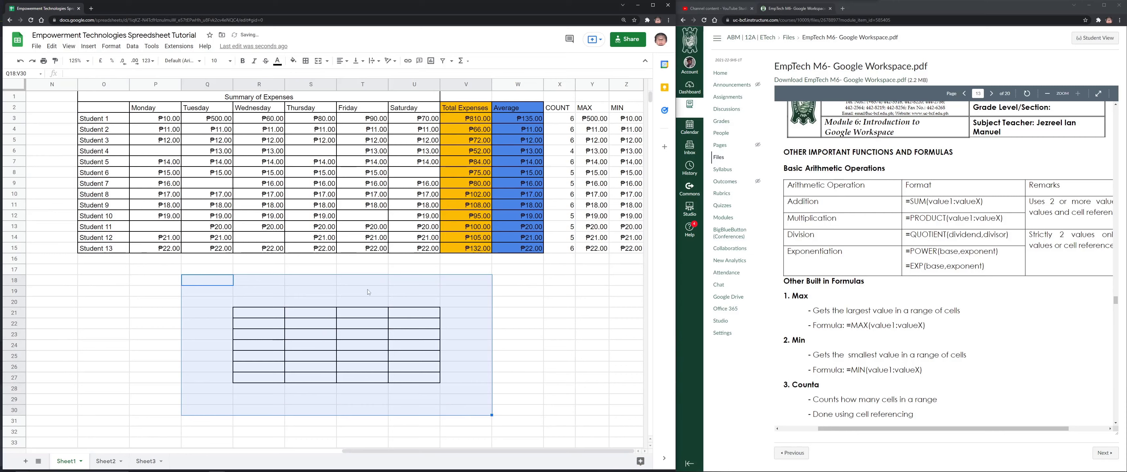
pyautogui.click(450, 323)
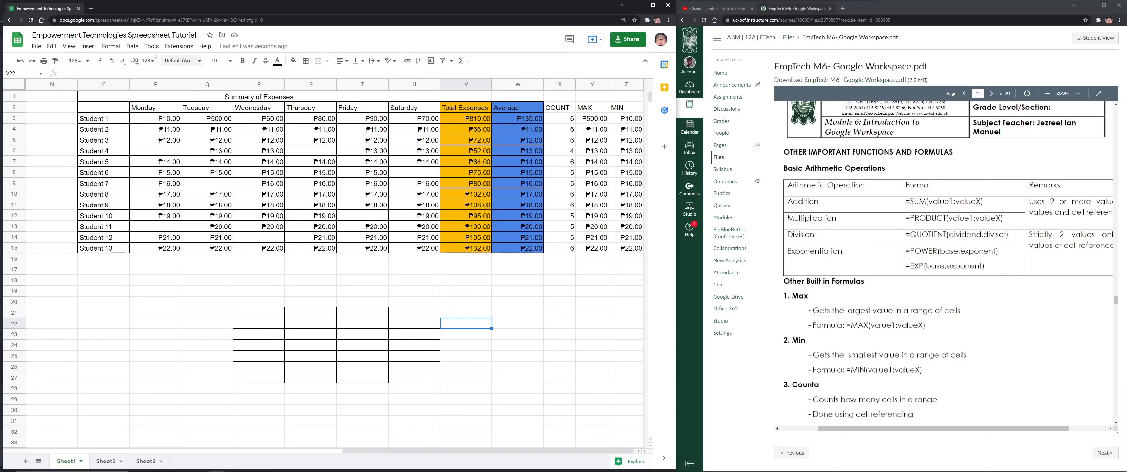
# Look through the Data menu, then select the daily amounts P3:U15
pyautogui.click(132, 47)
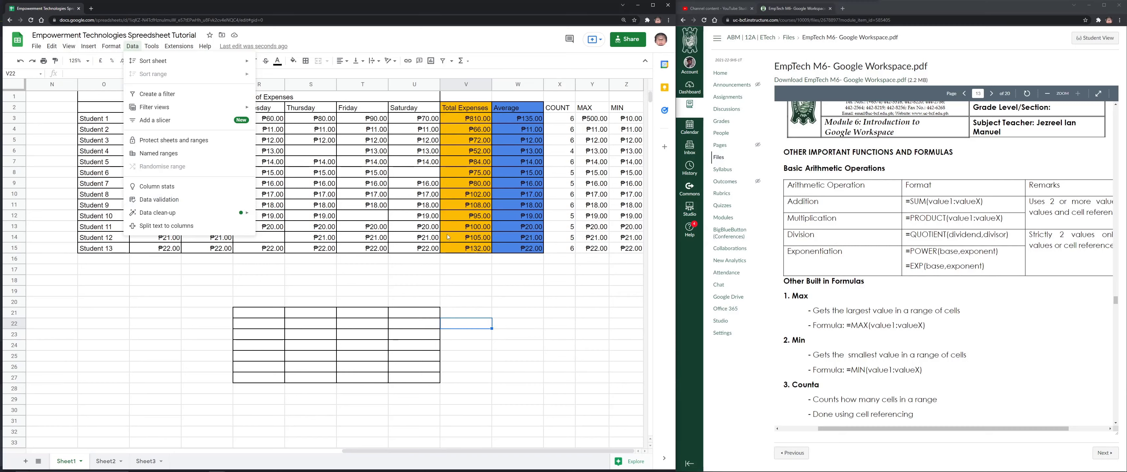
pyautogui.click(434, 243)
pyautogui.moveTo(431, 248); pyautogui.dragTo(158, 122)
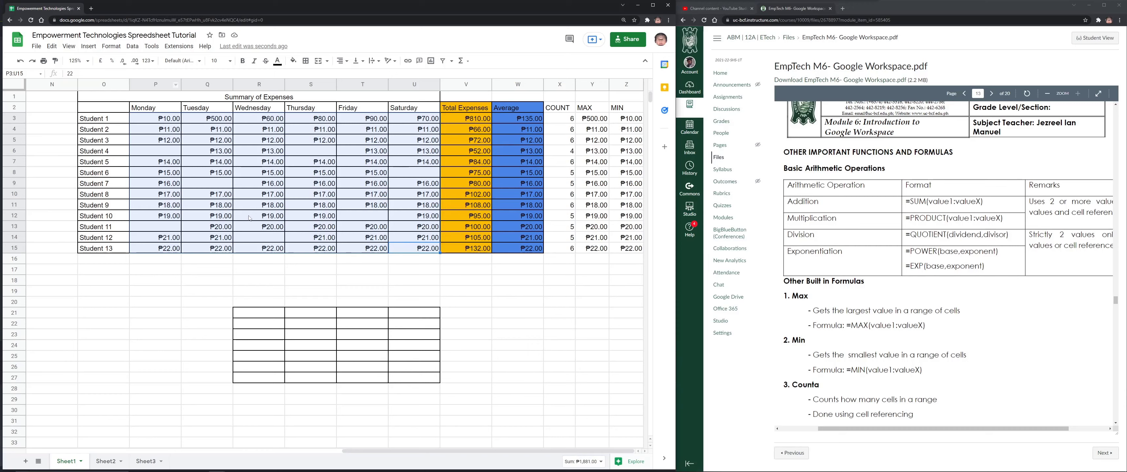
# Open Data validation for the expense range P3:U15
pyautogui.click(150, 121)
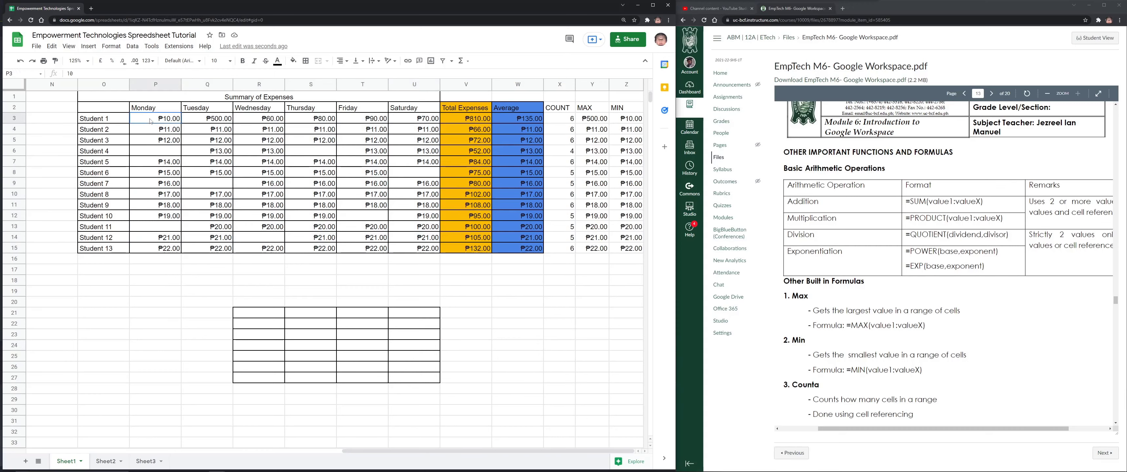
pyautogui.moveTo(150, 122); pyautogui.dragTo(415, 258)
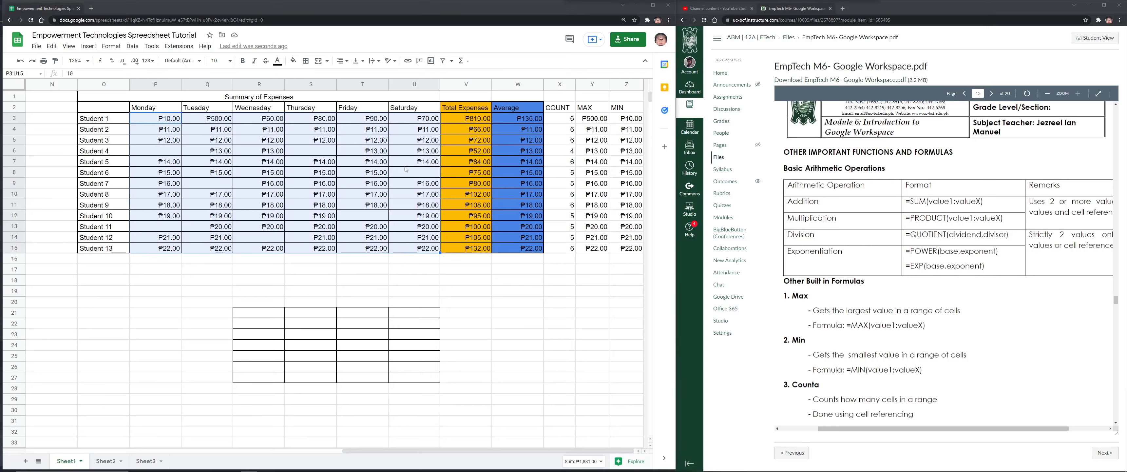
pyautogui.click(132, 46)
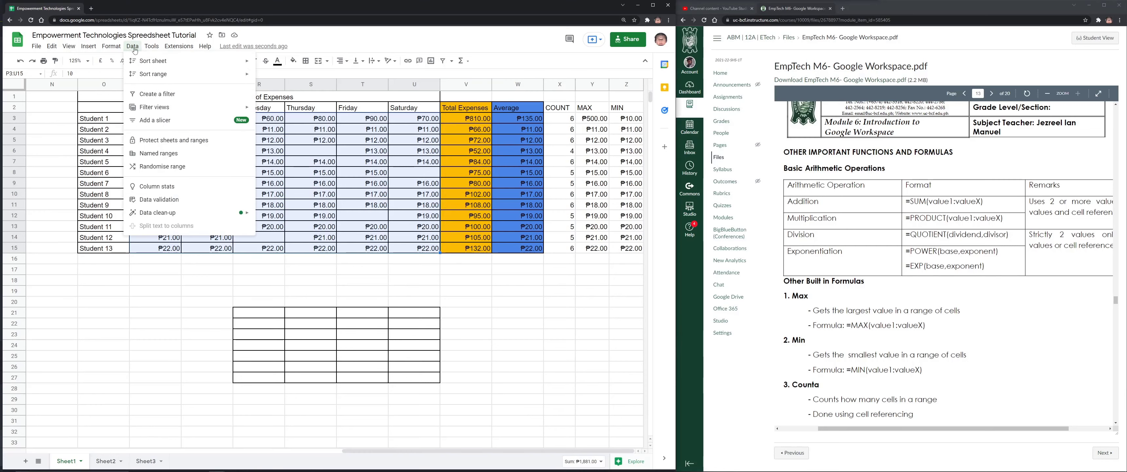
pyautogui.click(158, 200)
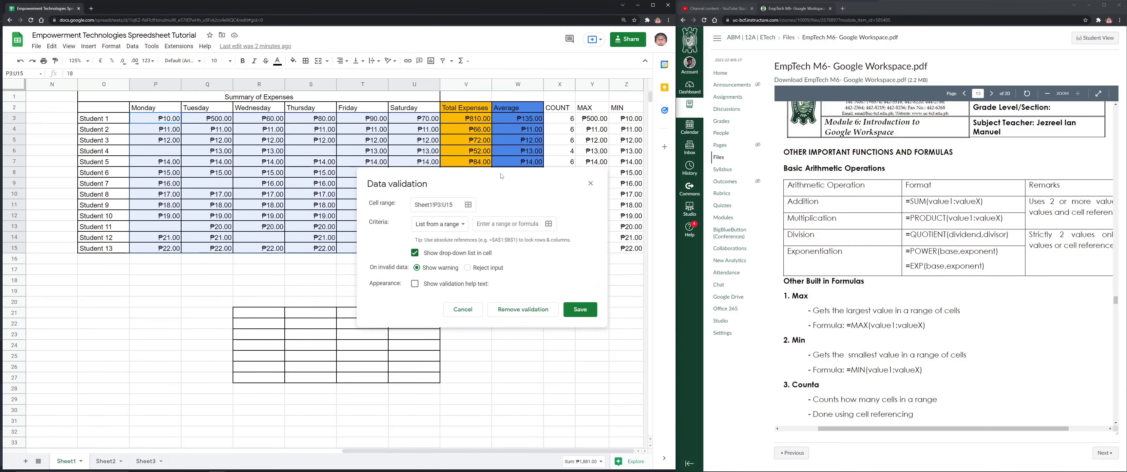
pyautogui.moveTo(339, 162); pyautogui.dragTo(348, 178)
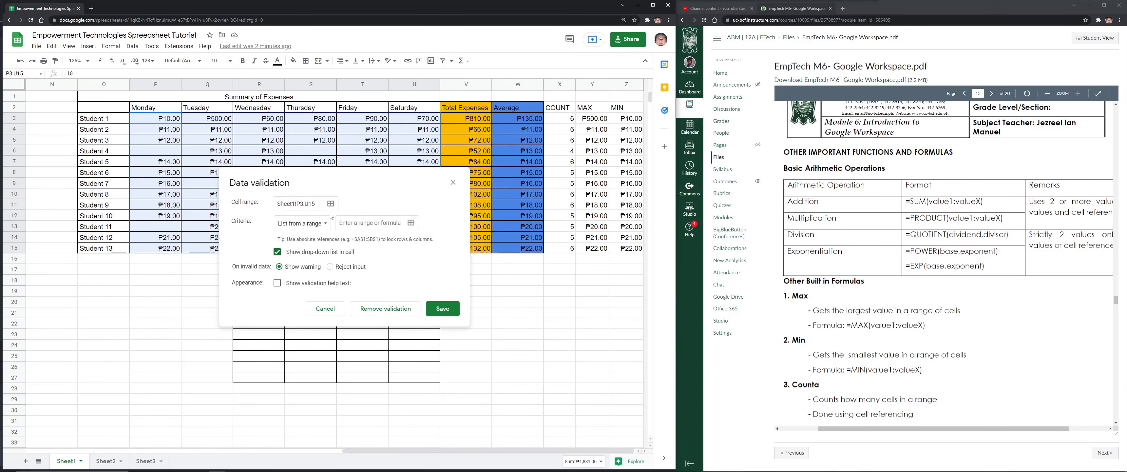
pyautogui.moveTo(334, 182); pyautogui.dragTo(323, 269)
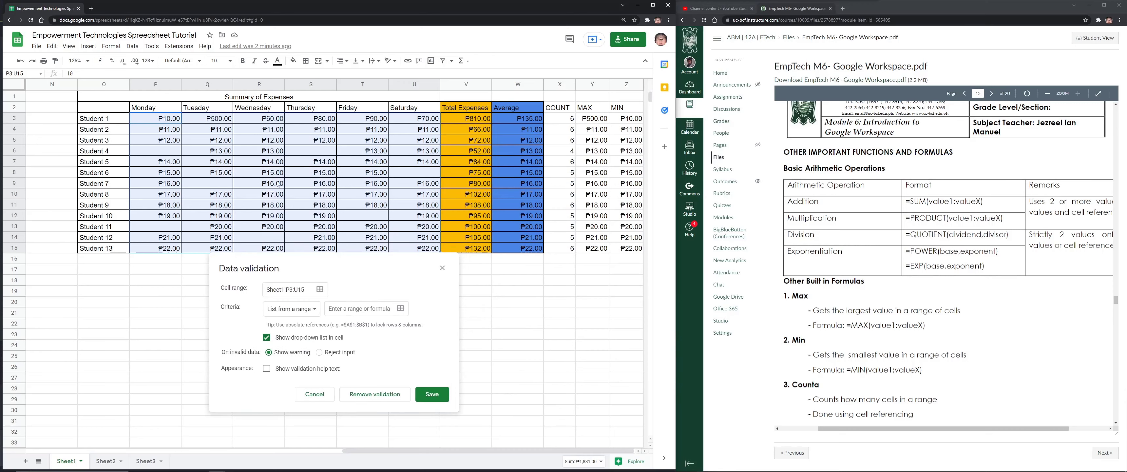
# Set the validation criteria to Number between 0 and 100
pyautogui.click(308, 313)
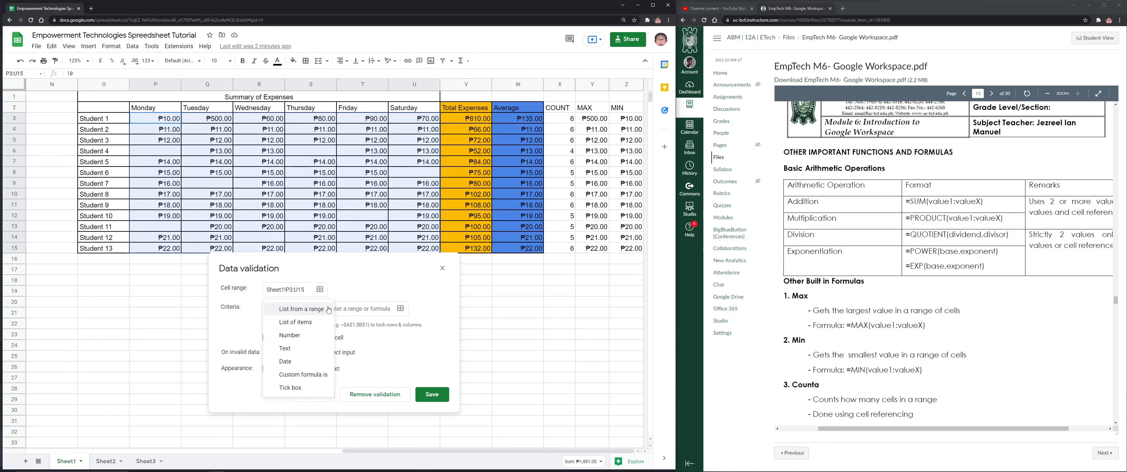
pyautogui.click(321, 310)
pyautogui.click(308, 313)
pyautogui.click(318, 314)
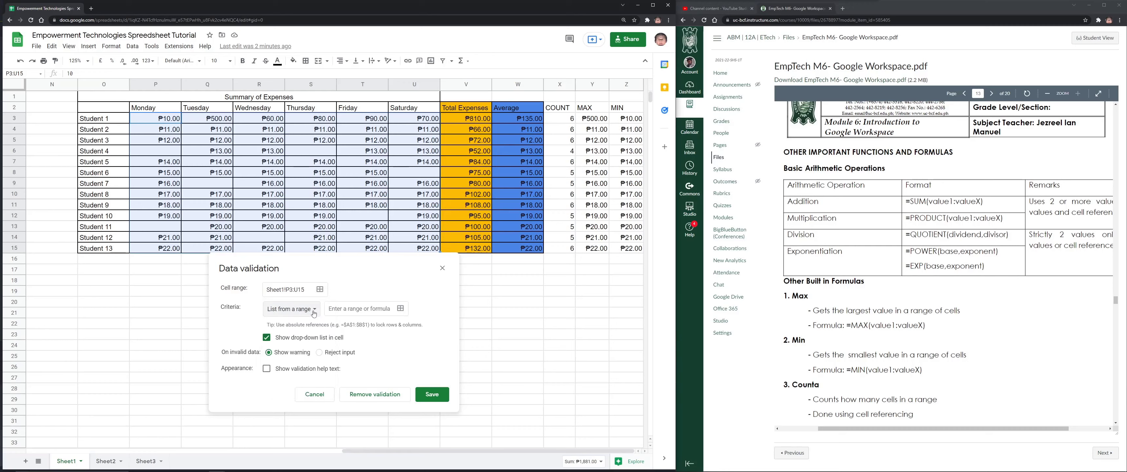
pyautogui.click(343, 308)
pyautogui.click(400, 309)
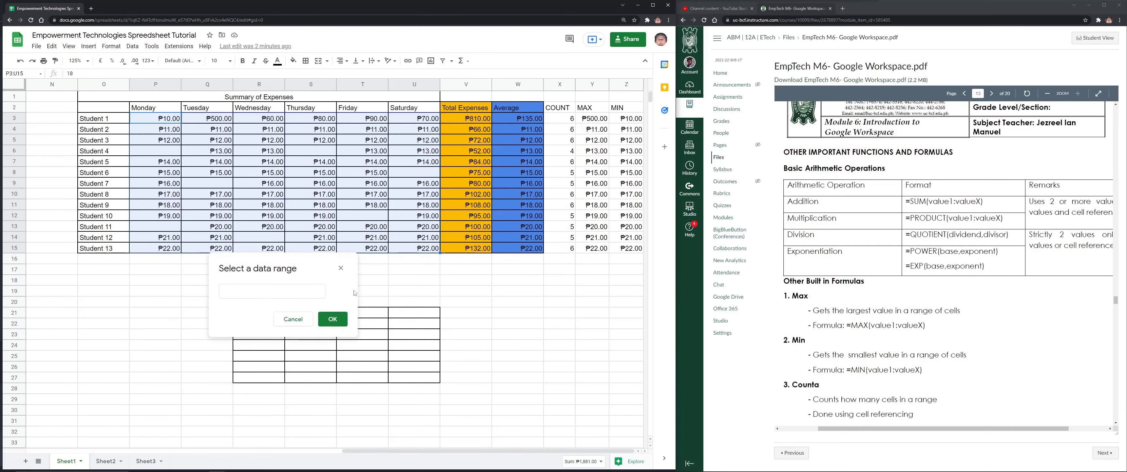
pyautogui.click(345, 268)
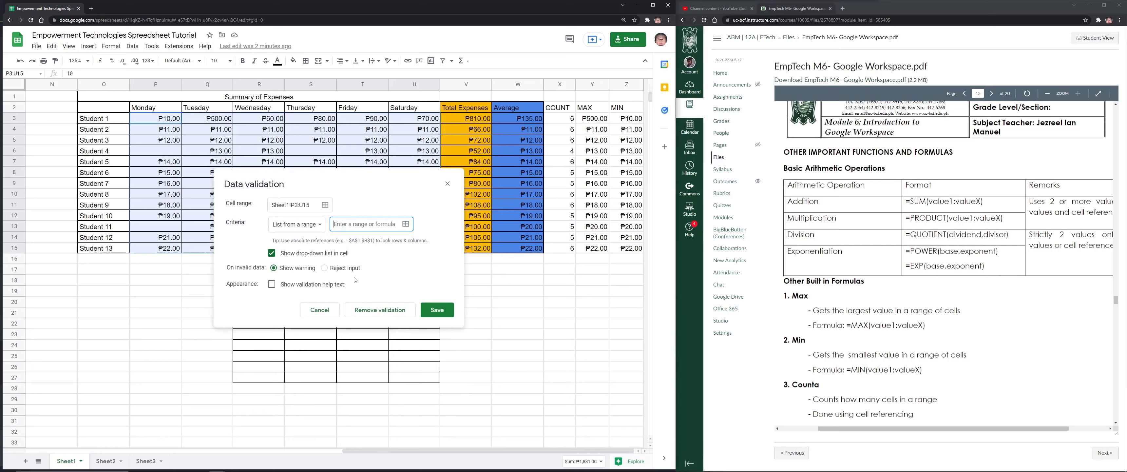
pyautogui.click(319, 232)
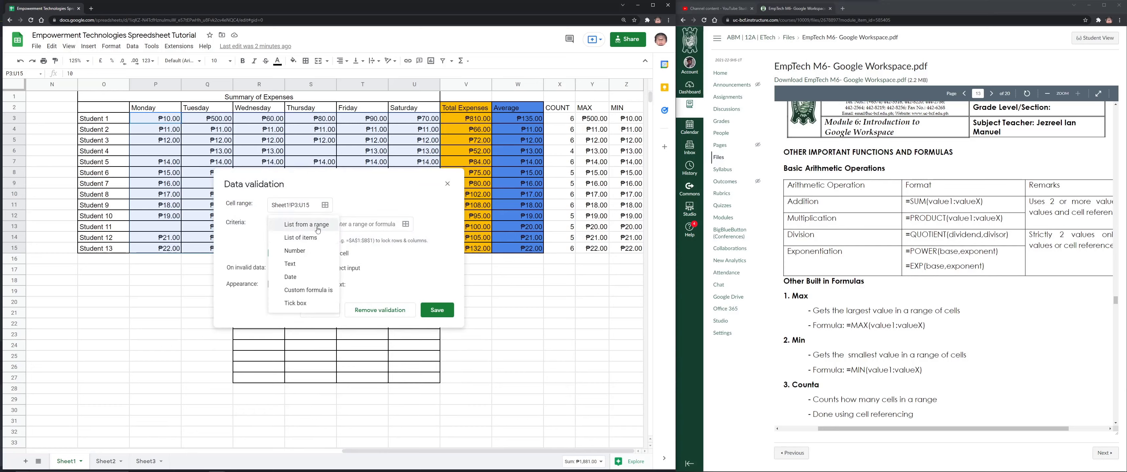
pyautogui.click(315, 228)
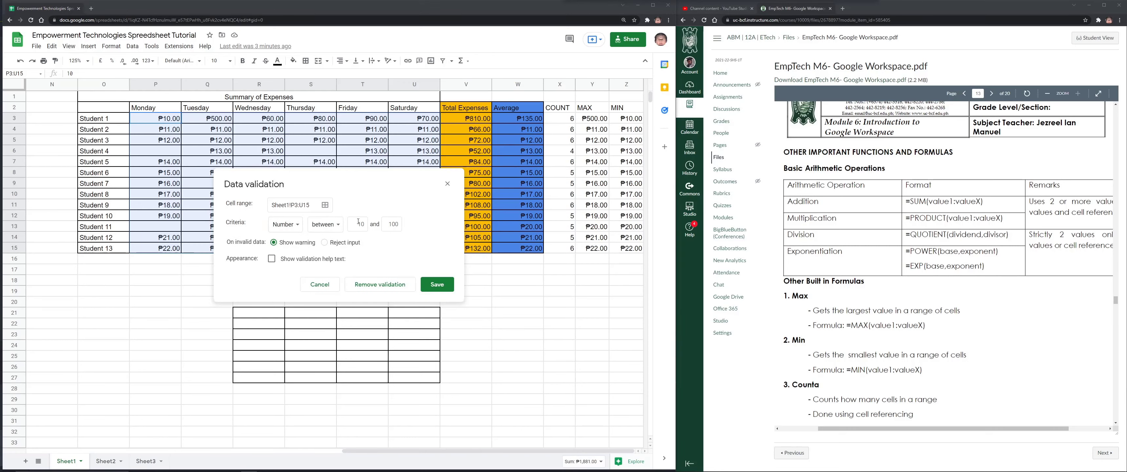
pyautogui.click(287, 224)
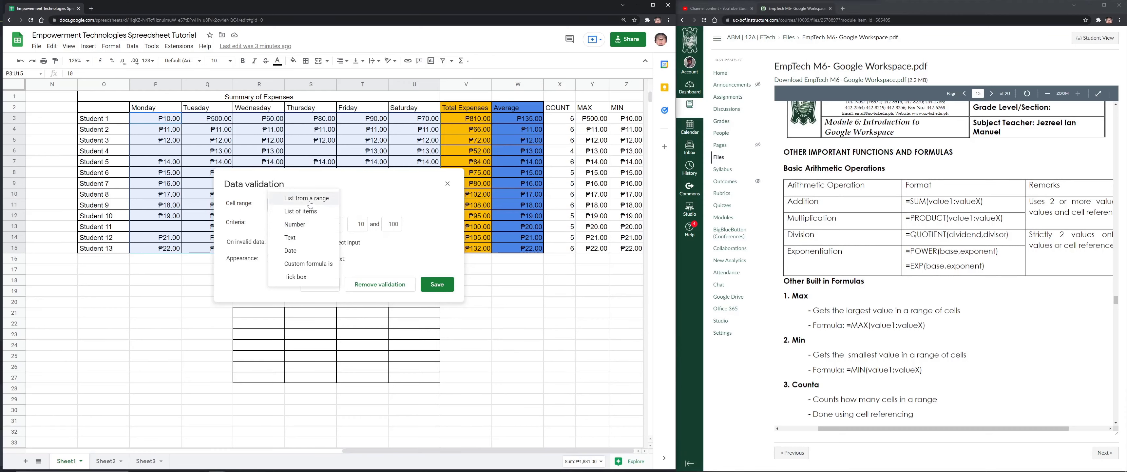
pyautogui.click(293, 200)
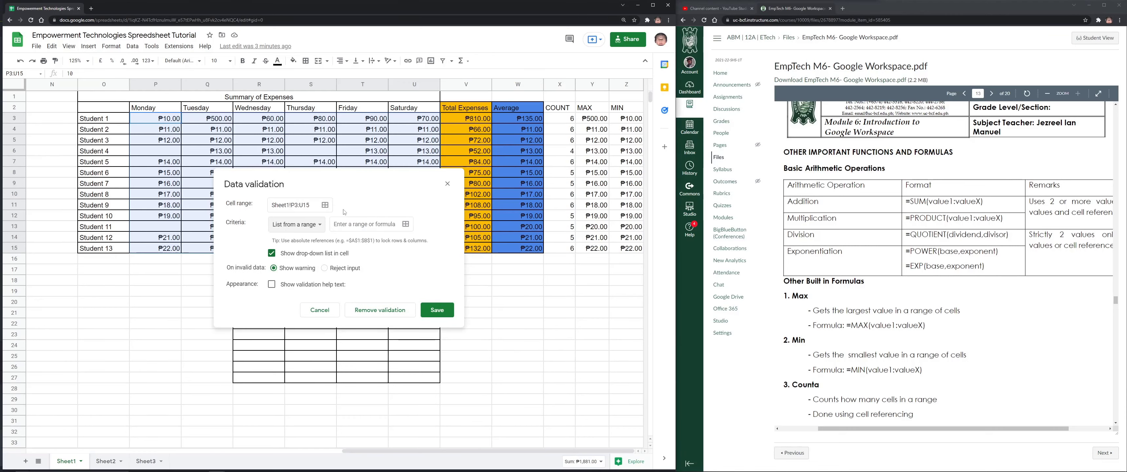
pyautogui.click(305, 228)
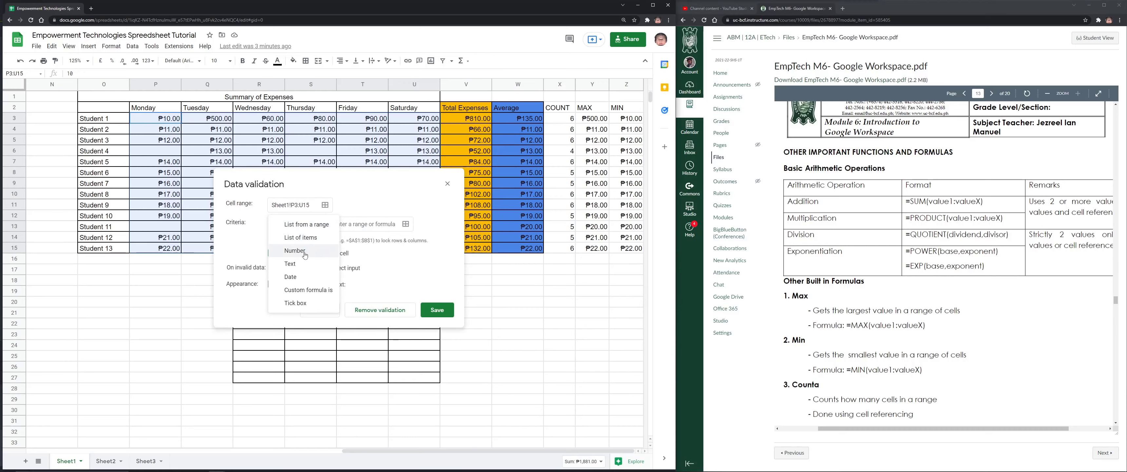
pyautogui.click(293, 257)
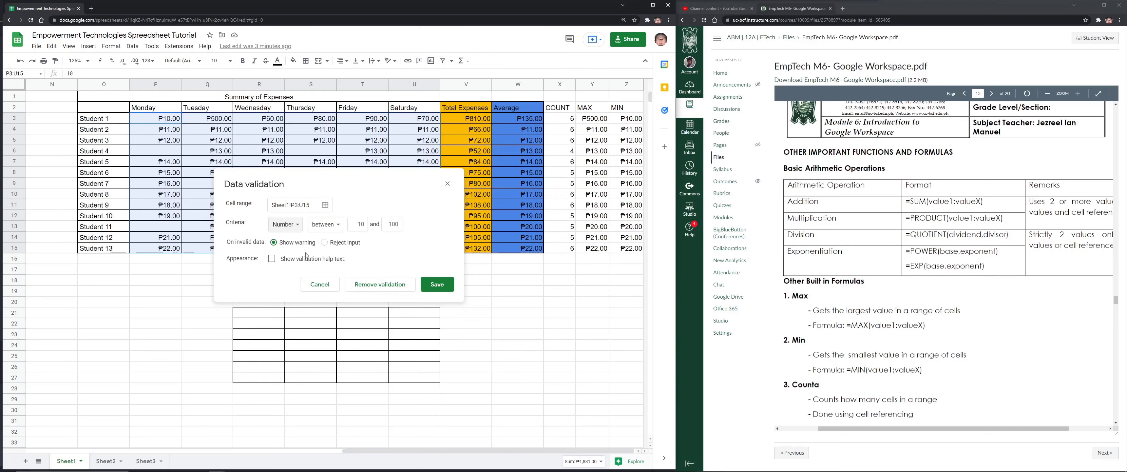
pyautogui.click(357, 224)
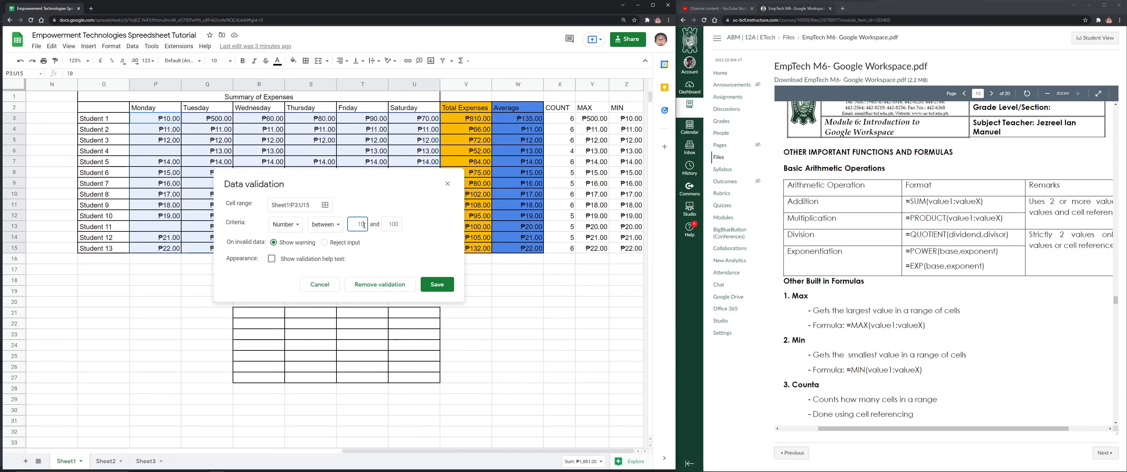
pyautogui.click(391, 222)
# Enable help text 'You have entered an incorrect input' and save the rule
pyautogui.click(279, 261)
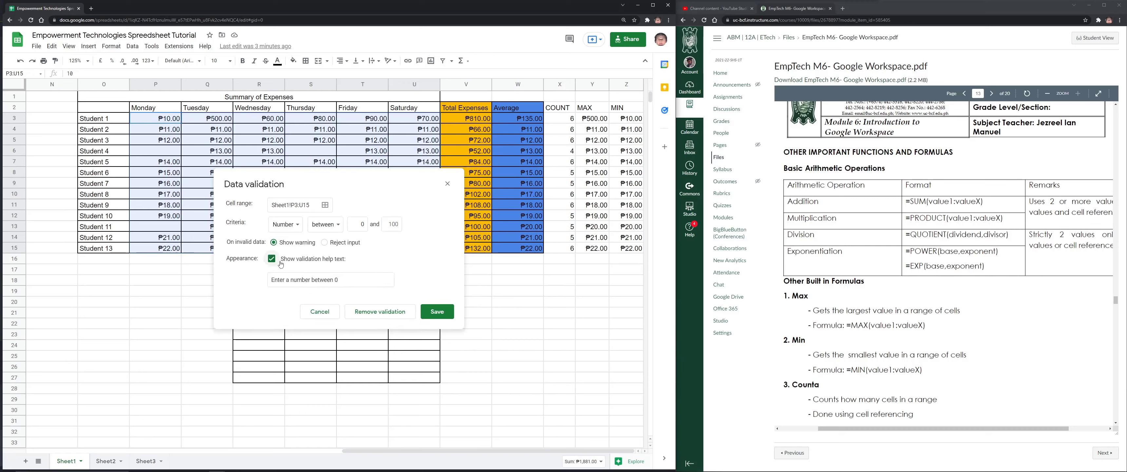
pyautogui.click(350, 279)
pyautogui.click(350, 280)
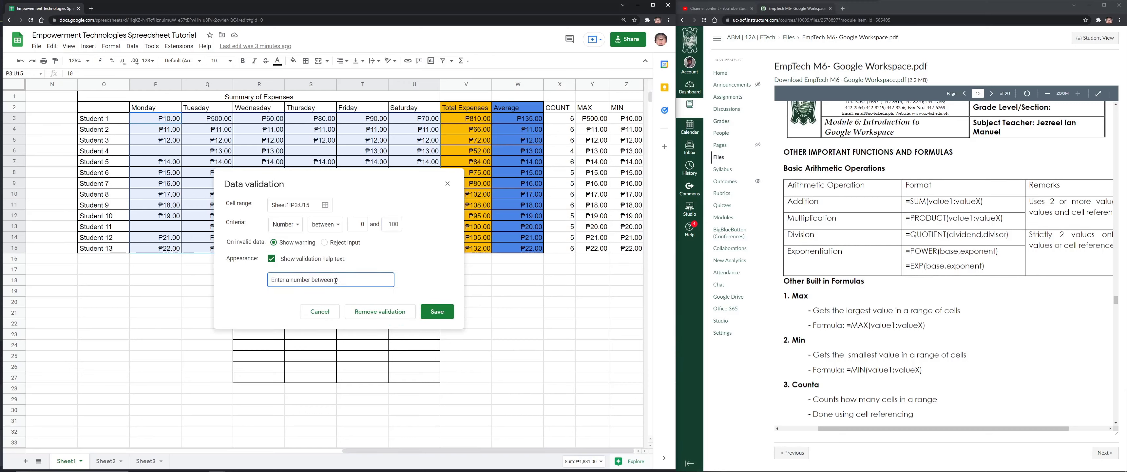
pyautogui.moveTo(336, 280); pyautogui.dragTo(186, 277)
pyautogui.write('W')
pyautogui.write('ou have entered an incorrect input')
pyautogui.click(437, 311)
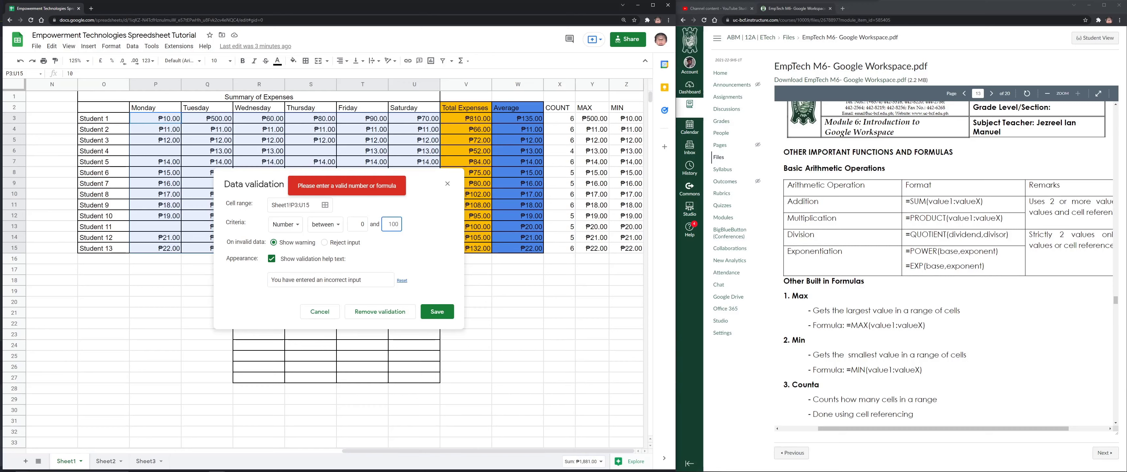
pyautogui.click(392, 224)
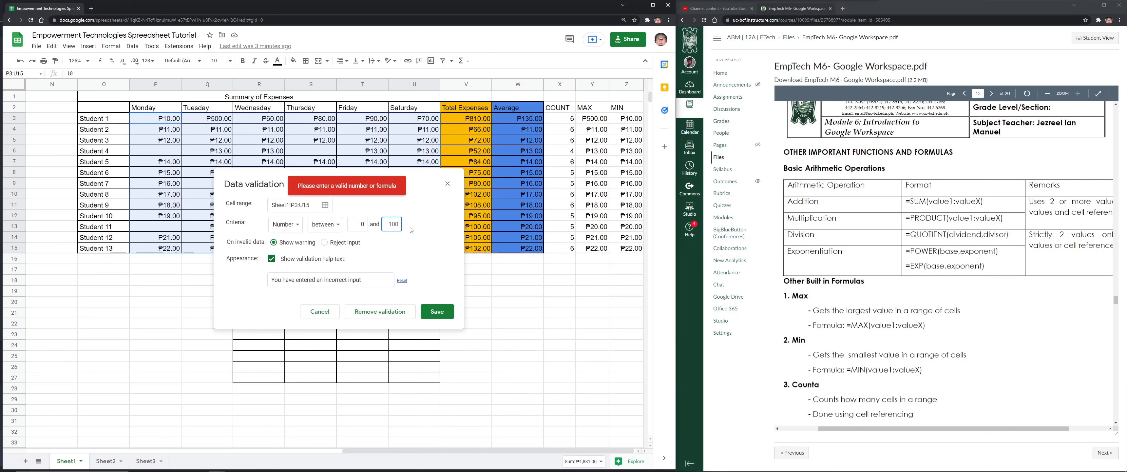
pyautogui.click(437, 312)
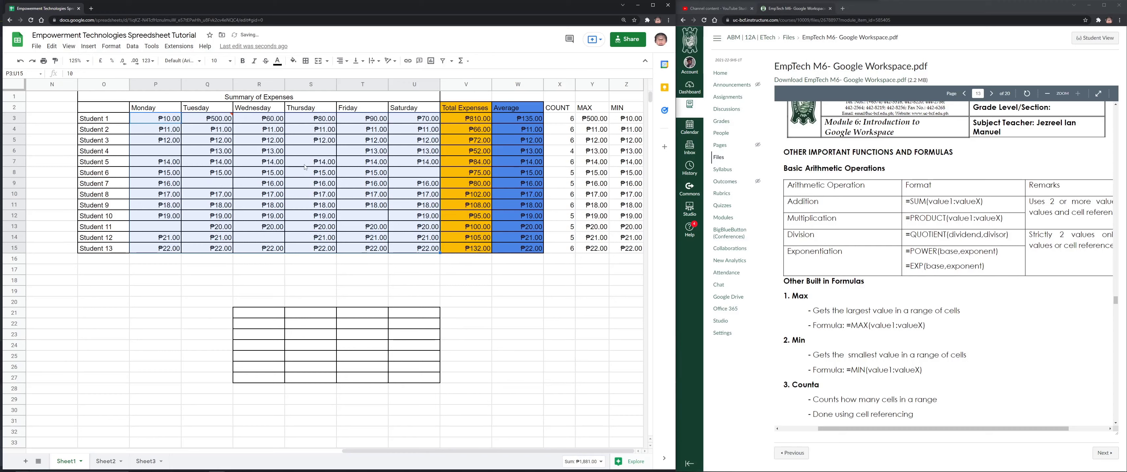
# Enter 5 in P6 and 10 in Q7
pyautogui.click(165, 152)
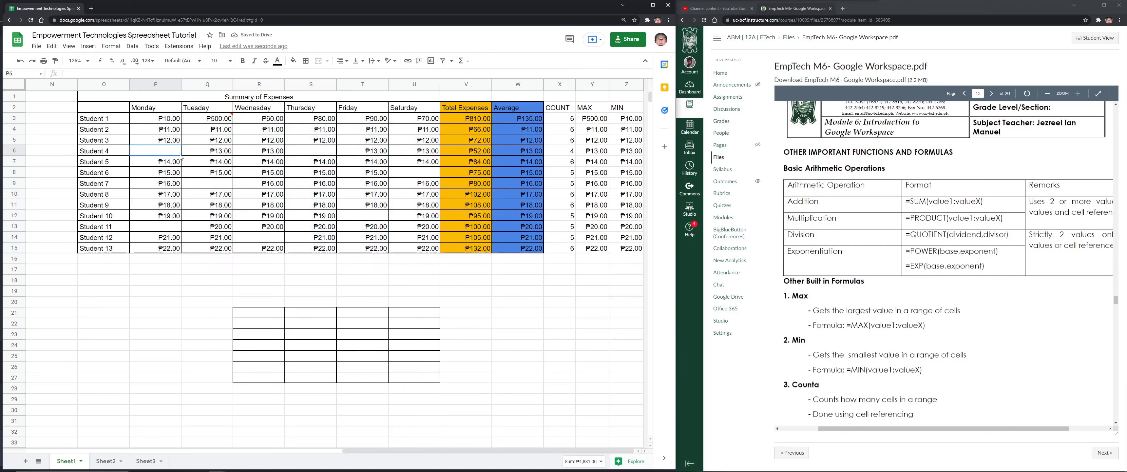
pyautogui.write('5')
pyautogui.press('Return')
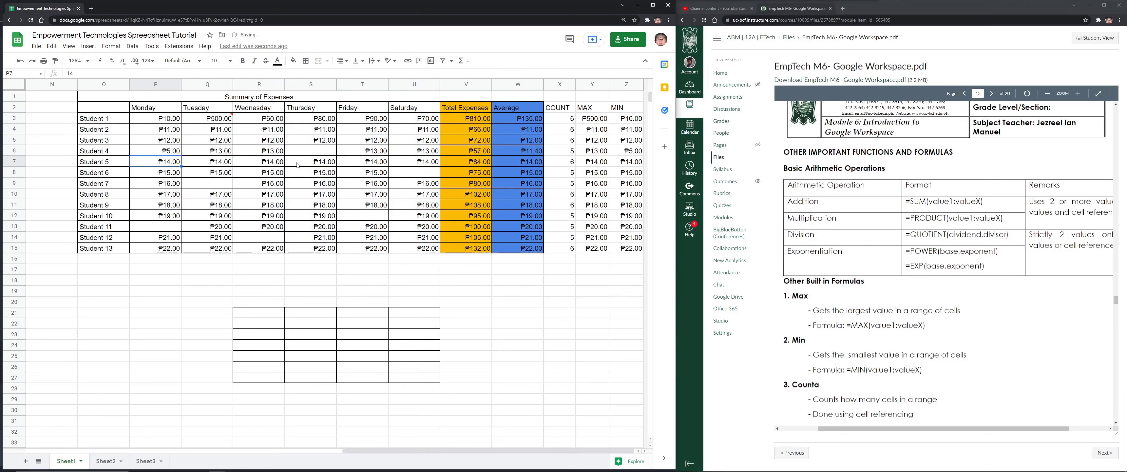
pyautogui.press('Tab')
pyautogui.write('10')
pyautogui.press('Return')
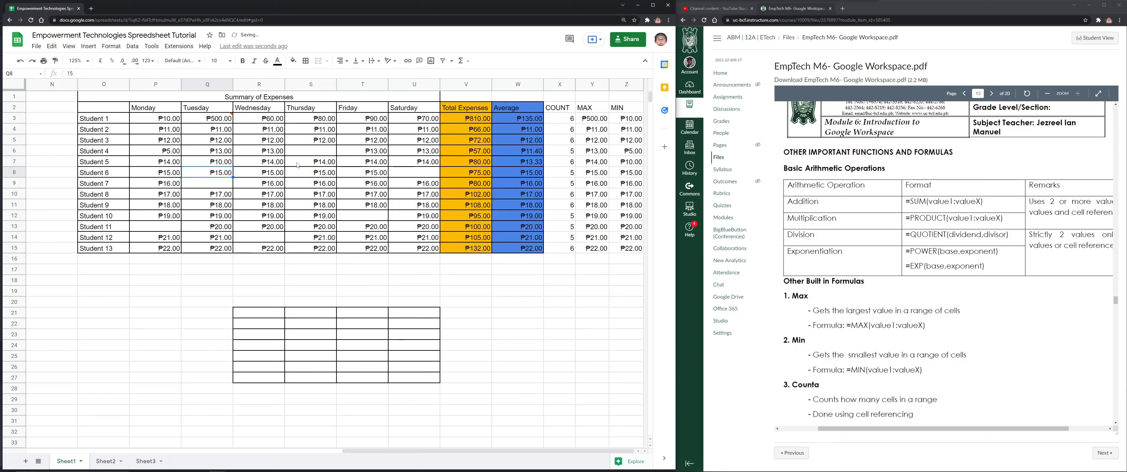
# Enter 105 in S6 so it gets flagged invalid, then reselect P3:U15
pyautogui.click(307, 152)
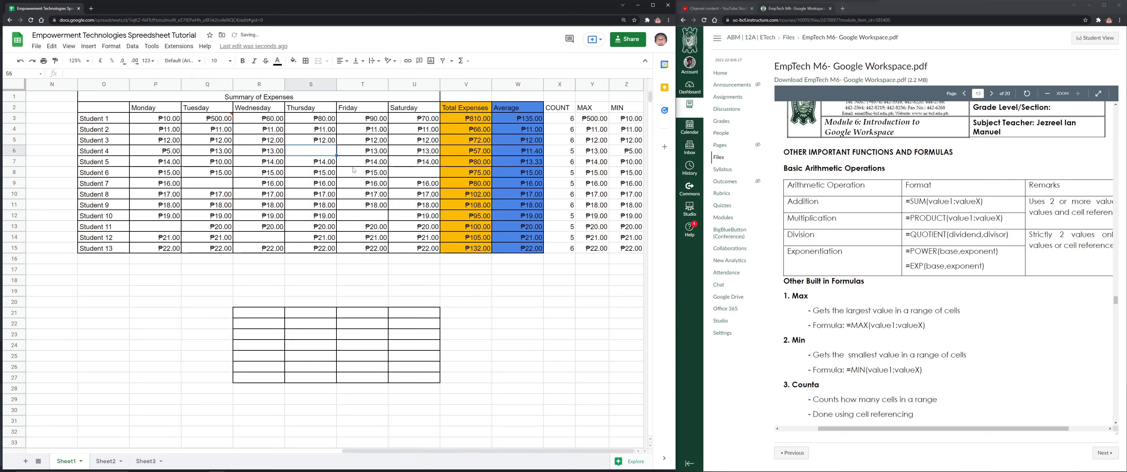
pyautogui.write('105')
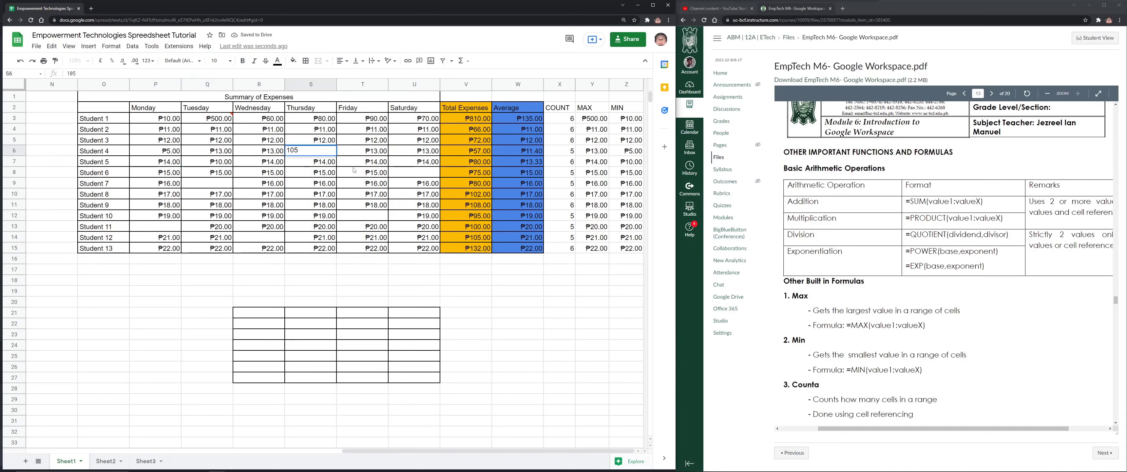
pyautogui.press('Return')
pyautogui.press('Up')
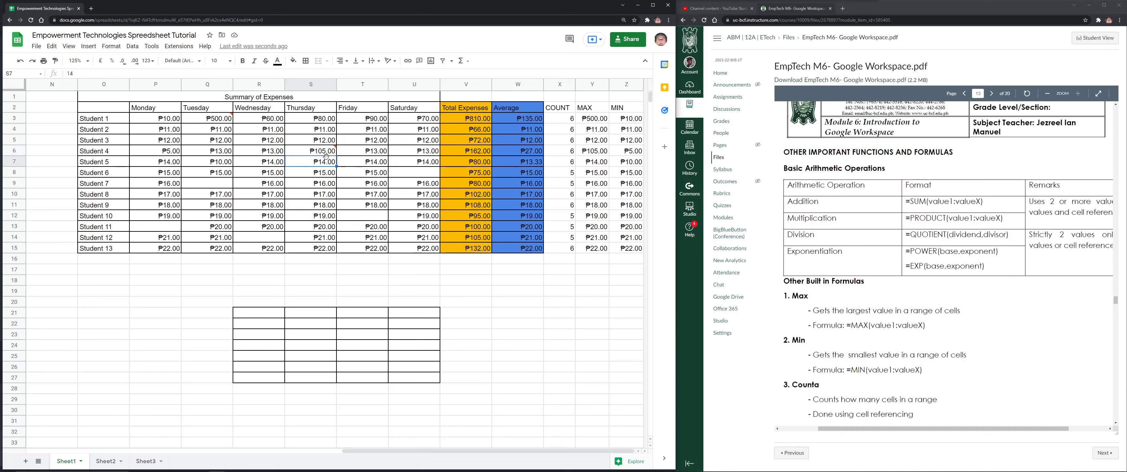
pyautogui.moveTo(160, 124); pyautogui.dragTo(415, 248)
pyautogui.click(133, 46)
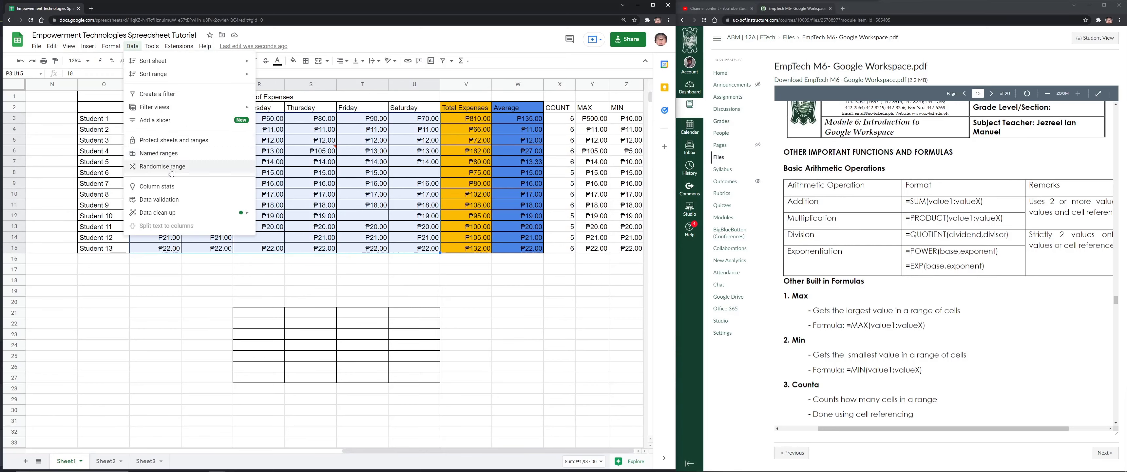
# Change the P3:U15 validation rule to reject invalid entries instead of only warning
pyautogui.click(168, 200)
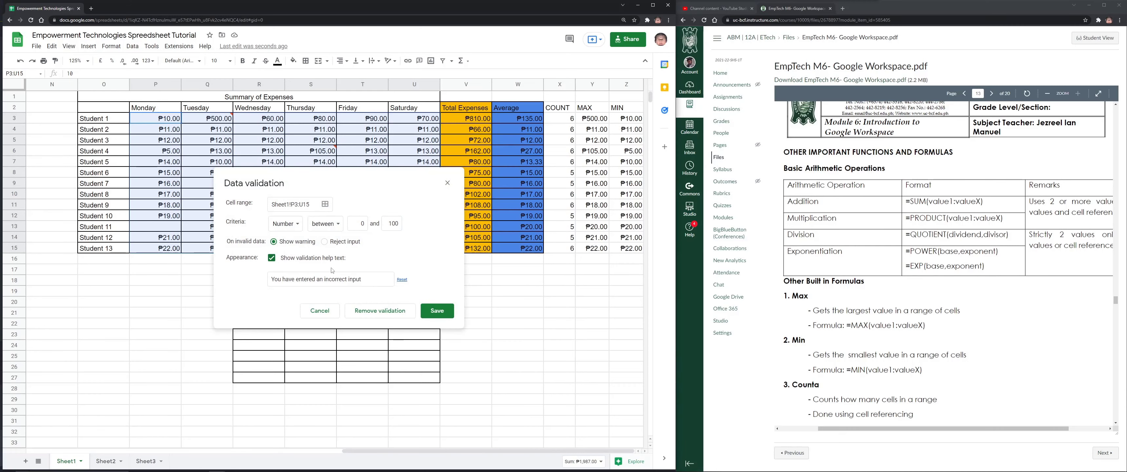
pyautogui.click(325, 241)
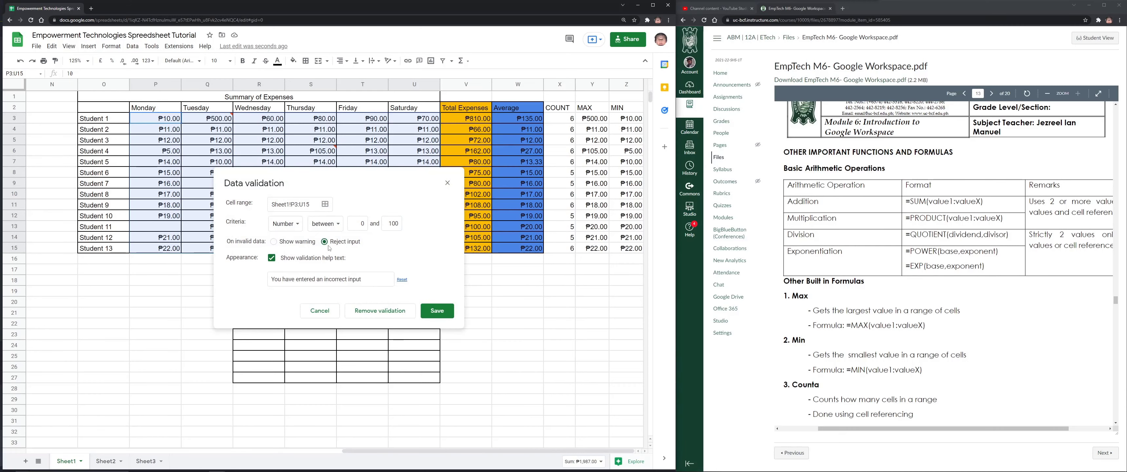
pyautogui.click(437, 311)
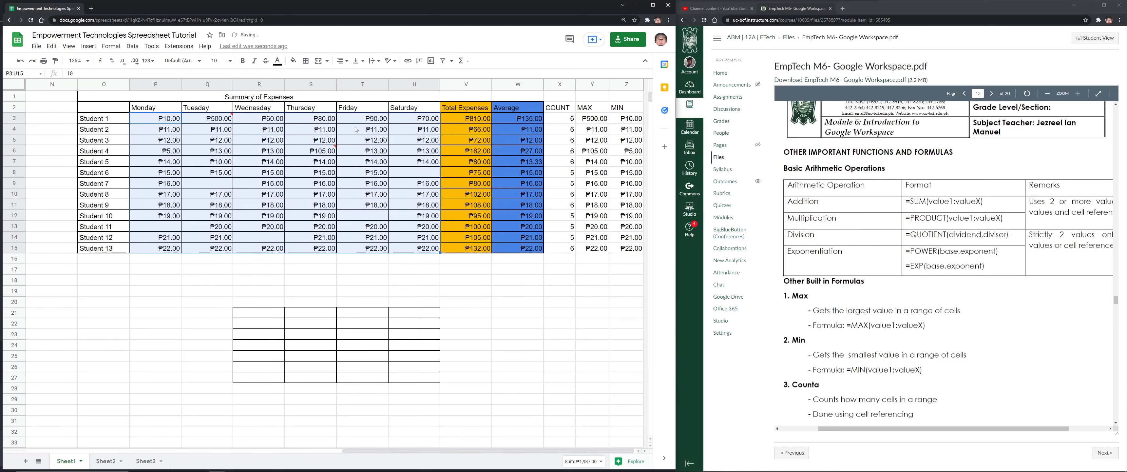
# Correct Student 4's Thursday expense in S6 to 5 after the over-limit entry is rejected
pyautogui.click(315, 151)
pyautogui.write('100')
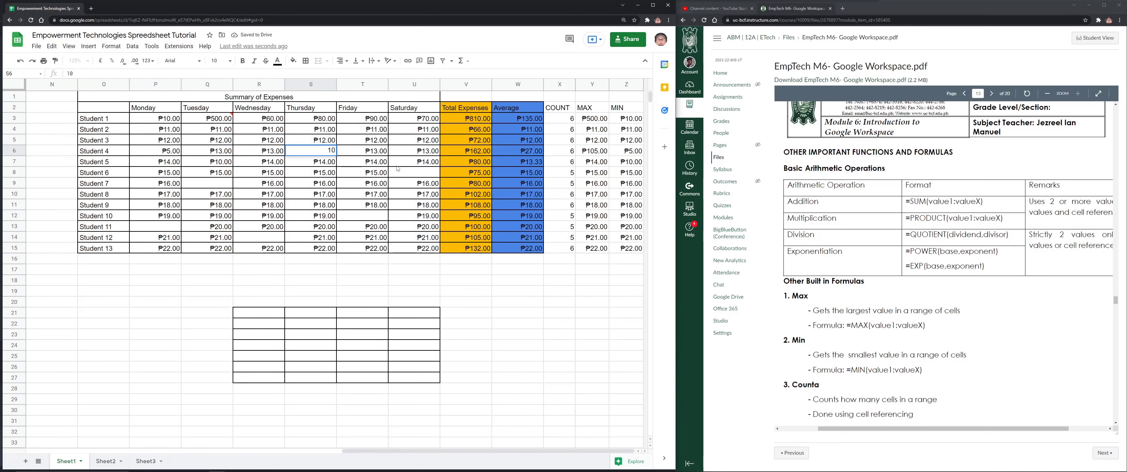
pyautogui.press('Return')
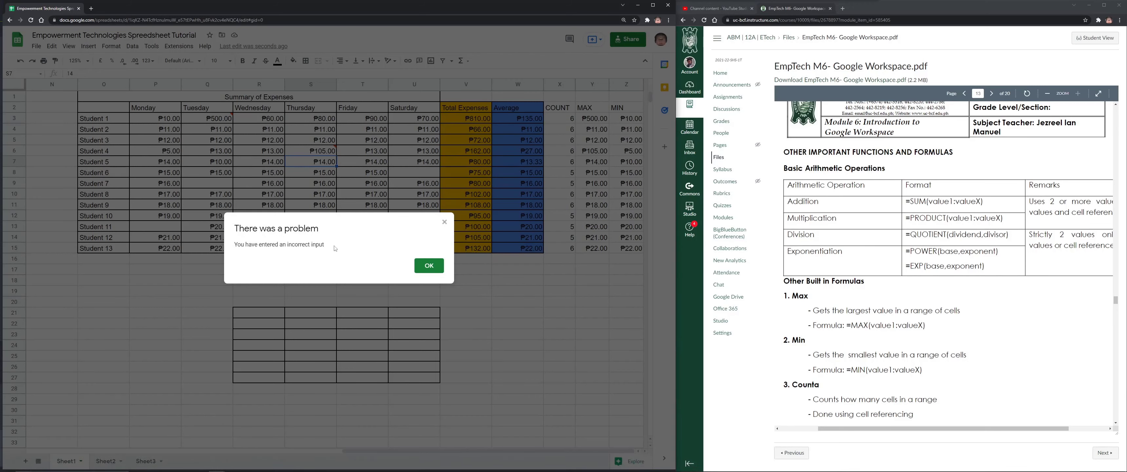
pyautogui.click(429, 265)
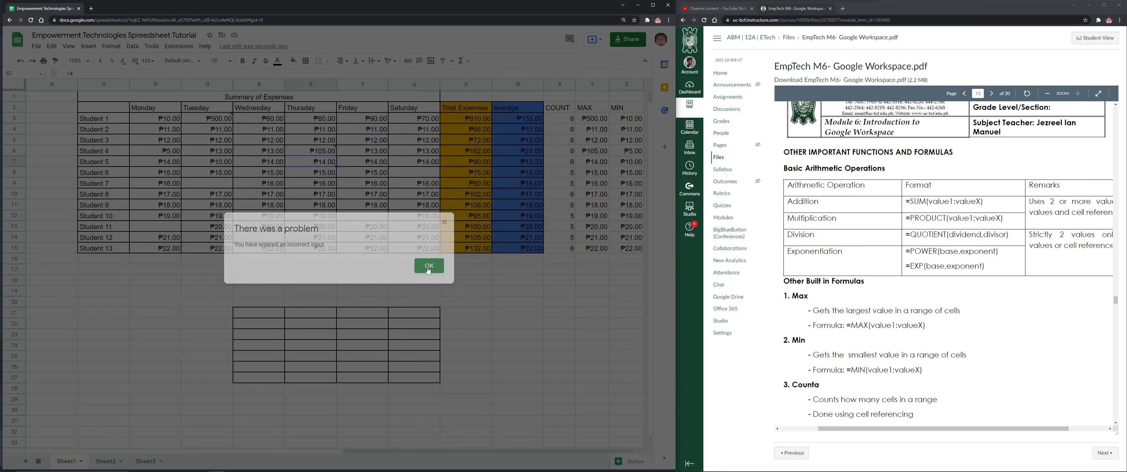
pyautogui.press('Up')
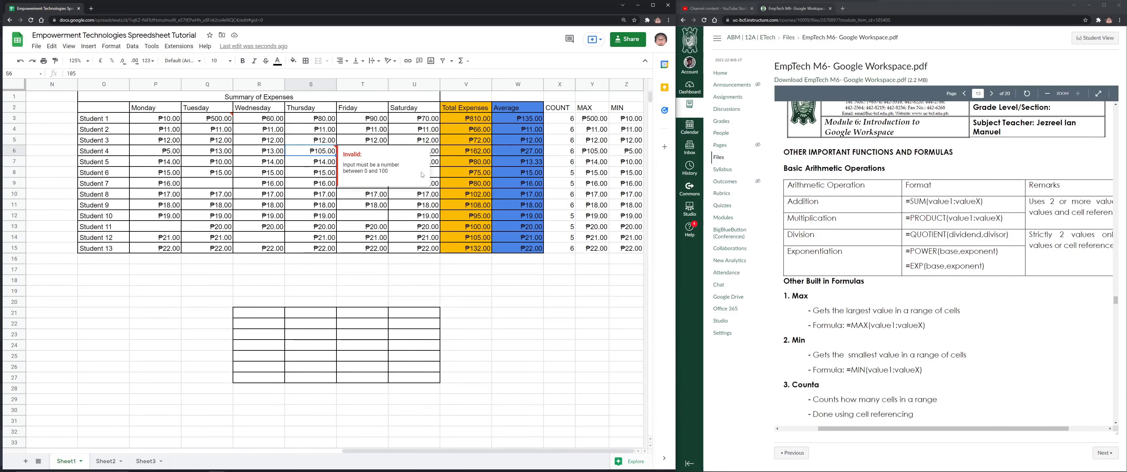
pyautogui.write('5')
pyautogui.press('Return')
# Set Student 6's Saturday expense in U8 to 50 after a rejected dash entry
pyautogui.click(398, 172)
pyautogui.write('-')
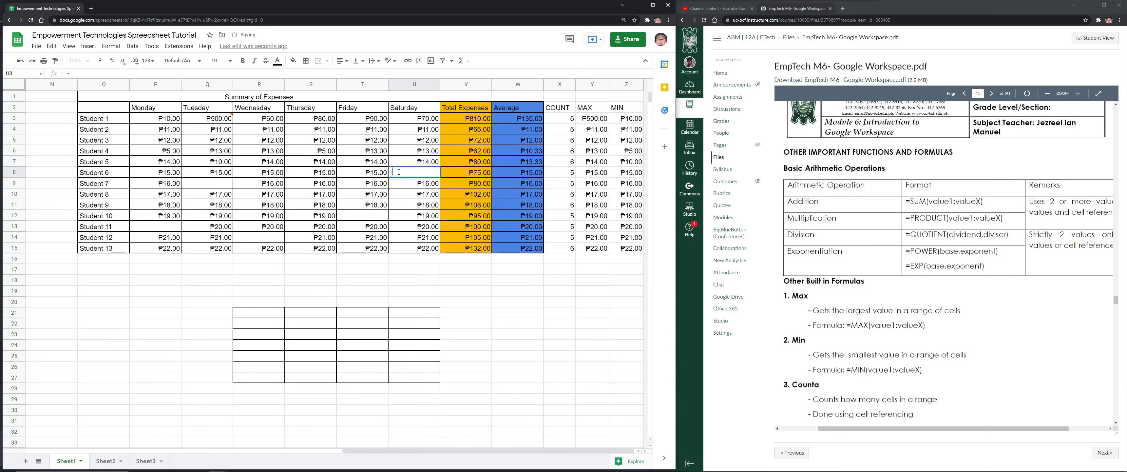
pyautogui.press('Return')
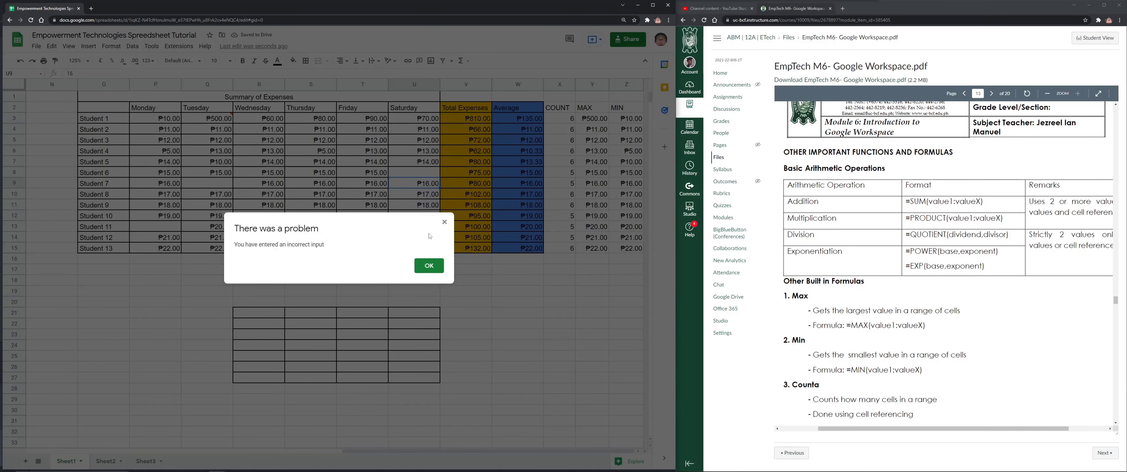
pyautogui.click(427, 266)
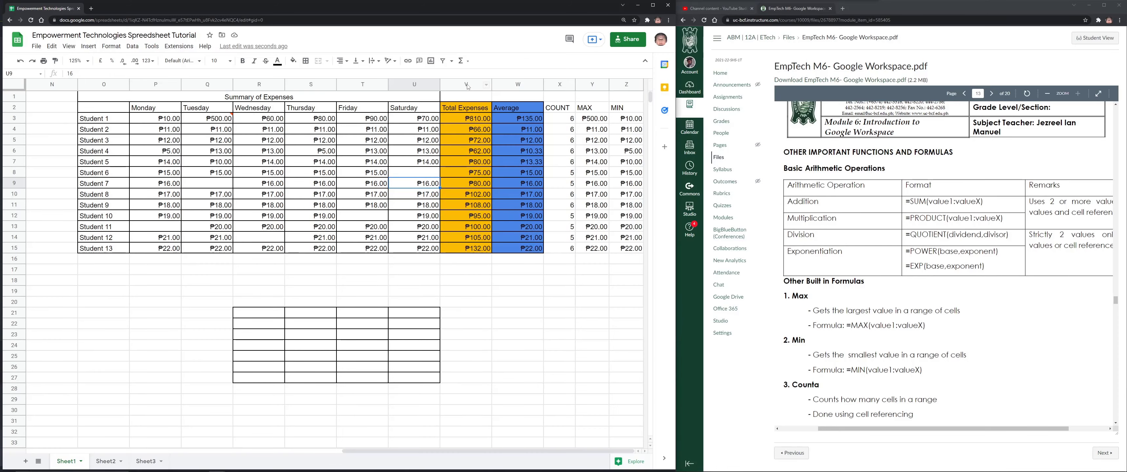
pyautogui.click(419, 177)
pyautogui.write('50')
pyautogui.press('Return')
# Test validation by entering 'abc' in Q9, then close the incorrect-input error
pyautogui.click(418, 175)
pyautogui.click(261, 175)
pyautogui.click(221, 184)
pyautogui.write('abc')
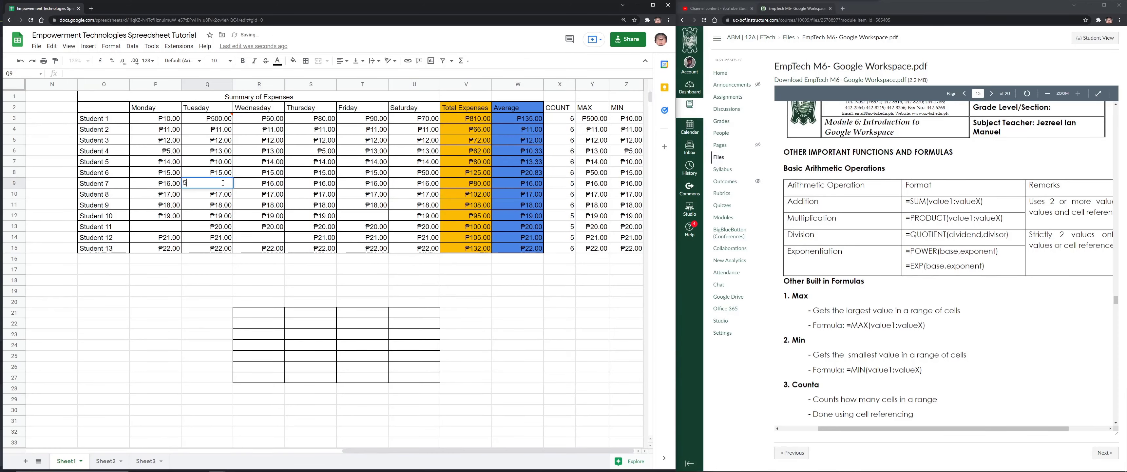
pyautogui.press('Return')
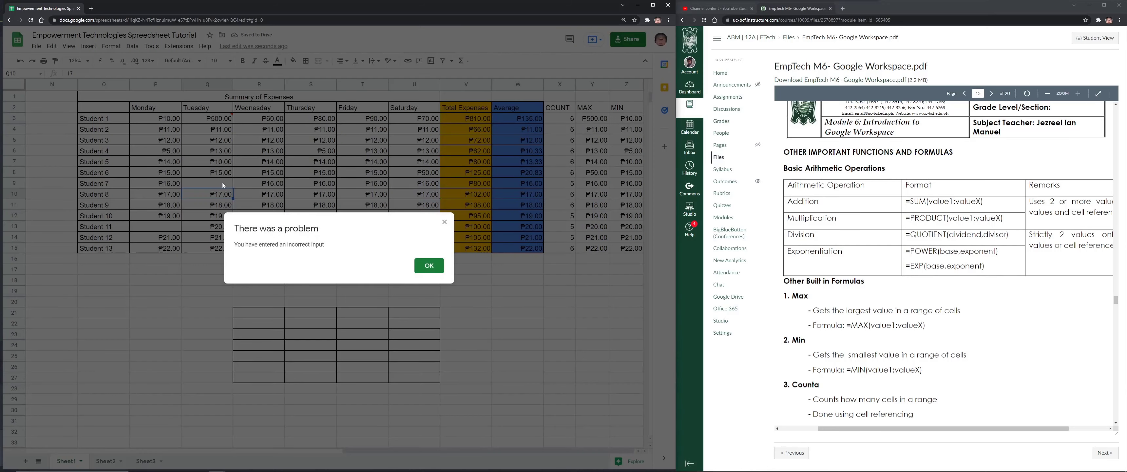
pyautogui.click(445, 223)
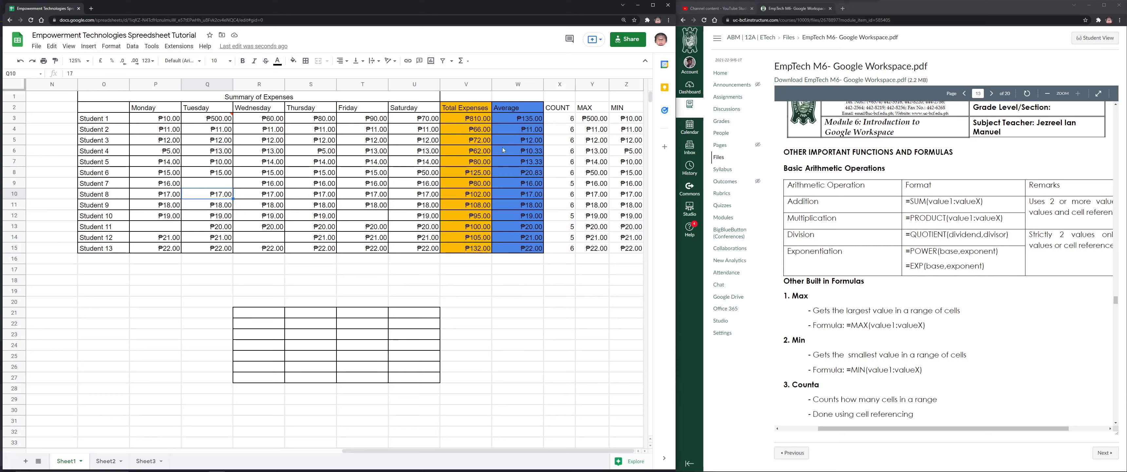
pyautogui.scroll(1, 827, 237)
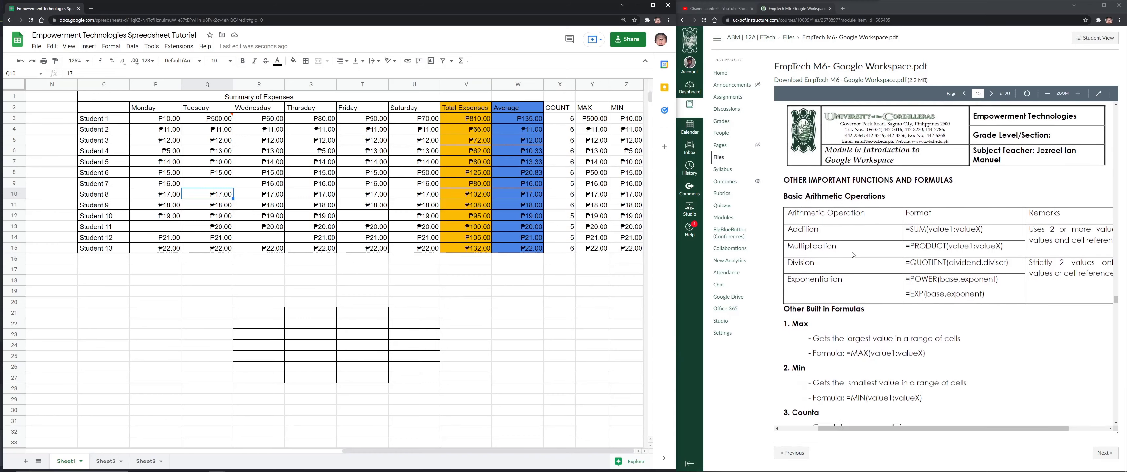
pyautogui.click(66, 47)
pyautogui.moveTo(124, 49)
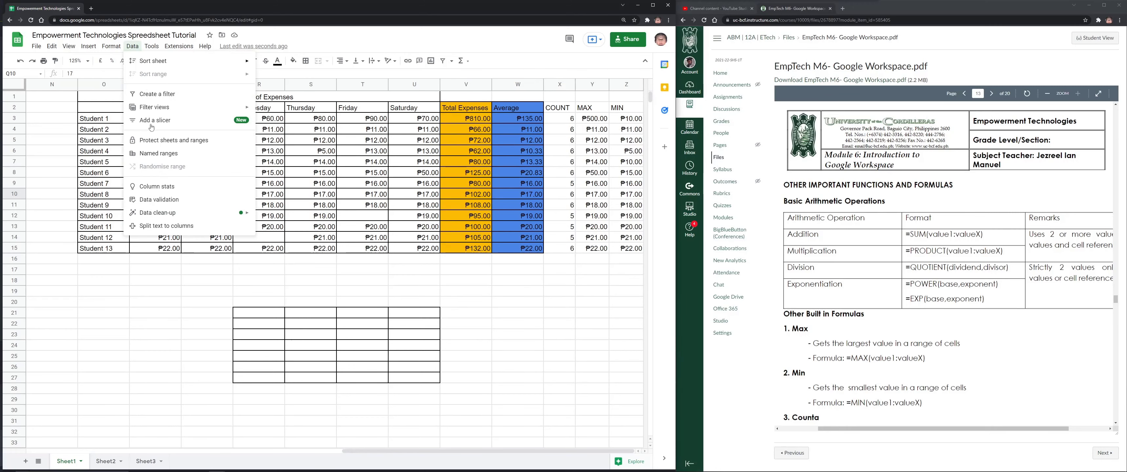
pyautogui.click(148, 202)
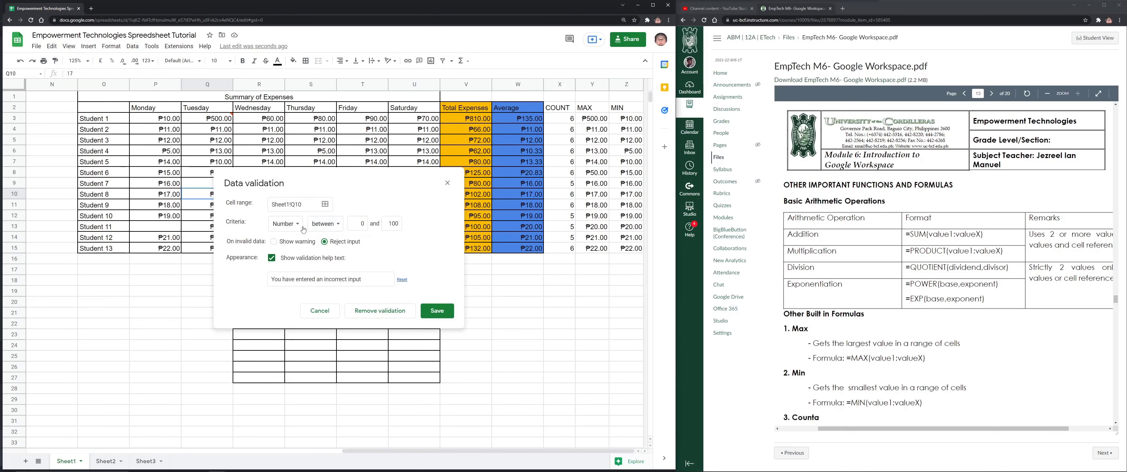
pyautogui.click(288, 224)
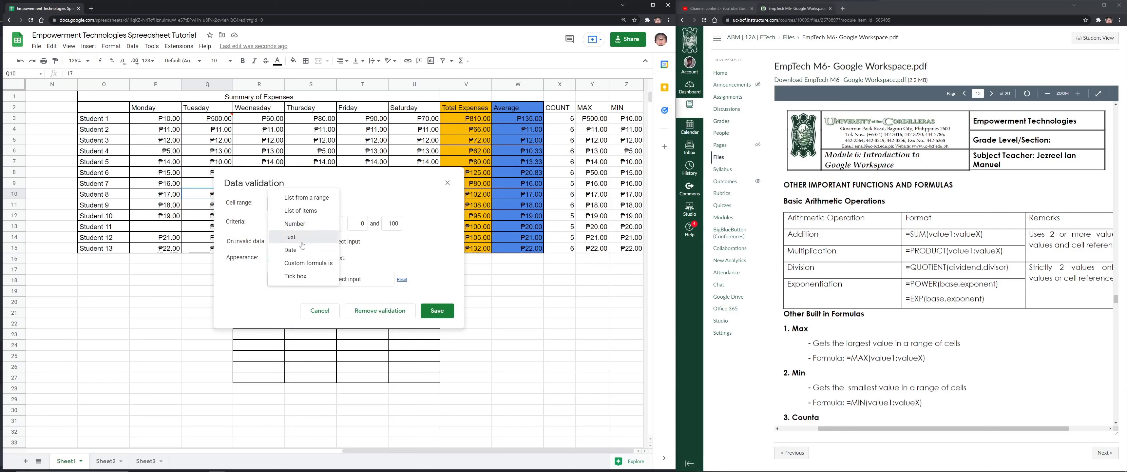
pyautogui.click(275, 224)
pyautogui.click(287, 224)
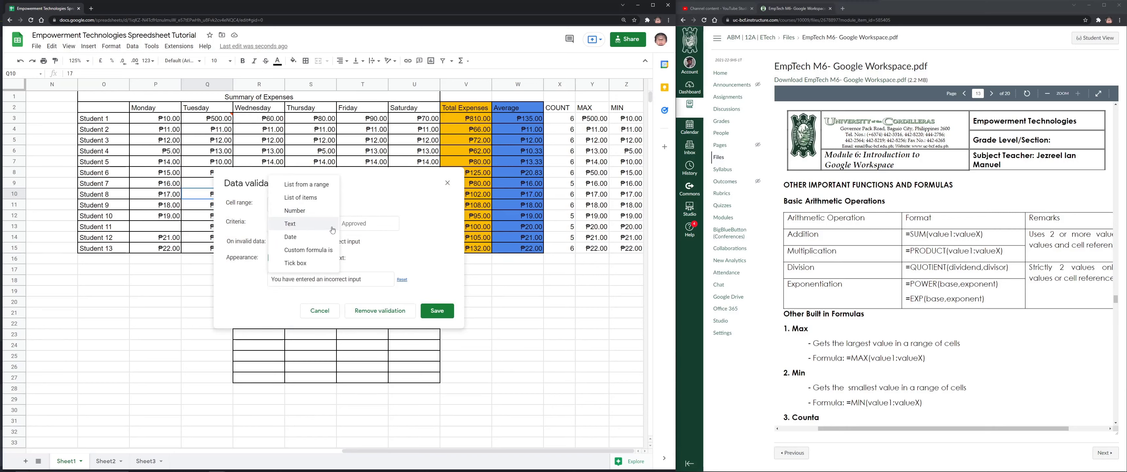
pyautogui.click(378, 227)
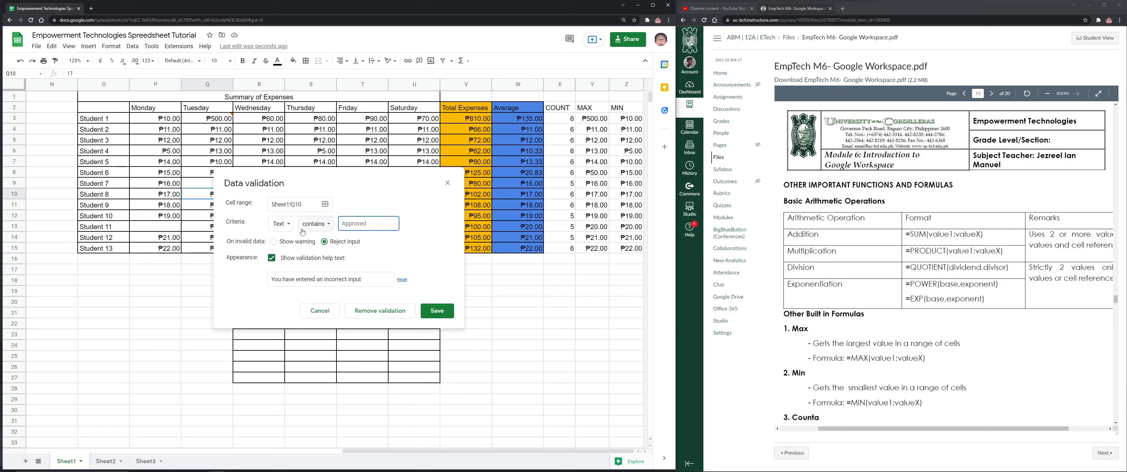
pyautogui.click(291, 228)
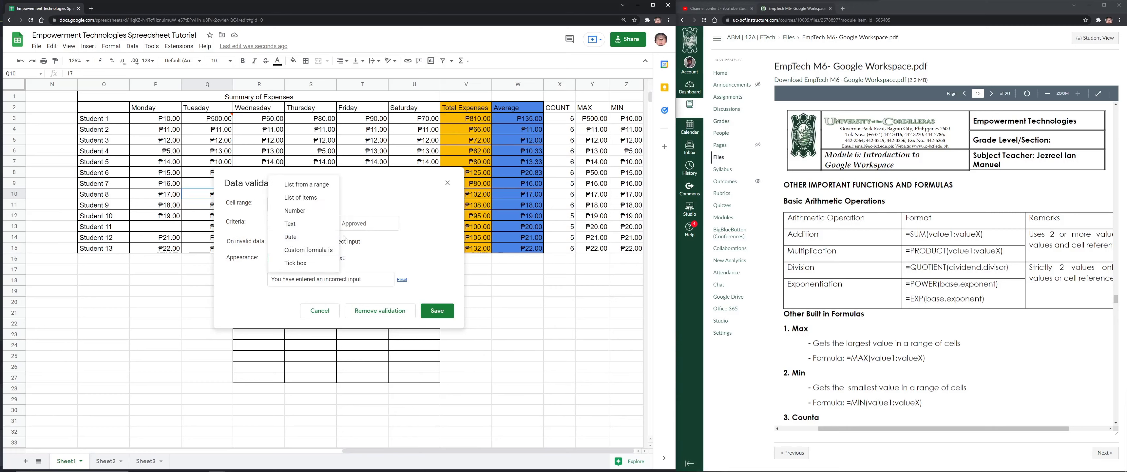
pyautogui.click(448, 183)
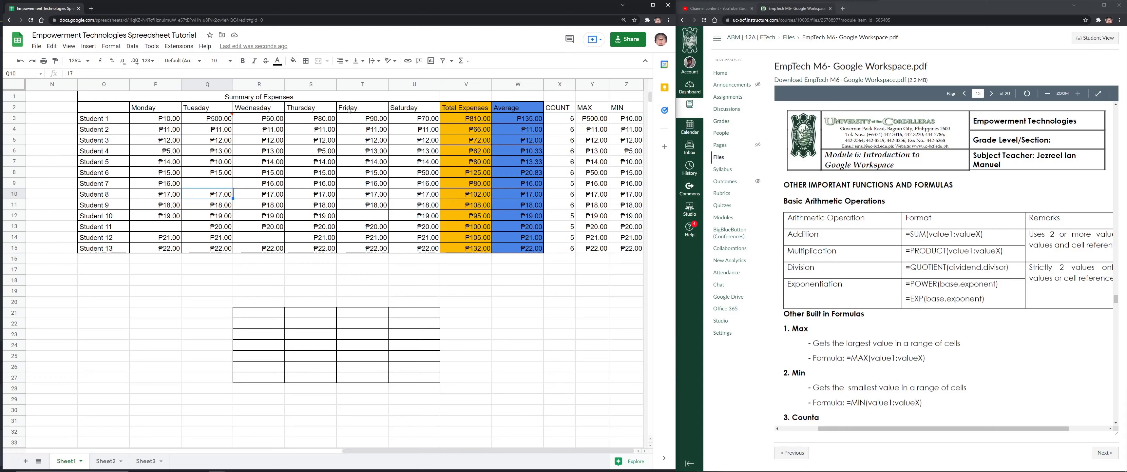
pyautogui.click(110, 46)
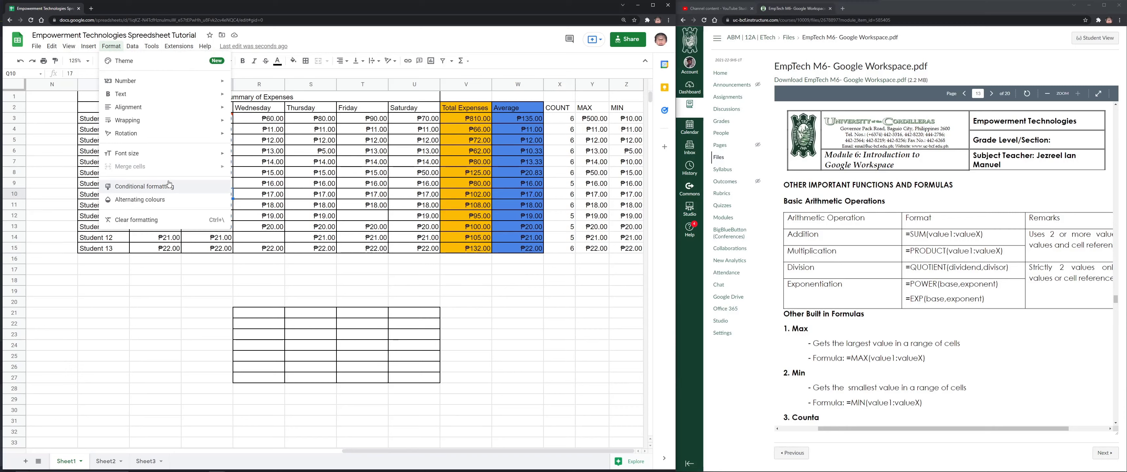
pyautogui.click(362, 161)
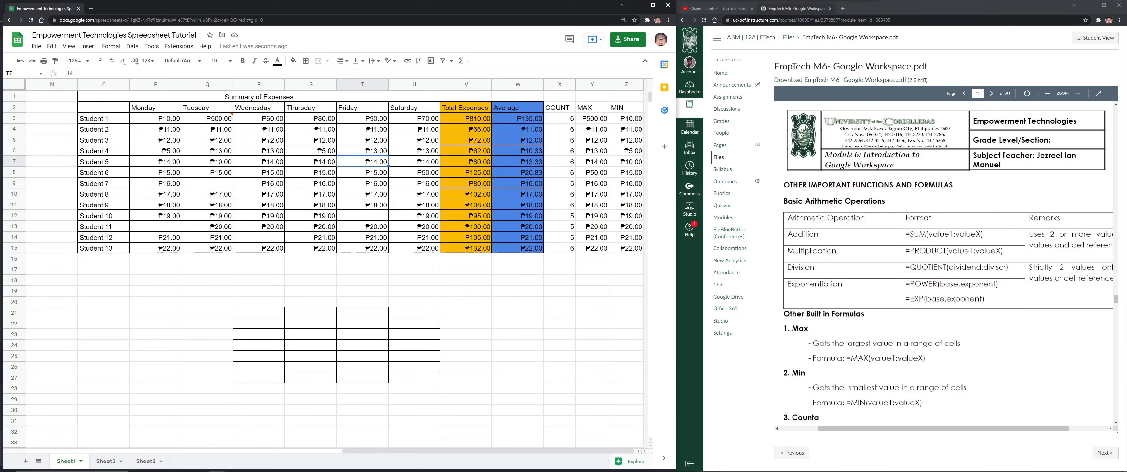
pyautogui.moveTo(158, 117); pyautogui.dragTo(431, 248)
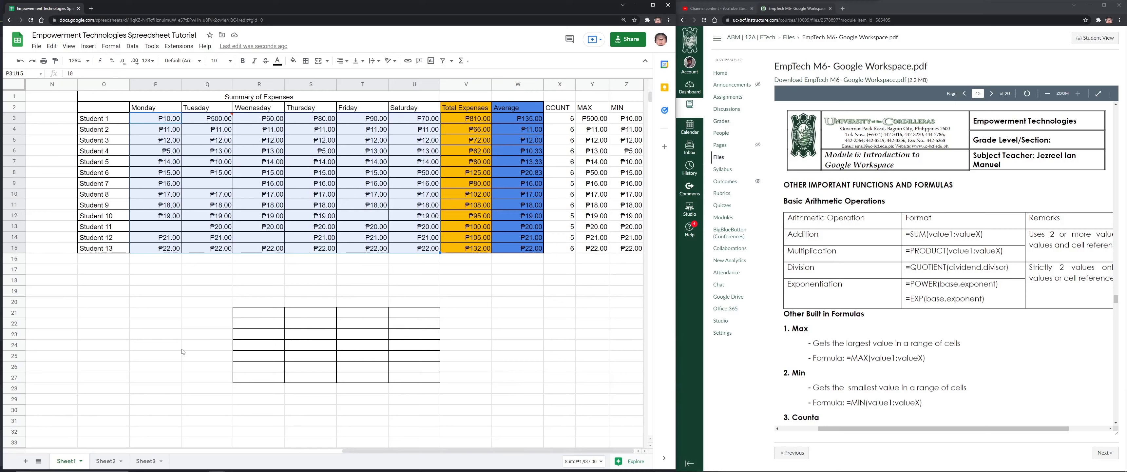
pyautogui.scroll(-2, 302, 302)
# Scroll below the table and enter 70 in an empty cell
pyautogui.click(307, 300)
pyautogui.scroll(-4, 307, 292)
pyautogui.scroll(-4, 302, 280)
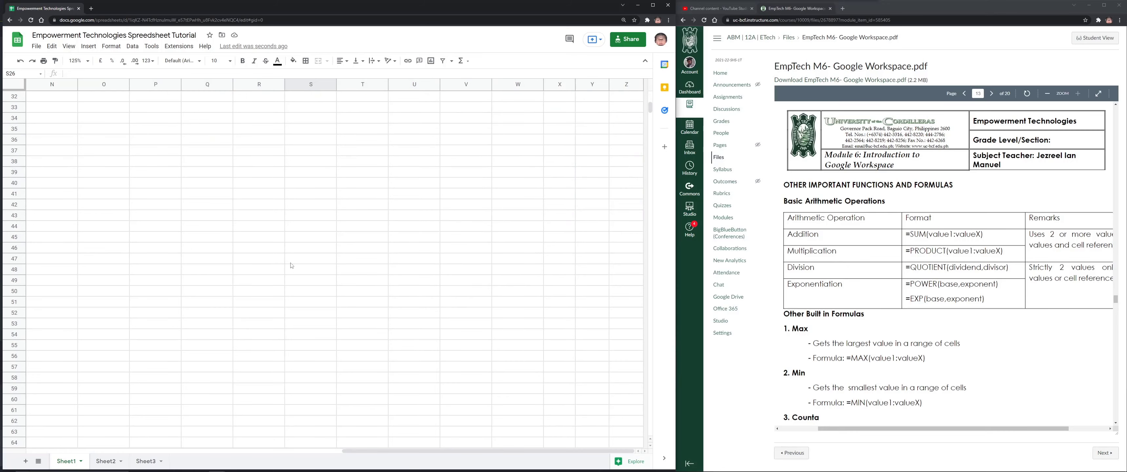
pyautogui.click(263, 184)
pyautogui.write('70')
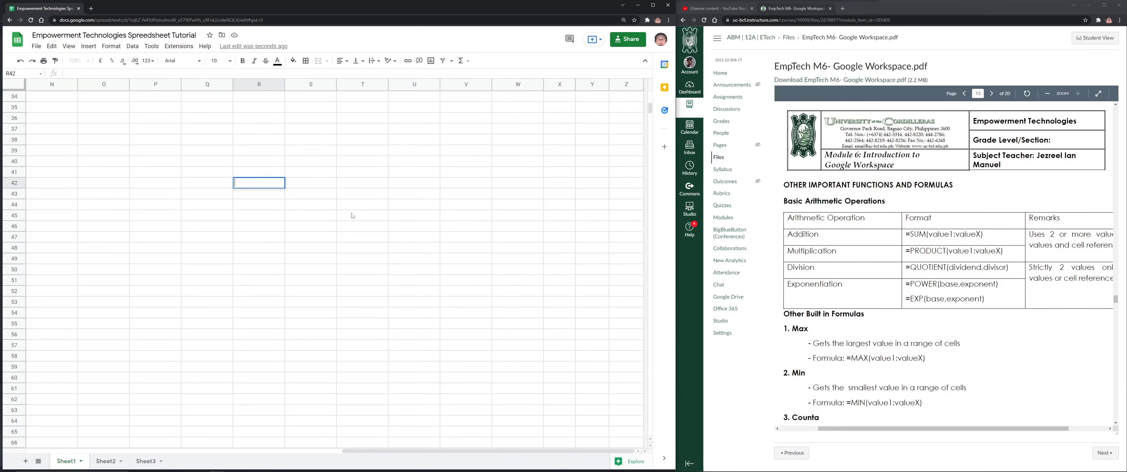
# Enter 'From 1 - 10' and 'Green' in S41:T41
pyautogui.click(311, 176)
pyautogui.write('From 1')
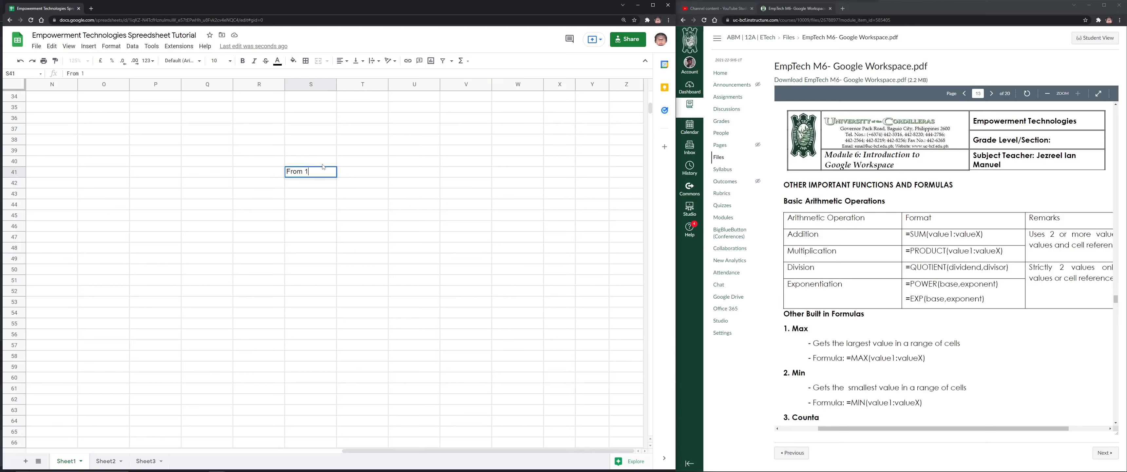
pyautogui.write(' - 10')
pyautogui.press('Tab')
pyautogui.write('Green')
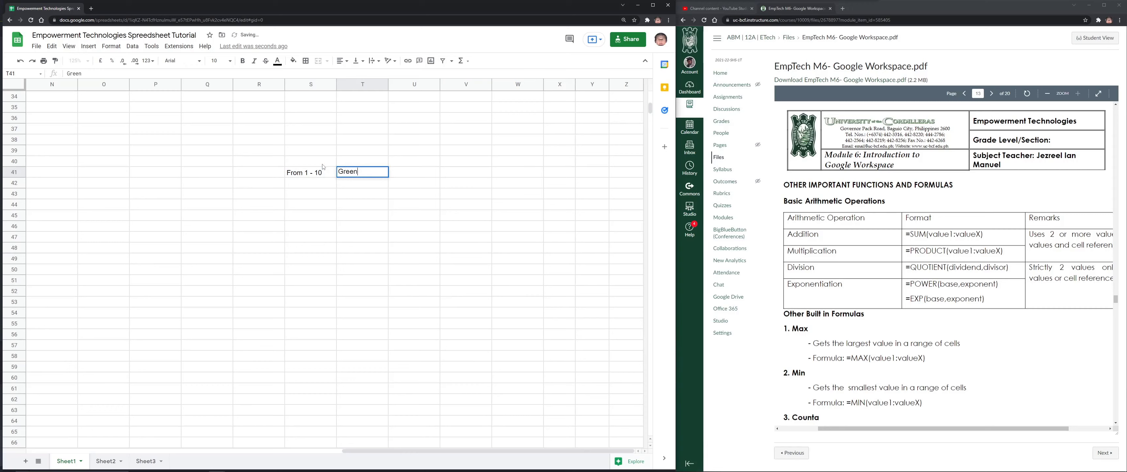
pyautogui.press('Return')
# Add 'From 11 - 20' / 'Blue' in S42:T42 and 'From 21 - 30' in S43
pyautogui.write('From 2')
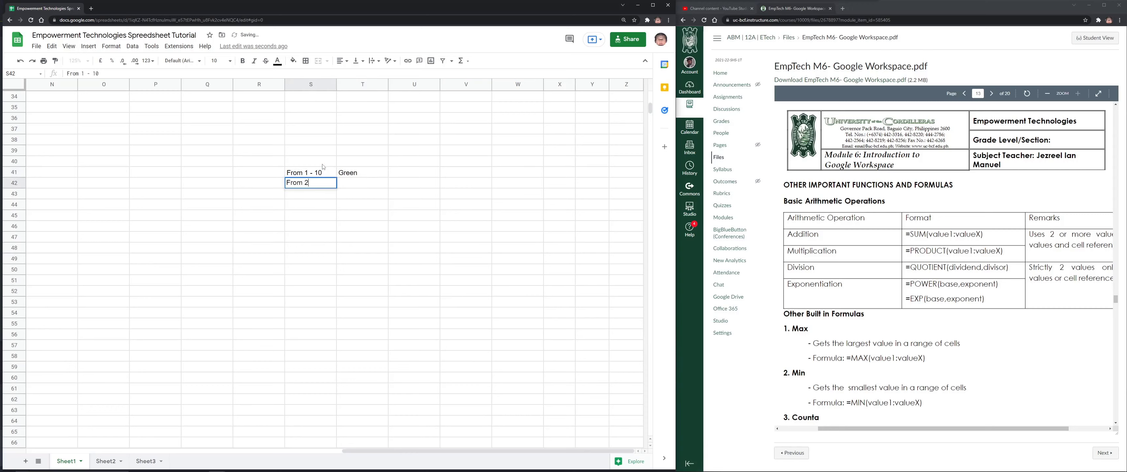
pyautogui.write('- 11 - 20')
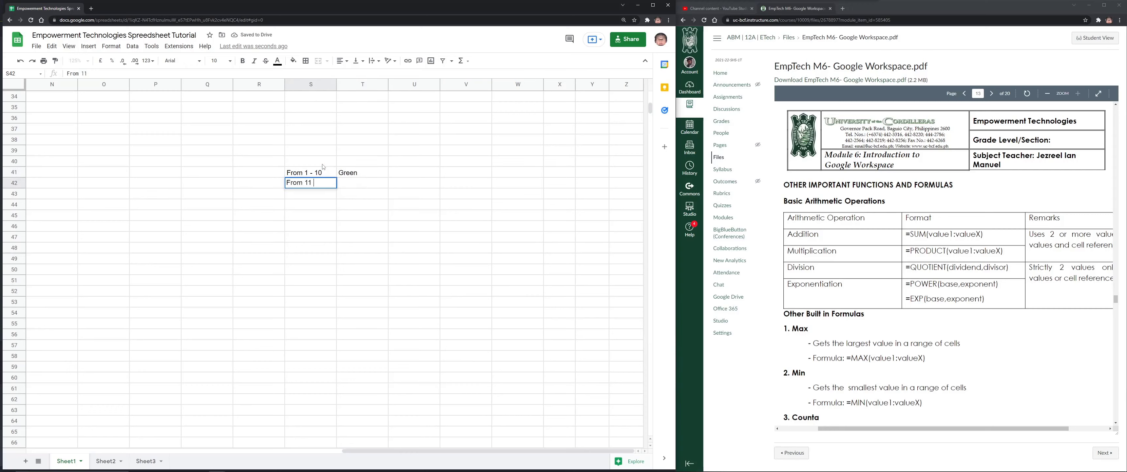
pyautogui.press('Tab')
pyautogui.write('N')
pyautogui.press('BackSpace')
pyautogui.press('BackSpace')
pyautogui.write('Blue')
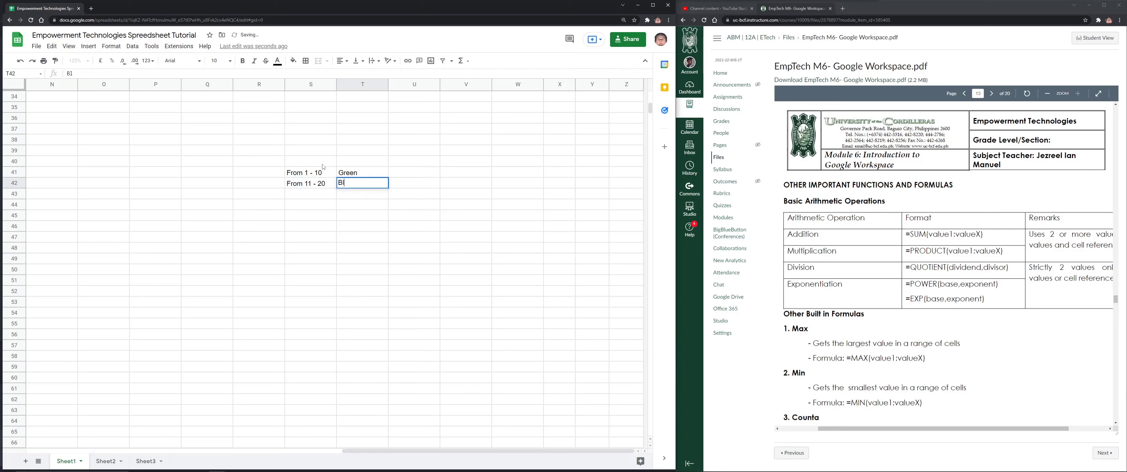
pyautogui.press('Return')
pyautogui.write('From 21 - 30')
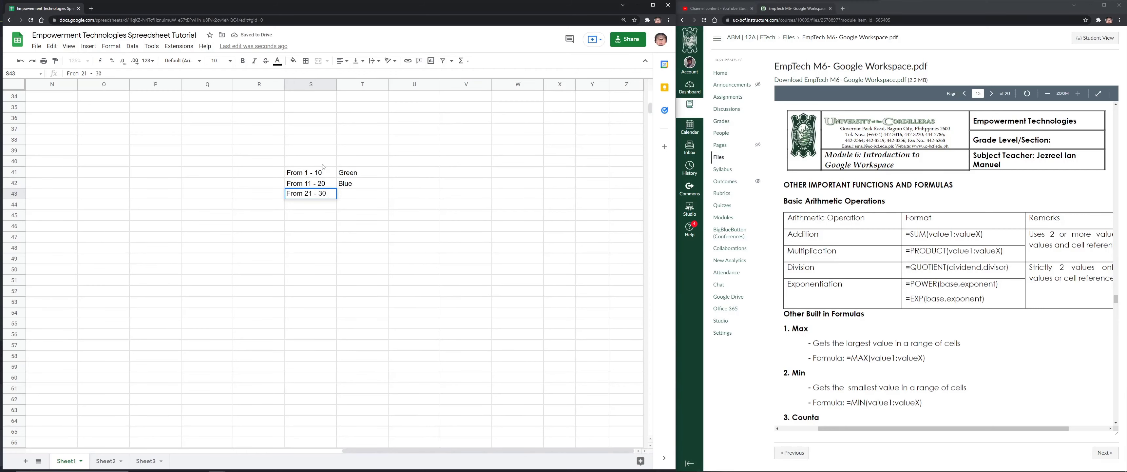
pyautogui.press('Tab')
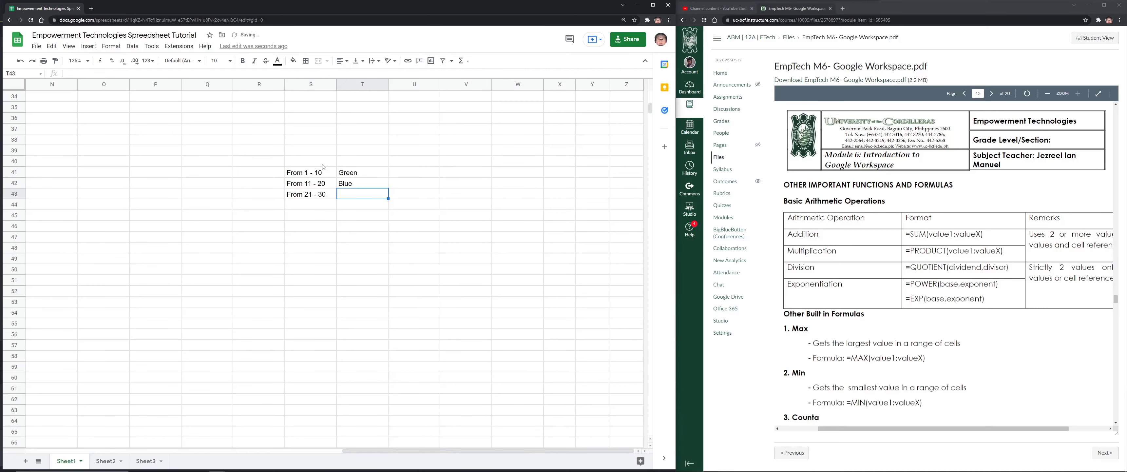
# Label the 21 - 30 legend row Yellow in T43
pyautogui.write('Yellow')
pyautogui.press('Return')
pyautogui.press('Return')
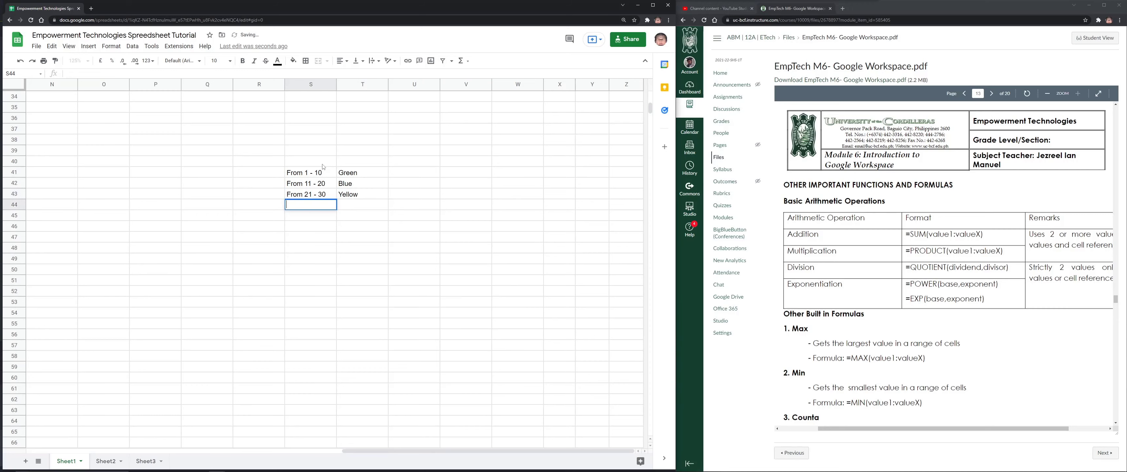
pyautogui.press('Return')
pyautogui.press('Return')
# Enter 10, 20, 50, 10, 5, 3 and 6 down S47:S53
pyautogui.write('10')
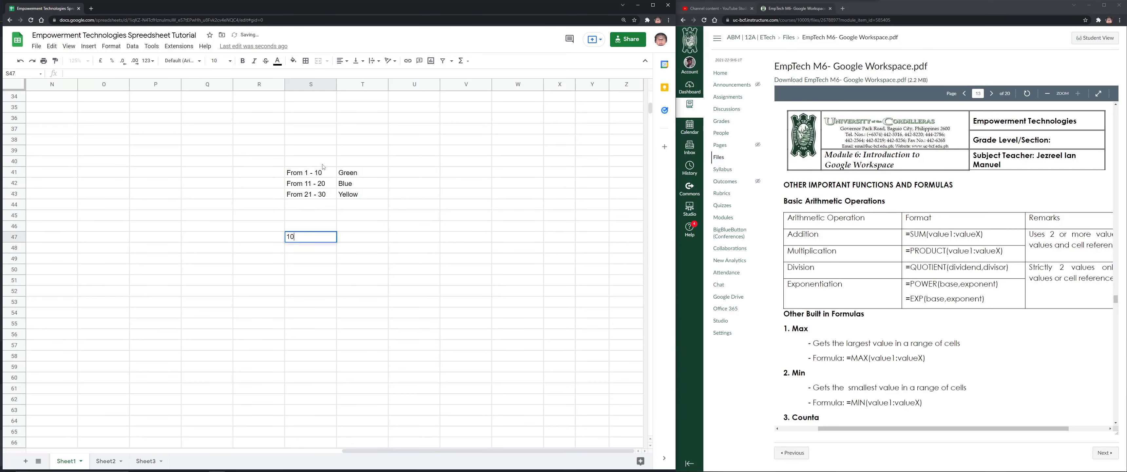
pyautogui.press('Return')
pyautogui.write('20')
pyautogui.press('Return')
pyautogui.write('50')
pyautogui.press('Return')
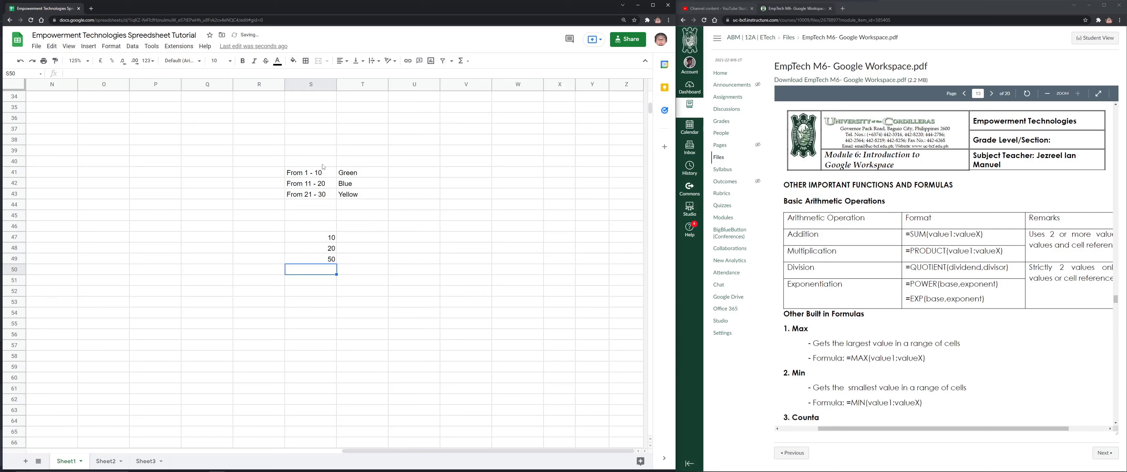
pyautogui.write('0')
pyautogui.press('Return')
pyautogui.write('5')
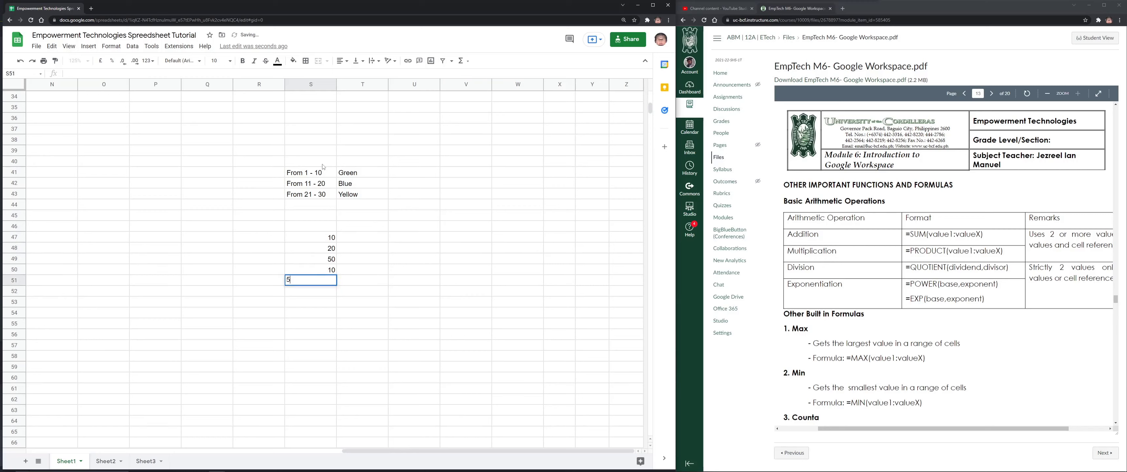
pyautogui.press('Return')
pyautogui.write('3')
pyautogui.press('Return')
pyautogui.write('6')
pyautogui.press('Return')
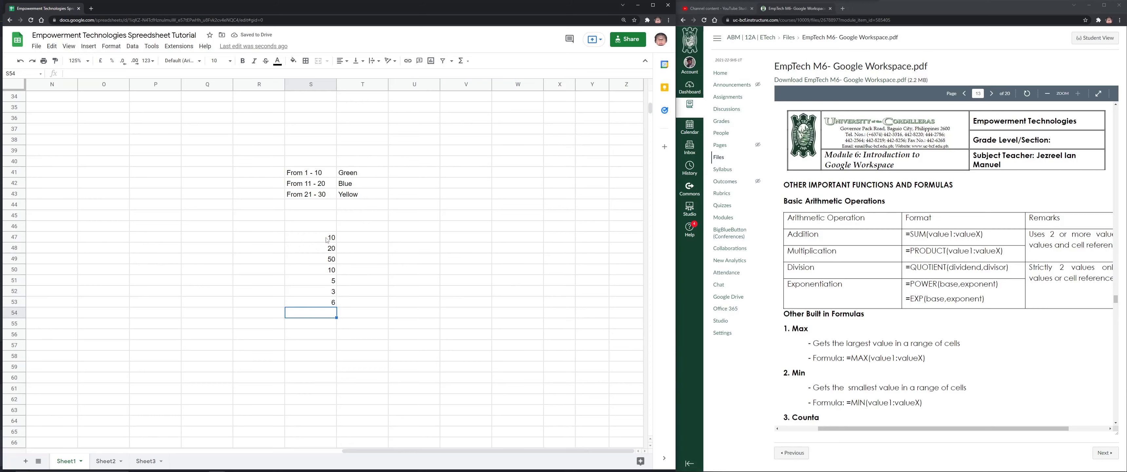
# Select the seven values in S47:S53 and open the Format menu
pyautogui.moveTo(321, 237); pyautogui.dragTo(333, 281)
pyautogui.moveTo(306, 312); pyautogui.dragTo(308, 294)
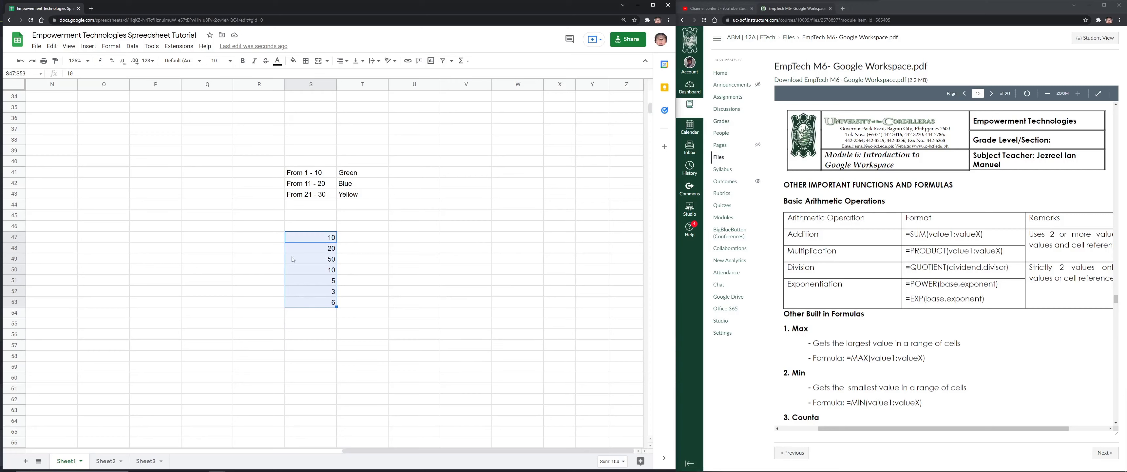
pyautogui.click(312, 335)
pyautogui.moveTo(319, 239); pyautogui.dragTo(324, 307)
pyautogui.click(111, 46)
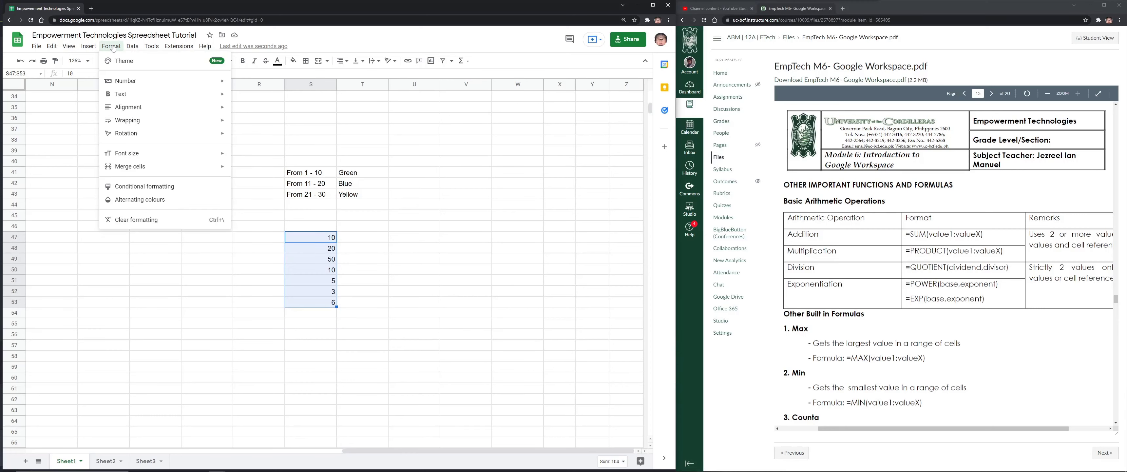
# Create a conditional format rule on S47:S53 for values between 1 and 10
pyautogui.click(149, 186)
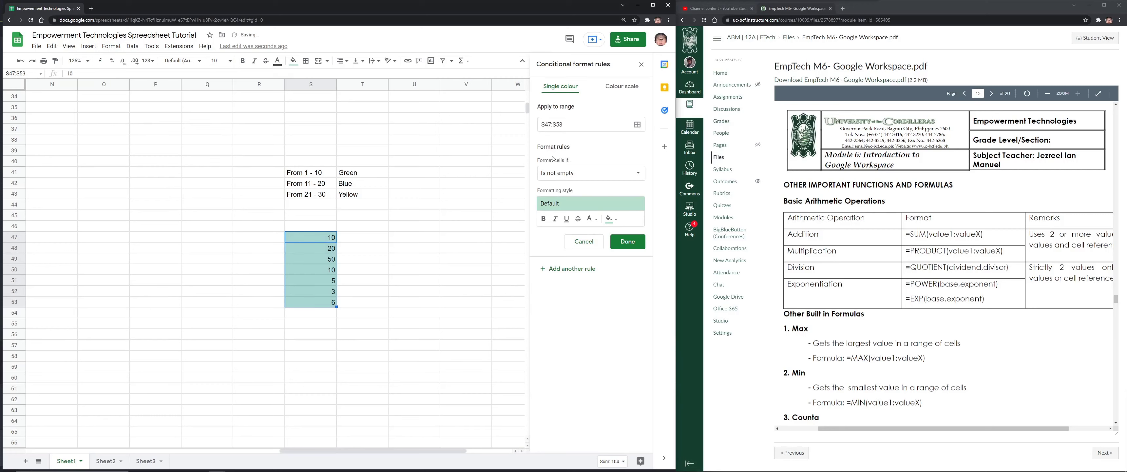
pyautogui.click(564, 119)
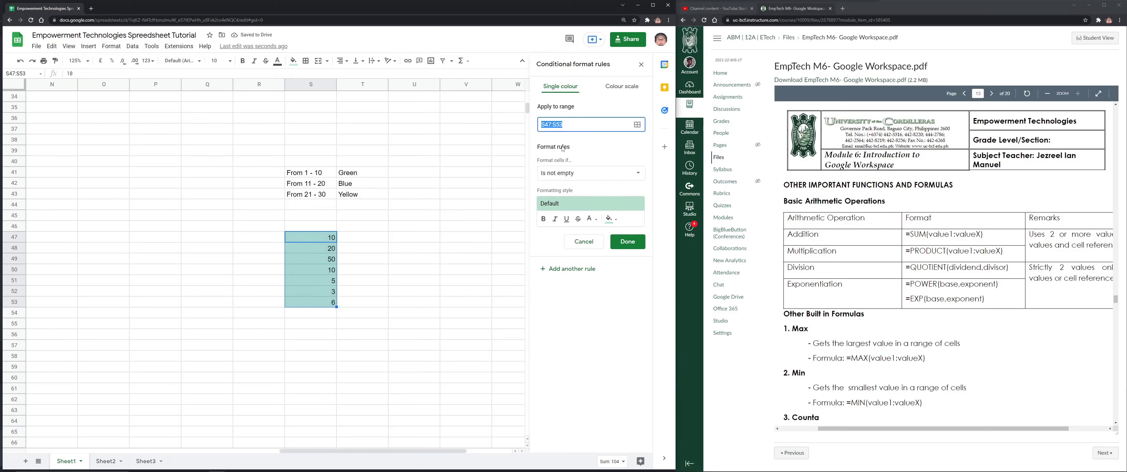
pyautogui.click(589, 175)
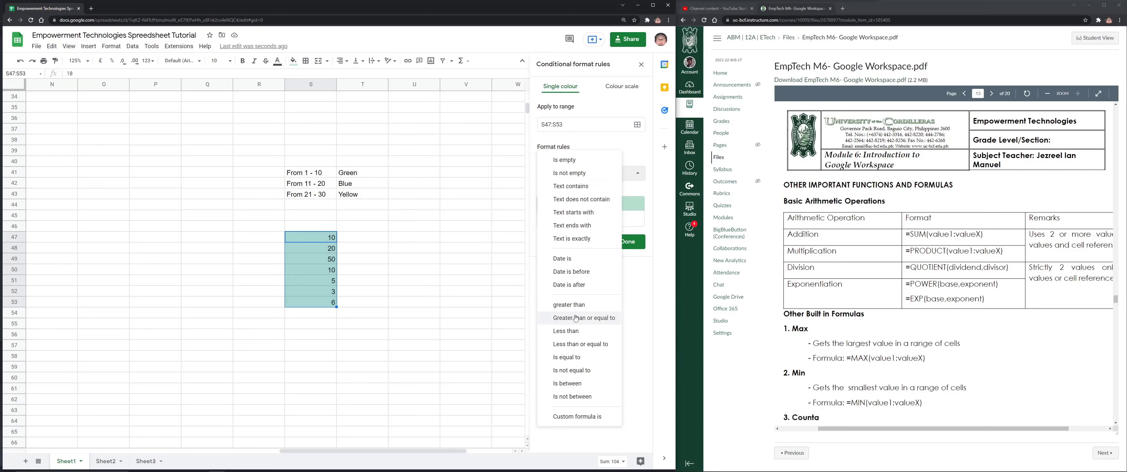
pyautogui.click(575, 383)
pyautogui.click(593, 189)
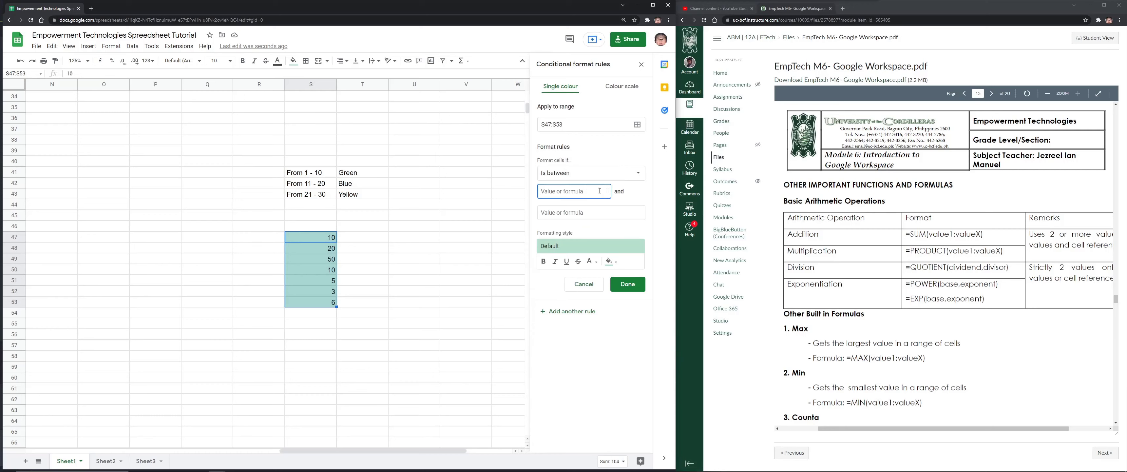
pyautogui.write('1')
pyautogui.click(563, 213)
pyautogui.write('10')
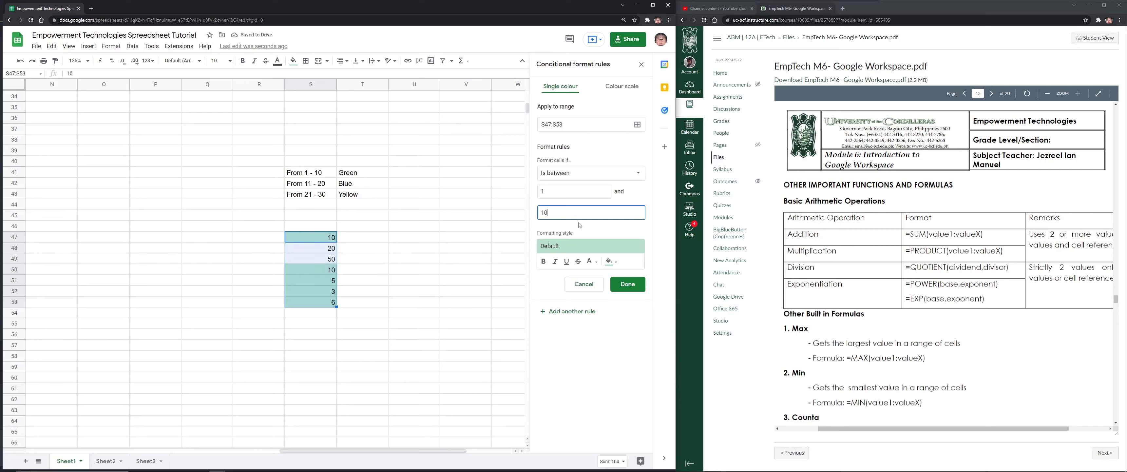
# Style the rule with the green preset and bold text, save it, and delete the duplicate
pyautogui.click(576, 247)
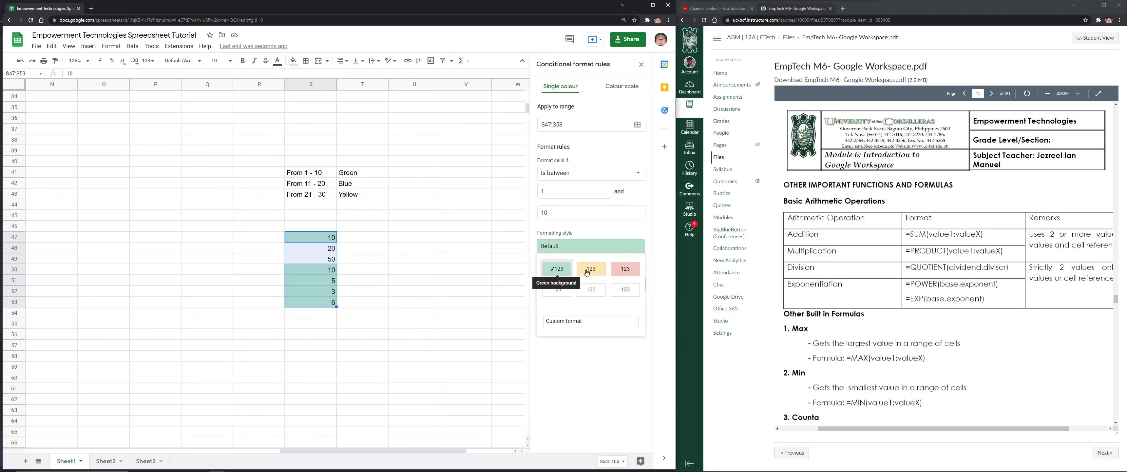
pyautogui.click(557, 269)
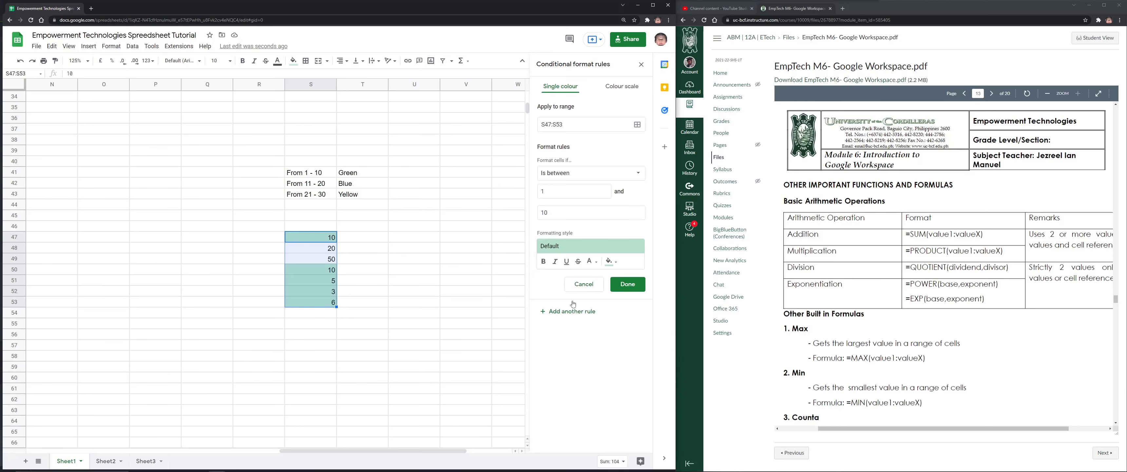
pyautogui.click(544, 261)
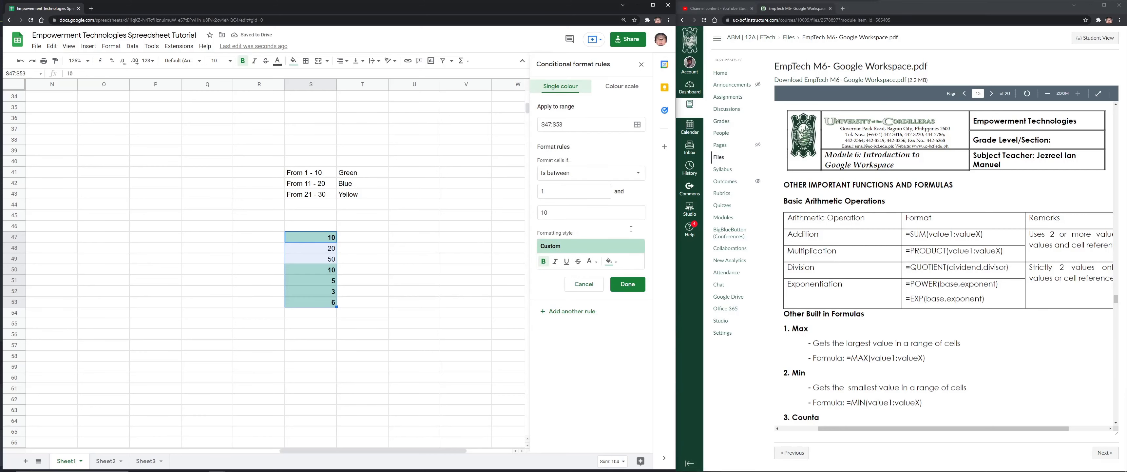
pyautogui.click(627, 284)
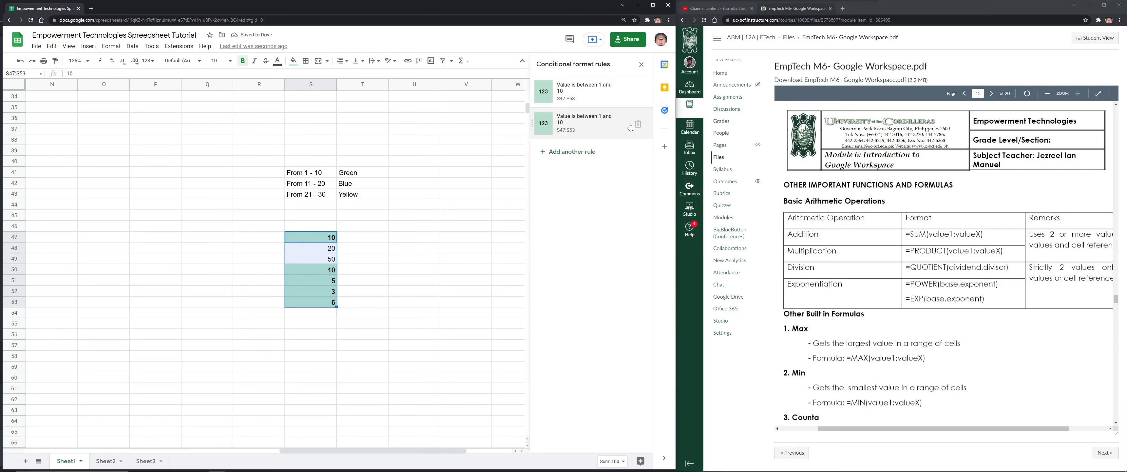
pyautogui.click(638, 125)
pyautogui.click(349, 313)
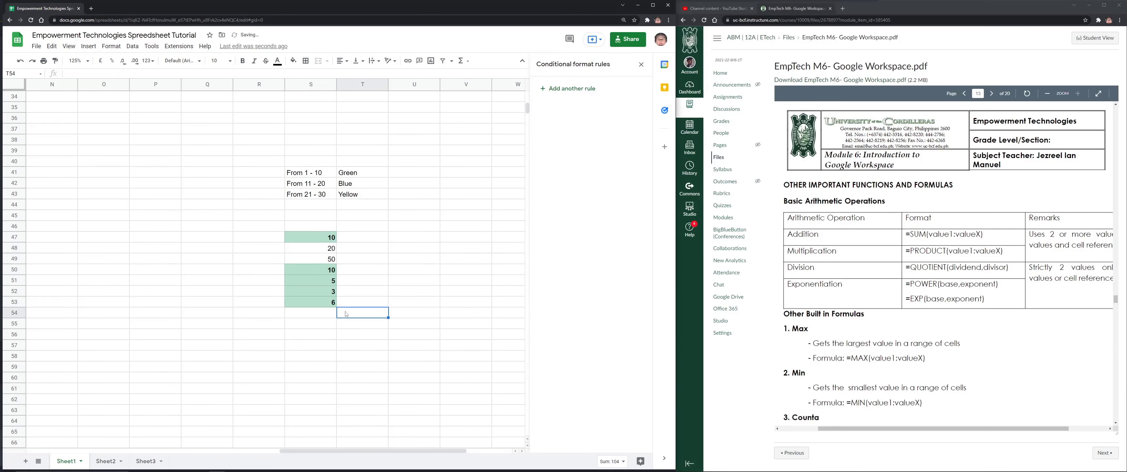
# Change S48 to 5 and reselect S47:S53
pyautogui.click(332, 248)
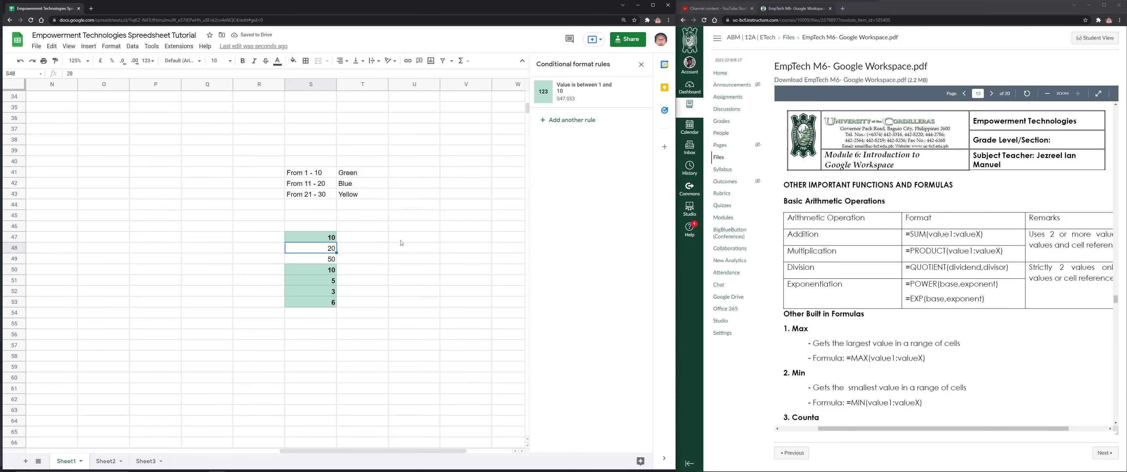
pyautogui.write('5')
pyautogui.press('Return')
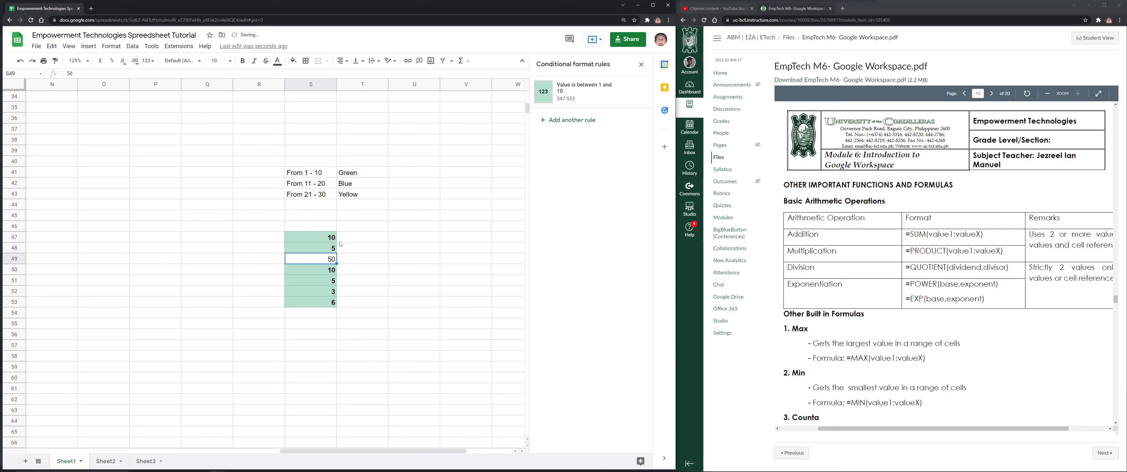
pyautogui.moveTo(323, 237); pyautogui.dragTo(332, 301)
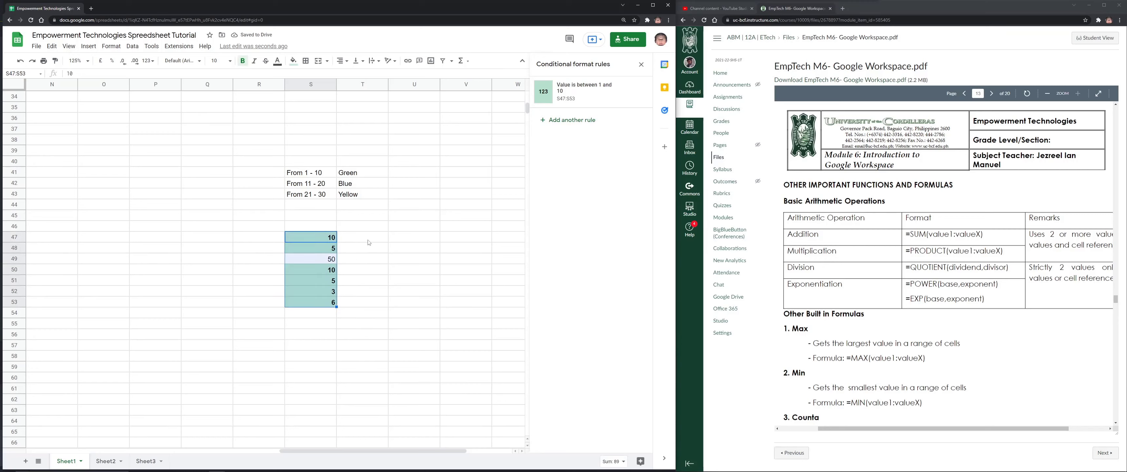
# Add a second conditional format rule filling values between 11 and 20 blue
pyautogui.click(579, 121)
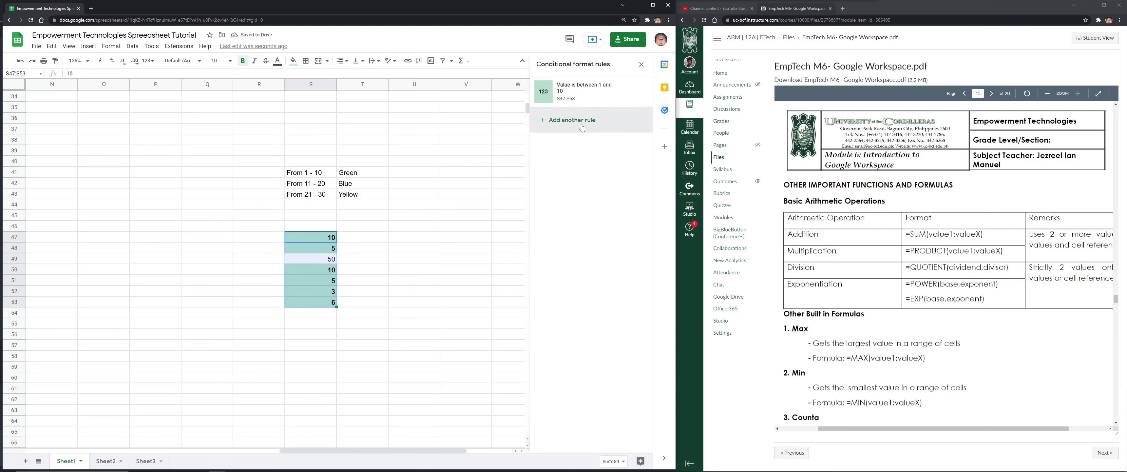
pyautogui.click(577, 174)
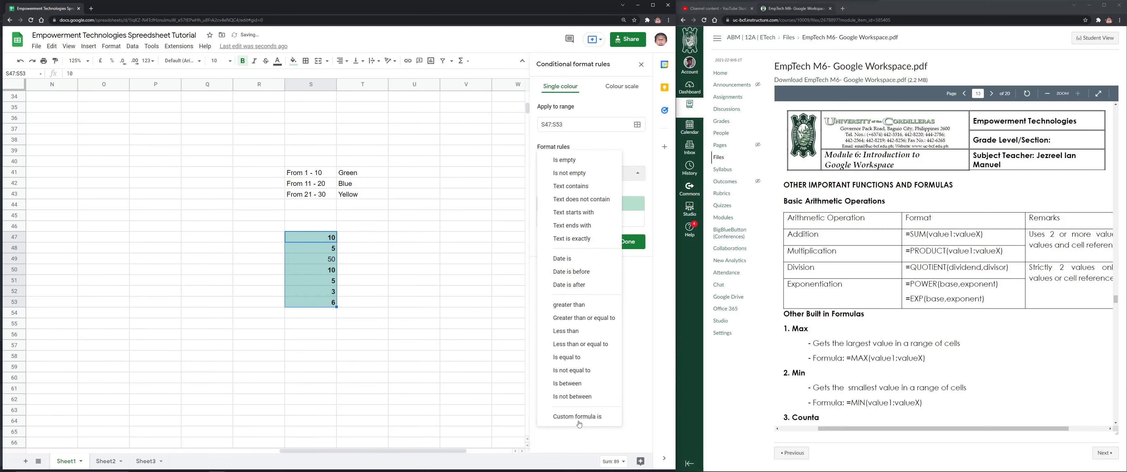
pyautogui.click(567, 383)
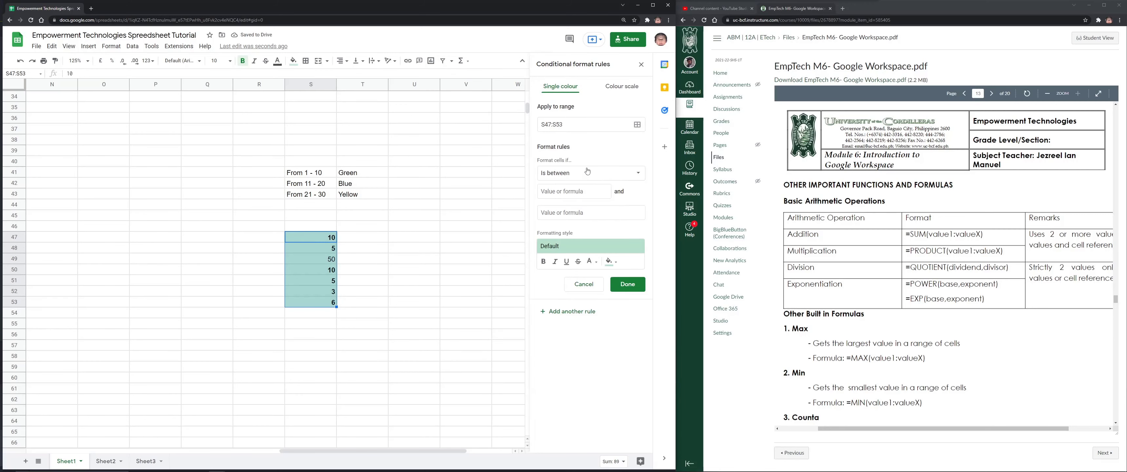
pyautogui.click(581, 191)
pyautogui.write('11')
pyautogui.press('Tab')
pyautogui.write('20')
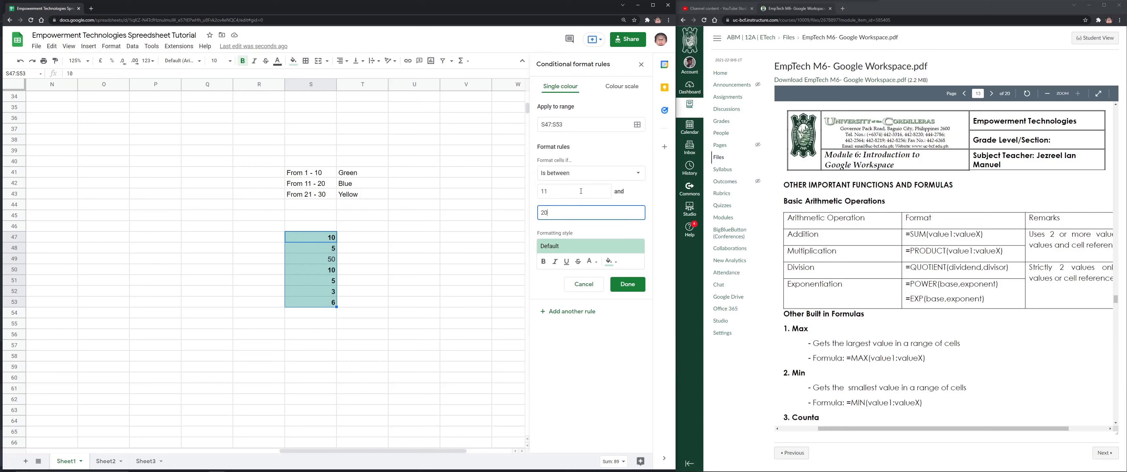
pyautogui.click(609, 248)
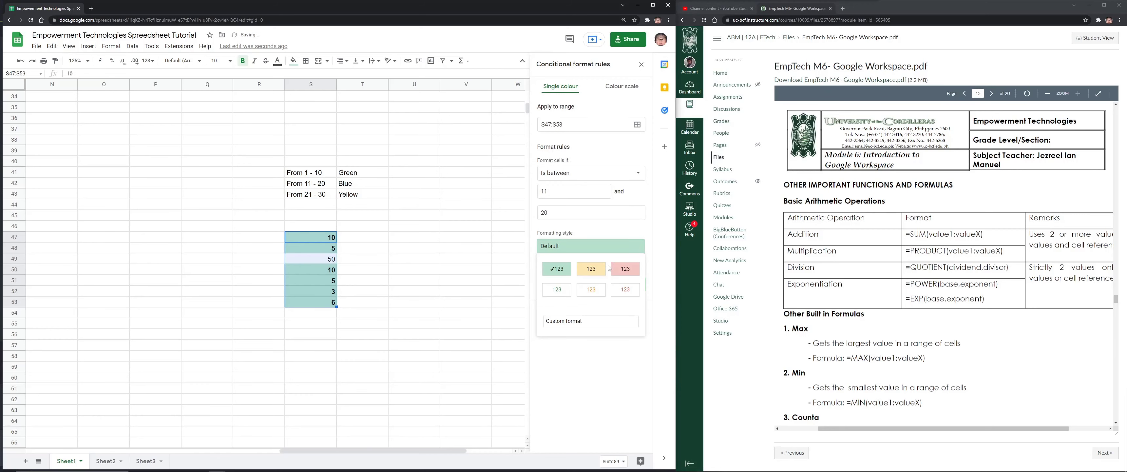
pyautogui.click(586, 322)
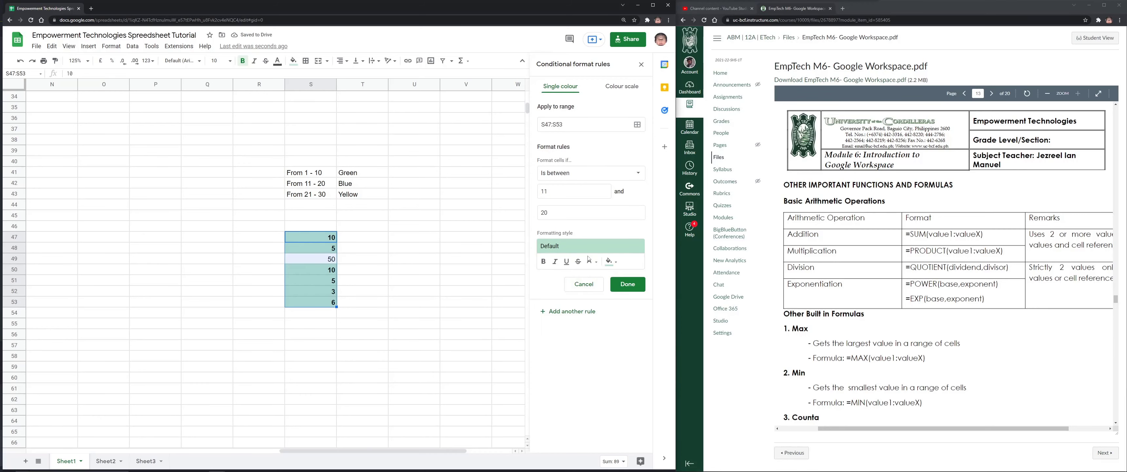
pyautogui.click(611, 261)
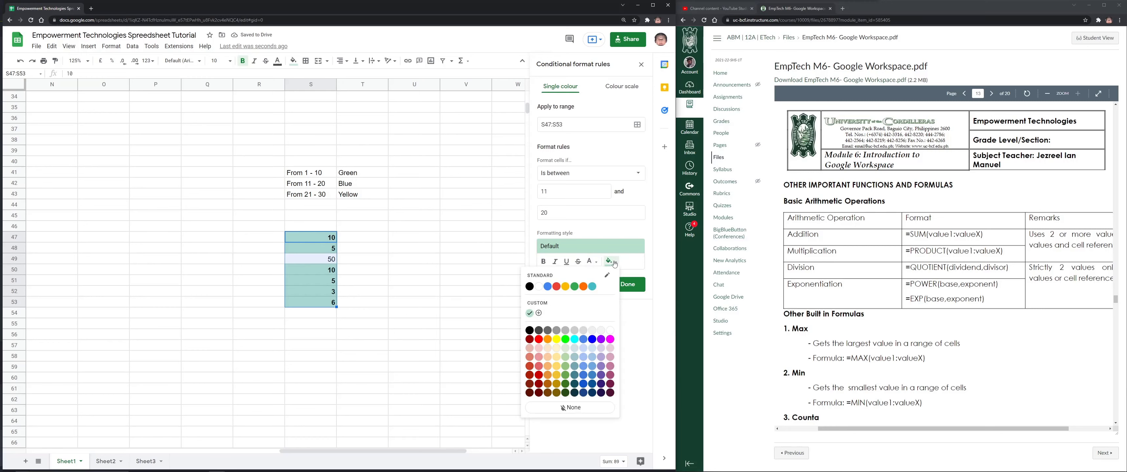
pyautogui.click(547, 287)
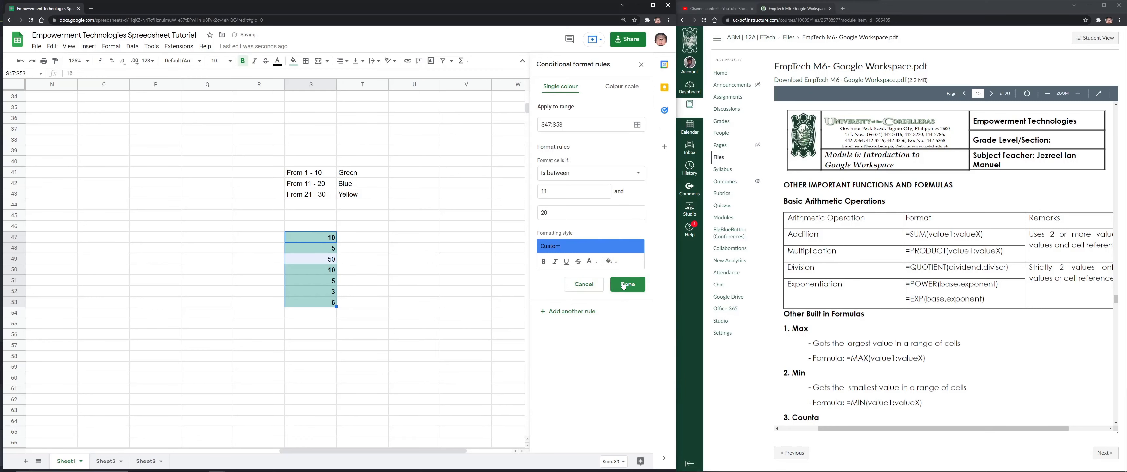
pyautogui.click(623, 285)
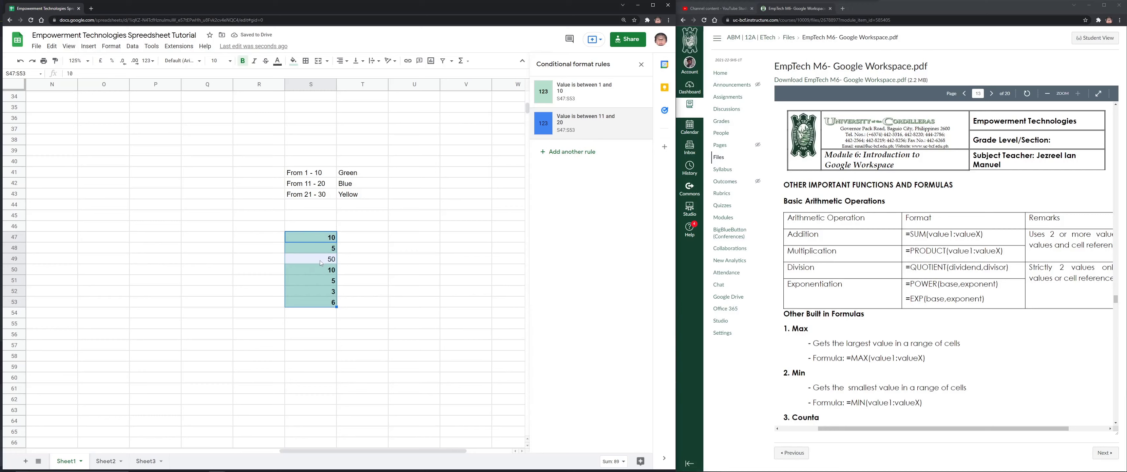
# Enter 11 in S48, 50 in S49 and 19 in S50
pyautogui.click(325, 249)
pyautogui.write('11')
pyautogui.press('Return')
pyautogui.write('50')
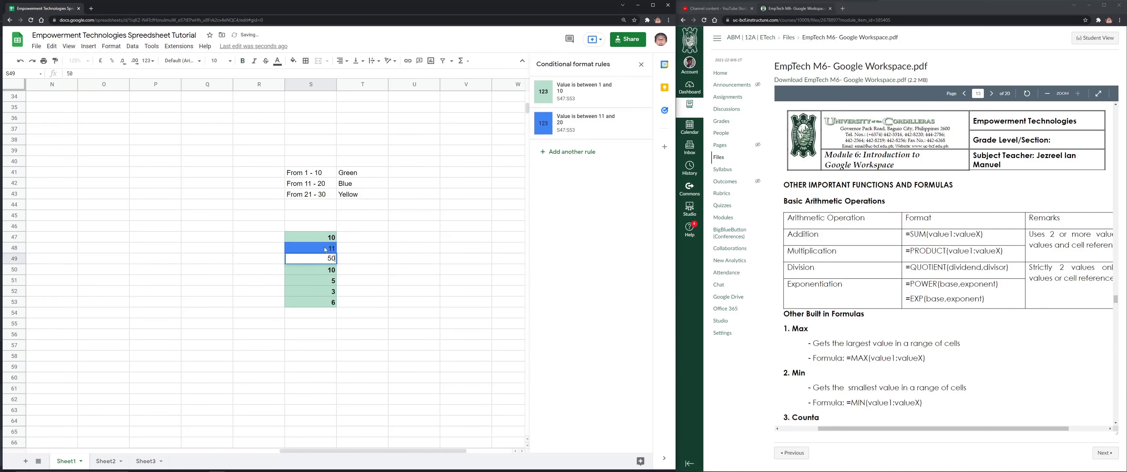
pyautogui.press('Return')
pyautogui.write('19')
pyautogui.press('BackSpace')
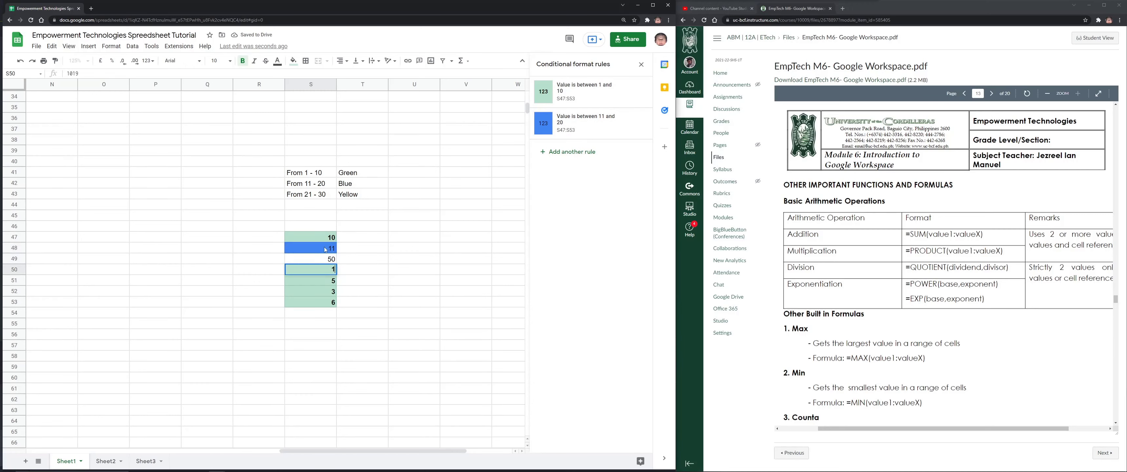
pyautogui.write('9')
pyautogui.press('Return')
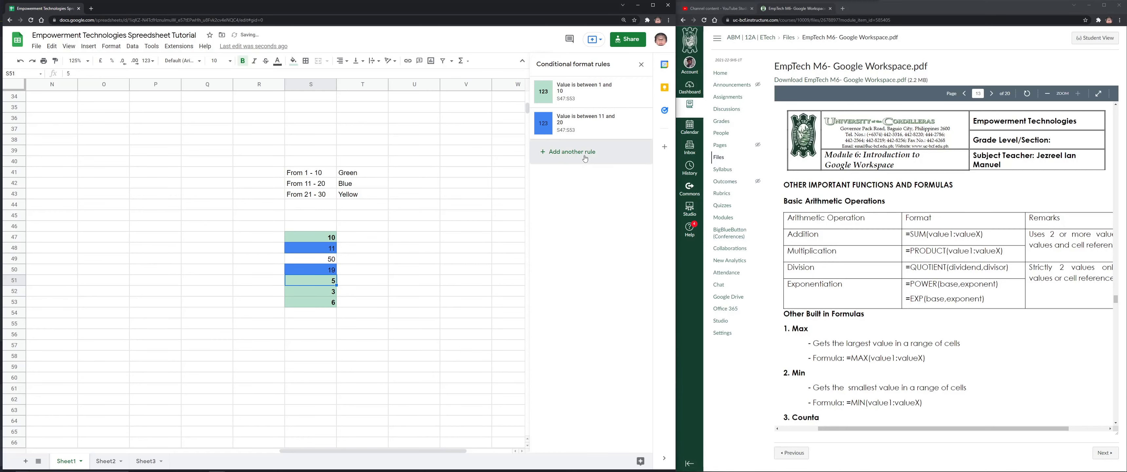
# Add an 'Is between' yellow-fill rule and remove the yellow rule covering only S51
pyautogui.click(569, 152)
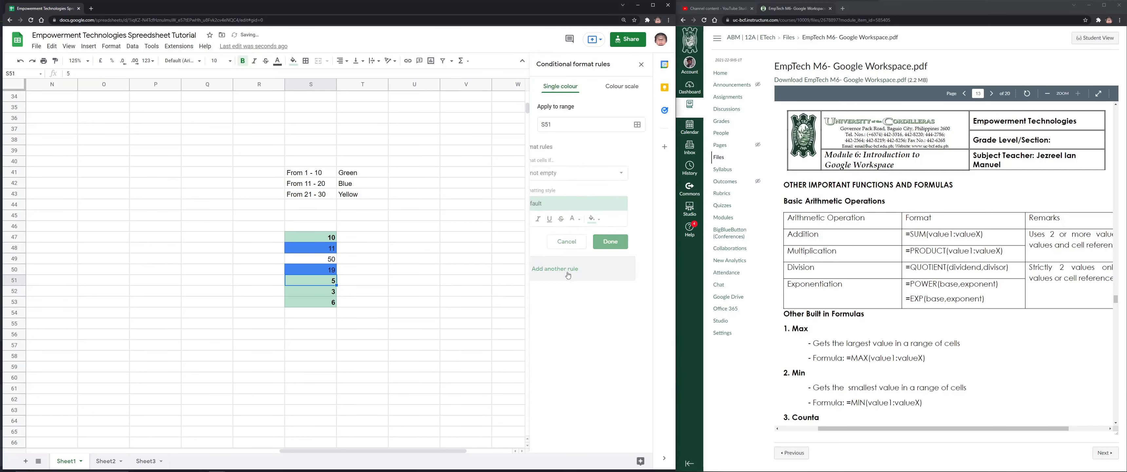
pyautogui.click(578, 176)
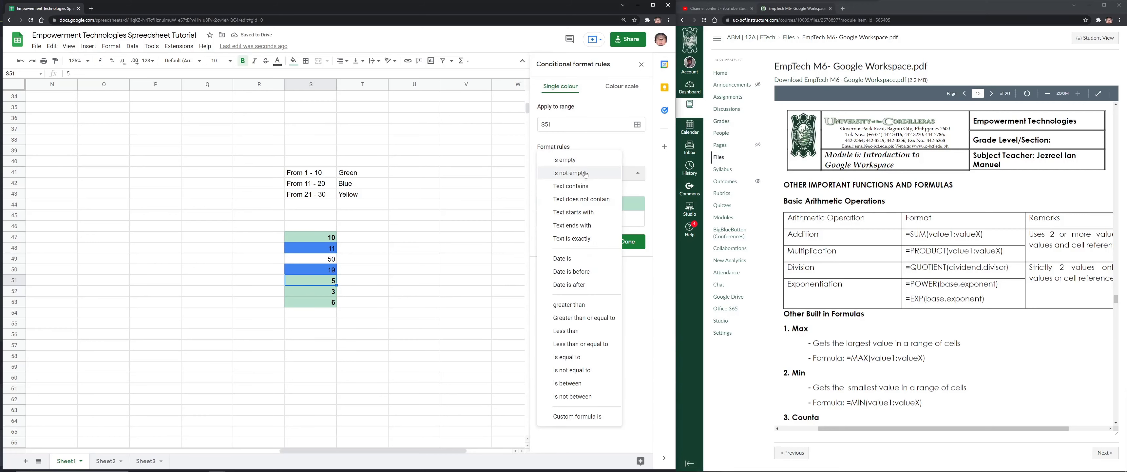
pyautogui.click(576, 385)
pyautogui.click(568, 194)
pyautogui.write('21')
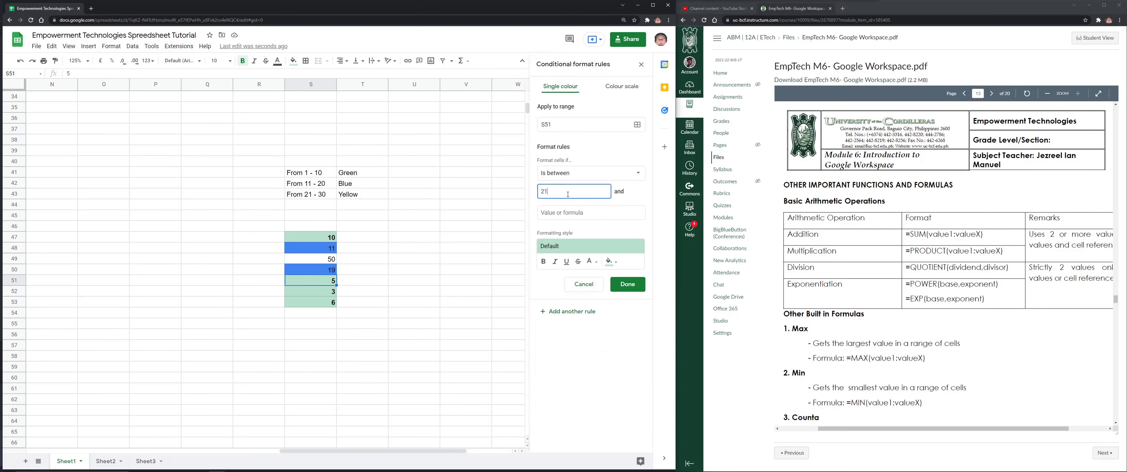
pyautogui.press('Tab')
pyautogui.write('3')
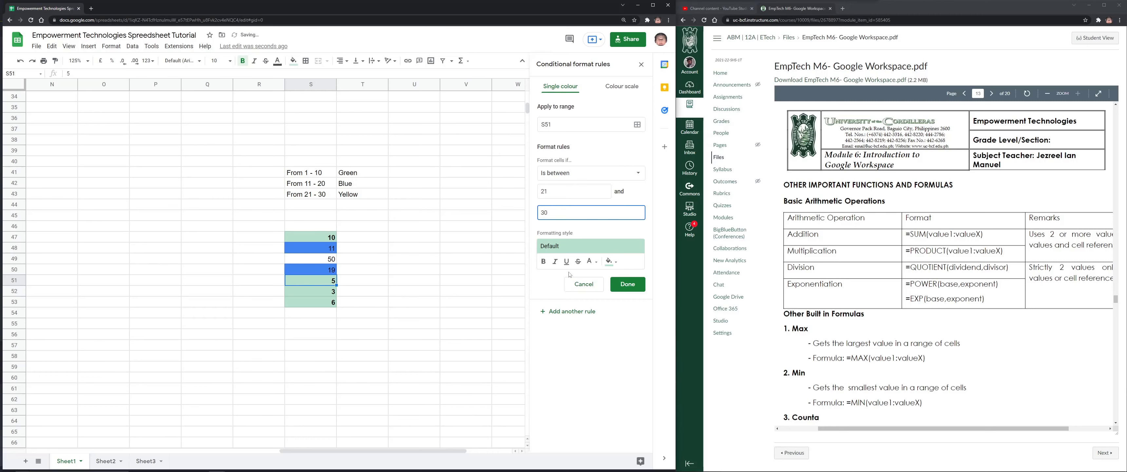
pyautogui.click(609, 261)
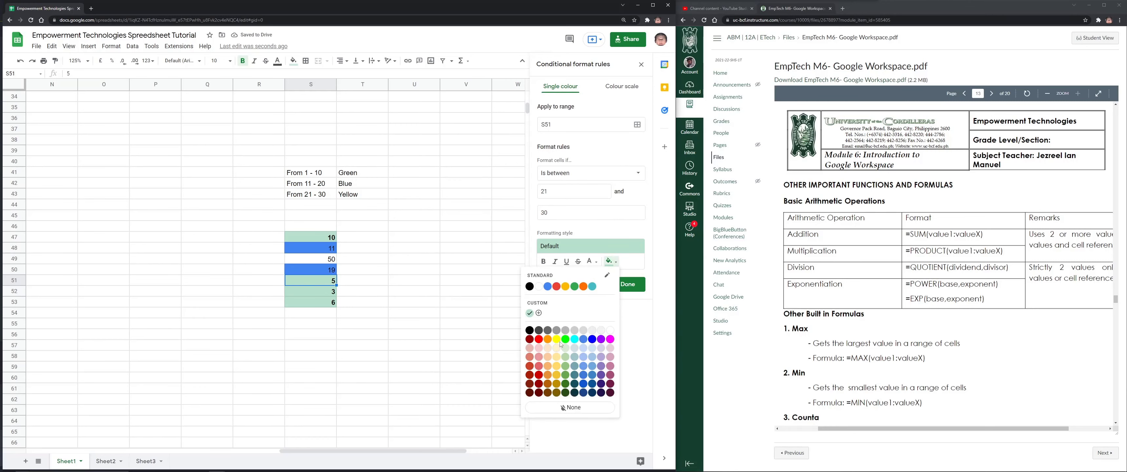
pyautogui.click(556, 339)
pyautogui.click(628, 284)
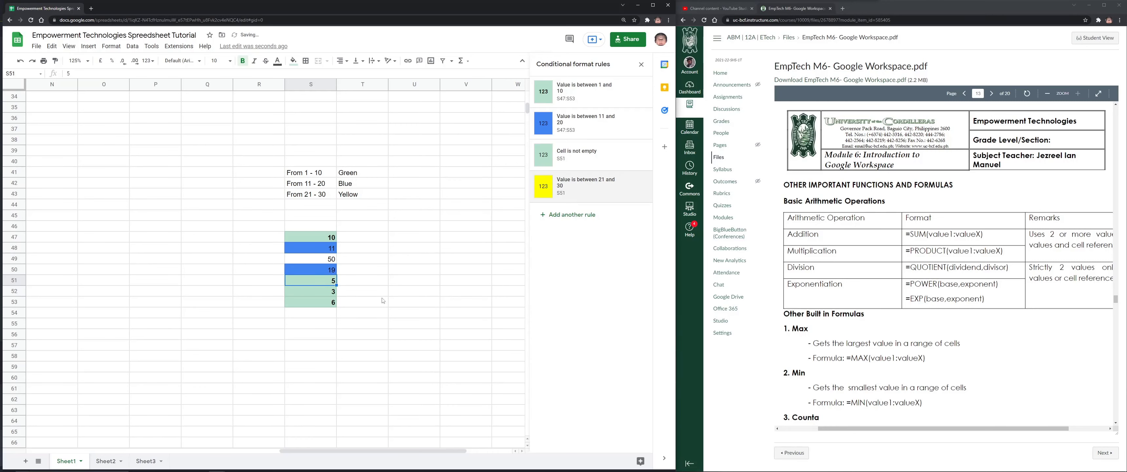
pyautogui.click(637, 187)
# Change the value in S49 to 21
pyautogui.click(335, 259)
pyautogui.write('21')
pyautogui.press('Tab')
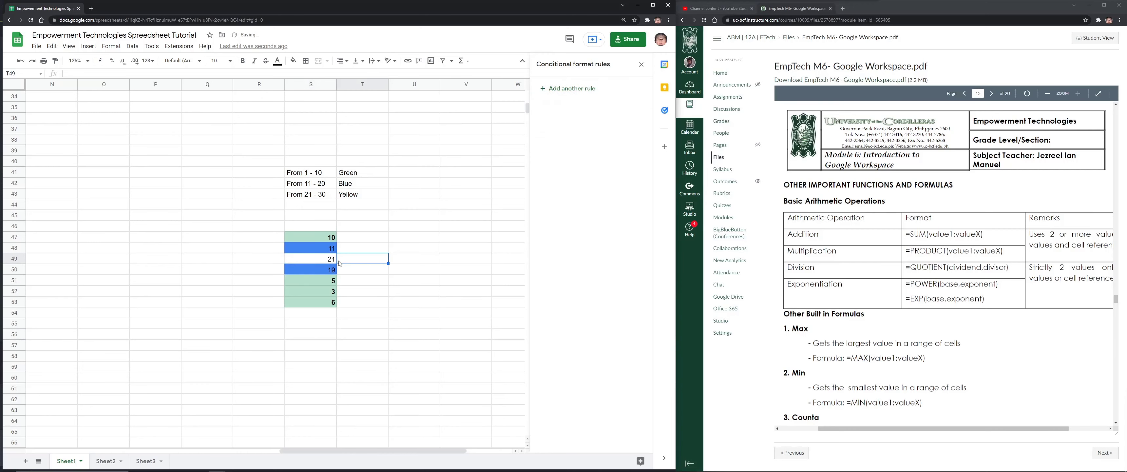
# Select S47:S53 and delete the 'Cell is not empty' and leftover single-cell yellow rules
pyautogui.click(325, 237)
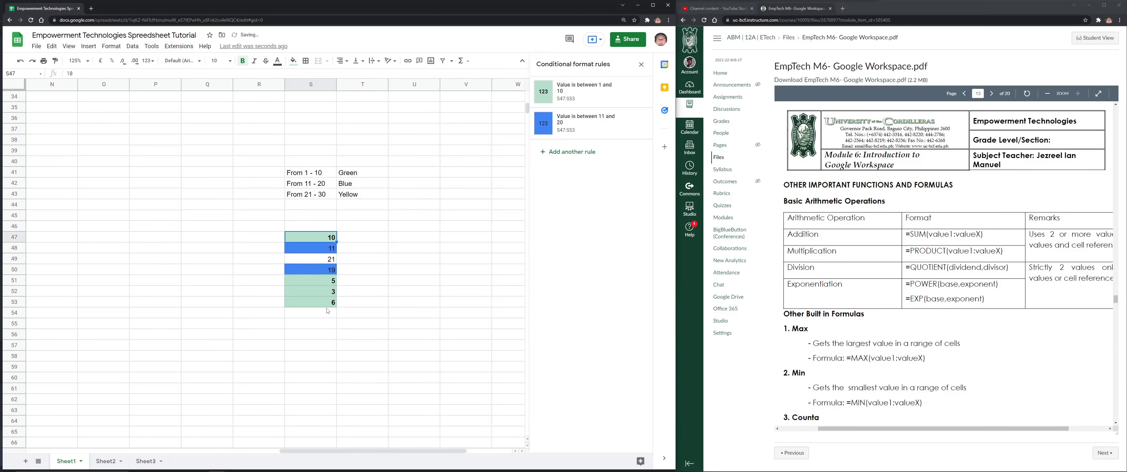
pyautogui.moveTo(326, 237); pyautogui.dragTo(326, 302)
pyautogui.click(638, 156)
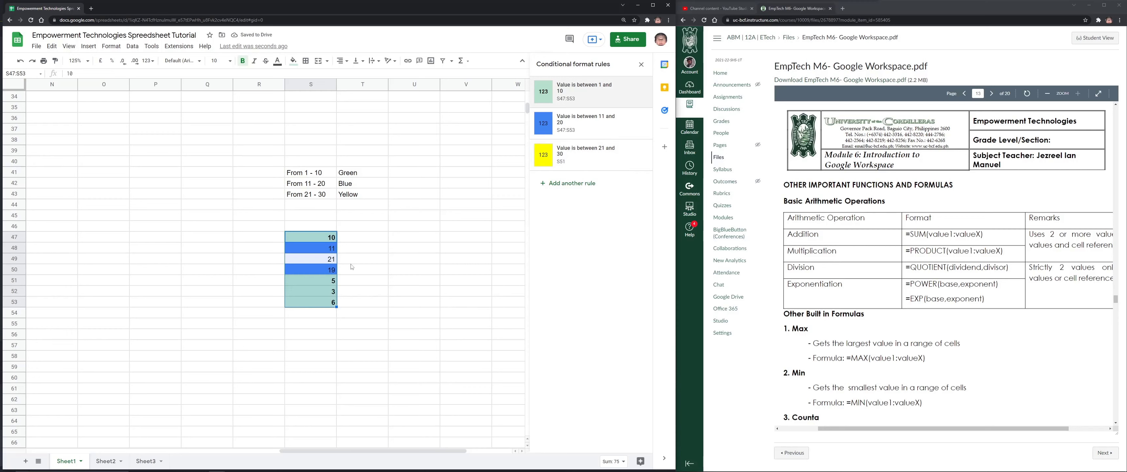
pyautogui.click(639, 156)
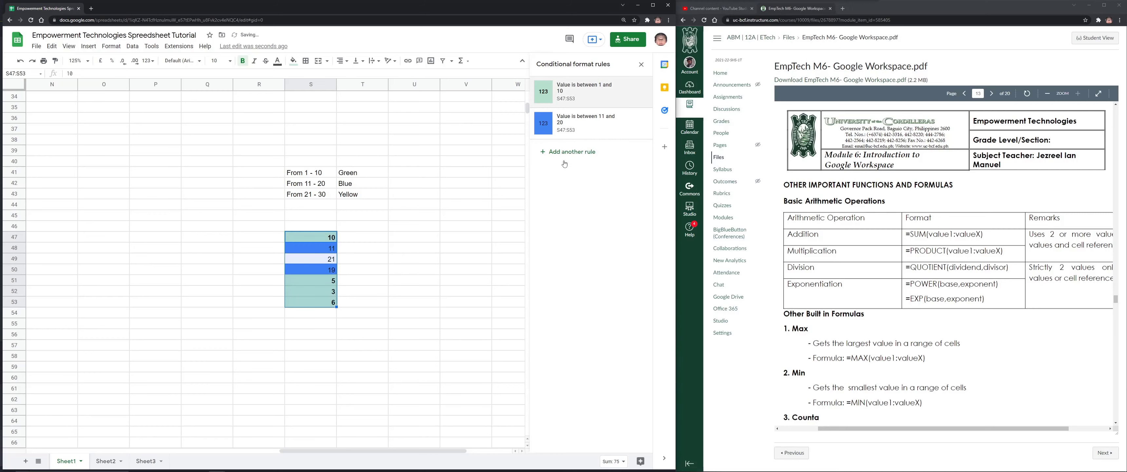
# Add an 'Is between' 21 and 30 rule that fills S47:S53 yellow
pyautogui.click(569, 155)
pyautogui.click(582, 173)
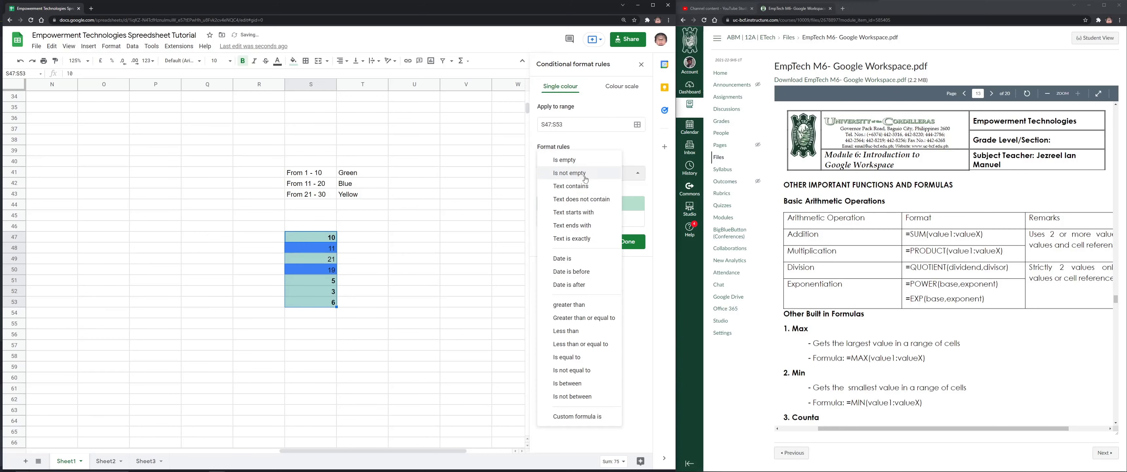
pyautogui.click(567, 384)
pyautogui.click(590, 191)
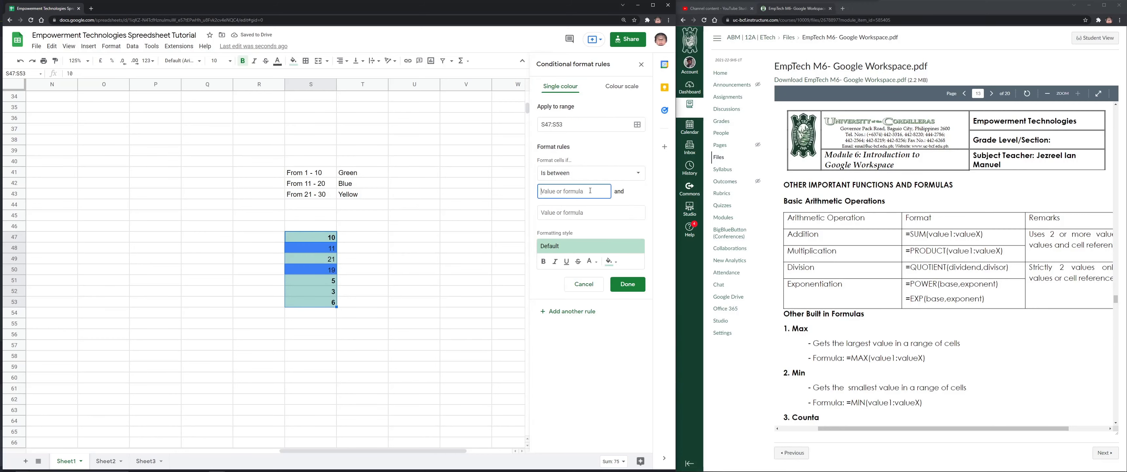
pyautogui.write('21')
pyautogui.press('Tab')
pyautogui.write('30')
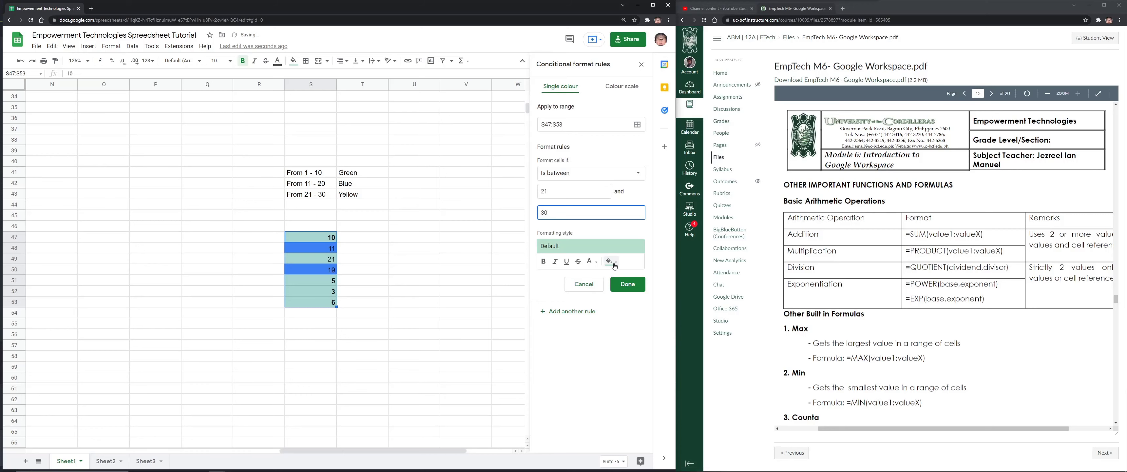
pyautogui.click(611, 261)
pyautogui.click(557, 344)
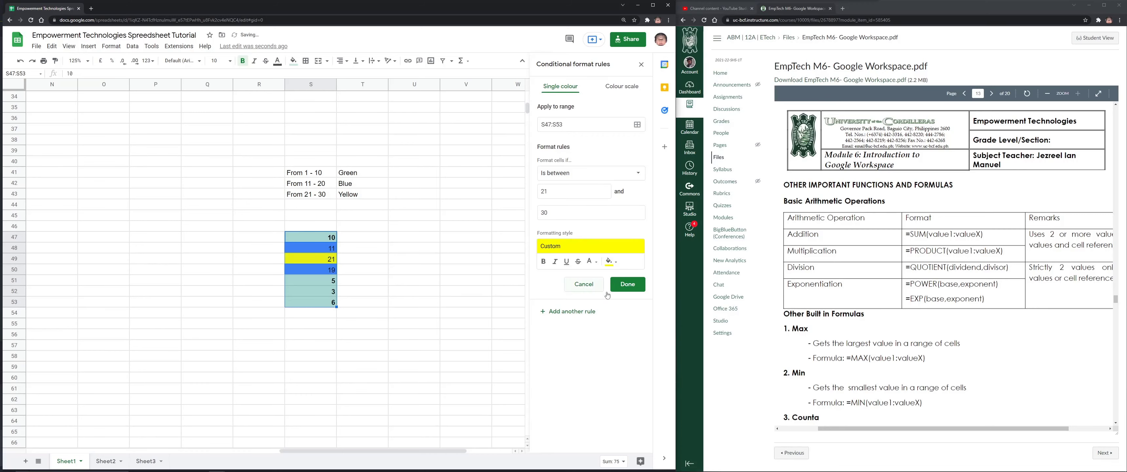
pyautogui.click(625, 290)
# Change the value in S52 to 29
pyautogui.click(309, 293)
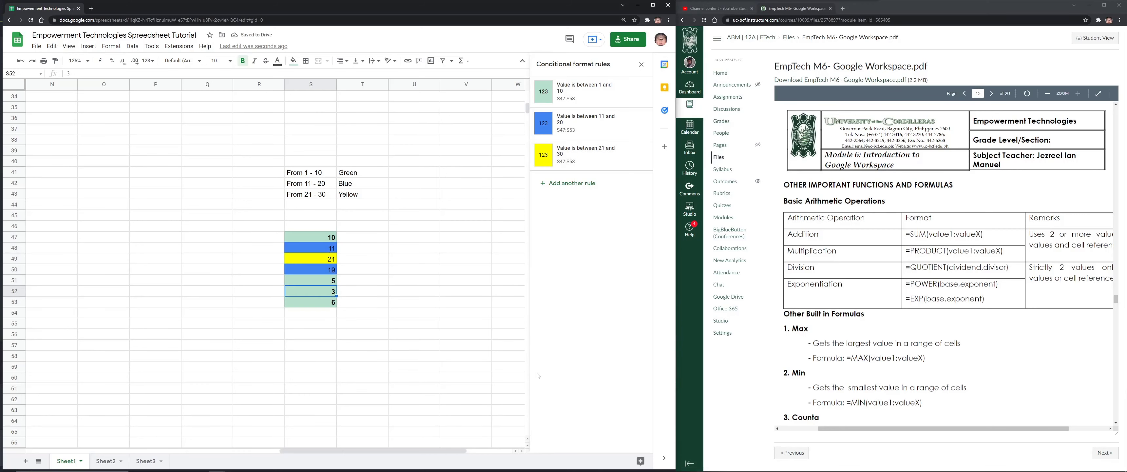
pyautogui.write('29')
pyautogui.press('Return')
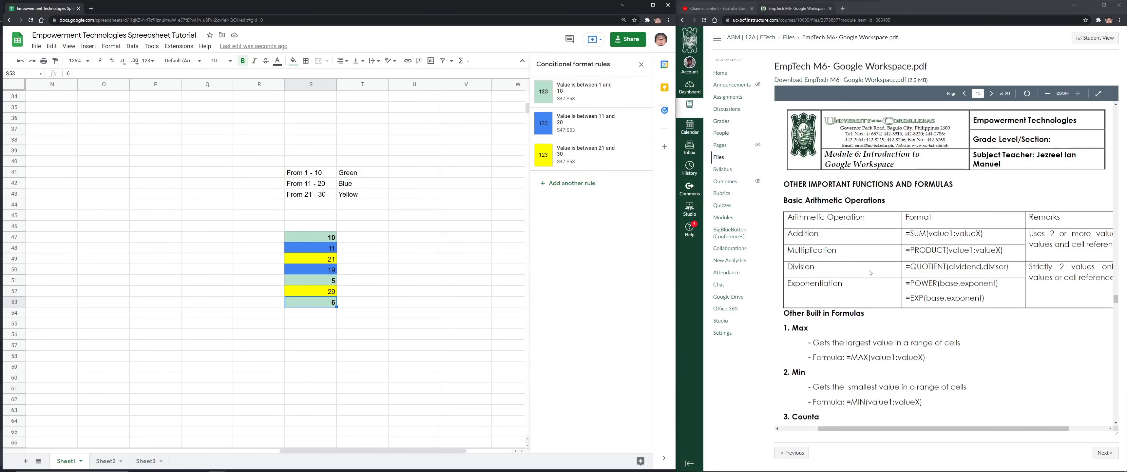
pyautogui.scroll(-2, 870, 270)
pyautogui.scroll(-1, 870, 270)
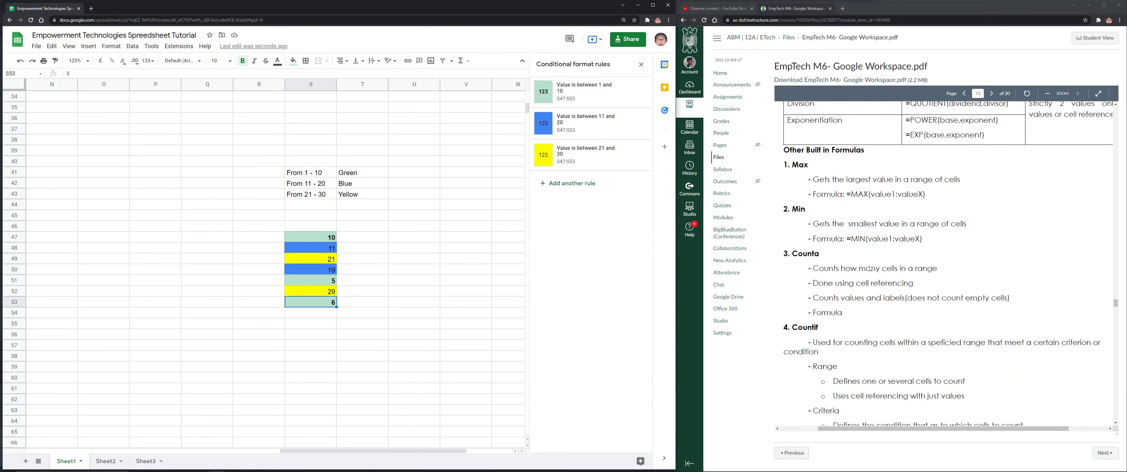
pyautogui.scroll(-2, 869, 266)
pyautogui.scroll(2, 866, 264)
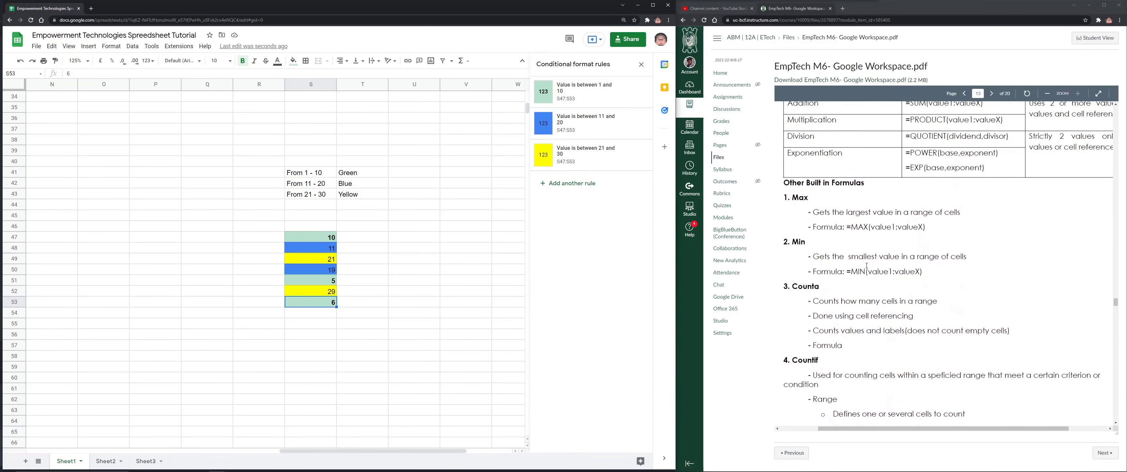
pyautogui.scroll(-1, 867, 265)
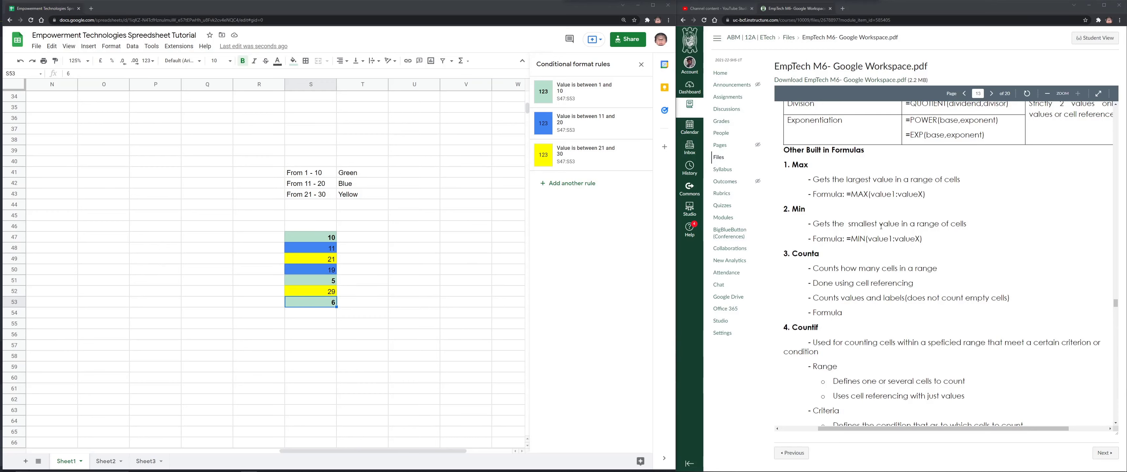
pyautogui.scroll(4, 839, 258)
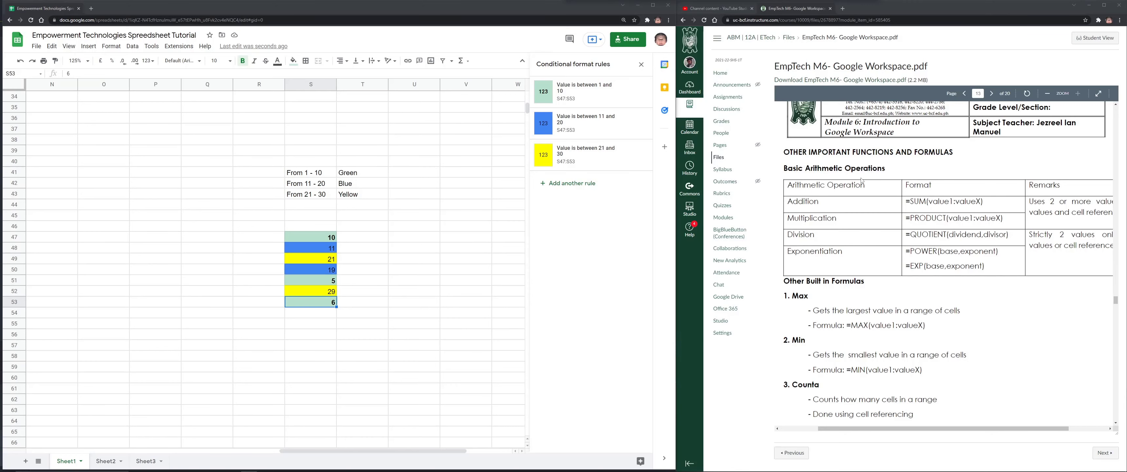
pyautogui.scroll(-3, 835, 218)
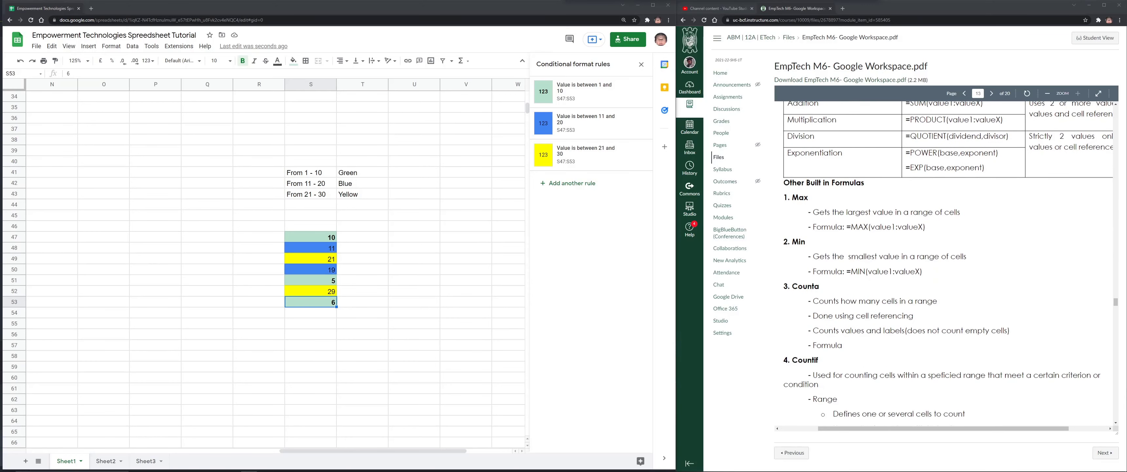
pyautogui.scroll(-3, 291, 305)
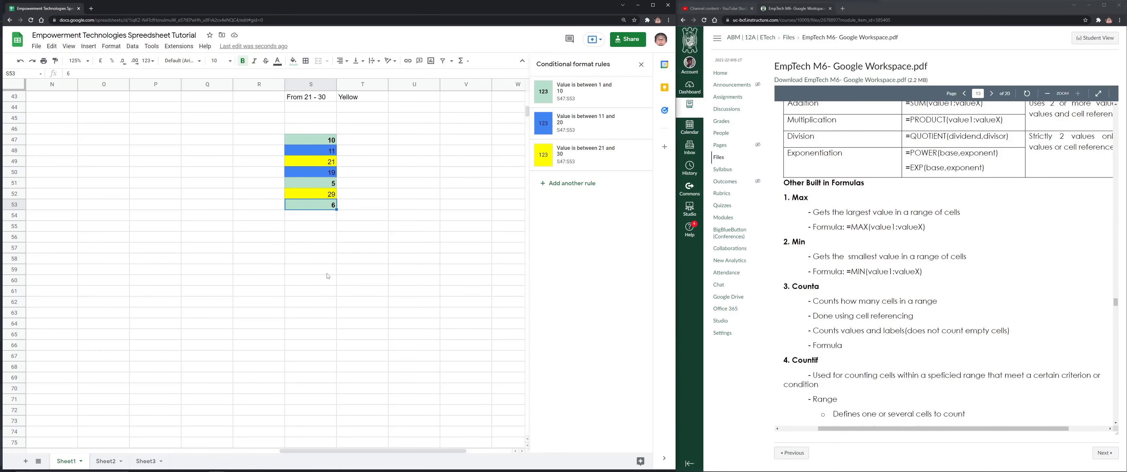
# Highlight and review the COUNTA notes in the module beside the sheet
pyautogui.click(331, 277)
pyautogui.scroll(-4, 331, 277)
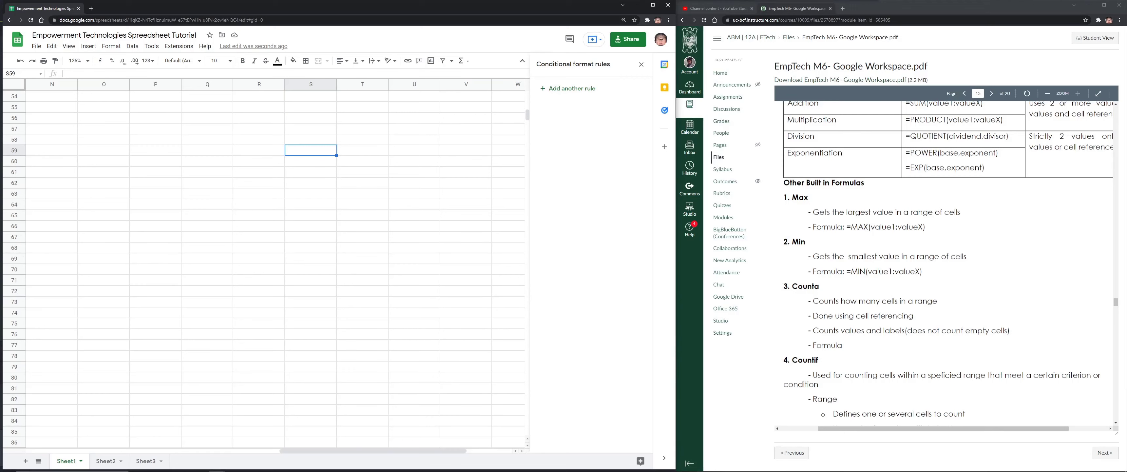
pyautogui.moveTo(783, 286); pyautogui.dragTo(850, 344)
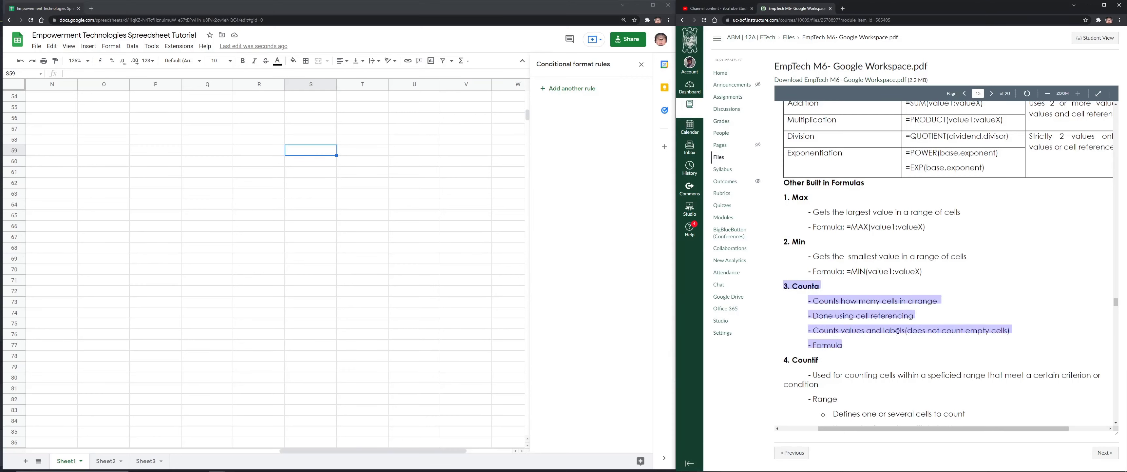
pyautogui.doubleClick(874, 302)
pyautogui.click(880, 302)
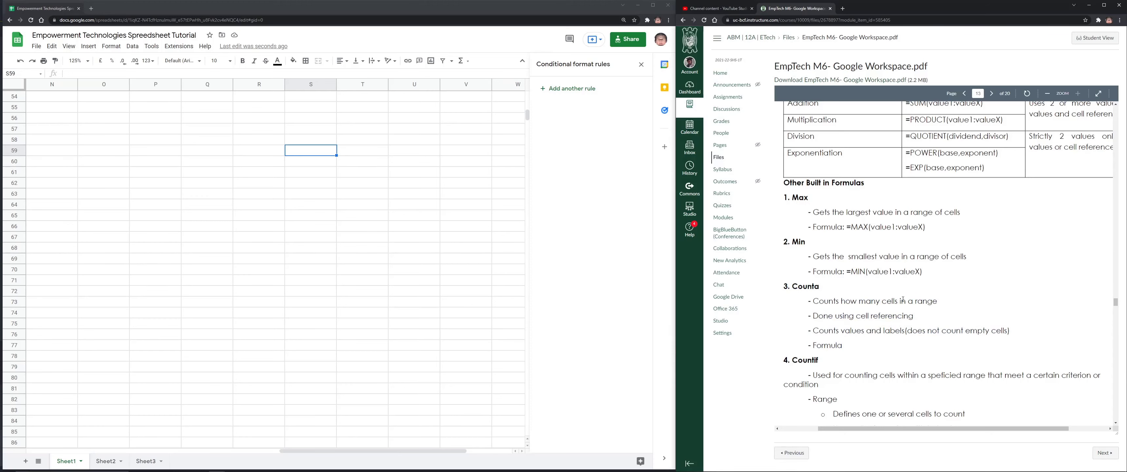
pyautogui.scroll(3, 911, 302)
pyautogui.scroll(-3, 913, 303)
pyautogui.scroll(12, 437, 223)
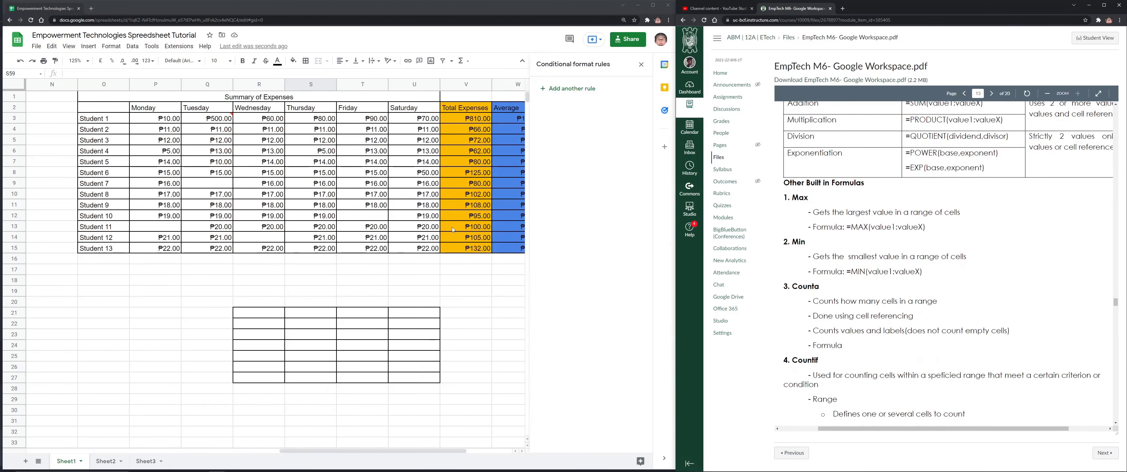
# Return to the expense table and close the conditional formatting rules panel
pyautogui.click(466, 119)
pyautogui.click(464, 261)
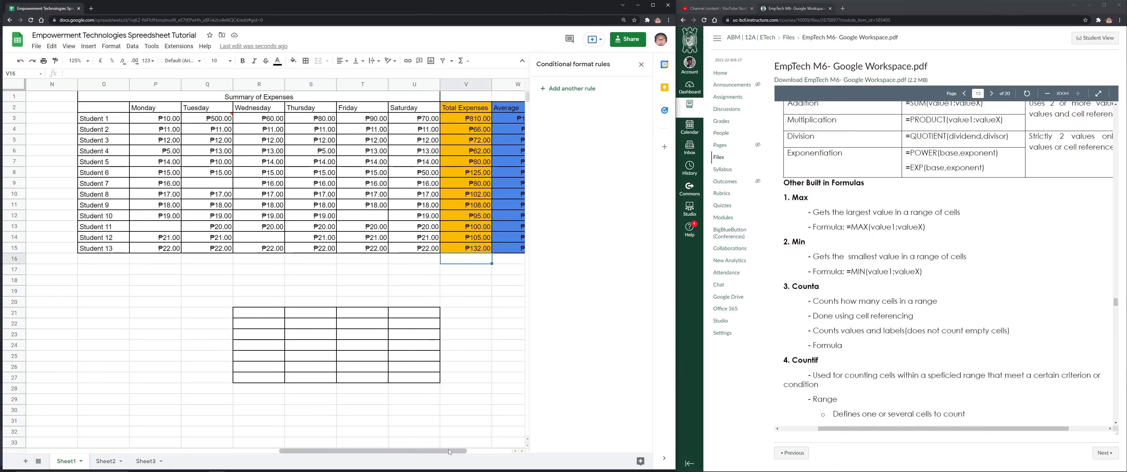
pyautogui.click(641, 63)
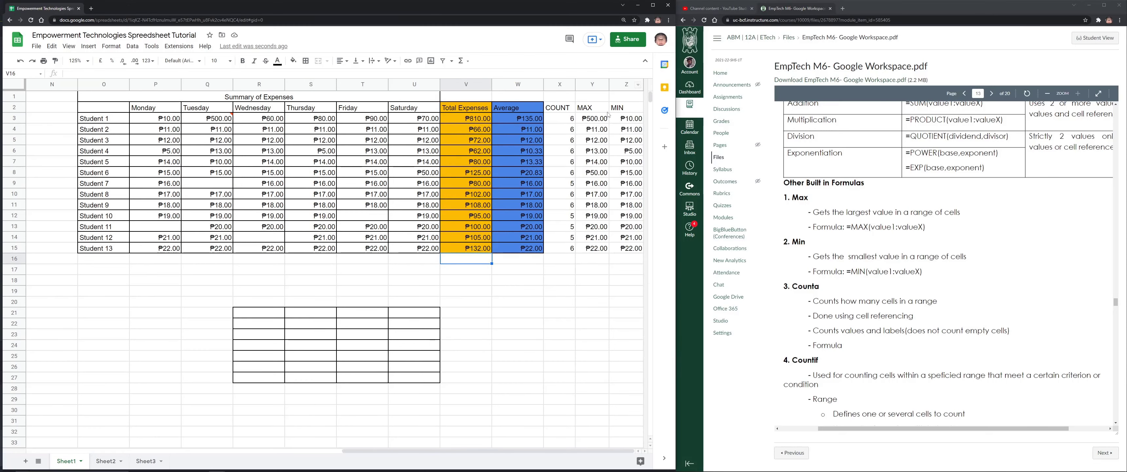
# Replace X3's COUNT formula with =COUNTA(P3:U3)
pyautogui.click(560, 118)
pyautogui.moveTo(104, 73); pyautogui.dragTo(39, 75)
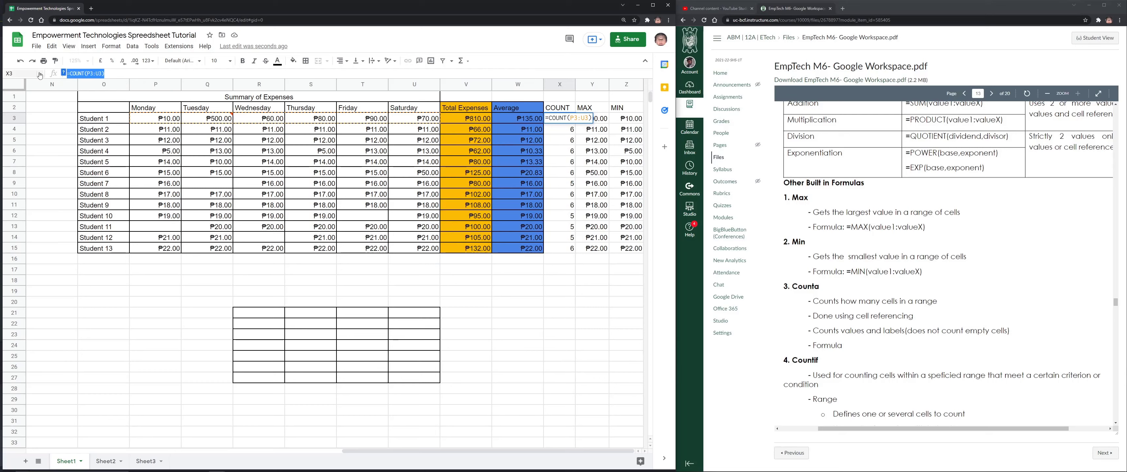
pyautogui.press('BackSpace')
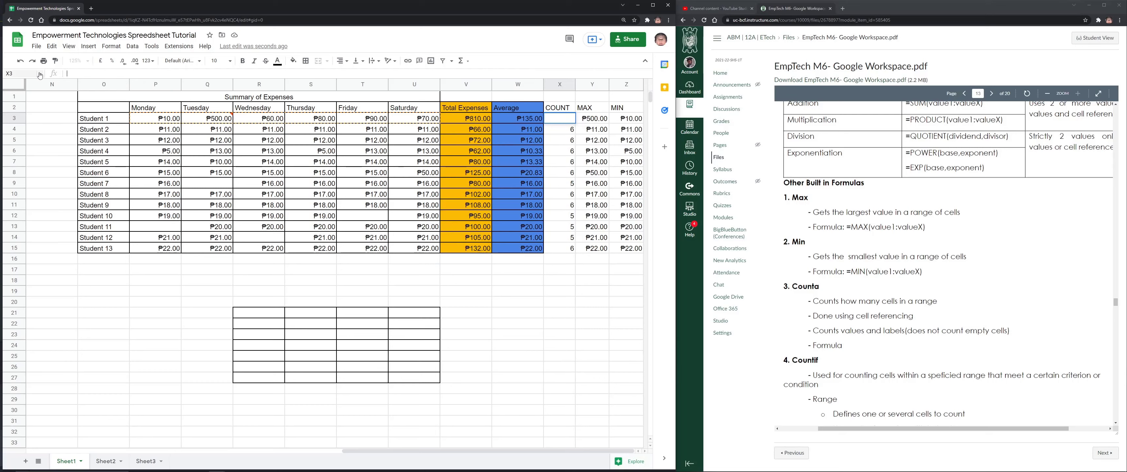
pyautogui.write('=COU')
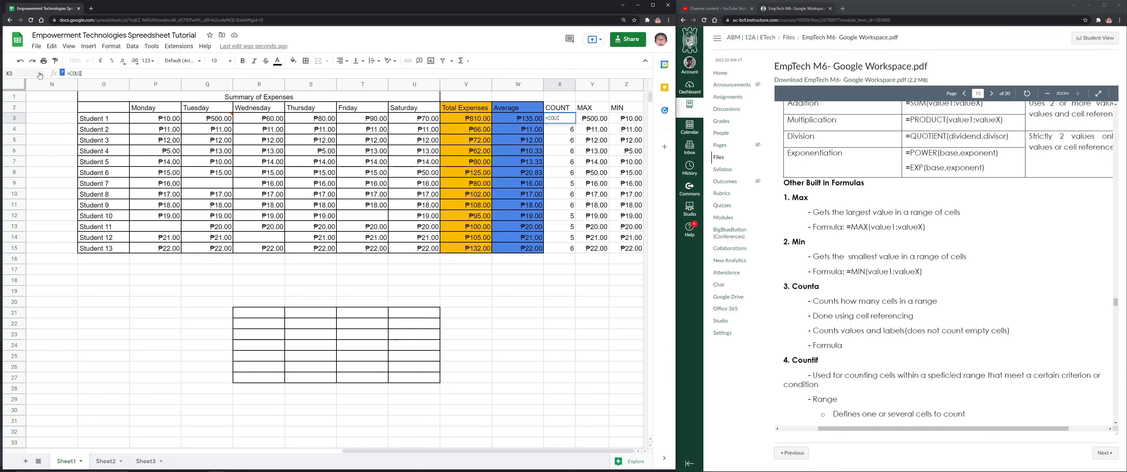
pyautogui.write('NT')
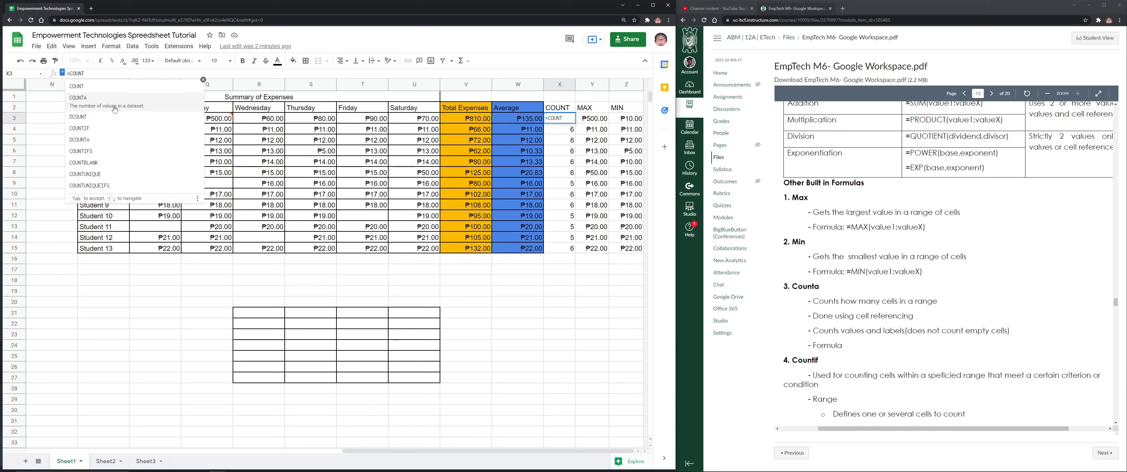
pyautogui.click(114, 109)
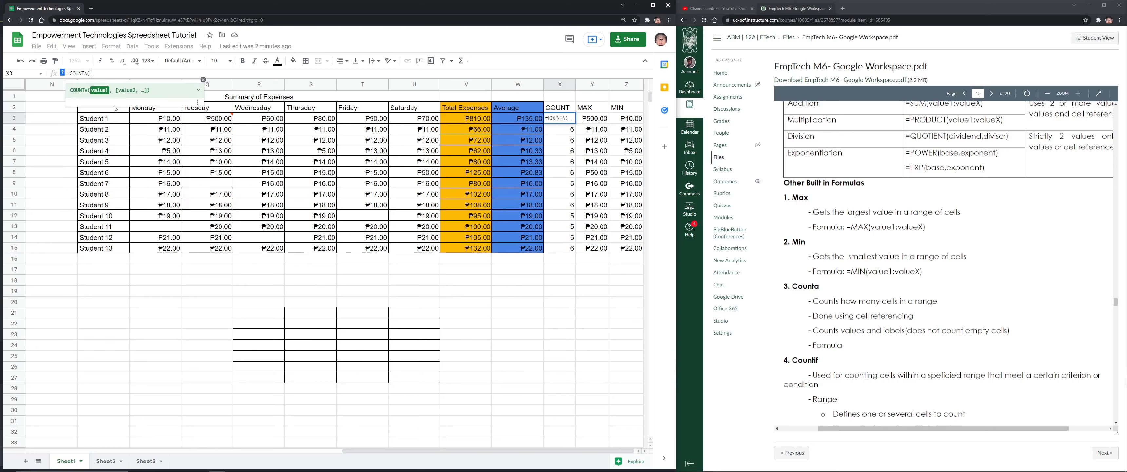
pyautogui.click(164, 119)
pyautogui.moveTo(406, 123); pyautogui.dragTo(407, 123)
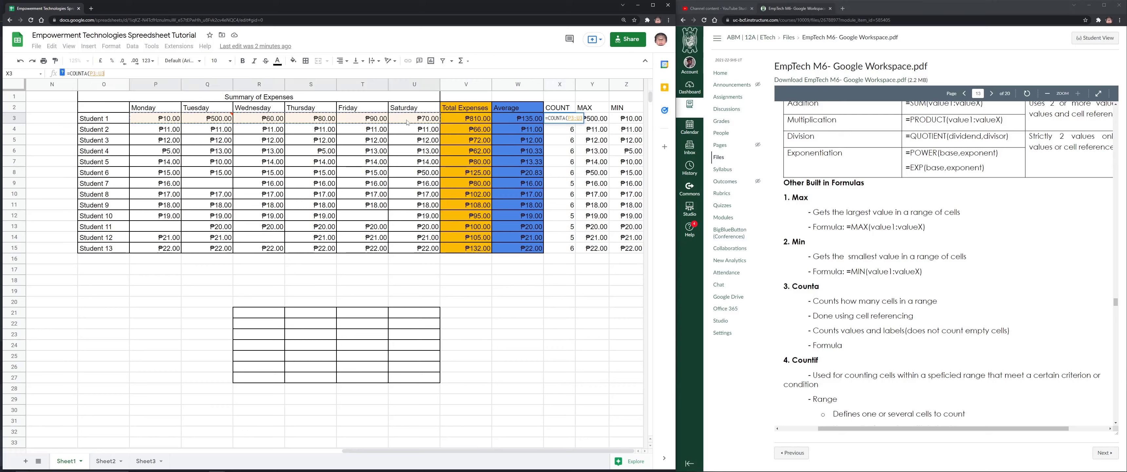
pyautogui.press('Return')
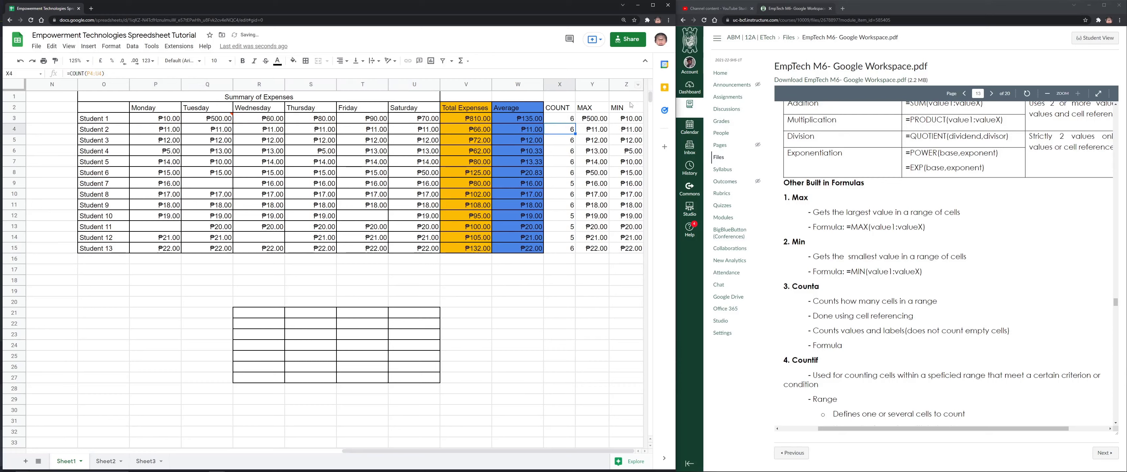
# Fill X3's COUNTA down to X15 and clear Student 1's Monday–Friday amounts P3:T3
pyautogui.click(576, 123)
pyautogui.moveTo(576, 123); pyautogui.dragTo(573, 249)
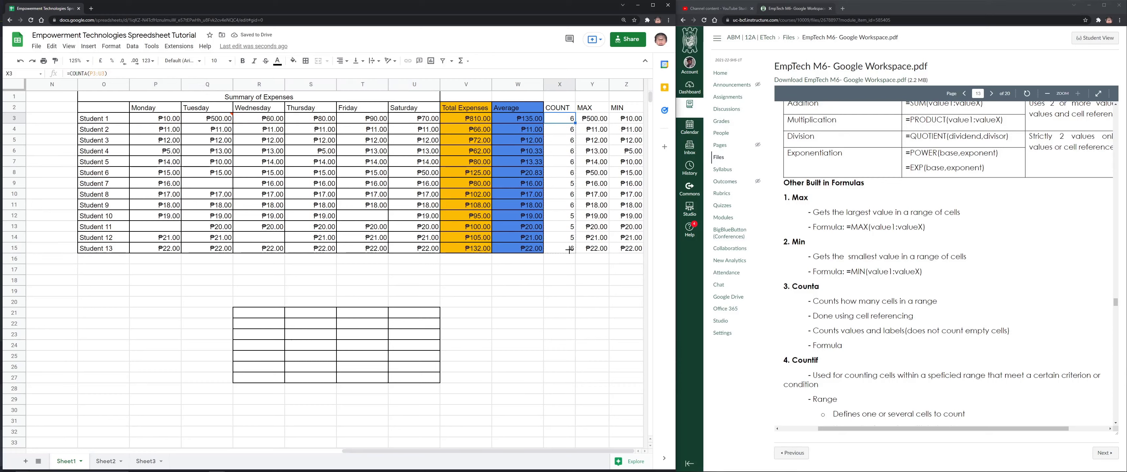
pyautogui.click(172, 117)
pyautogui.press('Delete')
pyautogui.click(227, 119)
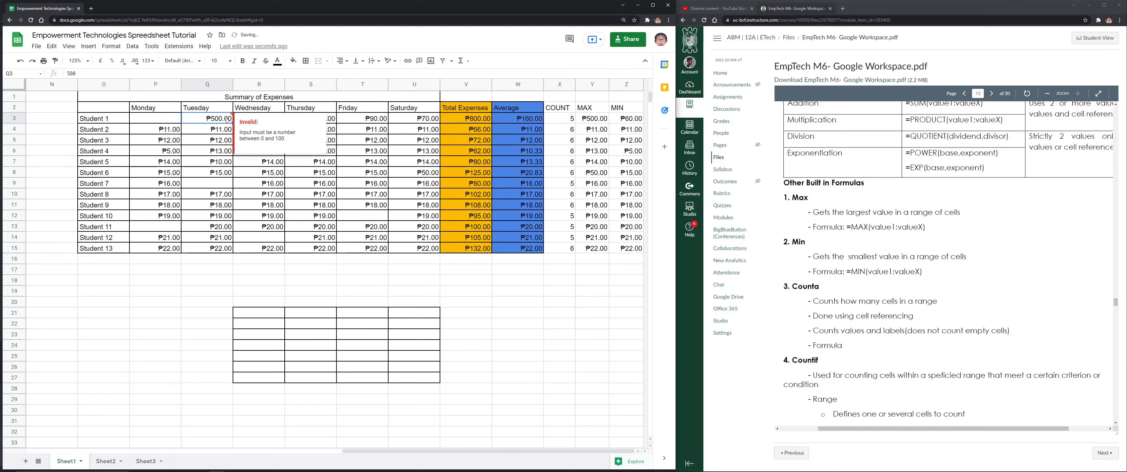
pyautogui.press('Delete')
pyautogui.click(342, 123)
pyautogui.press('Delete')
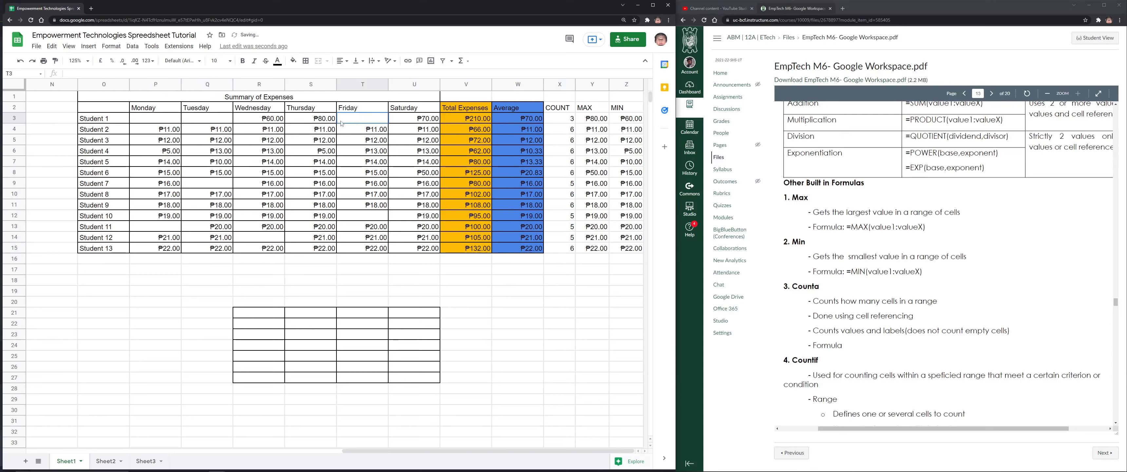
pyautogui.click(299, 121)
pyautogui.press('Delete')
pyautogui.click(275, 123)
pyautogui.press('Delete')
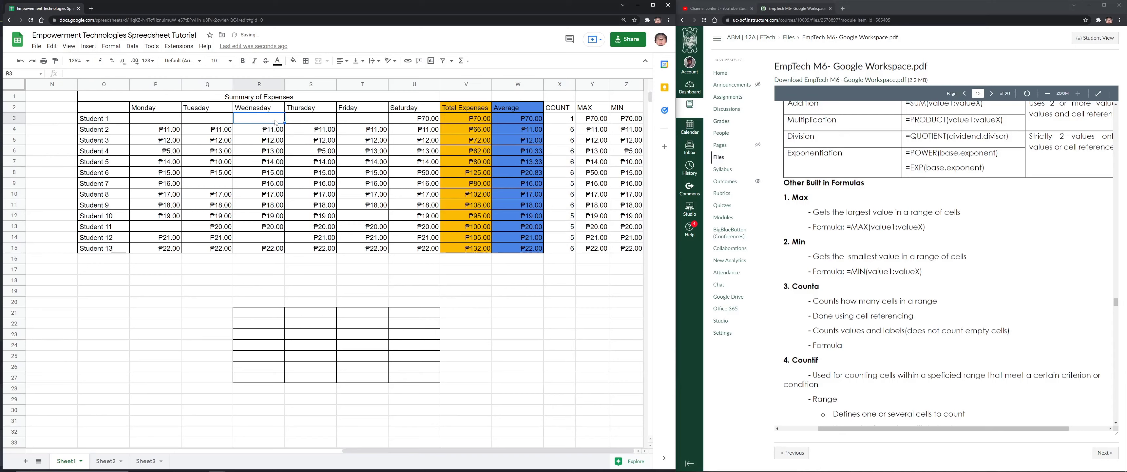
# Test validation by typing 'JAsdhklas' into an emptied cell, then dismiss the invalid-input warning
pyautogui.click(569, 119)
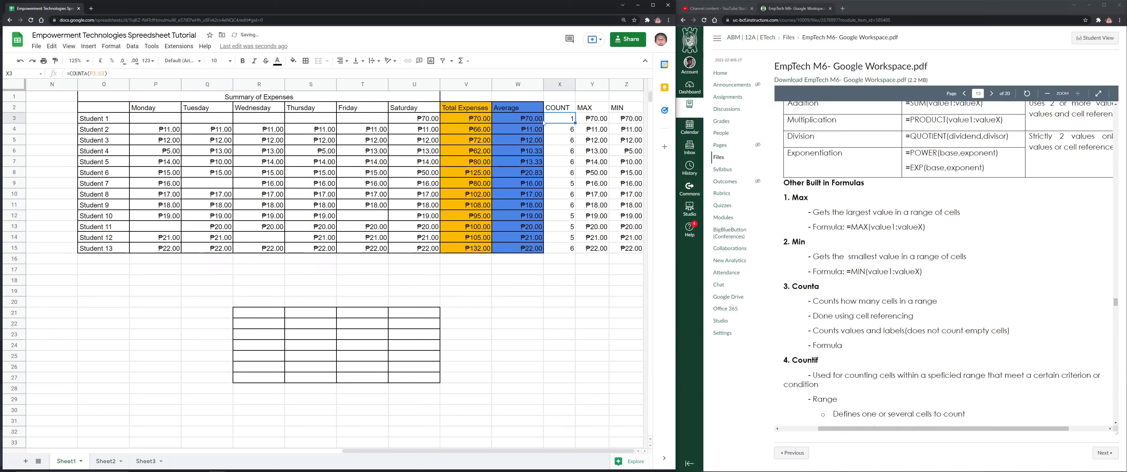
pyautogui.click(257, 120)
pyautogui.write('JAsdhklas')
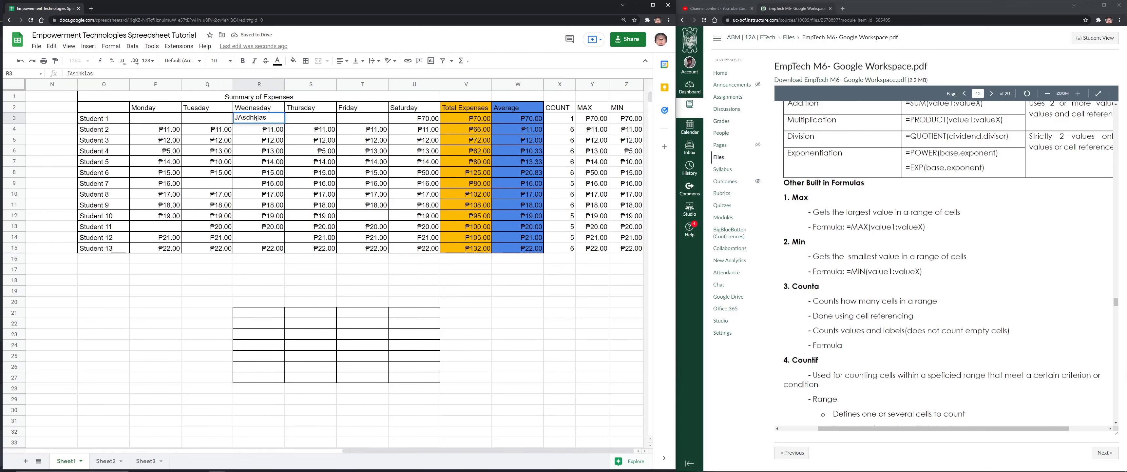
pyautogui.press('Tab')
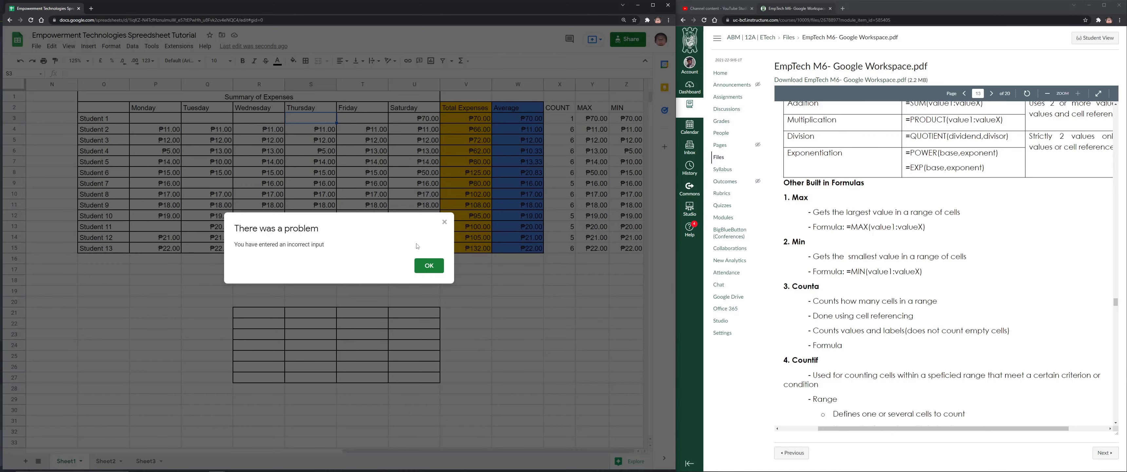
pyautogui.moveTo(336, 250)
pyautogui.mouseDown()
pyautogui.moveTo(189, 260)
pyautogui.moveTo(316, 252)
pyautogui.mouseUp()
pyautogui.click(429, 266)
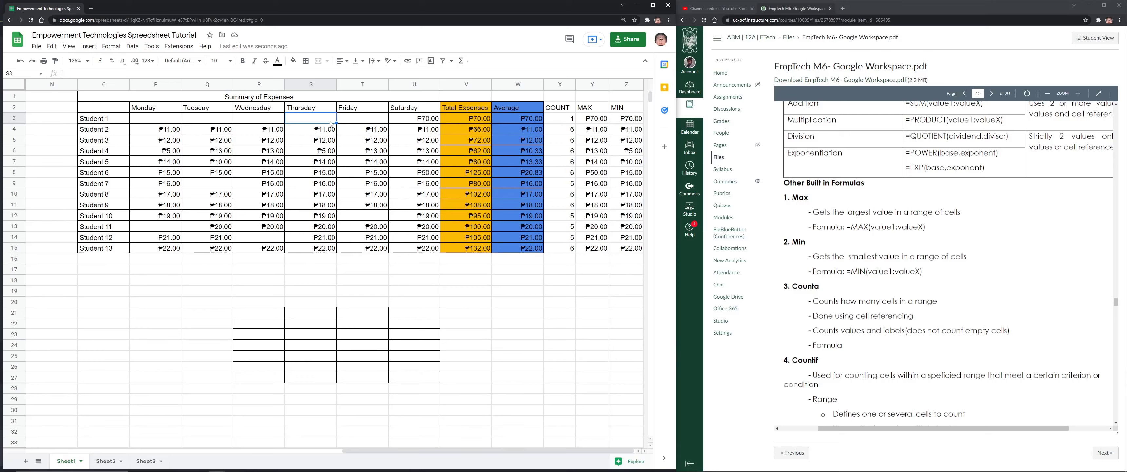
pyautogui.click(570, 120)
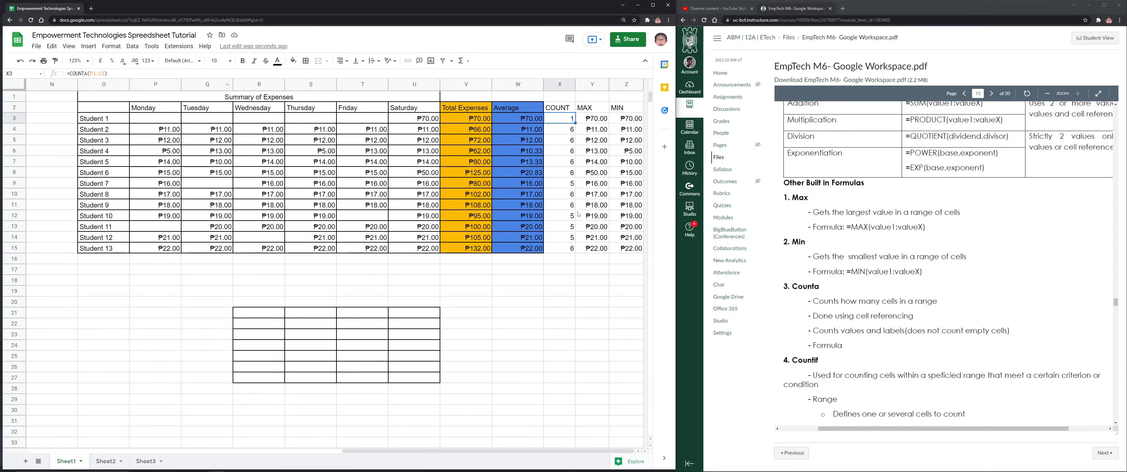
pyautogui.scroll(-1, 816, 203)
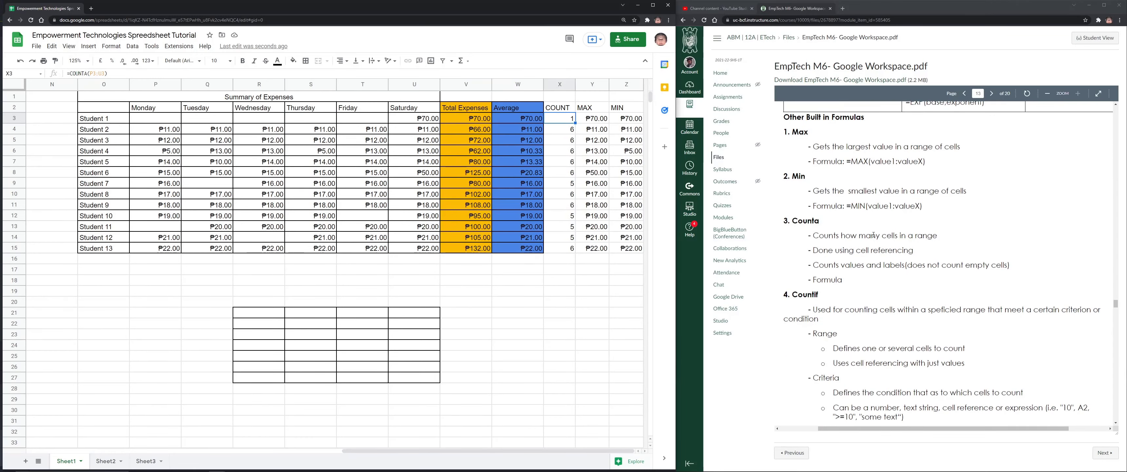
pyautogui.scroll(-3, 879, 236)
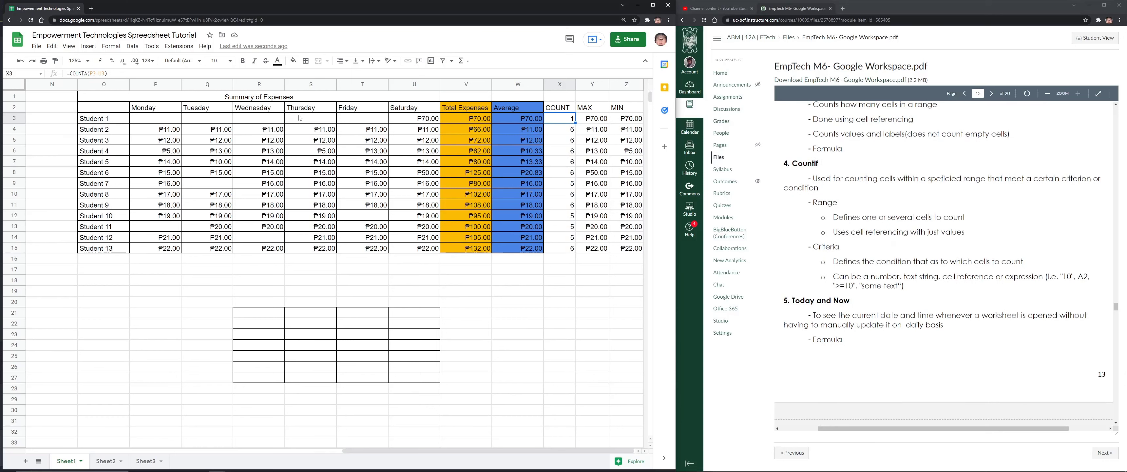
# Enter 0, 10, 12, 30 and 40 into P3:T3, then start typing =COUNTIF in X3
pyautogui.click(177, 121)
pyautogui.write('0')
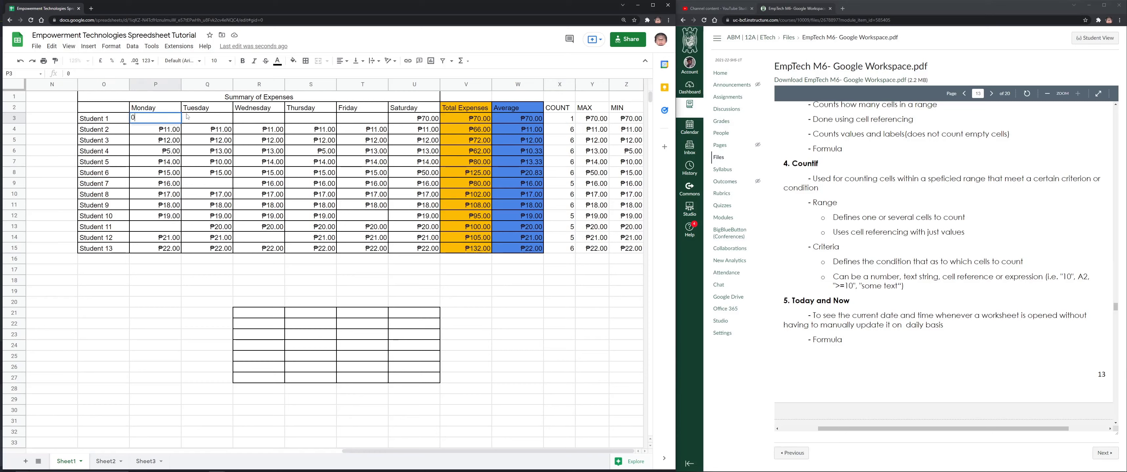
pyautogui.press('Tab')
pyautogui.write('10')
pyautogui.press('Tab')
pyautogui.write('12')
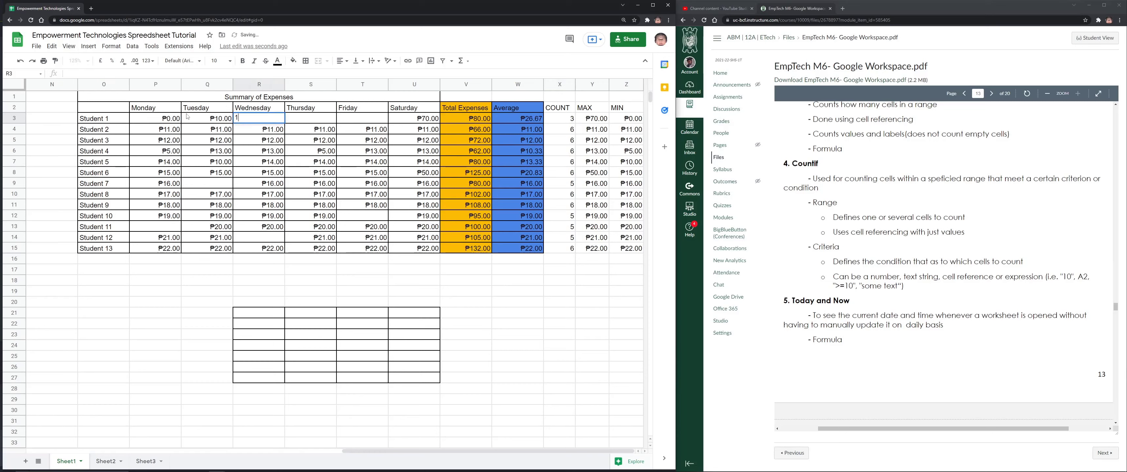
pyautogui.press('Tab')
pyautogui.write('30')
pyautogui.press('Tab')
pyautogui.write('40')
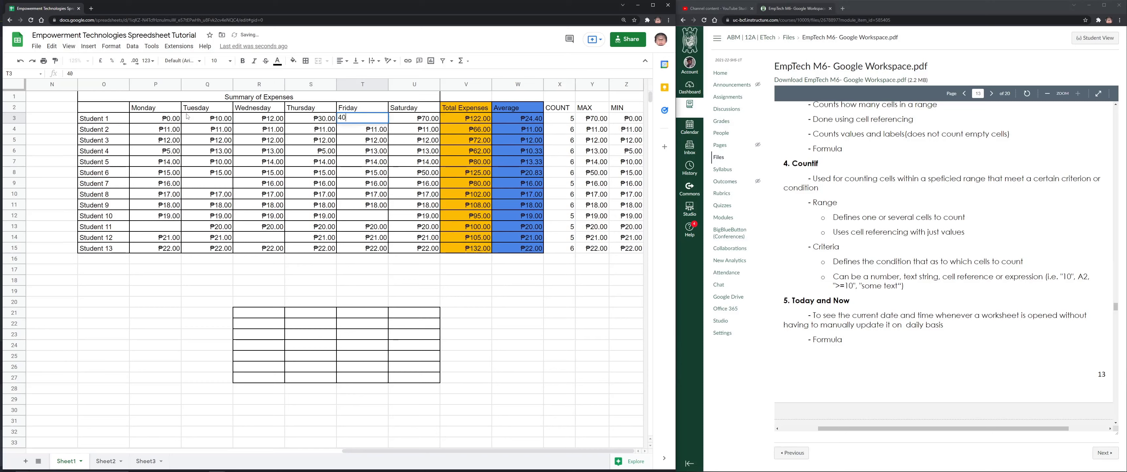
pyautogui.press('Tab')
pyautogui.click(563, 120)
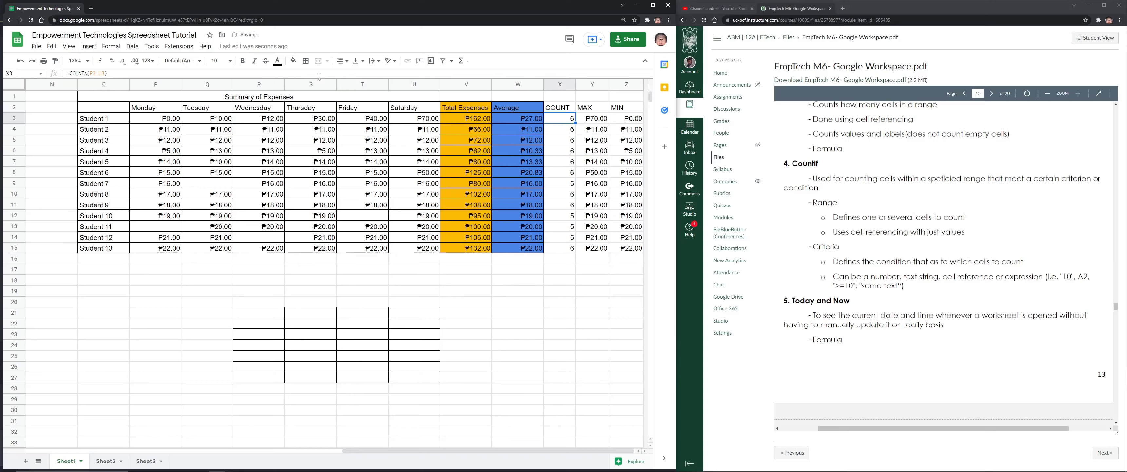
pyautogui.write('=COUNTIF')
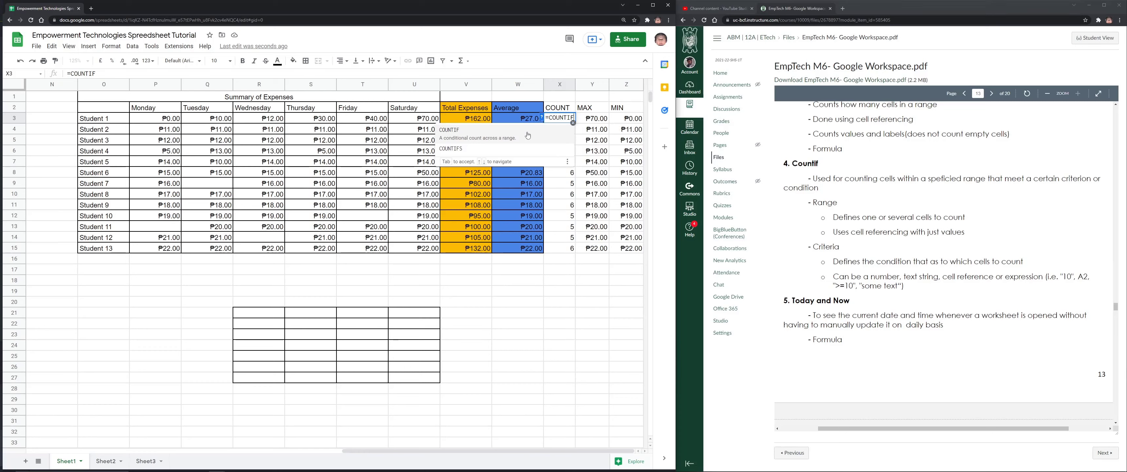
# Clear the garbled text and rebuild X3 as =COUNTIF(P3:U3, awaiting the criterion
pyautogui.click(528, 135)
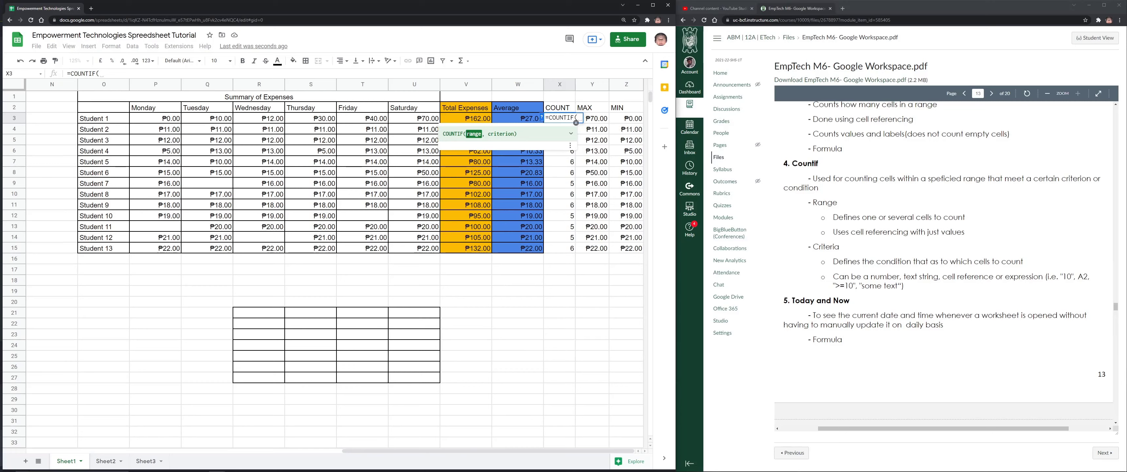
pyautogui.click(479, 134)
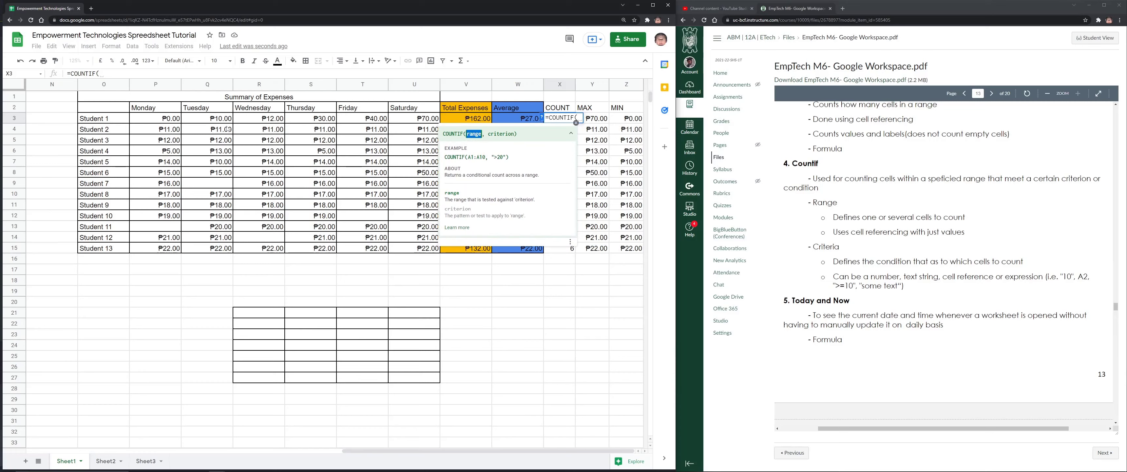
pyautogui.click(172, 121)
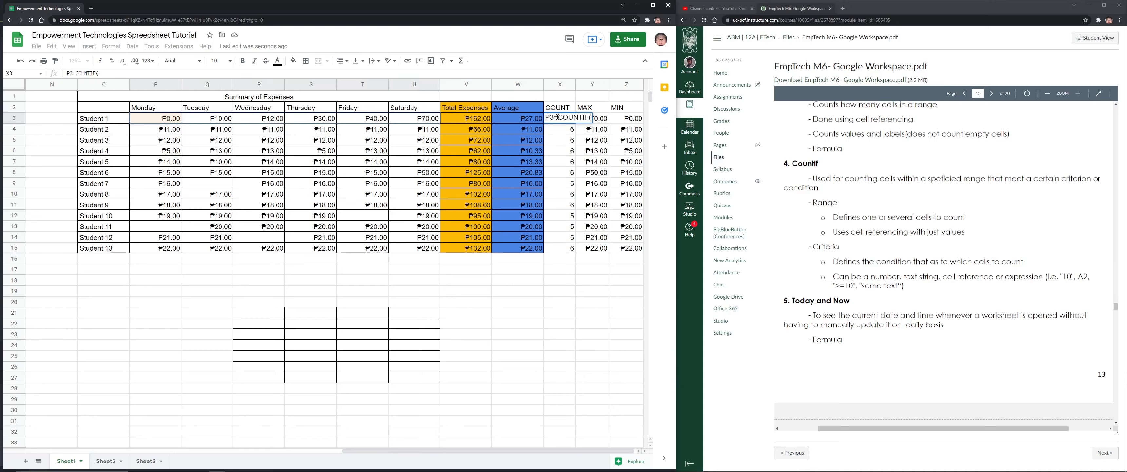
pyautogui.moveTo(546, 117); pyautogui.dragTo(589, 124)
pyautogui.press('BackSpace')
pyautogui.write('=COUNT')
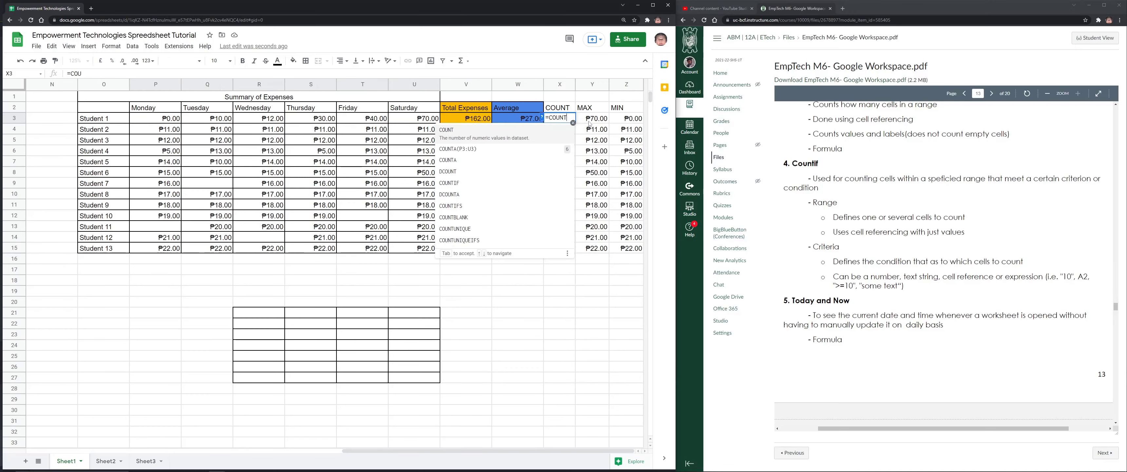
pyautogui.write('IF(')
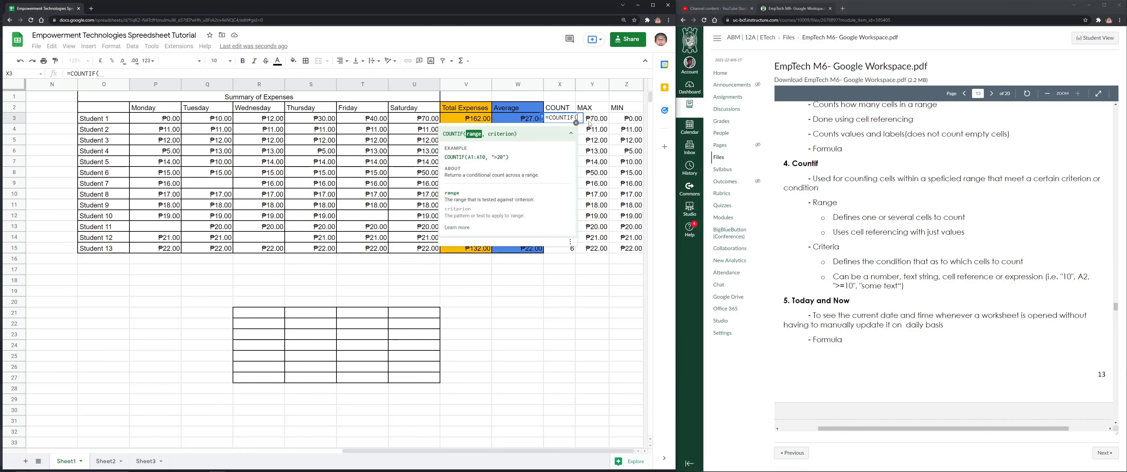
pyautogui.click(157, 119)
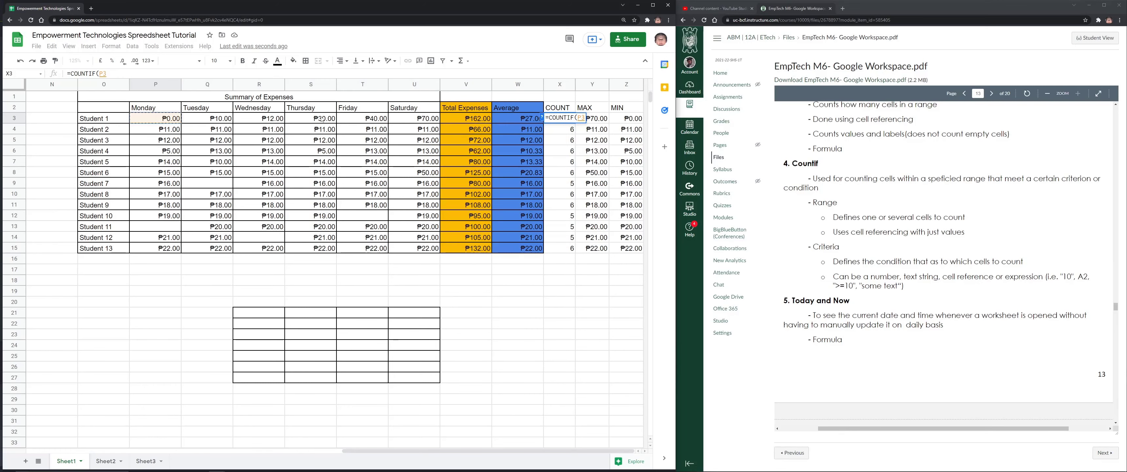
pyautogui.keyDown('shift'); pyautogui.click(411, 120); pyautogui.keyUp('shift')
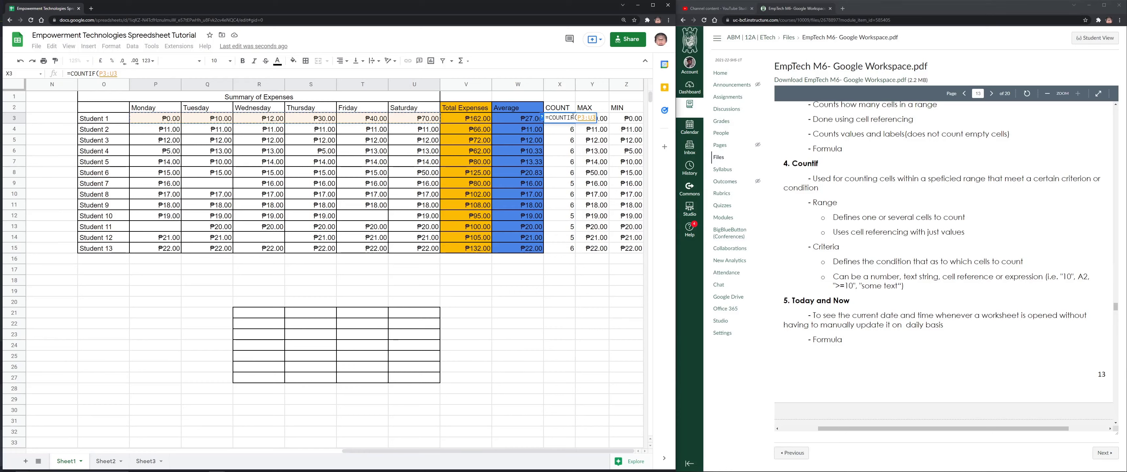
pyautogui.write(',"<20')
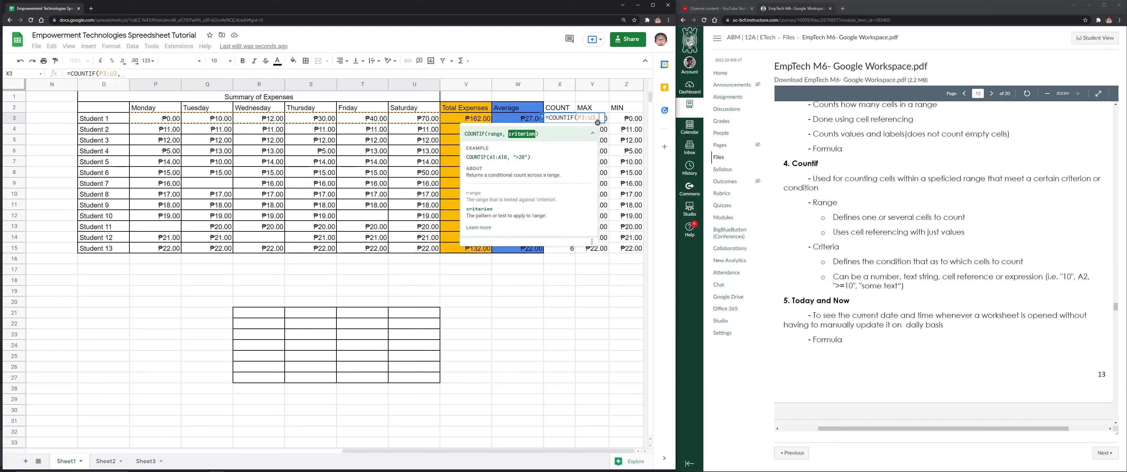
# Complete X3 as =COUNTIF(P3:U3,"<20") to count expenses under 20
pyautogui.write('""')
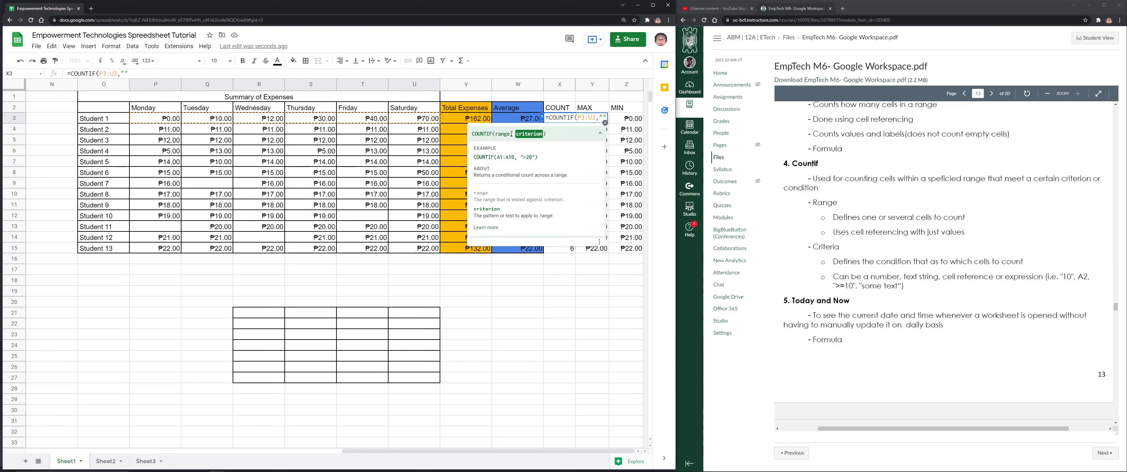
pyautogui.write('<')
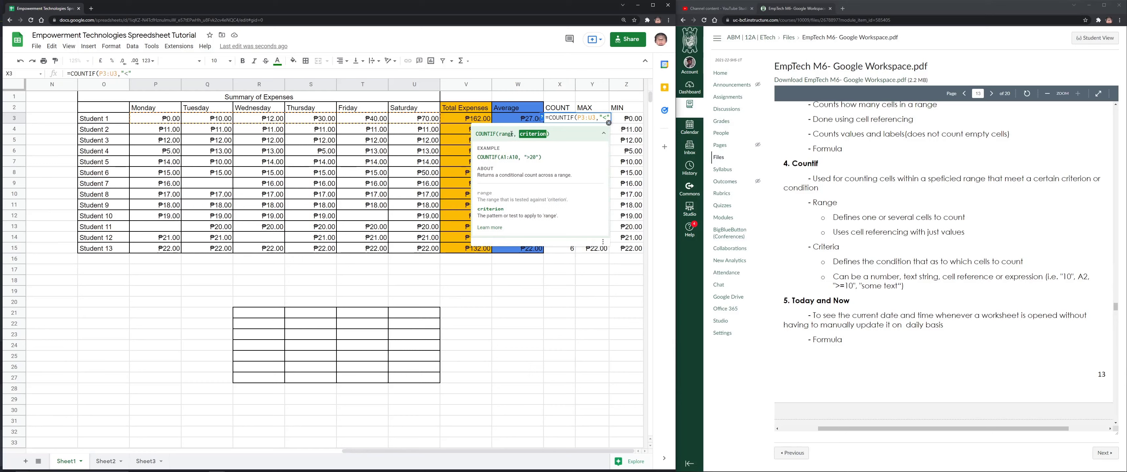
pyautogui.write('20')
pyautogui.press('Home')
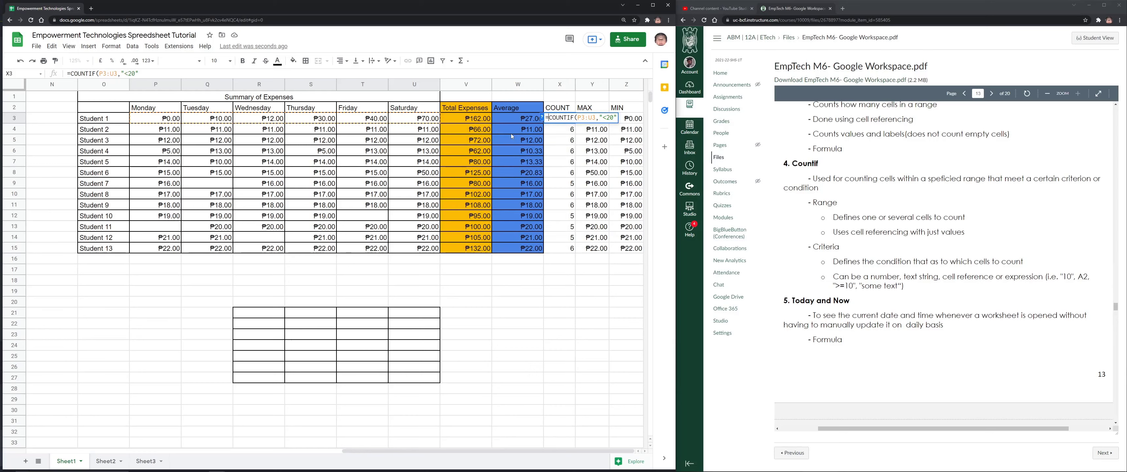
pyautogui.press('End')
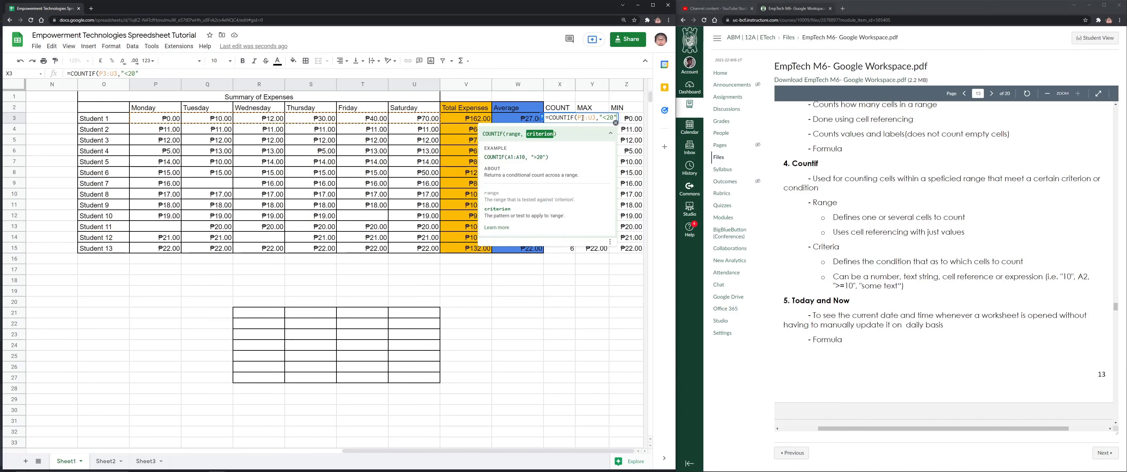
pyautogui.write(')')
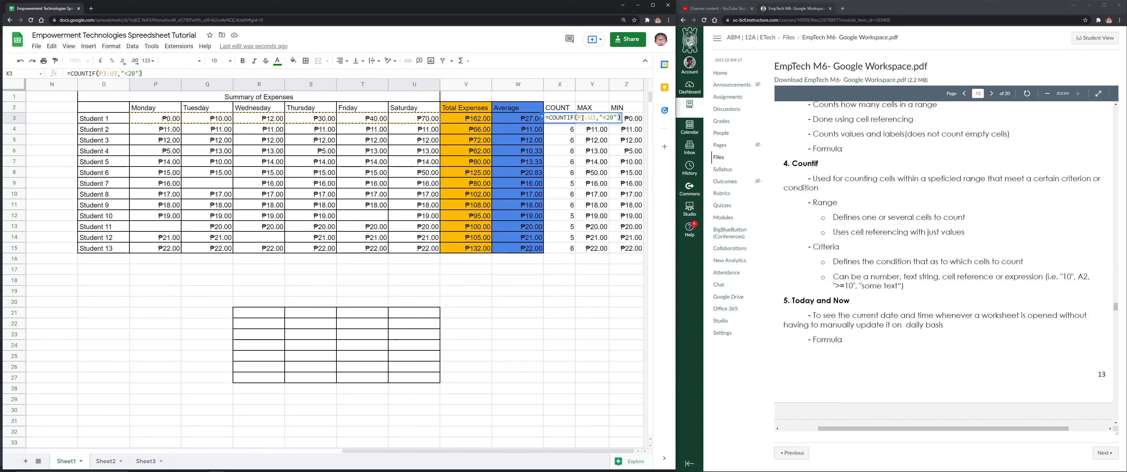
pyautogui.press('Return')
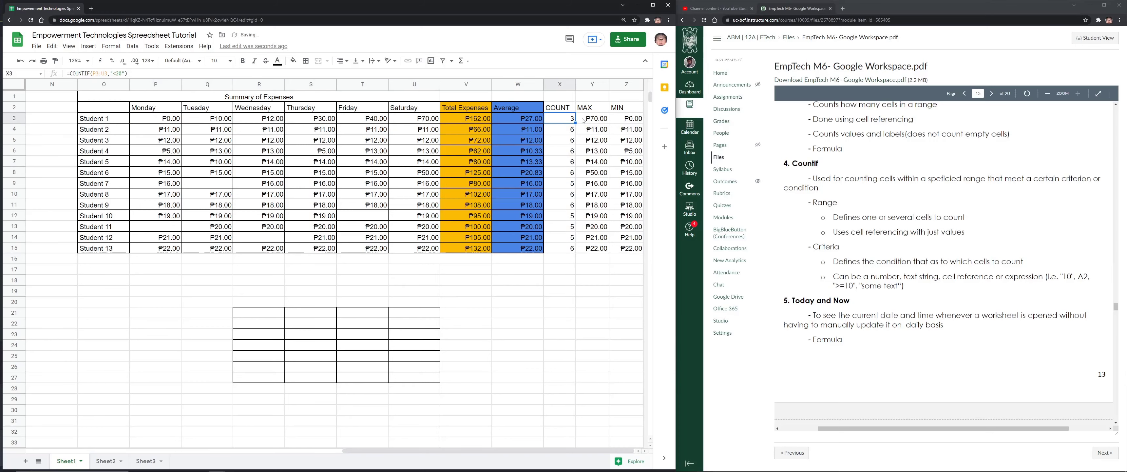
pyautogui.press('Up')
# Fill the COUNTIF formula down from X3 through X15
pyautogui.moveTo(133, 74); pyautogui.dragTo(37, 83)
pyautogui.click(159, 73)
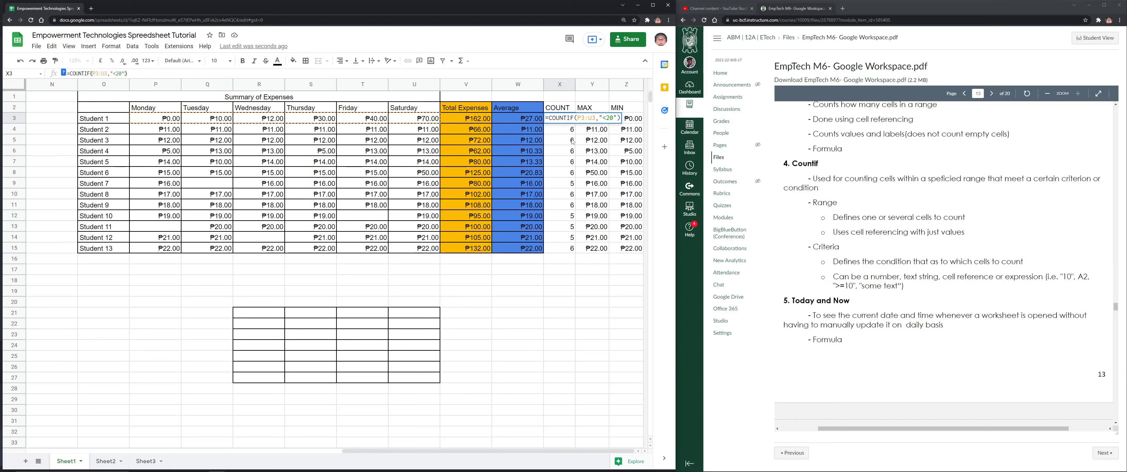
pyautogui.press('Return')
pyautogui.press('Up')
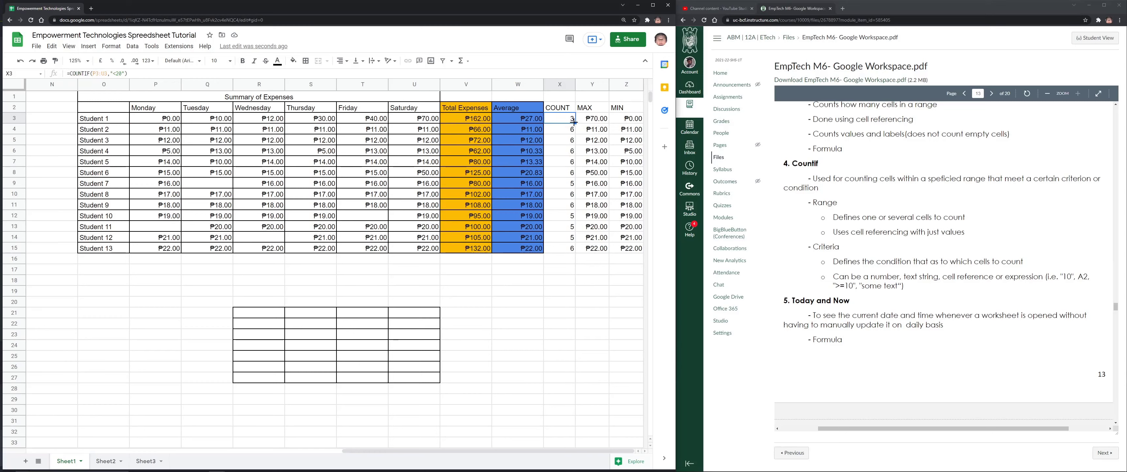
pyautogui.hotkey('ctrl', 'shift', 'Down')
pyautogui.hotkey('ctrl', 'd')
# Compare Student 1's Monday–Wednesday values with the COUNTIF result in X3
pyautogui.click(568, 123)
pyautogui.click(175, 120)
pyautogui.click(204, 121)
pyautogui.click(263, 121)
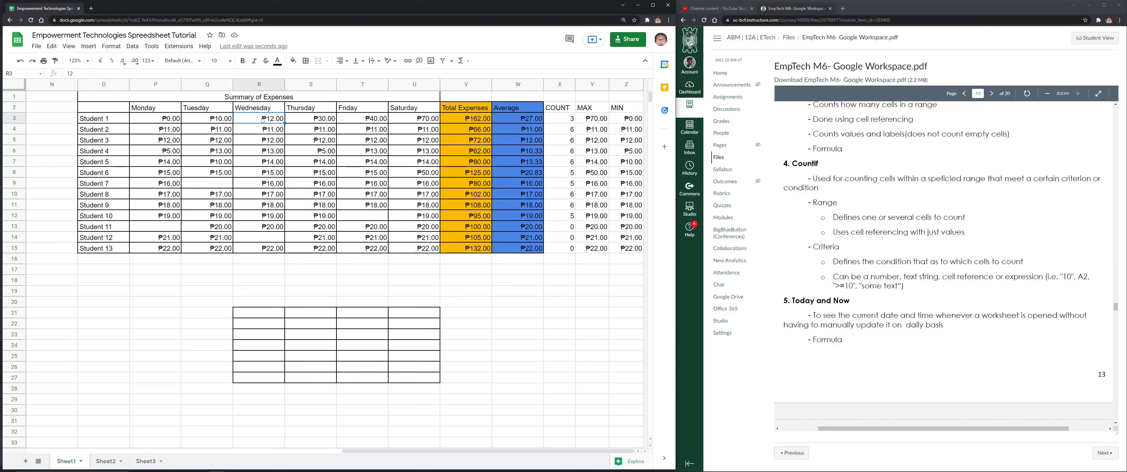
pyautogui.click(569, 121)
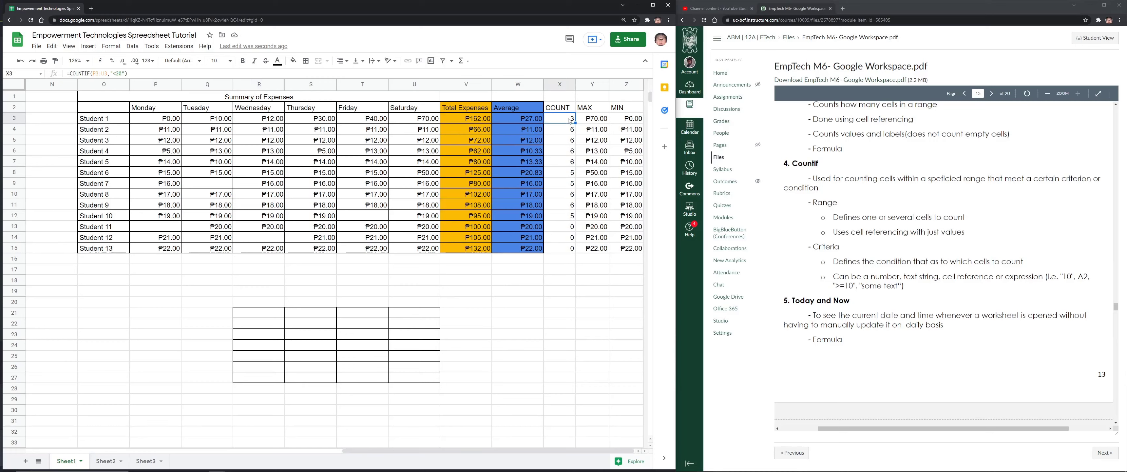
pyautogui.click(163, 117)
pyautogui.click(569, 120)
# Enter 1, 2, 3, 4, 5 and 50 as Student 2's Monday–Saturday expenses in P4:U4
pyautogui.click(172, 131)
pyautogui.write('1')
pyautogui.press('Tab')
pyautogui.write('2')
pyautogui.press('Tab')
pyautogui.write('3')
pyautogui.press('Tab')
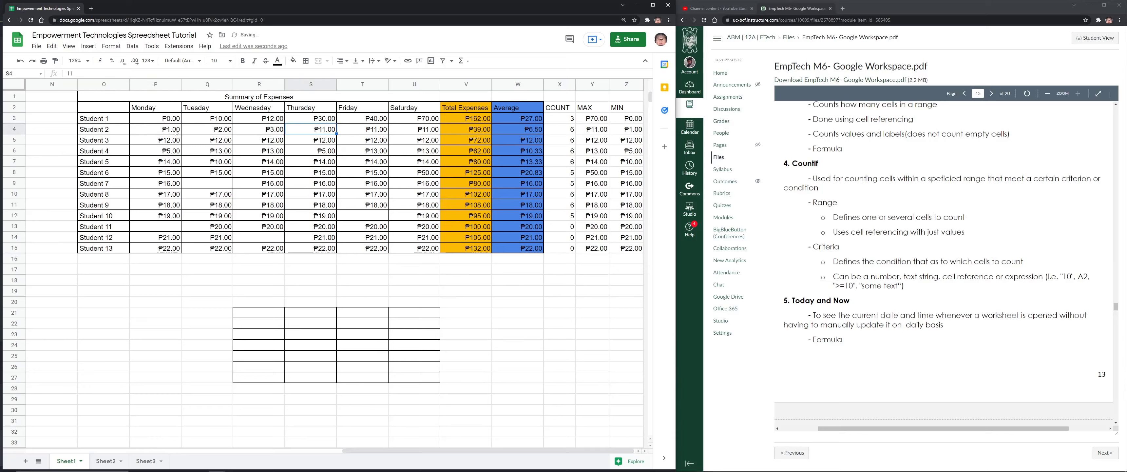
pyautogui.write('4')
pyautogui.press('Tab')
pyautogui.write('5')
pyautogui.press('Tab')
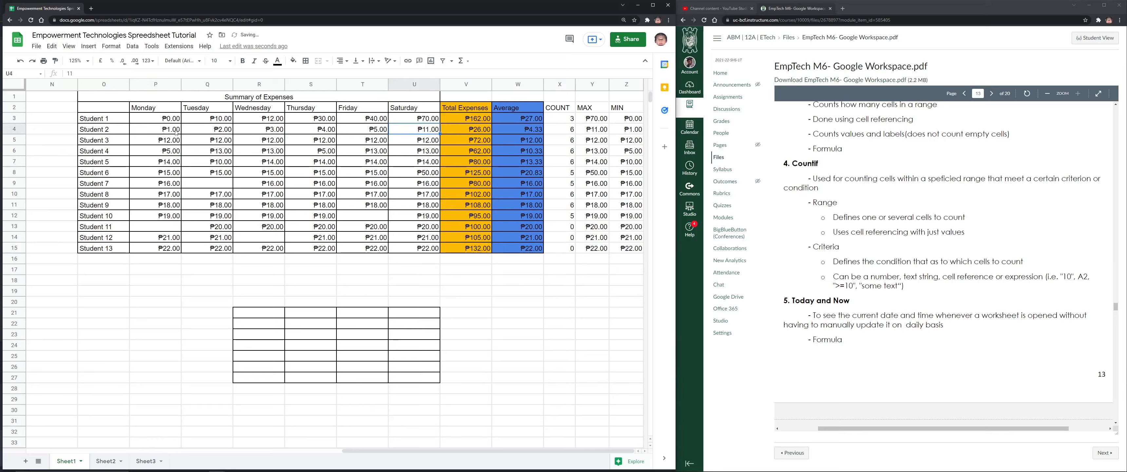
pyautogui.write('50')
pyautogui.press('Return')
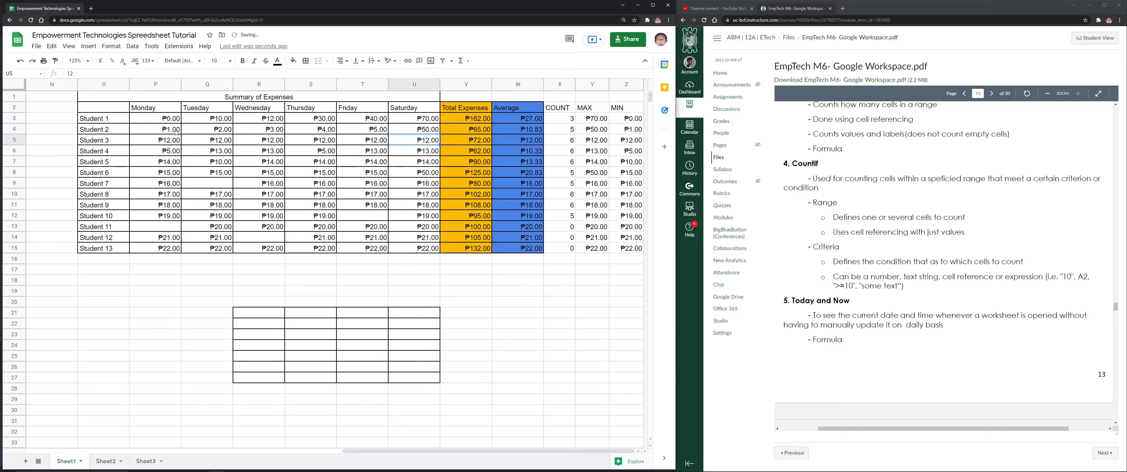
# Check Student 2's updated count and select the Monday–Friday values
pyautogui.click(569, 130)
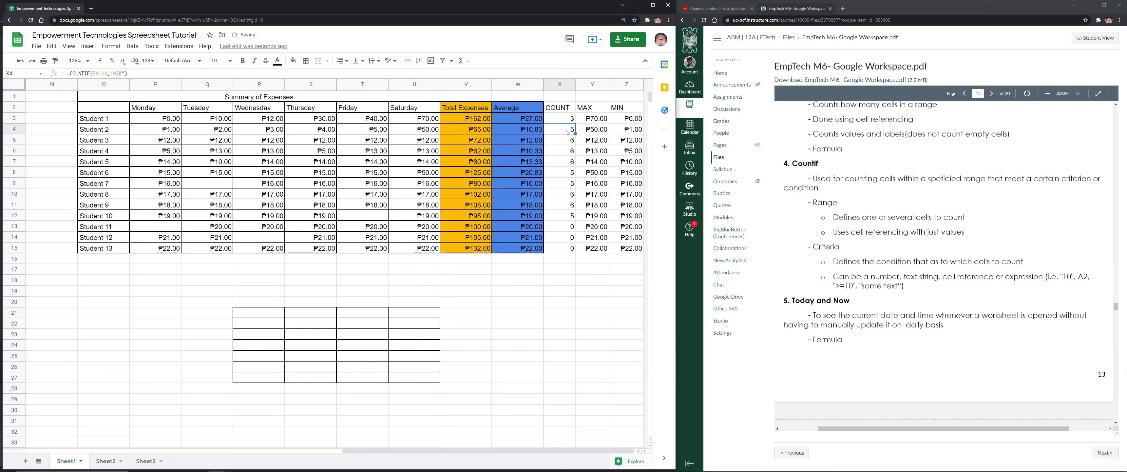
pyautogui.click(174, 129)
pyautogui.moveTo(174, 130); pyautogui.dragTo(354, 131)
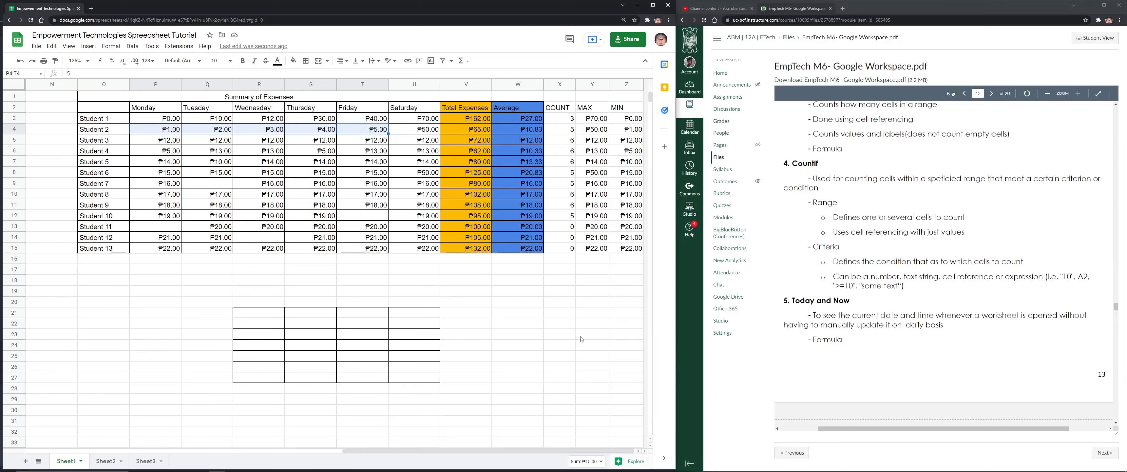
# Enter =TODAY() in W20 to show the current date
pyautogui.click(517, 312)
pyautogui.scroll(-4, 890, 286)
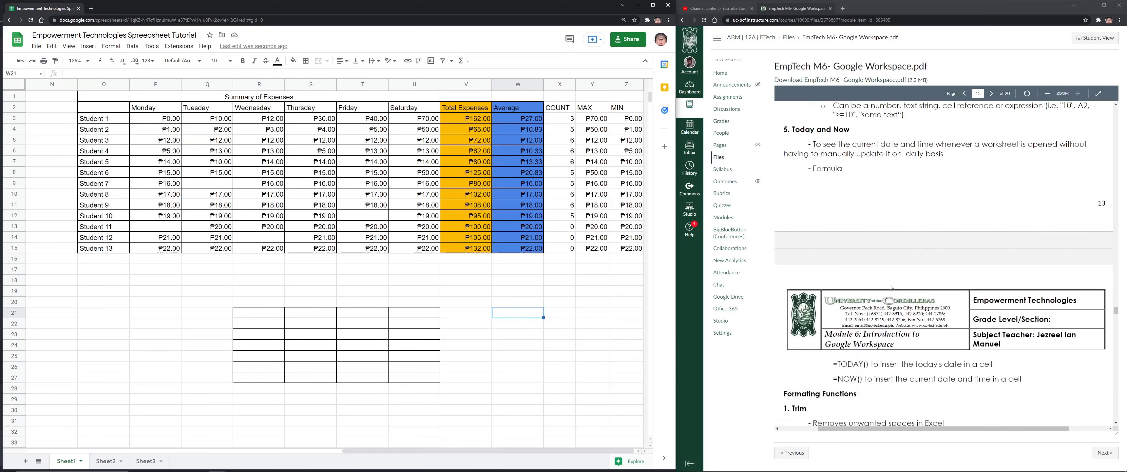
pyautogui.scroll(2, 891, 287)
pyautogui.scroll(-4, 886, 267)
pyautogui.scroll(4, 874, 221)
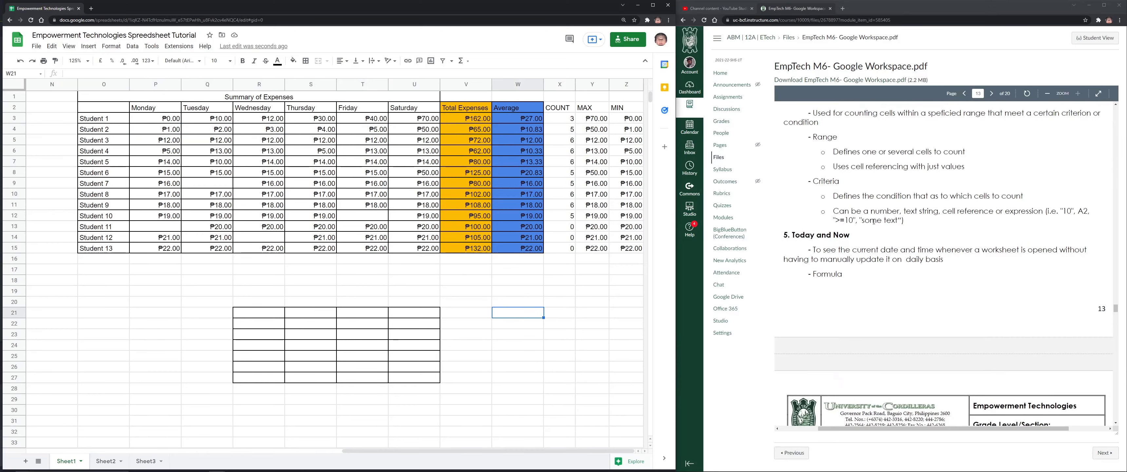
pyautogui.scroll(-5, 873, 222)
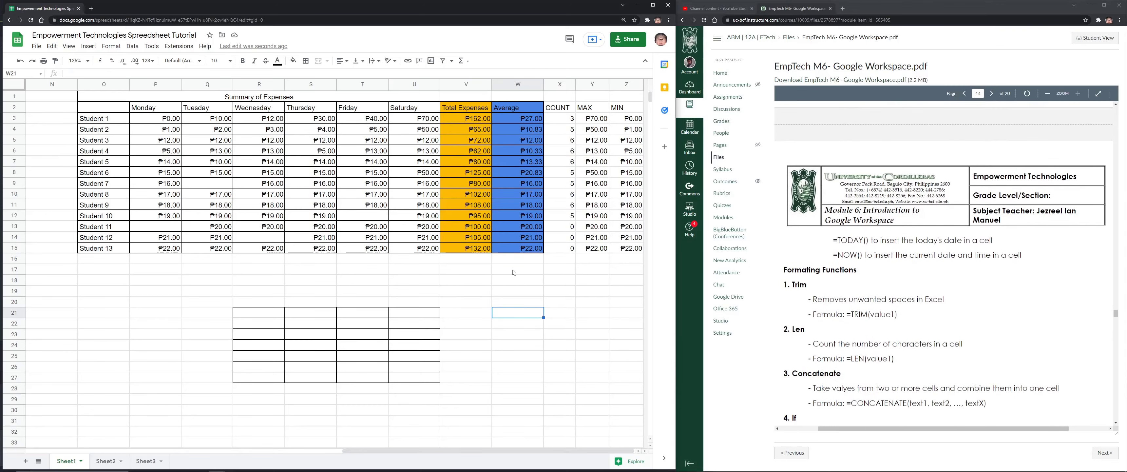
pyautogui.click(516, 301)
pyautogui.write('=TODAY')
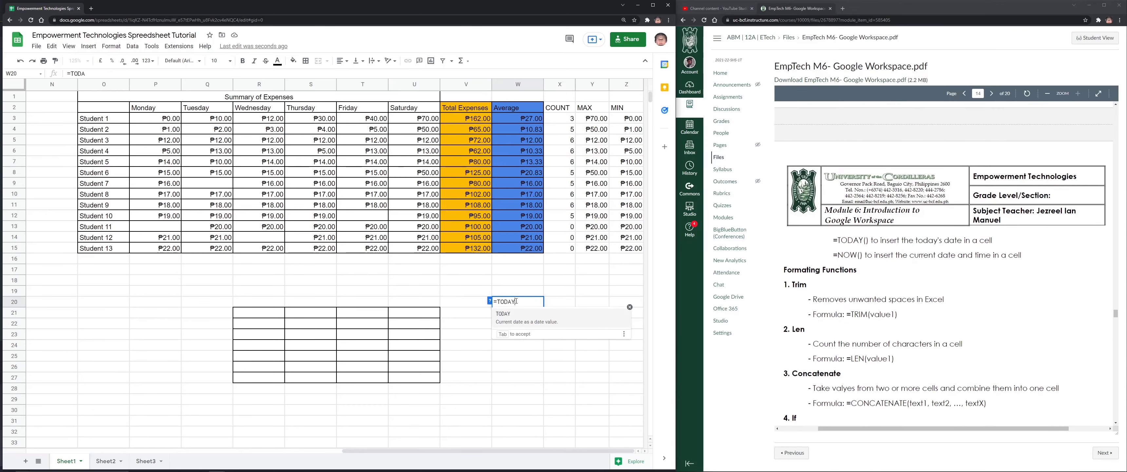
pyautogui.write('(')
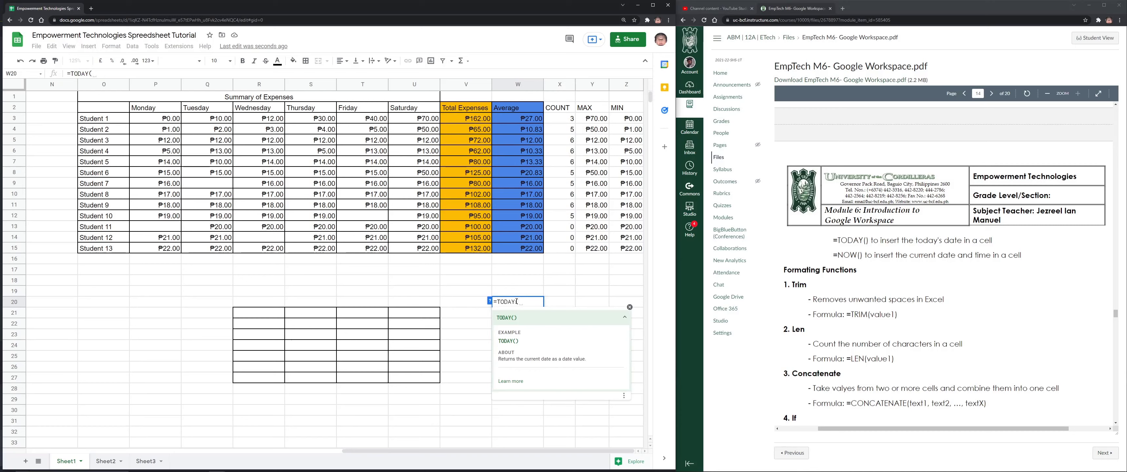
pyautogui.press('Return')
pyautogui.press('Up')
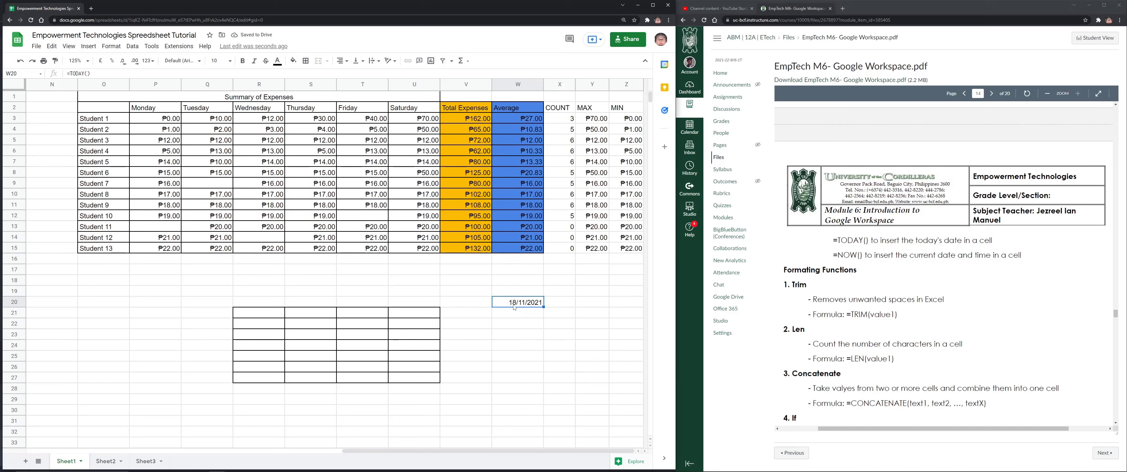
# Apply the Date format to W20 and preview a day-month-year custom format without applying it
pyautogui.click(147, 60)
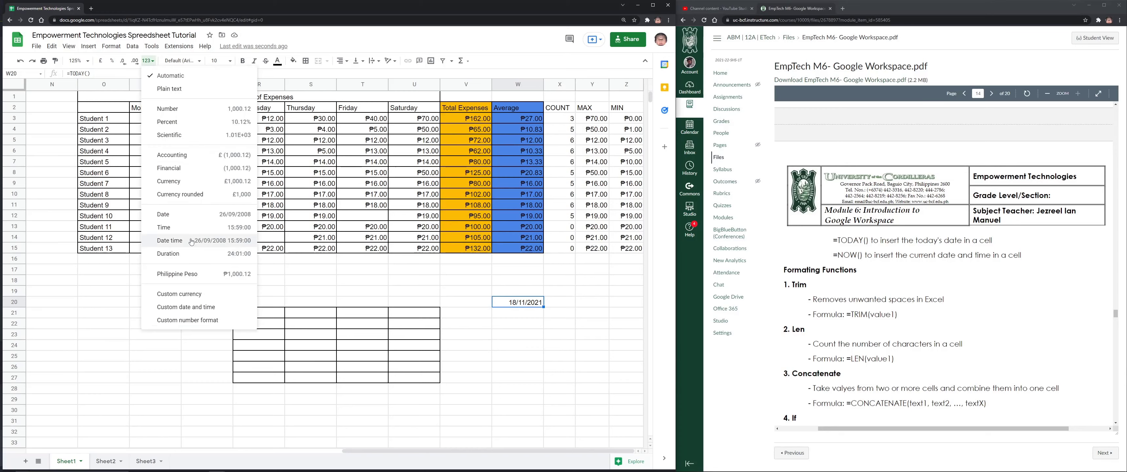
pyautogui.click(177, 218)
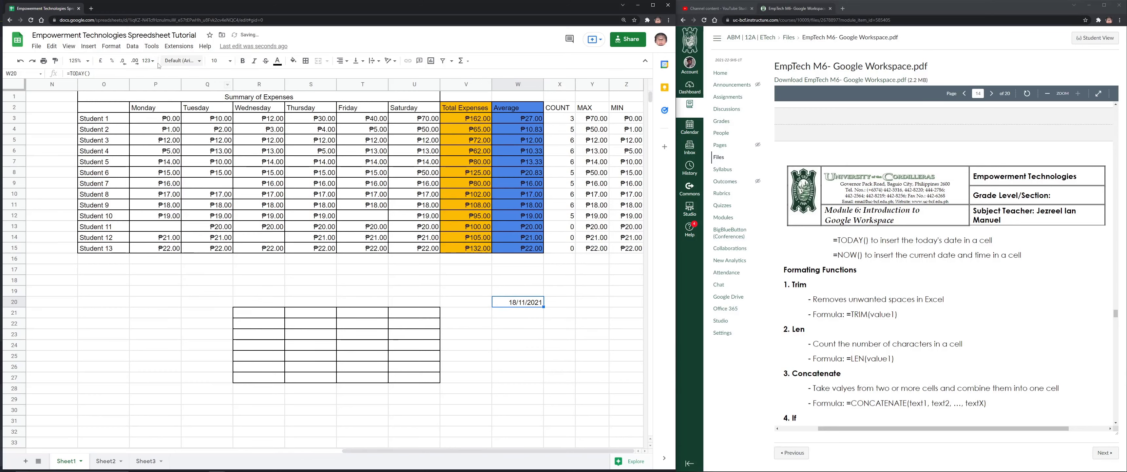
pyautogui.click(148, 60)
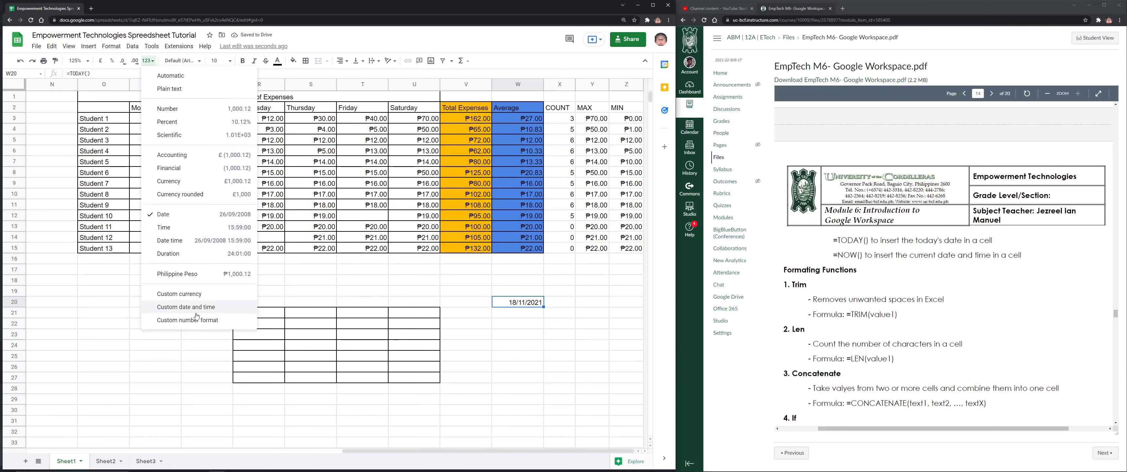
pyautogui.click(205, 308)
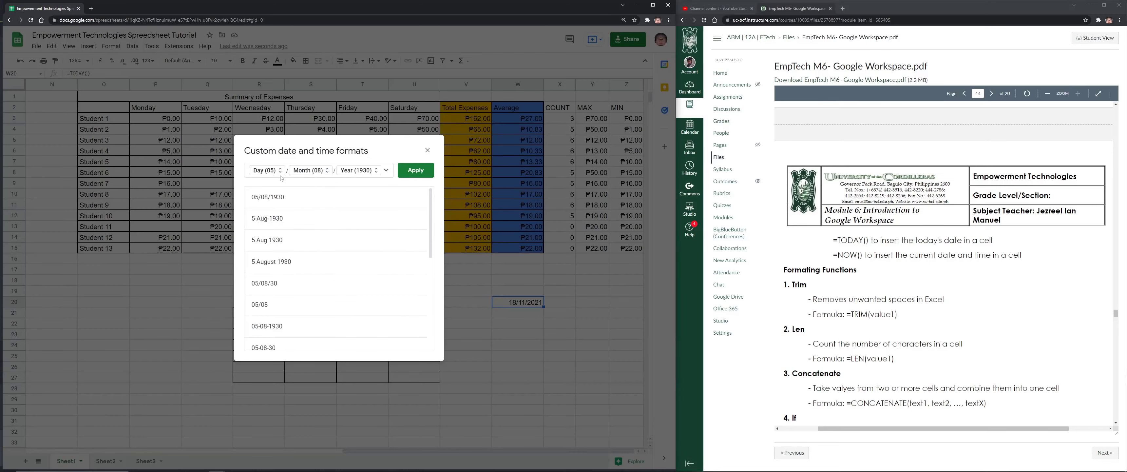
pyautogui.click(278, 243)
pyautogui.scroll(-10, 307, 271)
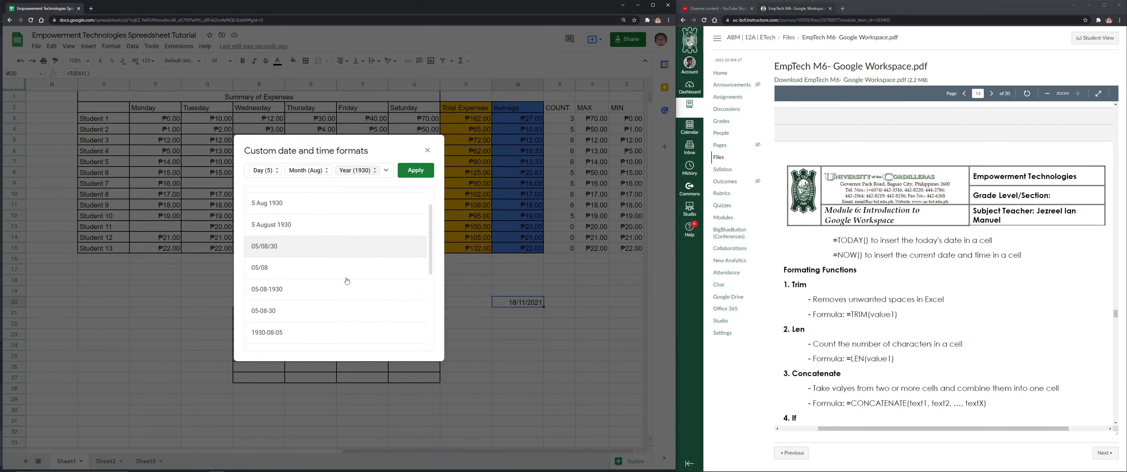
pyautogui.click(427, 150)
# Enter =NOW() in W22, widen column W to read the timestamp, then narrow it again
pyautogui.click(533, 319)
pyautogui.write('=now()')
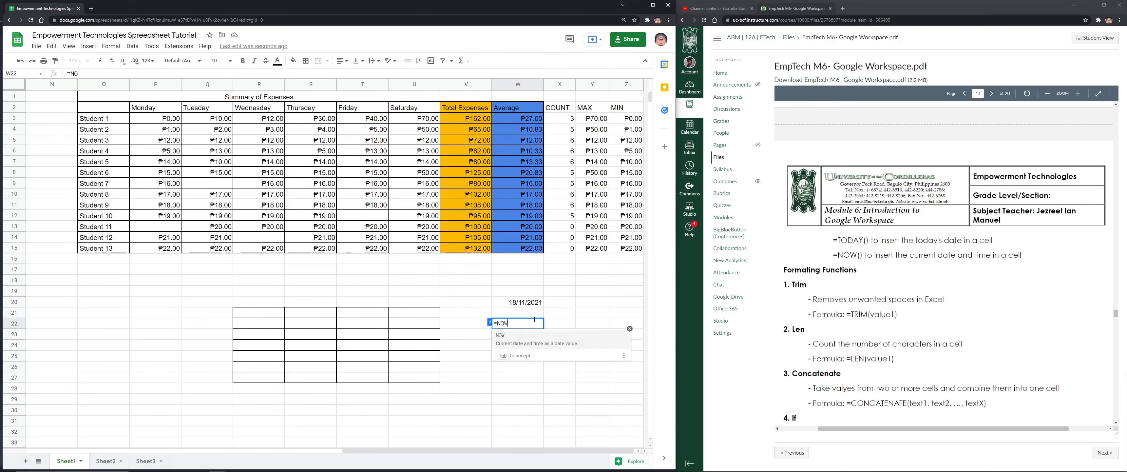
pyautogui.press('Return')
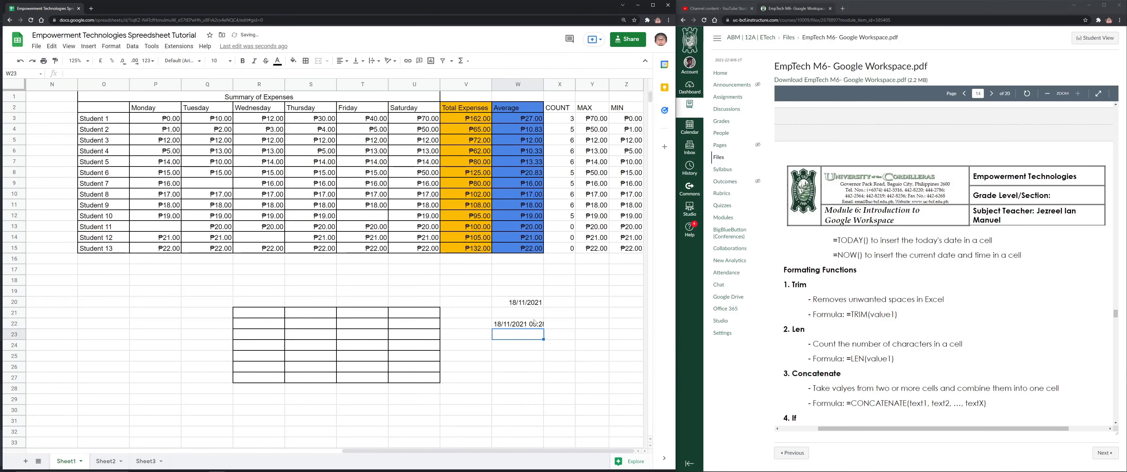
pyautogui.moveTo(544, 85); pyautogui.dragTo(604, 84)
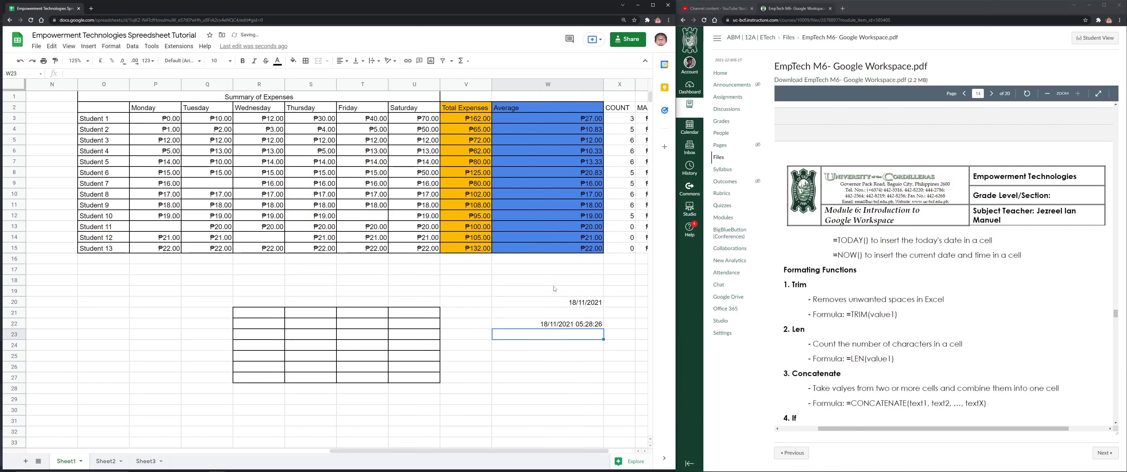
pyautogui.click(574, 326)
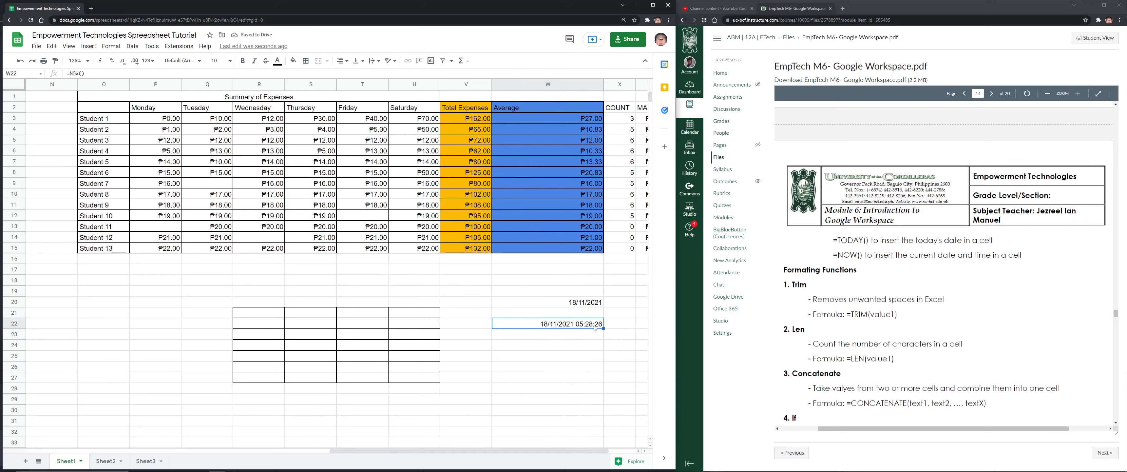
pyautogui.moveTo(604, 85); pyautogui.dragTo(538, 87)
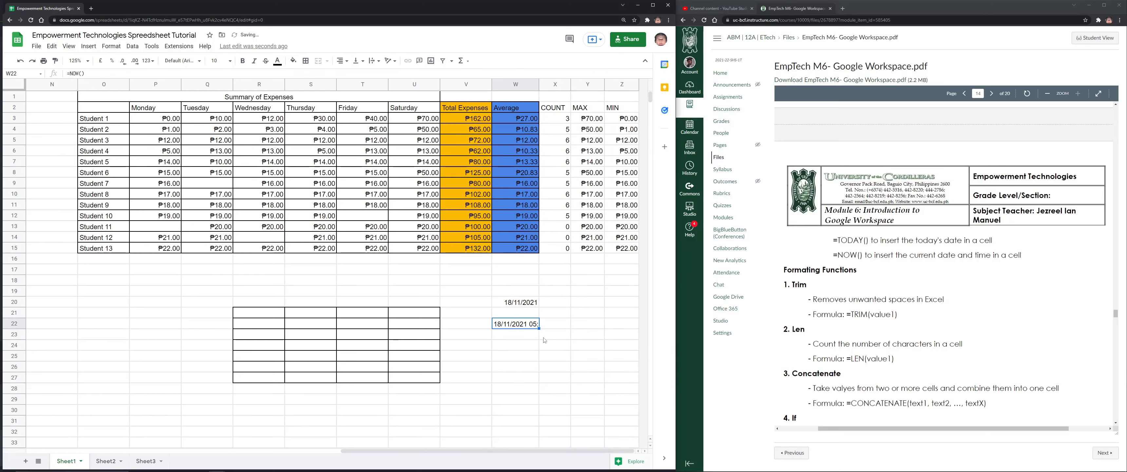
pyautogui.moveTo(259, 290); pyautogui.dragTo(499, 376)
pyautogui.scroll(-1, 499, 376)
pyautogui.scroll(-18, 498, 376)
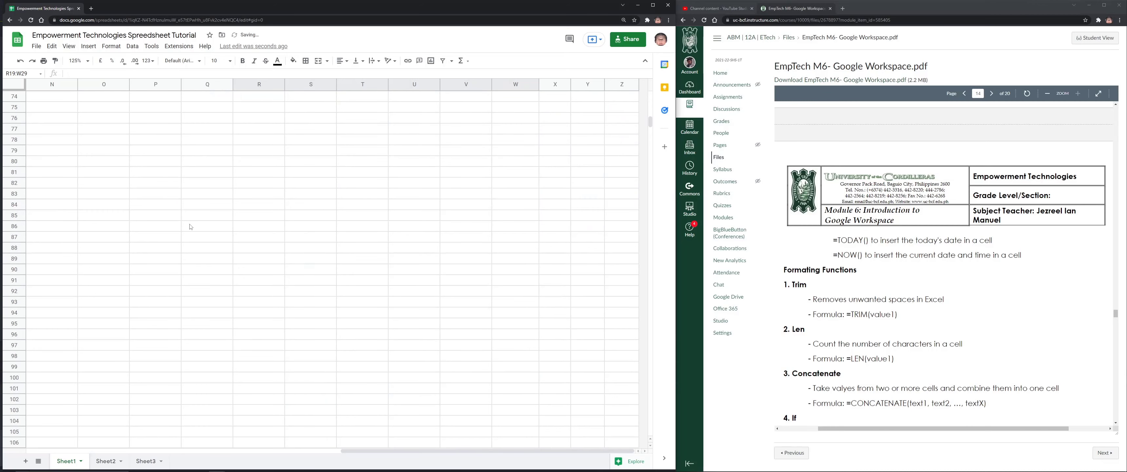
# Type the sample phrase 'The Qu I Ck BroWn Fo X' into P80
pyautogui.click(169, 208)
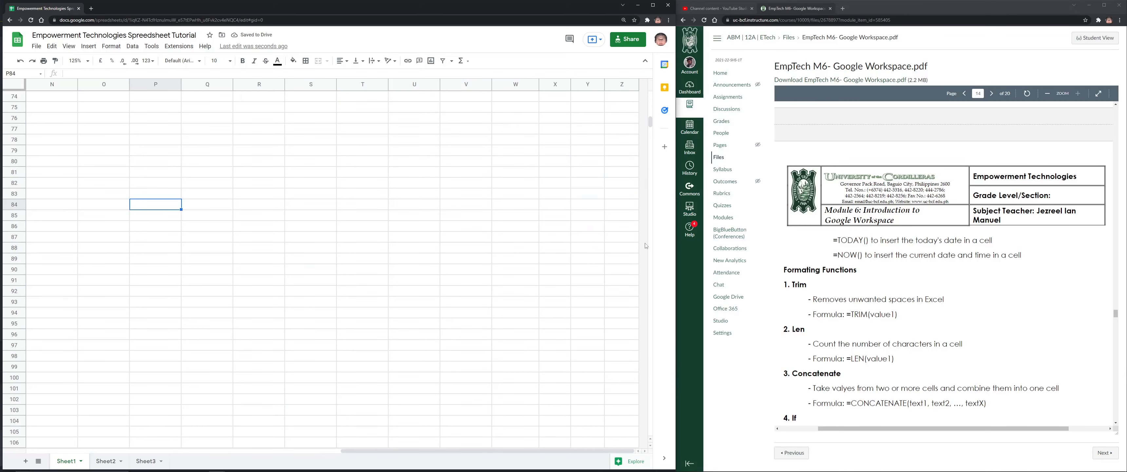
pyautogui.scroll(-2, 817, 230)
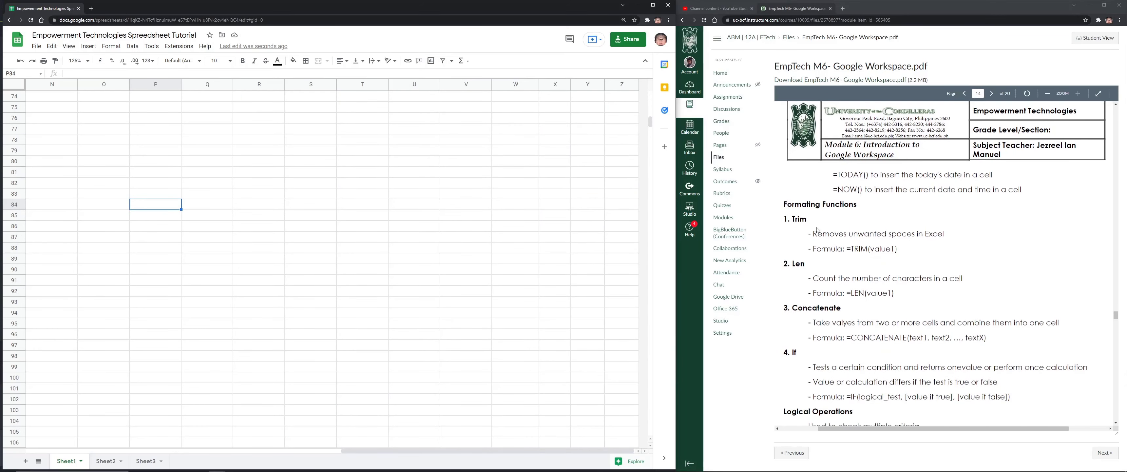
pyautogui.scroll(-4, 817, 230)
pyautogui.scroll(2, 837, 214)
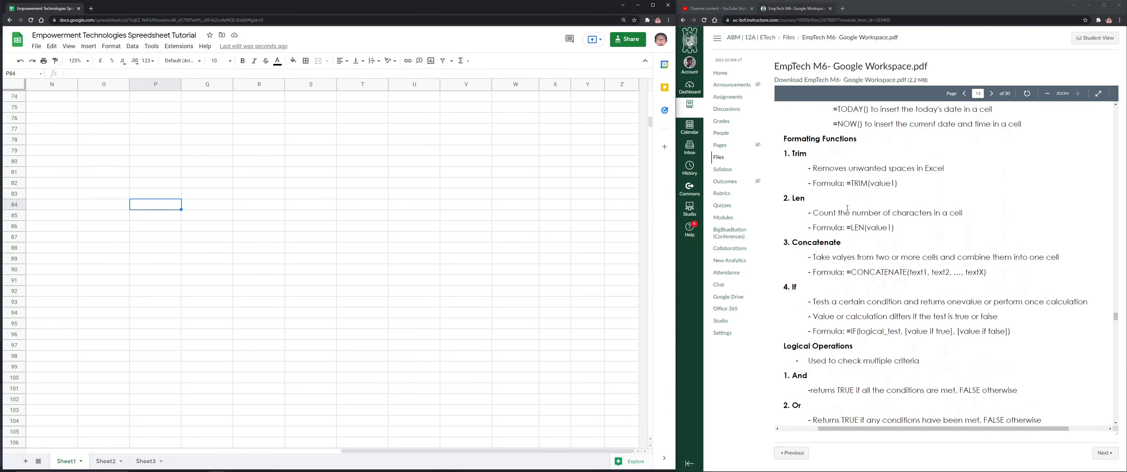
pyautogui.scroll(-3, 845, 215)
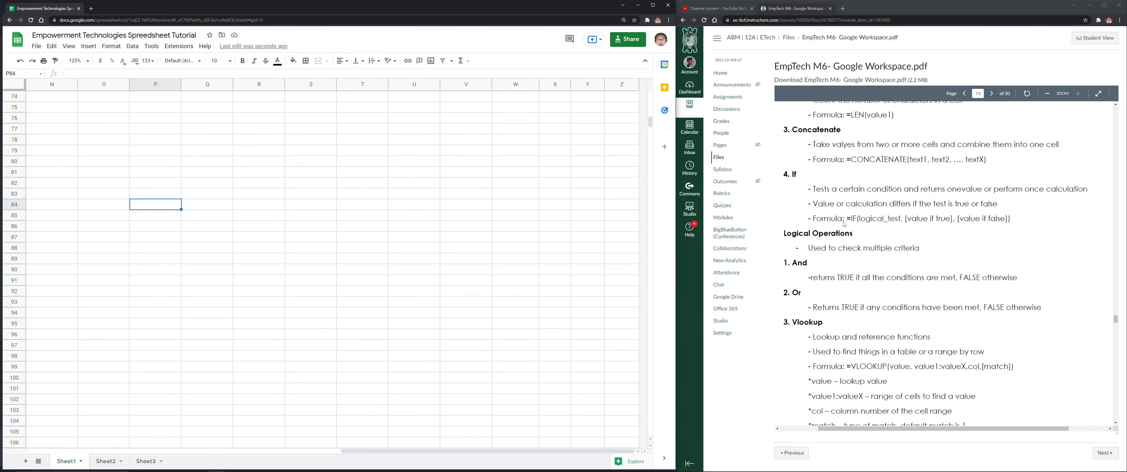
pyautogui.scroll(4, 844, 223)
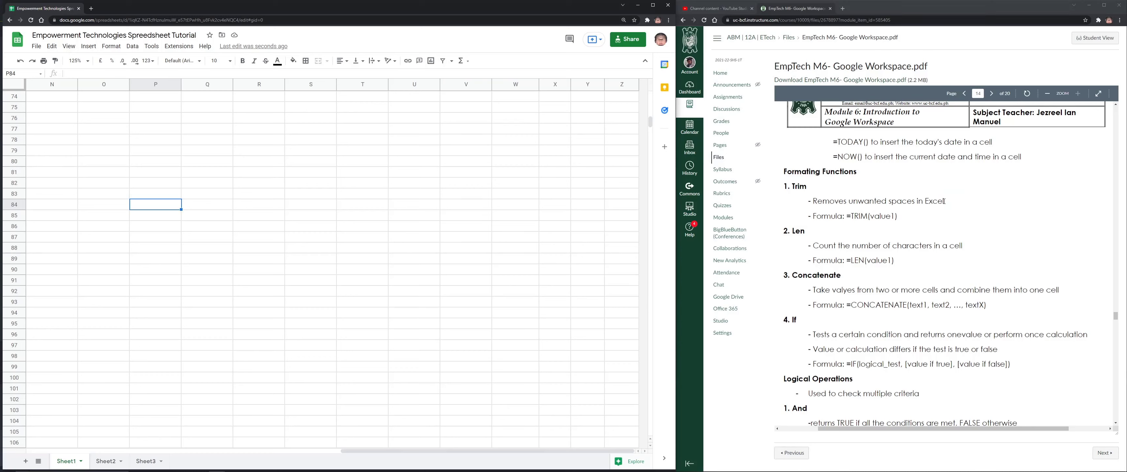
pyautogui.click(173, 171)
pyautogui.click(173, 158)
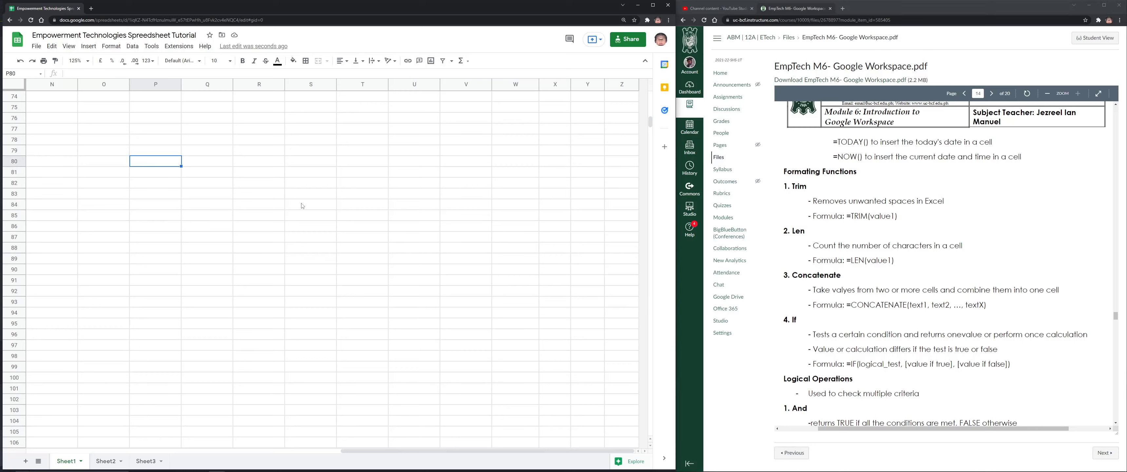
pyautogui.write('The')
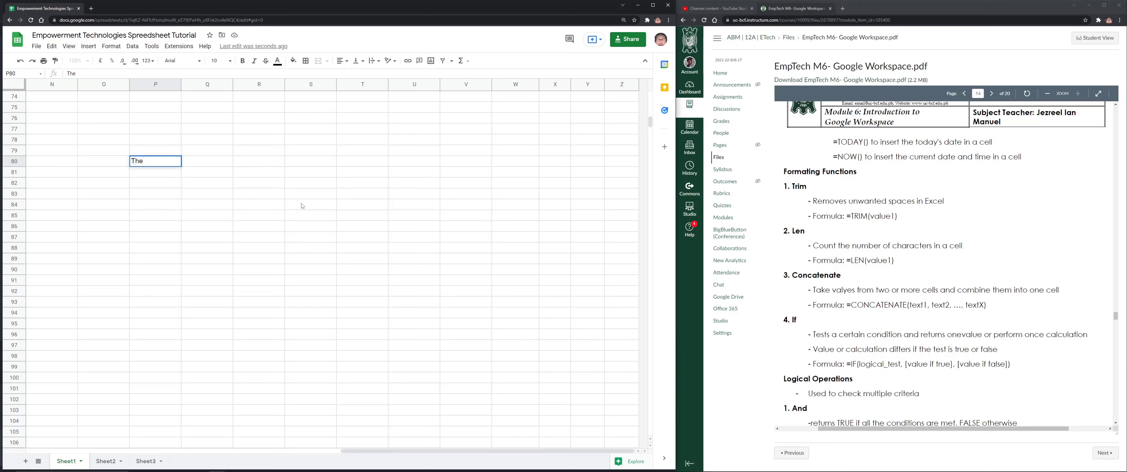
pyautogui.hotkey('ctrl', 'a')
pyautogui.press('BackSpace')
pyautogui.write('The QY')
pyautogui.press('BackSpace')
pyautogui.write('u I Ck BroWn Fo X')
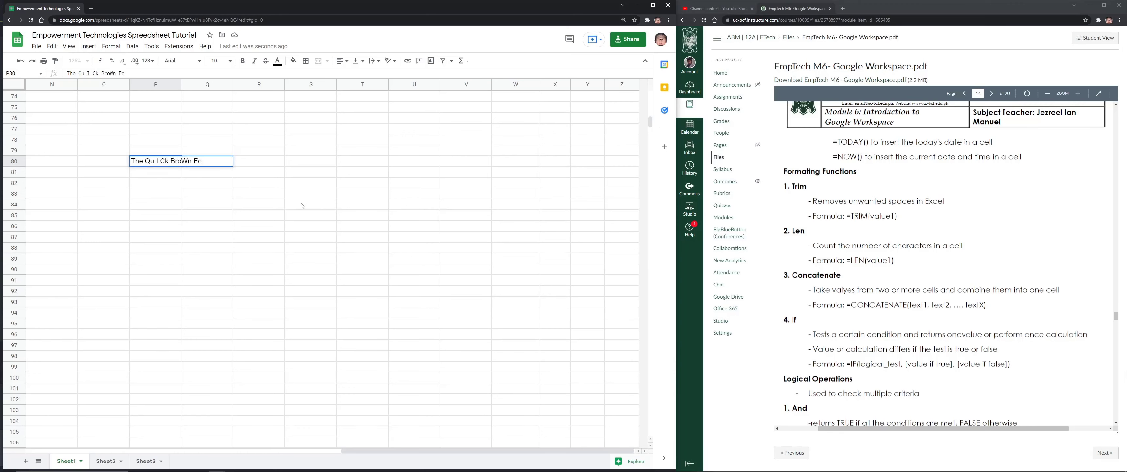
pyautogui.press('Return')
pyautogui.press('Return')
pyautogui.press('Return')
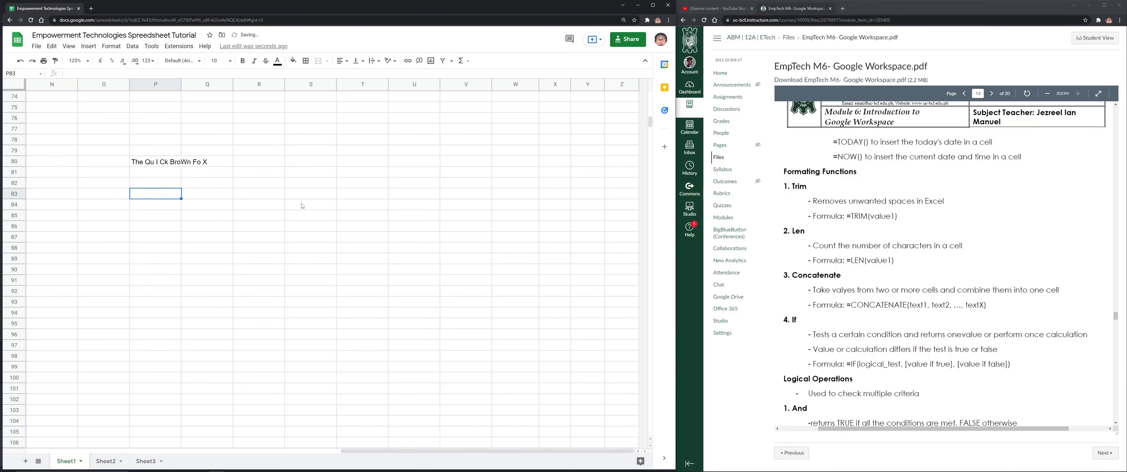
# Enter =TRIM(P80) in P83, then clear the phrase from P80
pyautogui.write('=TRIM(')
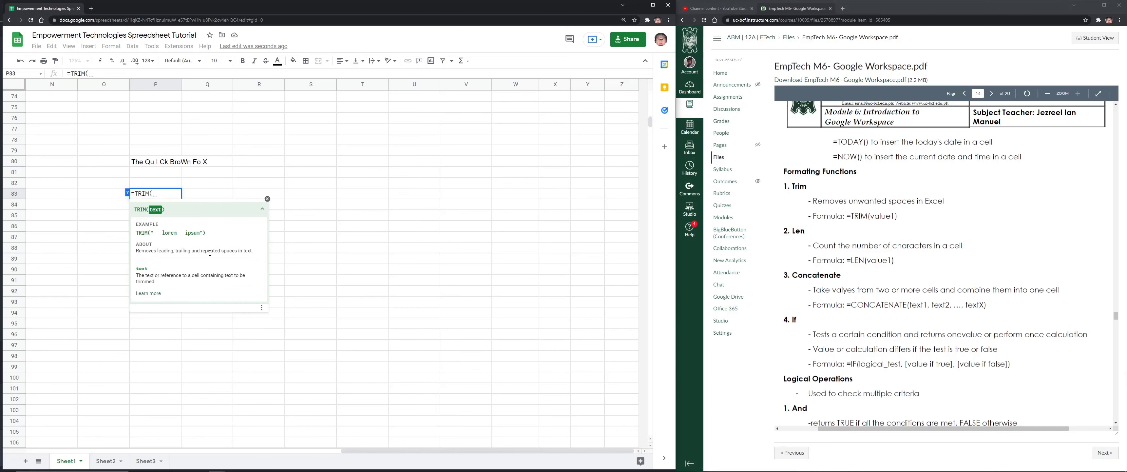
pyautogui.click(143, 166)
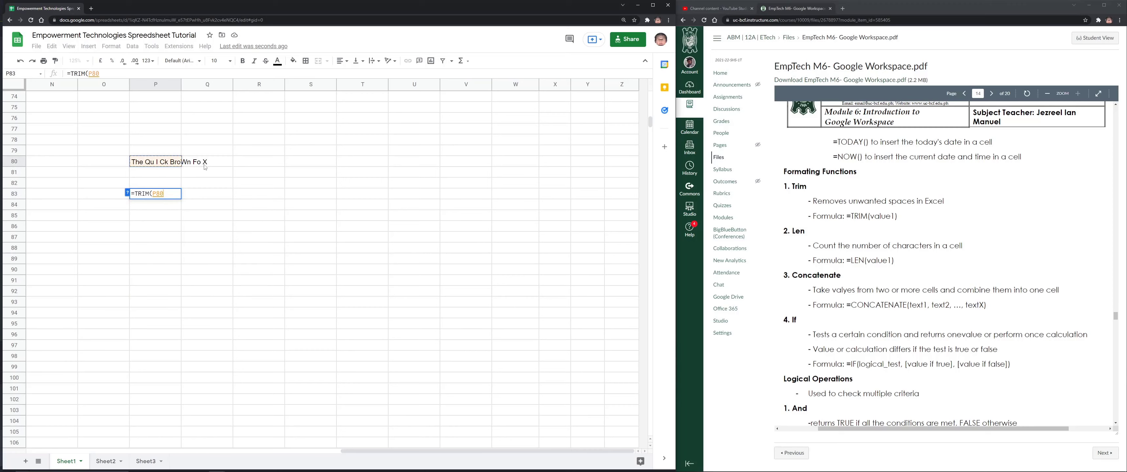
pyautogui.press('Return')
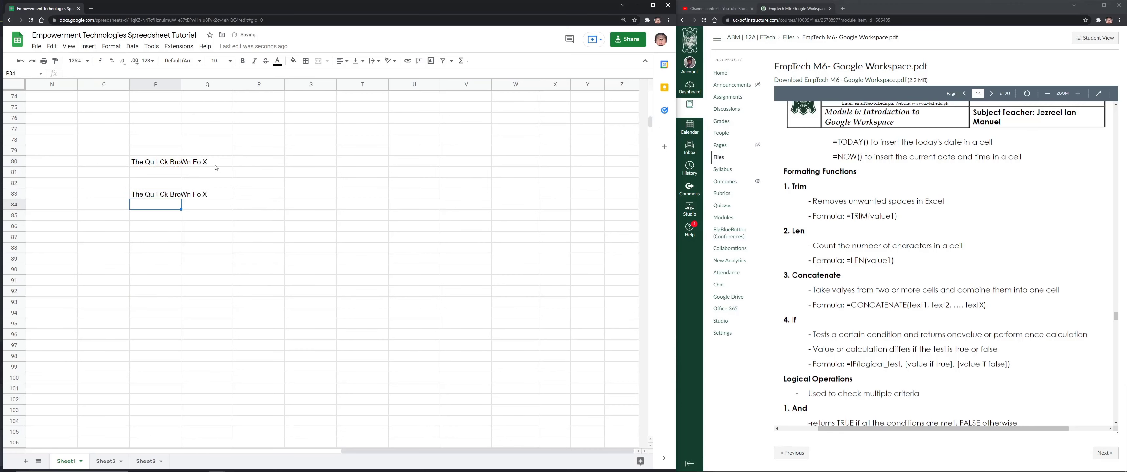
pyautogui.press('Up')
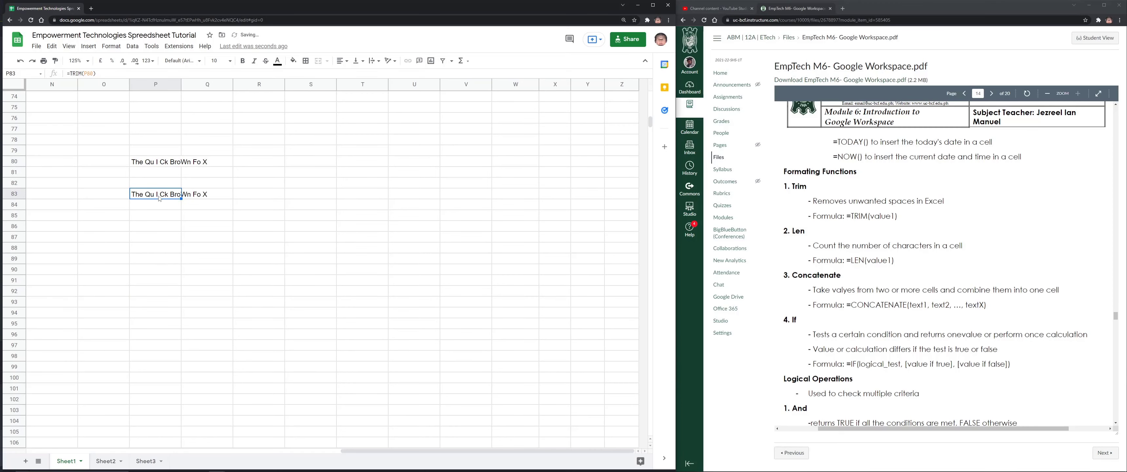
pyautogui.doubleClick(169, 195)
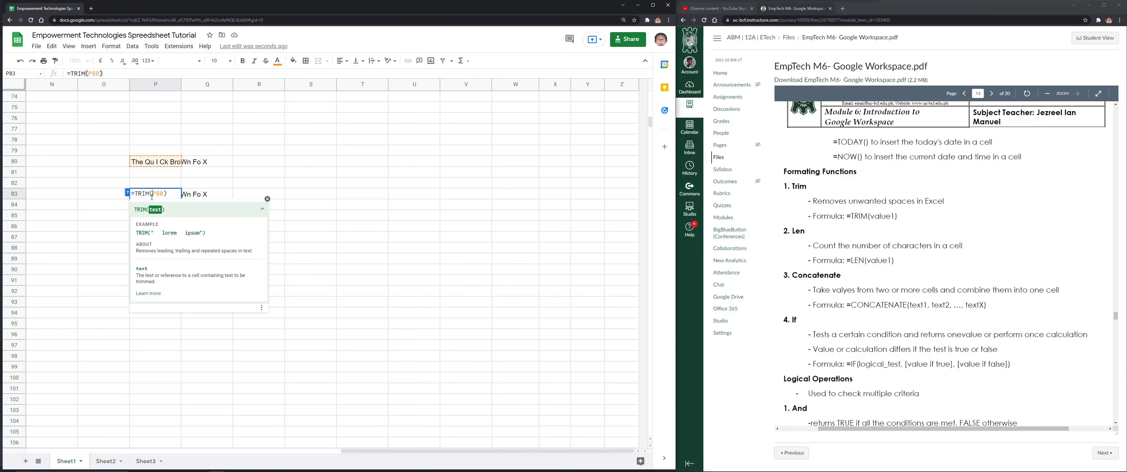
pyautogui.click(175, 164)
pyautogui.press('BackSpace')
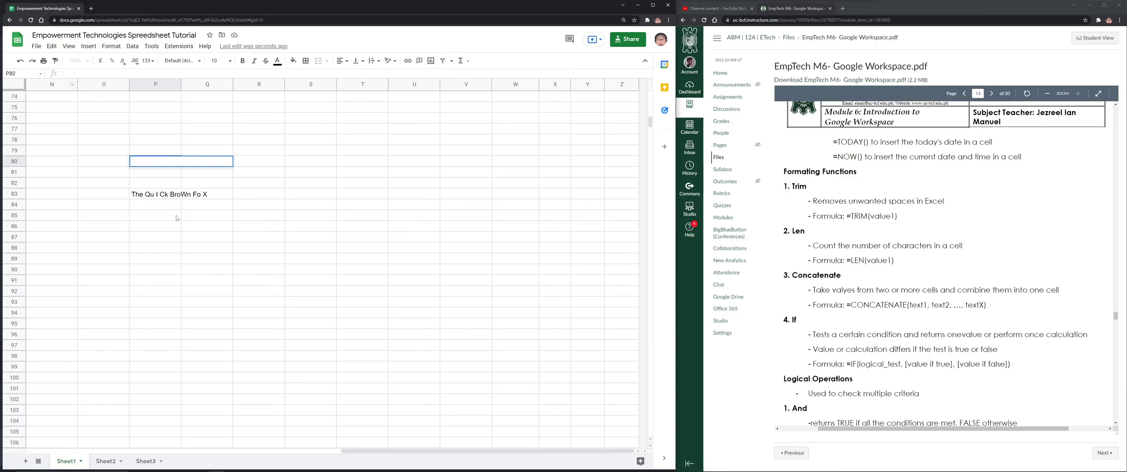
# Rewrite P83 as =TRIM("The Qu I Ck BroWn Fo X") with the phrase quoted inline
pyautogui.click(165, 198)
pyautogui.write('+')
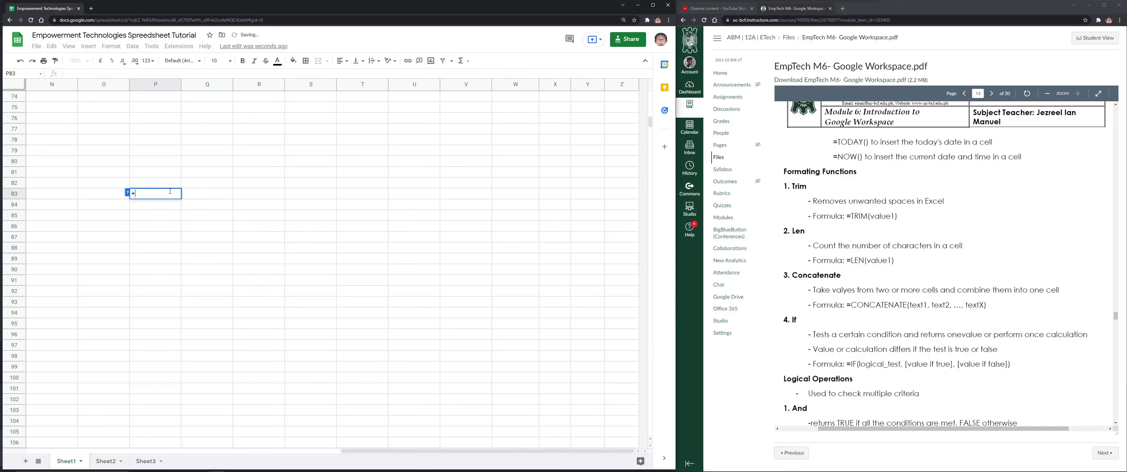
pyautogui.write('T')
pyautogui.press('BackSpace')
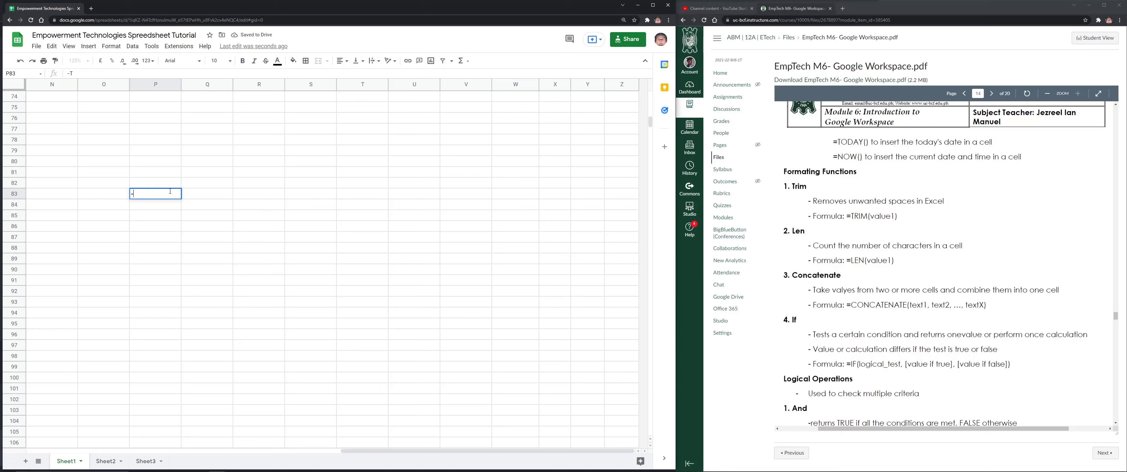
pyautogui.write('=TRIM(The Qu I Ck BroWn Fo X')
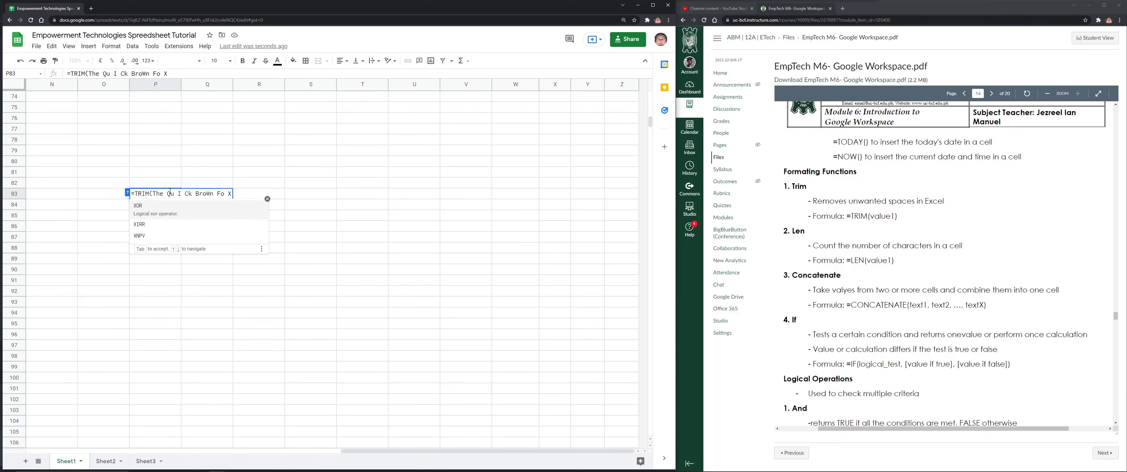
pyautogui.write(')')
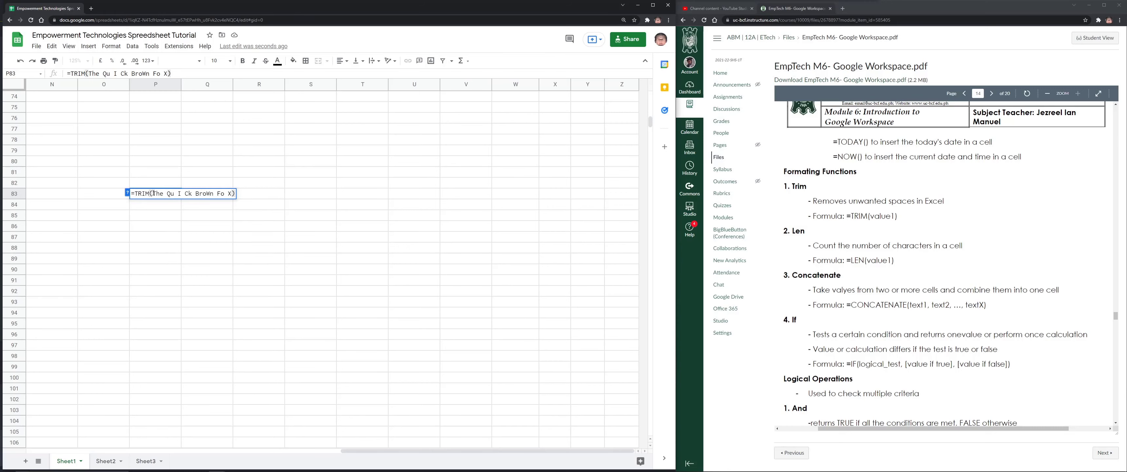
pyautogui.click(154, 193)
pyautogui.write('"')
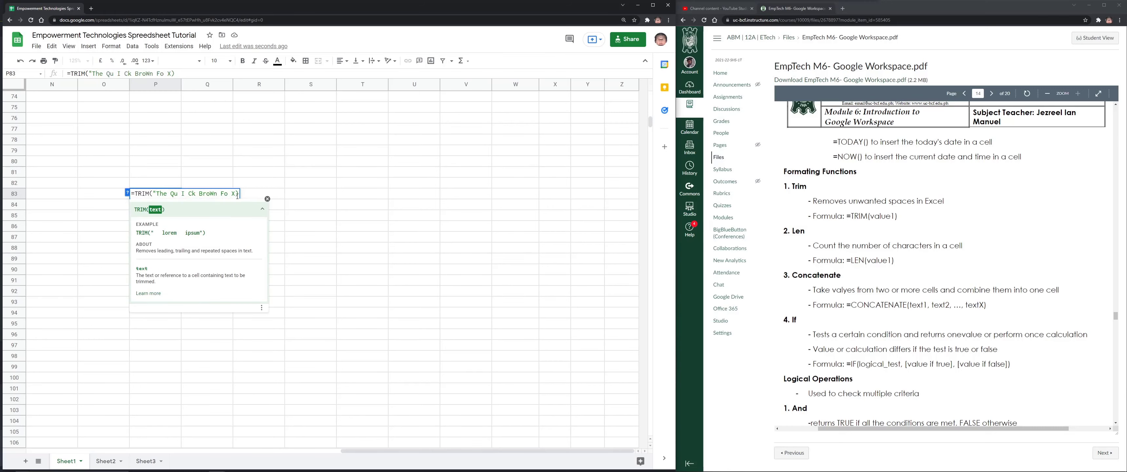
pyautogui.click(237, 194)
pyautogui.write('"')
pyautogui.press('Return')
pyautogui.press('Up')
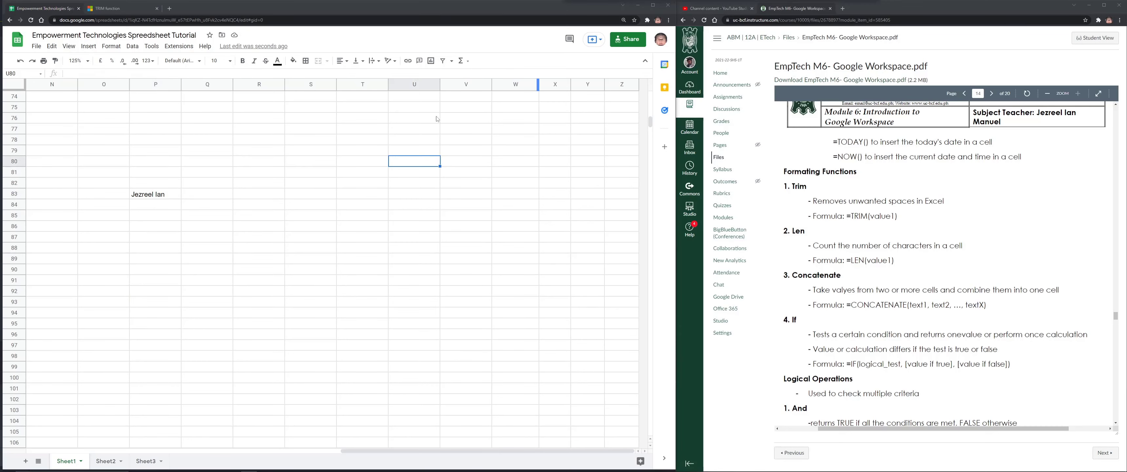
# Pad the quoted TRIM text in P83 with extra leading and trailing spaces
pyautogui.click(165, 196)
pyautogui.tripleClick(170, 197)
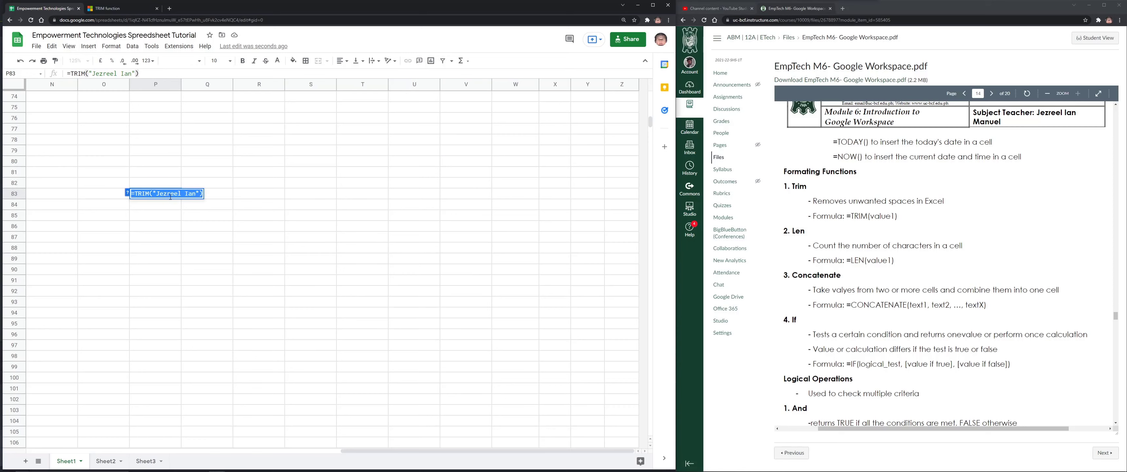
pyautogui.click(158, 194)
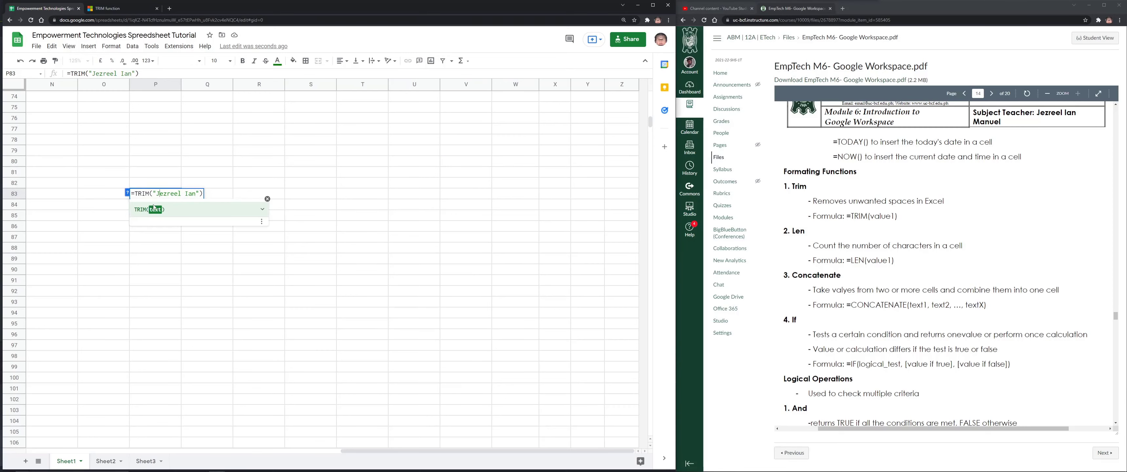
pyautogui.moveTo(157, 195); pyautogui.dragTo(196, 195)
pyautogui.hotkey('ctrl', 'v')
pyautogui.click(158, 193)
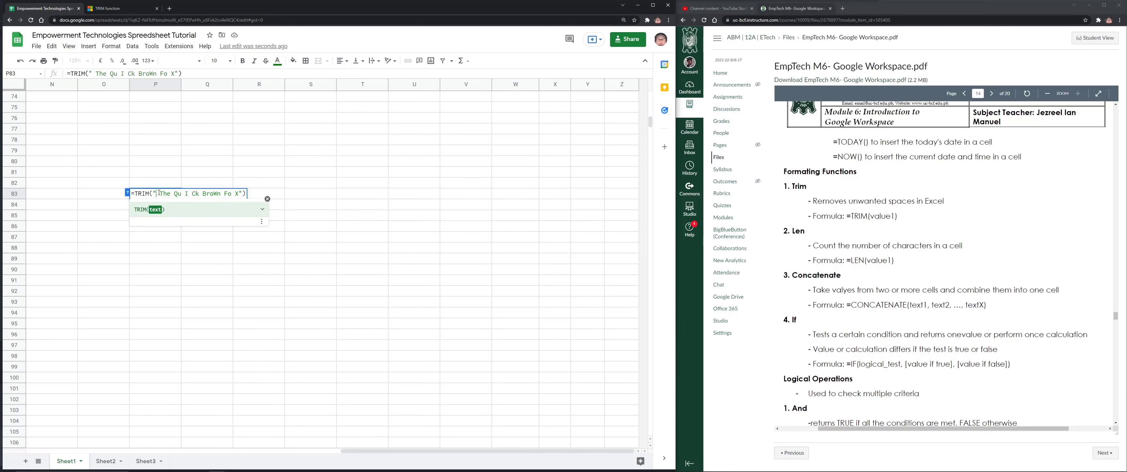
pyautogui.moveTo(158, 193); pyautogui.dragTo(160, 193)
pyautogui.click(239, 193)
pyautogui.press('Return')
pyautogui.click(136, 199)
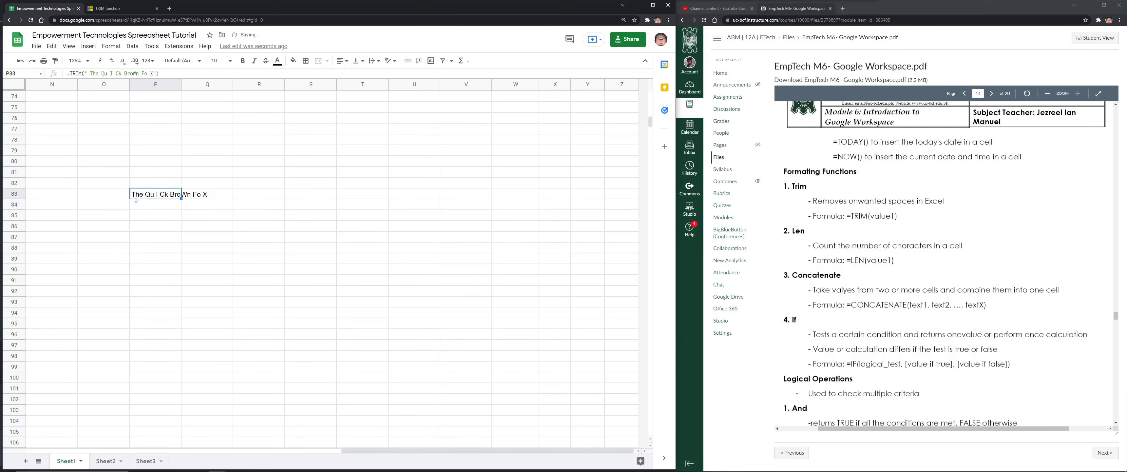
pyautogui.doubleClick(146, 194)
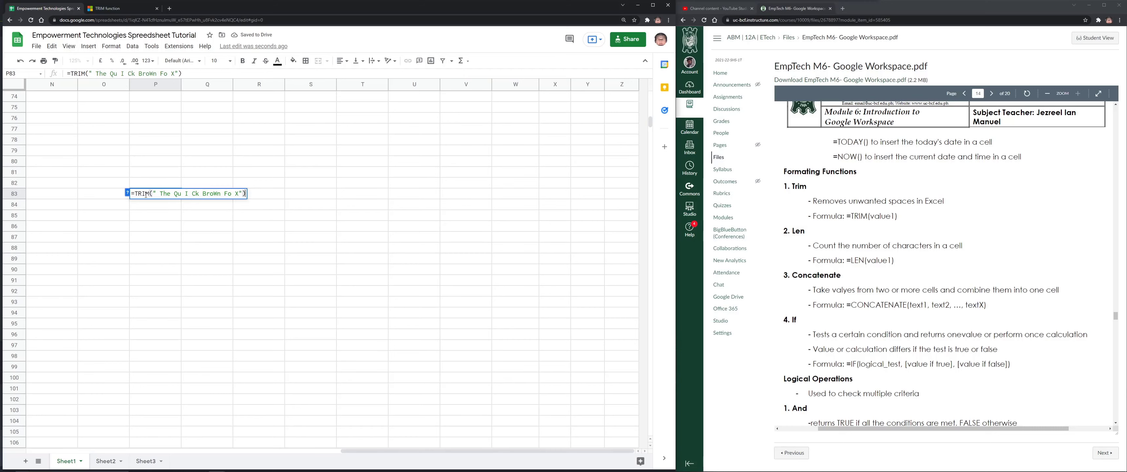
pyautogui.click(158, 193)
pyautogui.click(250, 193)
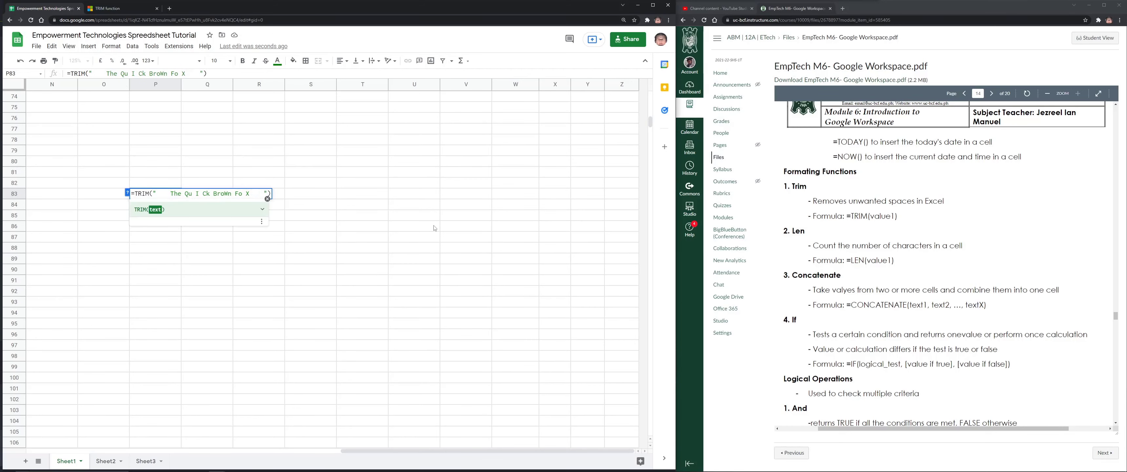
pyautogui.press('Return')
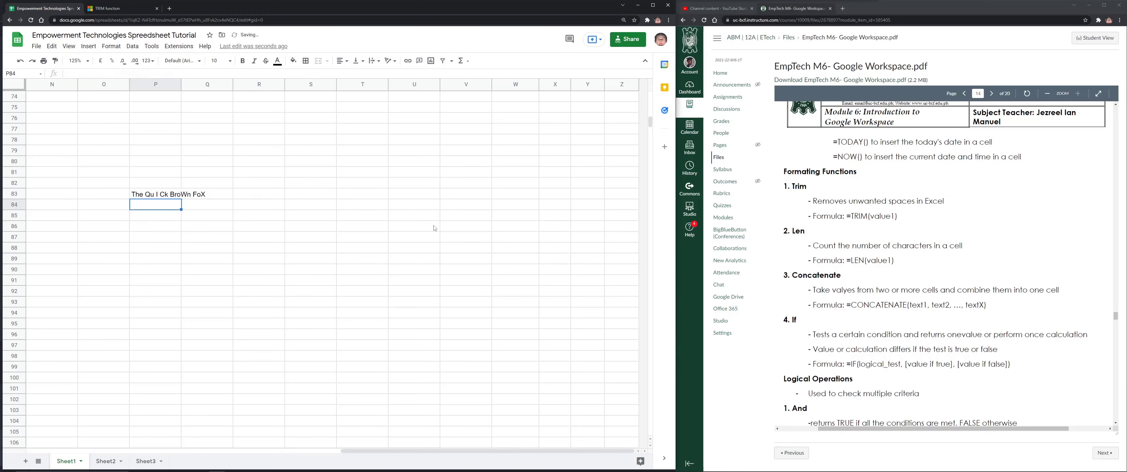
# Delete the spaces around I so P83 shows 'The QuICk BroWn FoX'
pyautogui.click(196, 193)
pyautogui.doubleClick(197, 193)
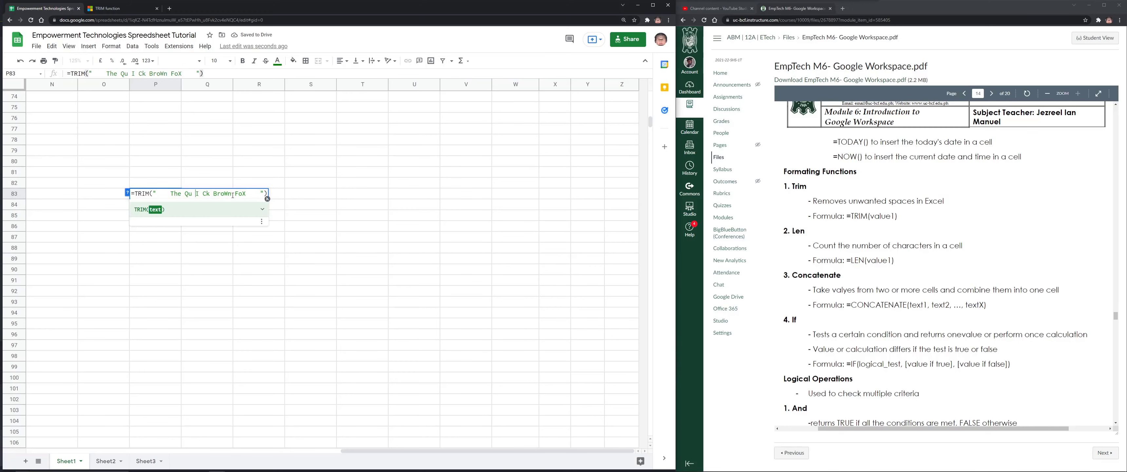
pyautogui.press('BackSpace')
pyautogui.press('Right')
pyautogui.press('Right')
pyautogui.press('BackSpace')
pyautogui.press('Return')
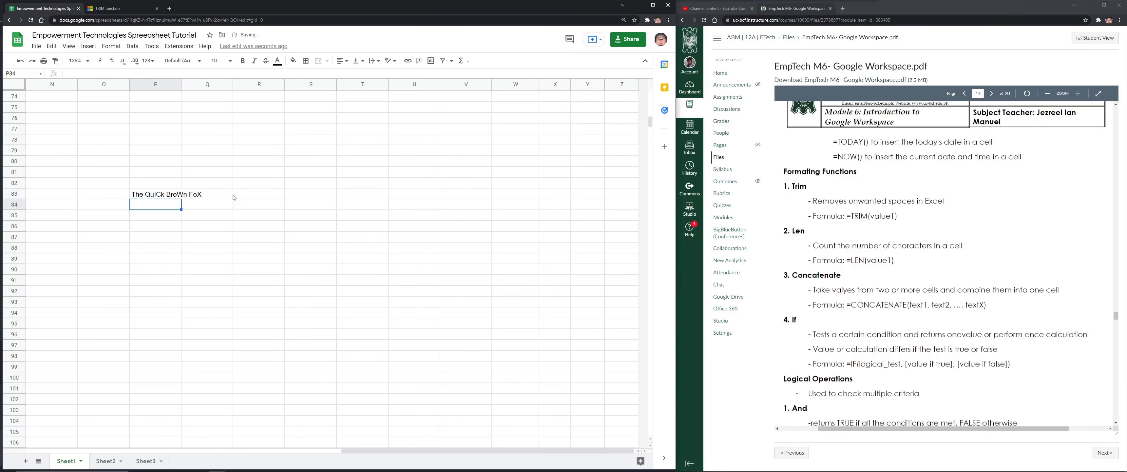
pyautogui.press('Up')
pyautogui.press('Return')
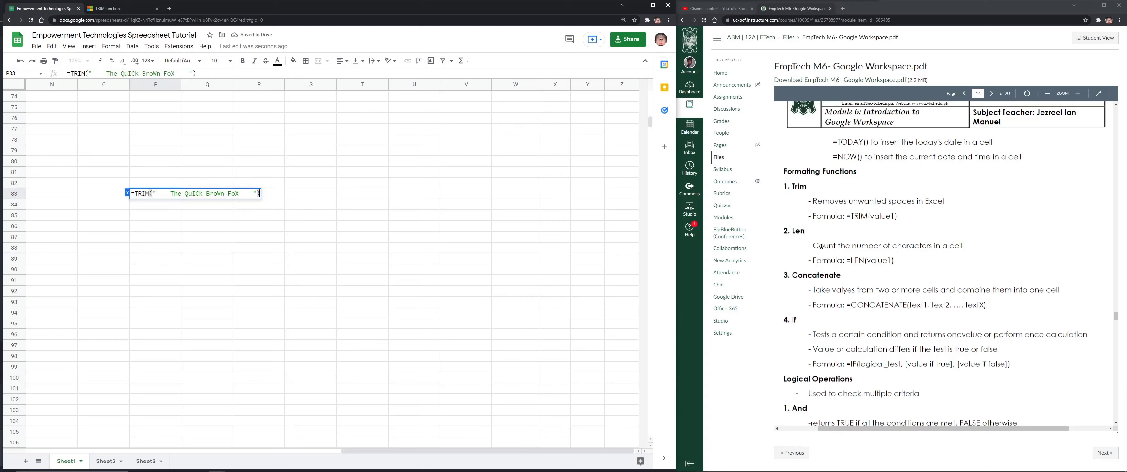
pyautogui.moveTo(813, 245); pyautogui.dragTo(963, 245)
pyautogui.click(271, 217)
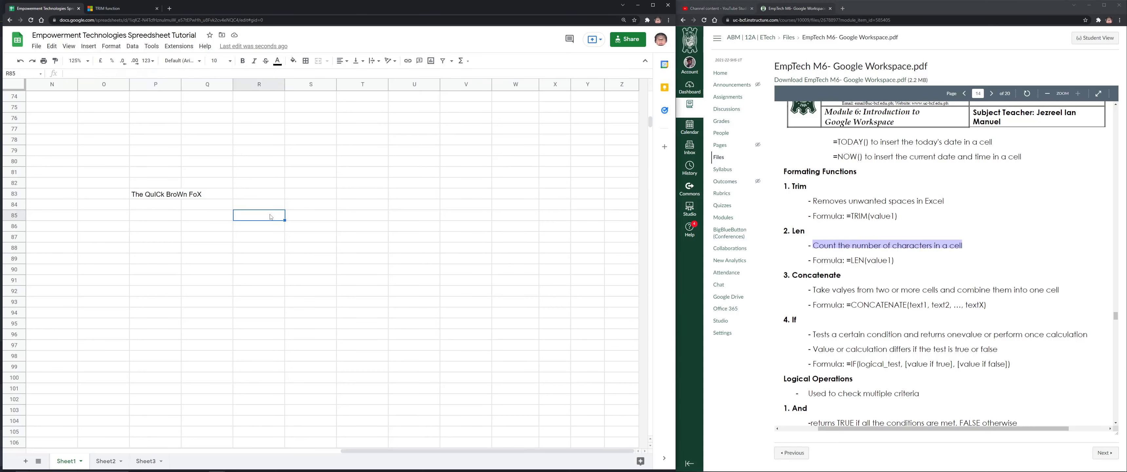
# Enter =LEN(P83) in S83, returning 19
pyautogui.click(319, 197)
pyautogui.write('=LEN(')
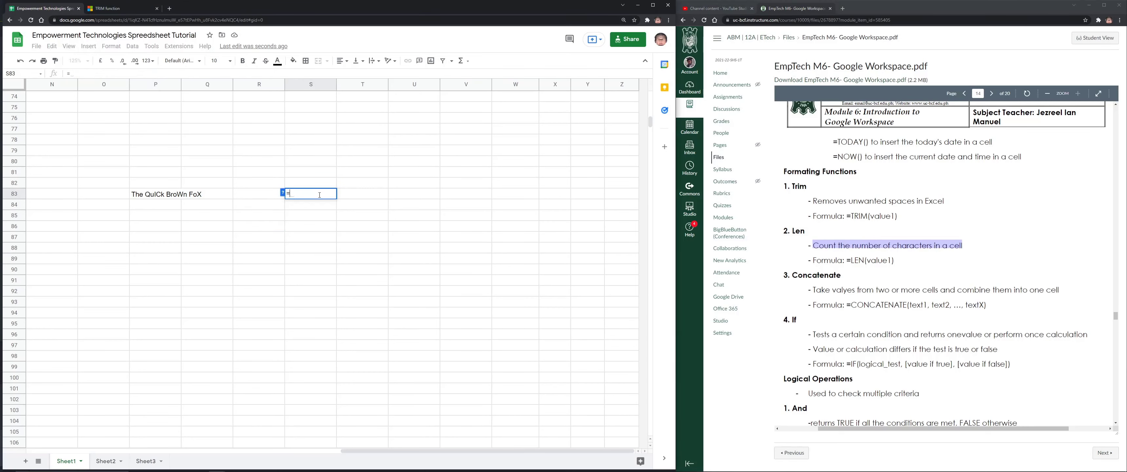
pyautogui.click(172, 194)
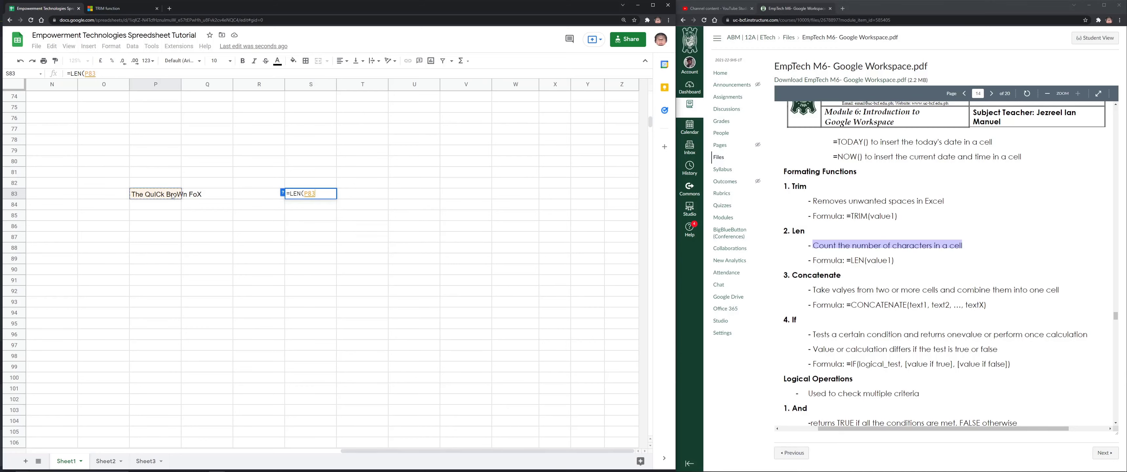
pyautogui.write(')')
pyautogui.press('Return')
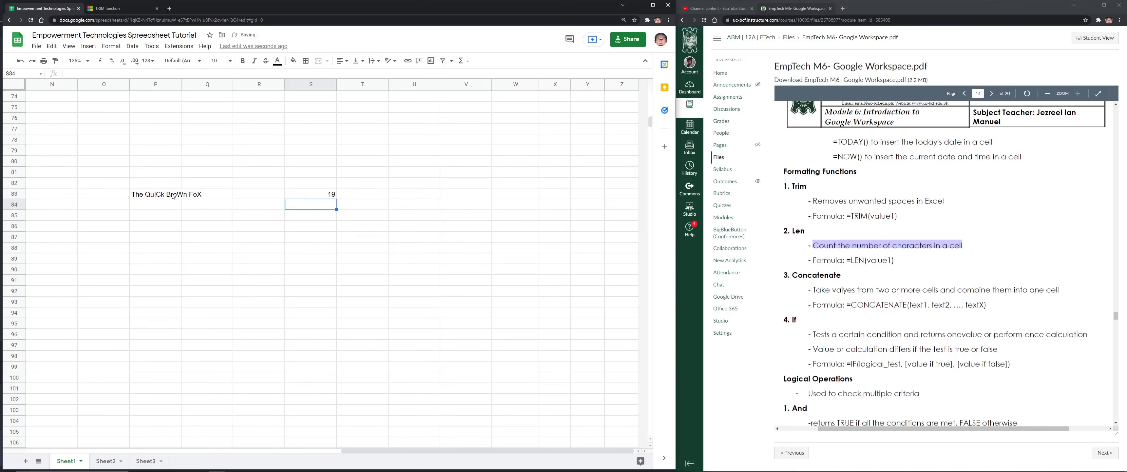
# Label S82 'Number of Characters' and recheck P83 and S83
pyautogui.press('Up')
pyautogui.press('Up')
pyautogui.write('Numbe')
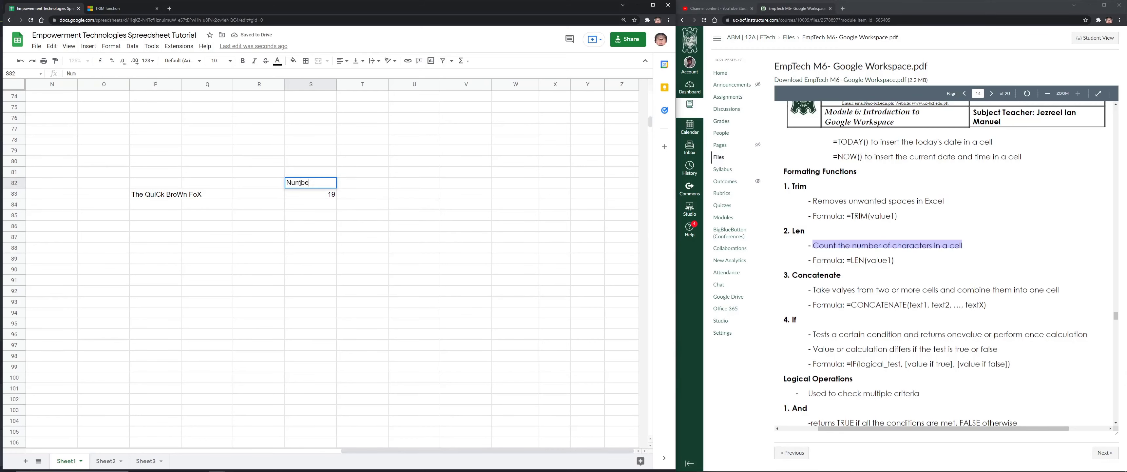
pyautogui.write('r of Characters')
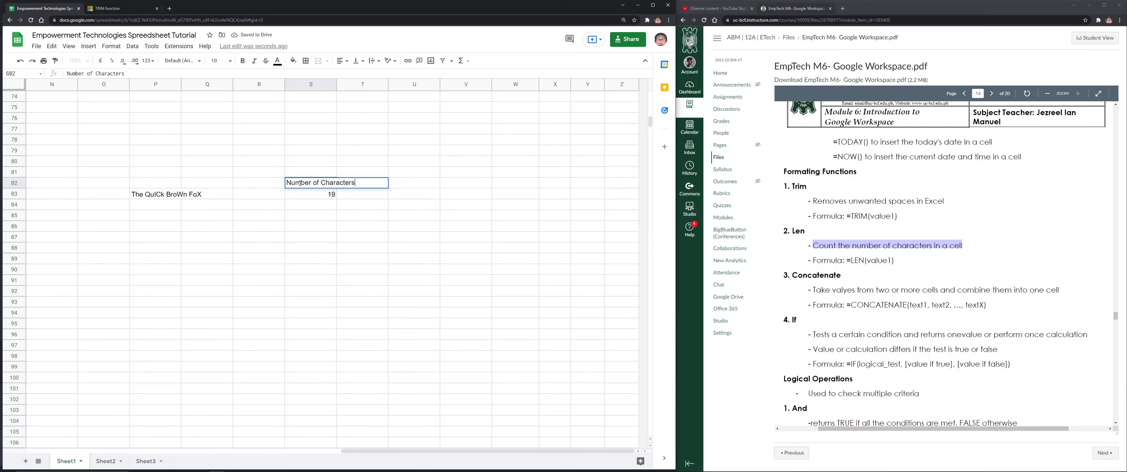
pyautogui.press('Return')
pyautogui.click(166, 195)
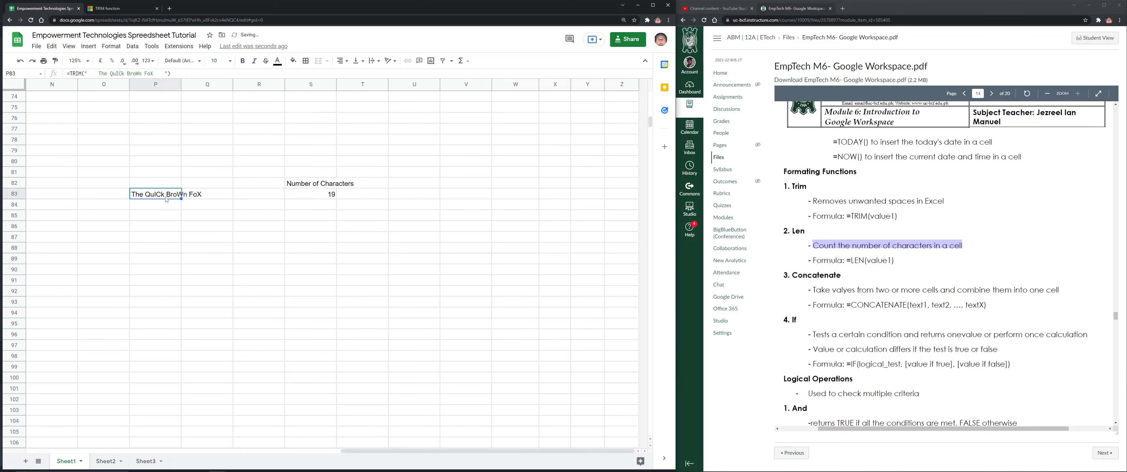
pyautogui.click(324, 195)
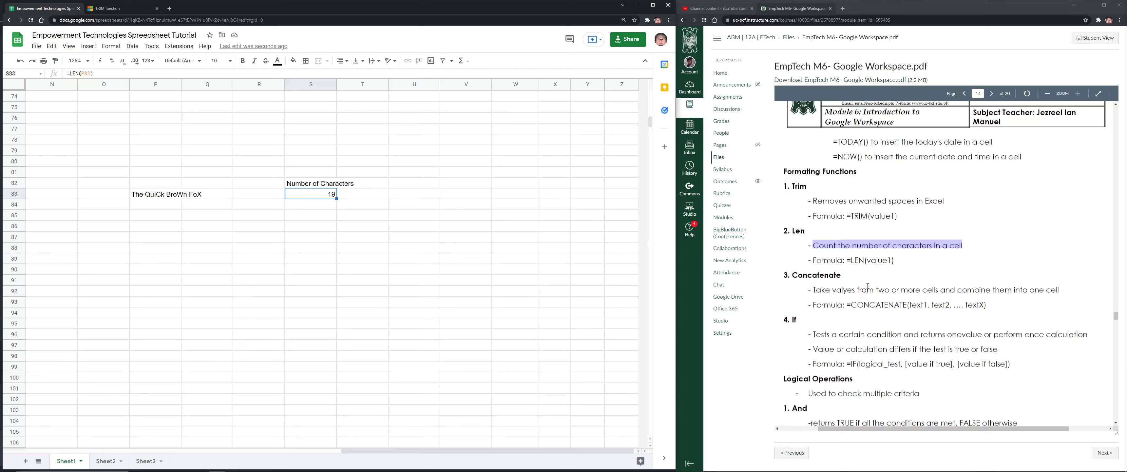
# Enter a sample first, middle and last name in S89, T89 and U89
pyautogui.click(326, 260)
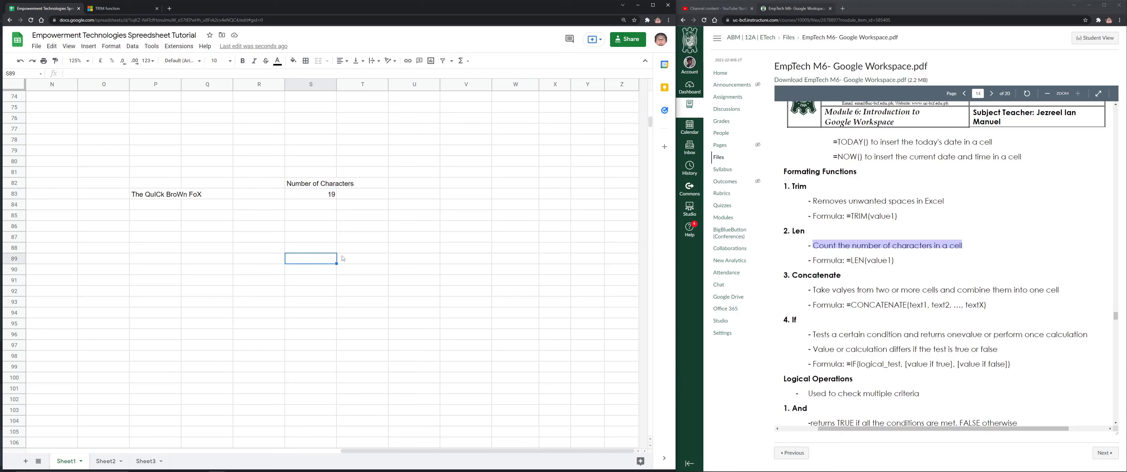
pyautogui.press('Tab')
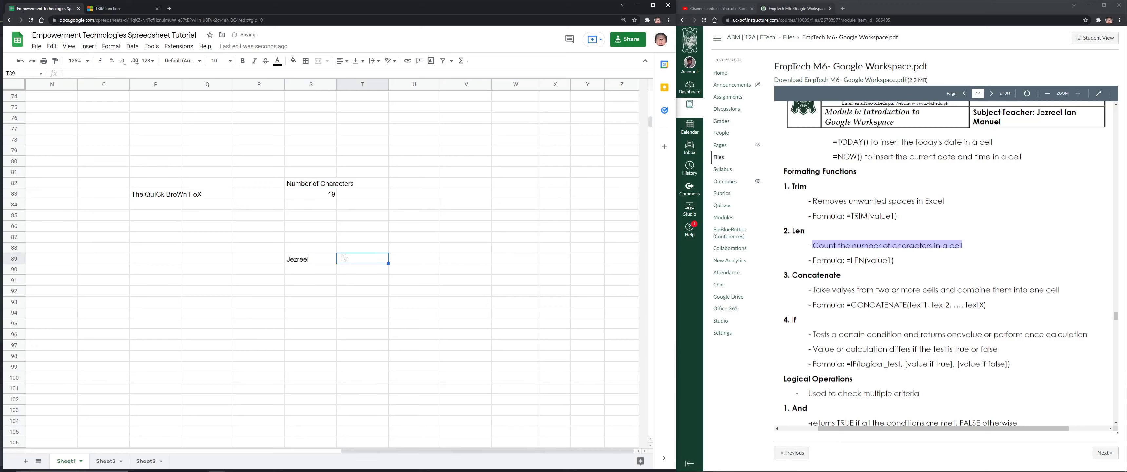
pyautogui.press('Tab')
pyautogui.press('Tab')
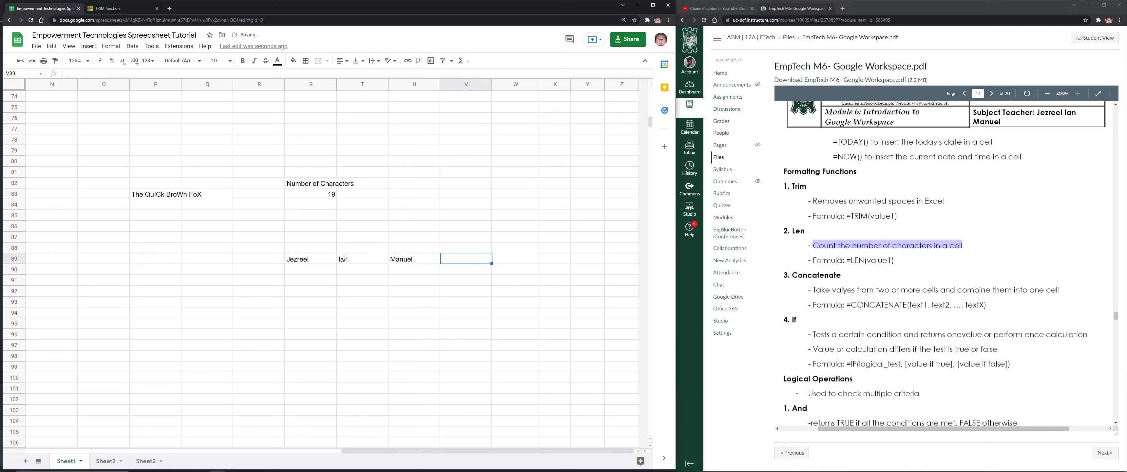
# In S94, join the three name cells with =CONCATENATE(S89,T89,U89)
pyautogui.click(333, 304)
pyautogui.click(314, 314)
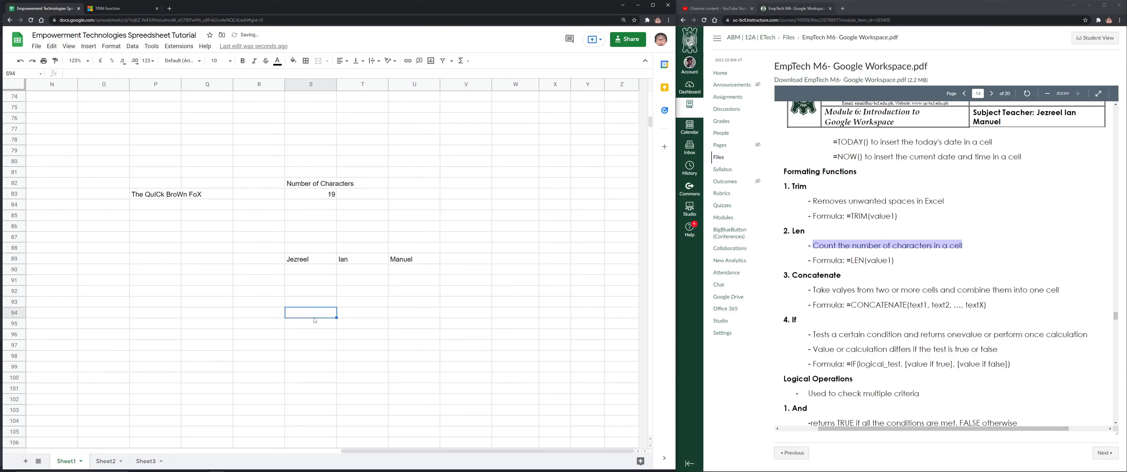
pyautogui.write('=CONCATENATE(')
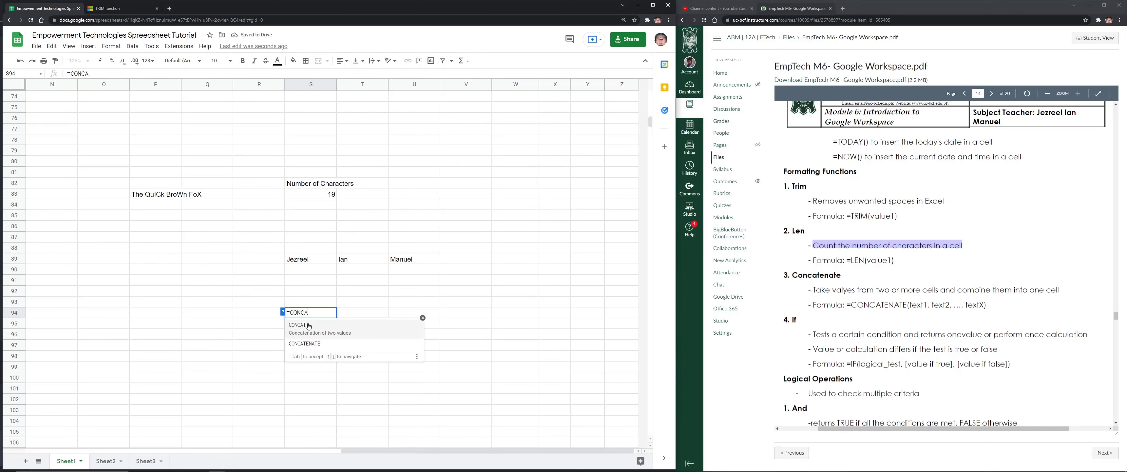
pyautogui.click(317, 340)
pyautogui.click(306, 259)
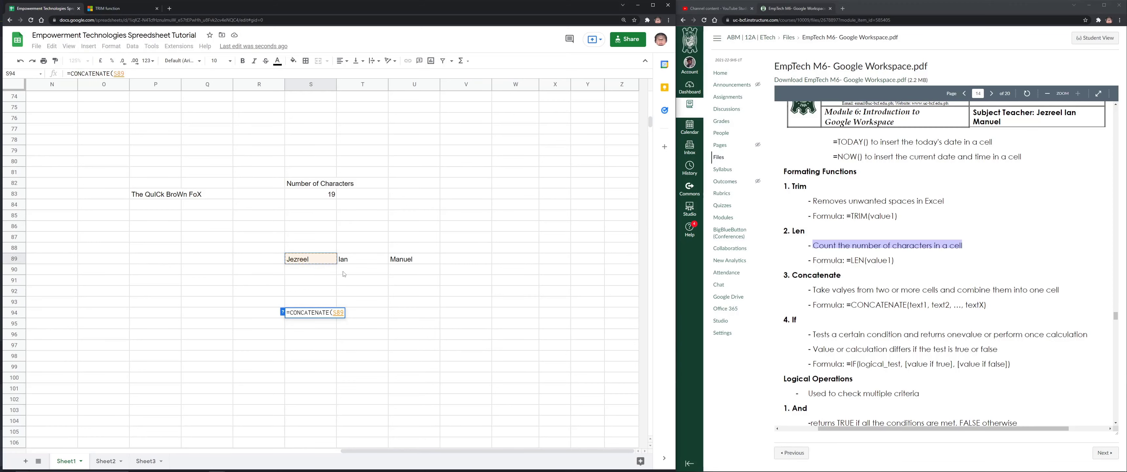
pyautogui.write(',')
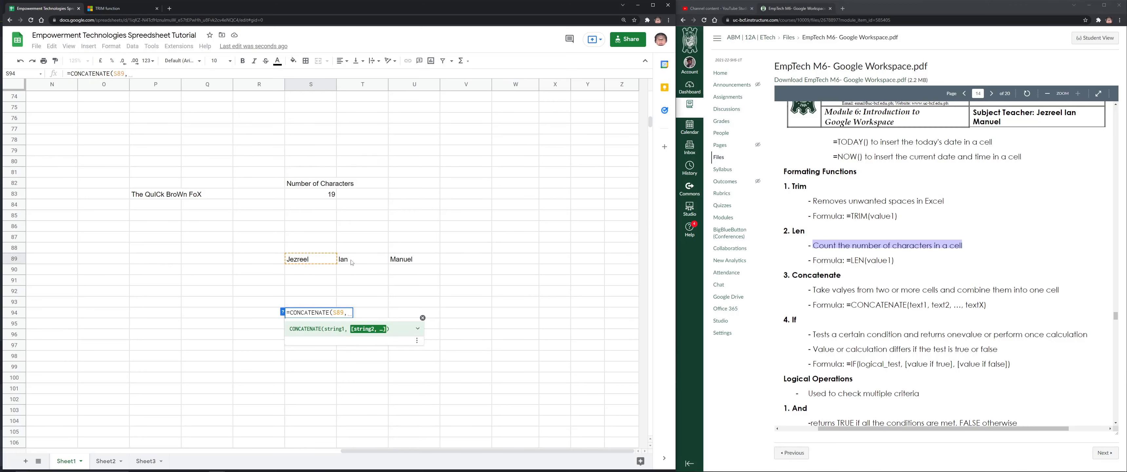
pyautogui.click(353, 261)
pyautogui.write(',')
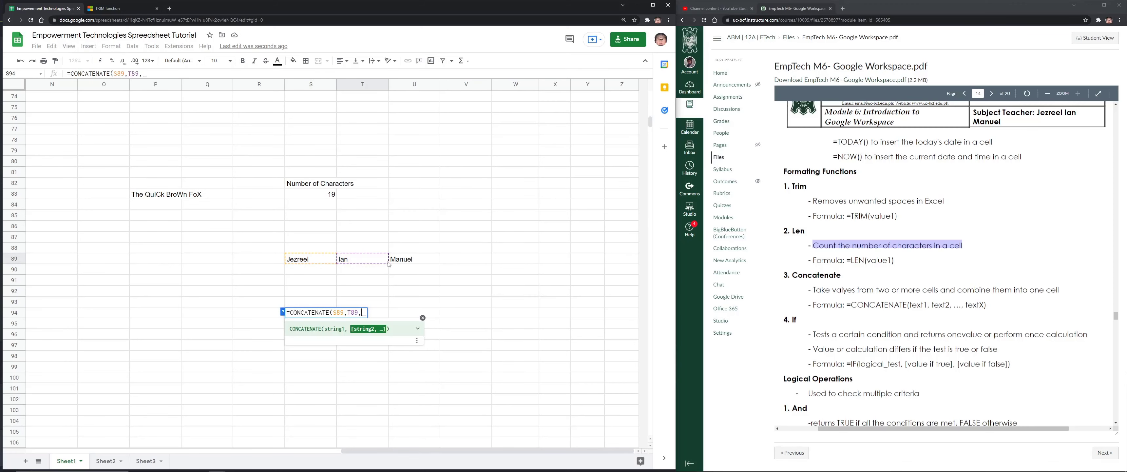
pyautogui.click(396, 261)
pyautogui.write(')')
pyautogui.press('Return')
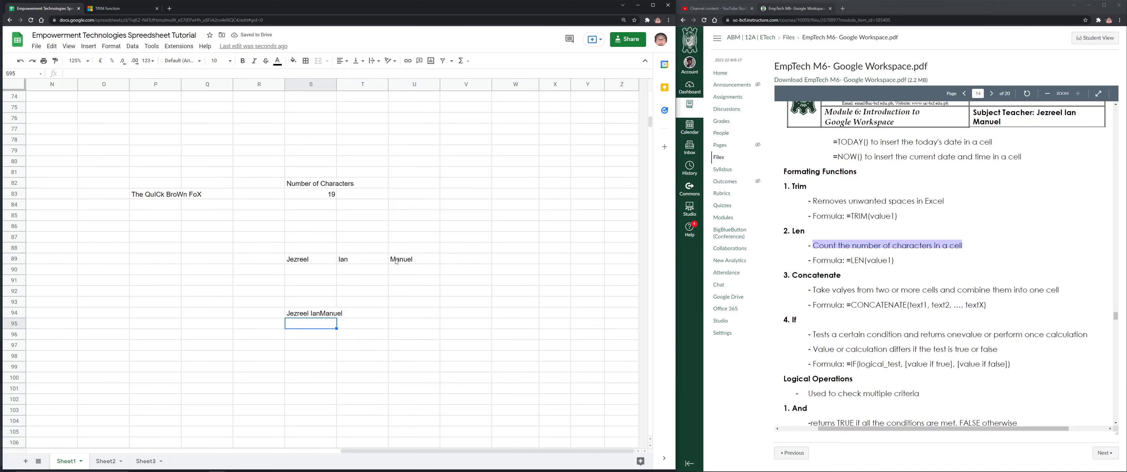
# Edit the S94 CONCATENATE formula to insert " " spaces between the name parts
pyautogui.click(313, 314)
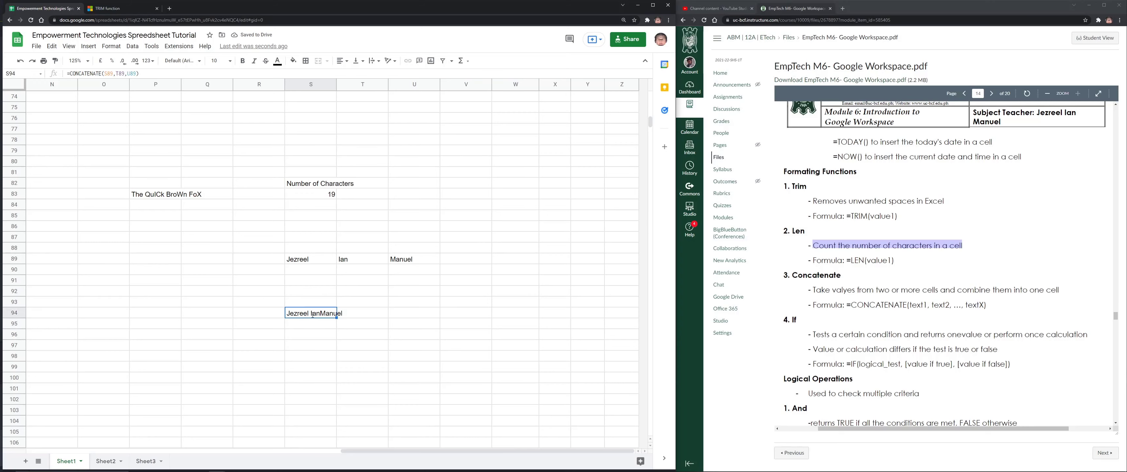
pyautogui.doubleClick(313, 313)
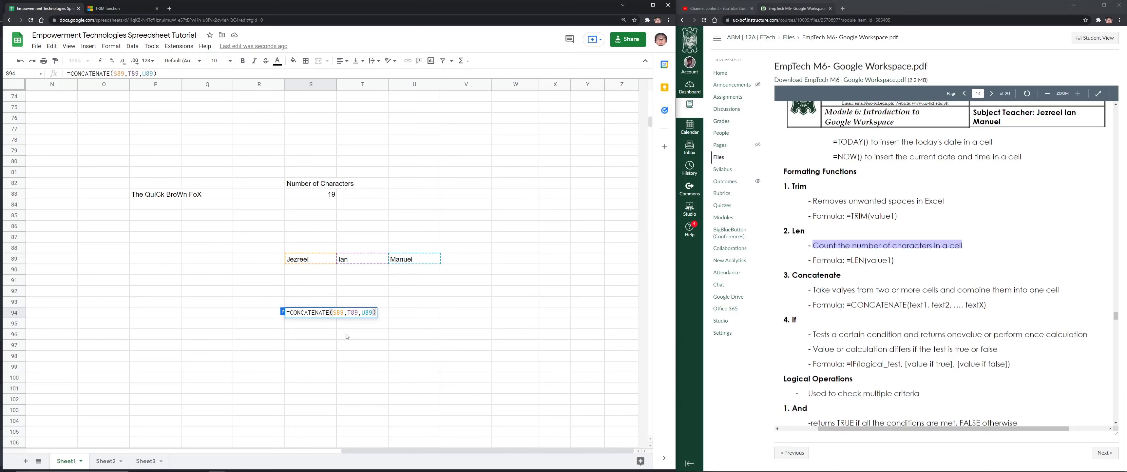
pyautogui.click(332, 336)
pyautogui.doubleClick(321, 315)
pyautogui.click(362, 312)
pyautogui.write('" " ')
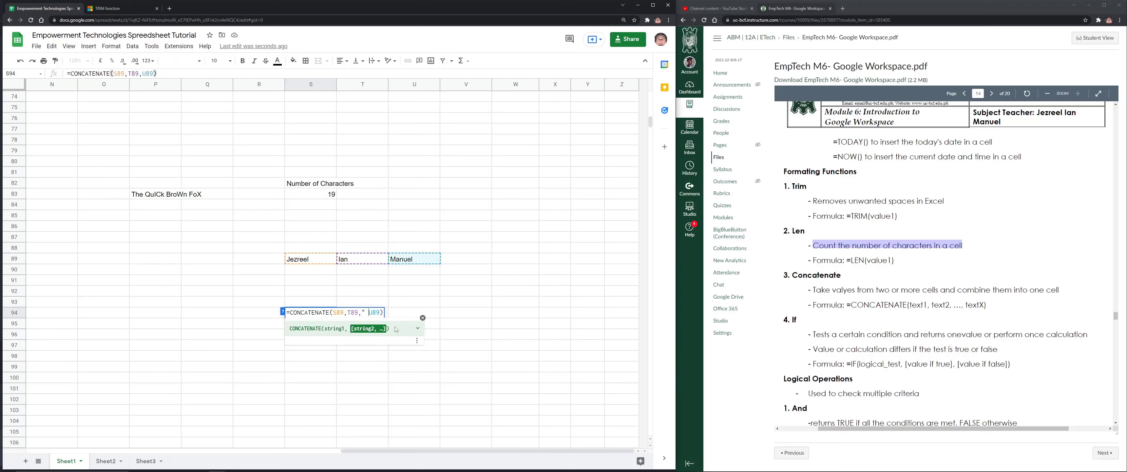
pyautogui.write(',')
pyautogui.press('Left')
pyautogui.press('Left')
pyautogui.press('Left')
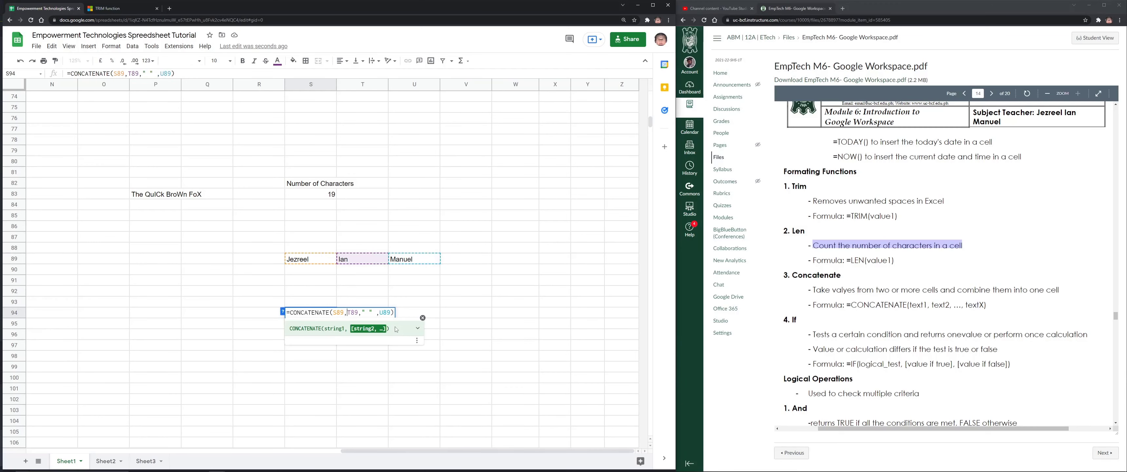
pyautogui.write('" " ,')
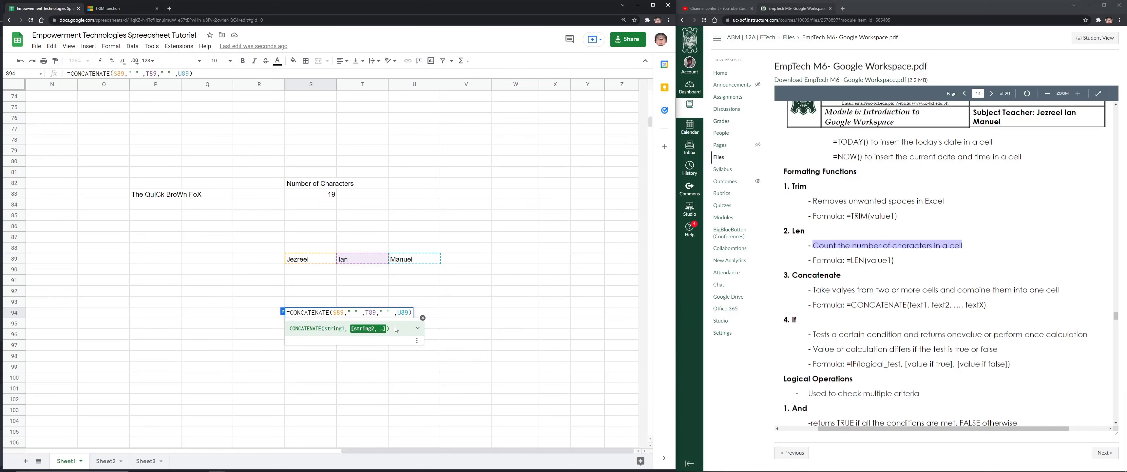
pyautogui.press('Return')
# Select P78:U95 and delete all the old demo content
pyautogui.click(319, 312)
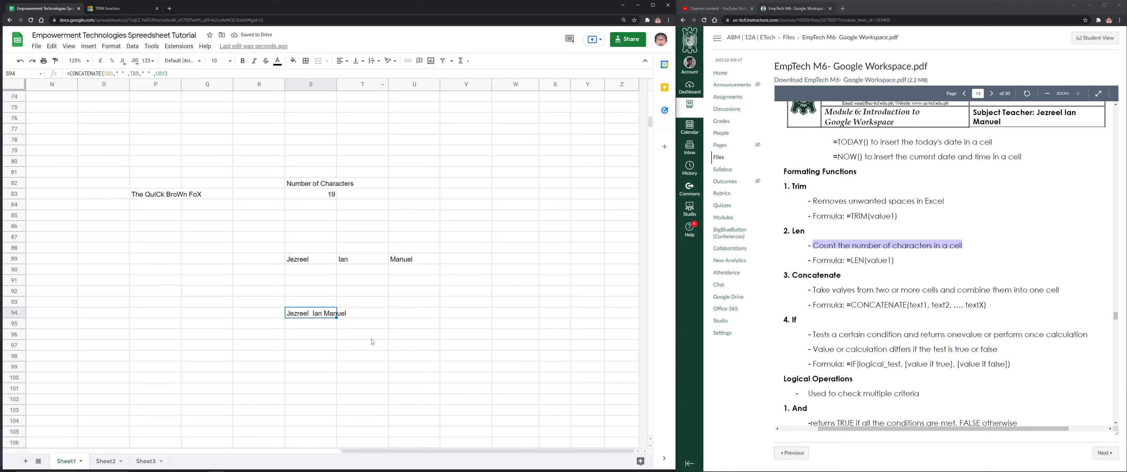
pyautogui.moveTo(155, 139)
pyautogui.mouseDown()
pyautogui.moveTo(175, 174)
pyautogui.moveTo(433, 307)
pyautogui.moveTo(433, 324)
pyautogui.mouseUp()
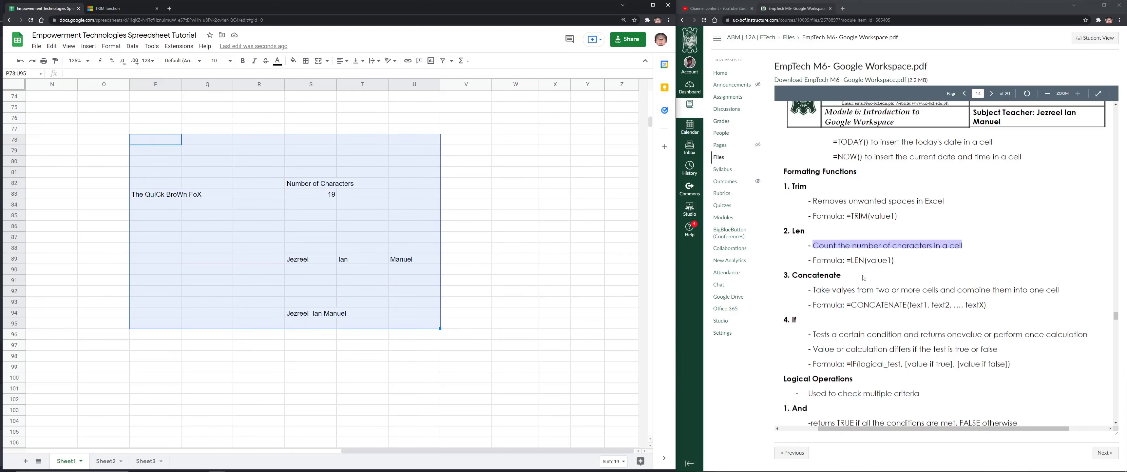
pyautogui.press('Delete')
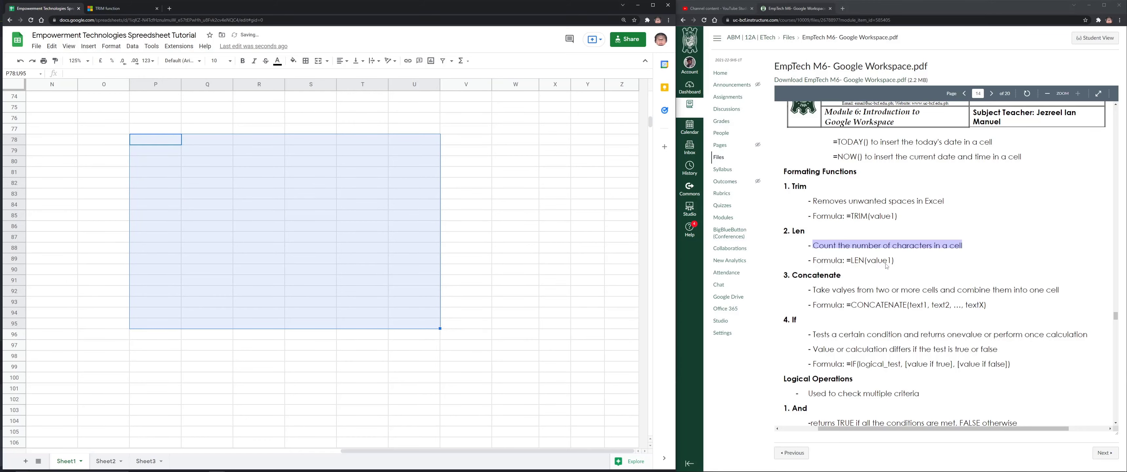
pyautogui.scroll(-3, 886, 265)
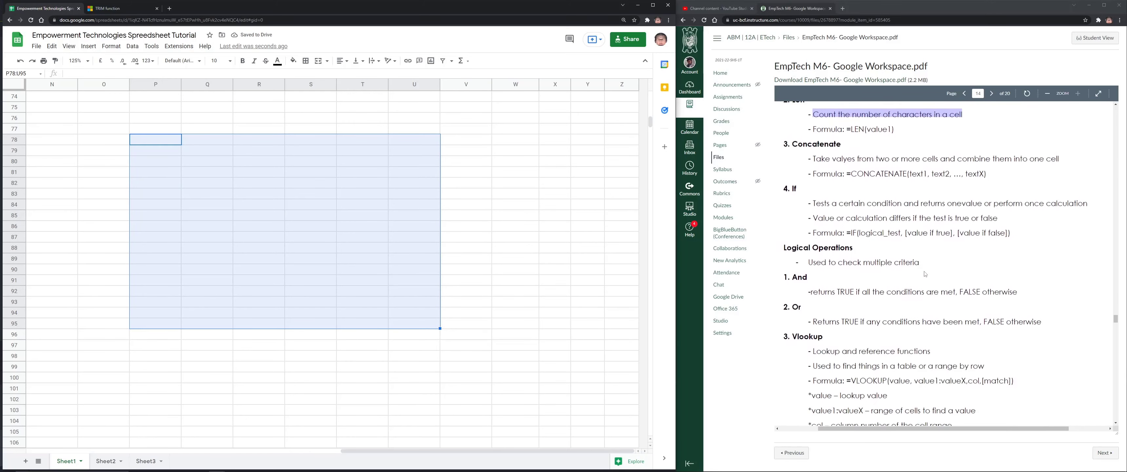
pyautogui.scroll(2, 925, 274)
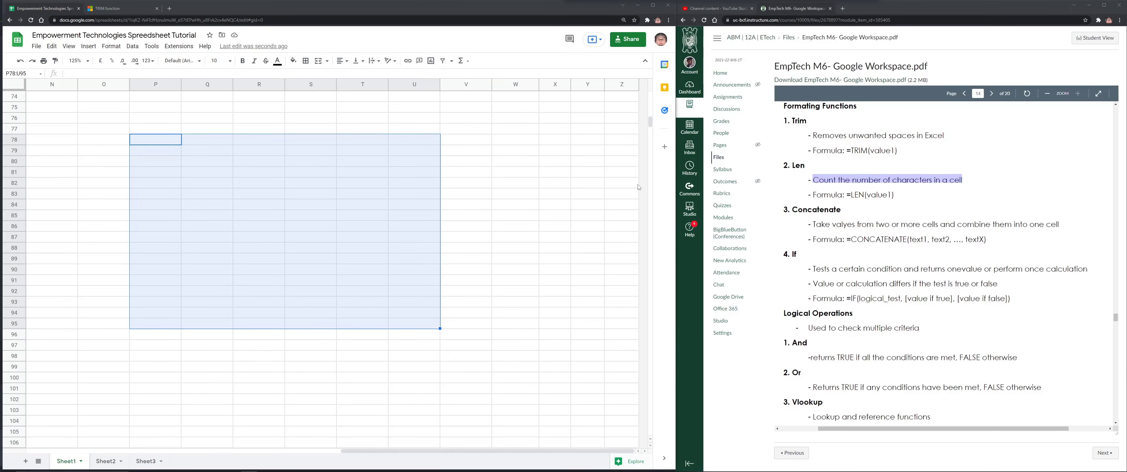
# Type the heading Condition in Q79 and 'If the user input a Value = "YES"' below it
pyautogui.click(210, 153)
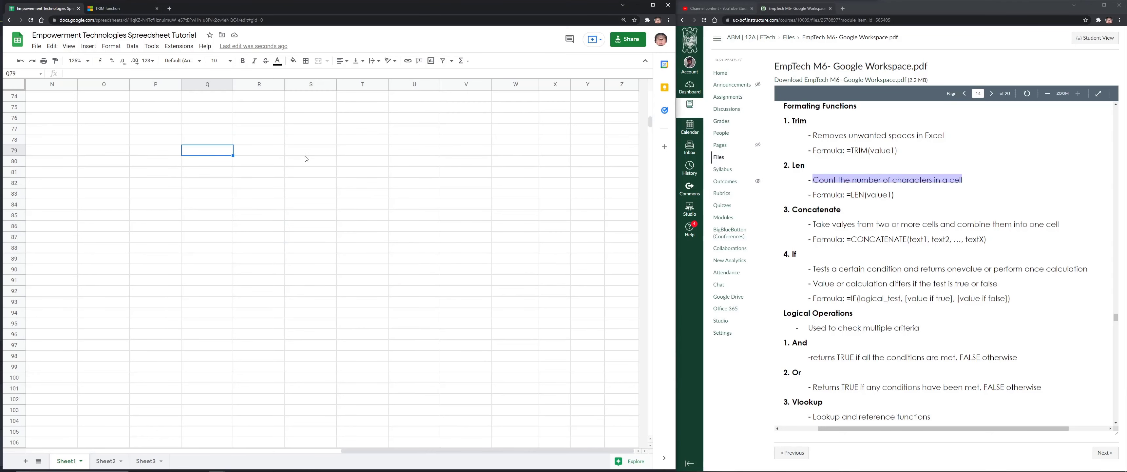
pyautogui.write('Conc')
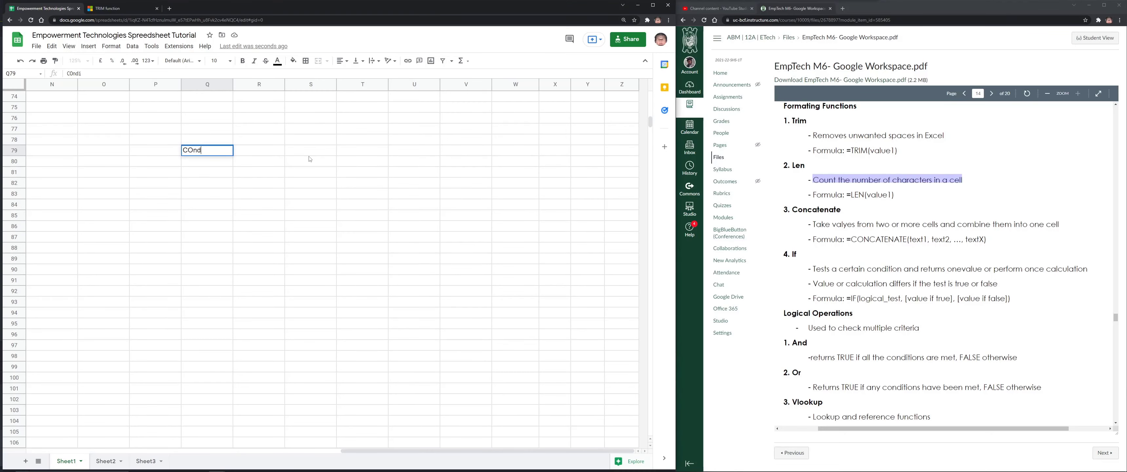
pyautogui.press('BackSpace')
pyautogui.press('BackSpace')
pyautogui.press('BackSpace')
pyautogui.write('ondition')
pyautogui.press('Return')
pyautogui.write('If')
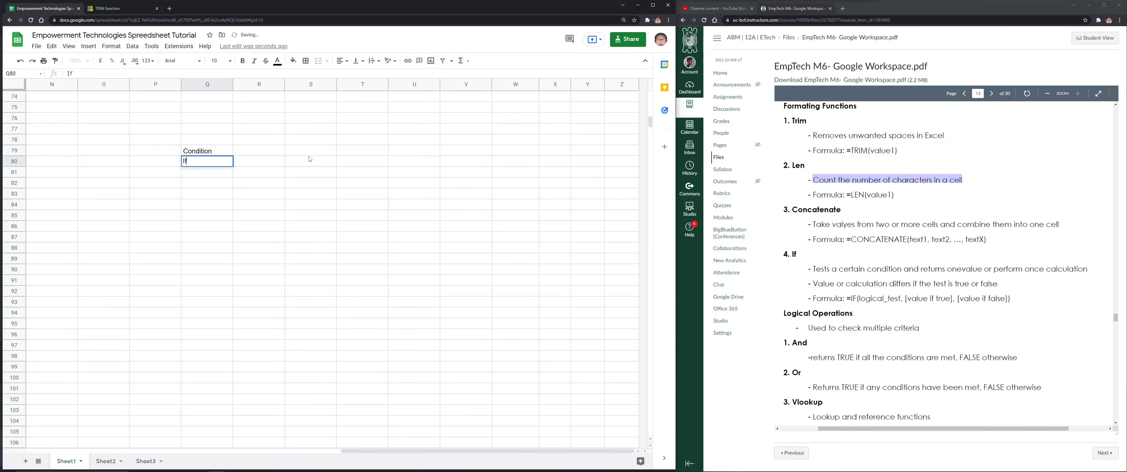
pyautogui.write(' the user')
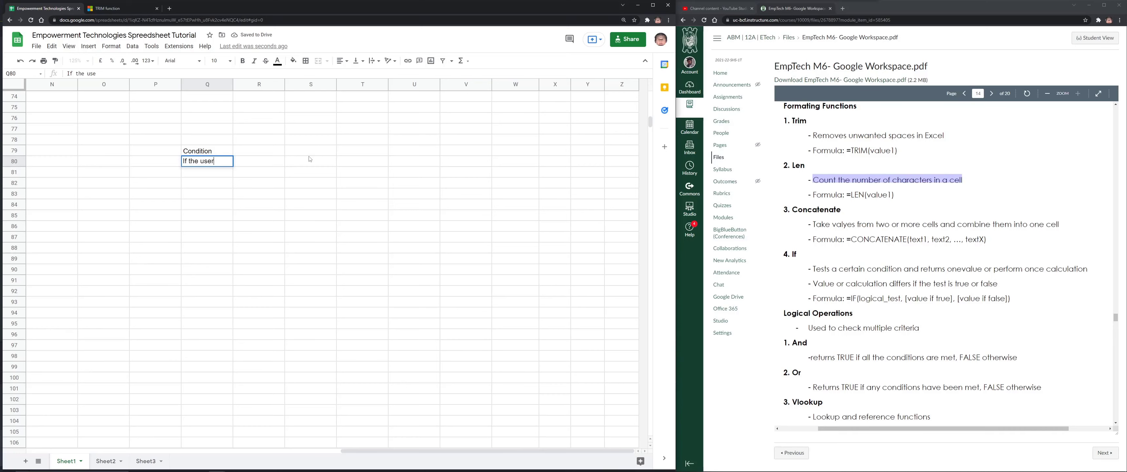
pyautogui.write(' input ')
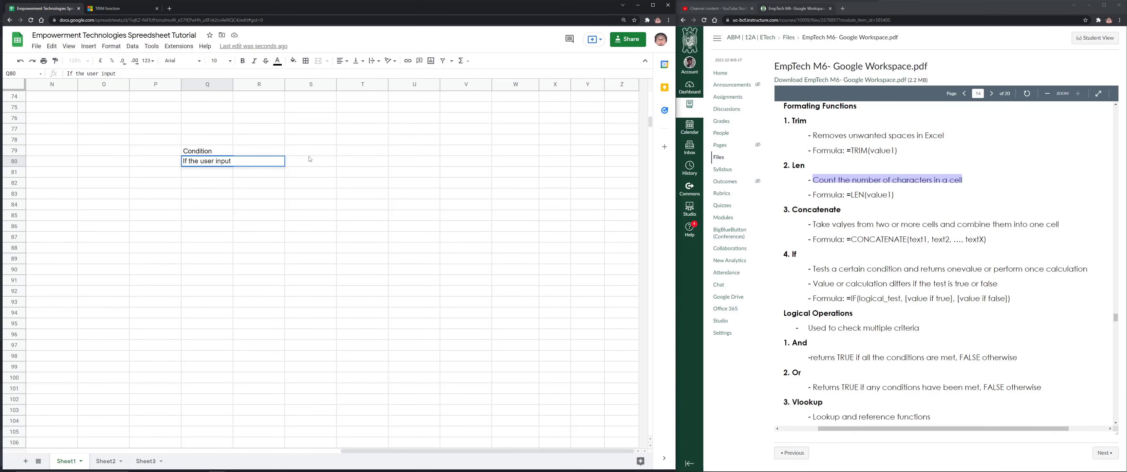
pyautogui.write('a Value =')
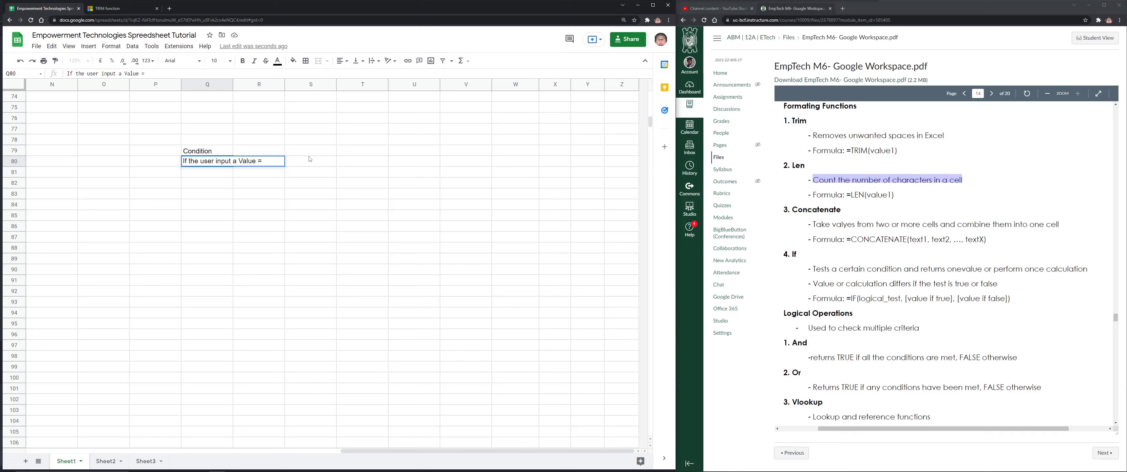
pyautogui.write(' "YES"')
pyautogui.press('Return')
# Enter result 0 in S80, the heading Result in S79, and label P80 as 1)
pyautogui.press('Down')
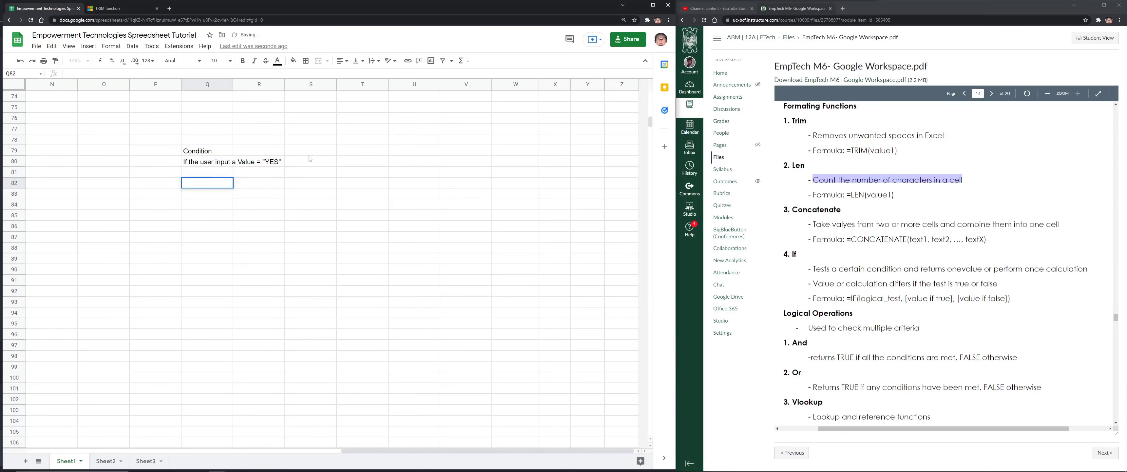
pyautogui.scroll(1, 273, 131)
pyautogui.click(261, 188)
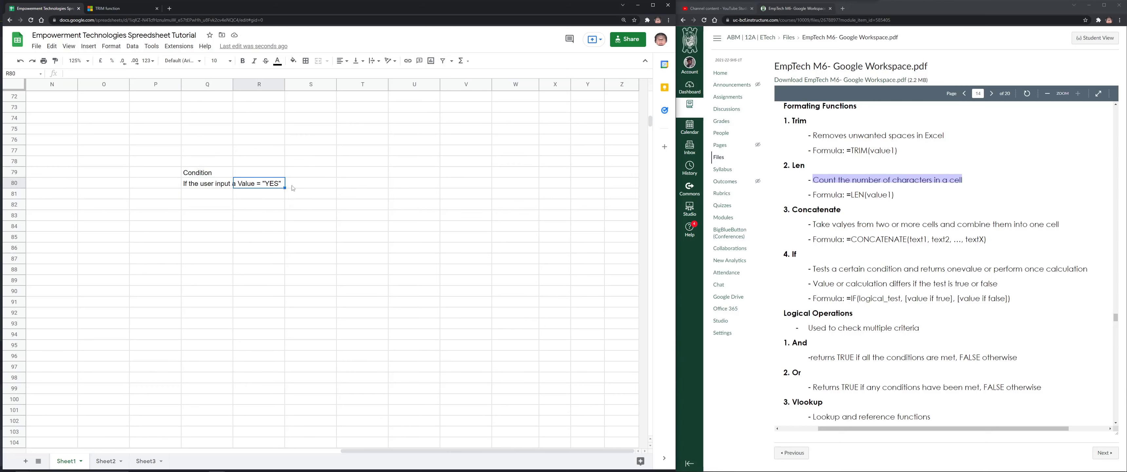
pyautogui.click(305, 187)
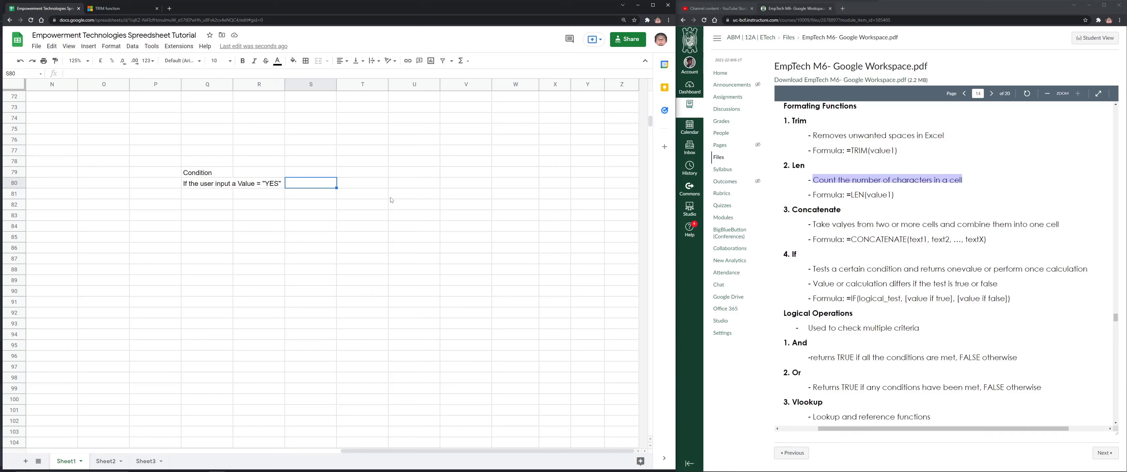
pyautogui.write('0')
pyautogui.click(307, 171)
pyautogui.write('Resu')
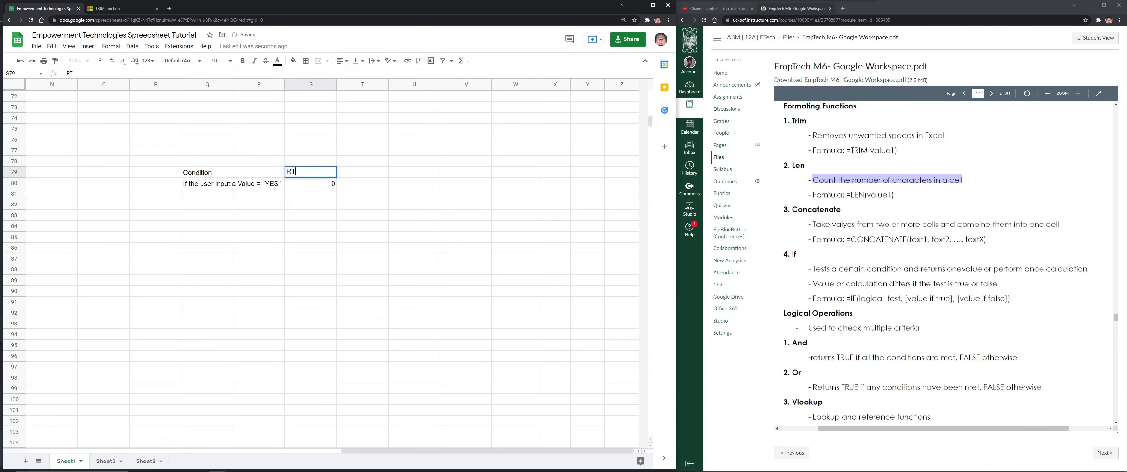
pyautogui.write('lt')
pyautogui.press('Return')
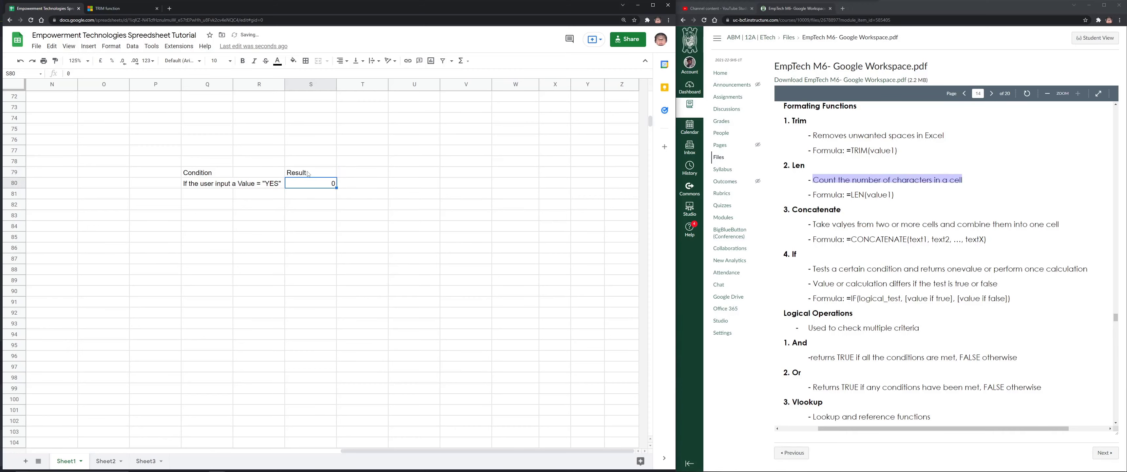
pyautogui.click(134, 183)
pyautogui.write('1')
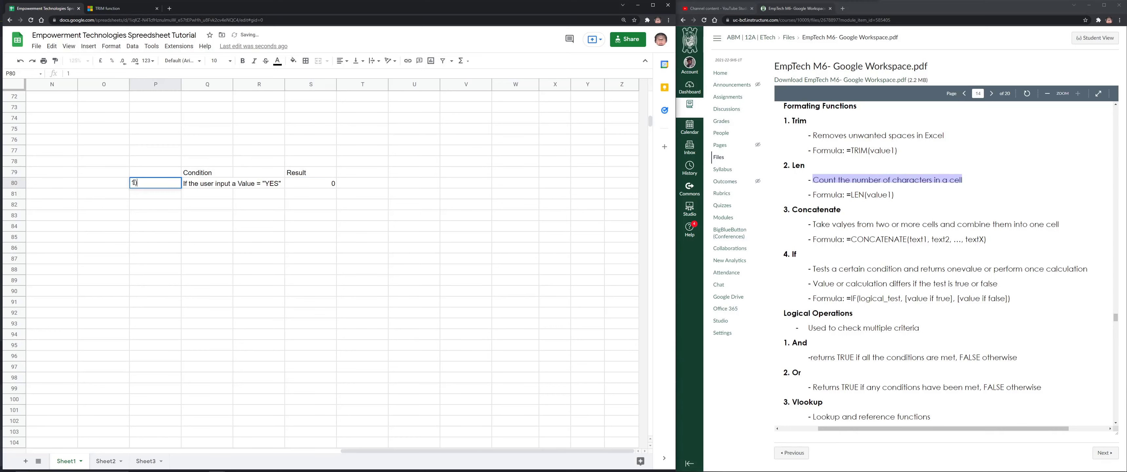
pyautogui.press('Return')
# Enter 2) in P81, 'If the user input a value = 10' in Q81, and "No" as its result
pyautogui.write('2)')
pyautogui.click(216, 196)
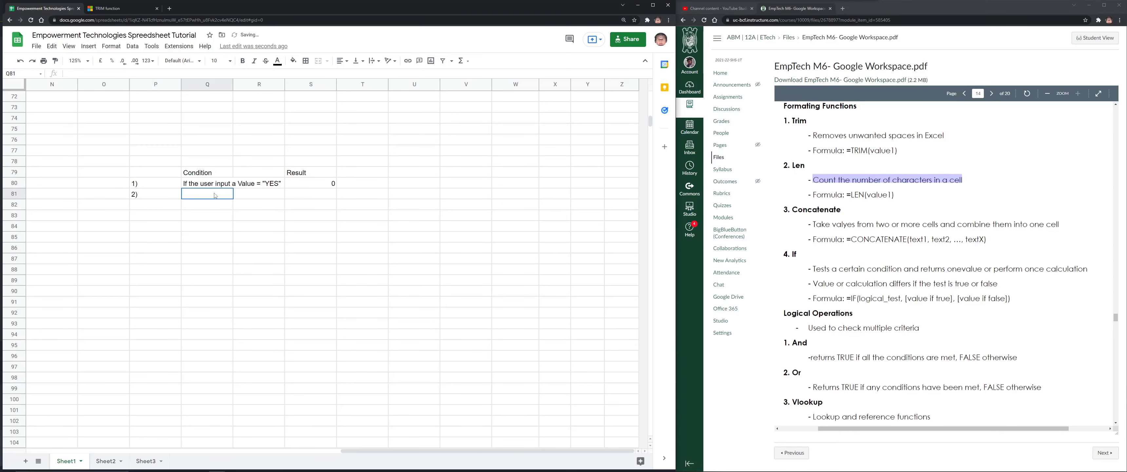
pyautogui.write('If the u')
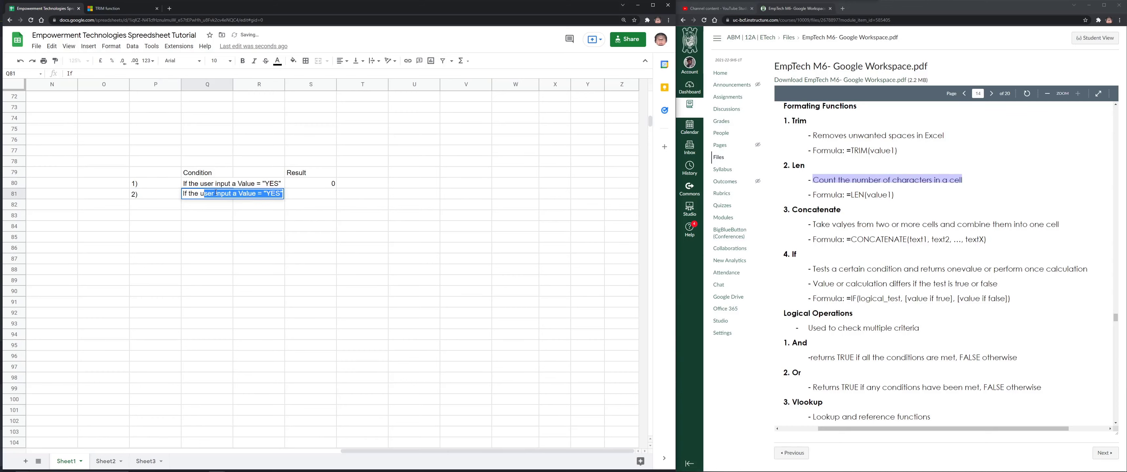
pyautogui.write('ser input a v')
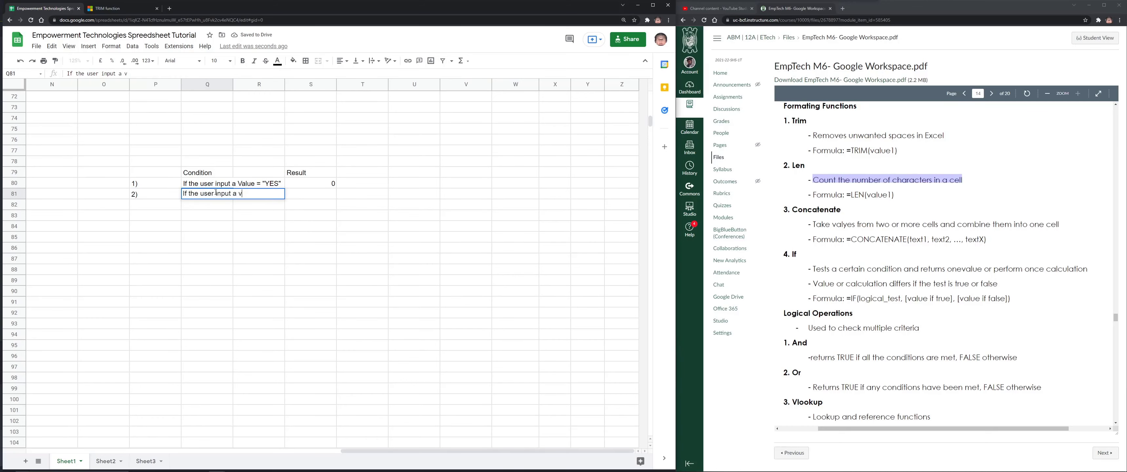
pyautogui.write('alue = ')
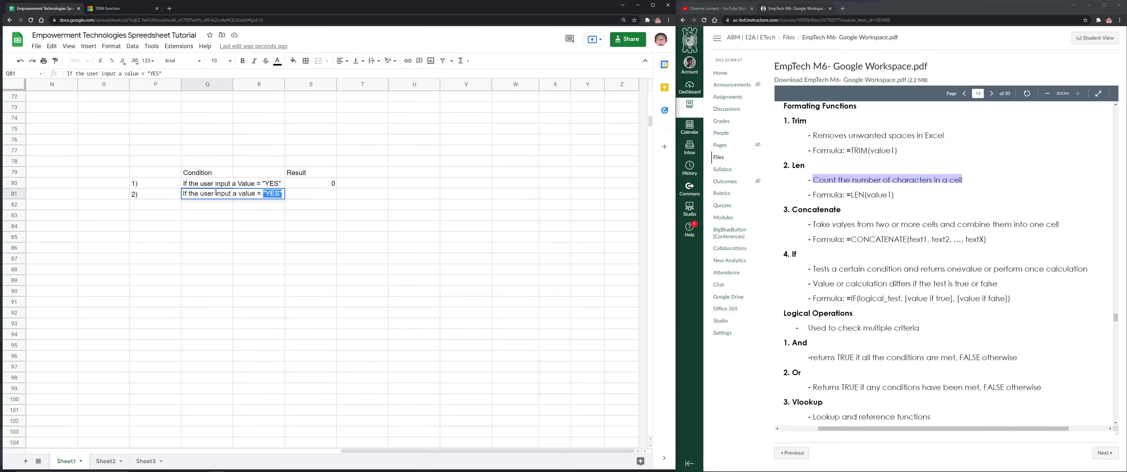
pyautogui.write('10')
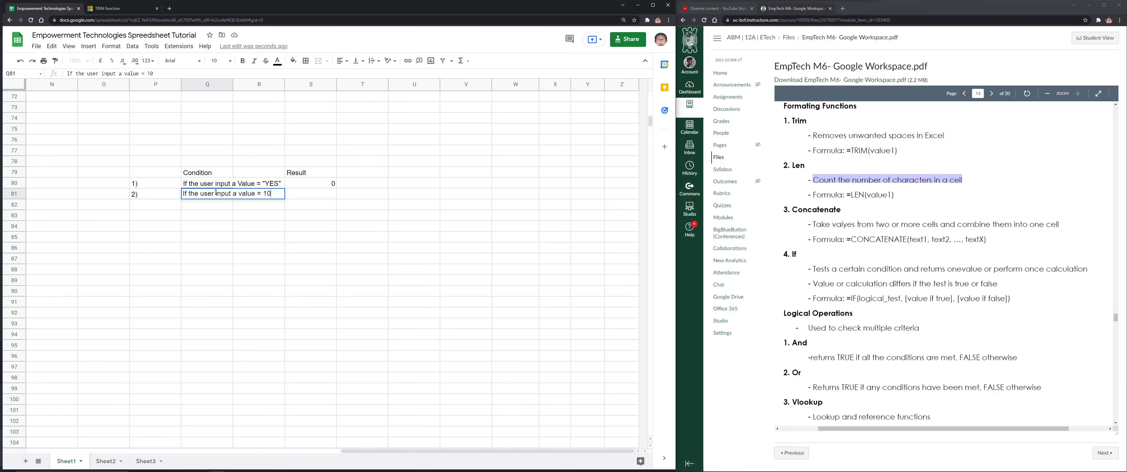
pyautogui.press('Tab')
pyautogui.press('Tab')
pyautogui.write('"No"')
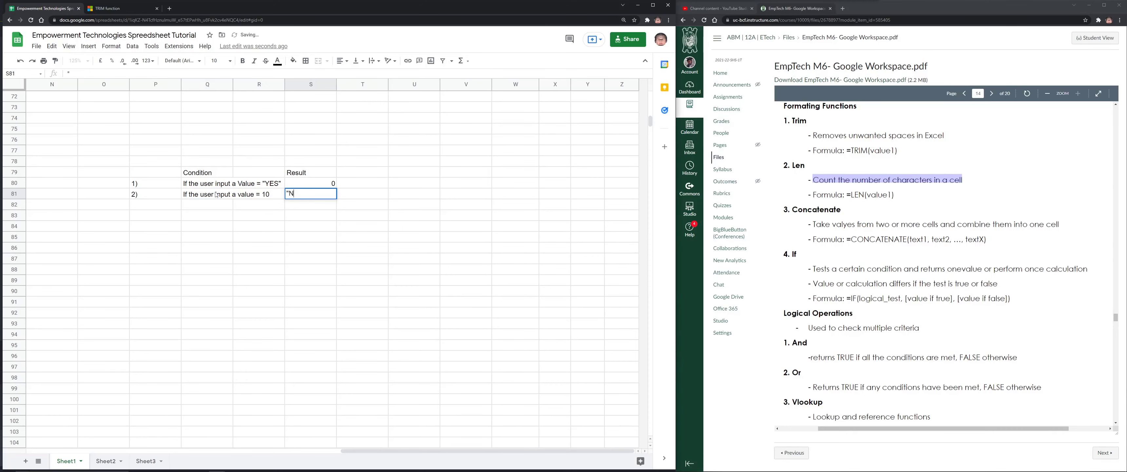
pyautogui.press('Return')
pyautogui.press('Down')
pyautogui.press('Down')
pyautogui.press('Down')
pyautogui.press('Down')
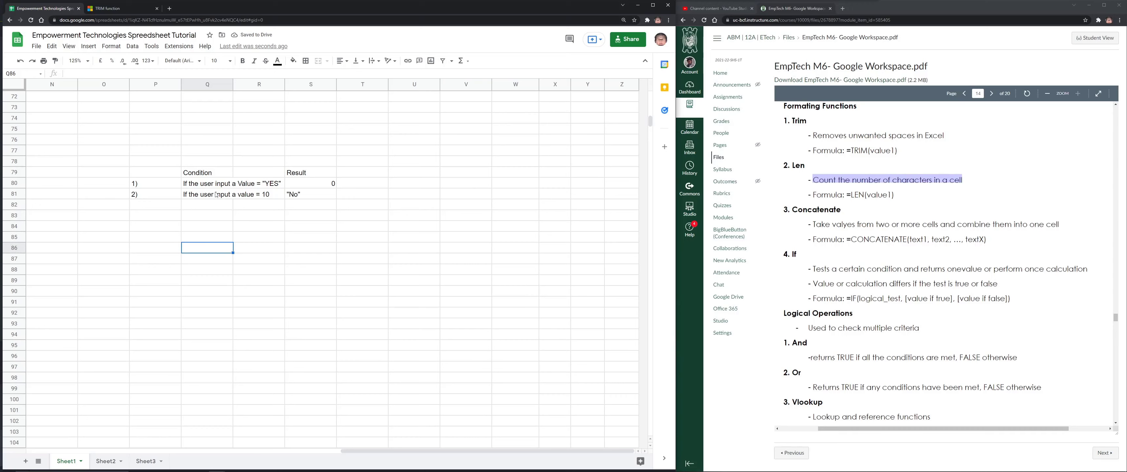
# Add the headings Value in Q86 and Result in R86
pyautogui.write('Value')
pyautogui.press('Return')
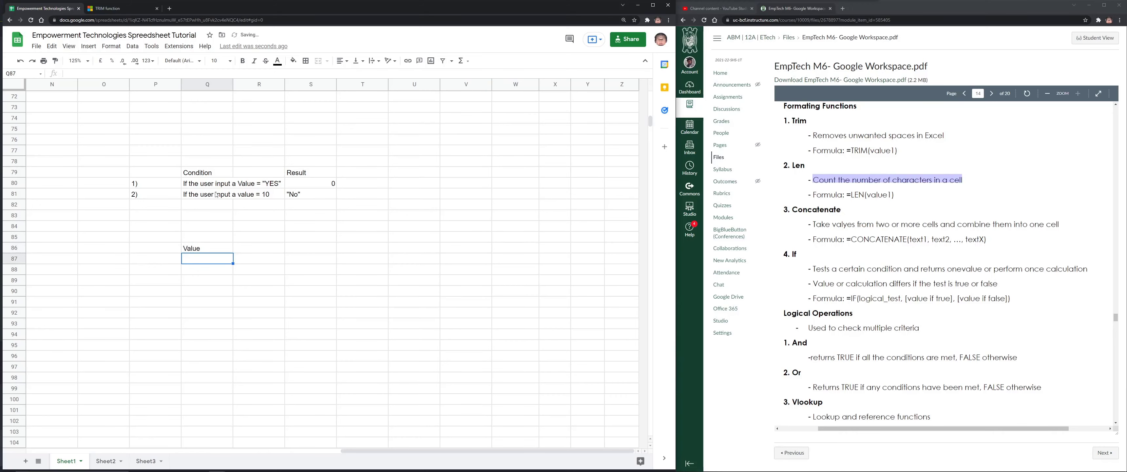
pyautogui.press('Up')
pyautogui.press('Right')
pyautogui.press('Right')
pyautogui.press('Left')
pyautogui.write('Result')
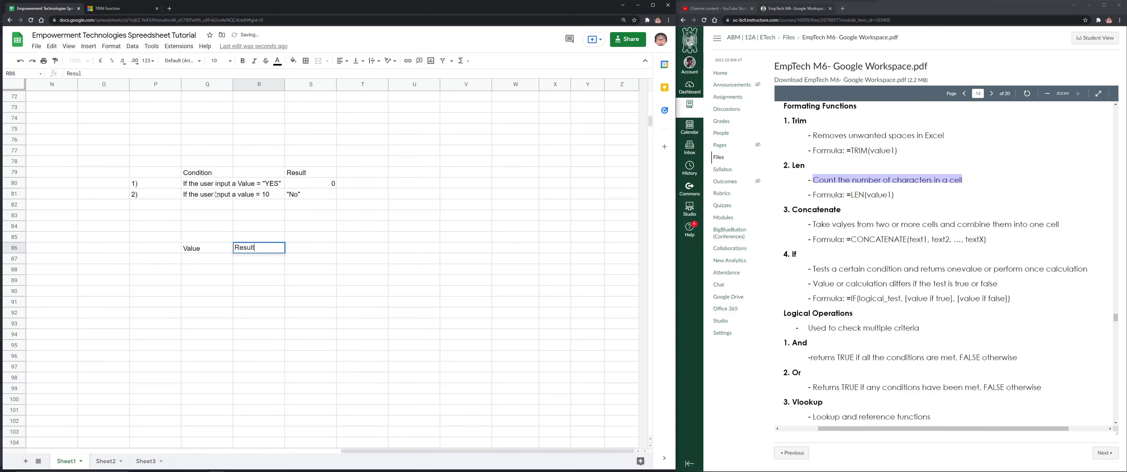
pyautogui.press('Return')
# Type sample values 1 and 34 under Value, then clear them again
pyautogui.press('Left')
pyautogui.write('1')
pyautogui.press('Return')
pyautogui.write('3')
pyautogui.press('Return')
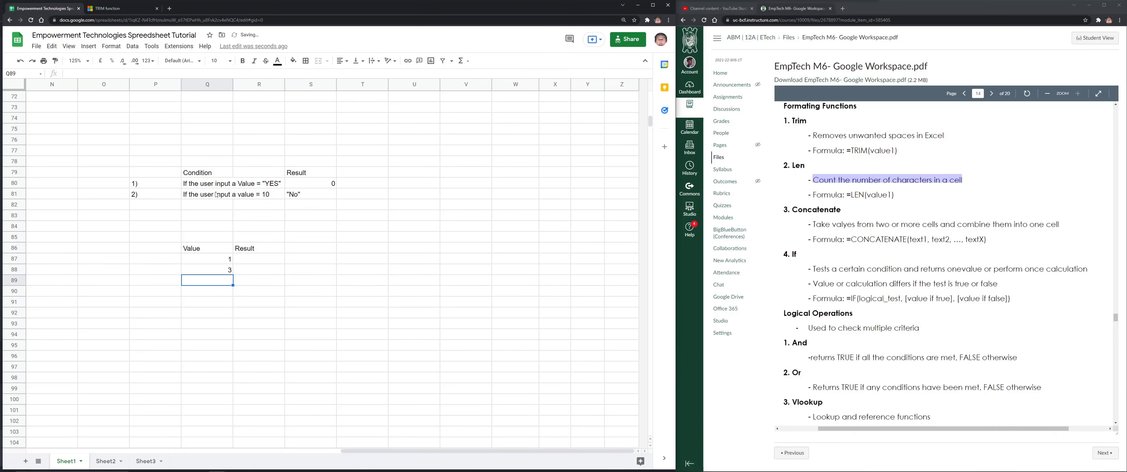
pyautogui.write('4')
pyautogui.press('Return')
pyautogui.press('Up')
pyautogui.press('Up')
pyautogui.press('Left')
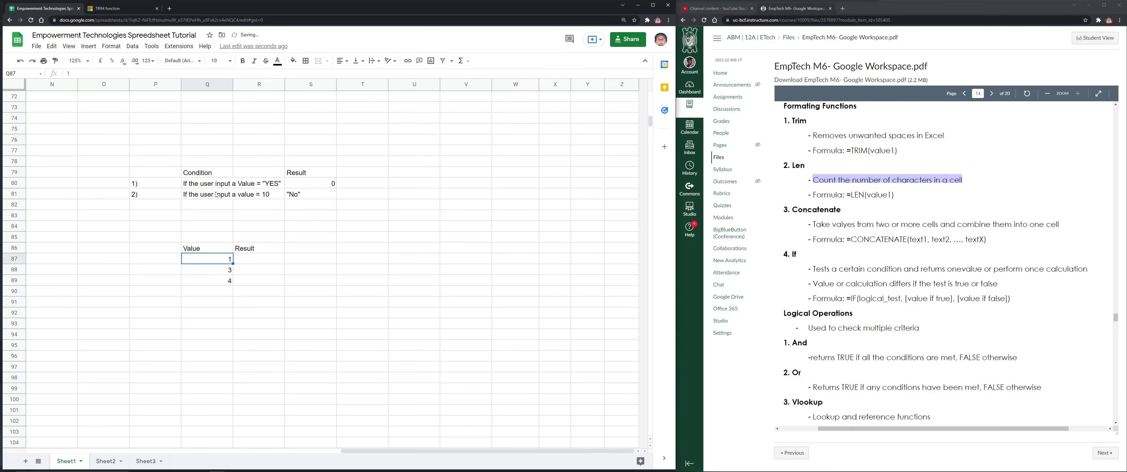
pyautogui.press('Delete')
pyautogui.press('Down')
pyautogui.press('Delete')
pyautogui.press('Up')
pyautogui.press('Down')
pyautogui.press('Down')
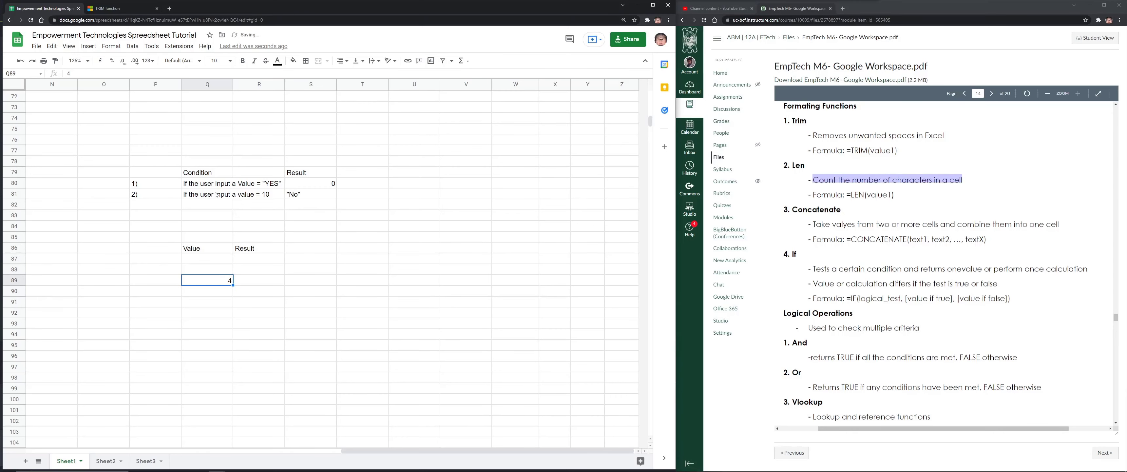
pyautogui.press('Delete')
pyautogui.press('Up')
# Enter YES as the test value in Q87 and begin an =IF( formula in R87
pyautogui.press('Up')
pyautogui.write('YES')
pyautogui.press('Return')
pyautogui.press('Up')
pyautogui.press('Right')
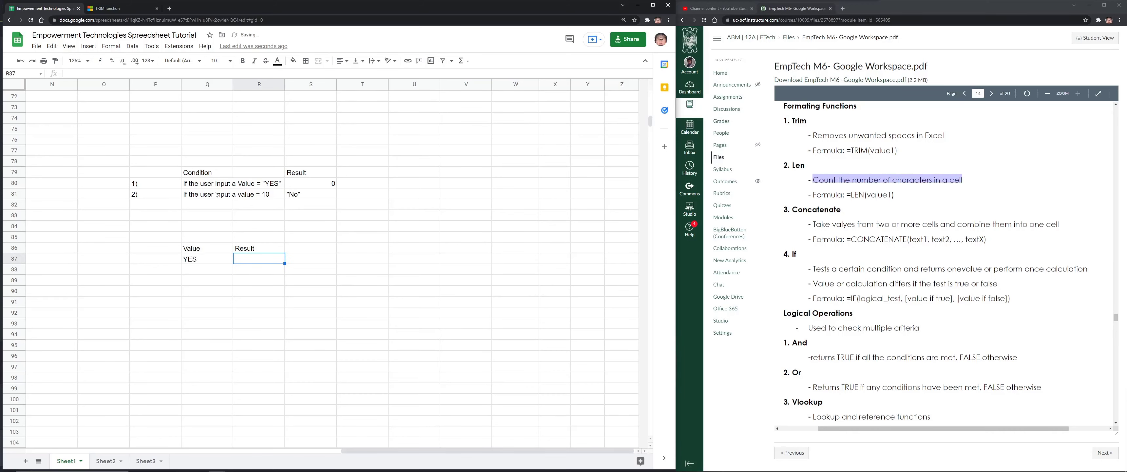
pyautogui.press('Down')
pyautogui.press('Up')
pyautogui.press('Down')
pyautogui.press('Up')
pyautogui.press('Up')
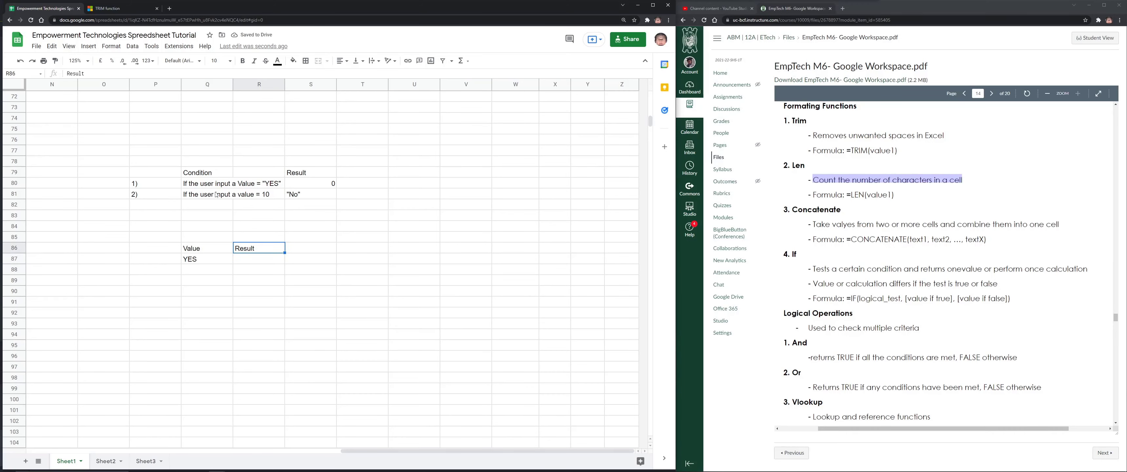
pyautogui.press('Down')
pyautogui.press('Left')
pyautogui.press('Right')
pyautogui.press('Left')
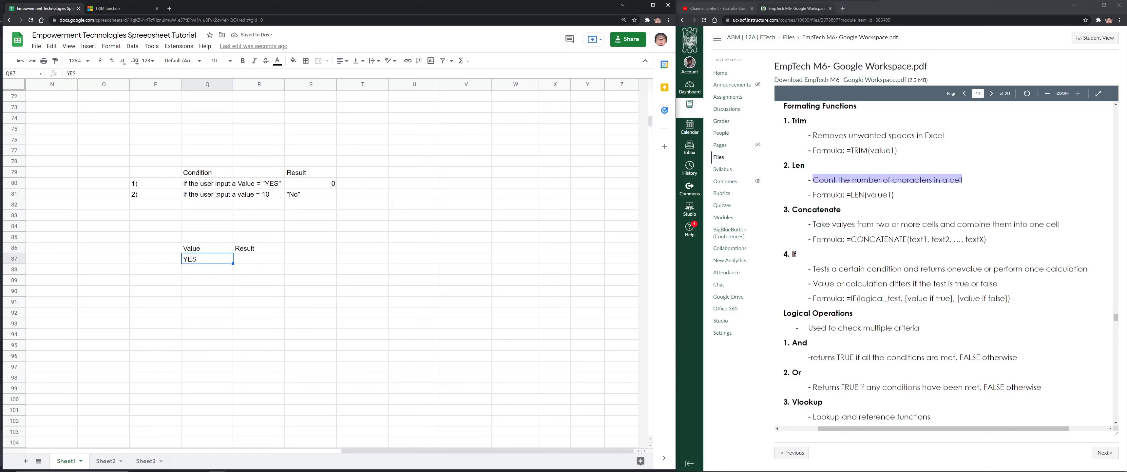
pyautogui.press('Delete')
pyautogui.press('Right')
pyautogui.press('Left')
pyautogui.write('YES')
pyautogui.press('Tab')
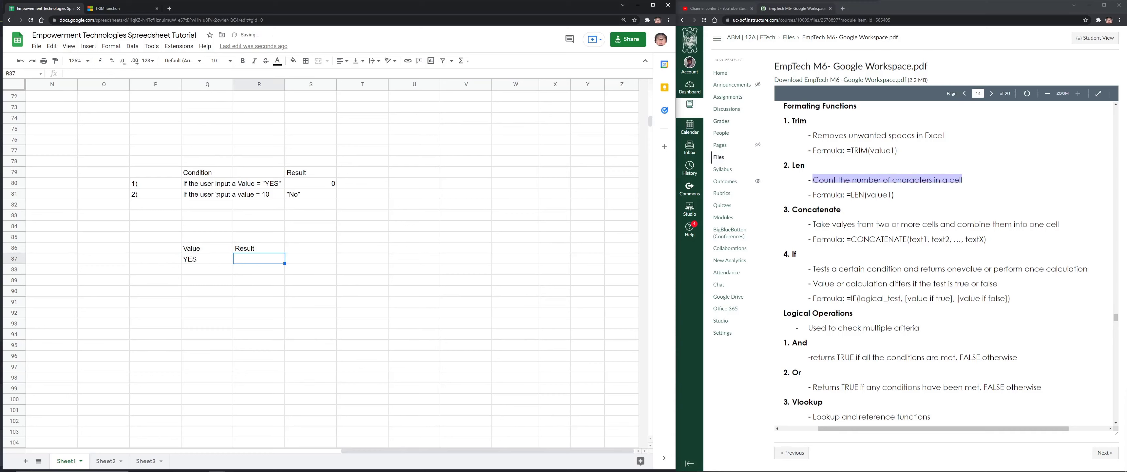
pyautogui.write('=')
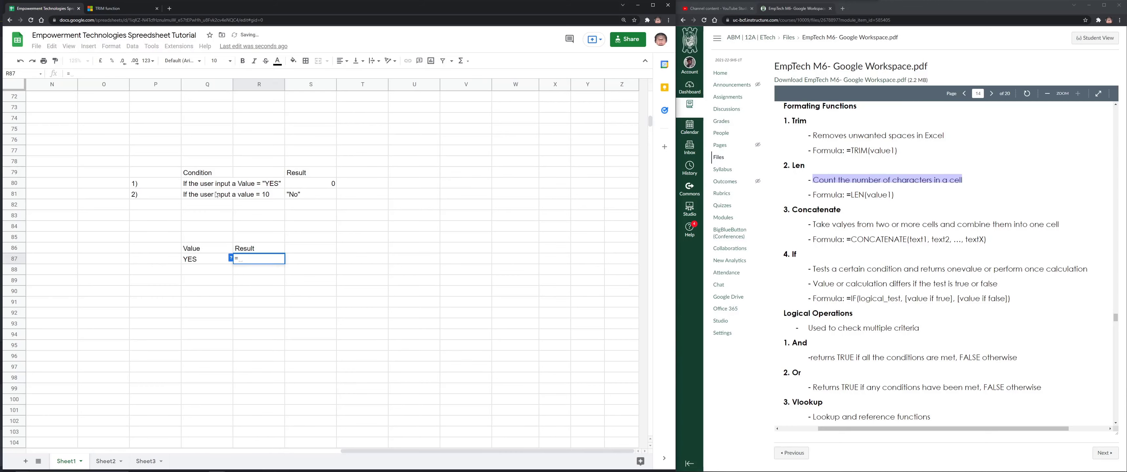
pyautogui.write('IF')
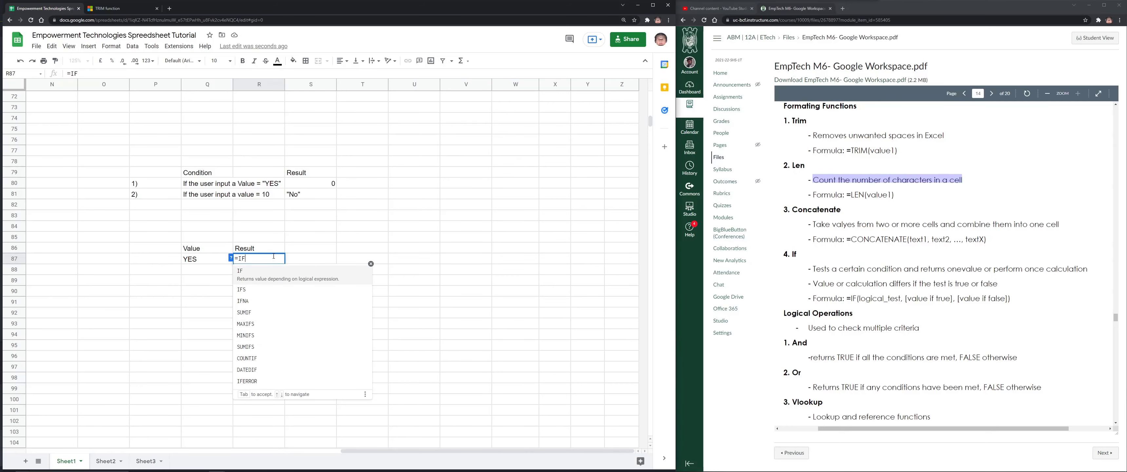
pyautogui.write('(')
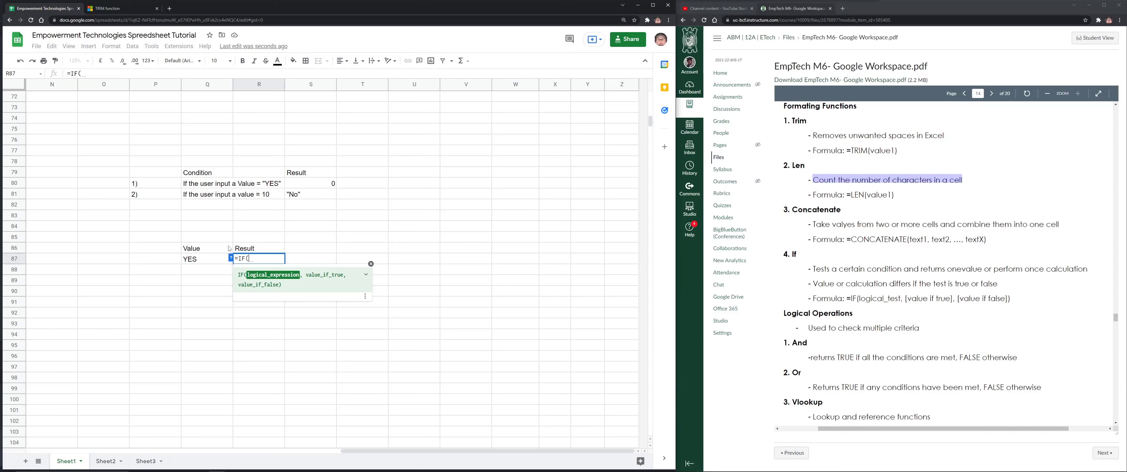
# Complete R87 as =IF(Q87="YES",0) so it returns 0 for YES
pyautogui.click(204, 259)
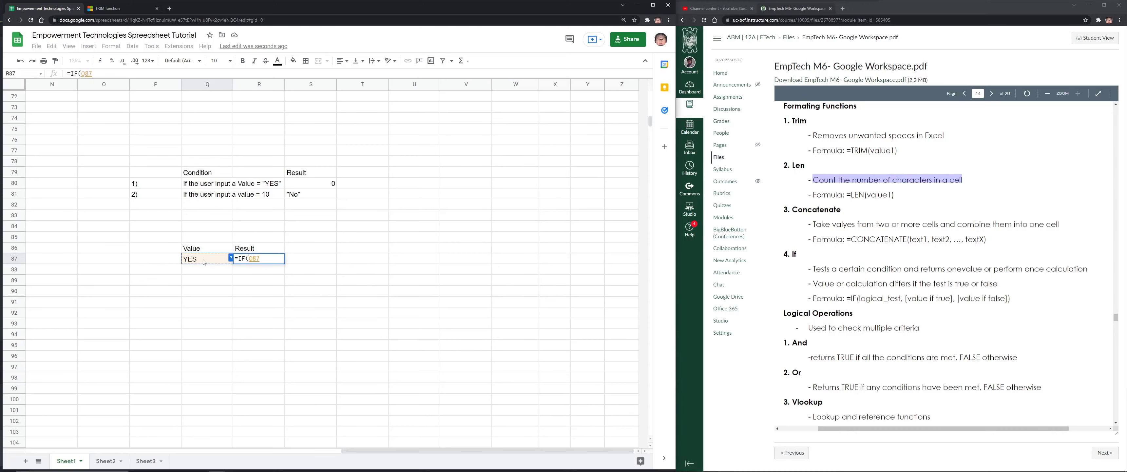
pyautogui.write('=')
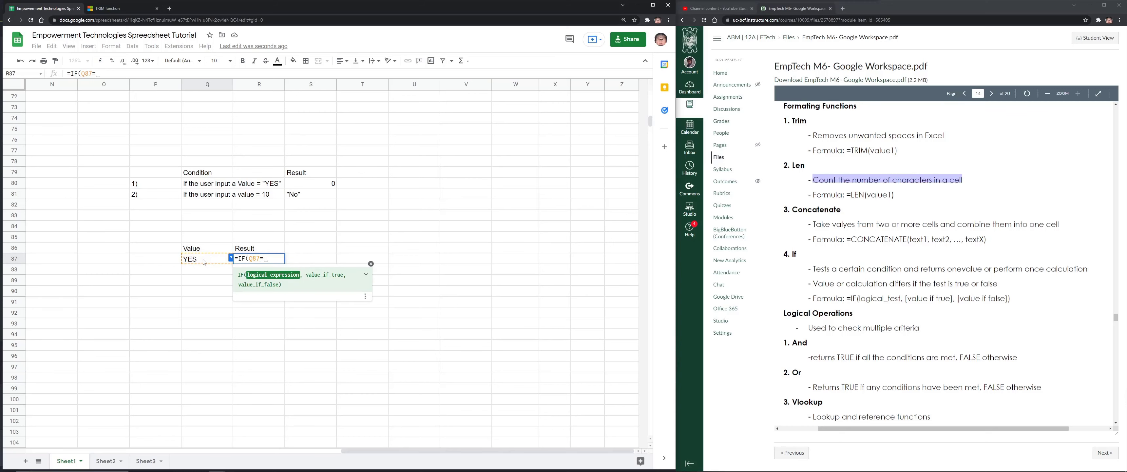
pyautogui.write('"')
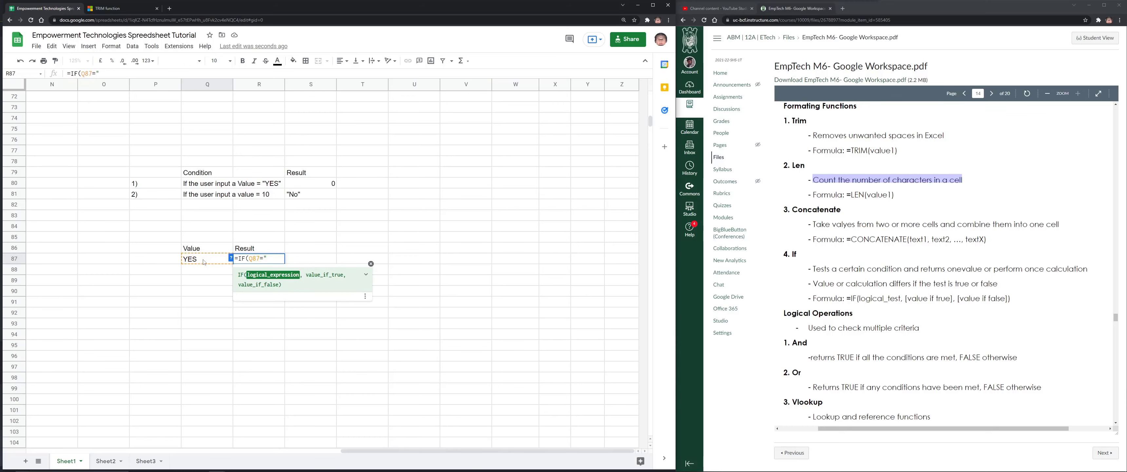
pyautogui.write('YES')
pyautogui.write(',')
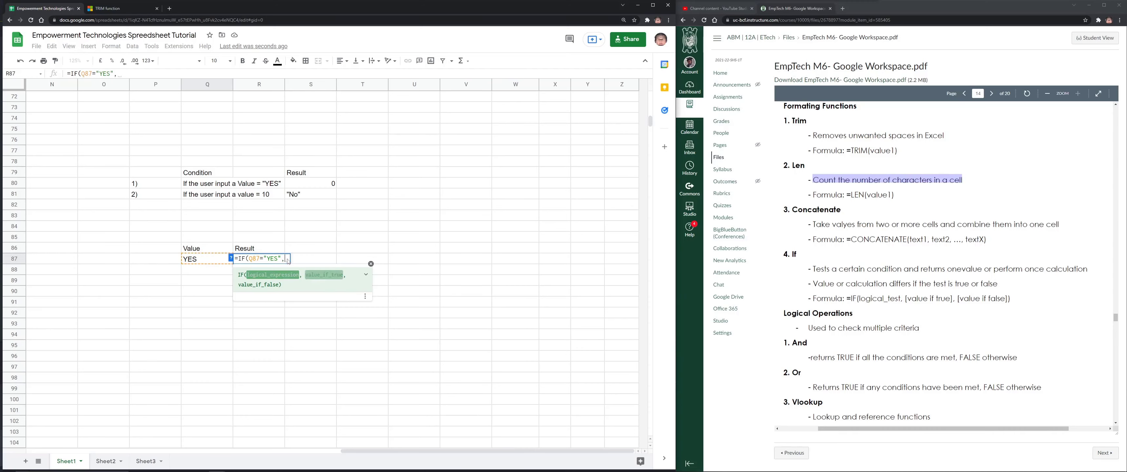
pyautogui.write('0')
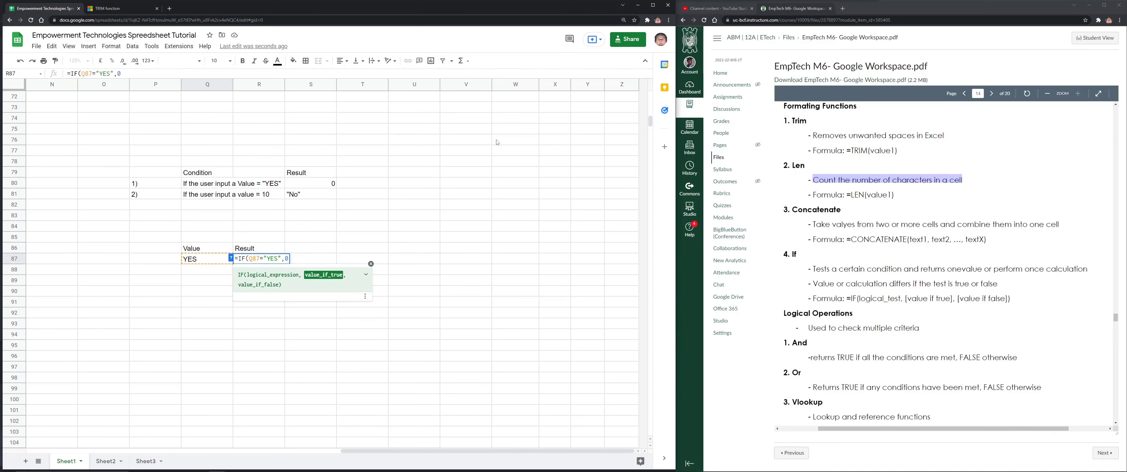
pyautogui.write(')')
pyautogui.press('Return')
pyautogui.press('Up')
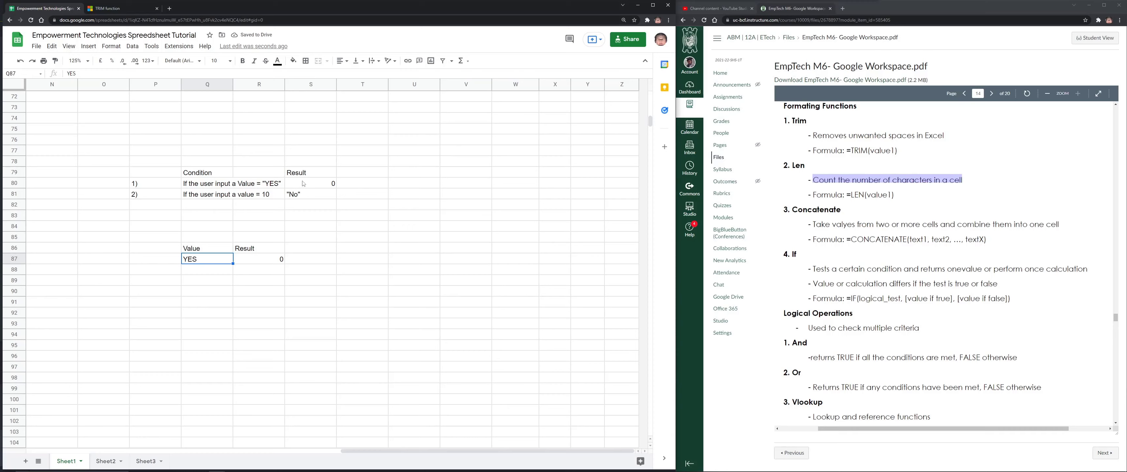
pyautogui.click(326, 162)
# Label S78 TRUE and T78 FALSE, and enter 1 in T80
pyautogui.write('TRUE')
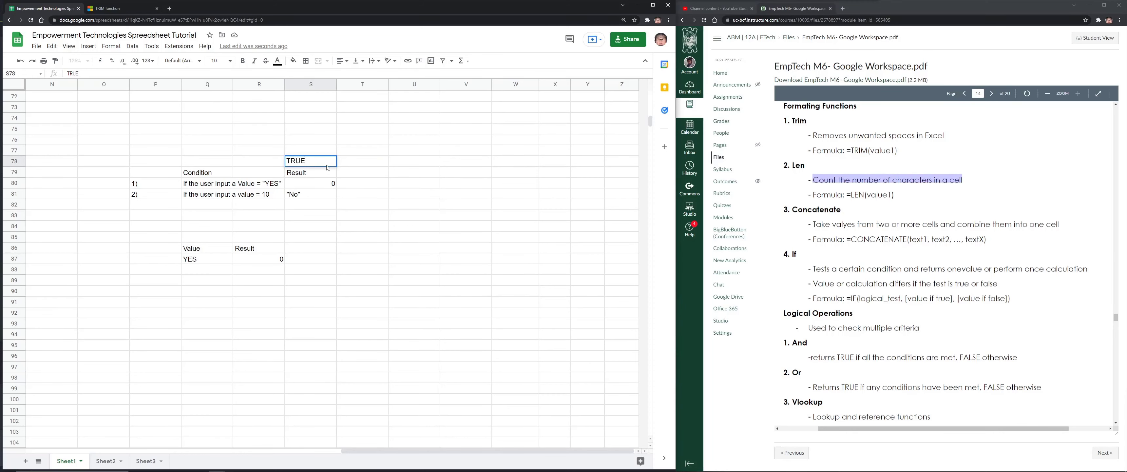
pyautogui.press('Tab')
pyautogui.write('FALSE')
pyautogui.press('Down')
pyautogui.press('Down')
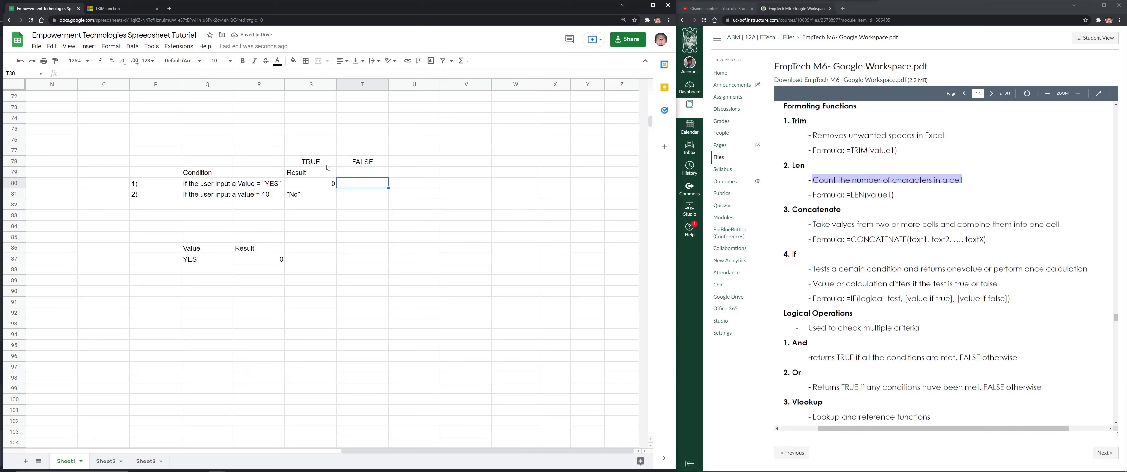
pyautogui.write('1')
pyautogui.press('Return')
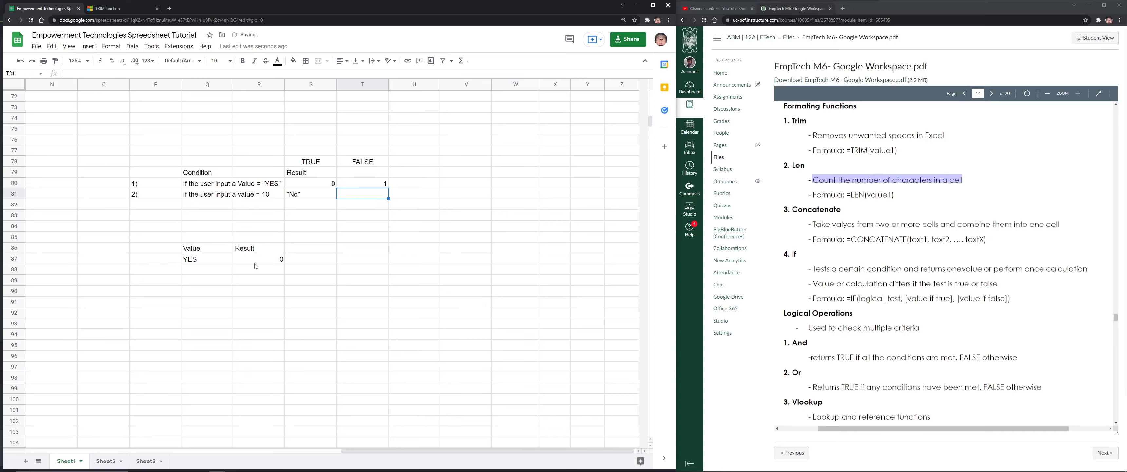
# Change the R87 formula to =IF(Q87="YES",0,1)
pyautogui.click(270, 262)
pyautogui.doubleClick(271, 261)
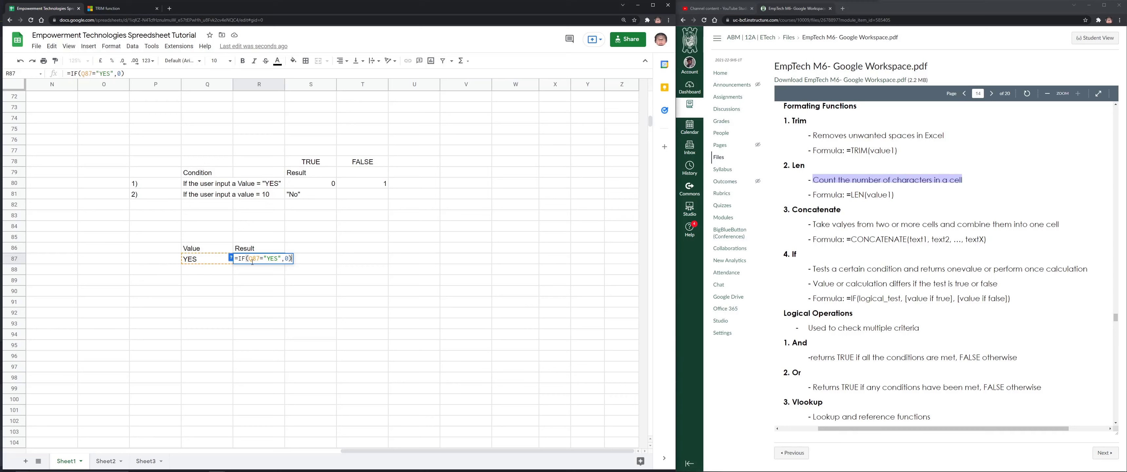
pyautogui.doubleClick(287, 258)
pyautogui.click(290, 259)
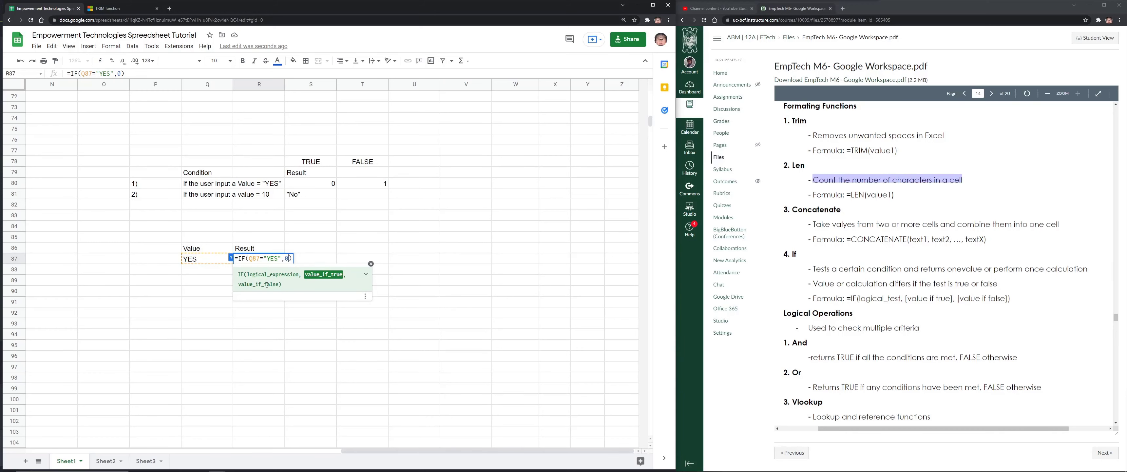
pyautogui.write(',1')
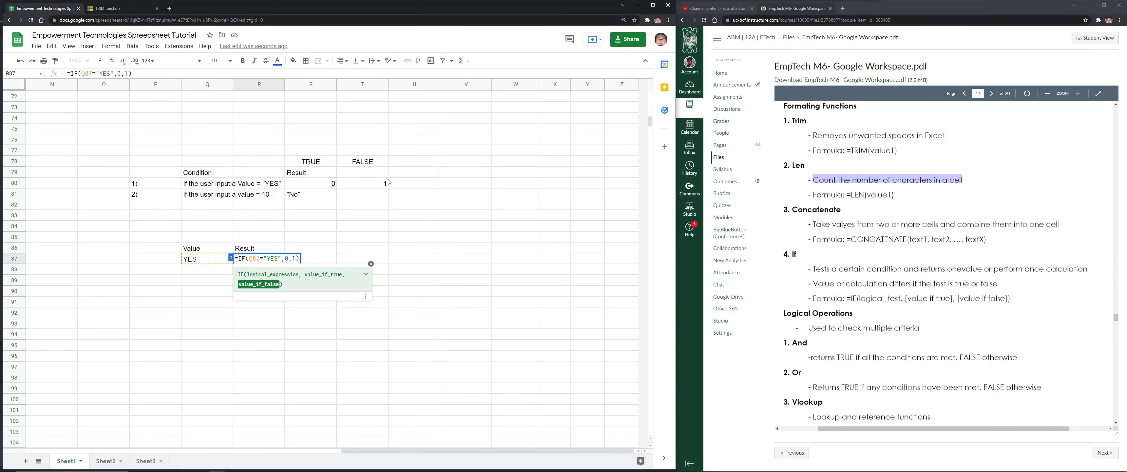
pyautogui.press('Return')
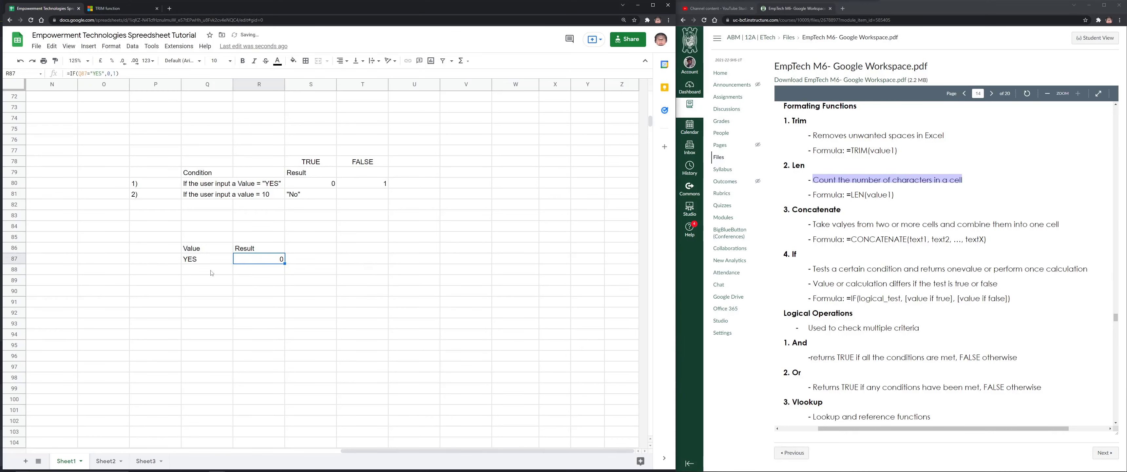
# Fill the R87 IF formula down column R through R105
pyautogui.click(214, 268)
pyautogui.write('YES')
pyautogui.press('Escape')
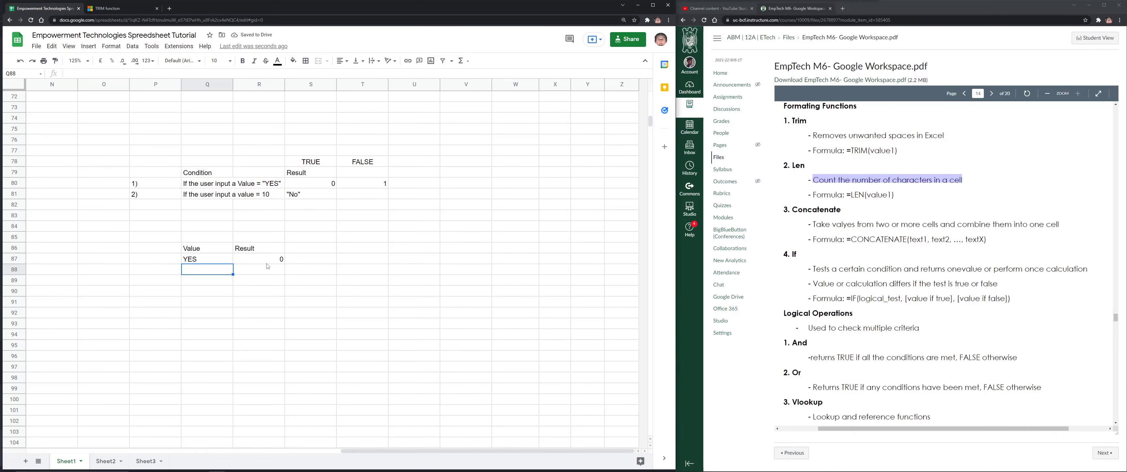
pyautogui.click(271, 260)
pyautogui.moveTo(285, 264); pyautogui.dragTo(277, 460)
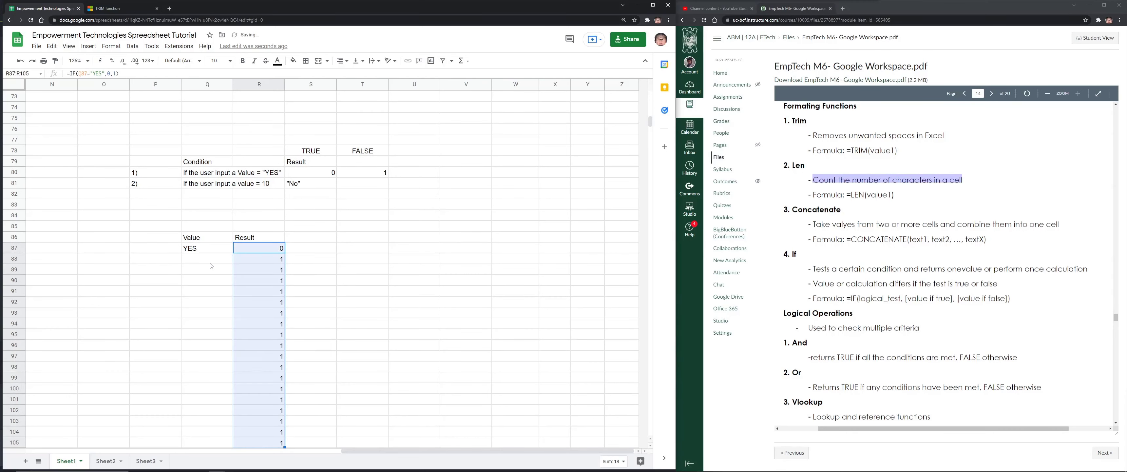
# Enter YES in Q88, Q89 and Q90
pyautogui.click(217, 259)
pyautogui.write('YES')
pyautogui.press('Return')
pyautogui.write('YES')
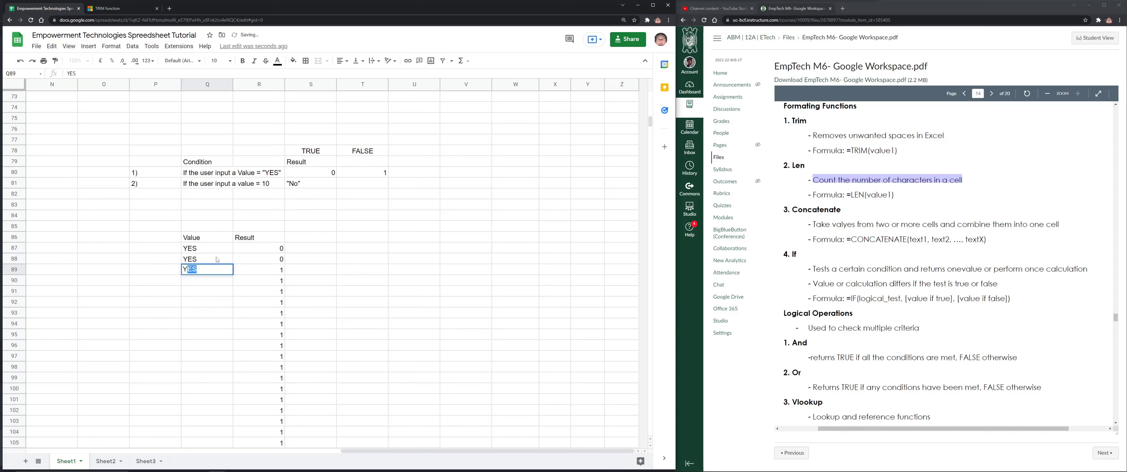
pyautogui.press('Return')
pyautogui.write('YUE')
pyautogui.press('BackSpace')
pyautogui.press('BackSpace')
pyautogui.write('ES')
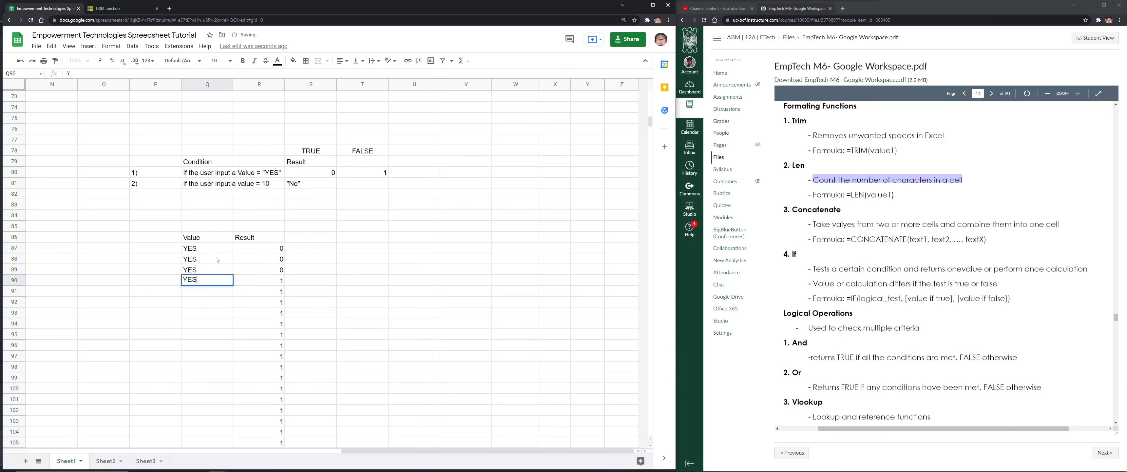
pyautogui.press('Return')
# Remove the extra filled formulas in R91:R105
pyautogui.scroll(-2, 268, 378)
pyautogui.moveTo(269, 388); pyautogui.dragTo(259, 234)
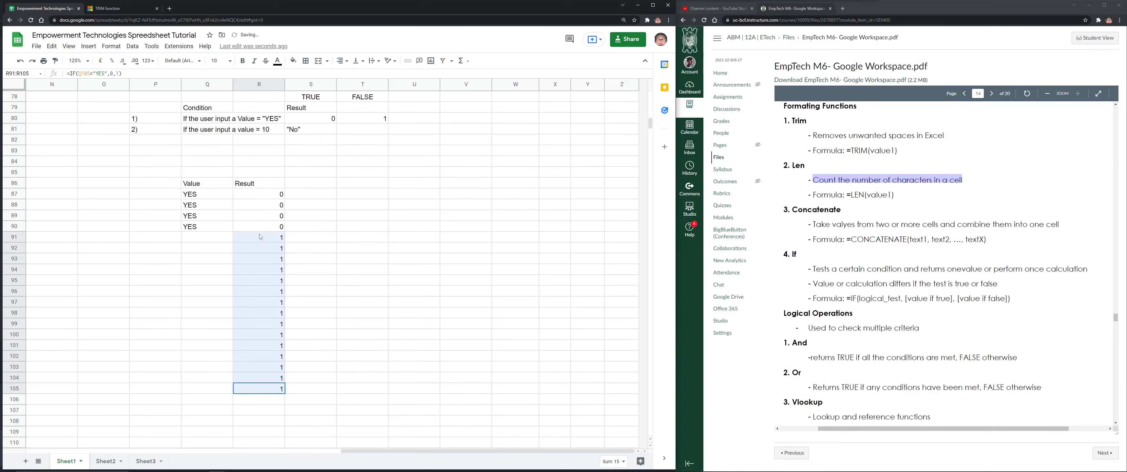
pyautogui.click(219, 228)
pyautogui.scroll(1, 325, 262)
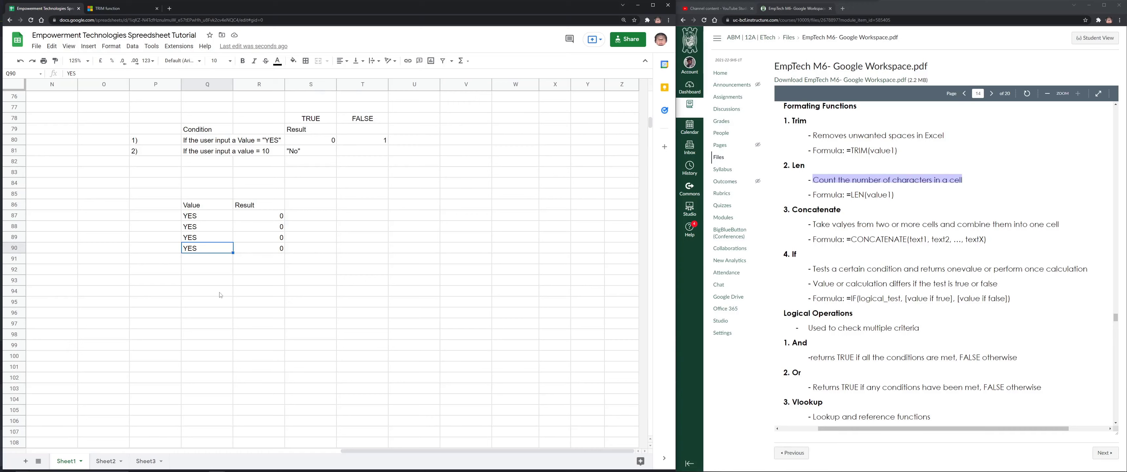
pyautogui.press('Down')
pyautogui.press('Down')
pyautogui.press('Down')
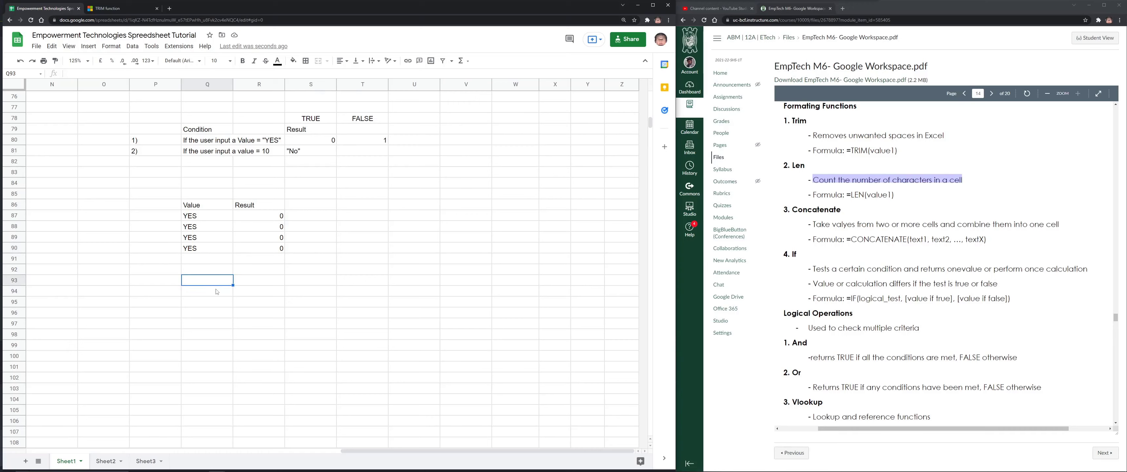
# Enter 10 as the test value and YES in T81
pyautogui.write('10')
pyautogui.click(373, 153)
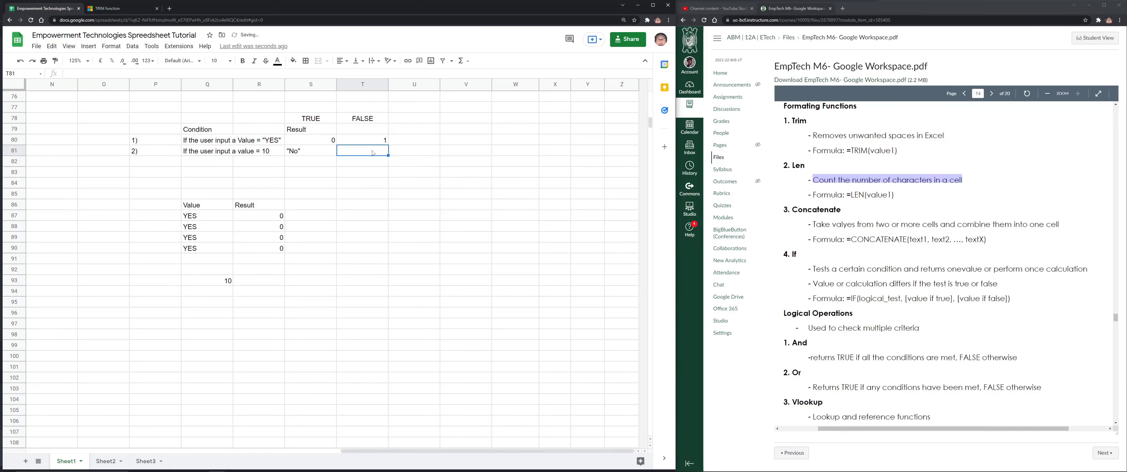
pyautogui.write('YES')
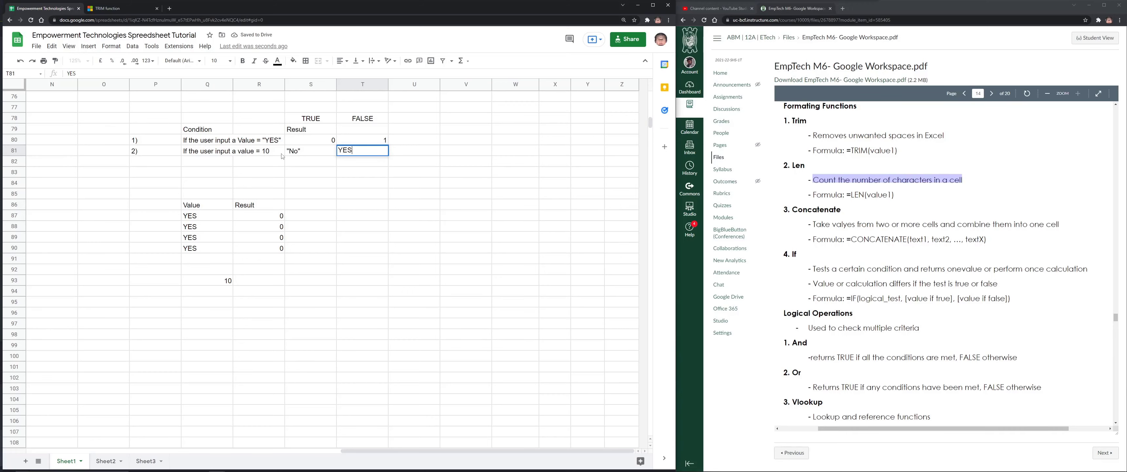
pyautogui.click(216, 281)
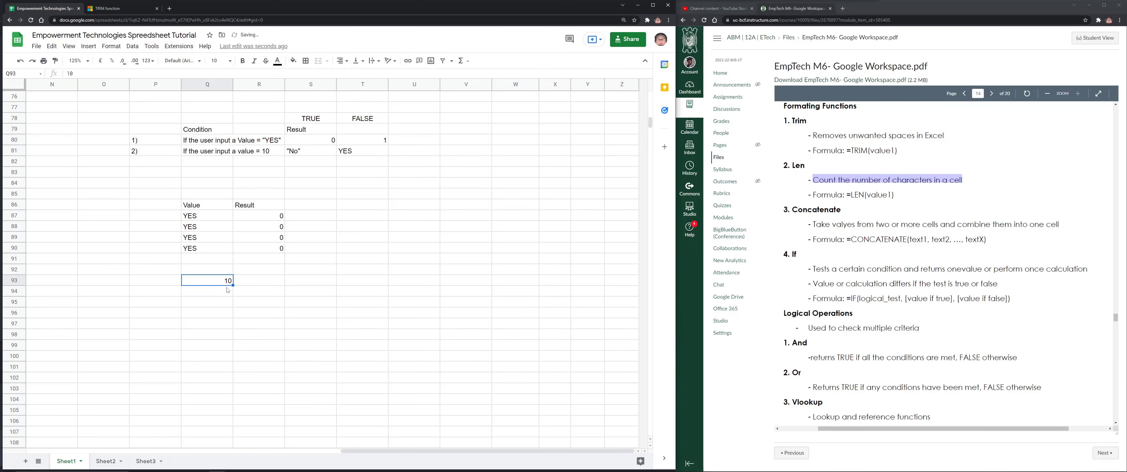
# Enter =IF(Q93=10,"NO","YES") in R93
pyautogui.press('Right')
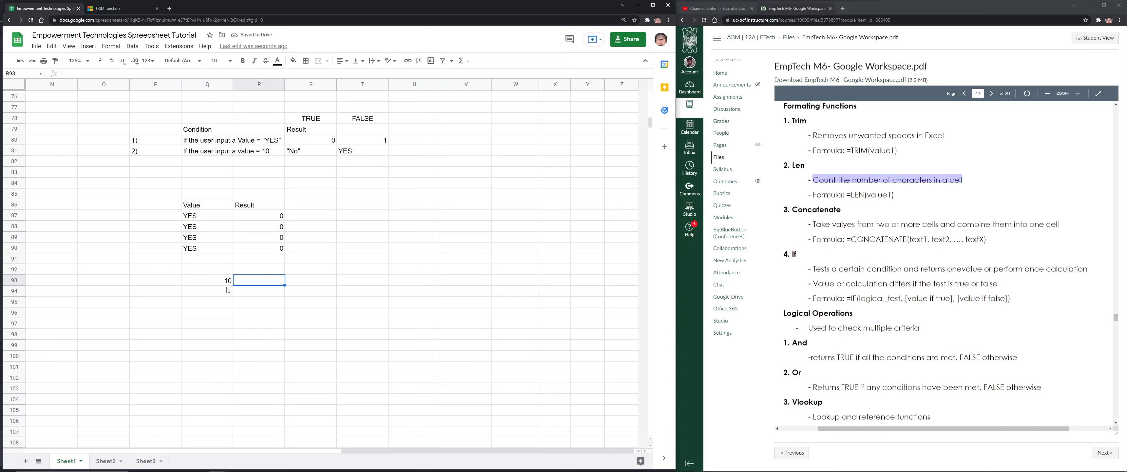
pyautogui.press('Left')
pyautogui.press('Right')
pyautogui.press('Right')
pyautogui.press('Left')
pyautogui.press('Left')
pyautogui.press('Right')
pyautogui.write('=IF(')
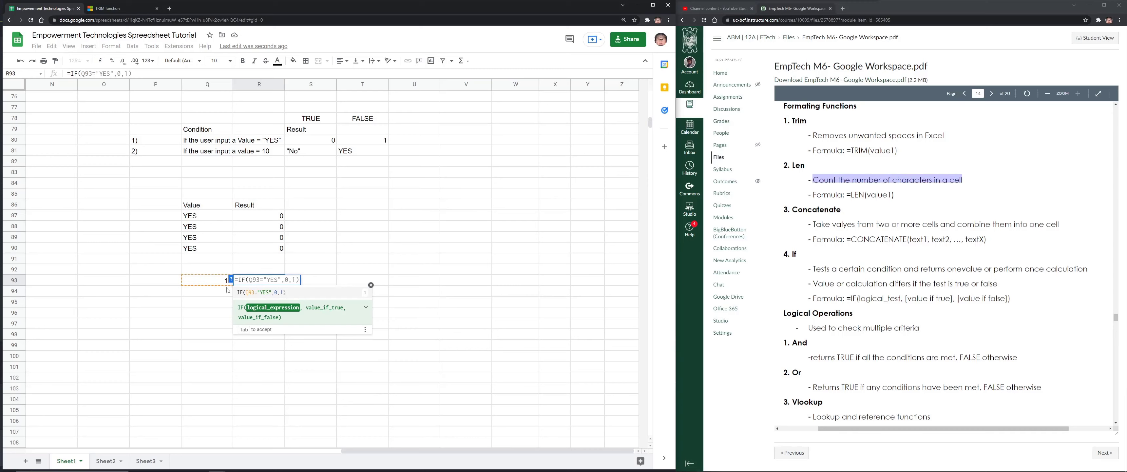
pyautogui.click(221, 280)
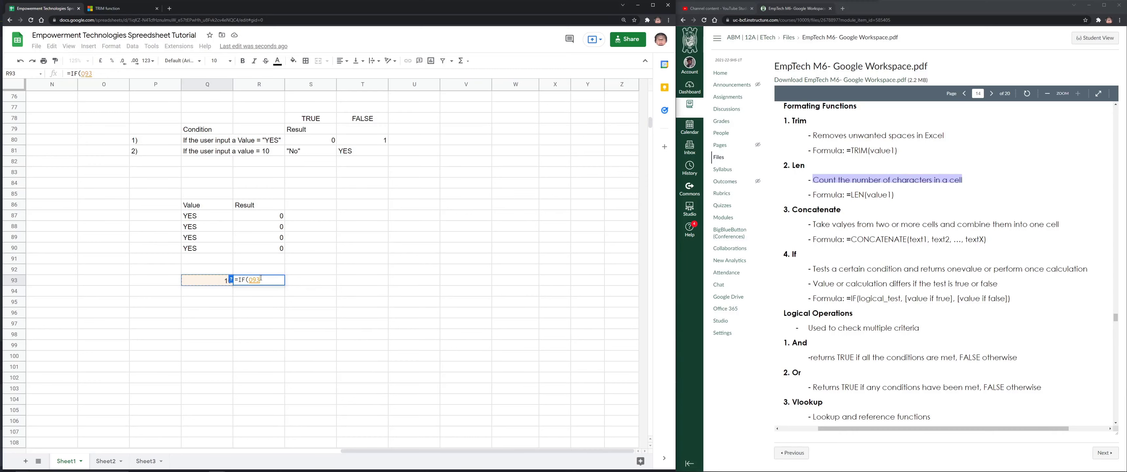
pyautogui.write('=')
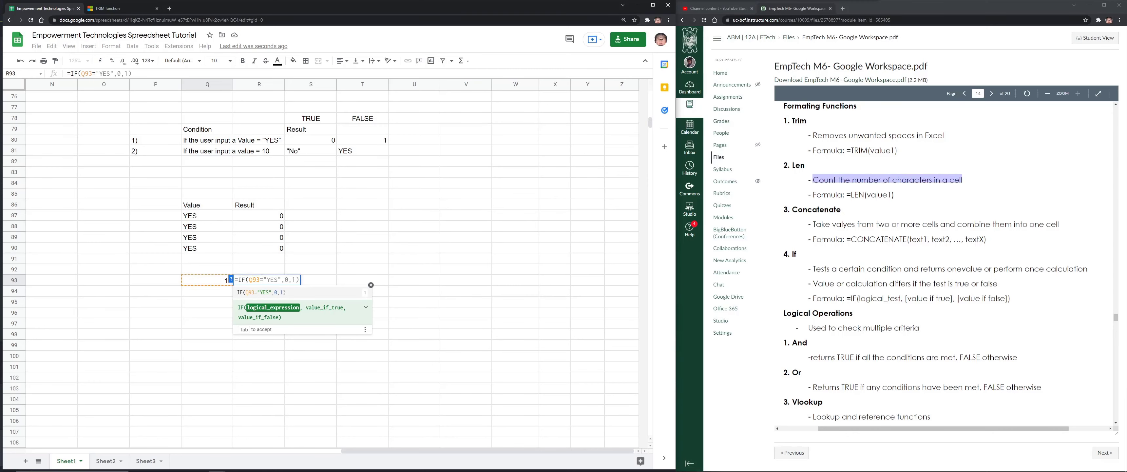
pyautogui.write('10,')
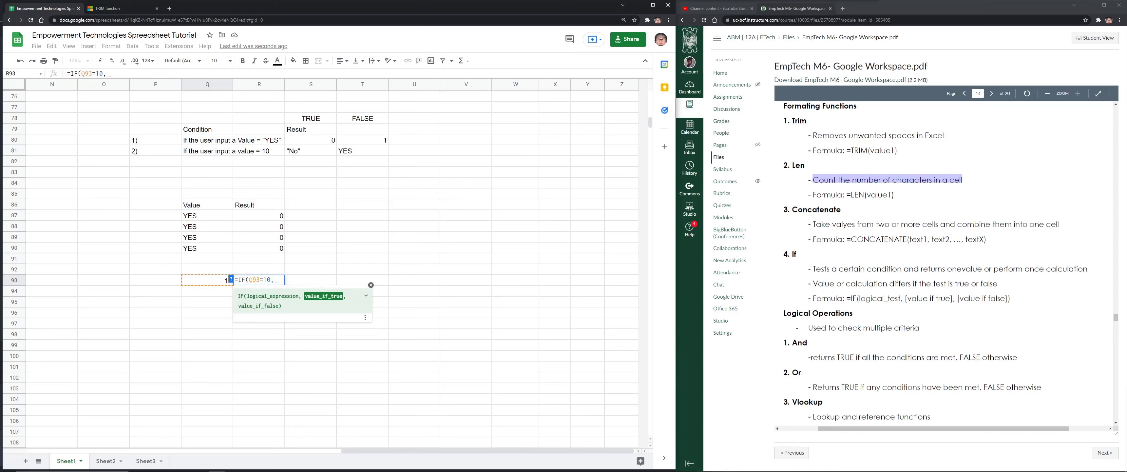
pyautogui.write('"')
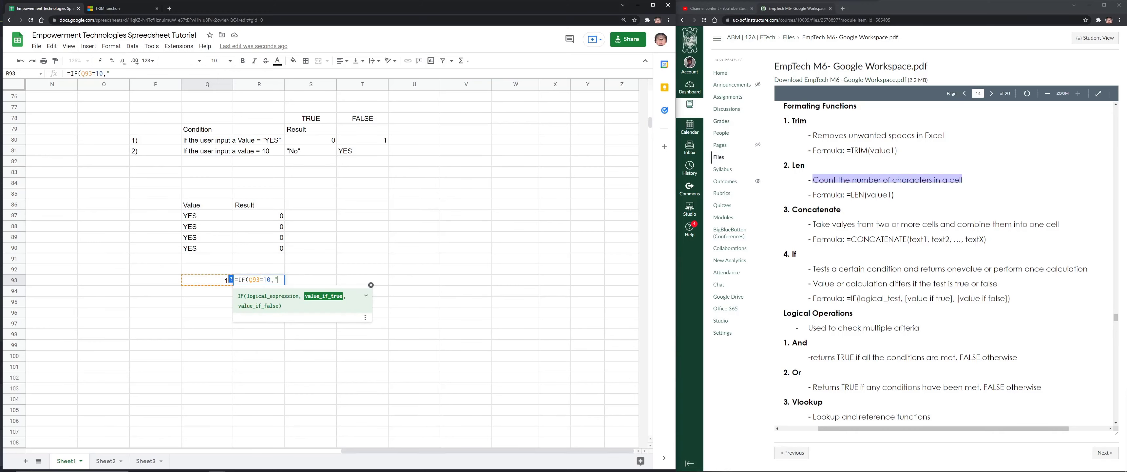
pyautogui.write('NO"')
pyautogui.write(',')
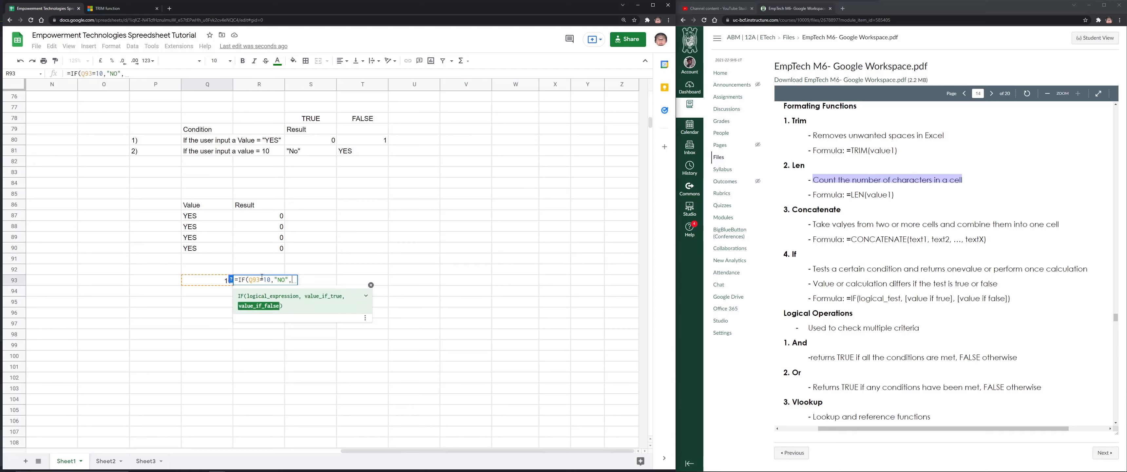
pyautogui.write('"YES")')
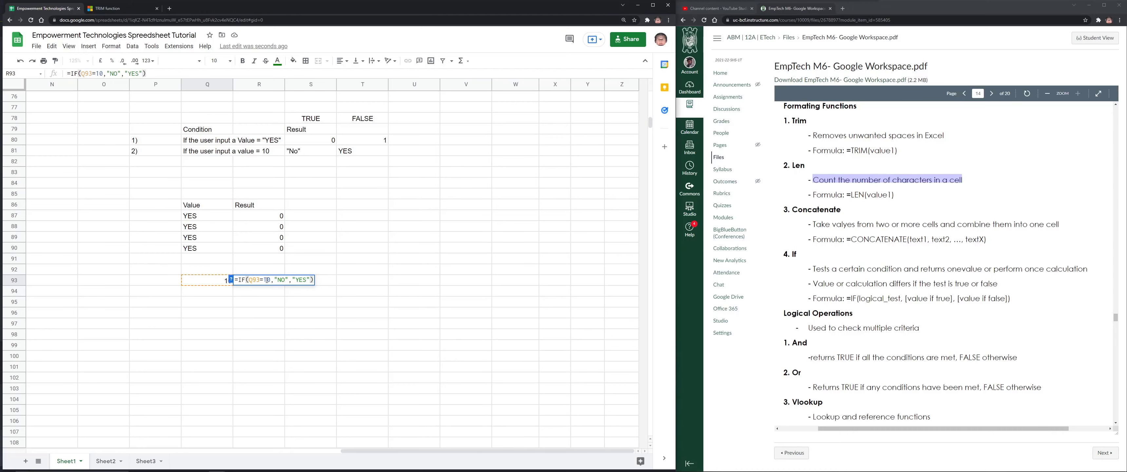
pyautogui.press('Return')
# Copy the R93 formula down to R96 and enter 10 in Q94:Q96
pyautogui.click(257, 281)
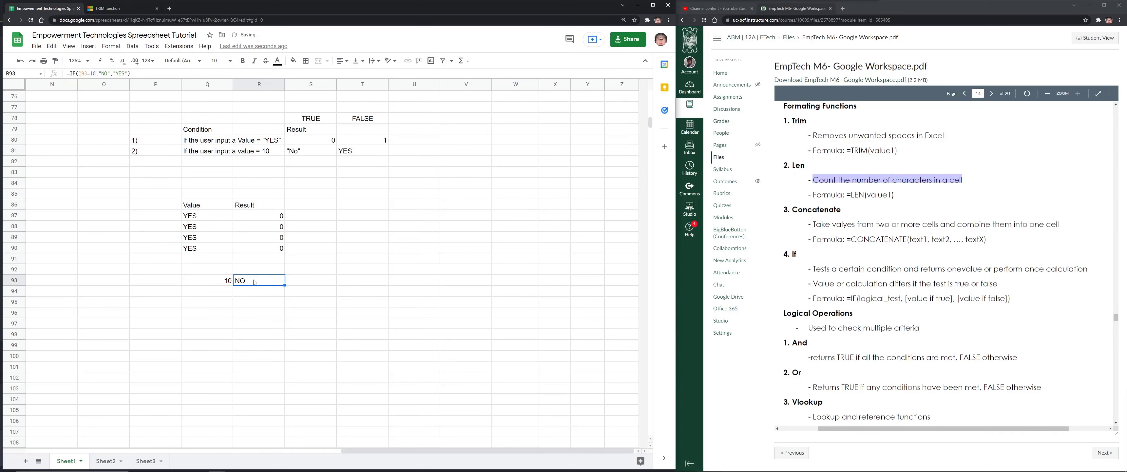
pyautogui.click(224, 283)
pyautogui.click(258, 280)
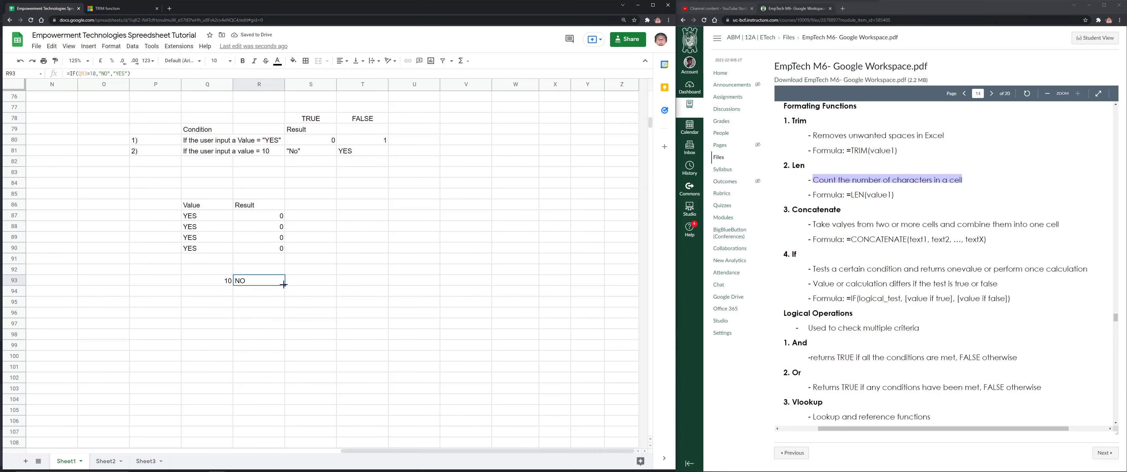
pyautogui.moveTo(285, 285); pyautogui.dragTo(262, 313)
pyautogui.click(218, 286)
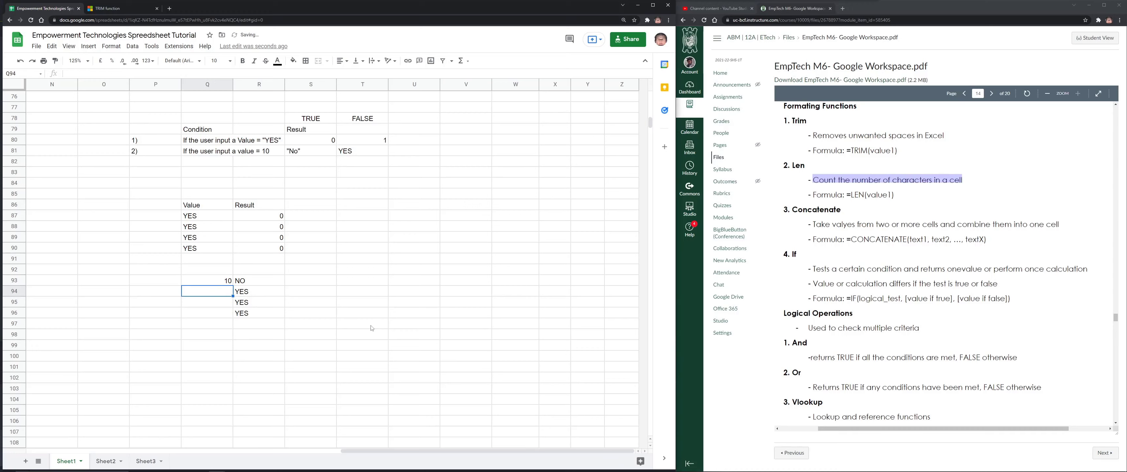
pyautogui.write('10')
pyautogui.press('Return')
pyautogui.write('10')
pyautogui.press('Return')
pyautogui.write('10')
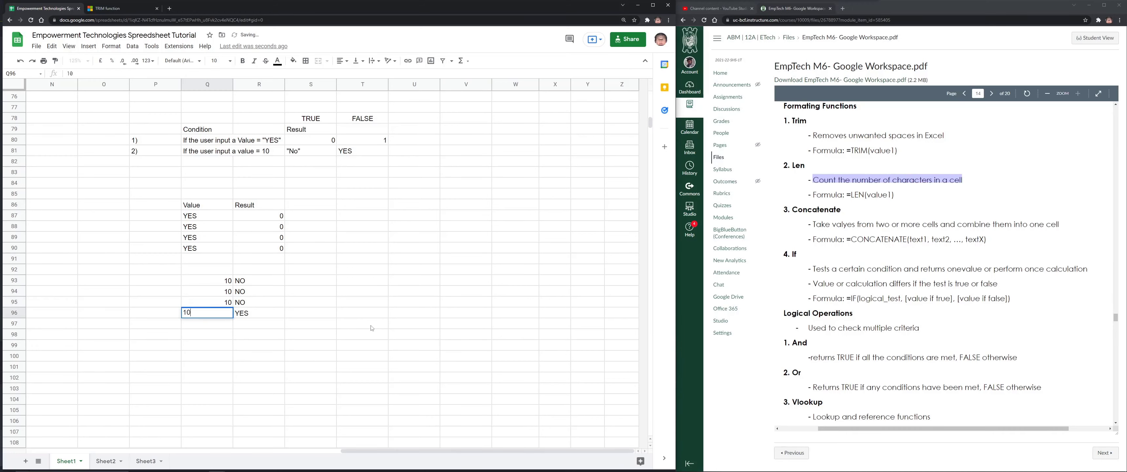
pyautogui.press('Return')
# Change the test values in Q93:Q96 to 43, 105, 5 and 5
pyautogui.press('Up')
pyautogui.write('5')
pyautogui.press('Return')
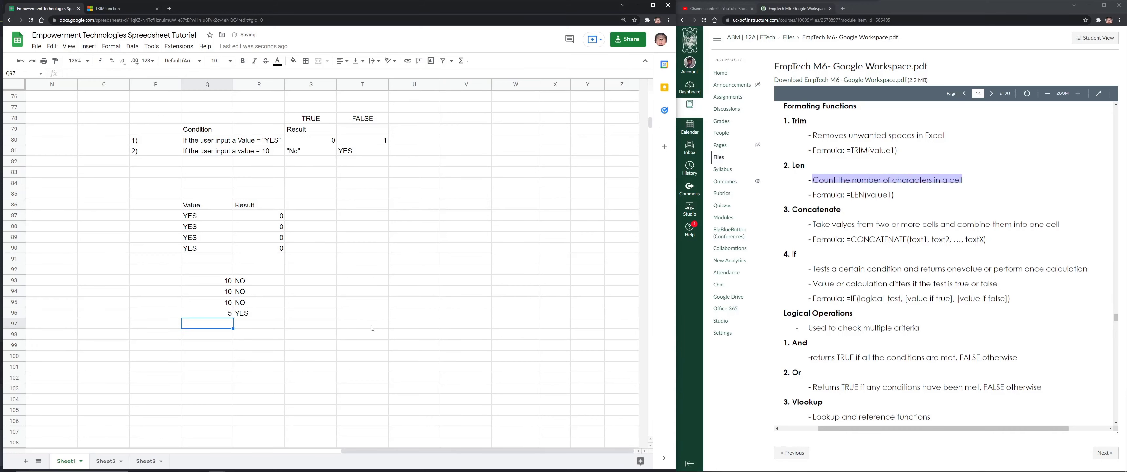
pyautogui.press('Up')
pyautogui.press('Up')
pyautogui.write('5')
pyautogui.press('Return')
pyautogui.press('Up')
pyautogui.press('Up')
pyautogui.press('Up')
pyautogui.write('43')
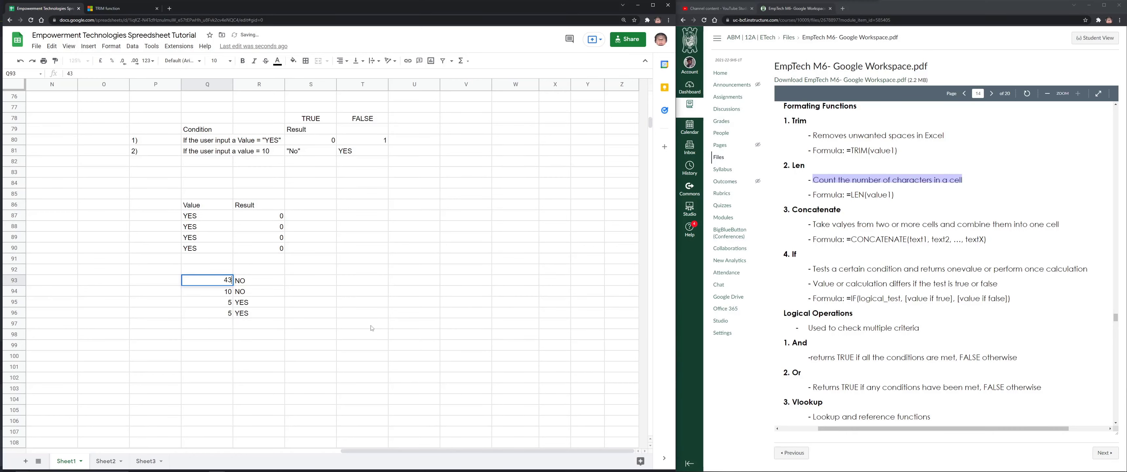
pyautogui.press('Return')
pyautogui.write('105')
pyautogui.press('Return')
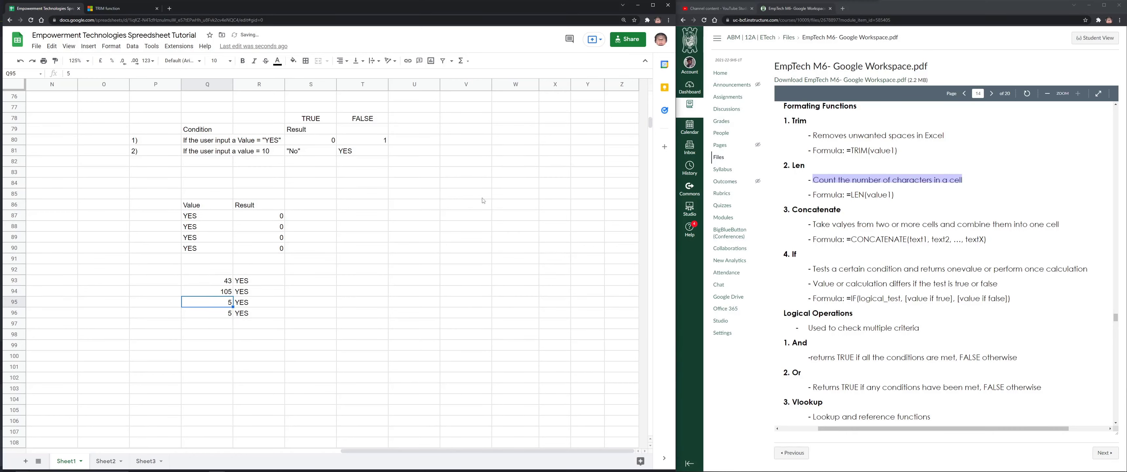
pyautogui.click(151, 161)
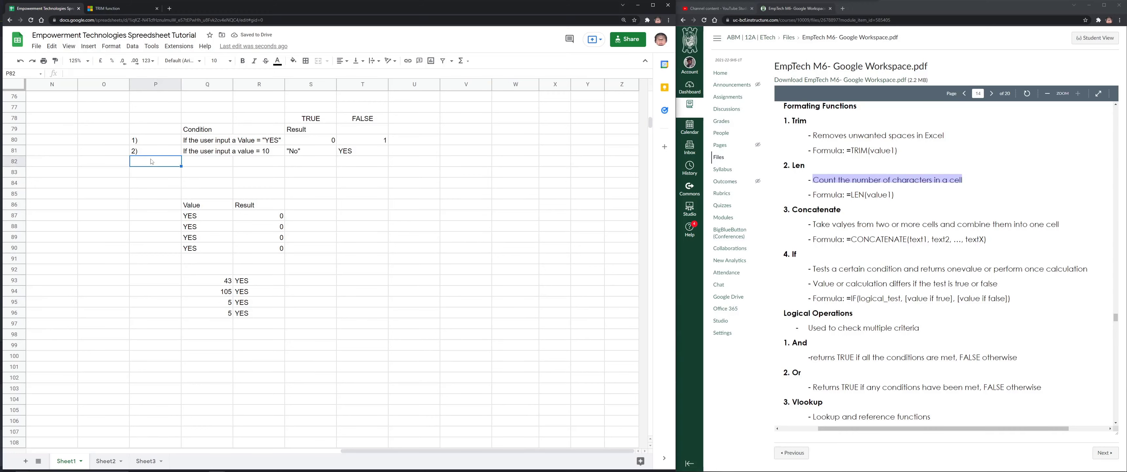
# Fill row 82 with 3), 'If the user input 75 or 100', PASSED and FAILED
pyautogui.write('3')
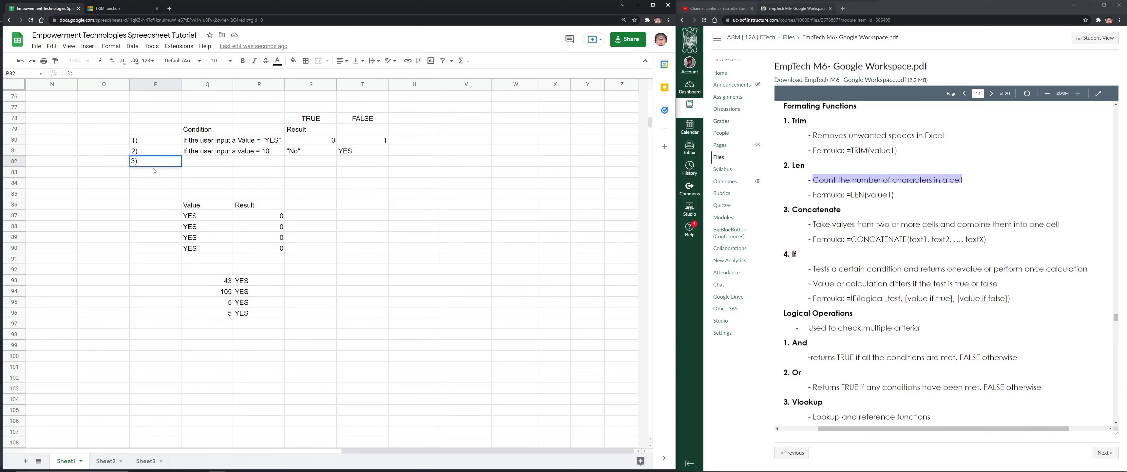
pyautogui.press('Tab')
pyautogui.write('If the user')
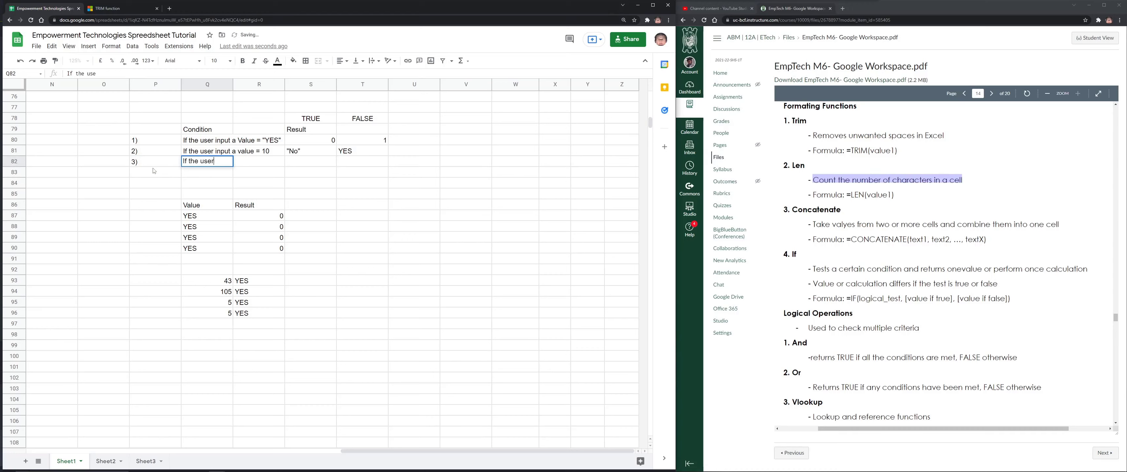
pyautogui.write(' input')
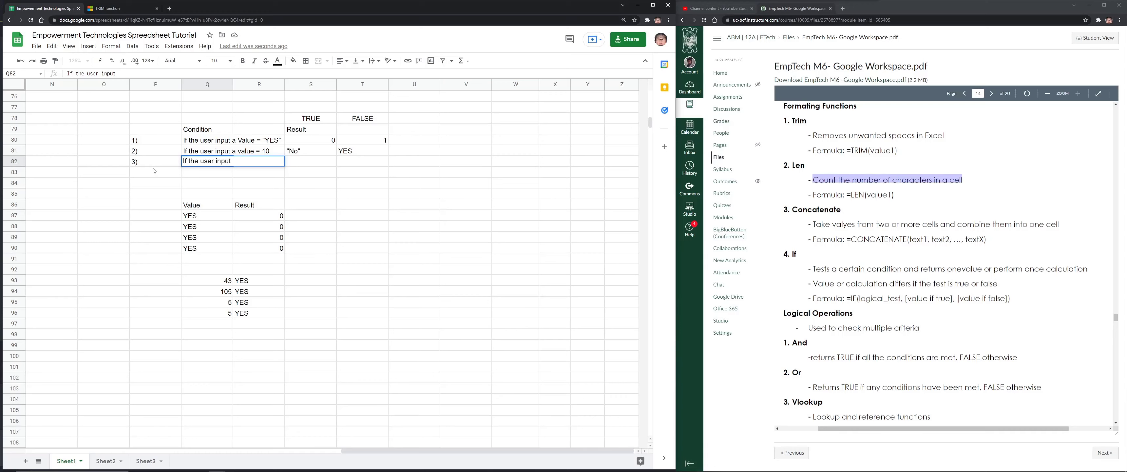
pyautogui.write(' 75 or 100')
pyautogui.press('Tab')
pyautogui.press('Tab')
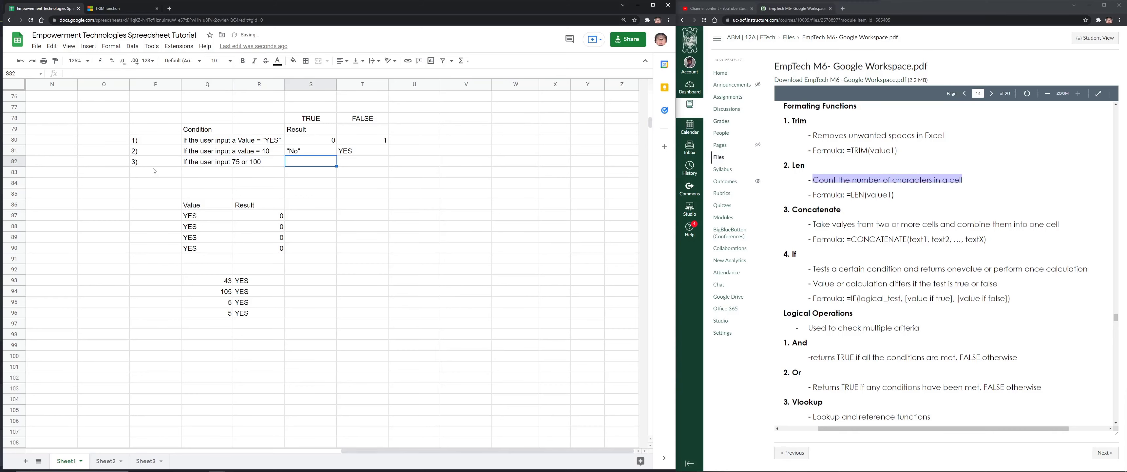
pyautogui.write('PASSED')
pyautogui.press('Tab')
pyautogui.write('FA')
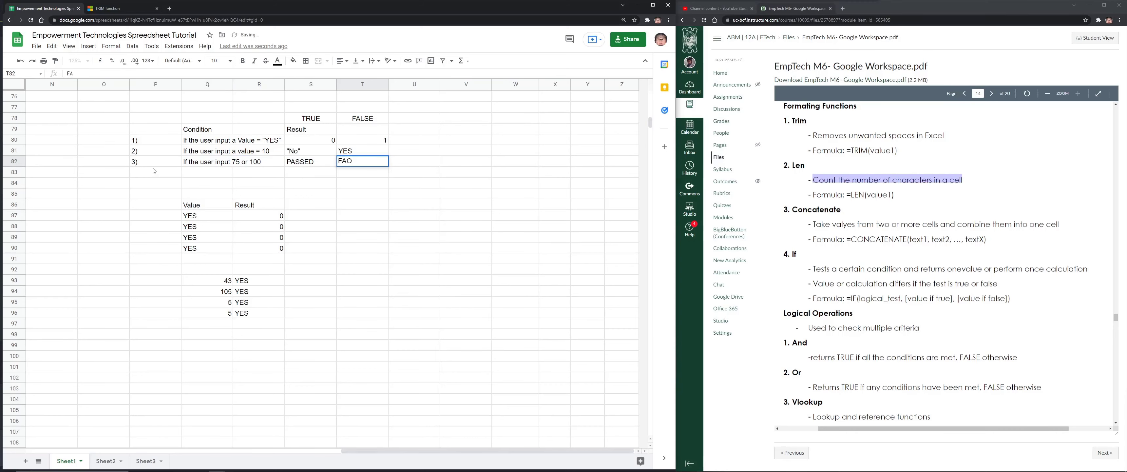
pyautogui.write('ILED')
pyautogui.click(276, 367)
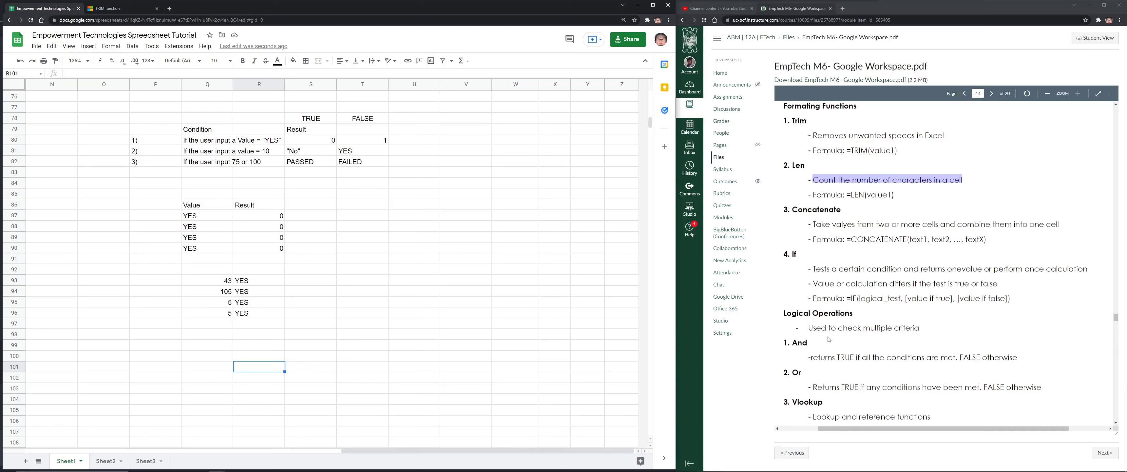
# Highlight the Or operator description in the module PDF
pyautogui.scroll(-1, 828, 339)
pyautogui.click(863, 355)
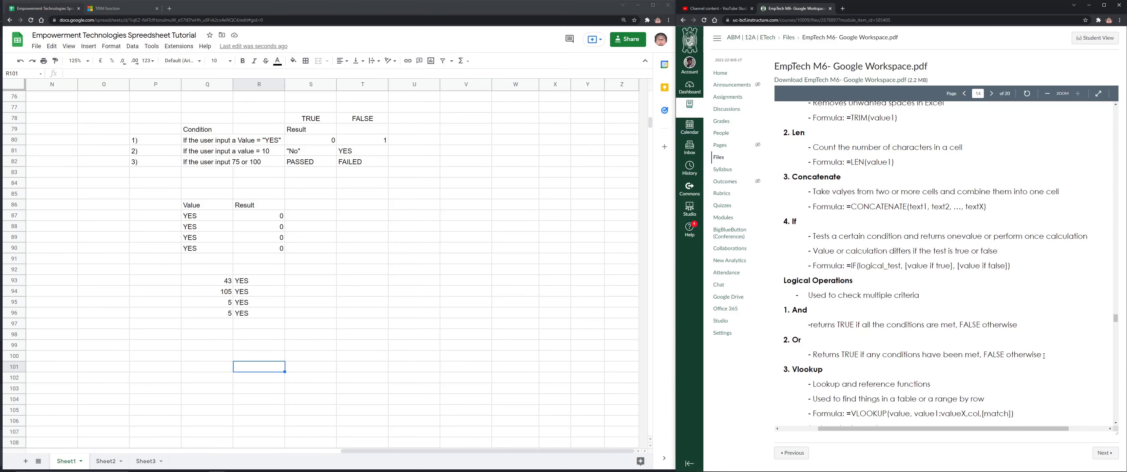
pyautogui.moveTo(1044, 355); pyautogui.dragTo(805, 345)
# Enter the test values 75 and 100 in Q99 and Q100
pyautogui.click(214, 348)
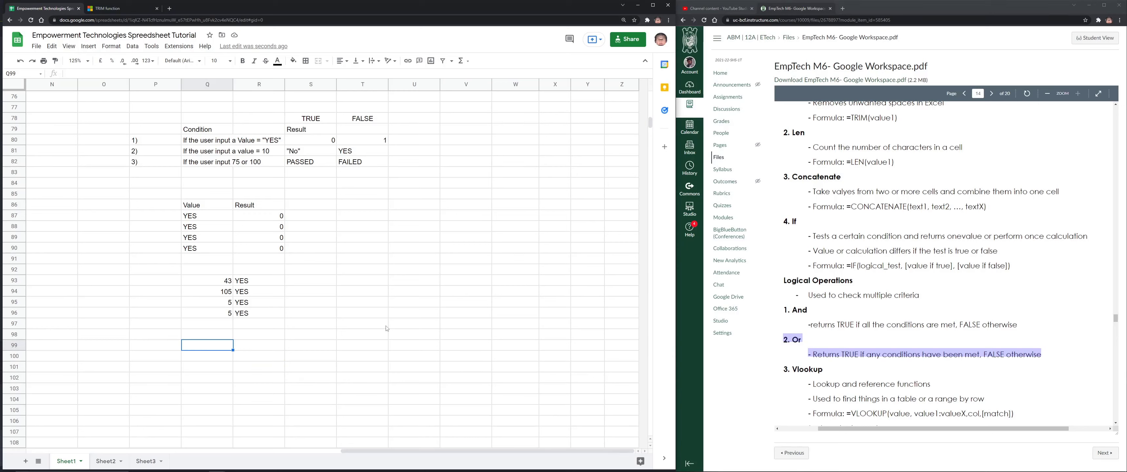
pyautogui.write('75')
pyautogui.press('Return')
pyautogui.write('100')
pyautogui.press('Return')
pyautogui.press('Up')
pyautogui.write('0')
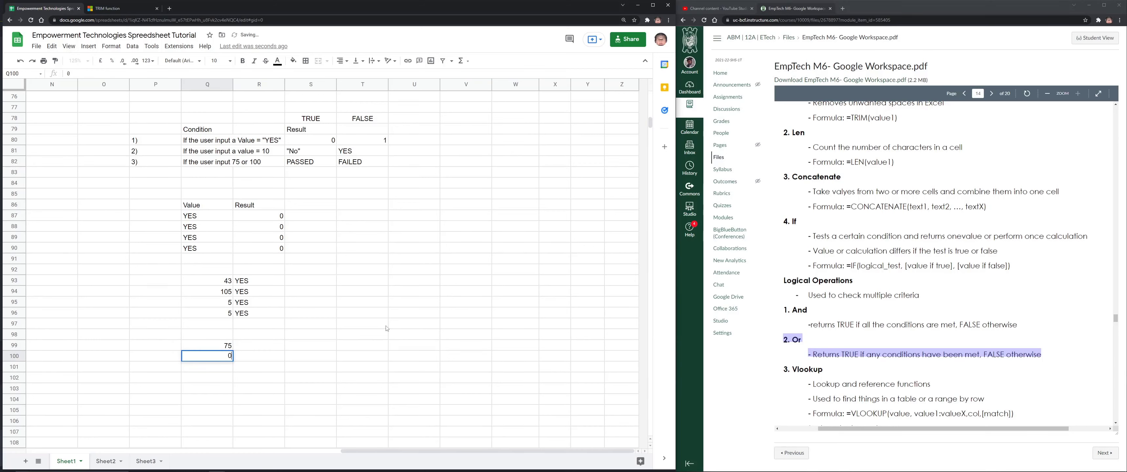
pyautogui.press('Right')
pyautogui.press('Left')
pyautogui.press('Right')
pyautogui.write('1')
pyautogui.press('Left')
pyautogui.write('100')
pyautogui.press('Up')
# Type PASSED in R99 and FAILED in R100 as expected results
pyautogui.press('Right')
pyautogui.write('F')
pyautogui.press('BackSpace')
pyautogui.write('PASSED')
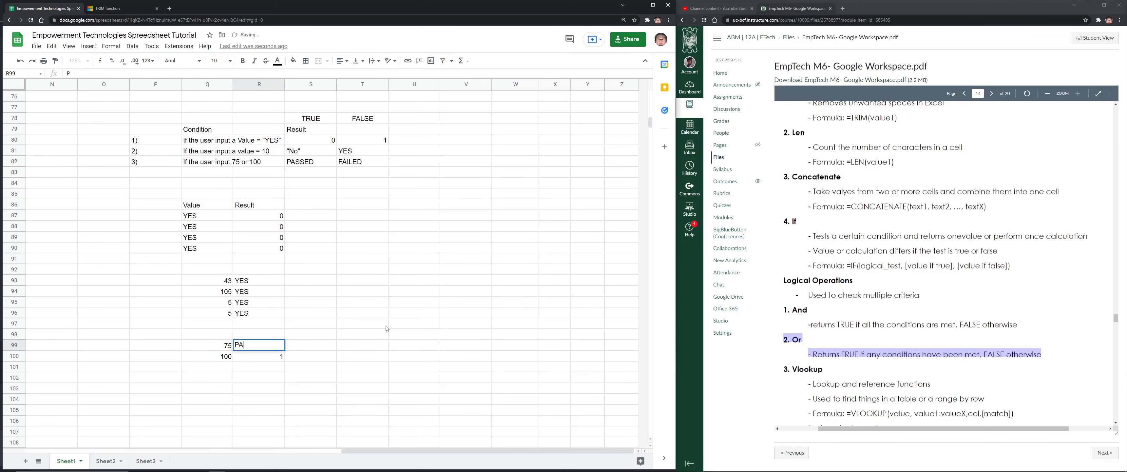
pyautogui.press('Return')
pyautogui.write('FAILED')
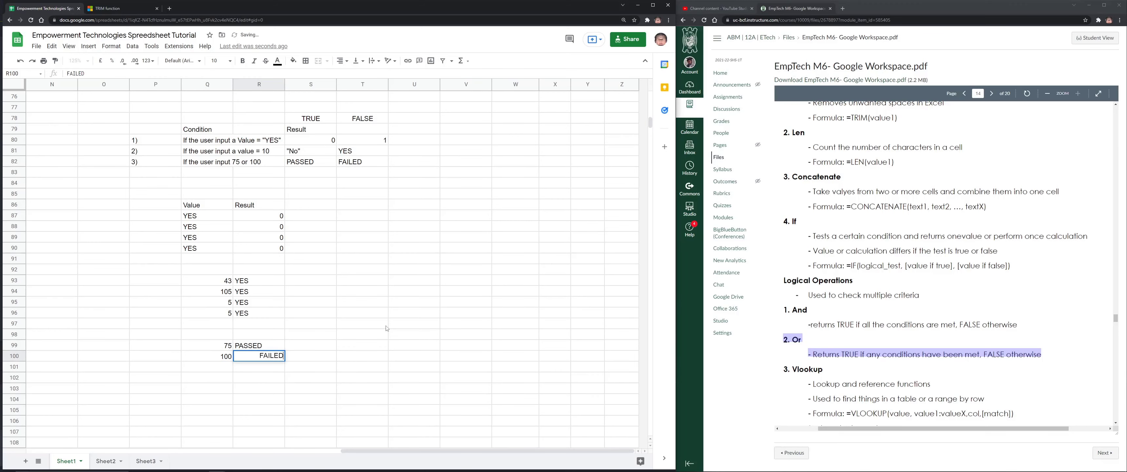
pyautogui.press('Return')
pyautogui.press('Up')
pyautogui.press('Up')
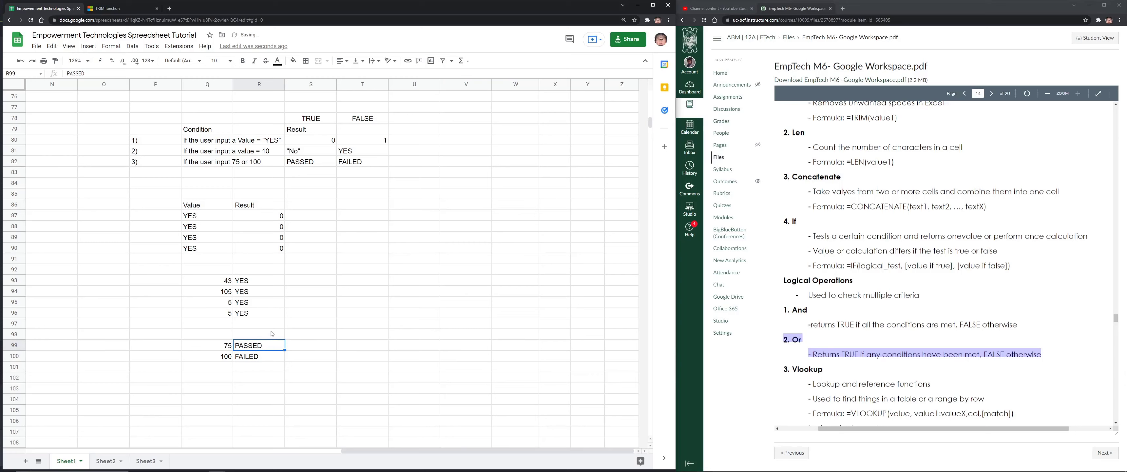
# Write =IF(OR(Q99=75,Q99=100),"PASSED","FAILED") in R99 and highlight its OR condition
pyautogui.write('=IF(')
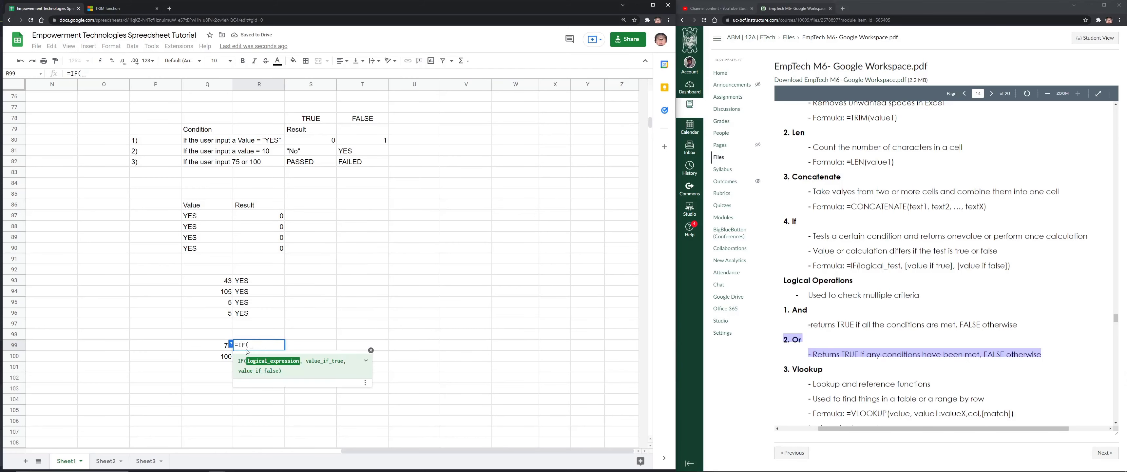
pyautogui.click(220, 346)
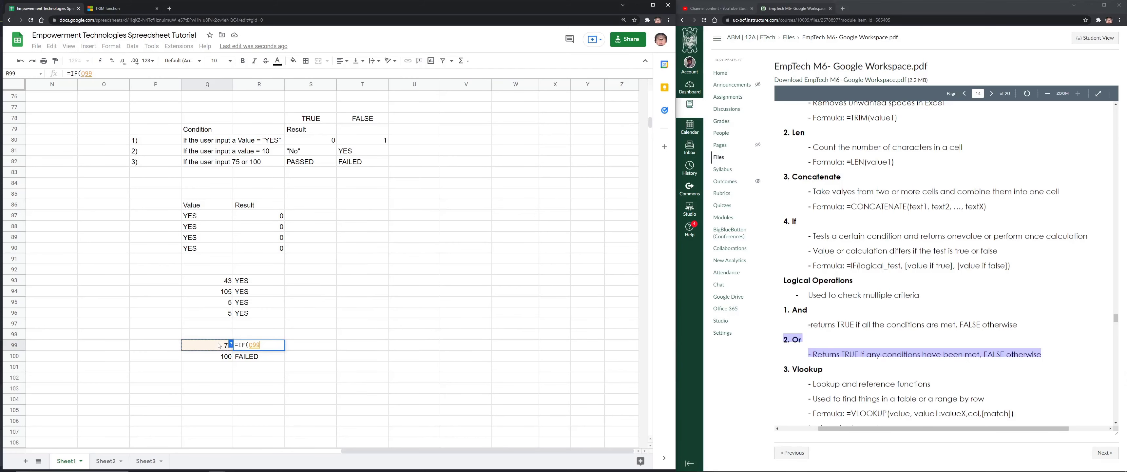
pyautogui.write('=')
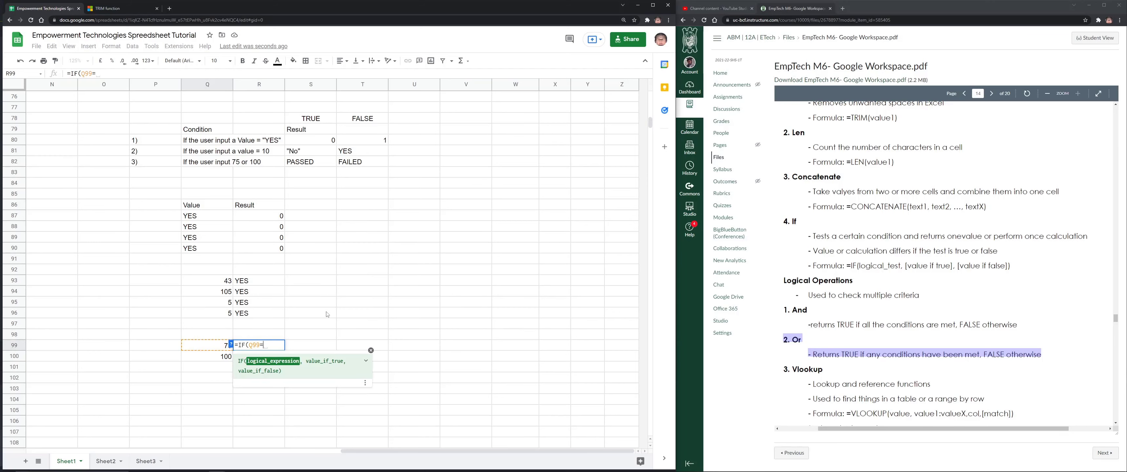
pyautogui.write('75')
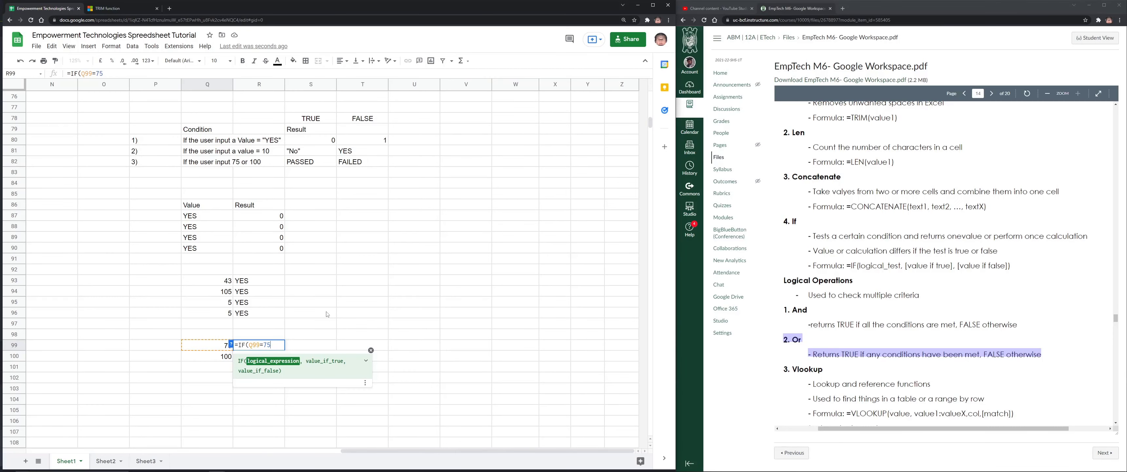
pyautogui.press('Left')
pyautogui.press('Left')
pyautogui.press('Left')
pyautogui.press('Left')
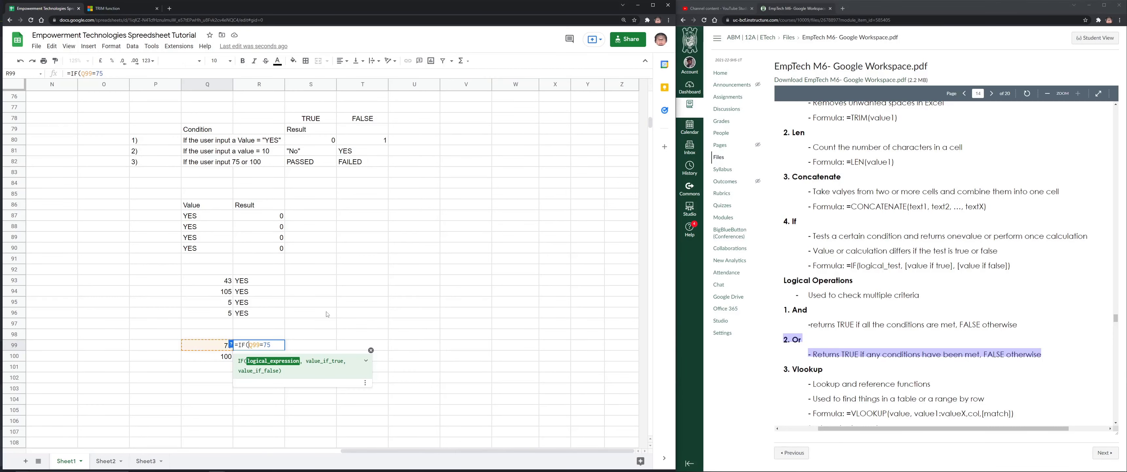
pyautogui.write('OR(')
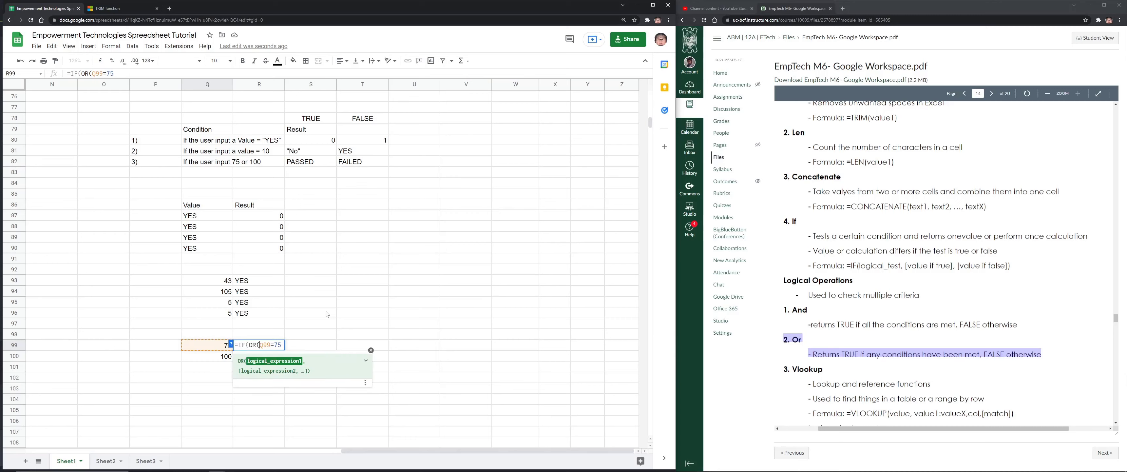
pyautogui.press('Right')
pyautogui.press('Right')
pyautogui.press('Right')
pyautogui.write(')')
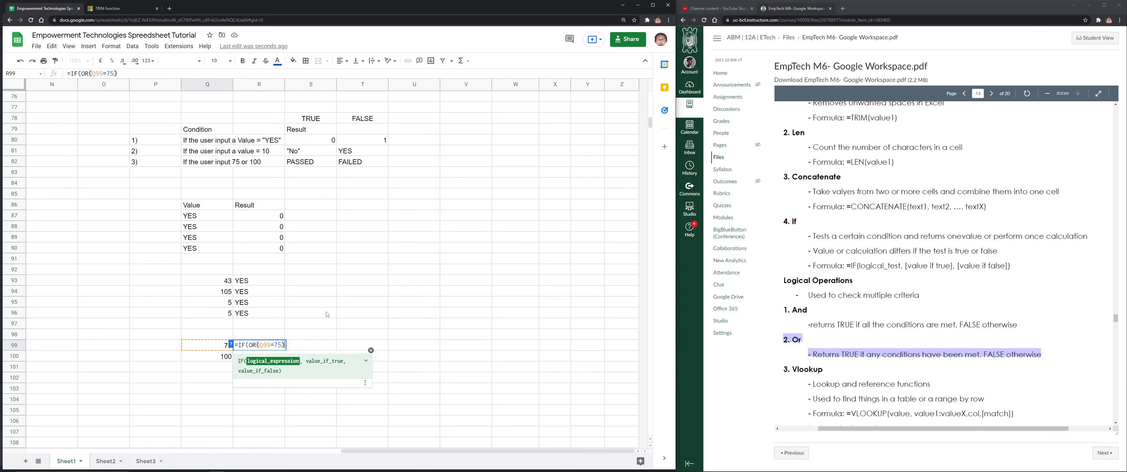
pyautogui.write(')')
pyautogui.write(',')
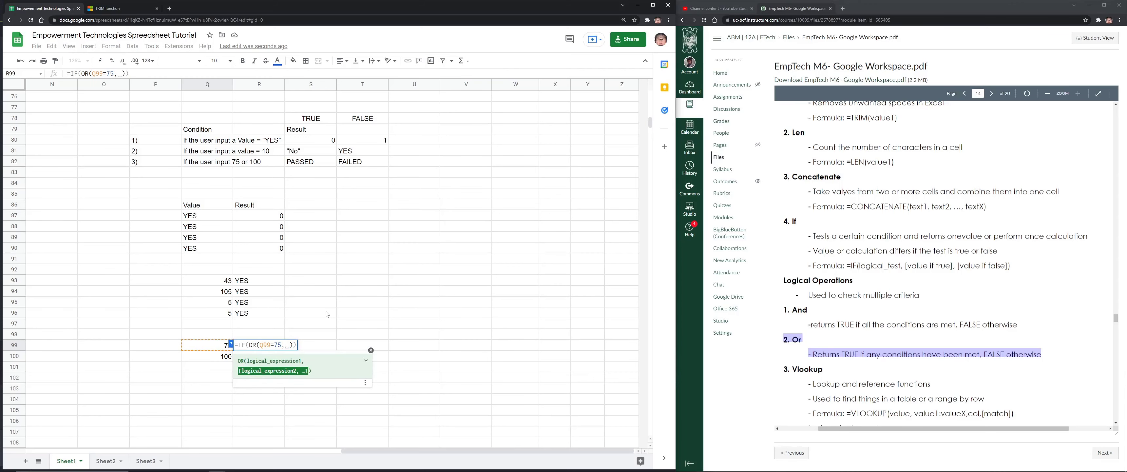
pyautogui.press('BackSpace')
pyautogui.write('Q99')
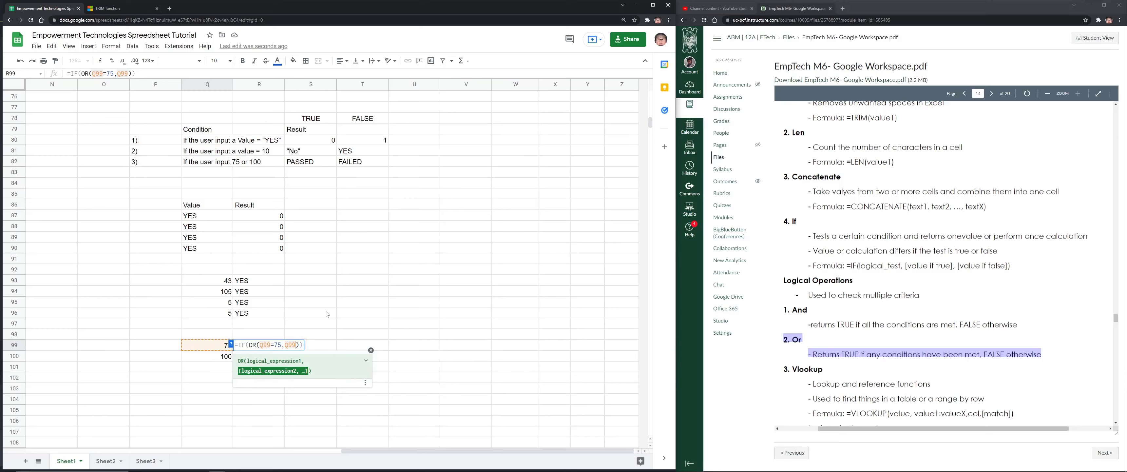
pyautogui.write('=100')
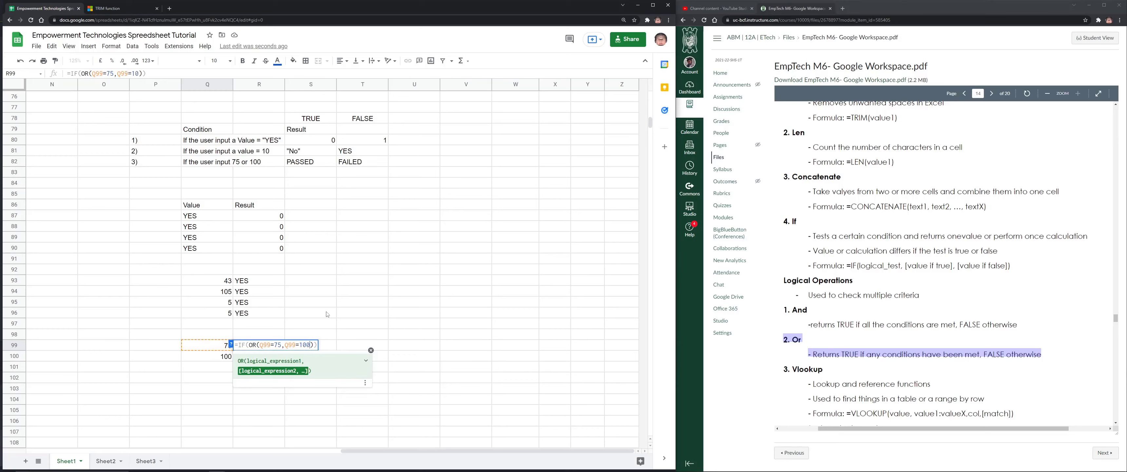
pyautogui.write(')')
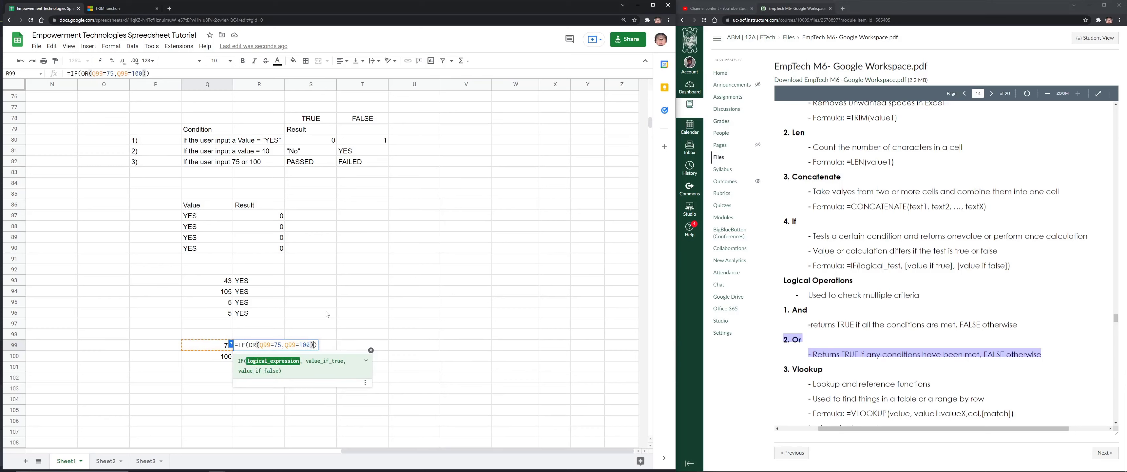
pyautogui.write(',')
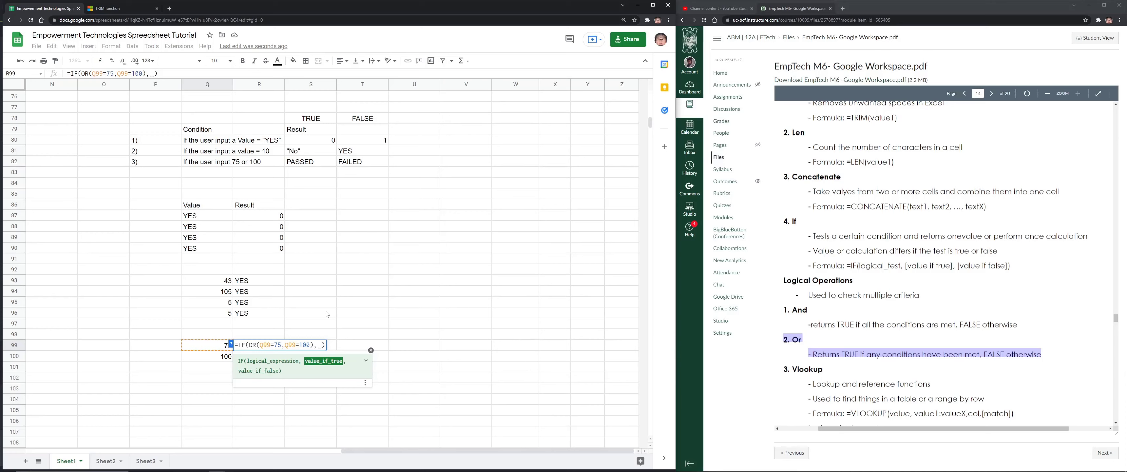
pyautogui.press('BackSpace')
pyautogui.write('"PASSED"')
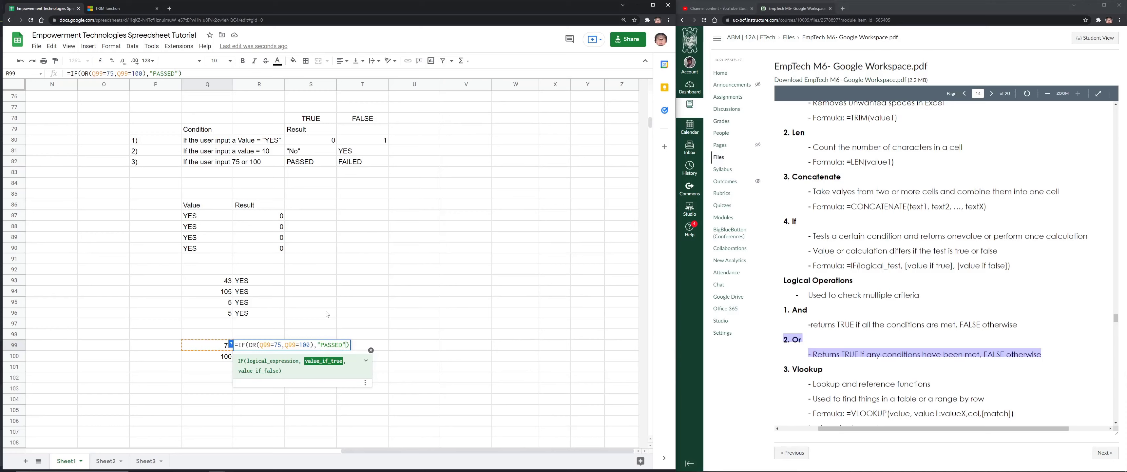
pyautogui.write(',"FAILED"')
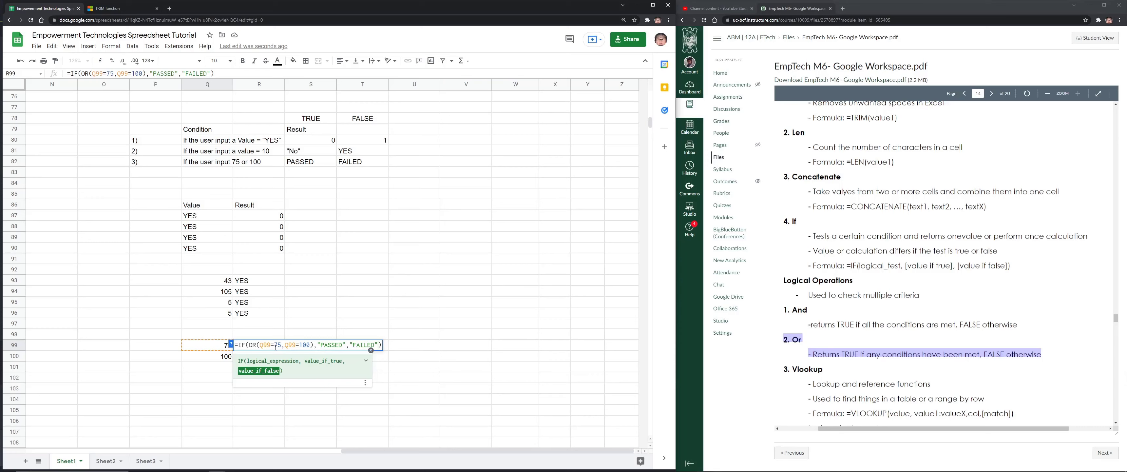
pyautogui.moveTo(249, 345); pyautogui.dragTo(314, 346)
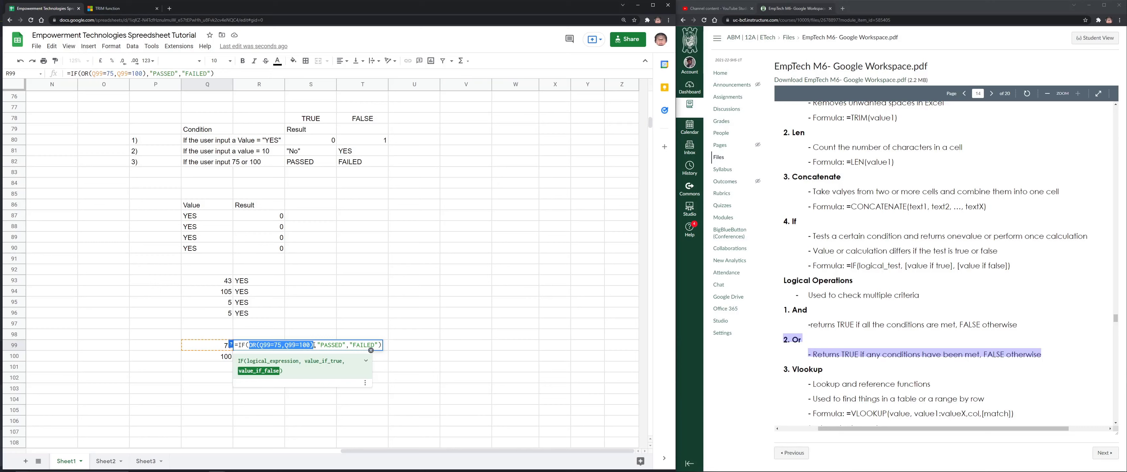
pyautogui.moveTo(314, 345); pyautogui.dragTo(250, 345)
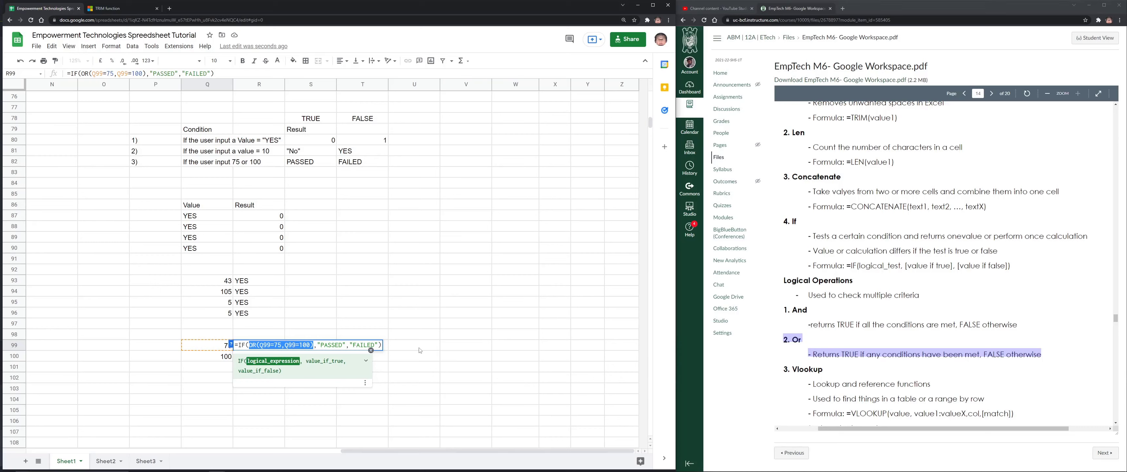
# Commit the IF(OR) formula and fill it down R99:R104
pyautogui.press('Return')
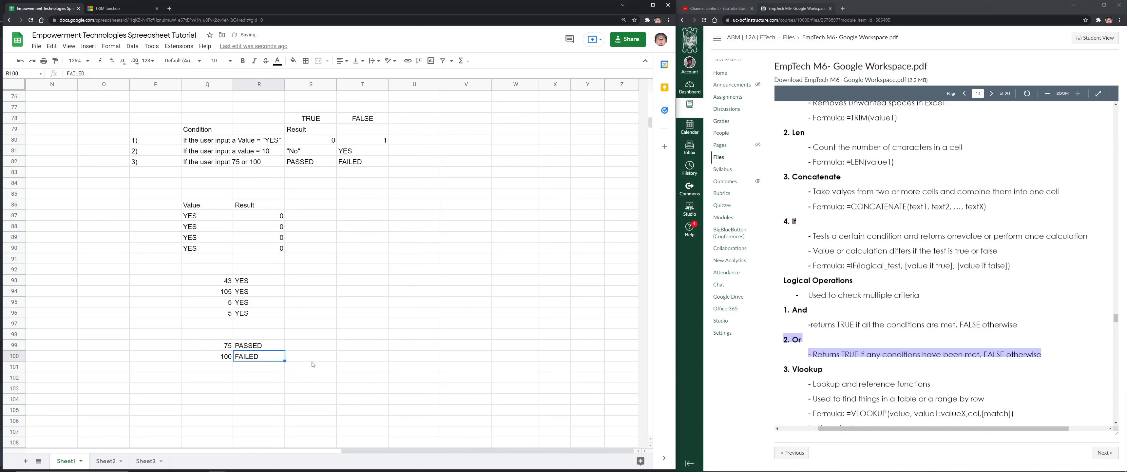
pyautogui.click(254, 345)
pyautogui.moveTo(285, 350); pyautogui.dragTo(285, 404)
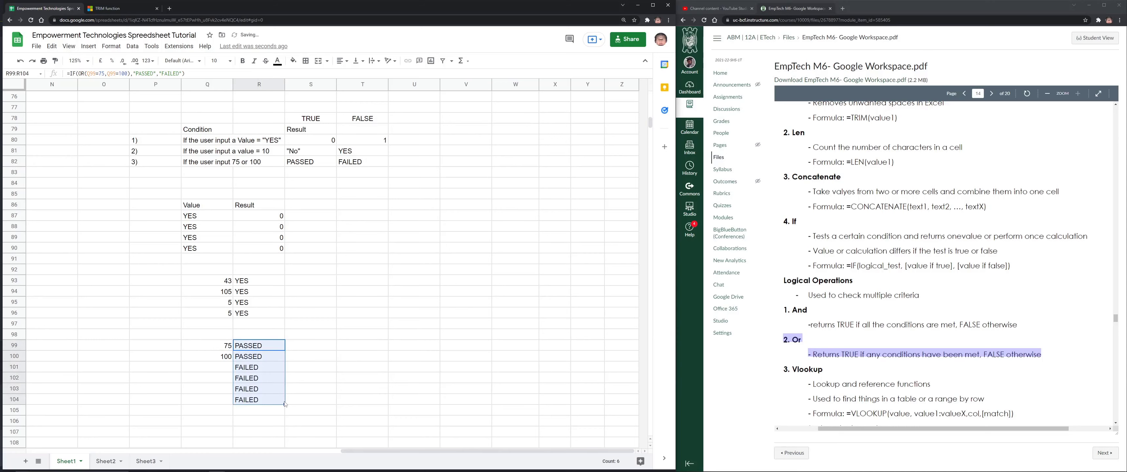
# Enter test values 68, 69, 70 and 80 in Q101:Q104
pyautogui.click(231, 367)
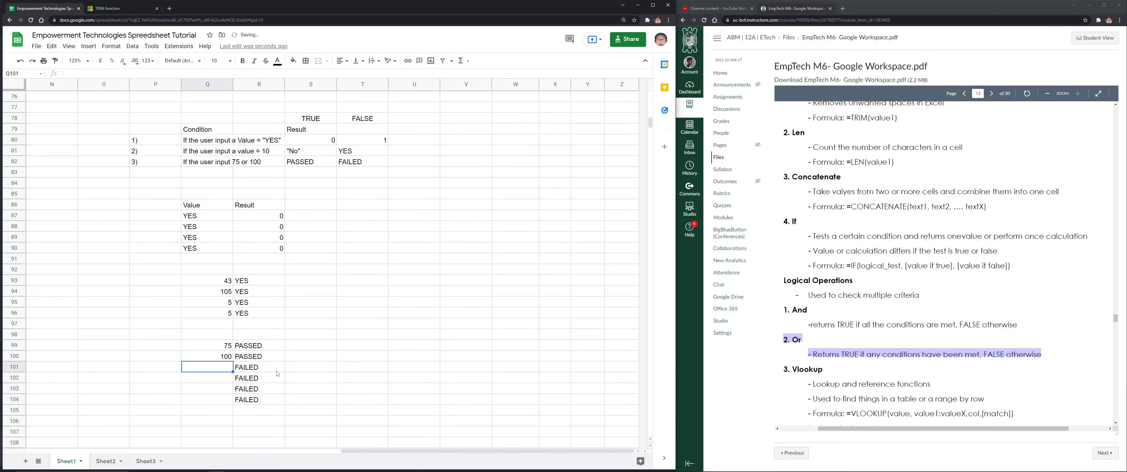
pyautogui.write('68')
pyautogui.press('Return')
pyautogui.write('69')
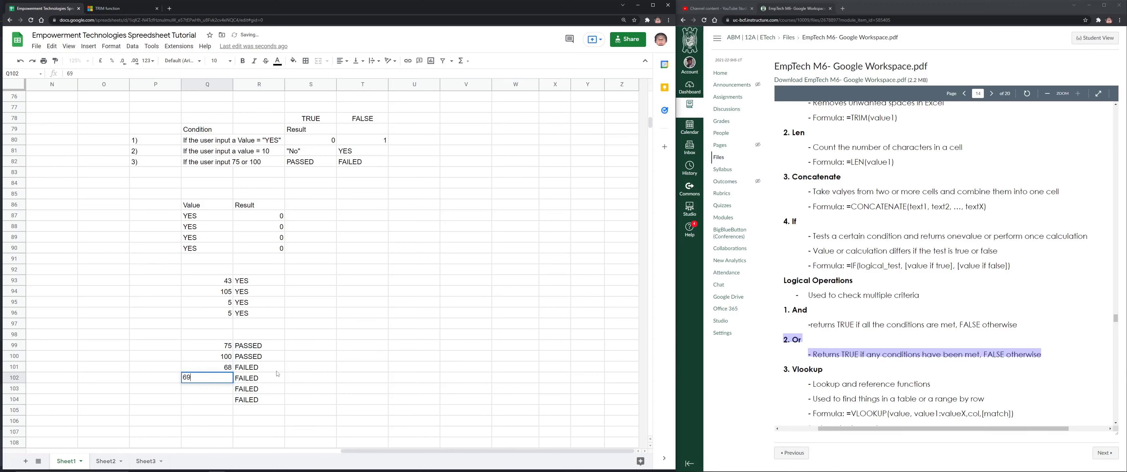
pyautogui.press('Return')
pyautogui.write('70')
pyautogui.press('Return')
pyautogui.write('80')
pyautogui.press('Return')
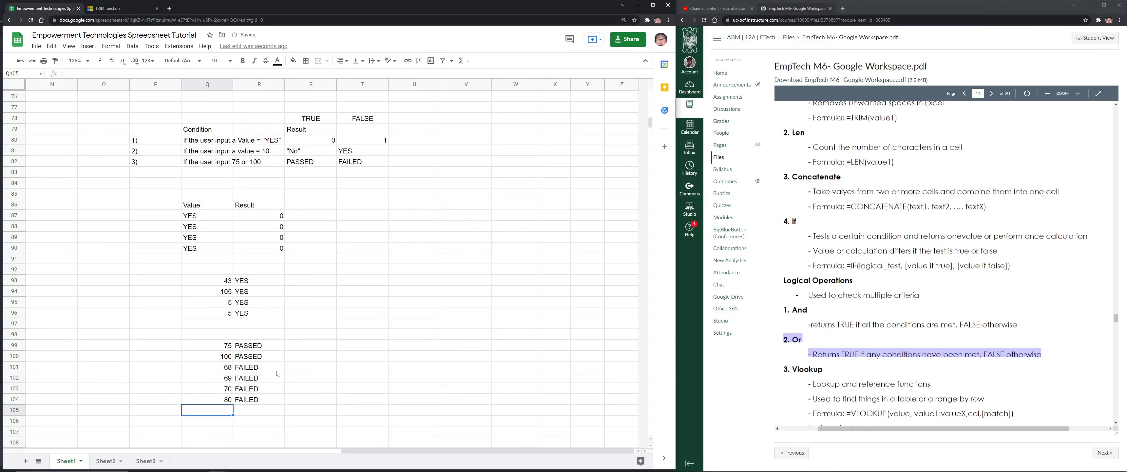
# Compare the values with their FAILED results and inspect the R99 formula
pyautogui.press('Up')
pyautogui.press('Right')
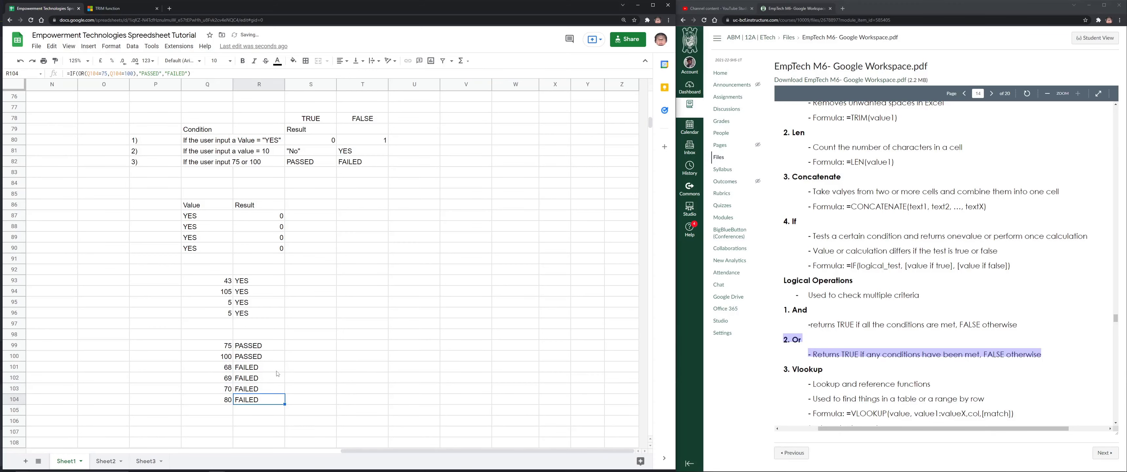
pyautogui.press('Left')
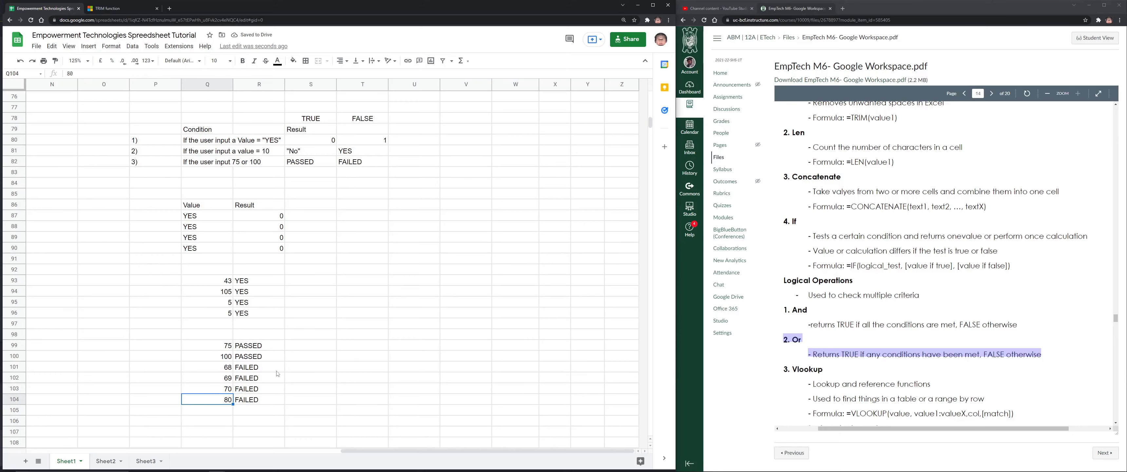
pyautogui.press('Right')
pyautogui.press('Left')
pyautogui.click(250, 347)
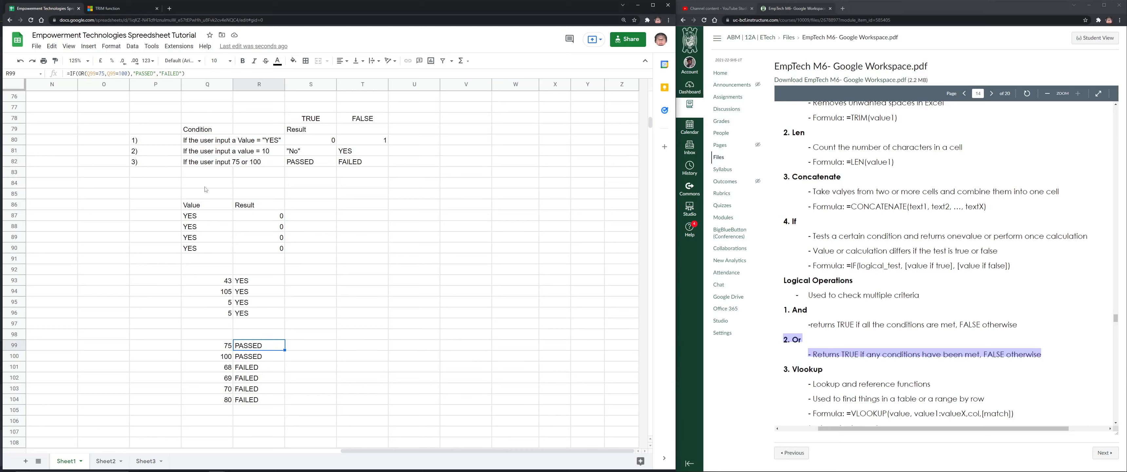
# Add a fourth rule in row 83: 4) with 'If the user input 75 to 100'
pyautogui.click(172, 172)
pyautogui.write('4)')
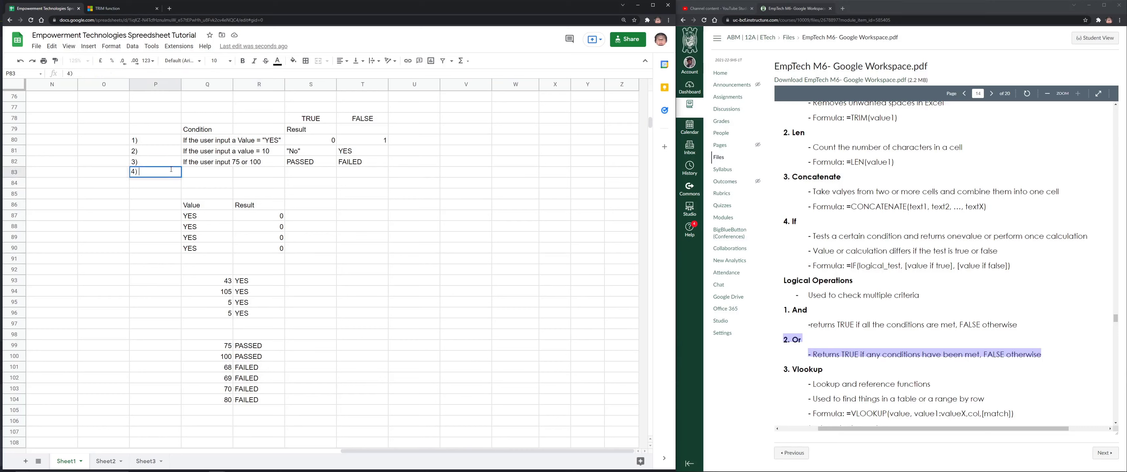
pyautogui.press('Tab')
pyautogui.write('If the us')
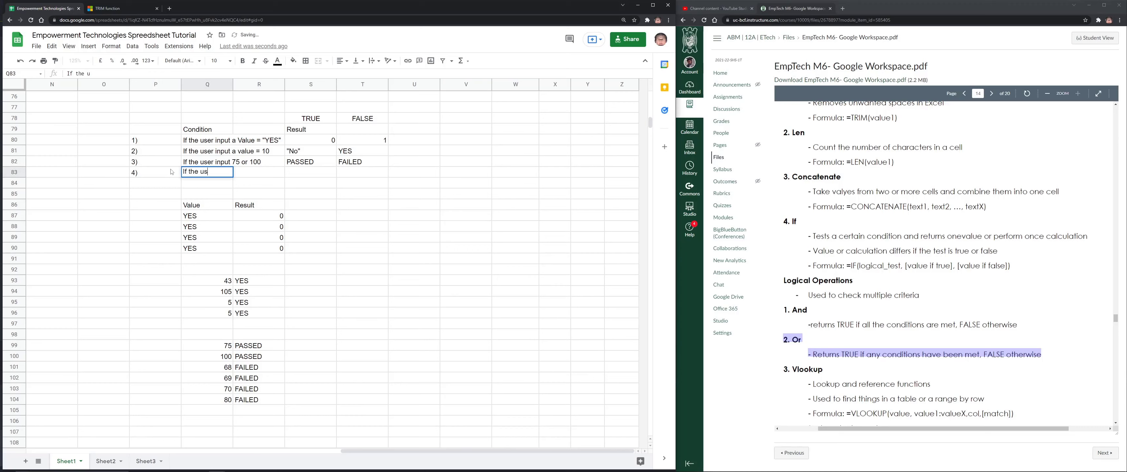
pyautogui.write('er input ')
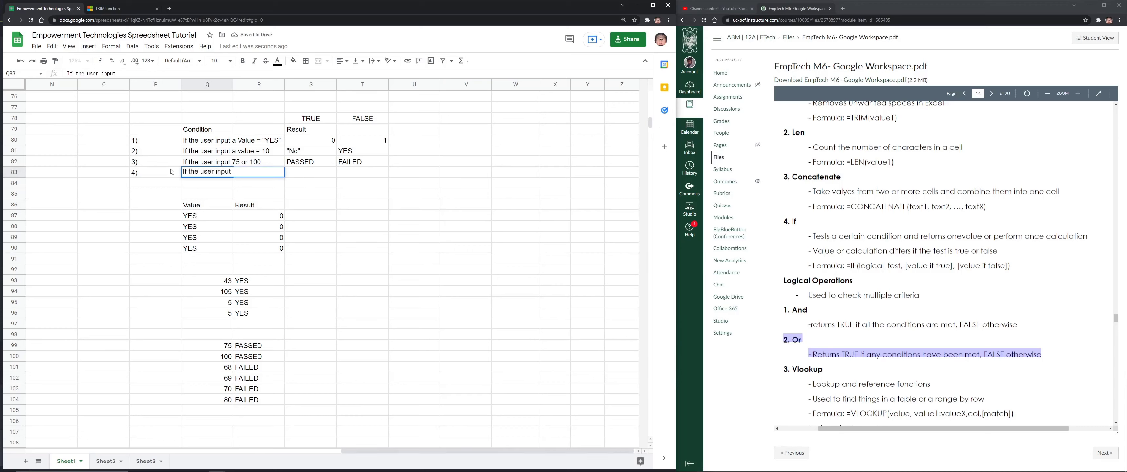
pyautogui.write('75 to 100')
pyautogui.scroll(-3, 817, 235)
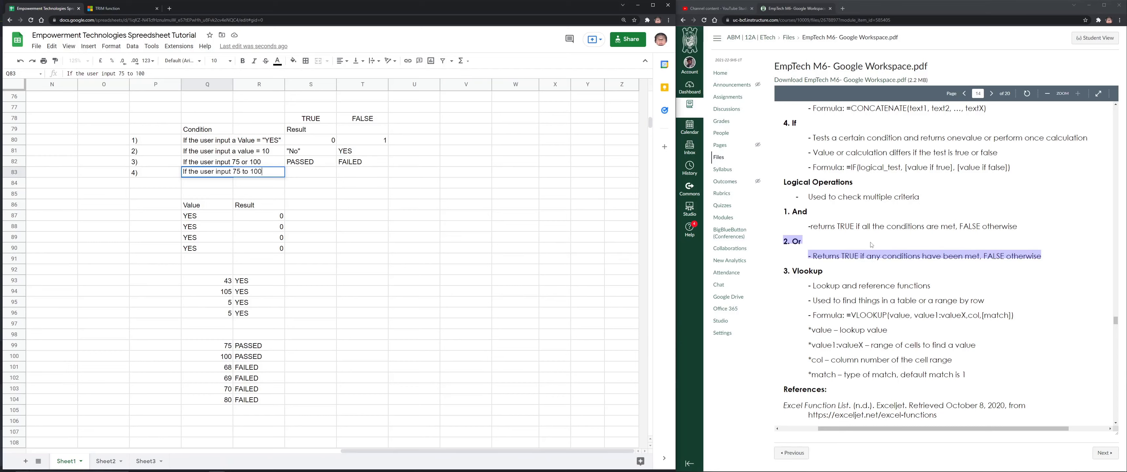
pyautogui.scroll(-1, 245, 368)
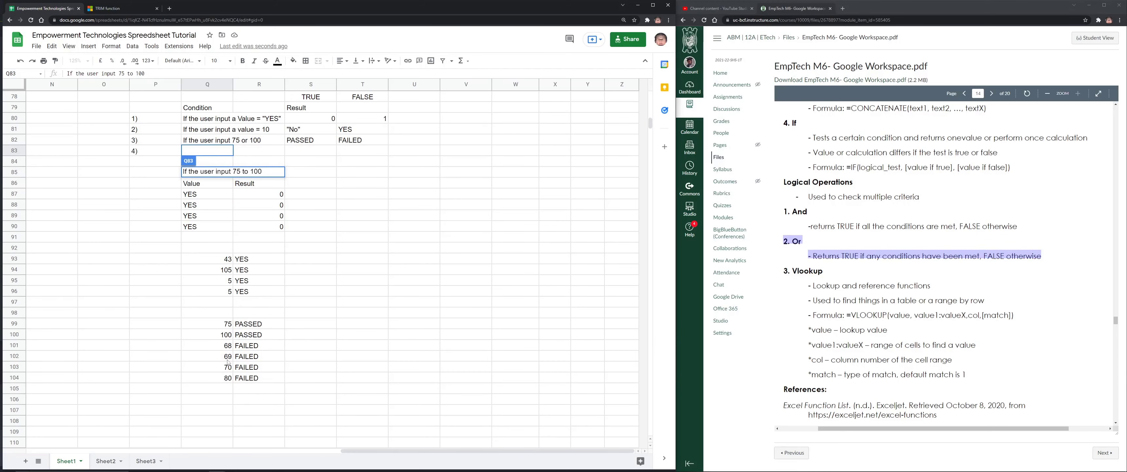
pyautogui.click(210, 389)
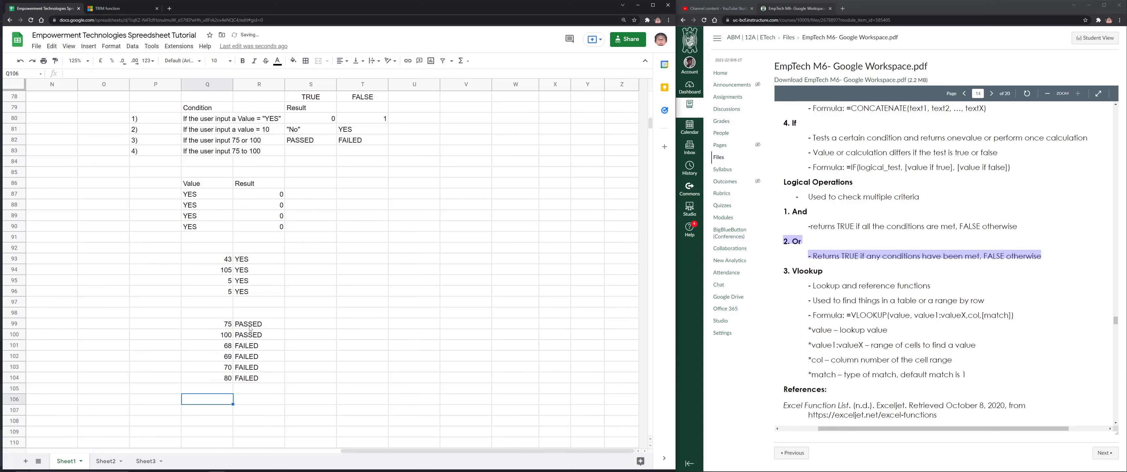
# Clear the PASSED/FAILED results in R99:R104
pyautogui.moveTo(250, 329); pyautogui.dragTo(251, 386)
pyautogui.press('Delete')
pyautogui.click(239, 324)
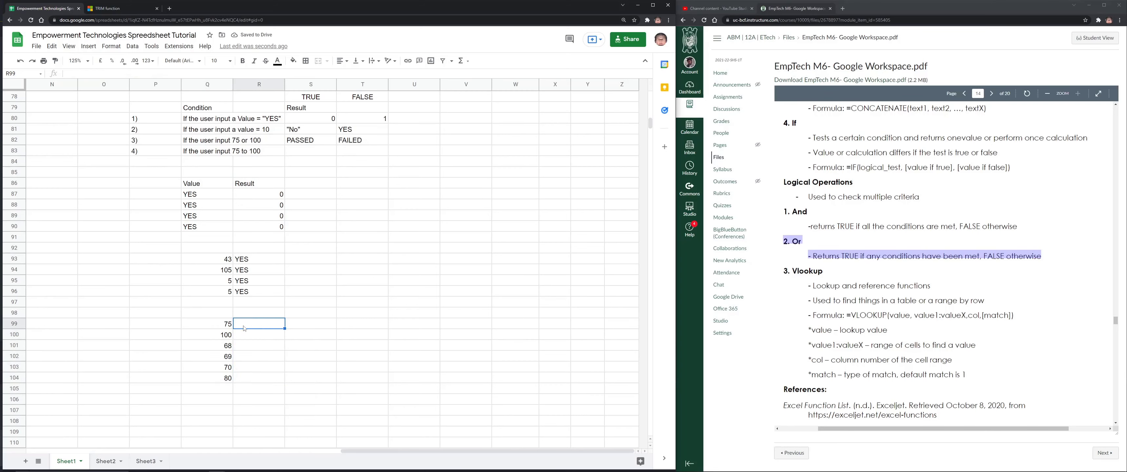
# Enter PASSED and FAILED as the true and false results in S83:T83
pyautogui.click(320, 151)
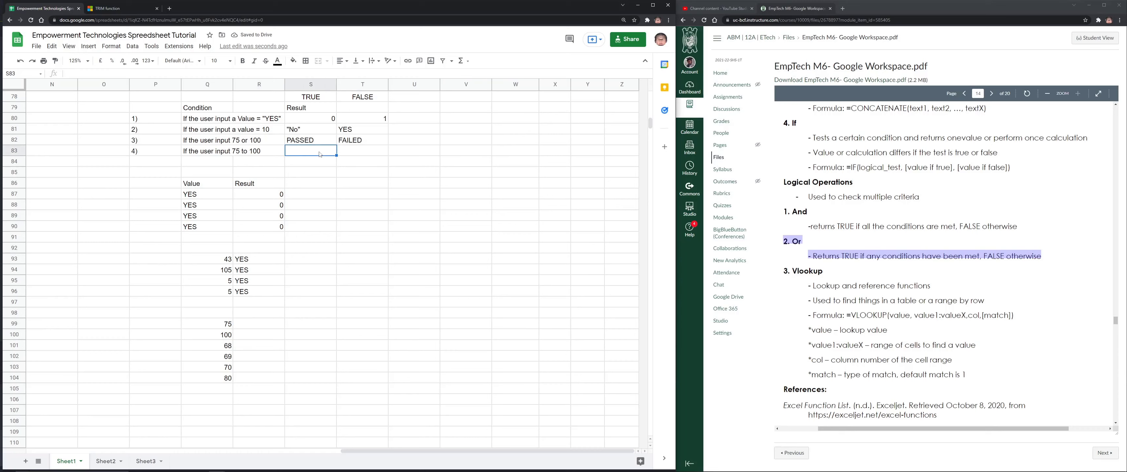
pyautogui.write('PASSED')
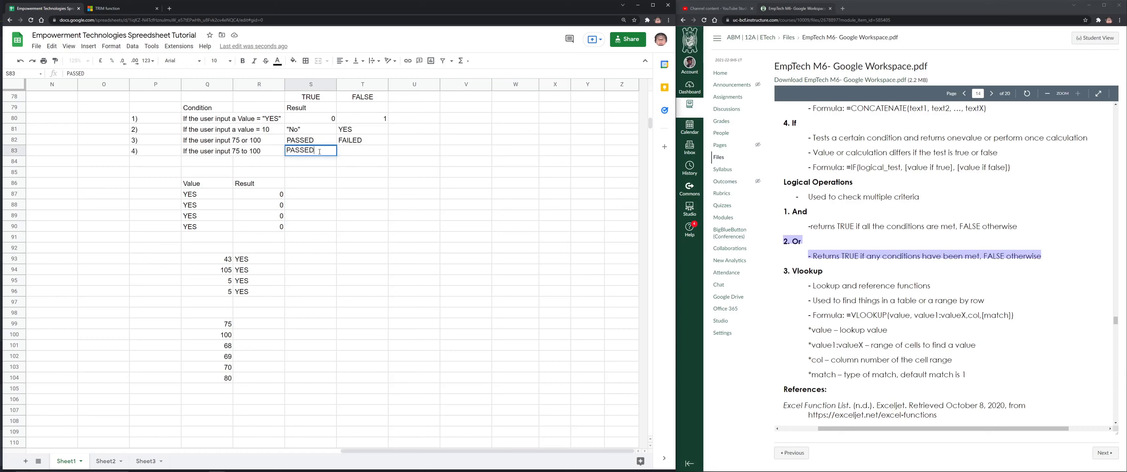
pyautogui.press('Tab')
pyautogui.write('FAILED')
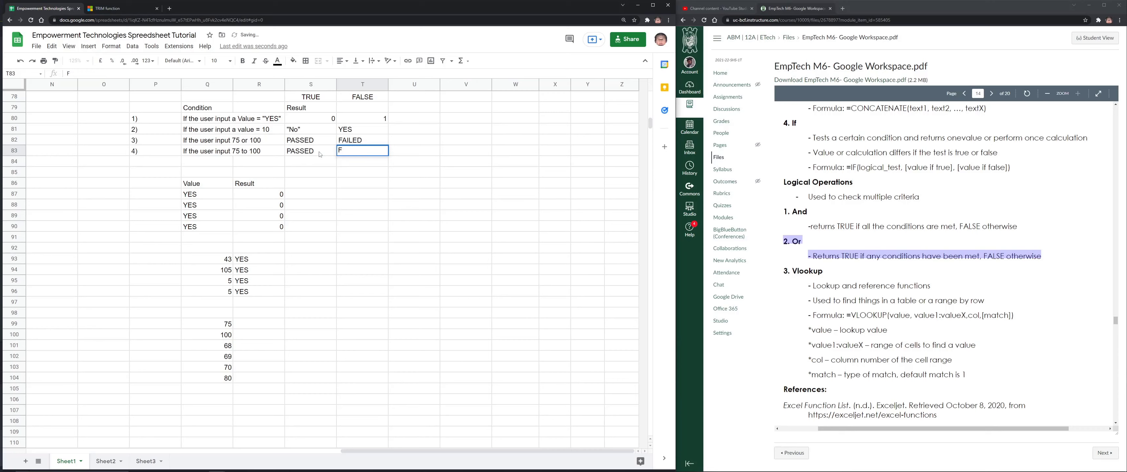
pyautogui.click(263, 324)
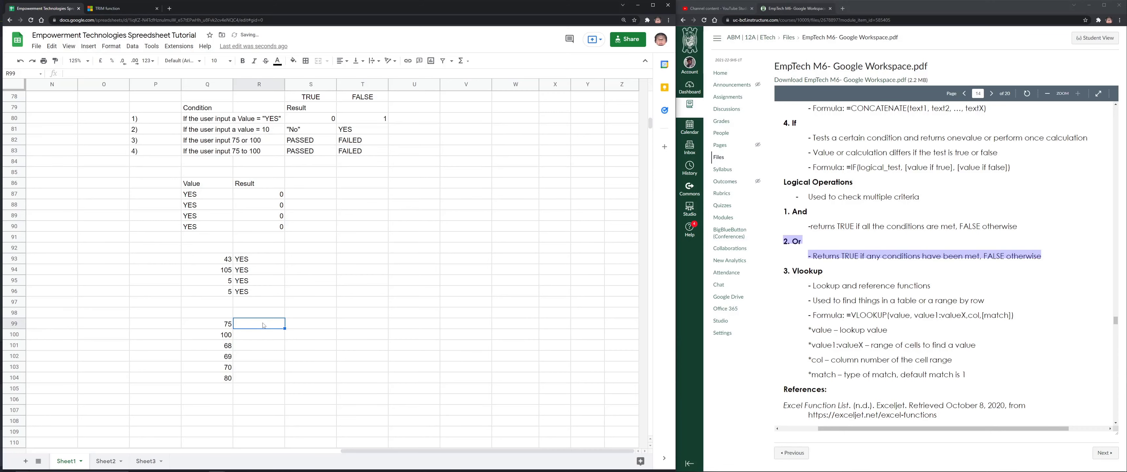
# In R99, start =IF(AND(Q99>=75,Q99<=100) as the 75-to-100 condition
pyautogui.click(230, 326)
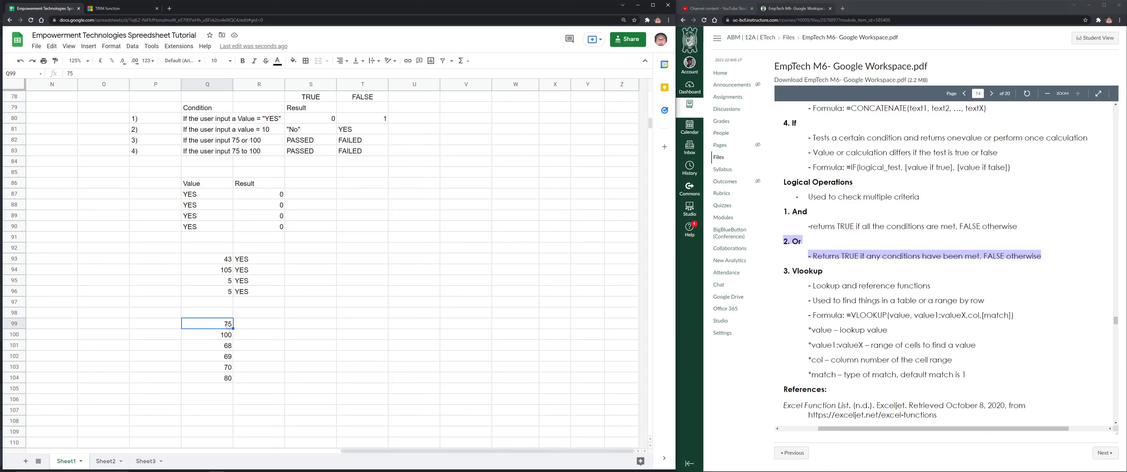
pyautogui.click(269, 327)
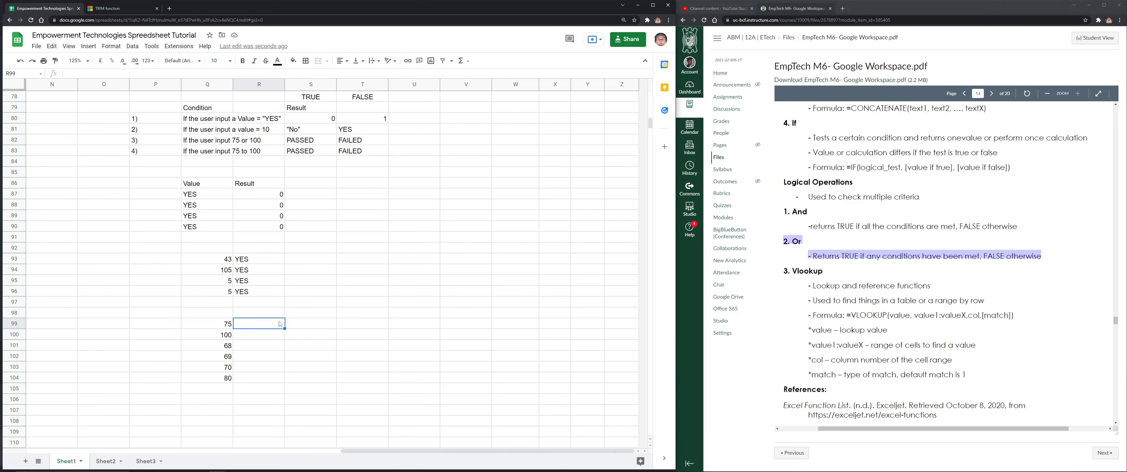
pyautogui.write('=IF(')
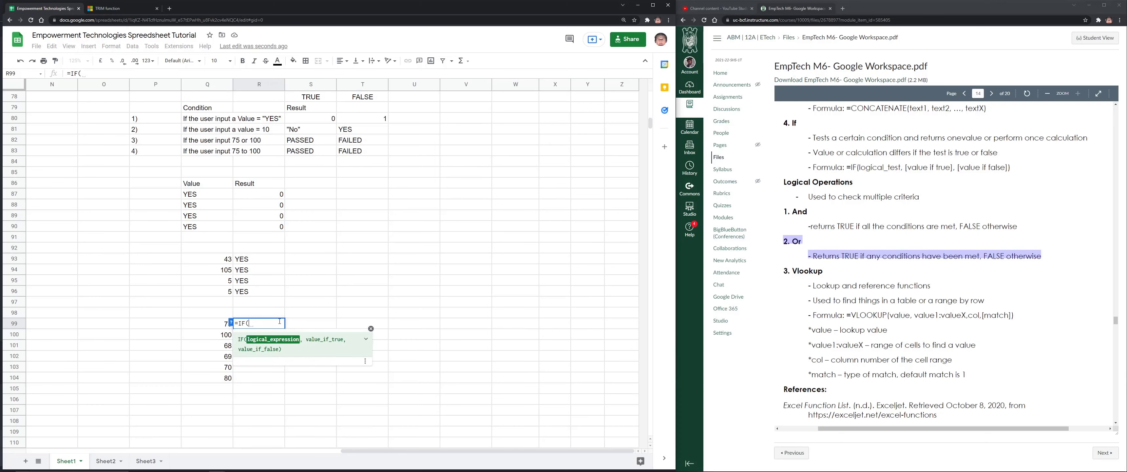
pyautogui.write('AND')
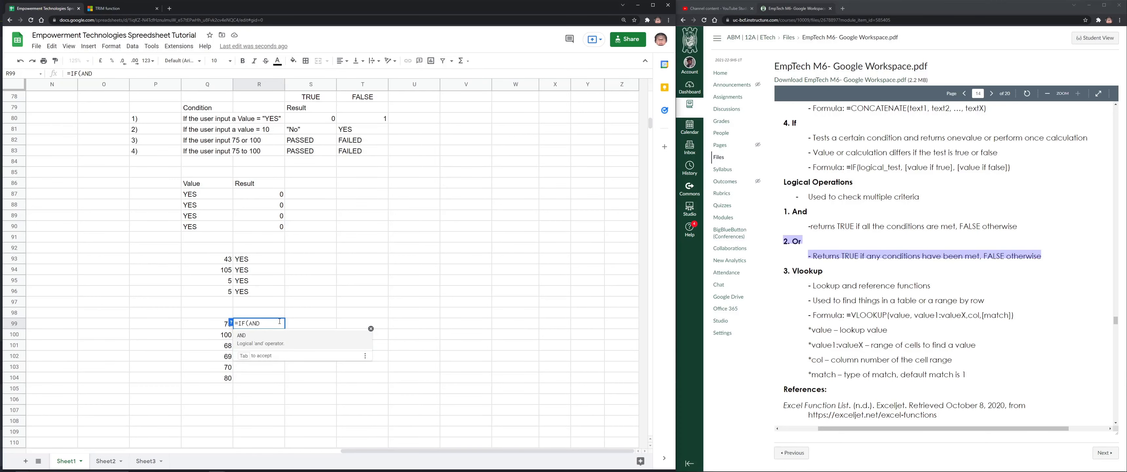
pyautogui.press('Tab')
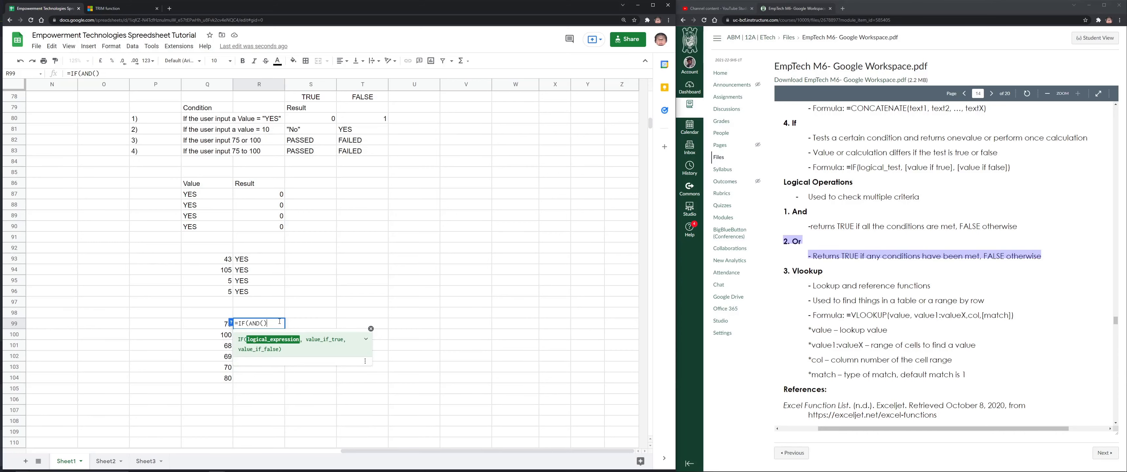
pyautogui.click(222, 326)
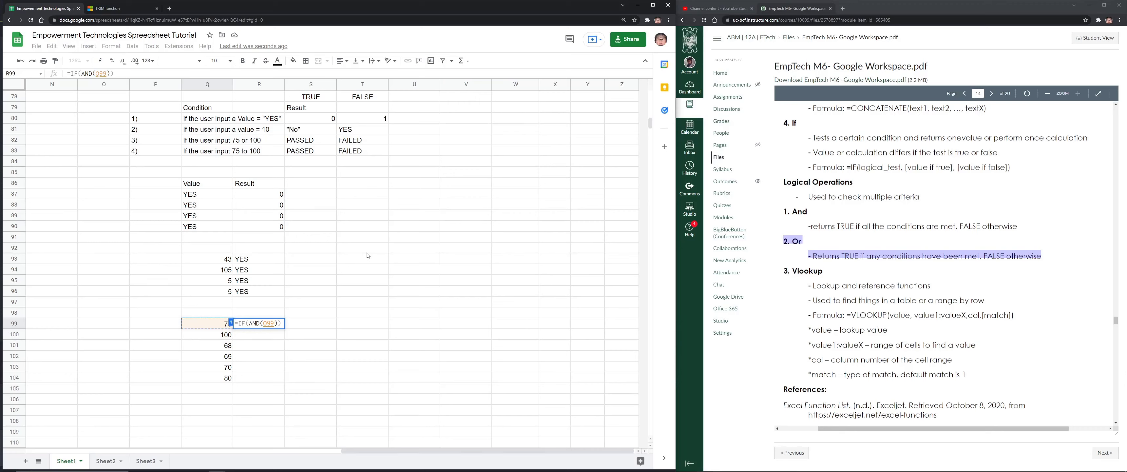
pyautogui.write('<')
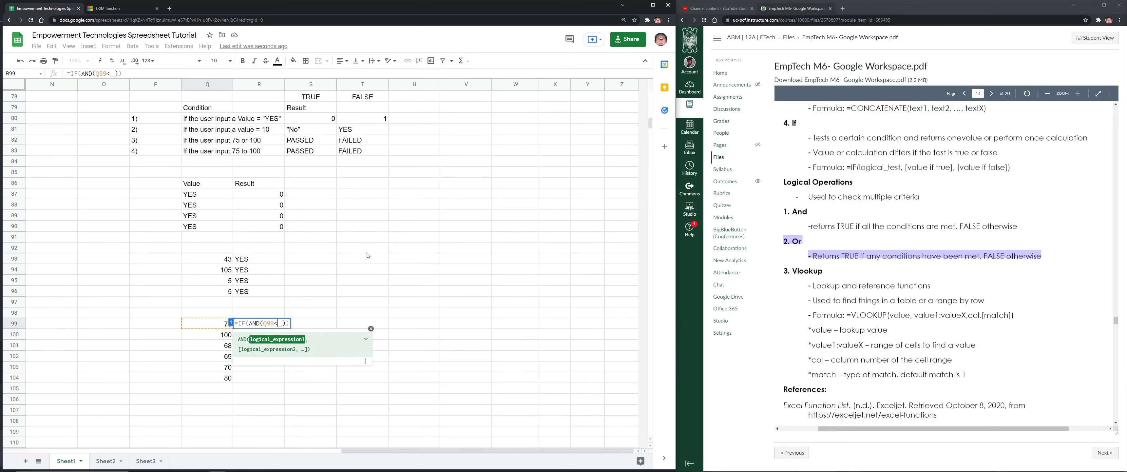
pyautogui.write('=')
pyautogui.press('BackSpace')
pyautogui.press('BackSpace')
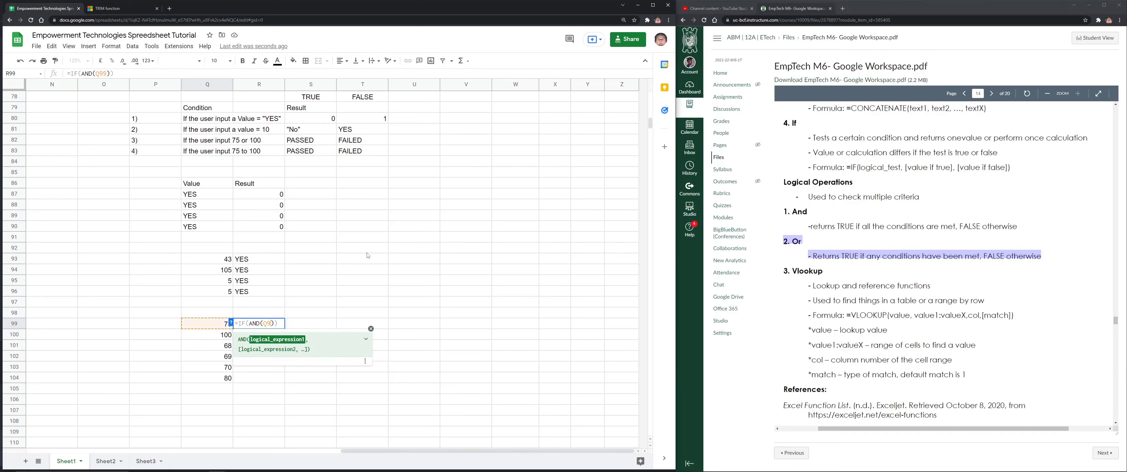
pyautogui.write('>=')
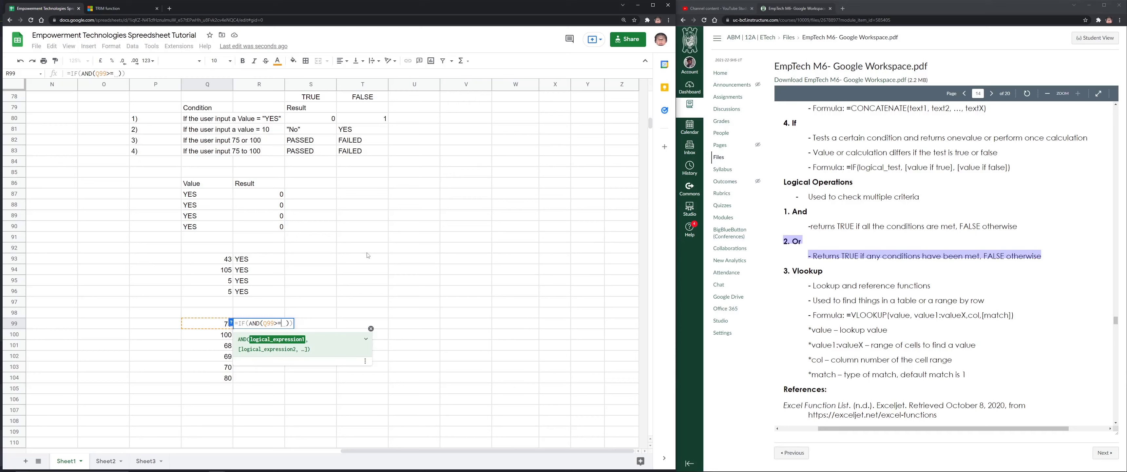
pyautogui.write('75')
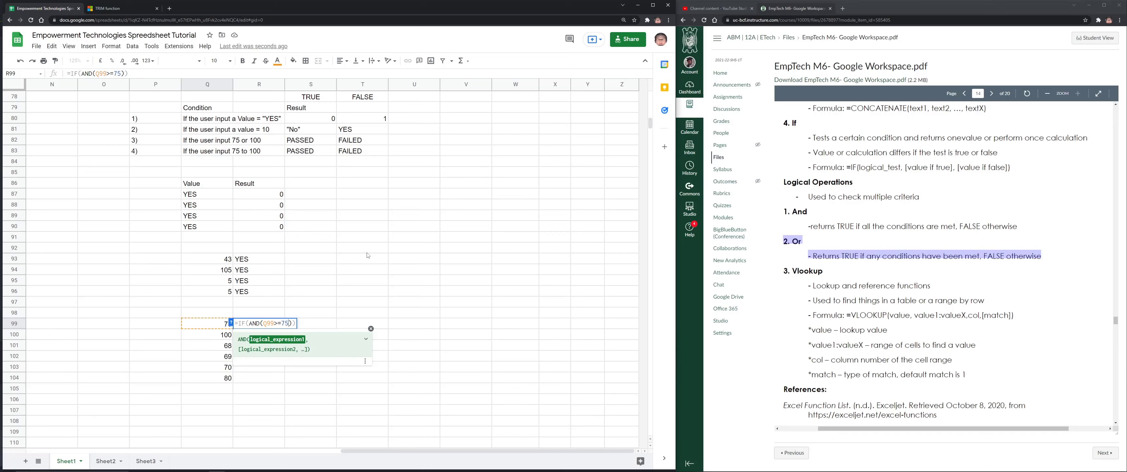
pyautogui.write(',')
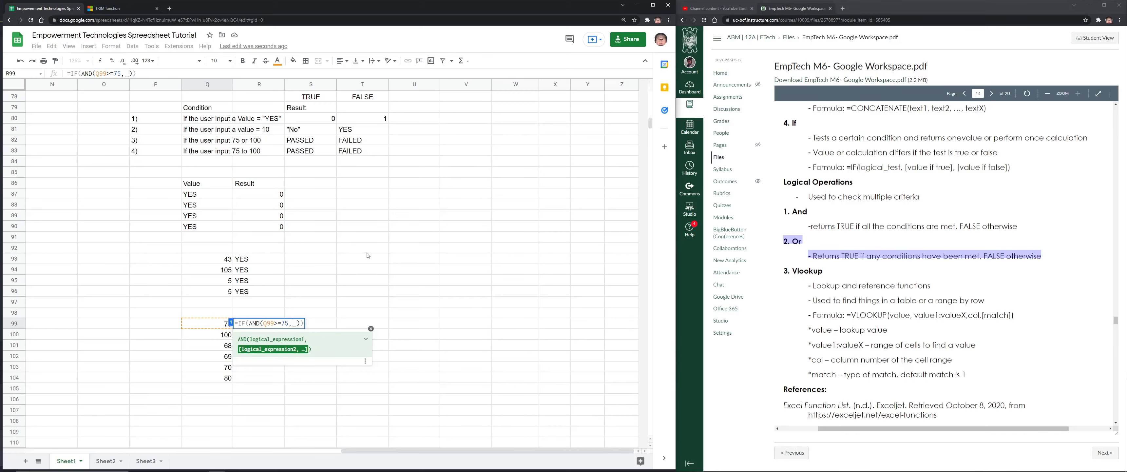
pyautogui.press('BackSpace')
pyautogui.write('Q')
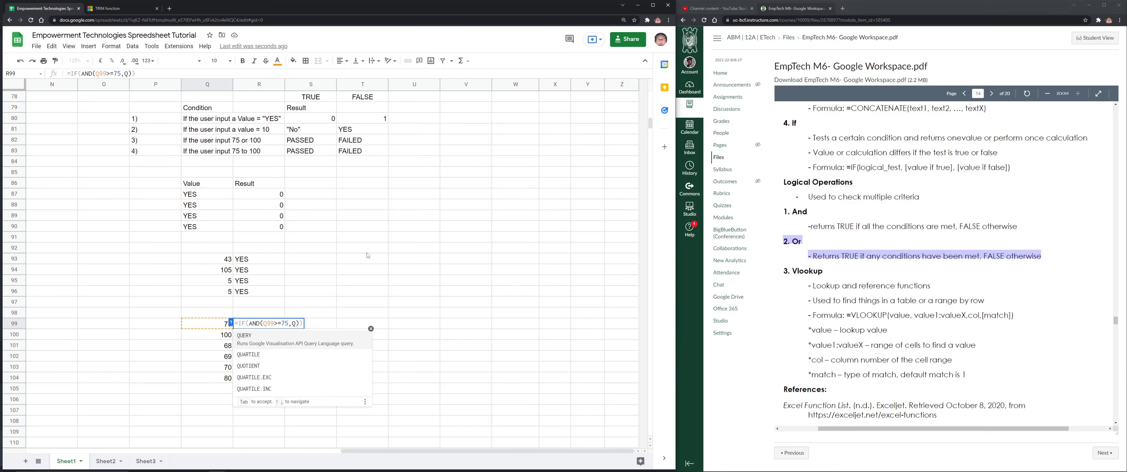
pyautogui.write('99')
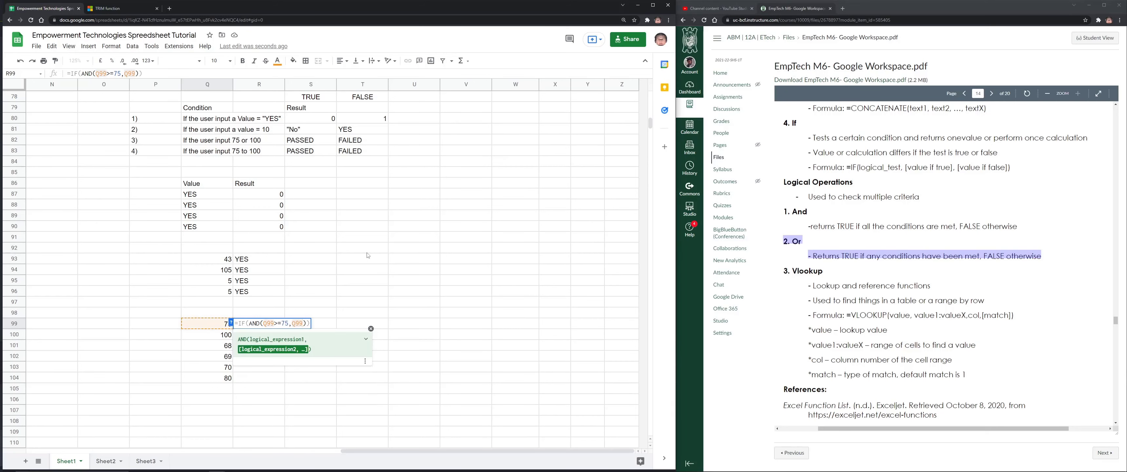
pyautogui.write('<=100')
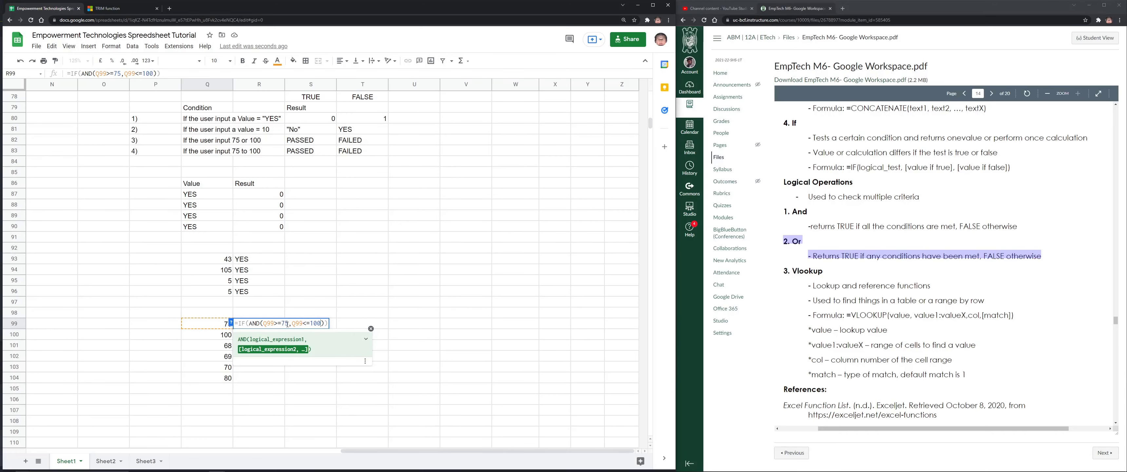
pyautogui.moveTo(288, 324); pyautogui.dragTo(263, 324)
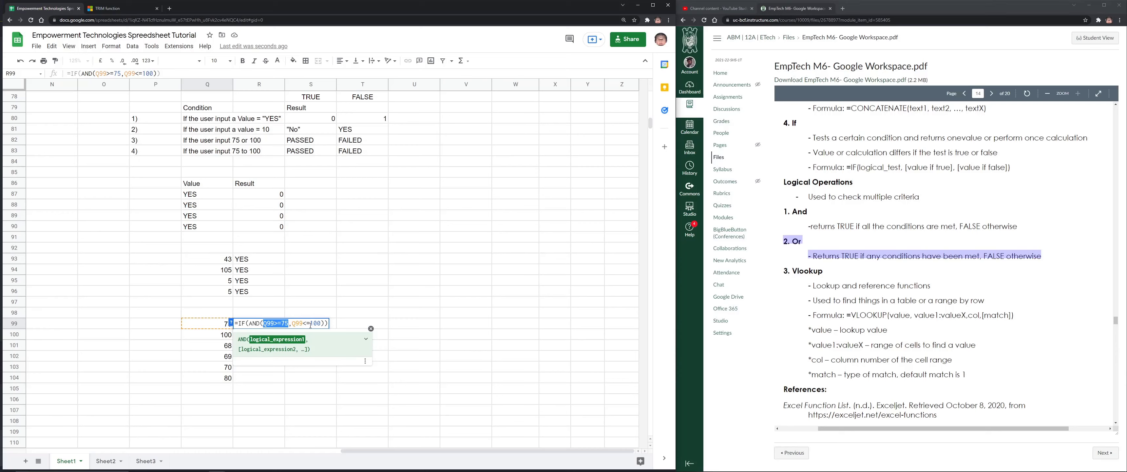
# Finish the formula with the "PASSED" and "FAILED" results and commit it
pyautogui.click(329, 323)
pyautogui.press('Left')
pyautogui.write(', ')
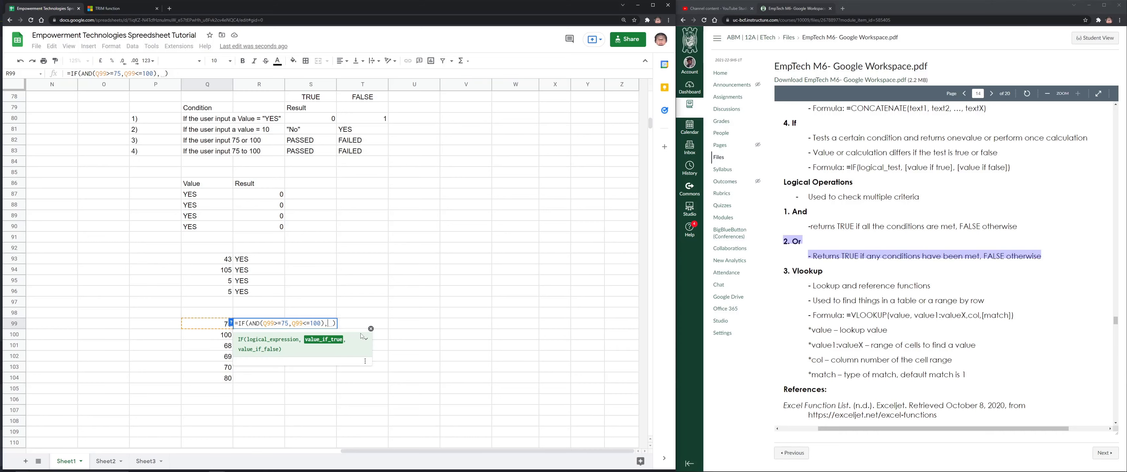
pyautogui.write('"PASSED",')
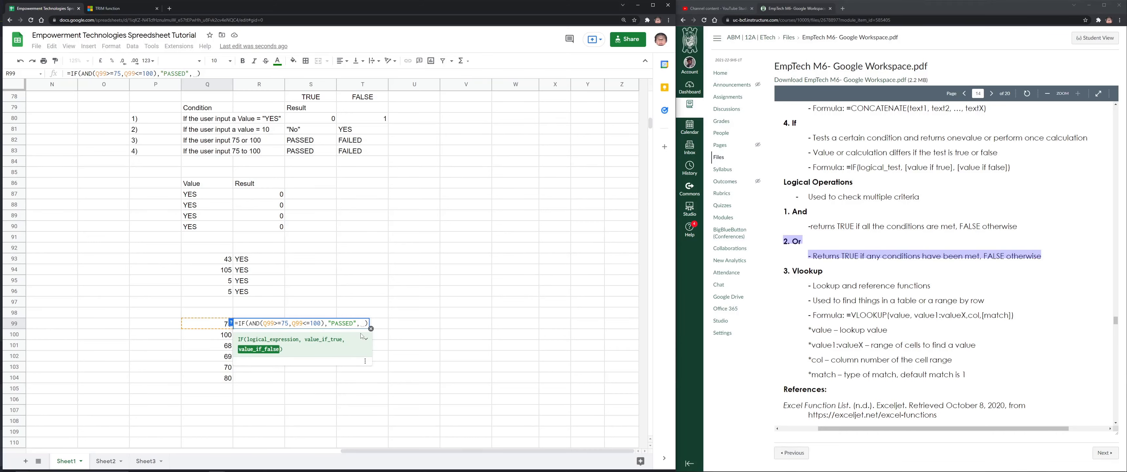
pyautogui.press('BackSpace')
pyautogui.write('"T')
pyautogui.press('BackSpace')
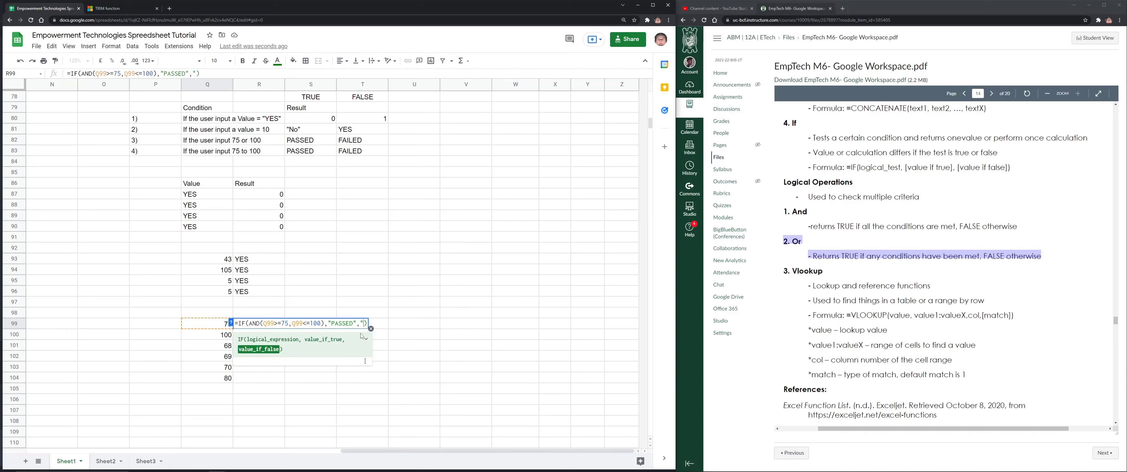
pyautogui.write('TR')
pyautogui.press('BackSpace')
pyautogui.press('BackSpace')
pyautogui.write('FAILED"')
pyautogui.press('Return')
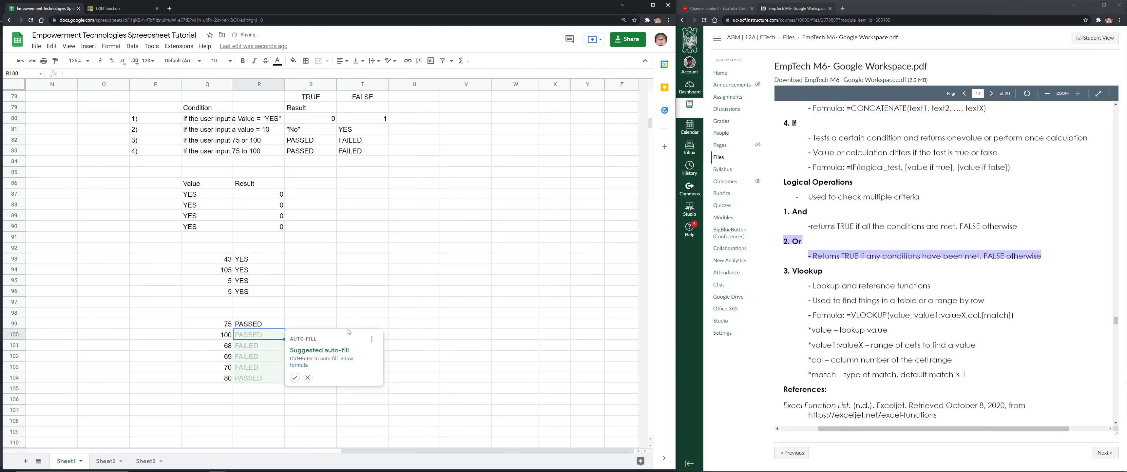
# Fill the AND-based PASSED/FAILED formula down to R104 and change Q100 to 101
pyautogui.click(278, 327)
pyautogui.moveTo(285, 329); pyautogui.dragTo(263, 376)
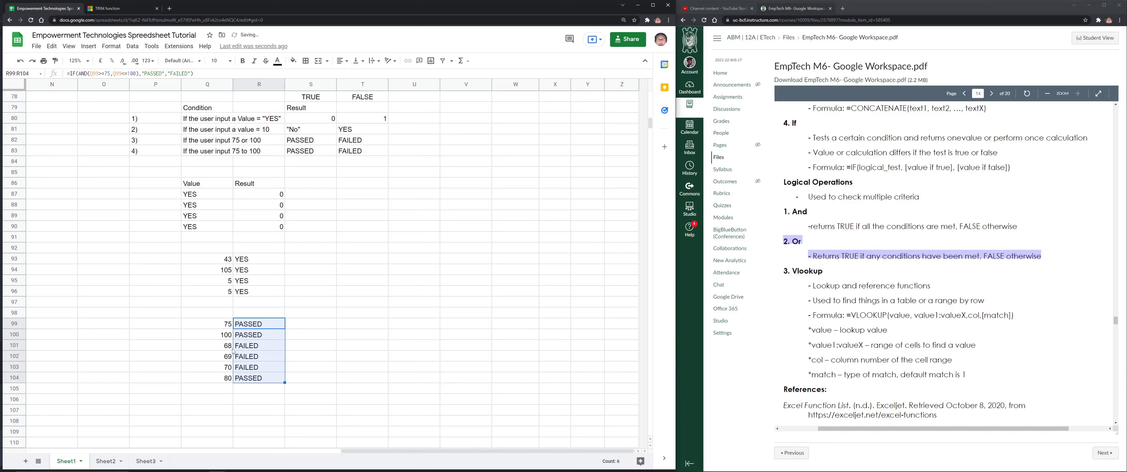
pyautogui.click(249, 338)
pyautogui.press('Left')
pyautogui.write('1')
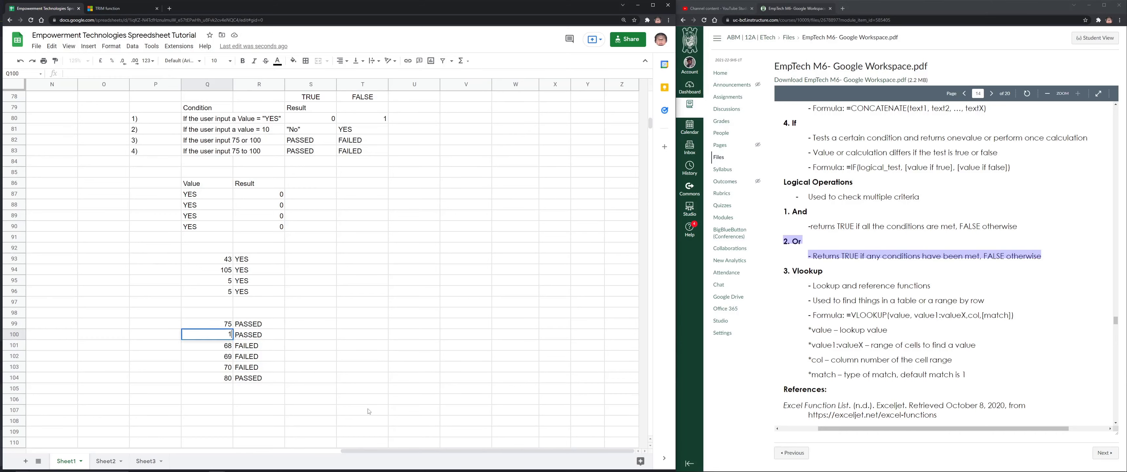
pyautogui.write('01')
pyautogui.press('Return')
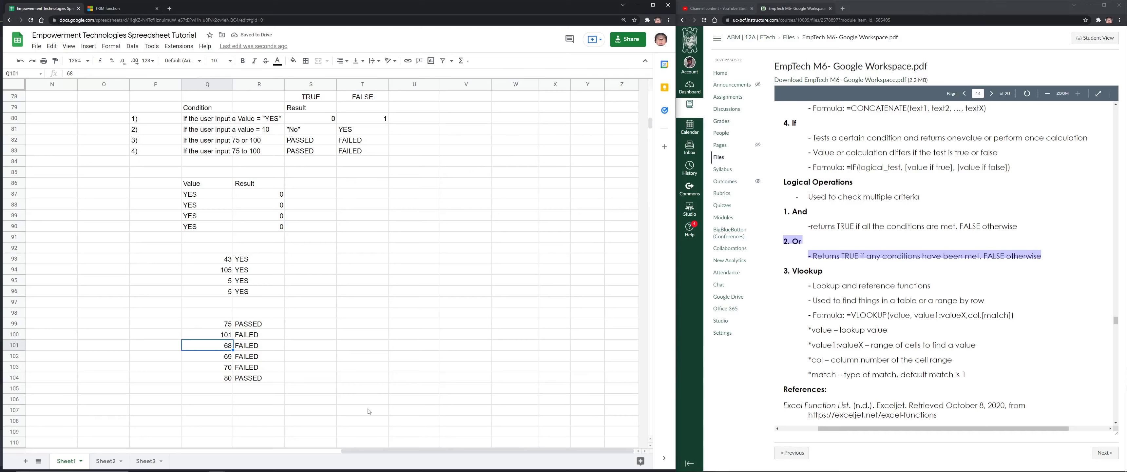
# Abandon the mistyped re-edit of Q100 so it stays 101, then move to P99
pyautogui.press('Up')
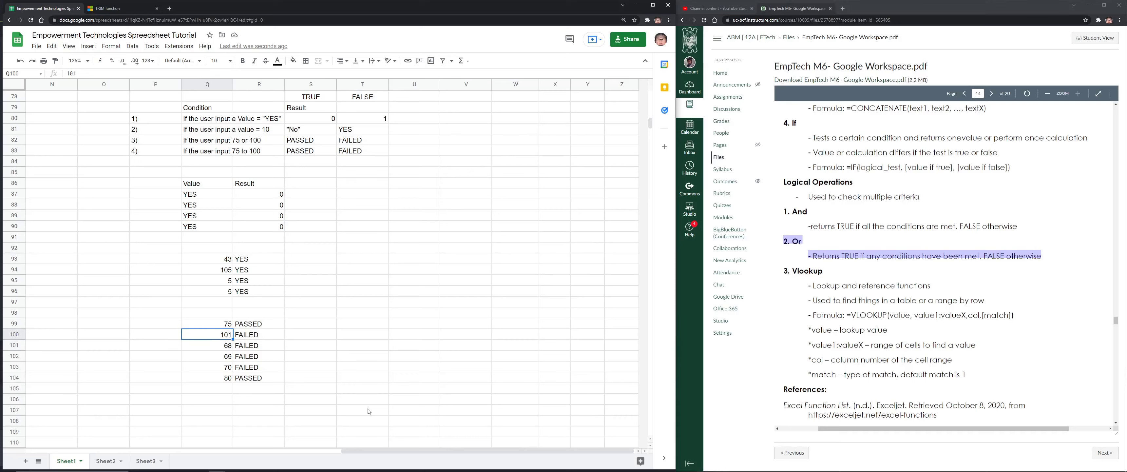
pyautogui.press('Up')
pyautogui.press('Down')
pyautogui.write('6')
pyautogui.press('BackSpace')
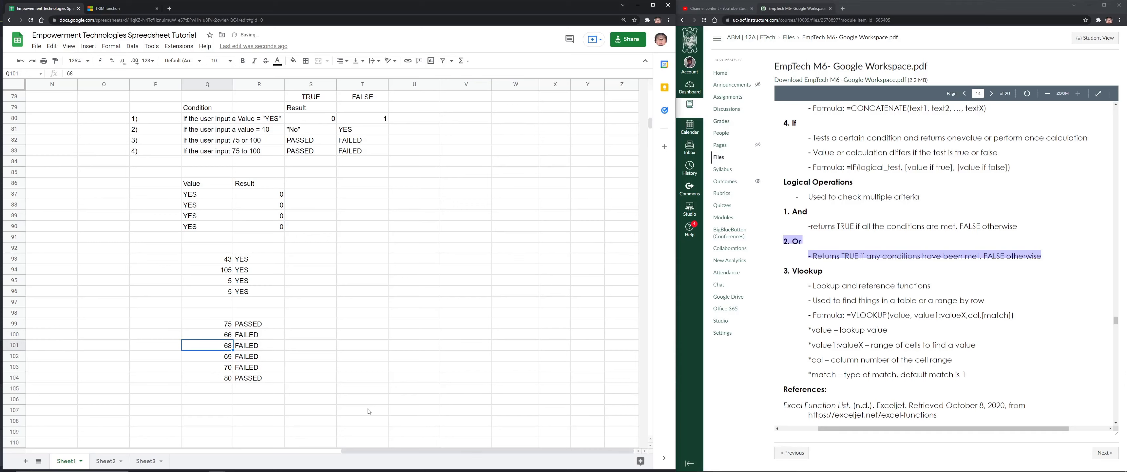
pyautogui.write('1010')
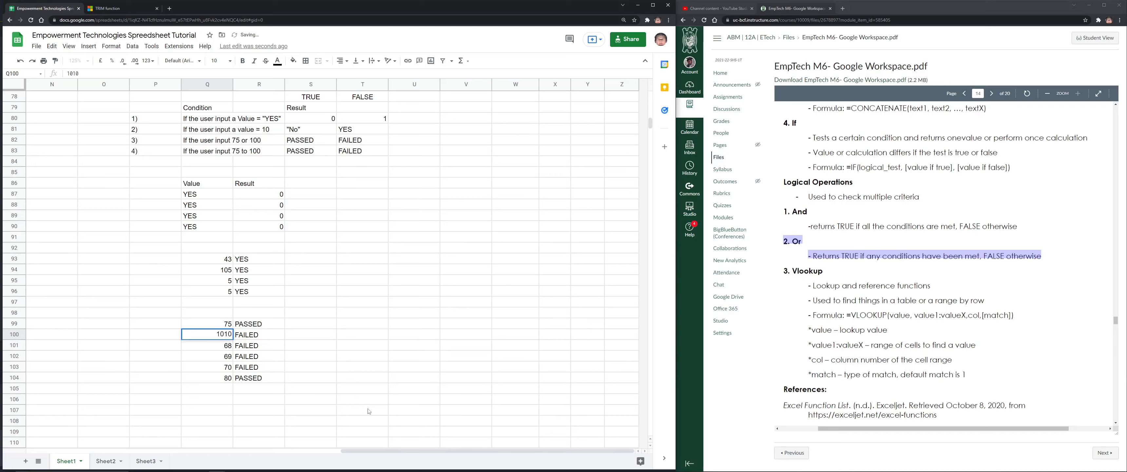
pyautogui.press('Escape')
pyautogui.press('Left')
pyautogui.press('Up')
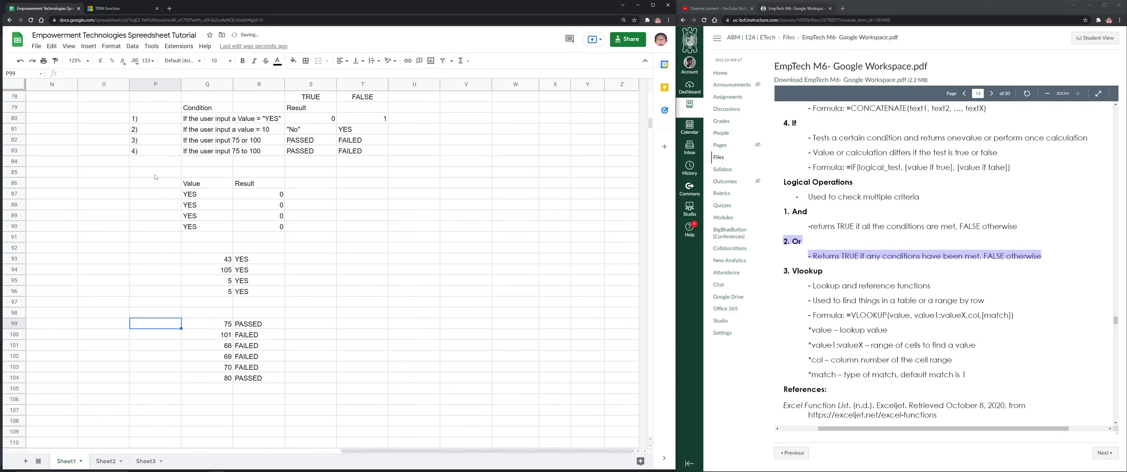
# Add condition 5) with the text 'If the user input more than 100'
pyautogui.click(155, 165)
pyautogui.write('5)')
pyautogui.press('Tab')
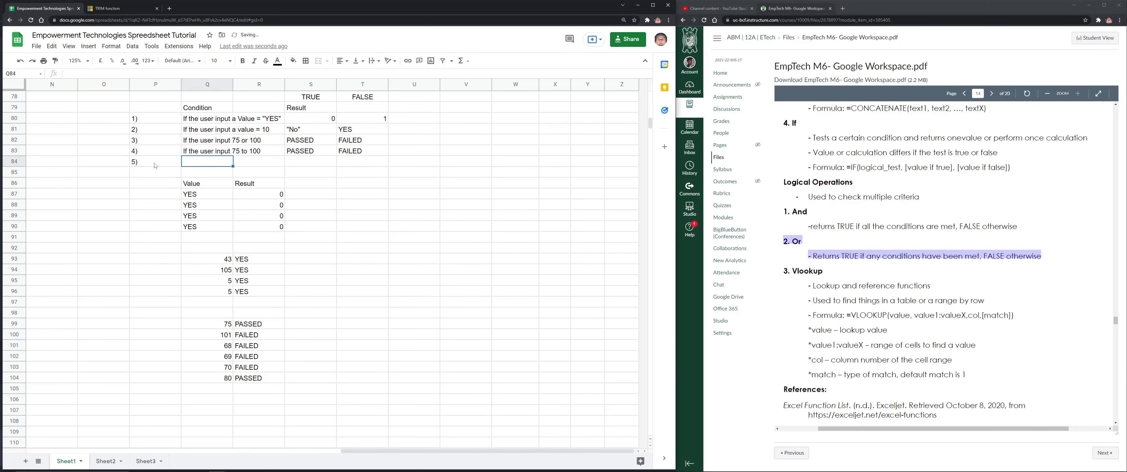
pyautogui.write('If the user input more')
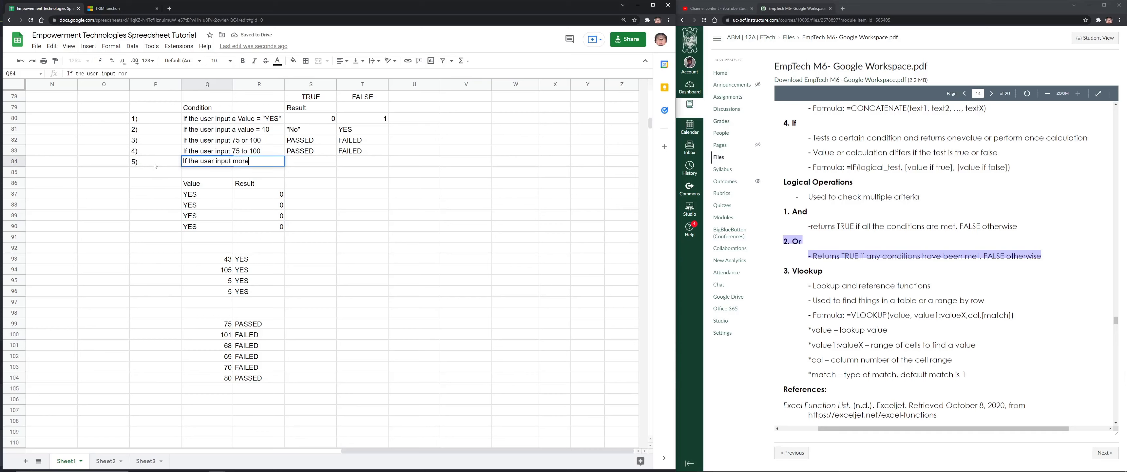
pyautogui.write(' than 100')
pyautogui.press('Return')
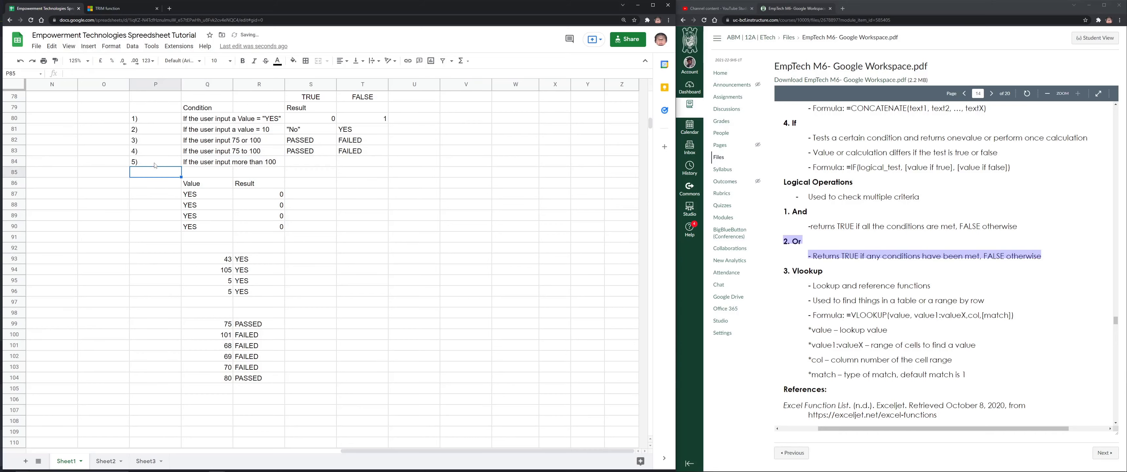
# Replace R100's "FAILED" result with an empty nested IF()
pyautogui.click(239, 338)
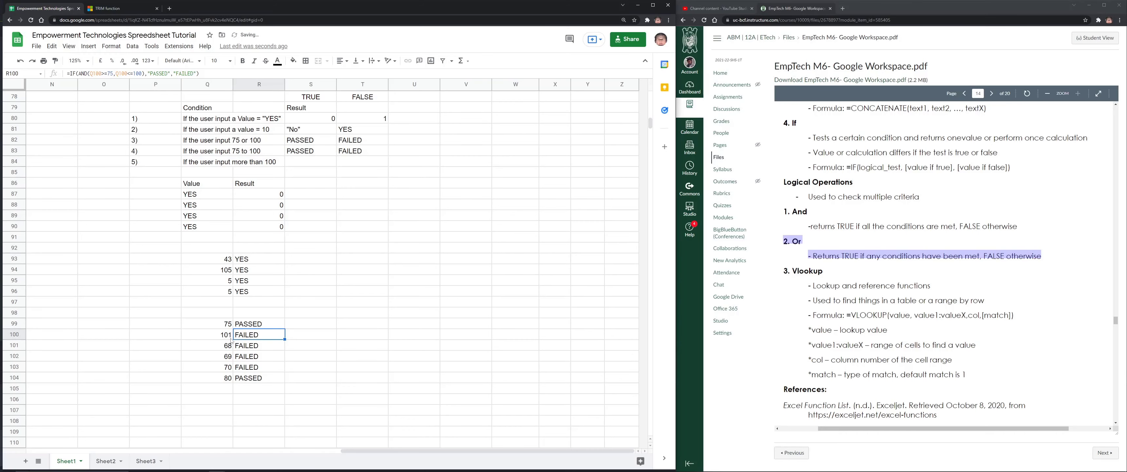
pyautogui.doubleClick(261, 336)
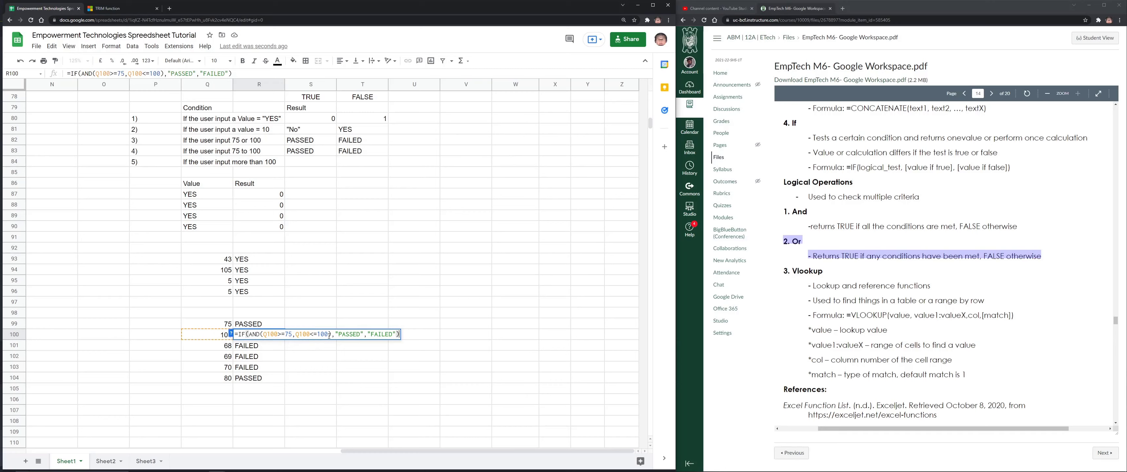
pyautogui.moveTo(331, 334); pyautogui.dragTo(253, 334)
pyautogui.click(339, 335)
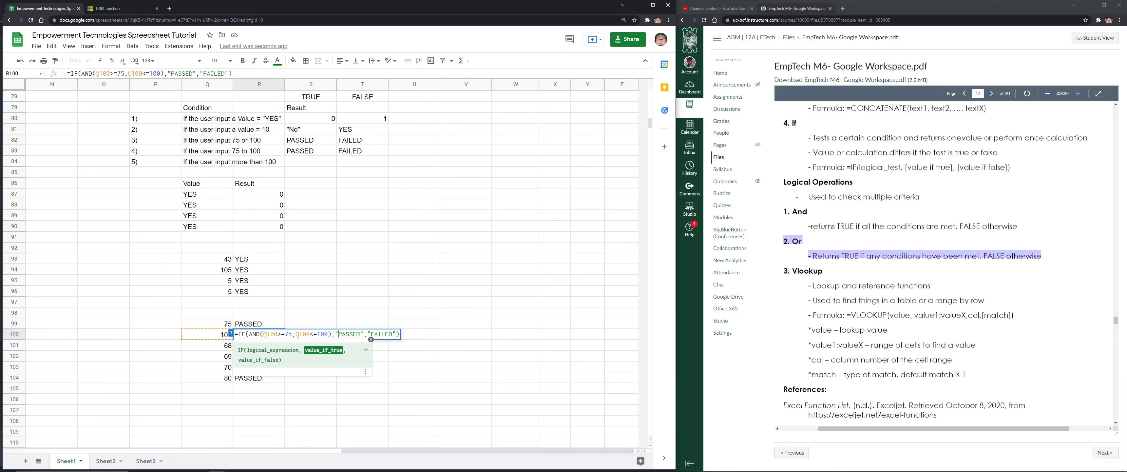
pyautogui.doubleClick(380, 334)
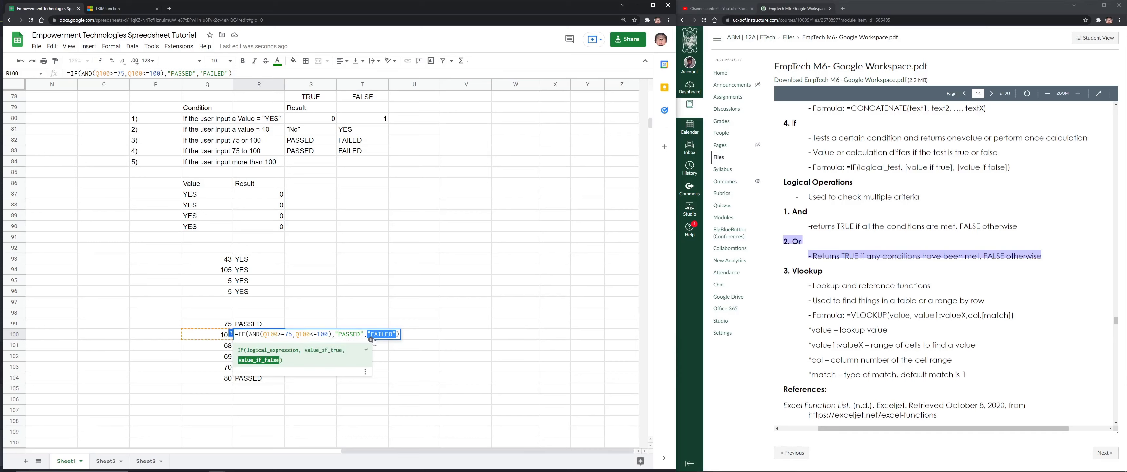
pyautogui.click(333, 334)
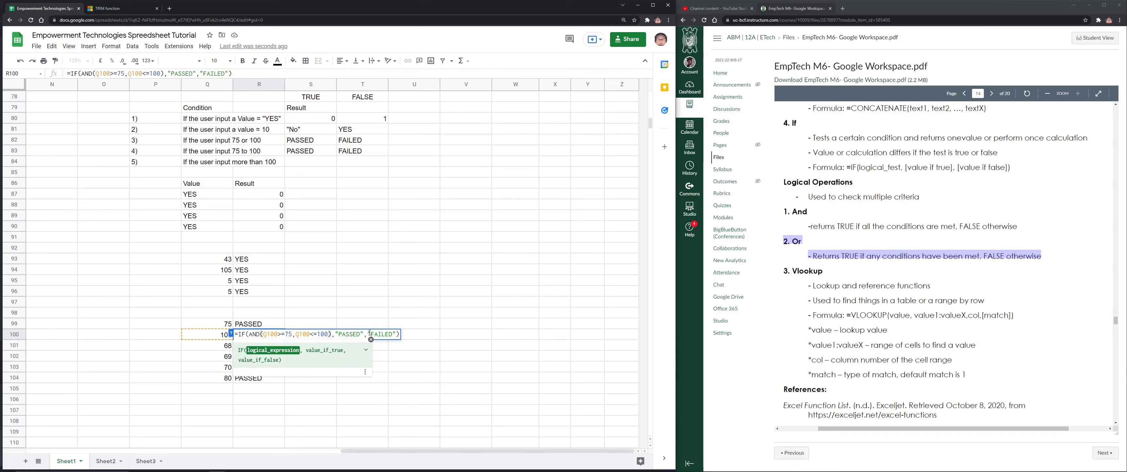
pyautogui.moveTo(367, 334); pyautogui.dragTo(396, 335)
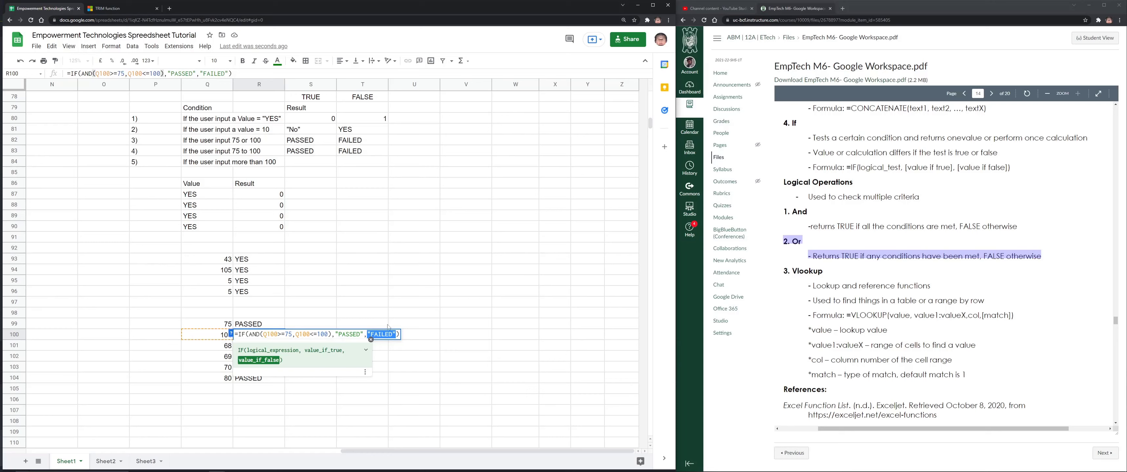
pyautogui.write('IF()')
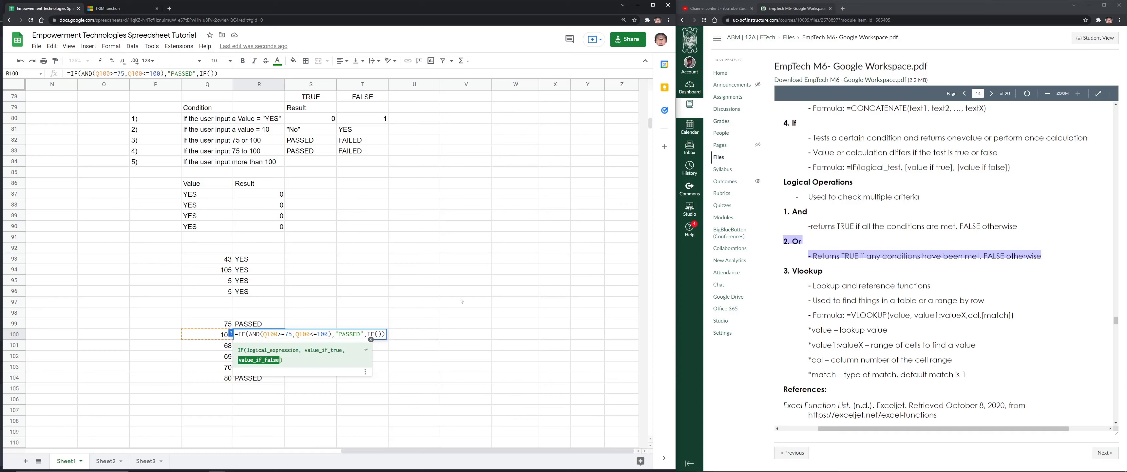
pyautogui.press('Return')
pyautogui.click(473, 259)
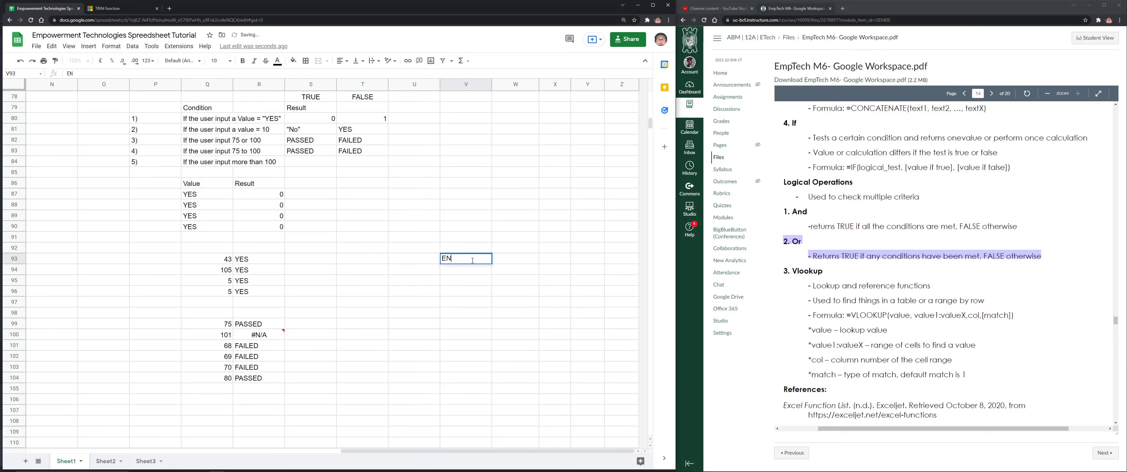
# Type the title 'NESTED IF STATEMENTS' in V93
pyautogui.write('NESTED IF STATED')
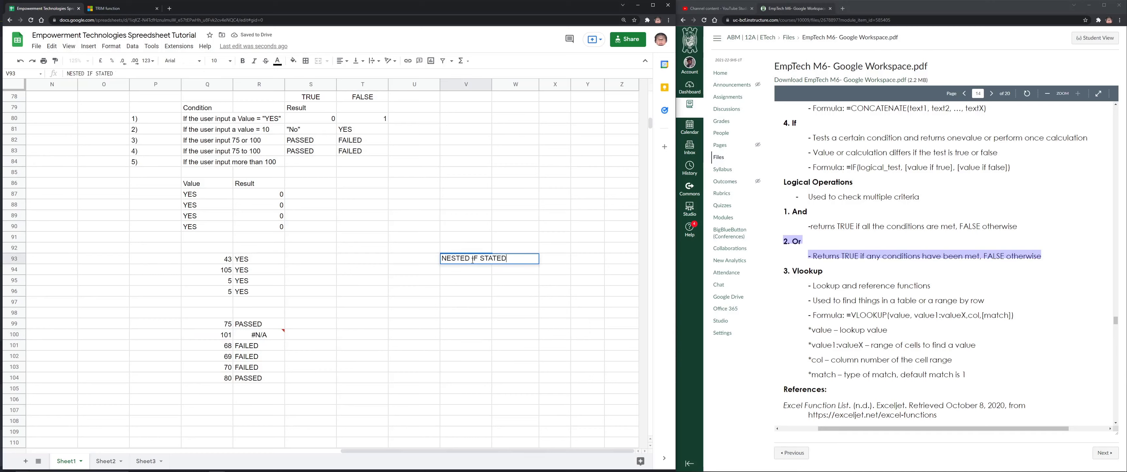
pyautogui.press('BackSpace')
pyautogui.write('MENTS')
pyautogui.press('Return')
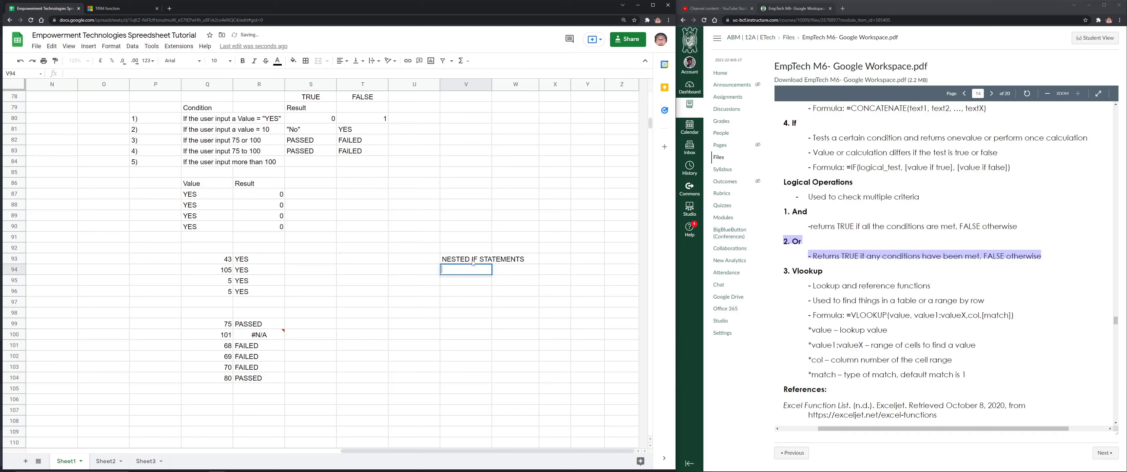
# Enter IF() placeholders diagonally in V95, W96 and X97
pyautogui.press('Down')
pyautogui.write('IF()')
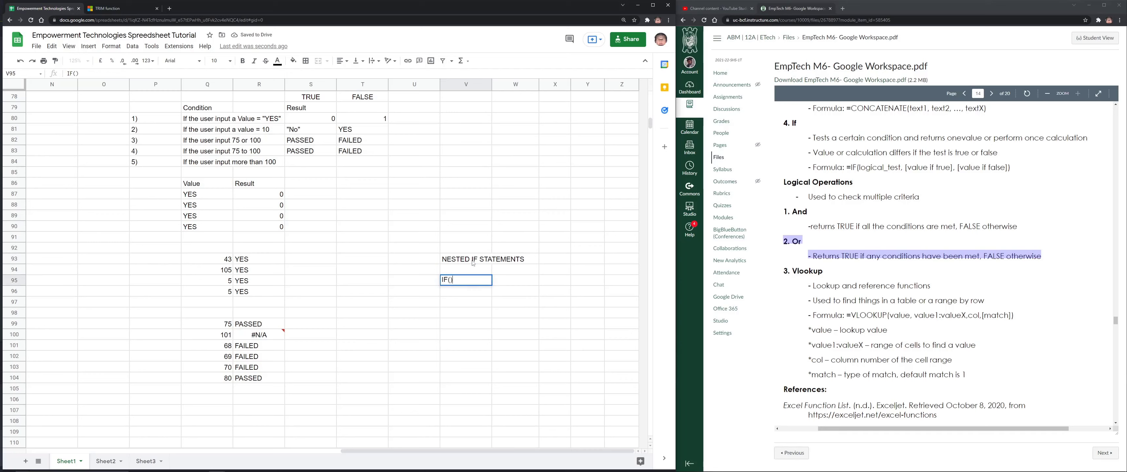
pyautogui.press('Return')
pyautogui.press('Right')
pyautogui.write('IF()')
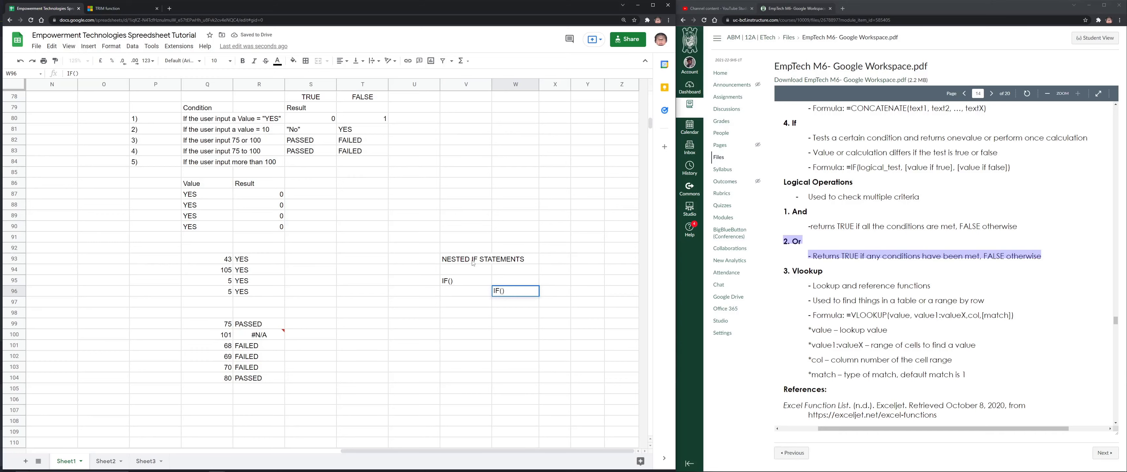
pyautogui.press('Return')
pyautogui.press('Right')
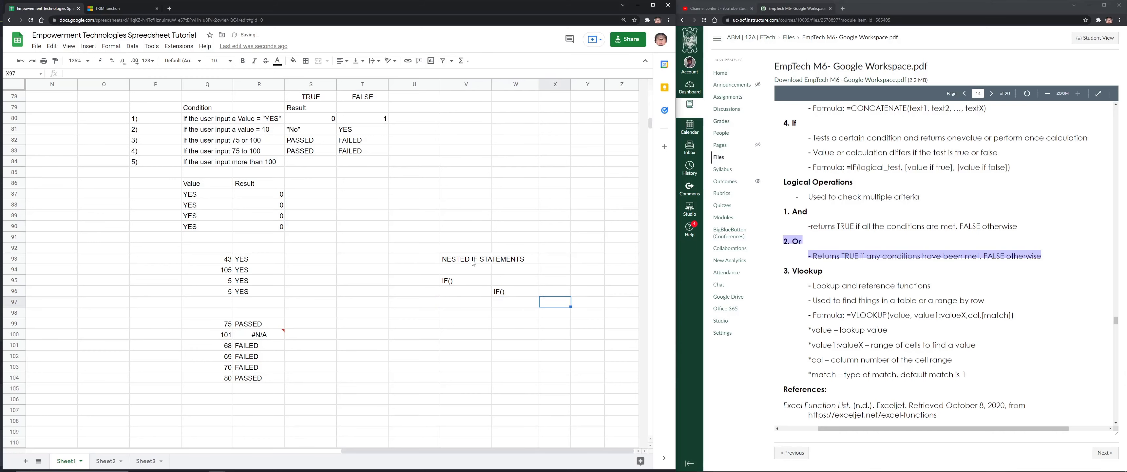
pyautogui.write('IF()')
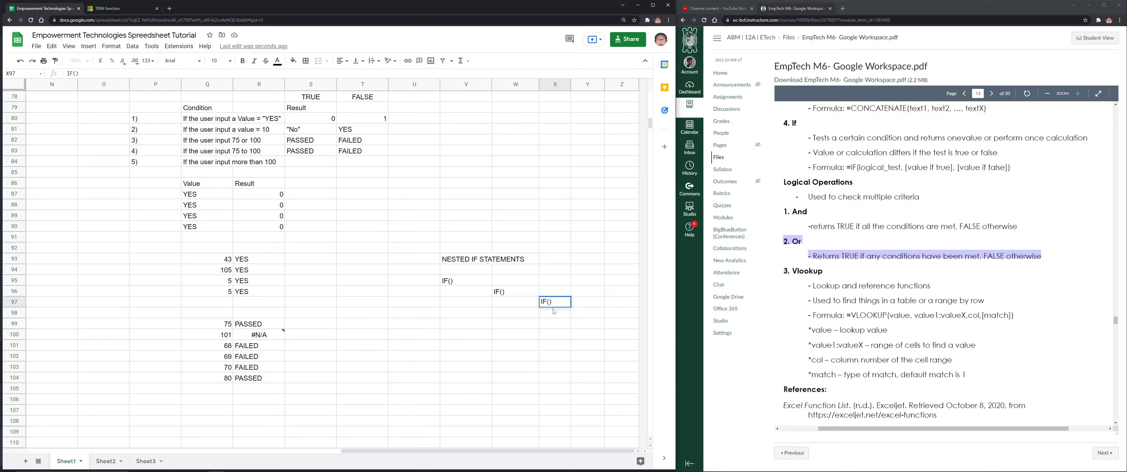
# Review R100's formula, then change the Q100 score to 100
pyautogui.click(259, 334)
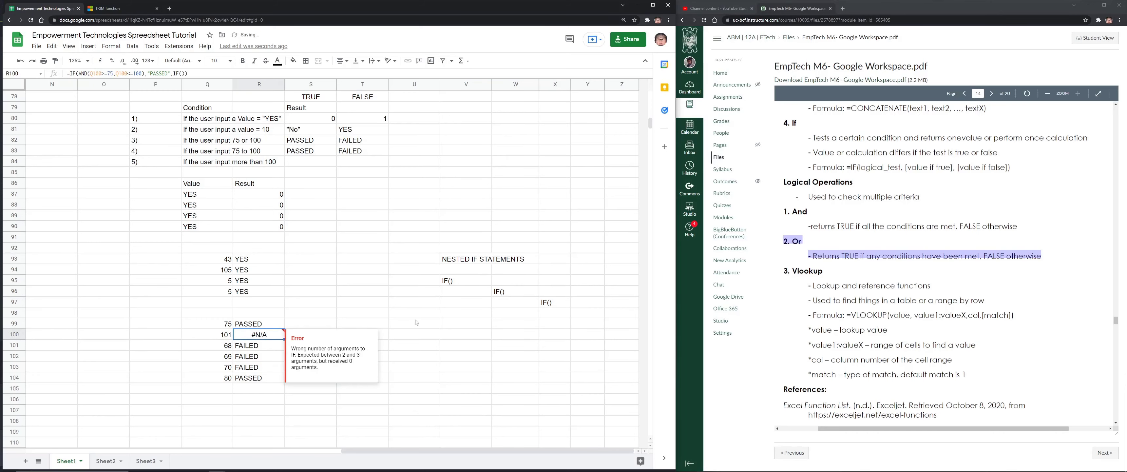
pyautogui.doubleClick(262, 334)
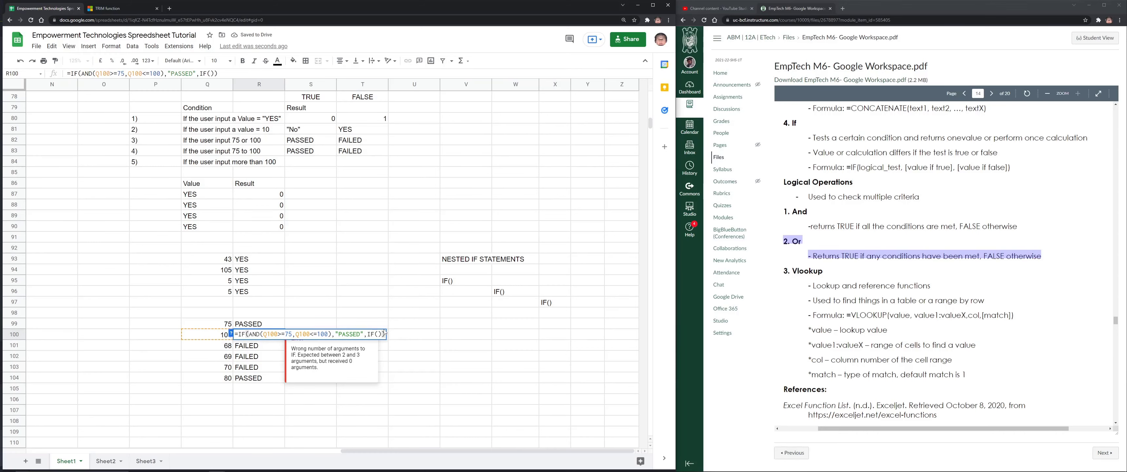
pyautogui.moveTo(382, 334); pyautogui.dragTo(376, 334)
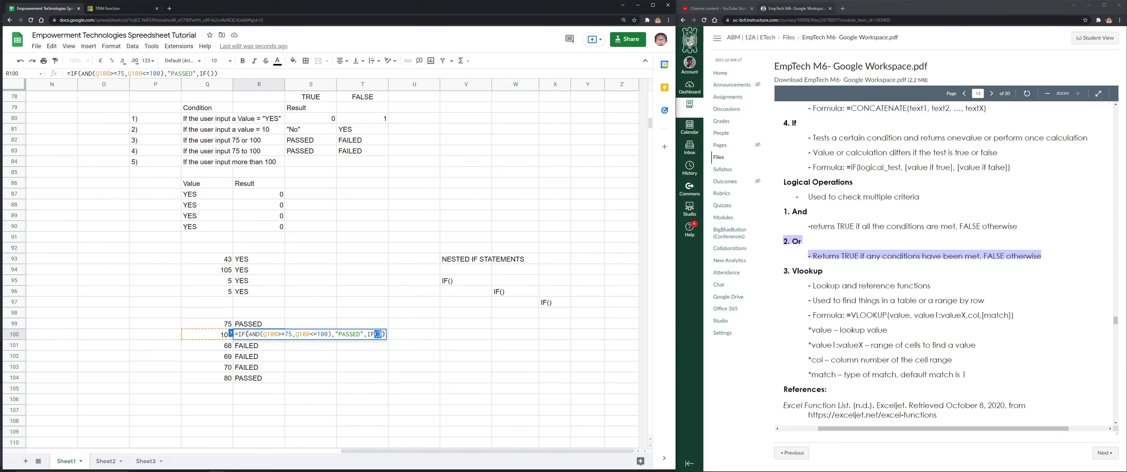
pyautogui.click(336, 334)
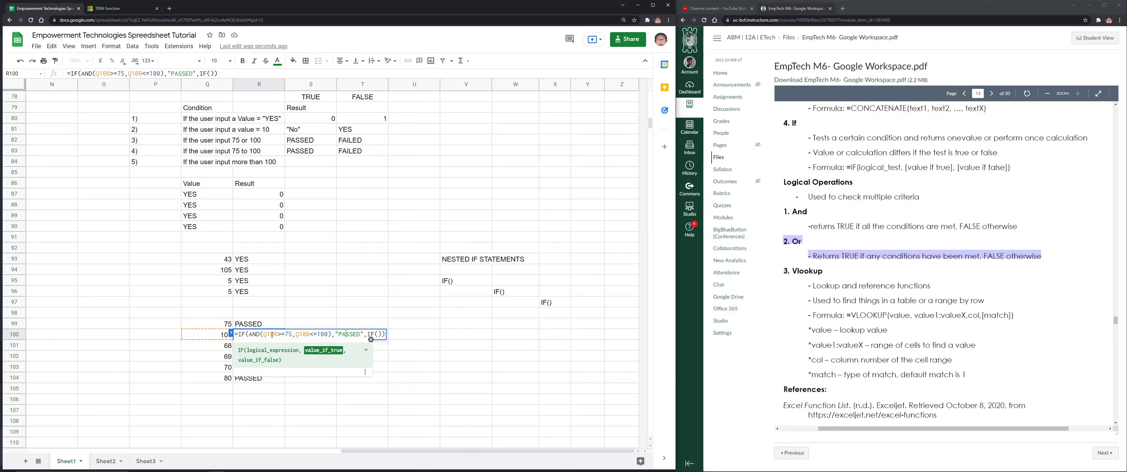
pyautogui.click(224, 337)
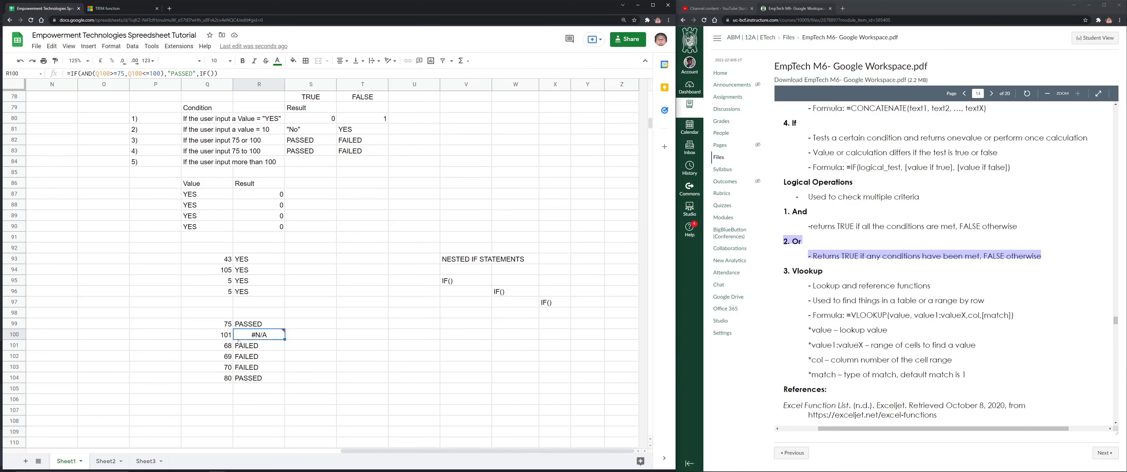
pyautogui.write('100')
pyautogui.press('Return')
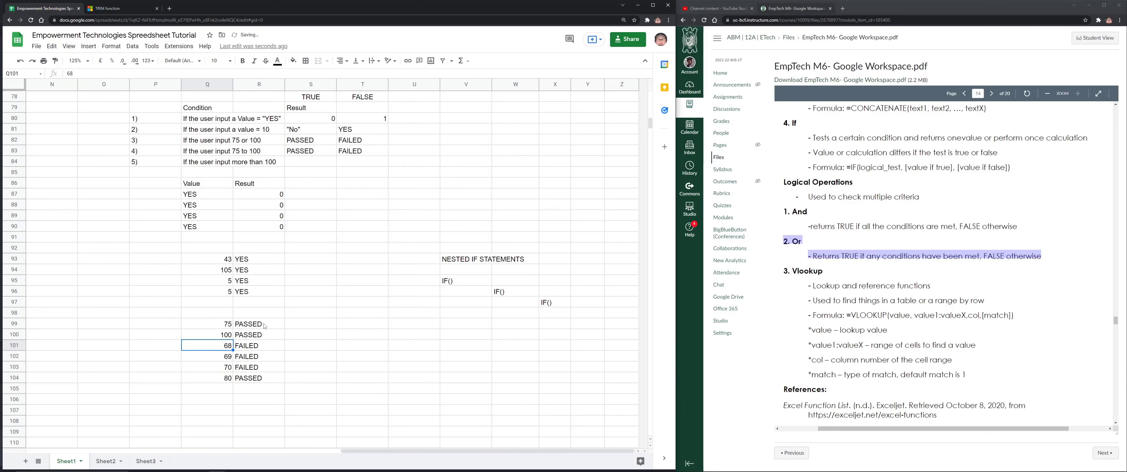
# Reopen R100's formula and examine the nested IF() as the value_if_false argument
pyautogui.click(267, 337)
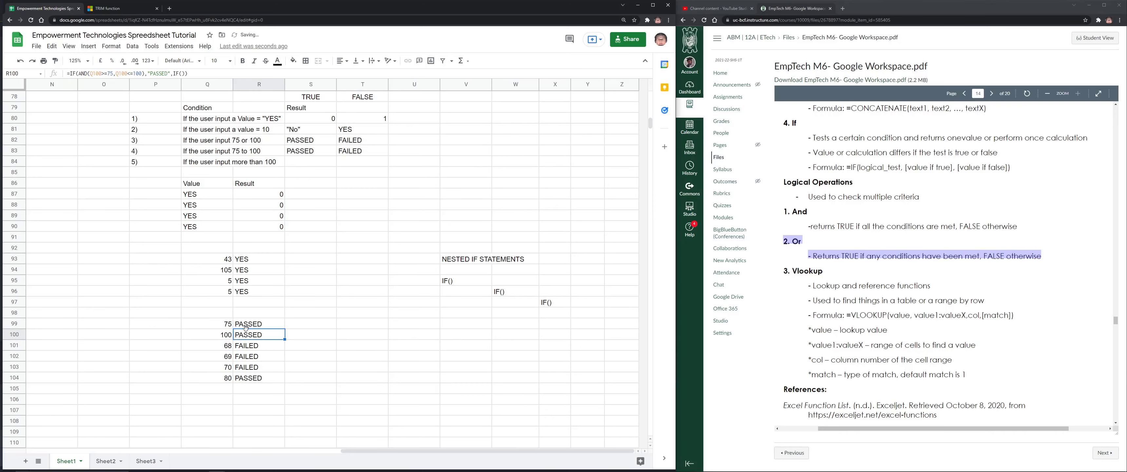
pyautogui.doubleClick(266, 334)
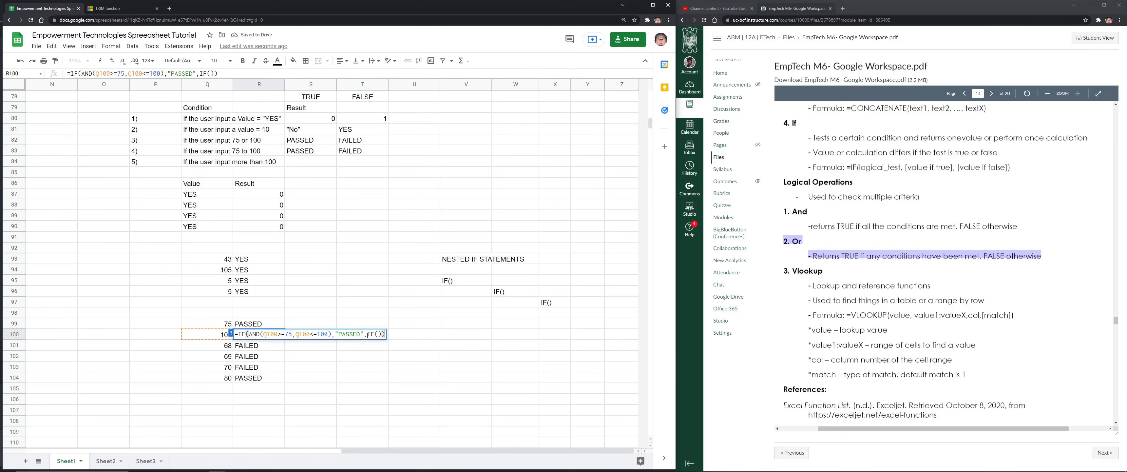
pyautogui.moveTo(383, 334); pyautogui.dragTo(367, 335)
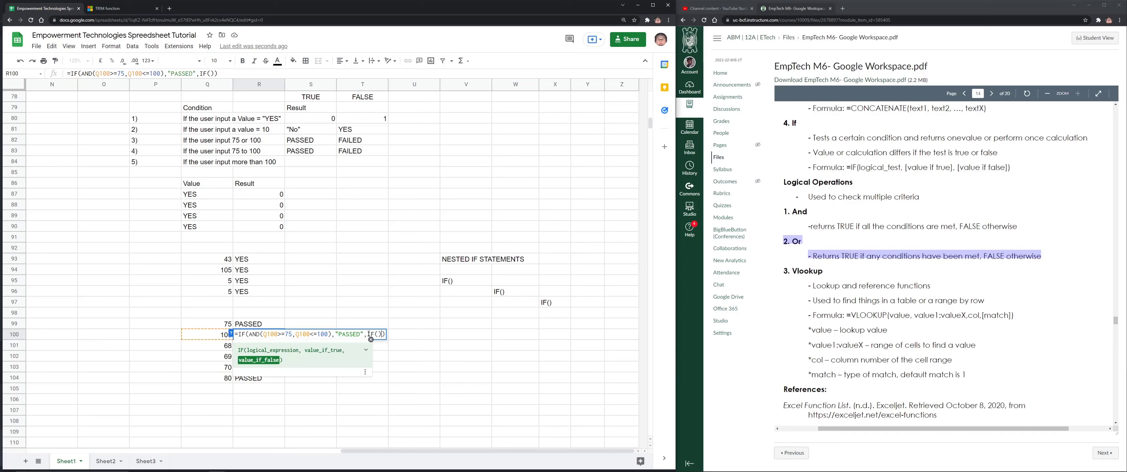
pyautogui.moveTo(283, 359); pyautogui.dragTo(238, 358)
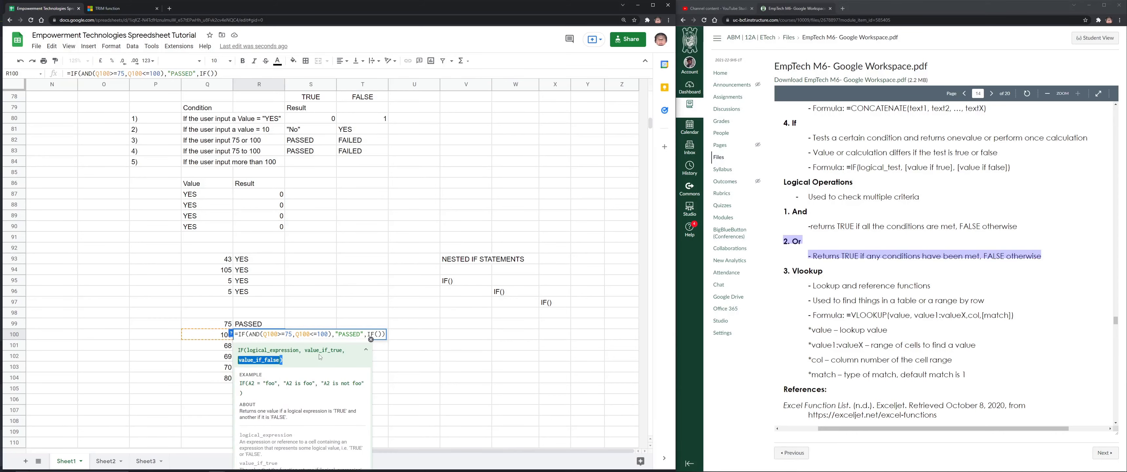
pyautogui.click(370, 339)
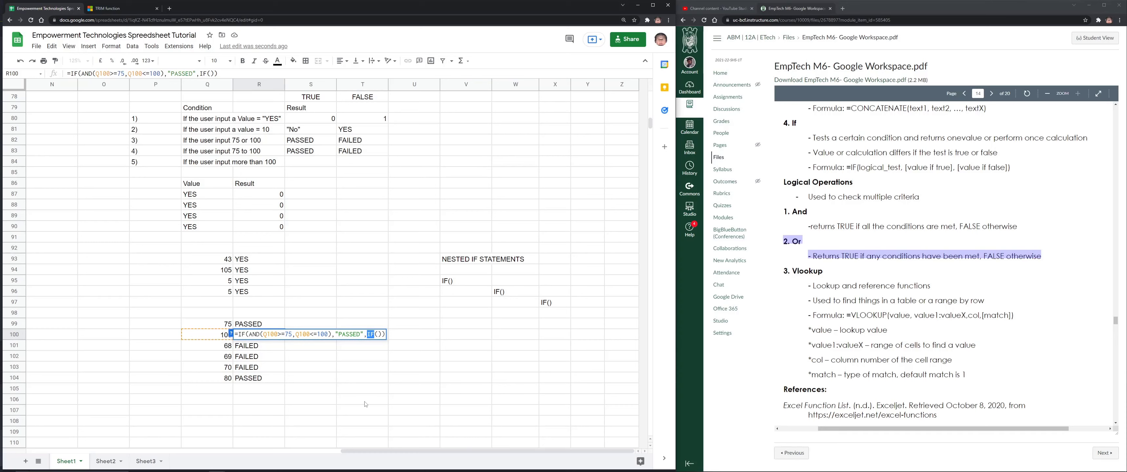
# Leave the nested IF formula in R100 and scroll back to the top-left of the sheet
pyautogui.scroll(-3, 366, 403)
pyautogui.moveTo(432, 451); pyautogui.dragTo(125, 434)
pyautogui.scroll(17, 205, 171)
pyautogui.scroll(6, 206, 158)
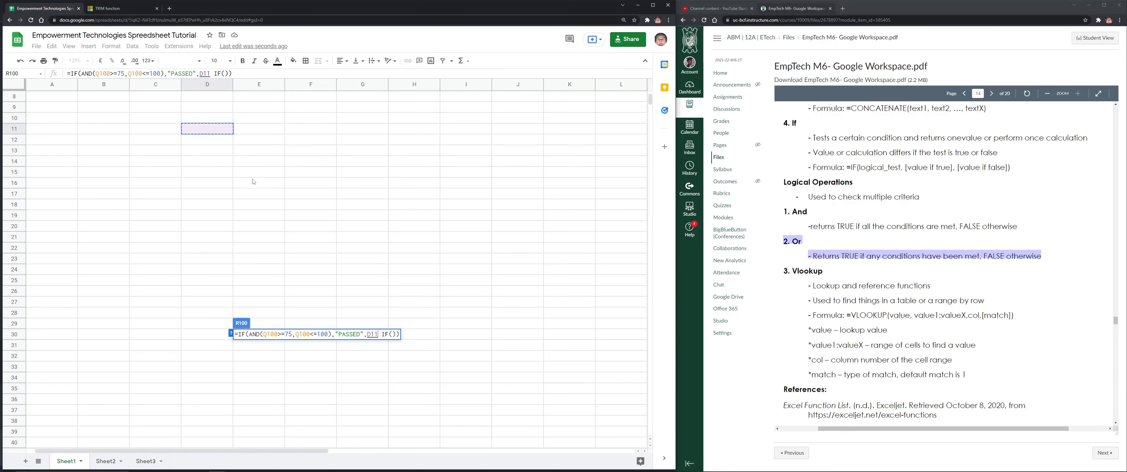
pyautogui.click(169, 140)
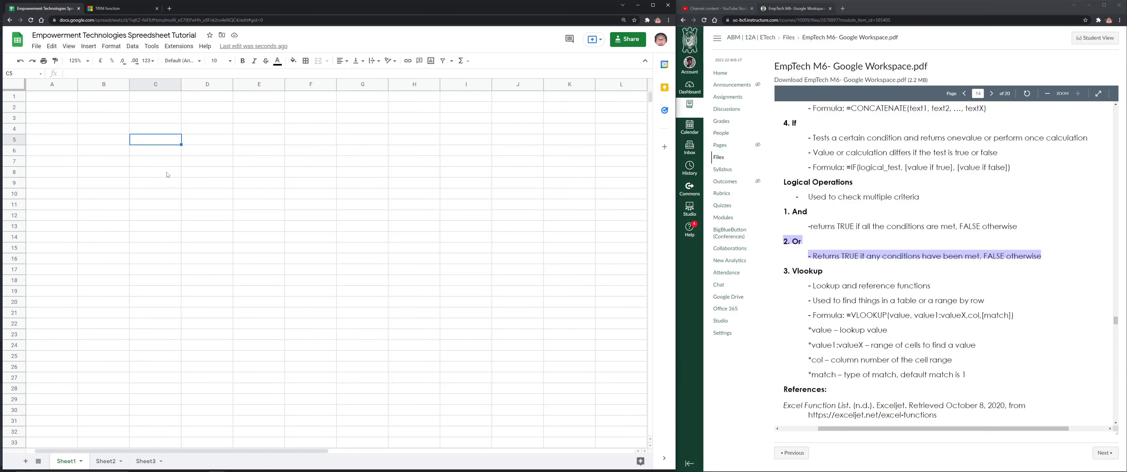
# Select cell C7 in the blank area and glance at the Σ functions list
pyautogui.click(193, 204)
pyautogui.click(178, 160)
pyautogui.click(462, 61)
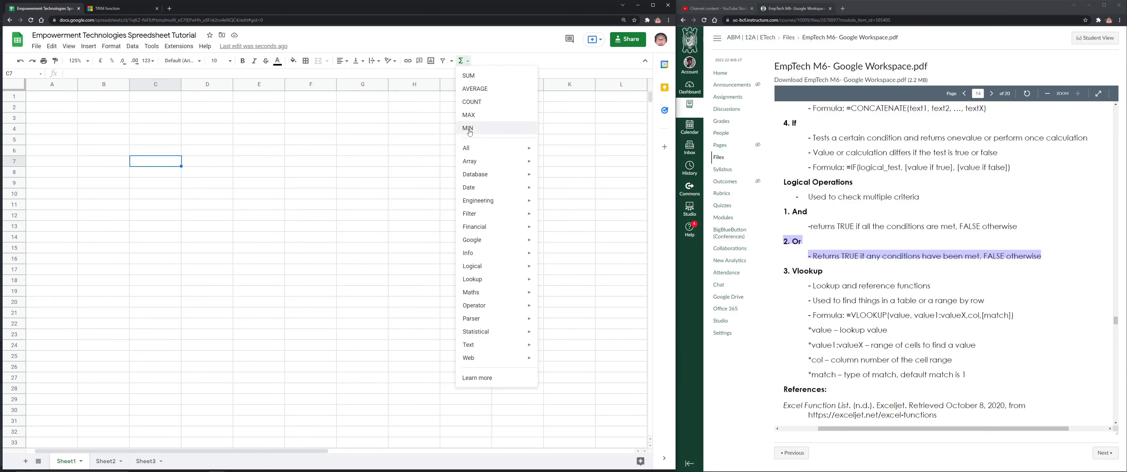
pyautogui.click(906, 364)
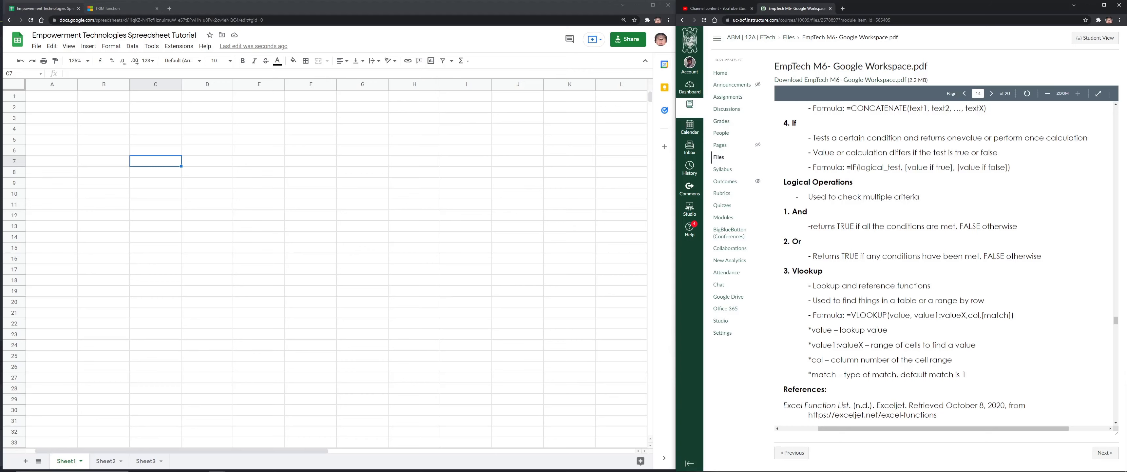
# Type the headers ID, First Name, Last Name and Salary across C6:F6
pyautogui.click(155, 153)
pyautogui.write('ID')
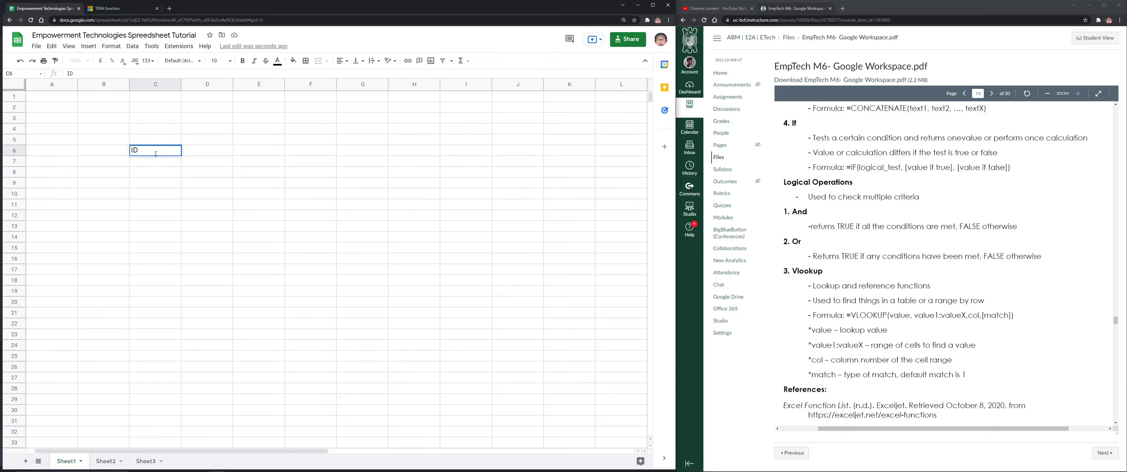
pyautogui.press('Tab')
pyautogui.write('First Na')
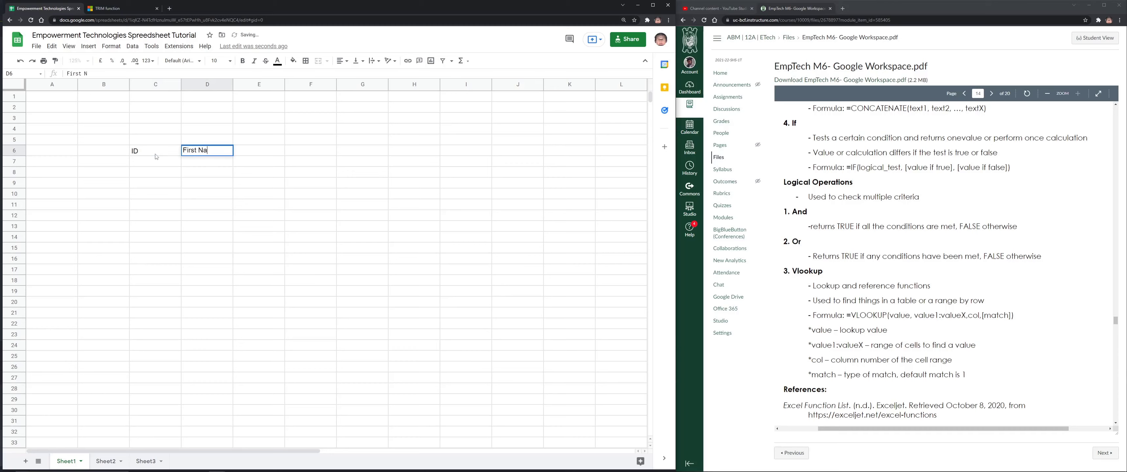
pyautogui.write('me')
pyautogui.press('Tab')
pyautogui.write('Last Name Sa')
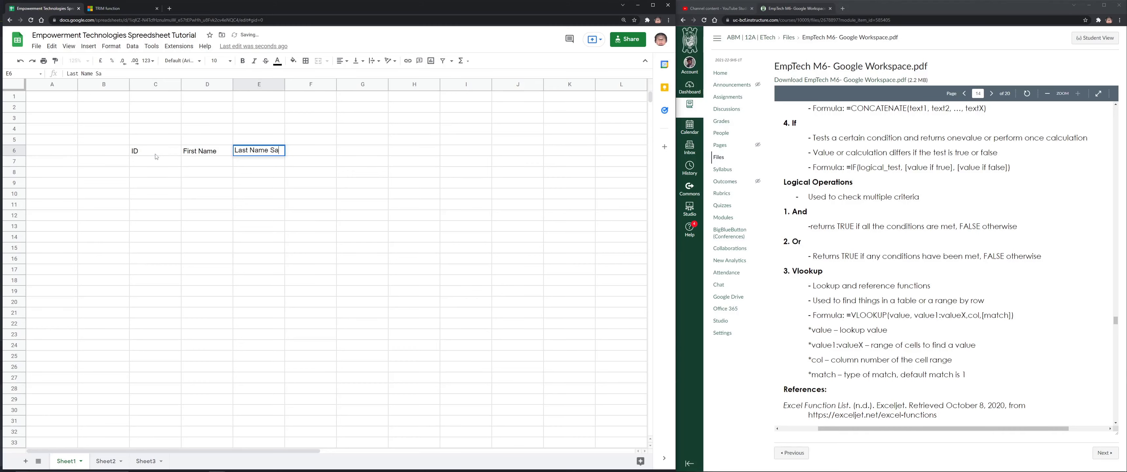
pyautogui.press('BackSpace')
pyautogui.press('BackSpace')
pyautogui.press('BackSpace')
pyautogui.press('Tab')
pyautogui.write('Salary')
pyautogui.press('Return')
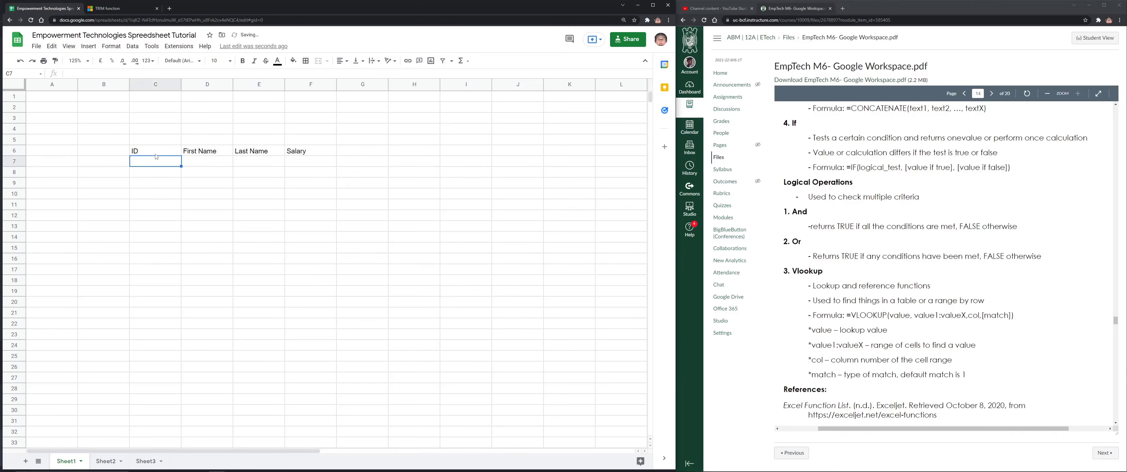
# Enter the IDs 85, 90, 85, 10 and 90 in C7:C11
pyautogui.write('85')
pyautogui.press('Return')
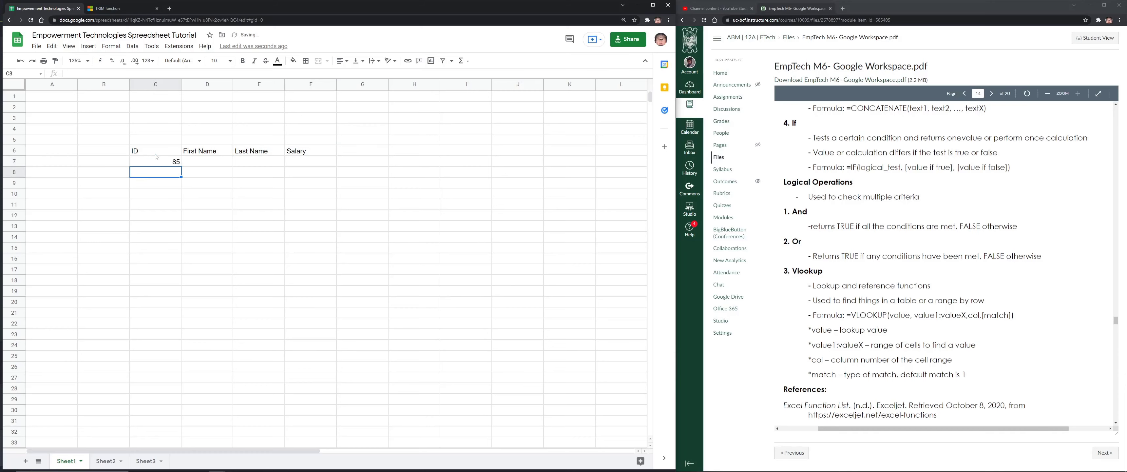
pyautogui.write('90')
pyautogui.press('Return')
pyautogui.write('85')
pyautogui.press('Return')
pyautogui.write('10')
pyautogui.press('Return')
pyautogui.write('9')
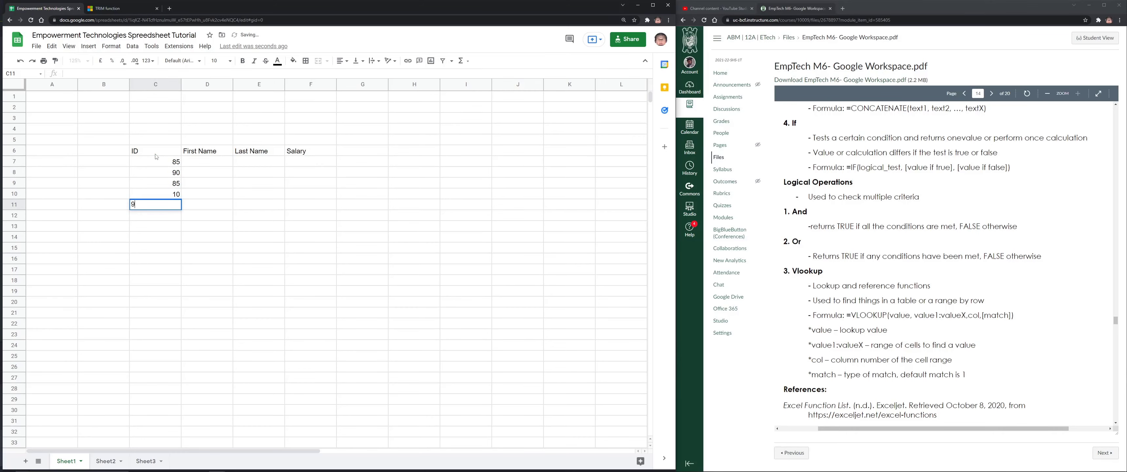
pyautogui.write('0')
pyautogui.press('Return')
pyautogui.write('80')
pyautogui.press('Up')
pyautogui.press('Up')
pyautogui.press('Up')
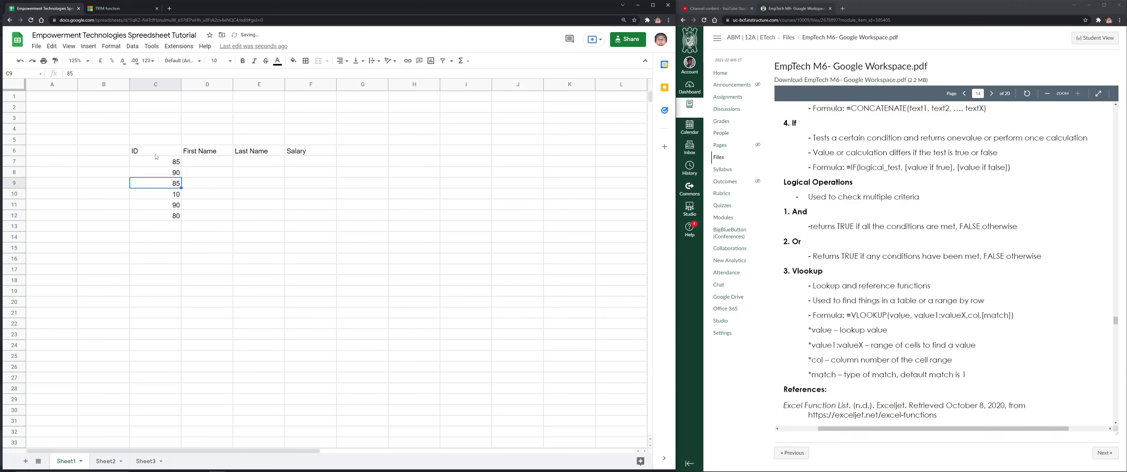
pyautogui.press('Right')
pyautogui.press('Right')
# Enter the five surnames in D7:D11, fixing a typo in D10
pyautogui.press('Up')
pyautogui.press('Up')
pyautogui.press('Left')
pyautogui.write('Dela Cruz')
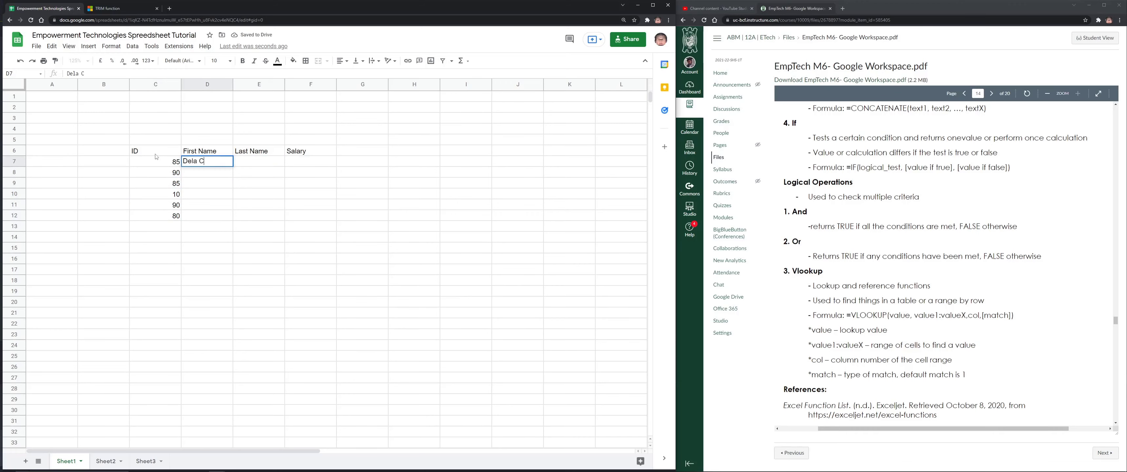
pyautogui.press('Return')
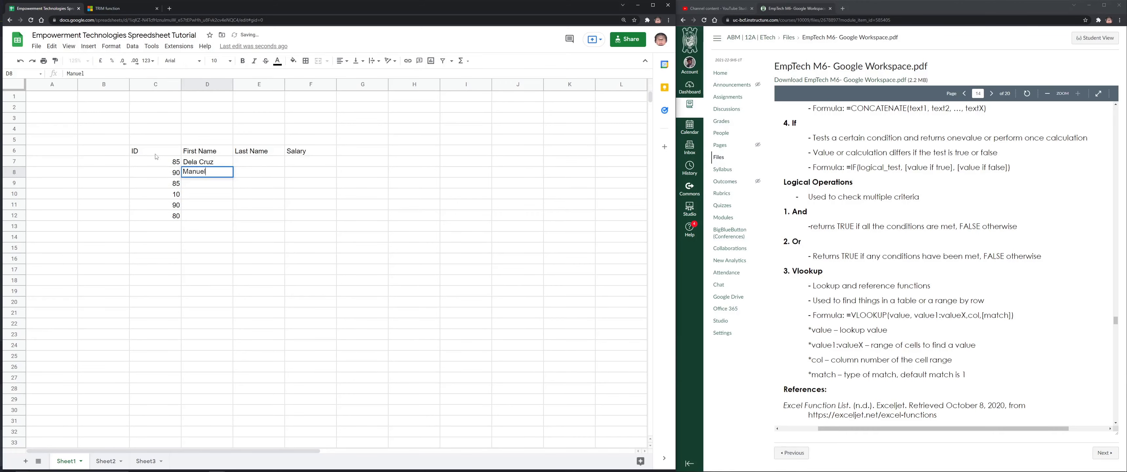
pyautogui.press('Return')
pyautogui.press('Right')
pyautogui.press('Left')
pyautogui.write('Uzumaki')
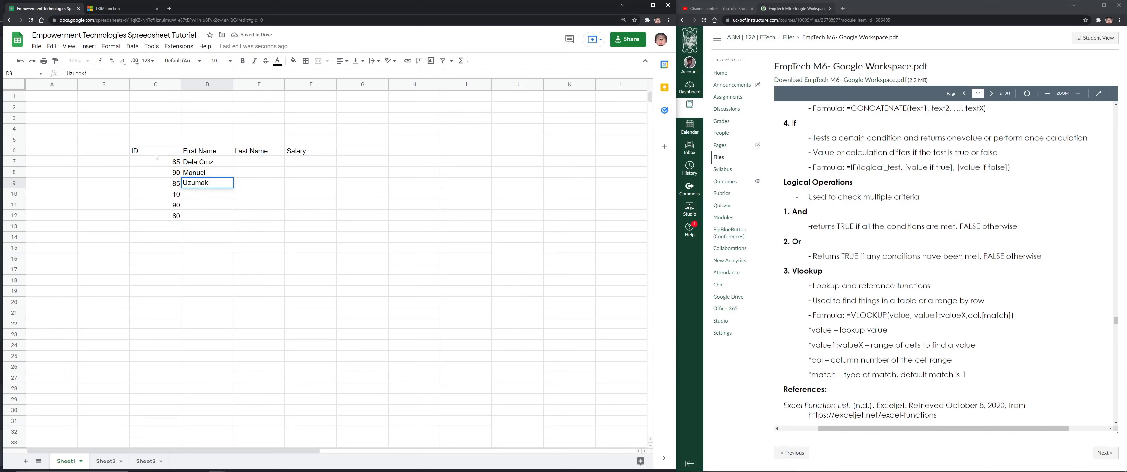
pyautogui.press('Return')
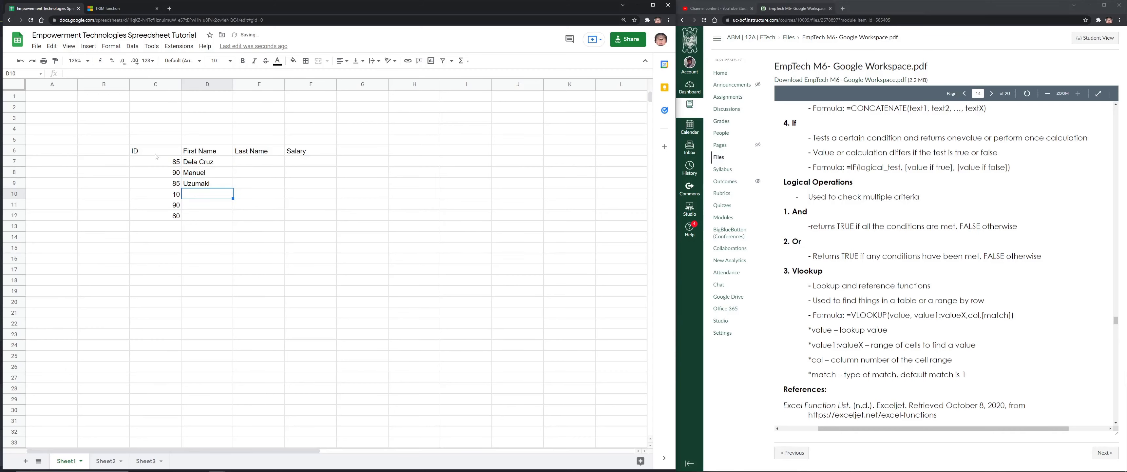
pyautogui.write('Uchiha')
pyautogui.press('Return')
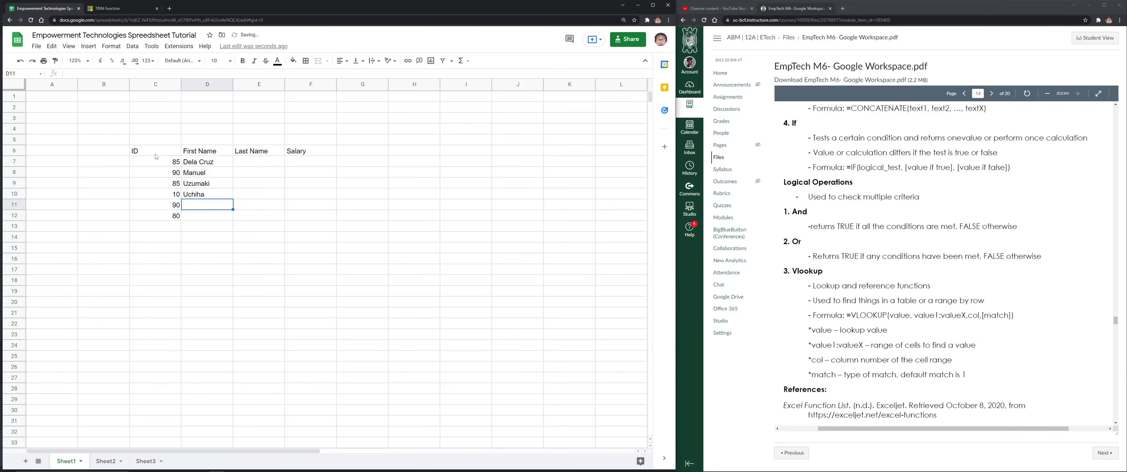
pyautogui.write('Hatake')
pyautogui.press('Return')
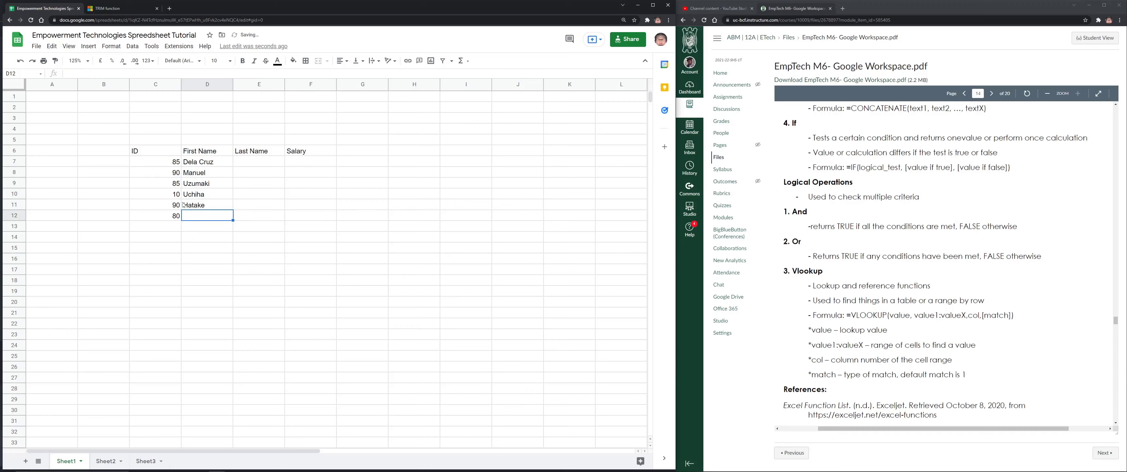
# Delete the stray 80 from cell C12
pyautogui.click(166, 215)
pyautogui.press('Delete')
pyautogui.click(259, 161)
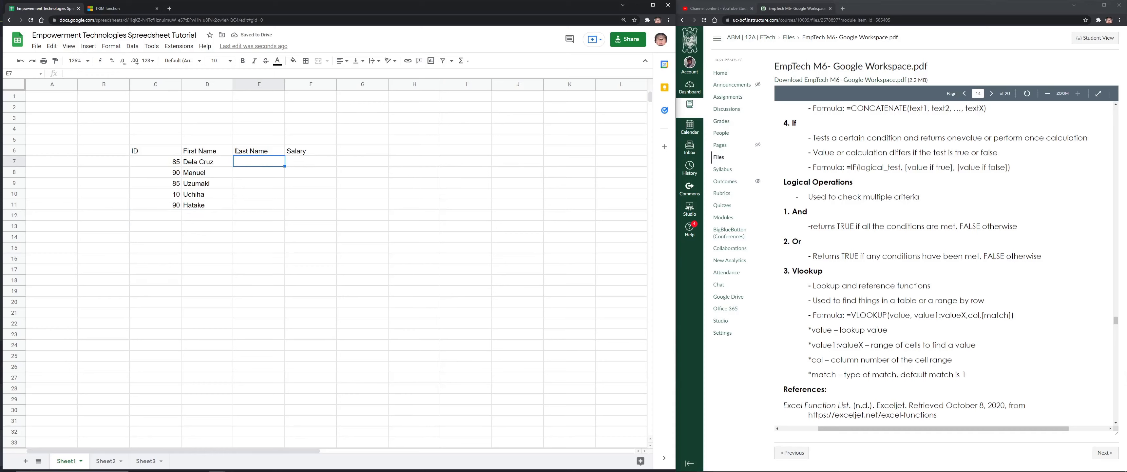
# Swap the headers so D6 reads Last Name and E6 reads First Name
pyautogui.click(201, 150)
pyautogui.write('Las')
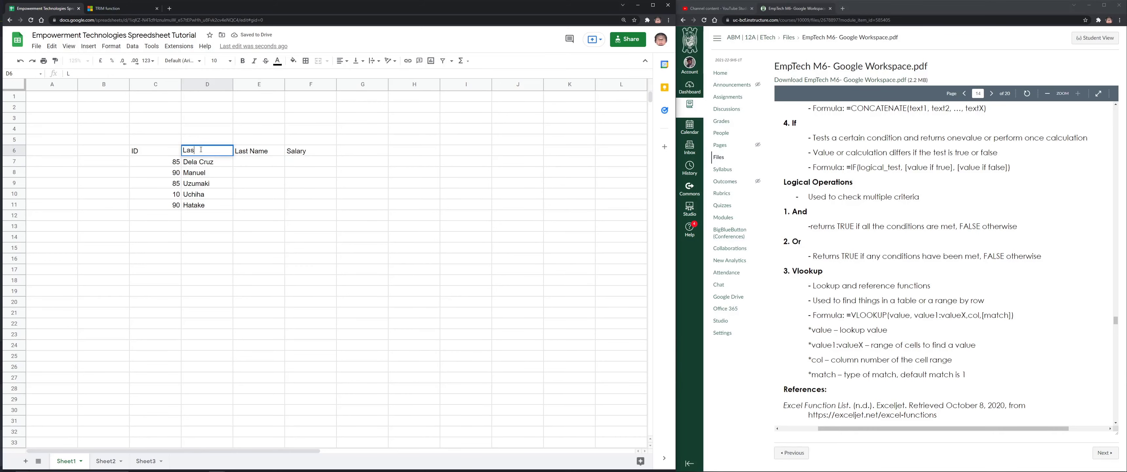
pyautogui.write('t Name')
pyautogui.press('Tab')
pyautogui.write('Frist')
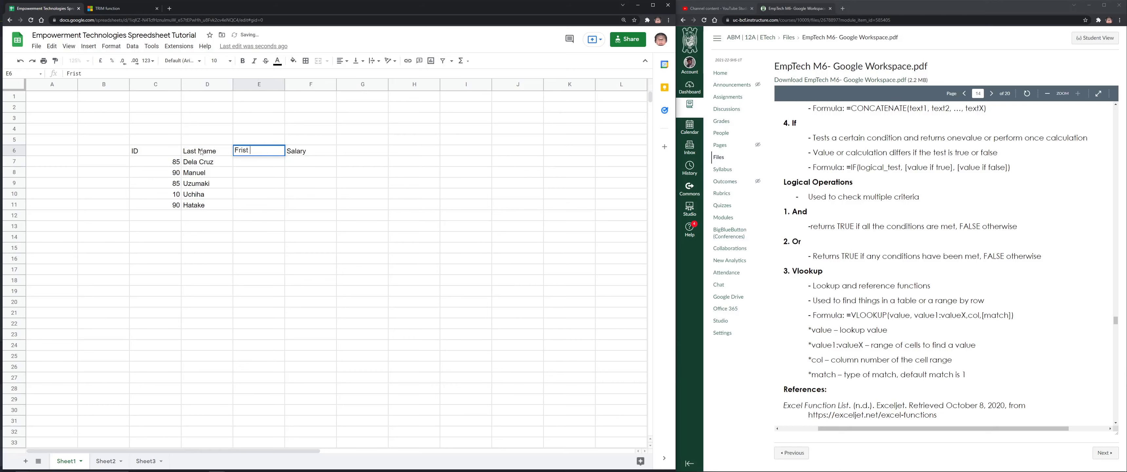
pyautogui.press('BackSpace')
pyautogui.press('BackSpace')
pyautogui.press('BackSpace')
pyautogui.write('irst Name')
pyautogui.press('Tab')
# Enter the five given names in E7:E11
pyautogui.press('Left')
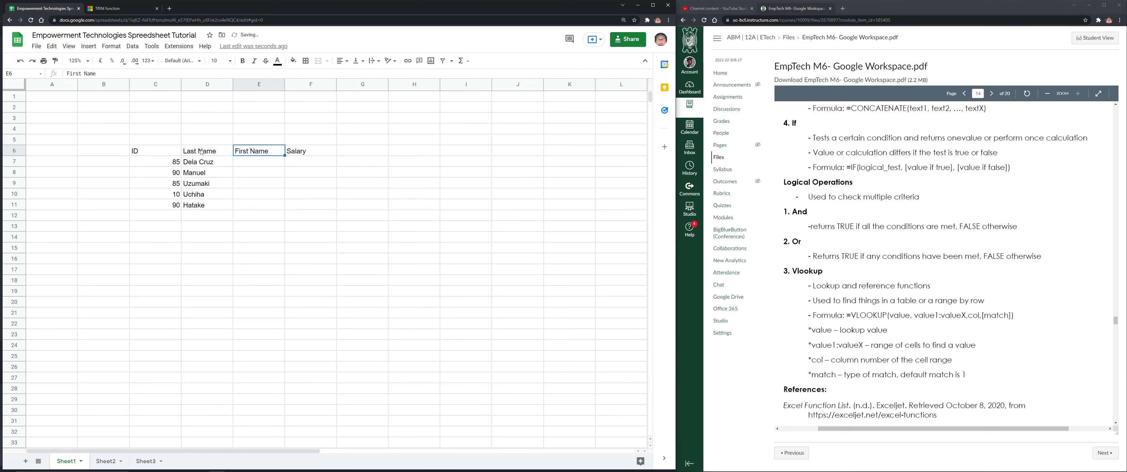
pyautogui.press('Down')
pyautogui.press('Down')
pyautogui.press('Up')
pyautogui.write('Juan')
pyautogui.press('Return')
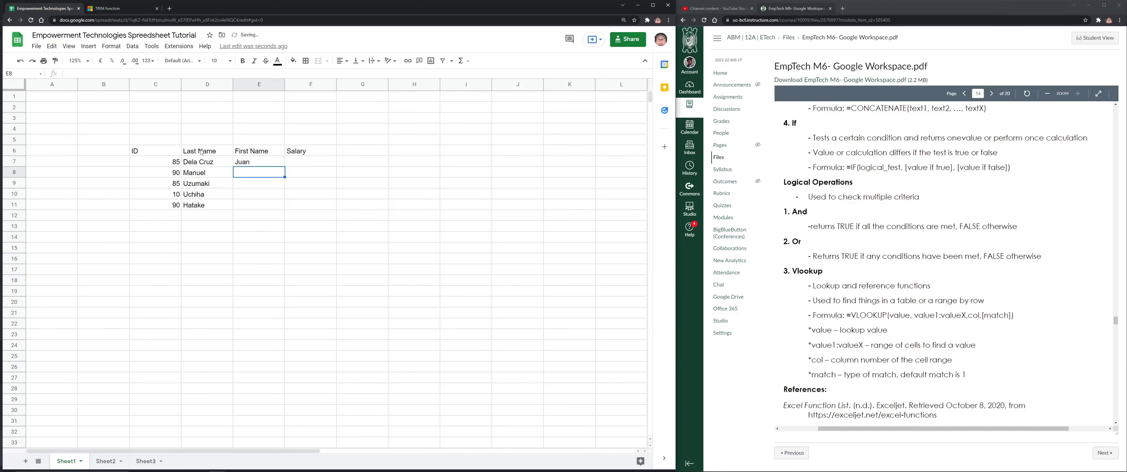
pyautogui.press('Return')
pyautogui.write('Naruto')
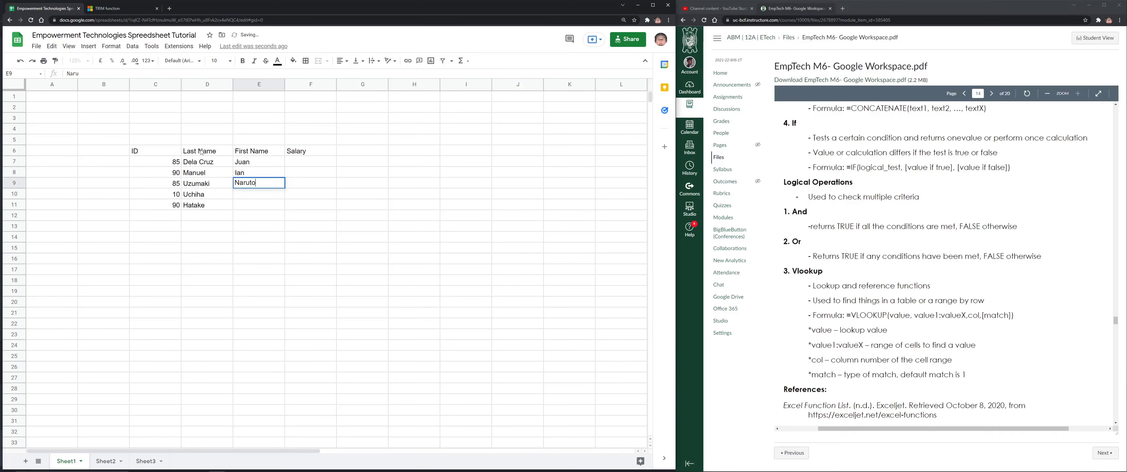
pyautogui.press('Return')
pyautogui.write('Sas')
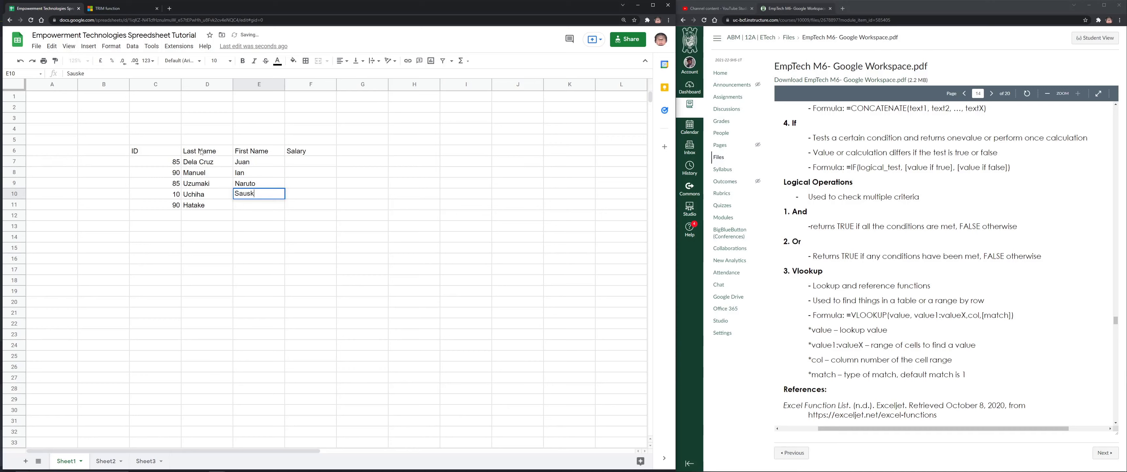
pyautogui.write('uke')
pyautogui.press('Return')
pyautogui.write('K')
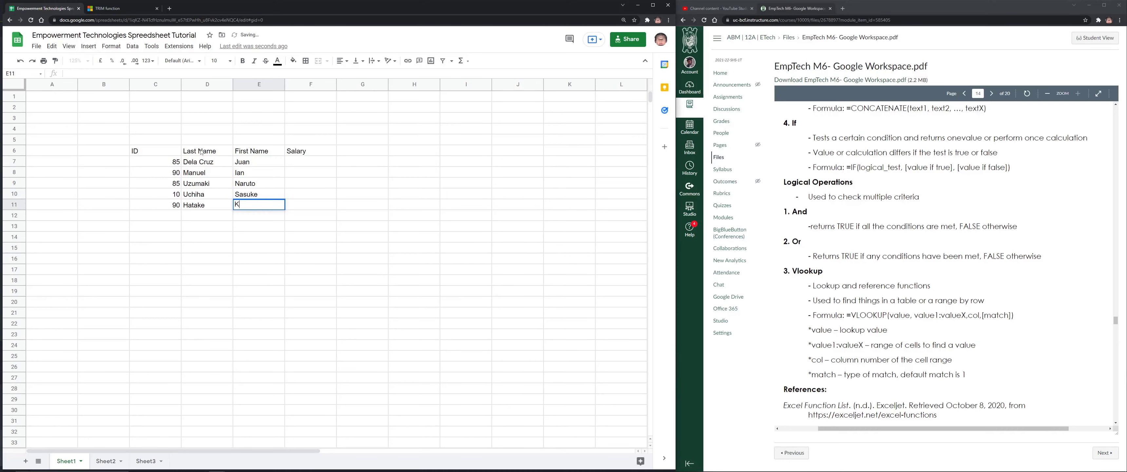
pyautogui.write('akashi')
pyautogui.press('Return')
# Enter the salaries 80, 80, 56, 860 and 890 in the Salary column
pyautogui.press('Up')
pyautogui.press('Up')
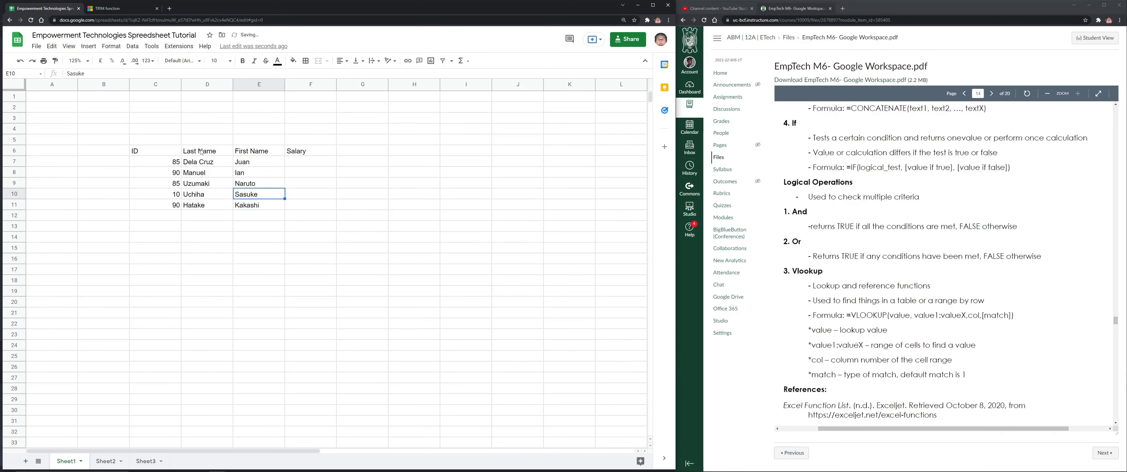
pyautogui.press('Up')
pyautogui.press('Up')
pyautogui.press('Up')
pyautogui.press('Right')
pyautogui.write('80')
pyautogui.press('Return')
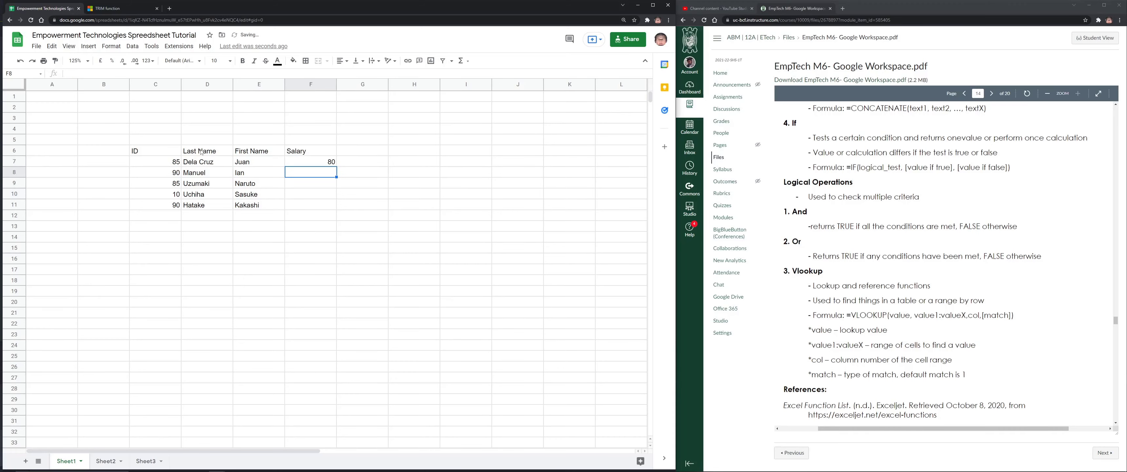
pyautogui.write('80')
pyautogui.press('Return')
pyautogui.write('56')
pyautogui.press('Return')
pyautogui.write('860')
pyautogui.press('Return')
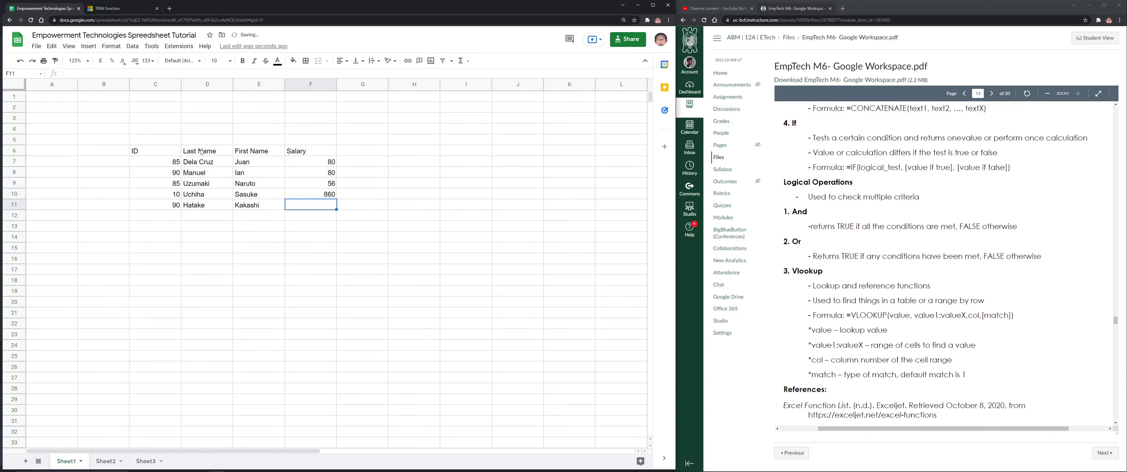
pyautogui.write('890')
pyautogui.press('Return')
# Format the salaries in F7:F11 as Philippine Peso and widen column B
pyautogui.moveTo(322, 162); pyautogui.dragTo(321, 205)
pyautogui.click(101, 61)
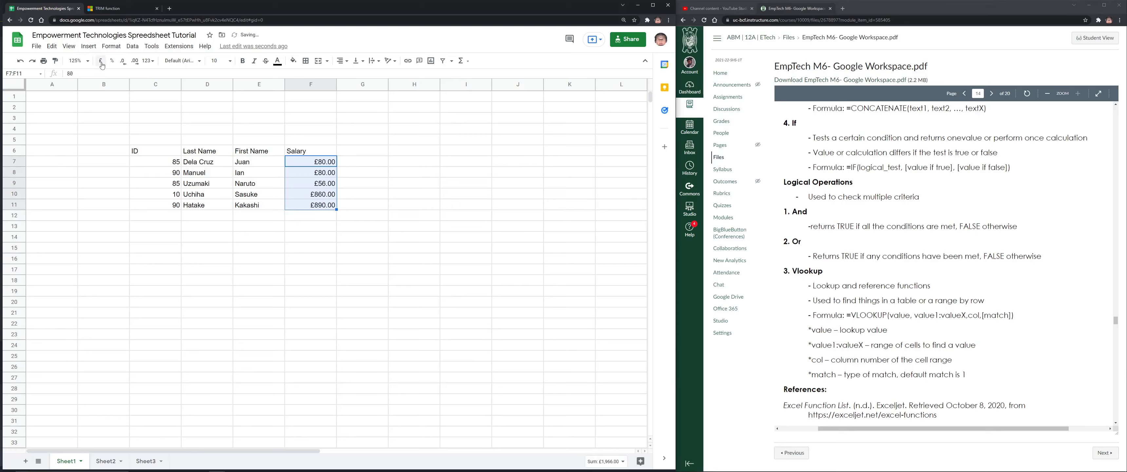
pyautogui.click(148, 61)
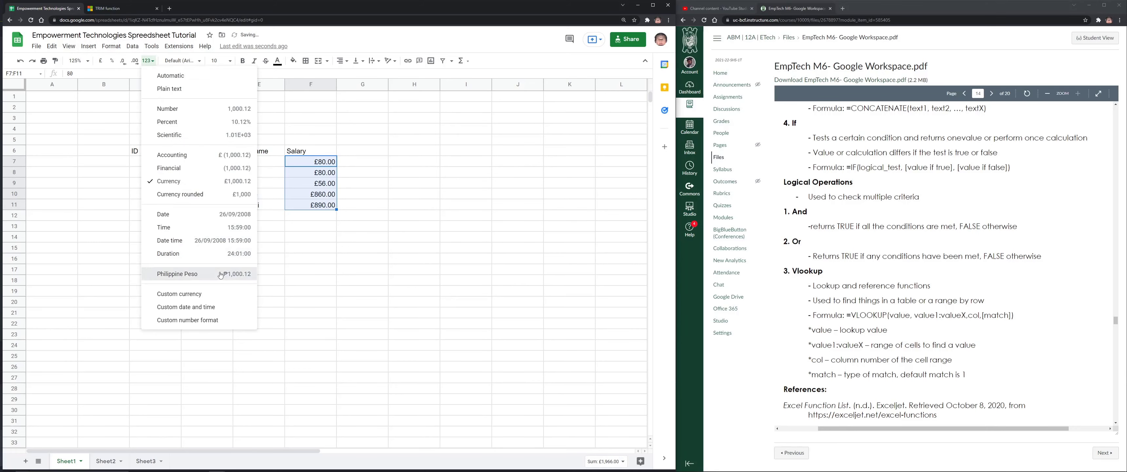
pyautogui.click(205, 274)
pyautogui.click(362, 226)
pyautogui.click(160, 166)
pyautogui.click(362, 248)
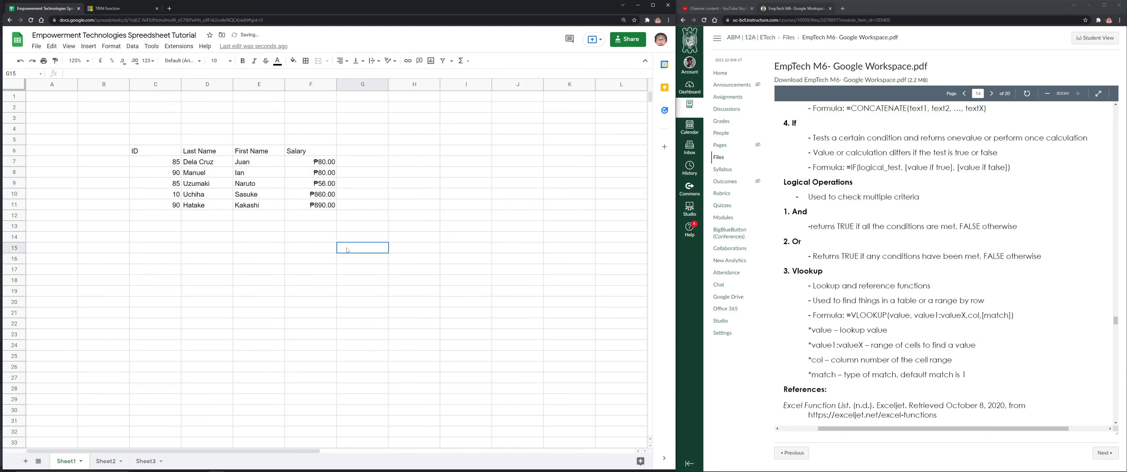
pyautogui.moveTo(129, 83); pyautogui.dragTo(163, 84)
pyautogui.click(450, 152)
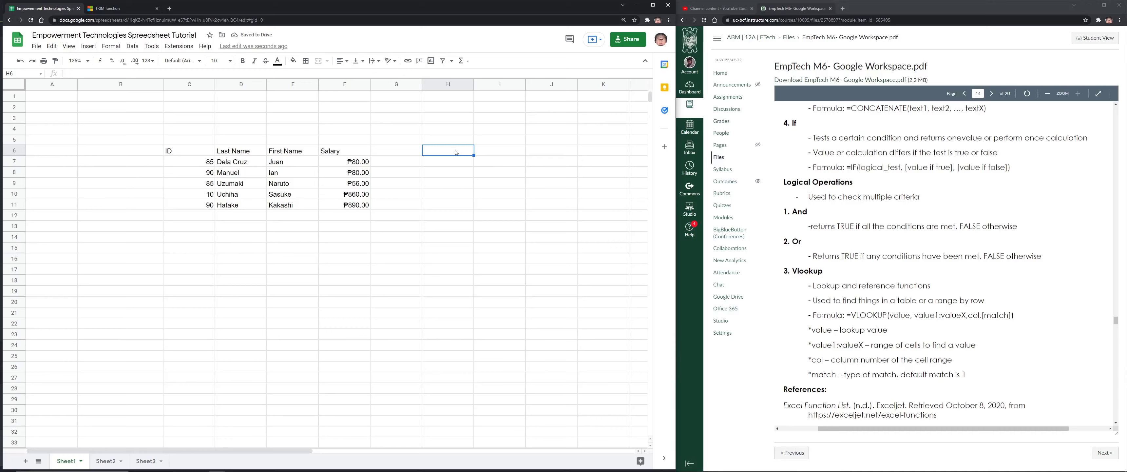
# Label H6 'ID' and H7 'Salary', and enter the lookup ID 85 in I6
pyautogui.write('ID')
pyautogui.press('Return')
pyautogui.write('Saka')
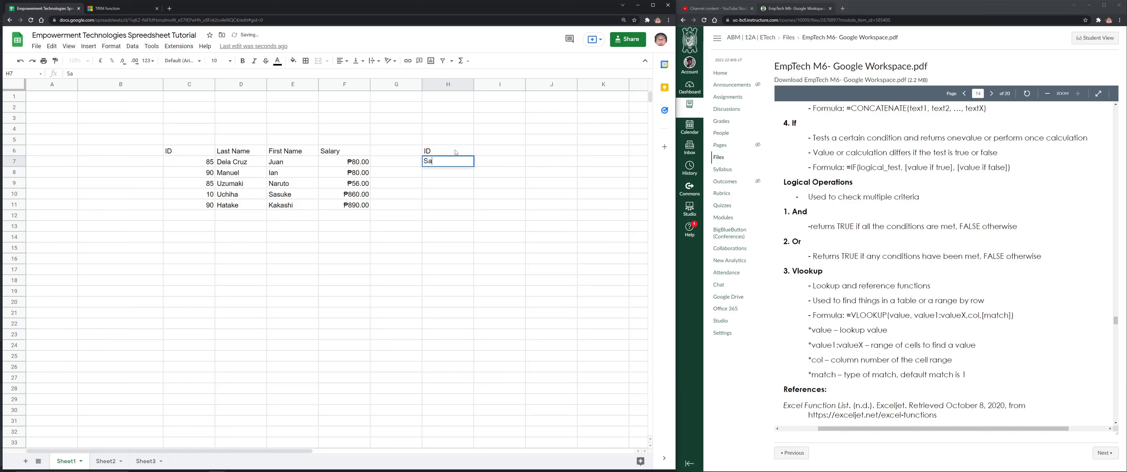
pyautogui.press('BackSpace')
pyautogui.press('BackSpace')
pyautogui.write('lary')
pyautogui.press('Up')
pyautogui.press('Right')
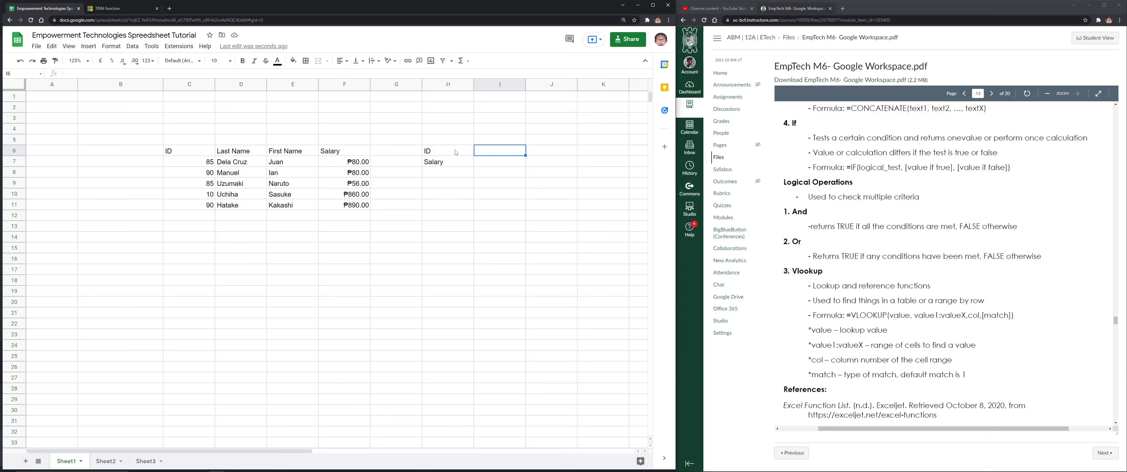
pyautogui.write('85')
pyautogui.press('Up')
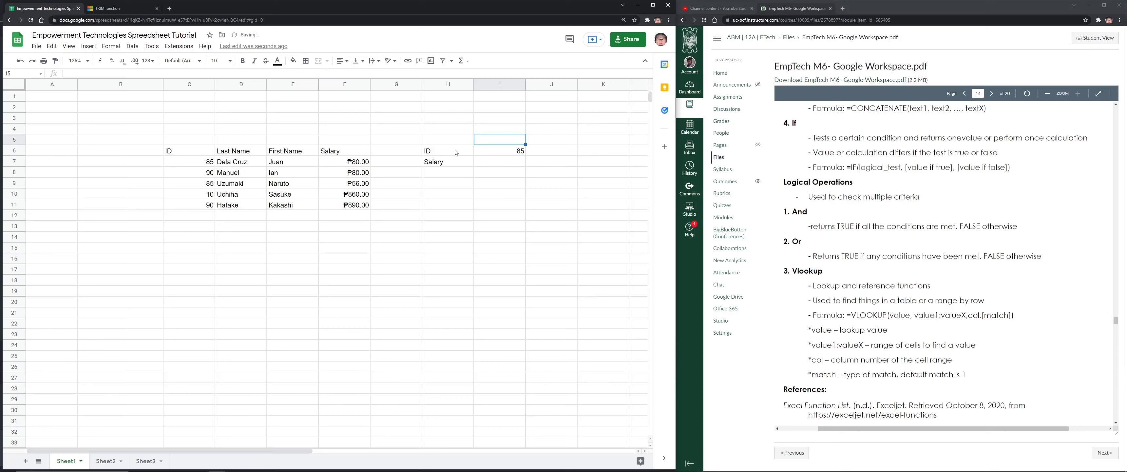
pyautogui.press('Down')
pyautogui.press('Up')
pyautogui.press('Down')
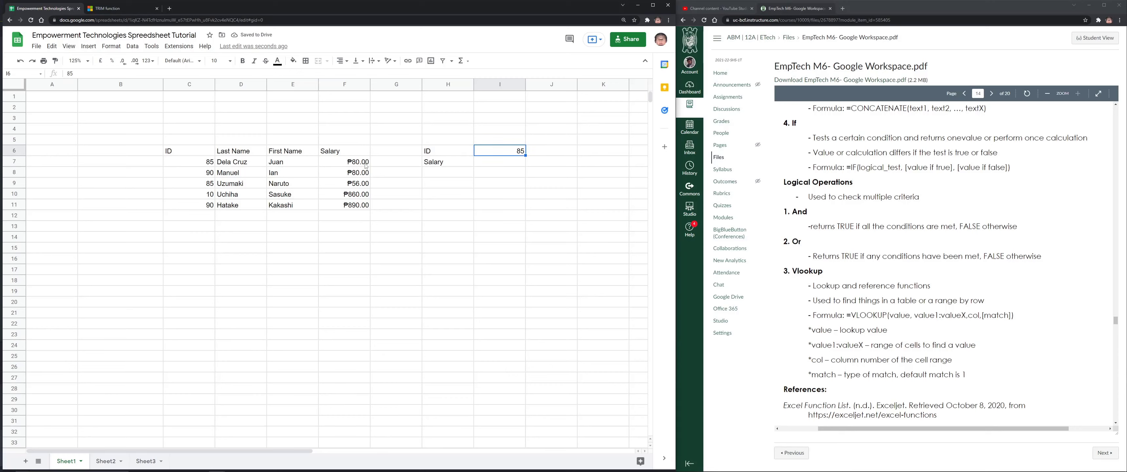
pyautogui.click(520, 165)
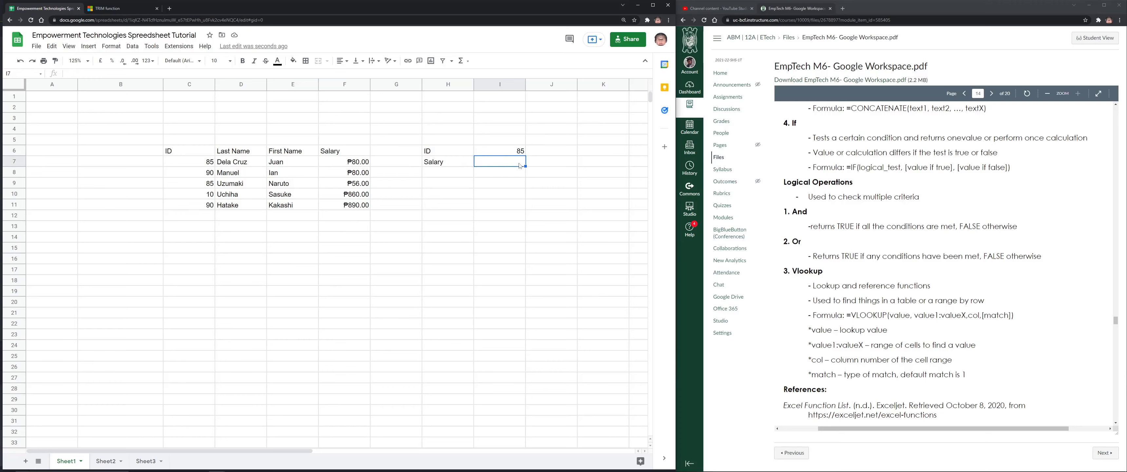
# Start a VLOOKUP in I7, then cancel it after selecting the wrong range
pyautogui.write('=')
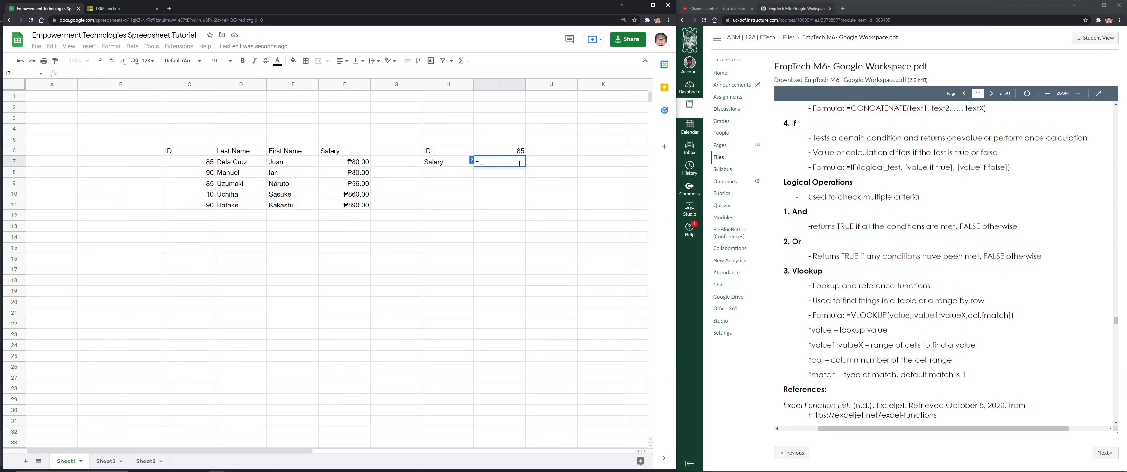
pyautogui.write('VLOO')
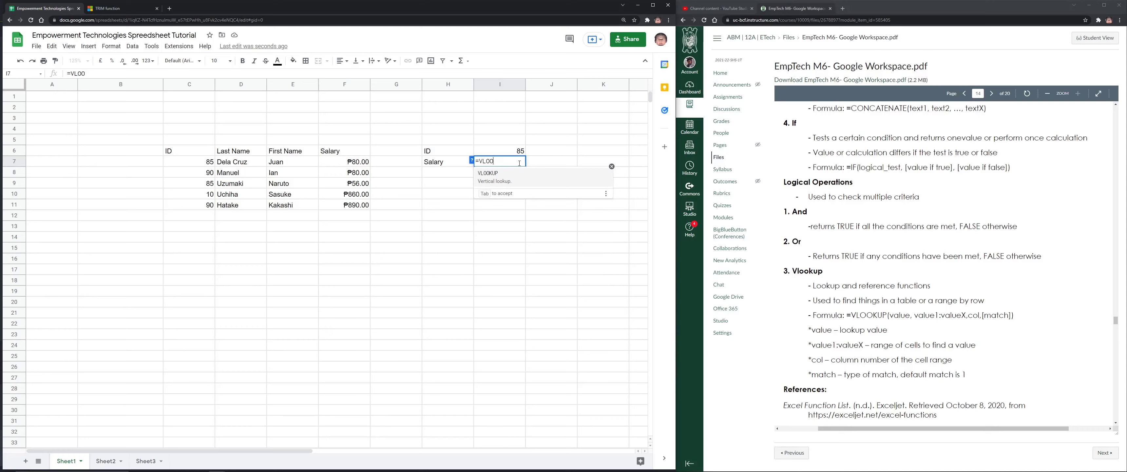
pyautogui.click(528, 175)
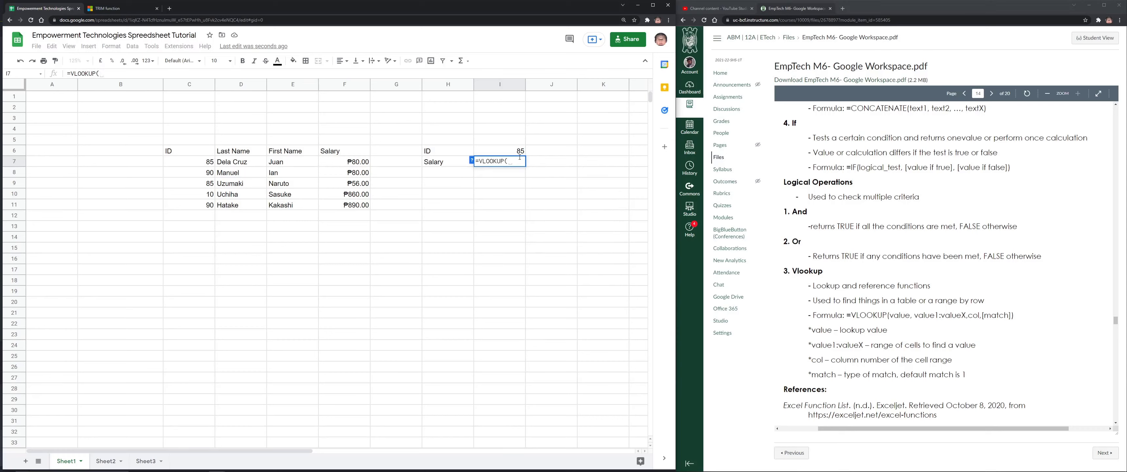
pyautogui.moveTo(527, 160); pyautogui.dragTo(522, 160)
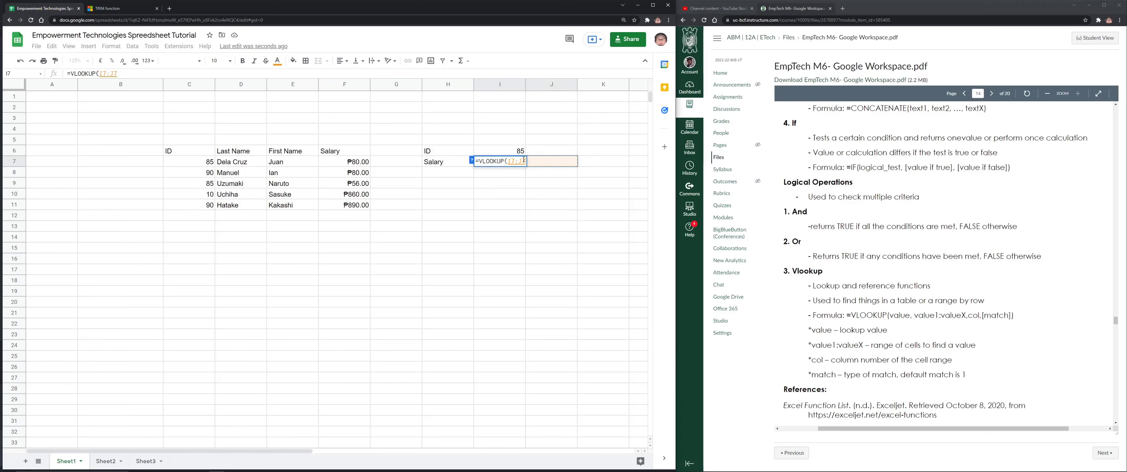
pyautogui.press('Escape')
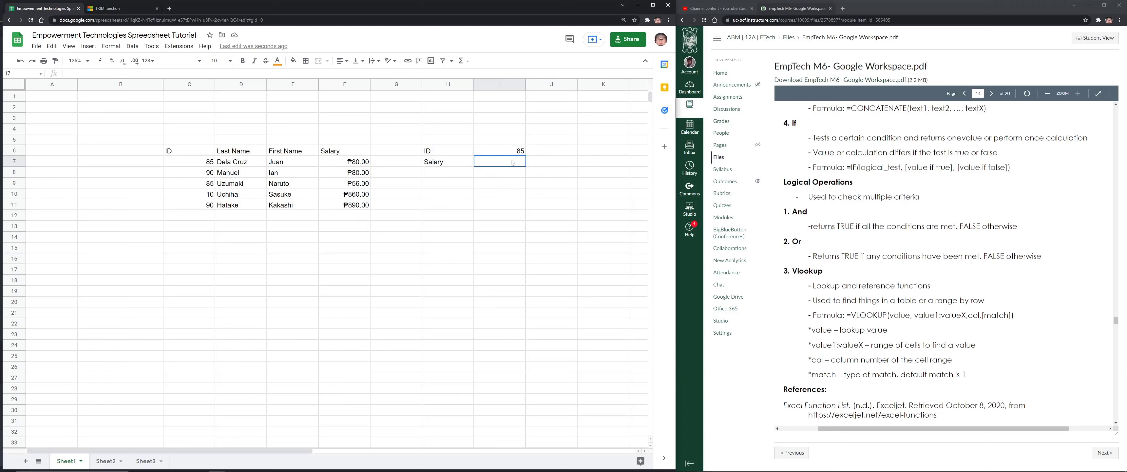
# Begin =VLOOKUP(I6,C7:F11 in I7, with I6 as lookup value and C7:F11 as range
pyautogui.write('=VL')
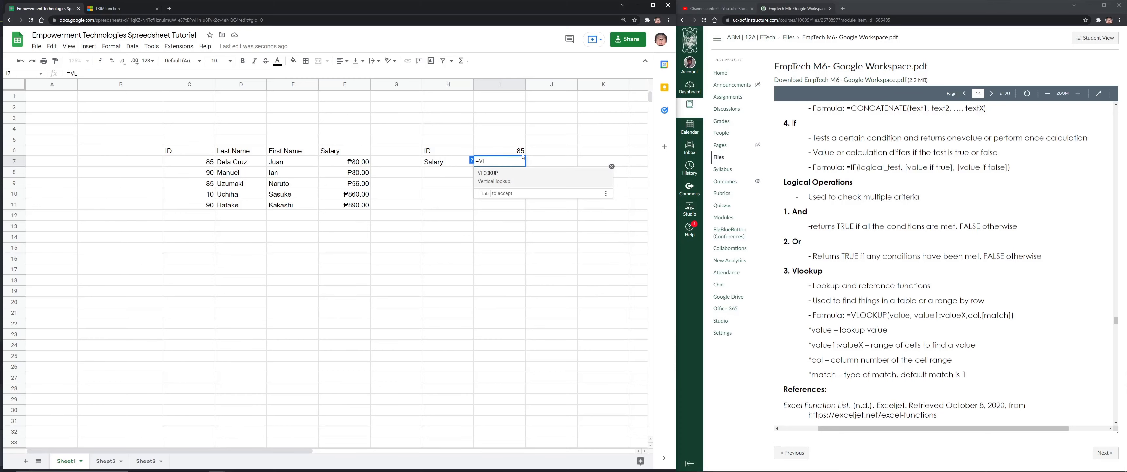
pyautogui.click(512, 179)
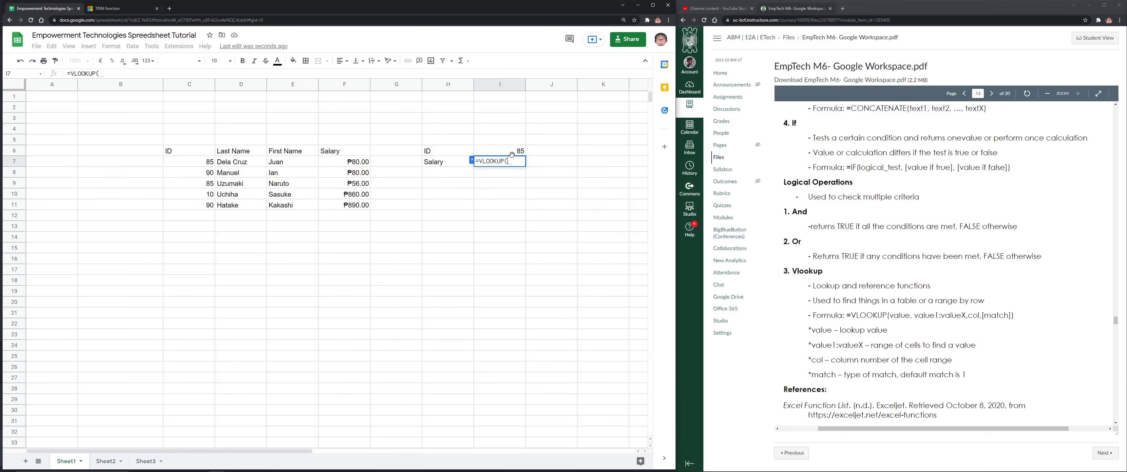
pyautogui.click(514, 154)
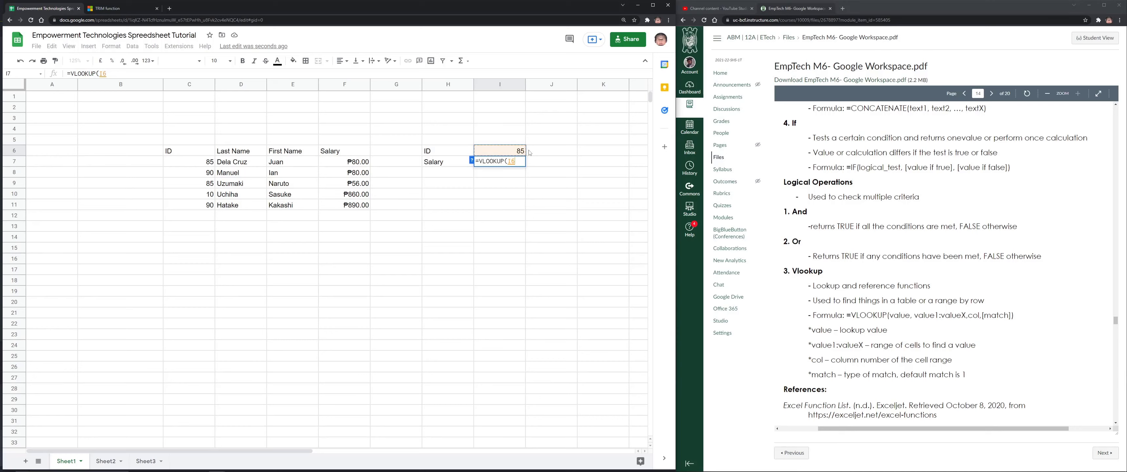
pyautogui.write(',')
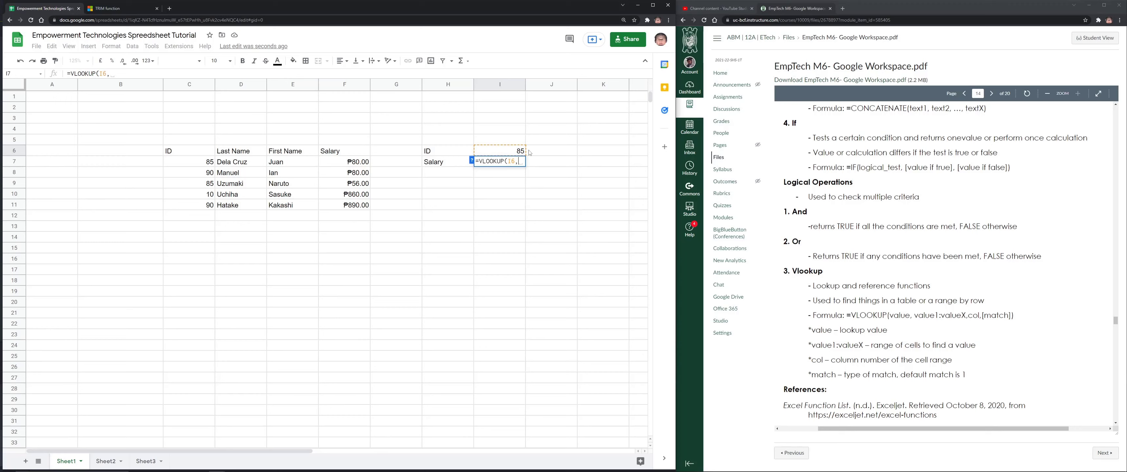
pyautogui.moveTo(203, 166); pyautogui.dragTo(346, 209)
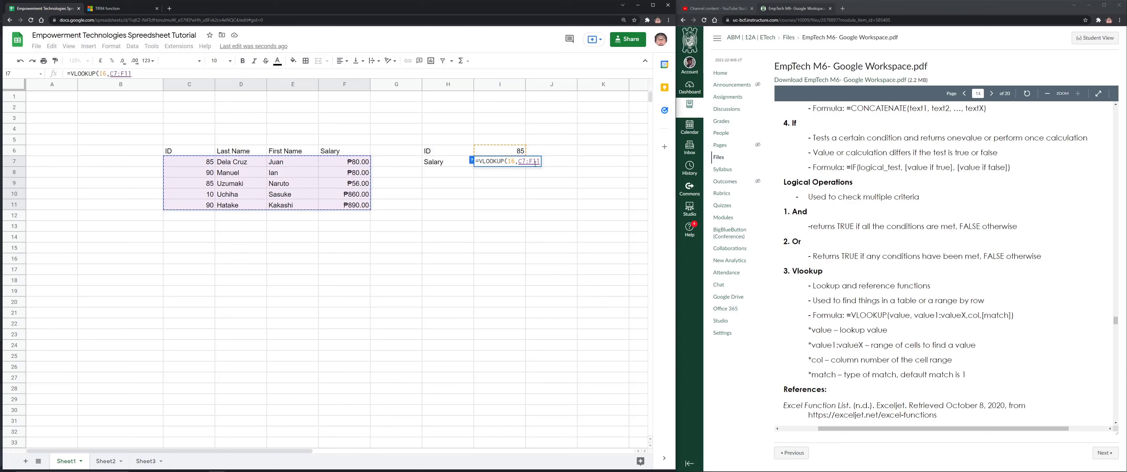
# Complete =VLOOKUP(I6,C7:F11,4,FALSE), review each argument, and enter it to show ₱80.00
pyautogui.write(',')
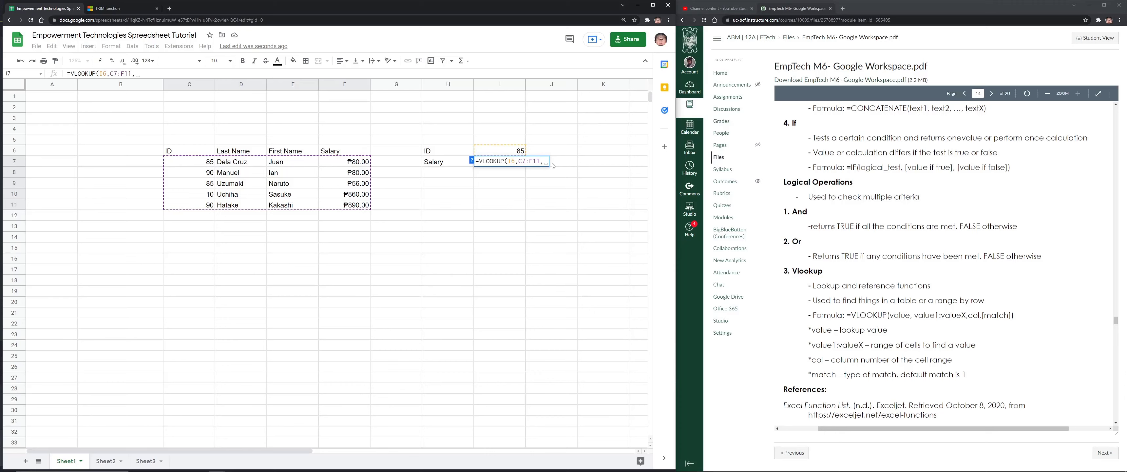
pyautogui.write('4')
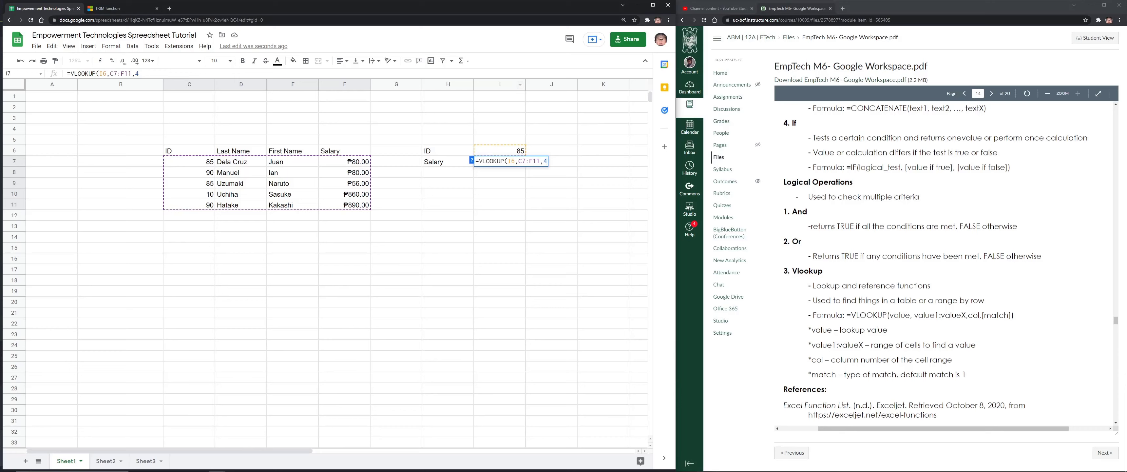
pyautogui.write(',')
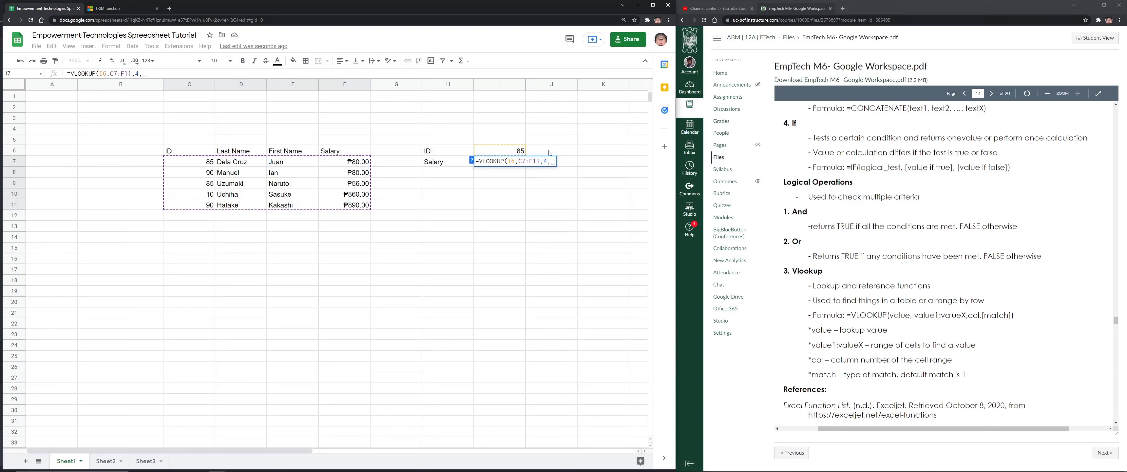
pyautogui.write('FALSE)')
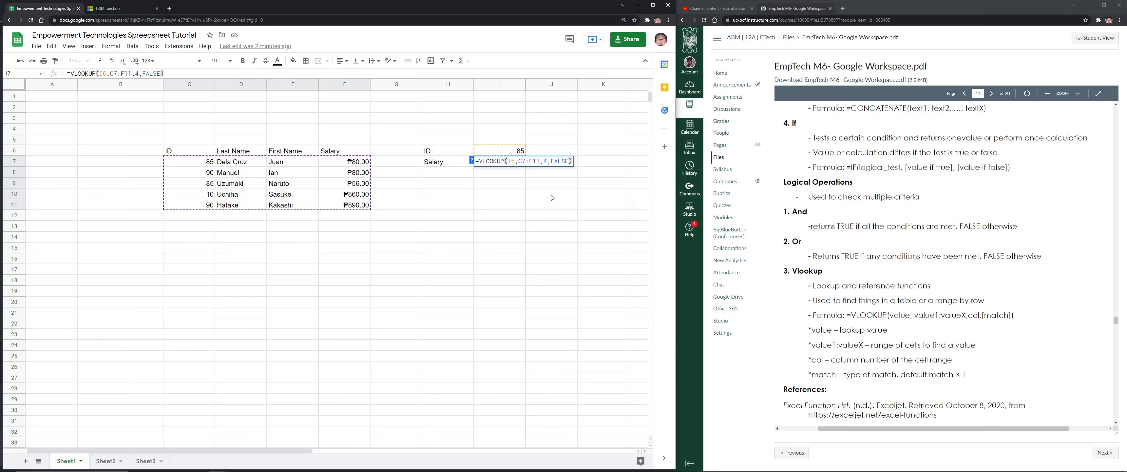
pyautogui.doubleClick(511, 161)
pyautogui.moveTo(519, 161); pyautogui.dragTo(536, 161)
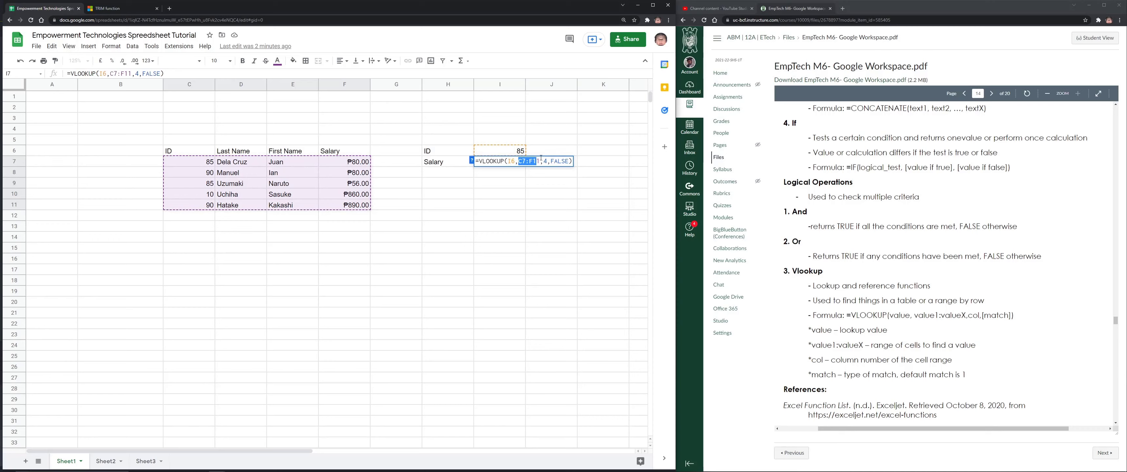
pyautogui.moveTo(547, 161); pyautogui.dragTo(544, 161)
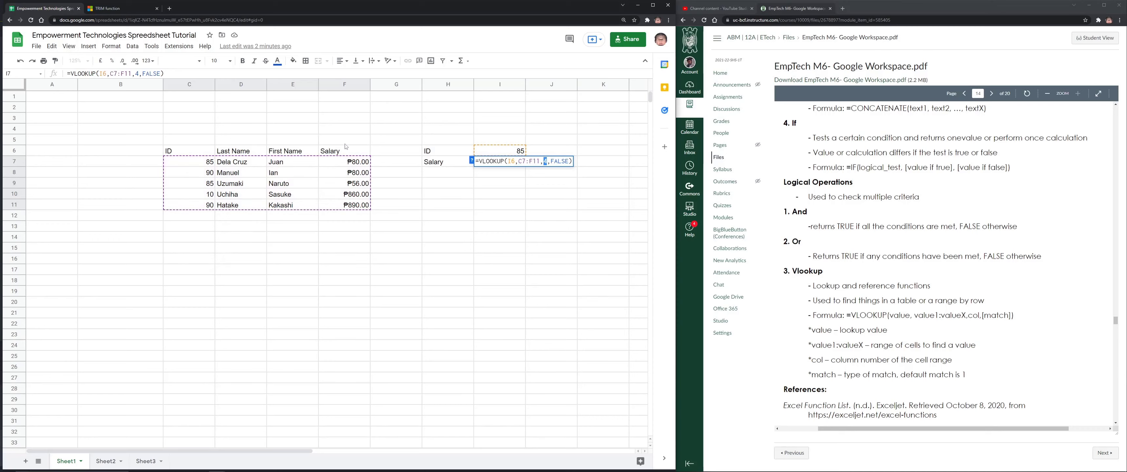
pyautogui.doubleClick(563, 162)
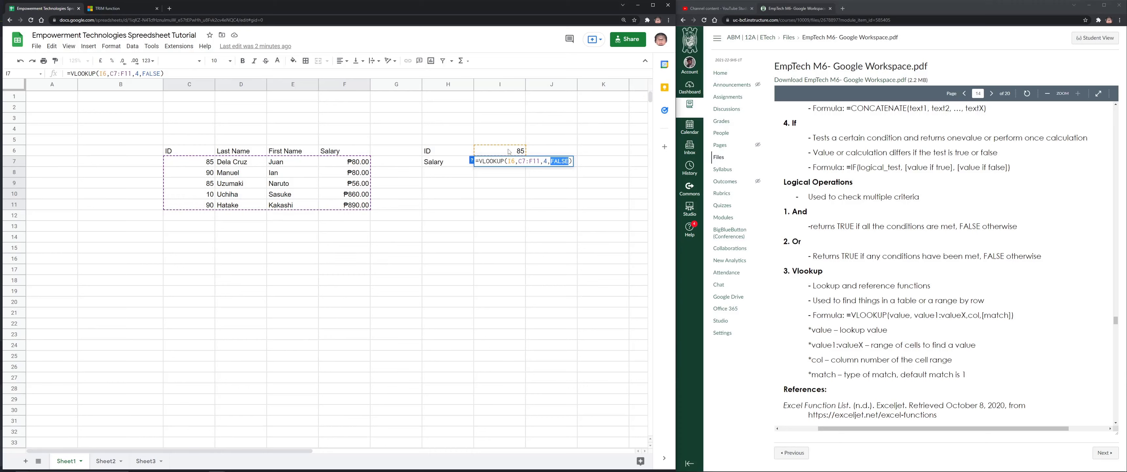
pyautogui.press('Return')
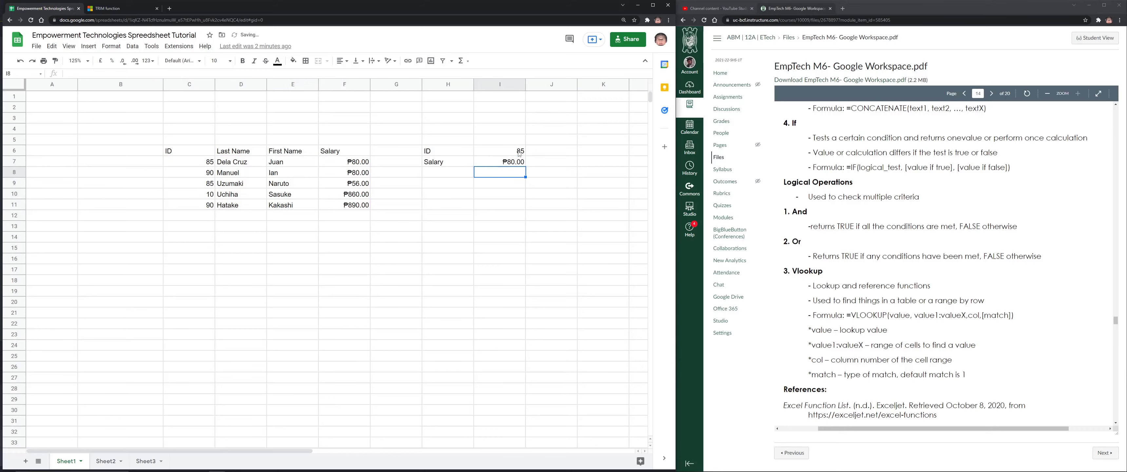
# Enter 90 and then 8 as table IDs, and change the ID in C9 to 100
pyautogui.press('Up')
pyautogui.press('Up')
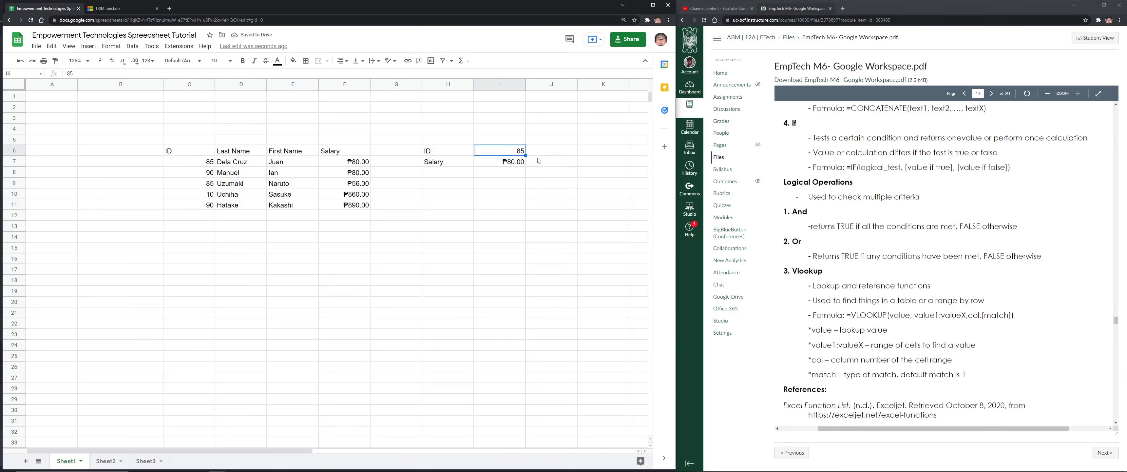
pyautogui.write('90')
pyautogui.press('Return')
pyautogui.press('Up')
pyautogui.write('8')
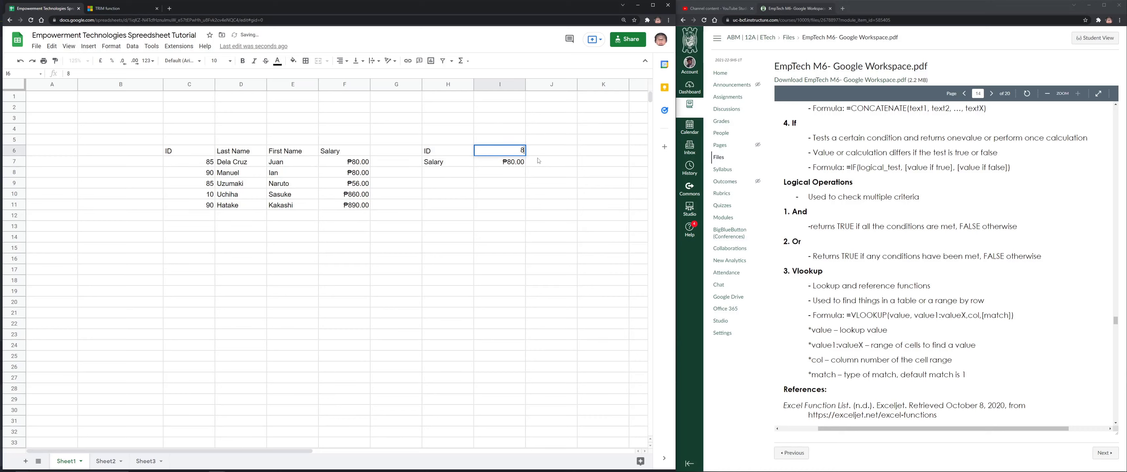
pyautogui.click(207, 184)
pyautogui.write('100')
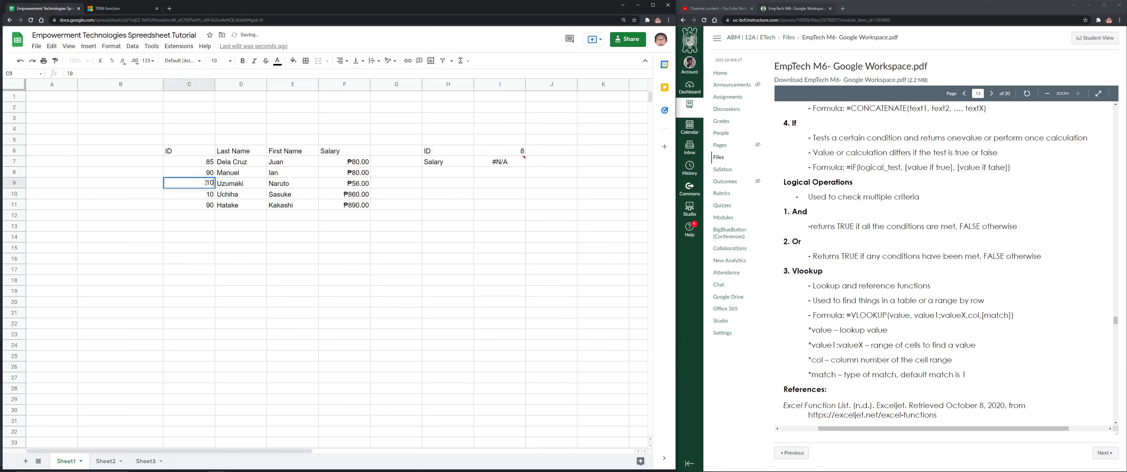
pyautogui.press('Return')
# Try lookup IDs 100, 10 and finally 90 in I6, then begin editing I7's VLOOKUP
pyautogui.click(520, 153)
pyautogui.write('100')
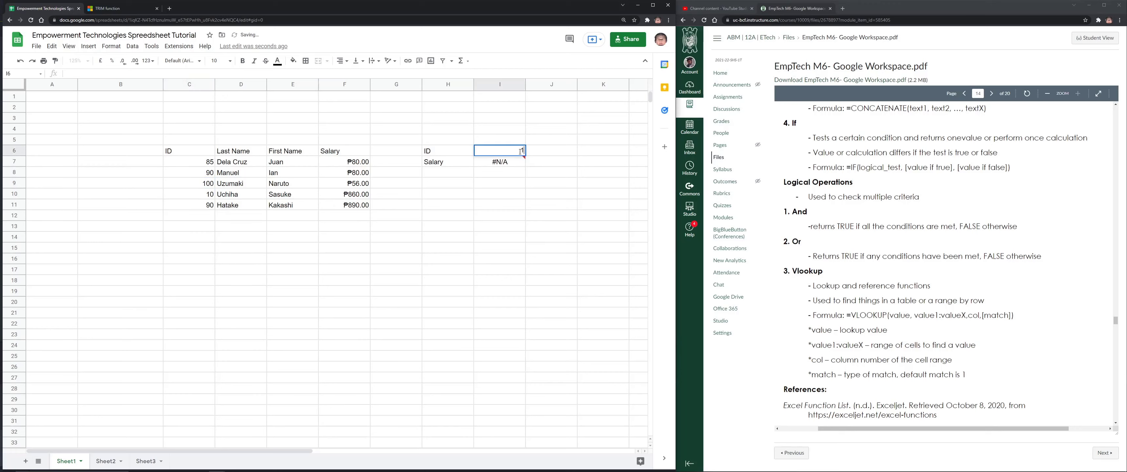
pyautogui.press('Return')
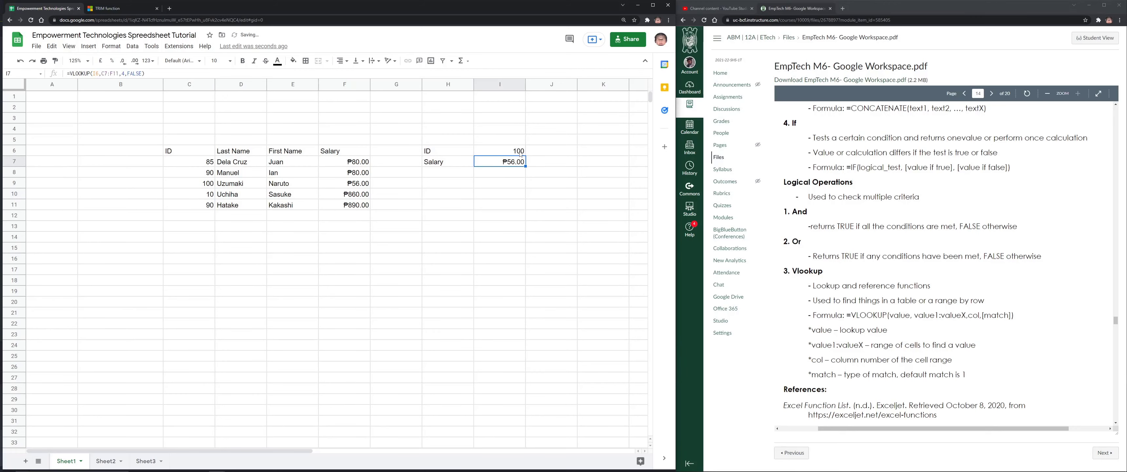
pyautogui.click(520, 154)
pyautogui.write('10')
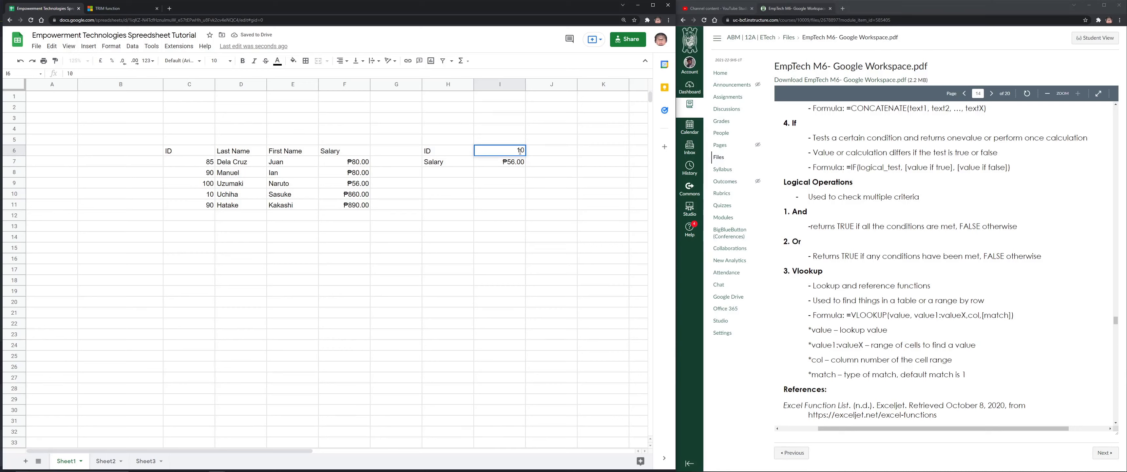
pyautogui.press('Return')
pyautogui.click(520, 153)
pyautogui.write('90')
pyautogui.press('Return')
pyautogui.click(520, 153)
pyautogui.click(512, 165)
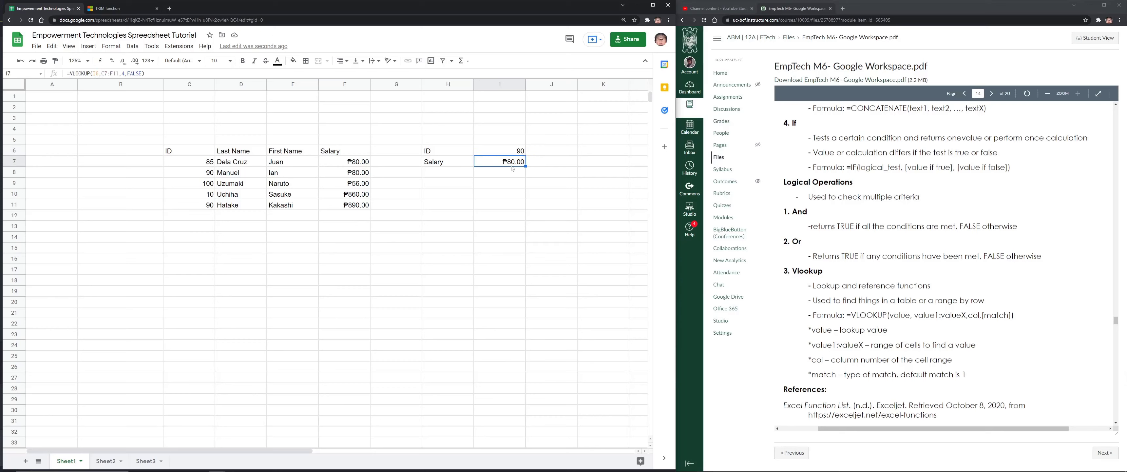
pyautogui.doubleClick(136, 73)
# Switch I7's VLOOKUP match argument to TRUE and change the last ID in C11 to 95
pyautogui.write('TR')
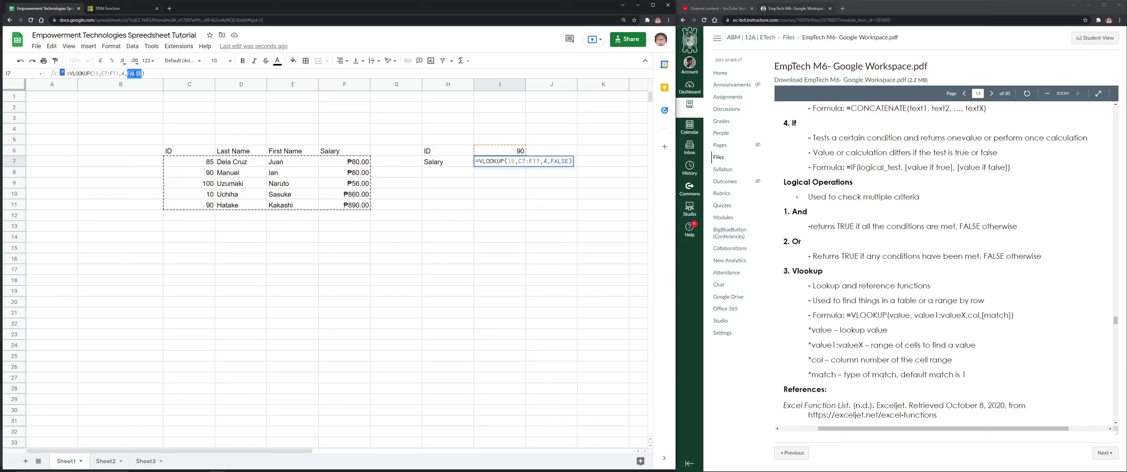
pyautogui.write('UE')
pyautogui.press('Return')
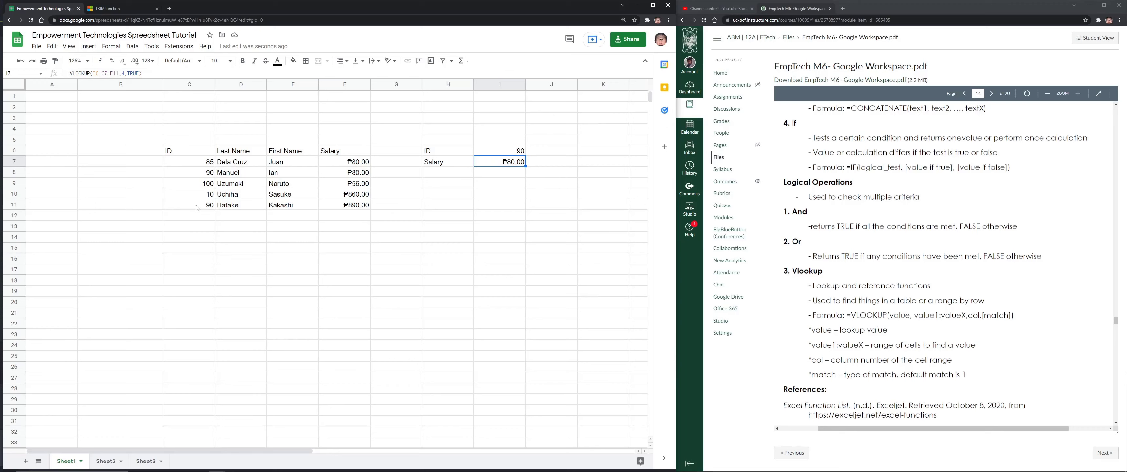
pyautogui.moveTo(195, 162); pyautogui.dragTo(231, 193)
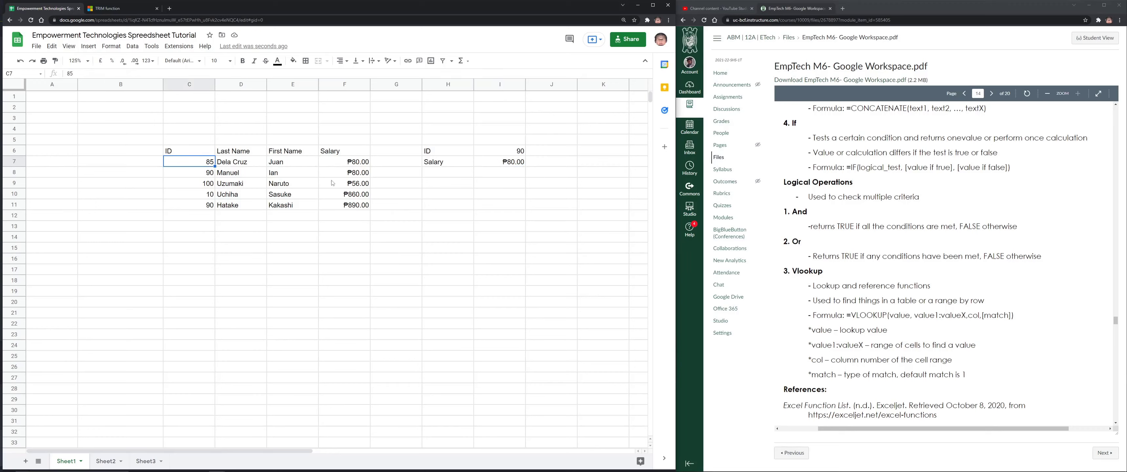
pyautogui.click(210, 206)
pyautogui.write('95')
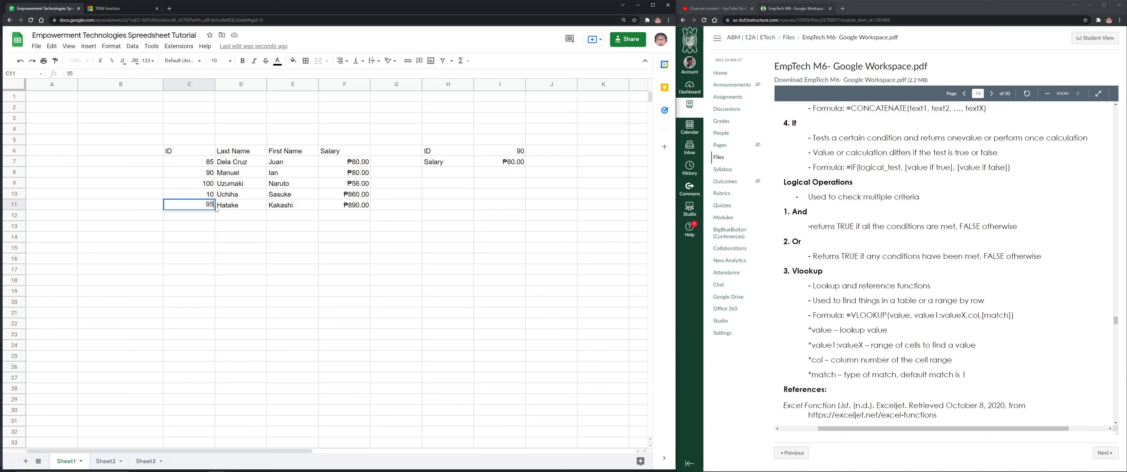
pyautogui.press('Return')
# Set the salary in F8 to ₱58.00
pyautogui.press('Up')
pyautogui.press('Up')
pyautogui.press('Up')
pyautogui.press('Right')
pyautogui.press('Up')
pyautogui.press('Right')
pyautogui.press('Right')
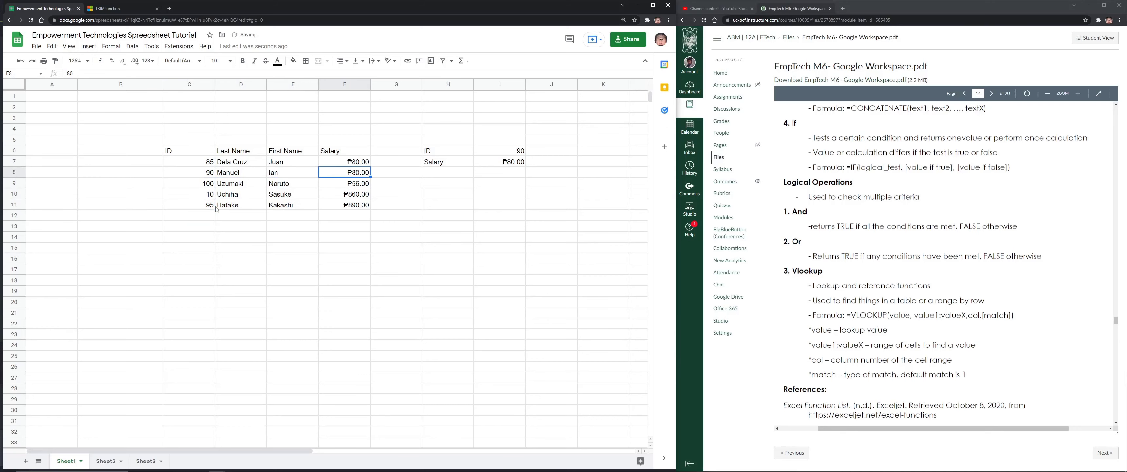
pyautogui.write('58')
pyautogui.press('Tab')
pyautogui.press('Down')
pyautogui.press('Up')
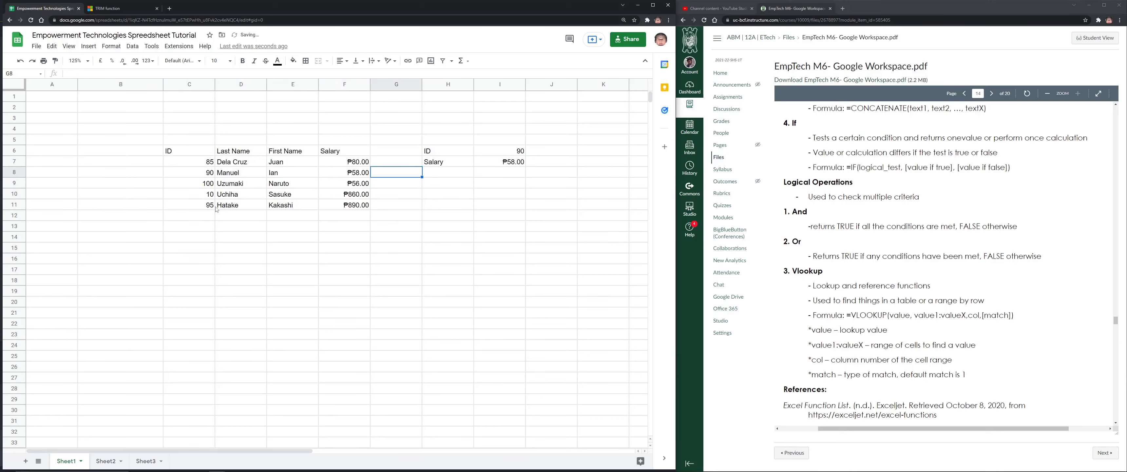
pyautogui.press('Left')
pyautogui.press('Down')
pyautogui.press('Up')
pyautogui.press('Up')
pyautogui.press('Down')
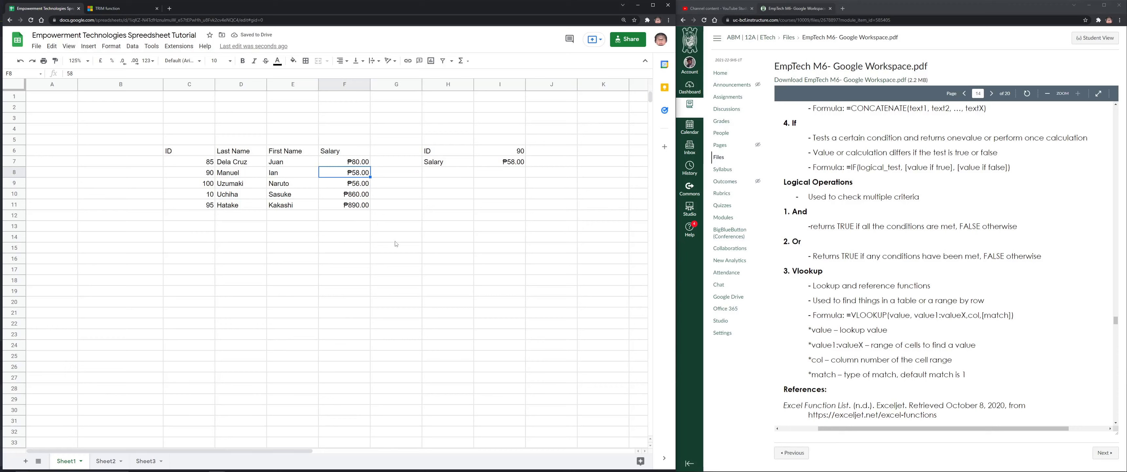
pyautogui.press('Up')
pyautogui.press('Right')
pyautogui.press('Right')
pyautogui.press('Right')
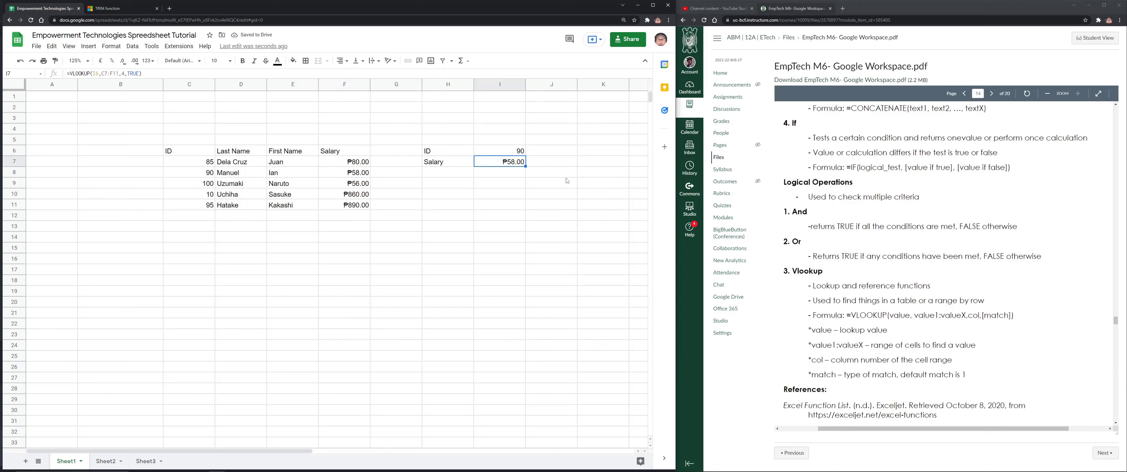
# Change the second ID in C8 to 91 and check the I6 and I7 lookup cells
pyautogui.click(211, 172)
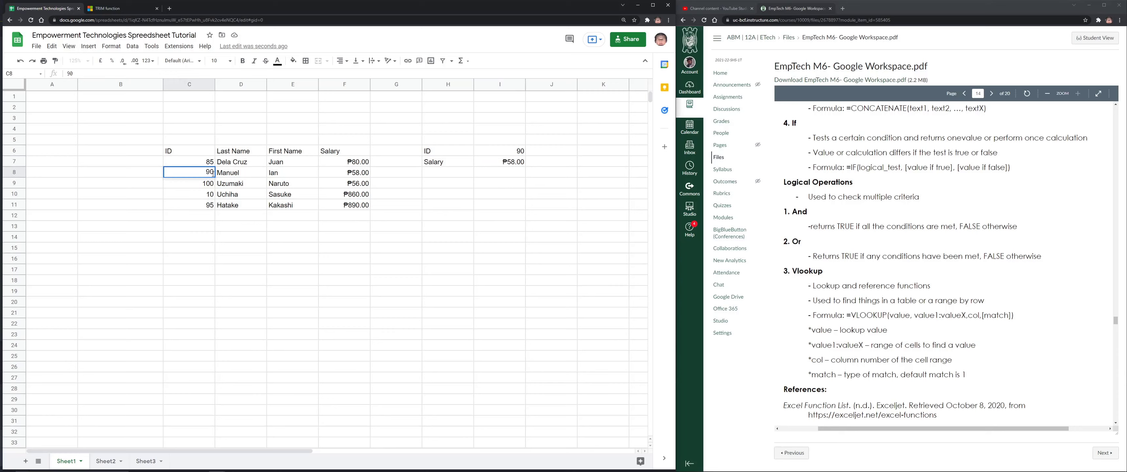
pyautogui.write('91')
pyautogui.press('Return')
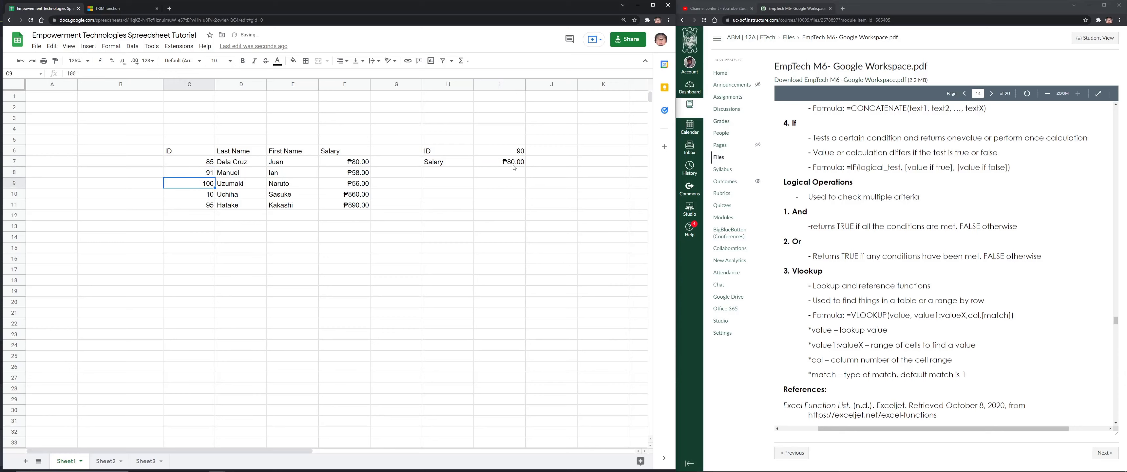
pyautogui.click(516, 153)
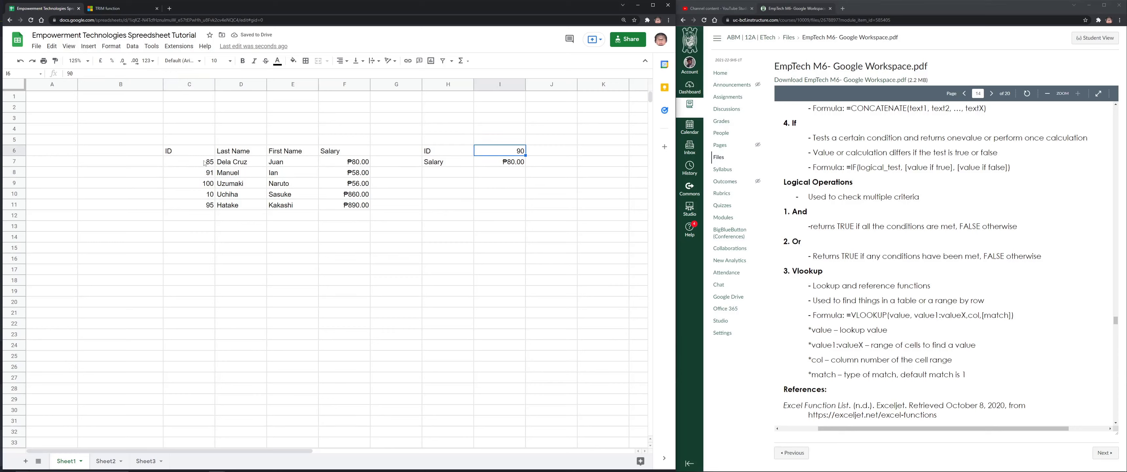
pyautogui.click(204, 173)
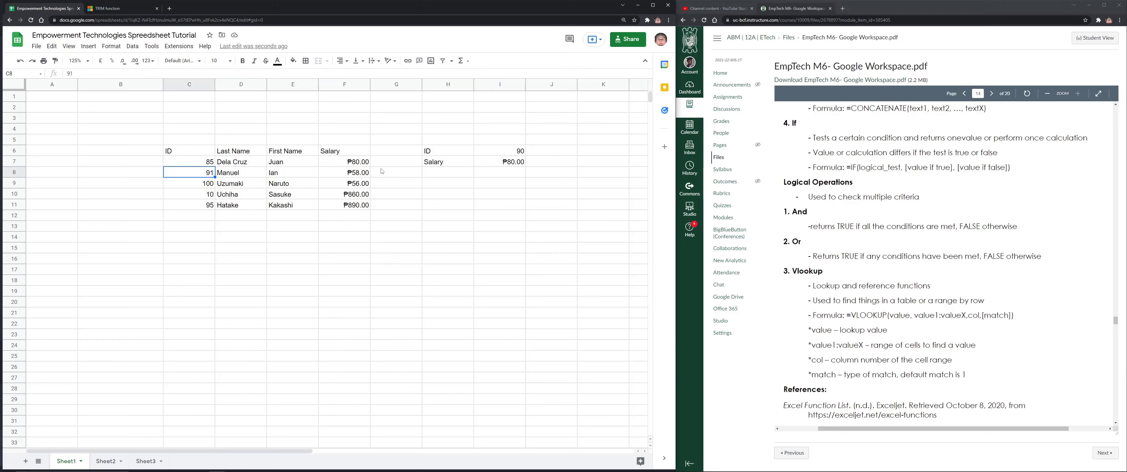
pyautogui.click(499, 151)
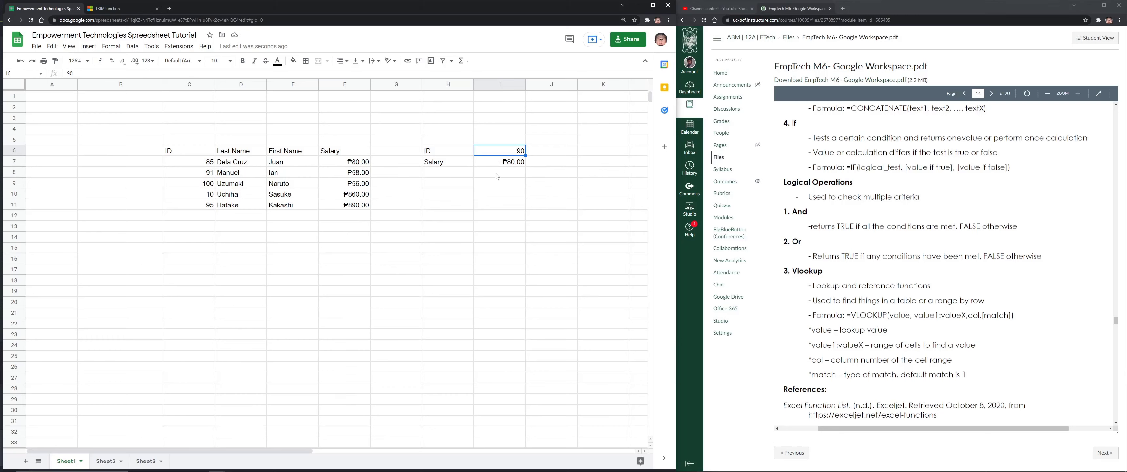
pyautogui.click(507, 165)
pyautogui.click(208, 165)
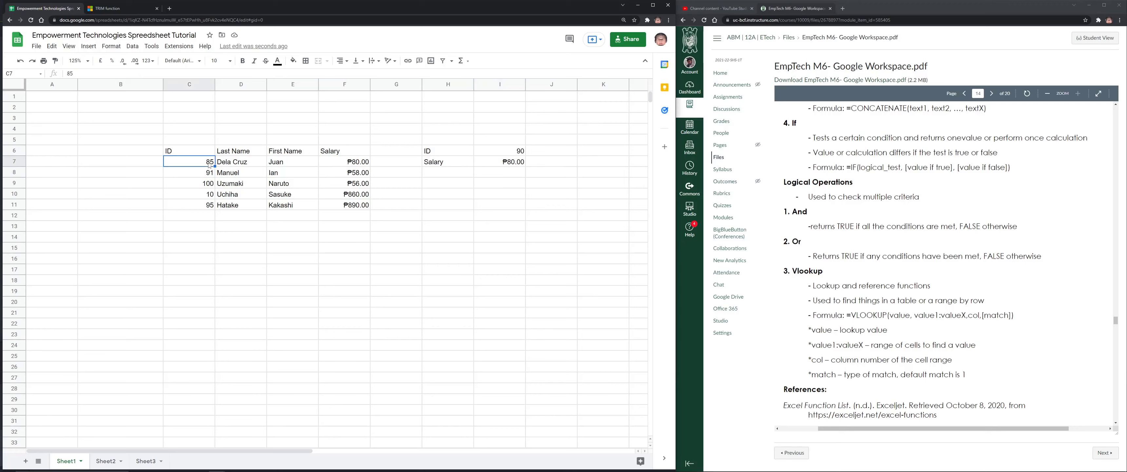
pyautogui.click(508, 153)
pyautogui.click(503, 163)
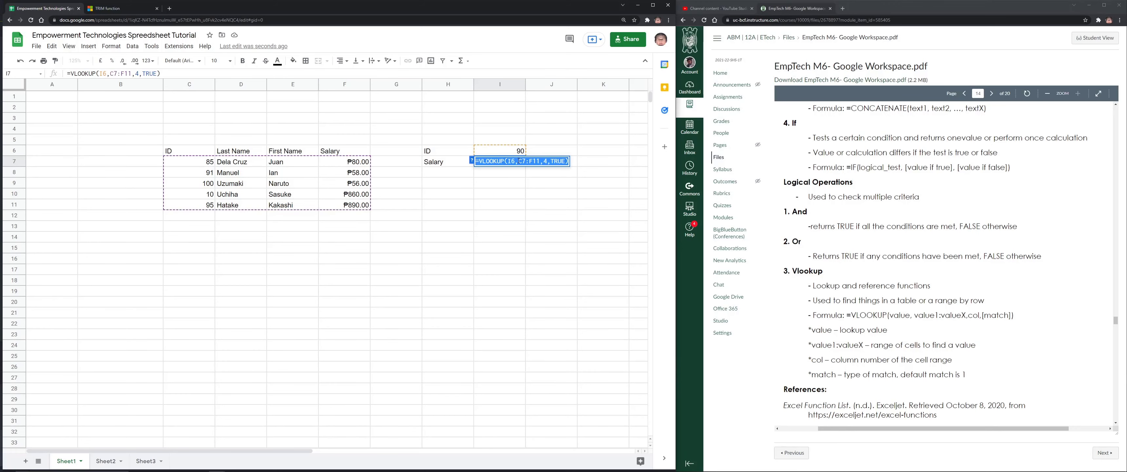
pyautogui.click(500, 183)
pyautogui.click(508, 162)
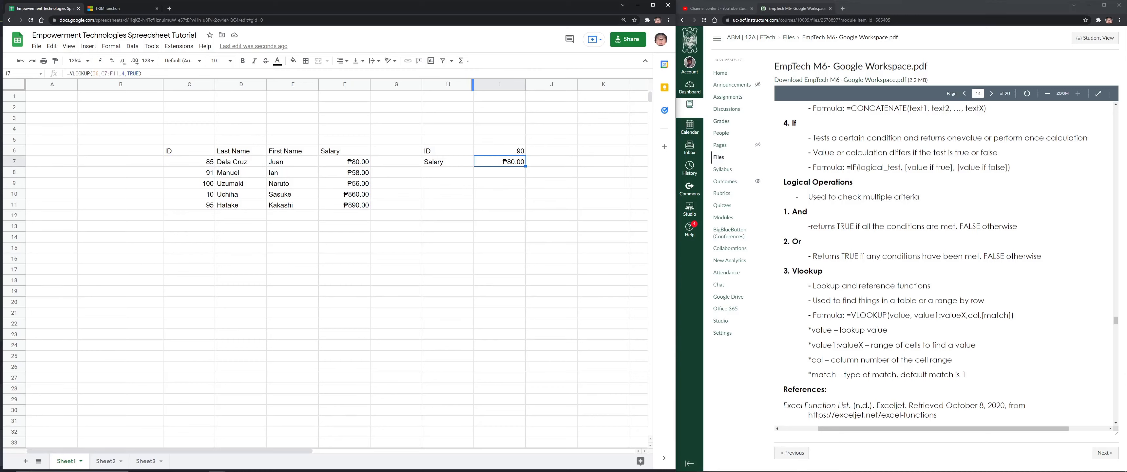
# Change I7's VLOOKUP back to FALSE exact match, enter 0 in I8, and inspect the #N/A
pyautogui.doubleClick(516, 162)
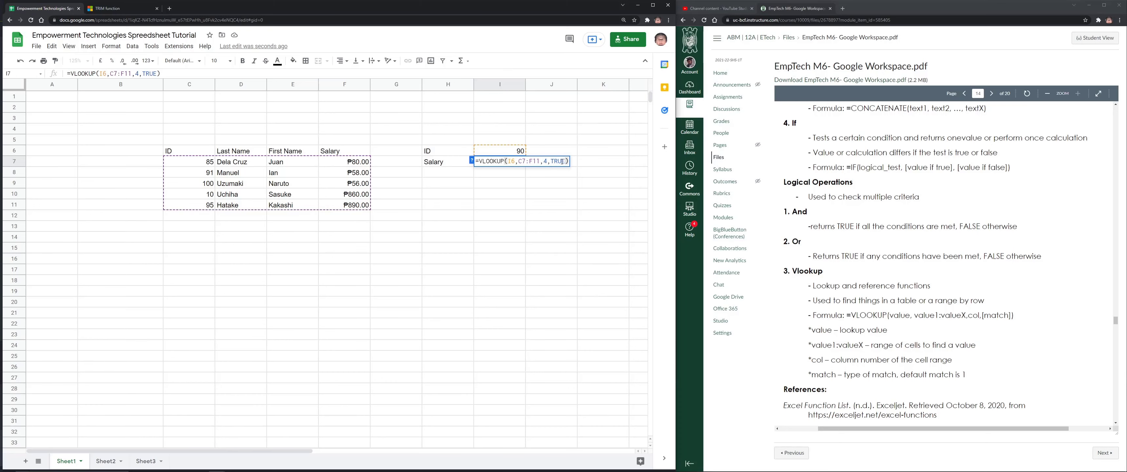
pyautogui.doubleClick(562, 162)
pyautogui.write('FALSE')
pyautogui.press('Return')
pyautogui.write('0')
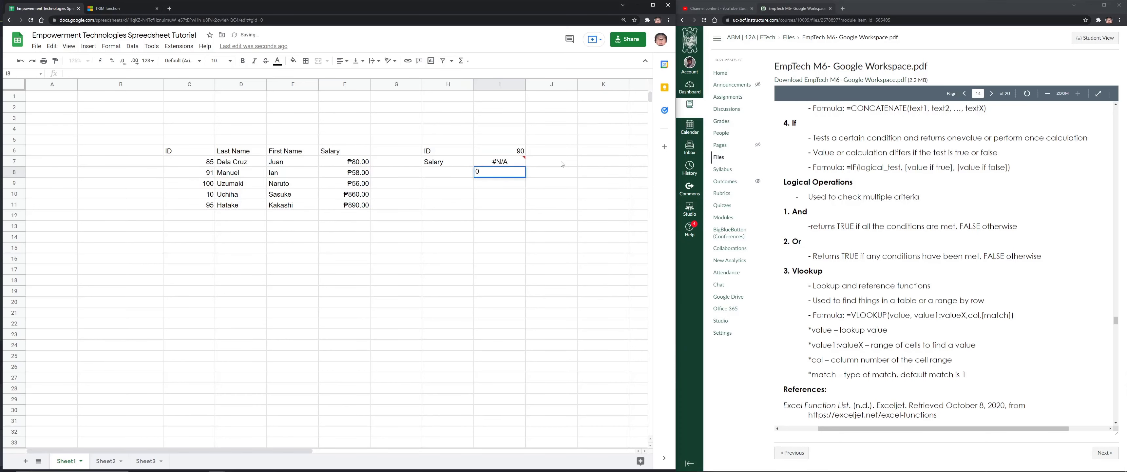
pyautogui.click(516, 161)
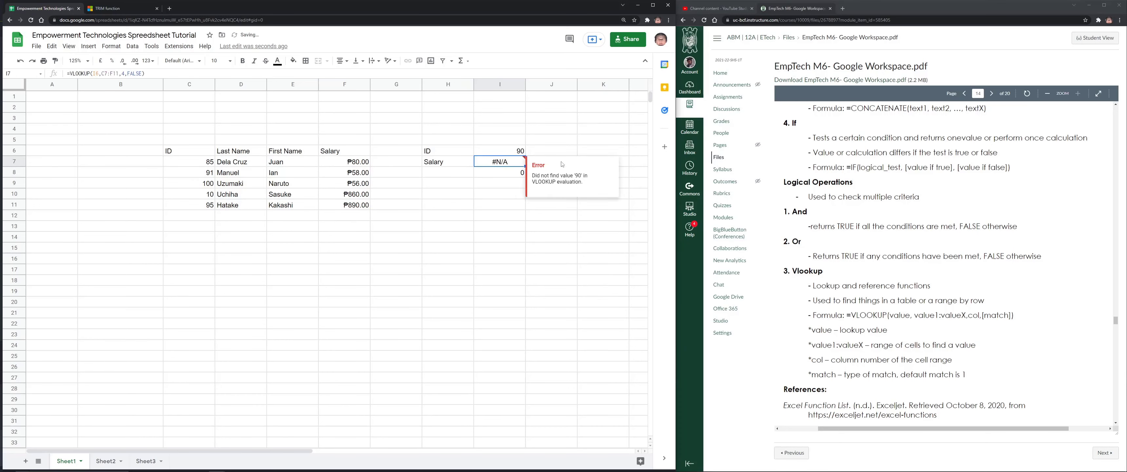
pyautogui.doubleClick(520, 162)
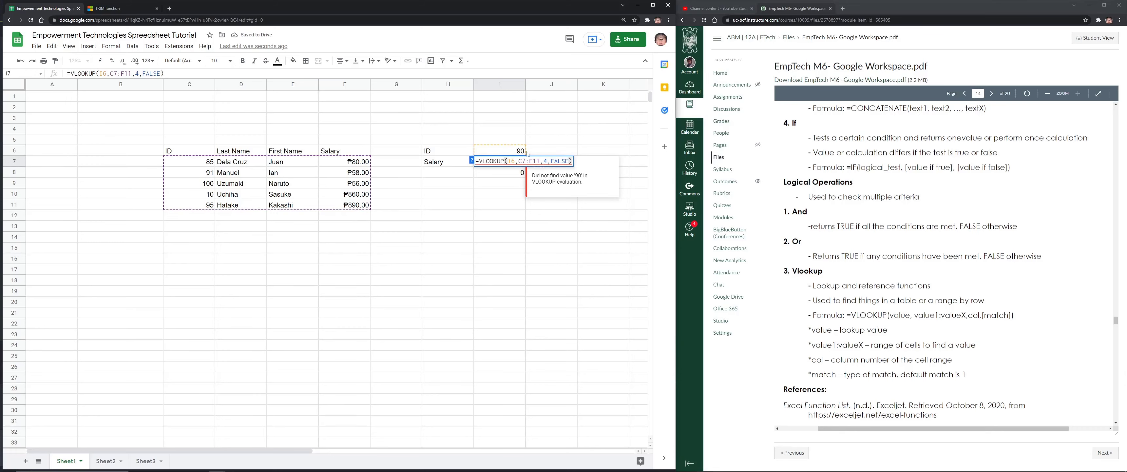
# Set the lookup ID in I6 to 85 so I7 returns ₱80.00
pyautogui.click(523, 153)
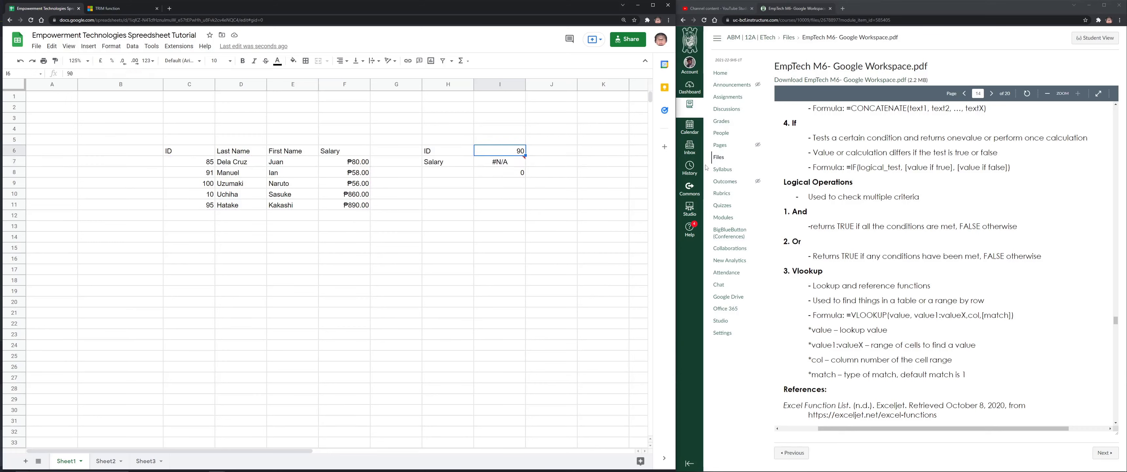
pyautogui.write('85')
pyautogui.press('Return')
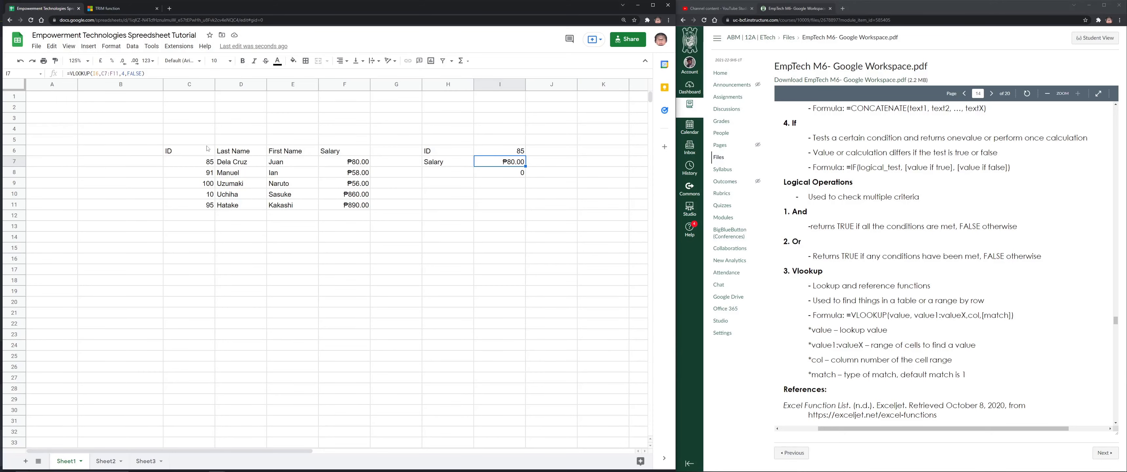
# Widen column B, scroll the PDF to page 17's Performance Task, and highlight the <Member's LastName>_GradingSystem name
pyautogui.moveTo(163, 84); pyautogui.dragTo(195, 84)
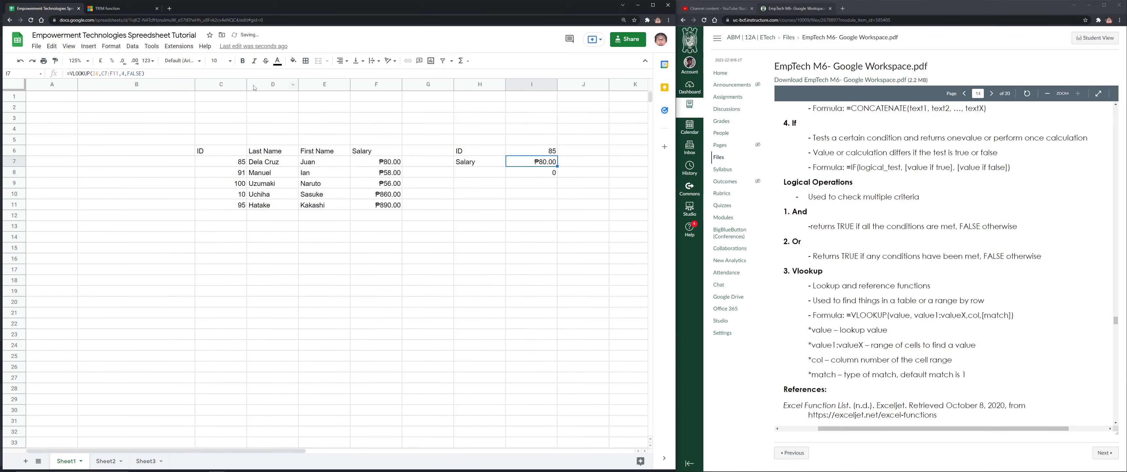
pyautogui.scroll(-10, 861, 234)
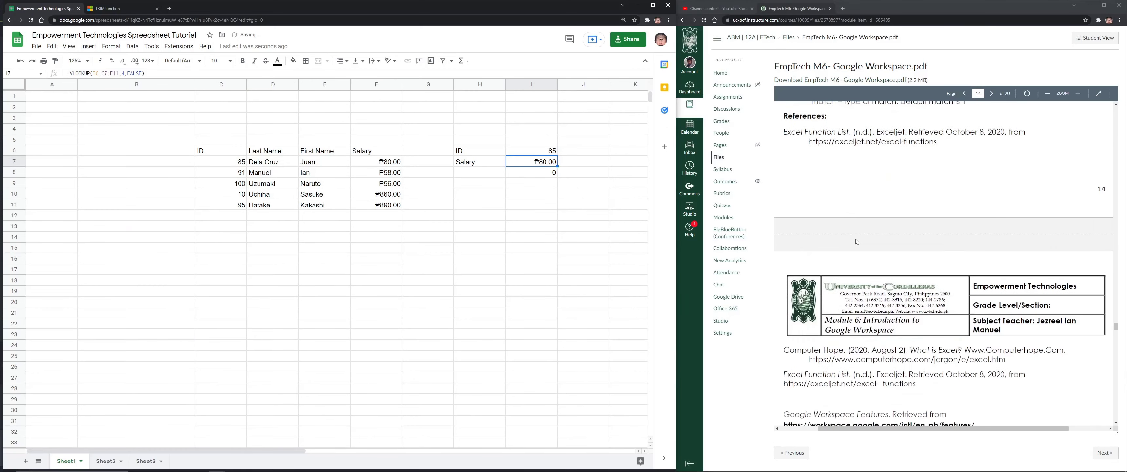
pyautogui.scroll(-10, 863, 230)
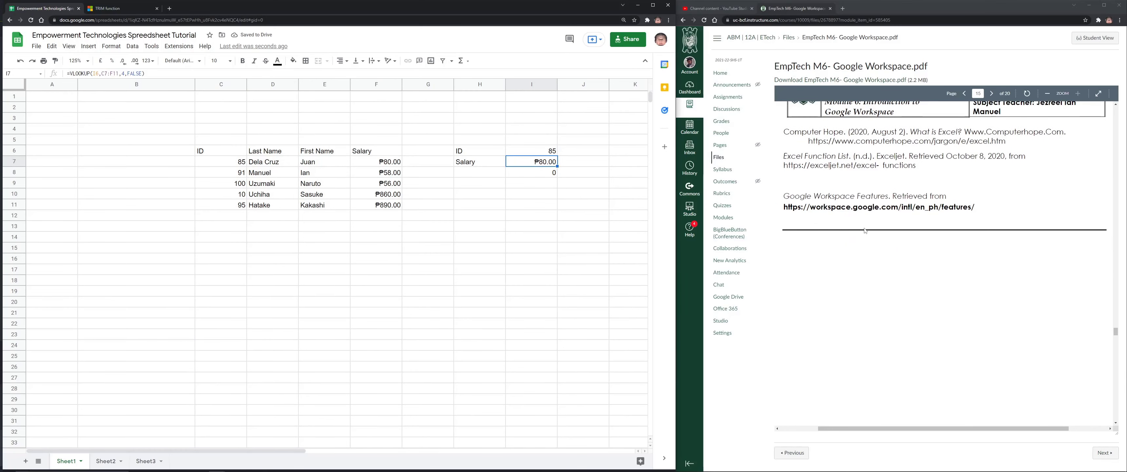
pyautogui.scroll(-10, 869, 229)
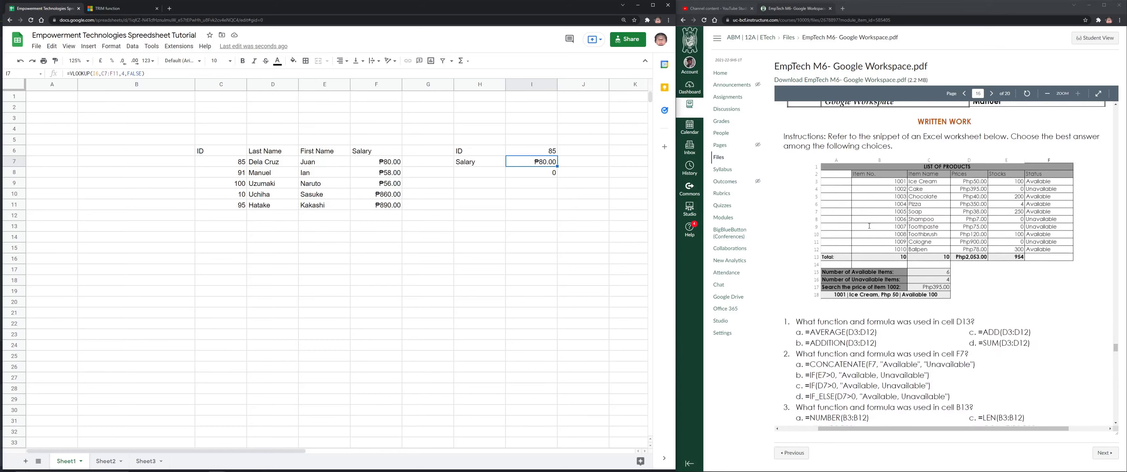
pyautogui.scroll(4, 924, 247)
pyautogui.scroll(-15, 923, 246)
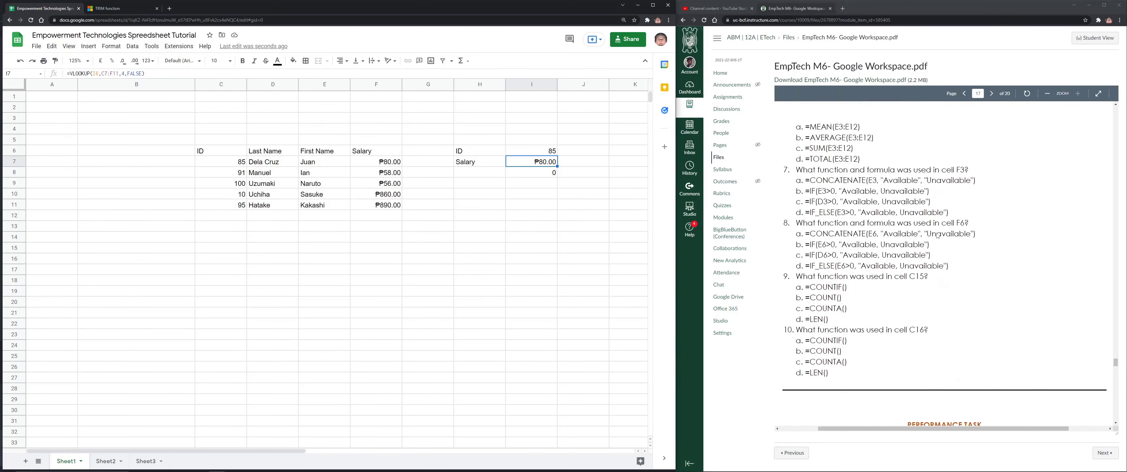
pyautogui.scroll(-5, 937, 235)
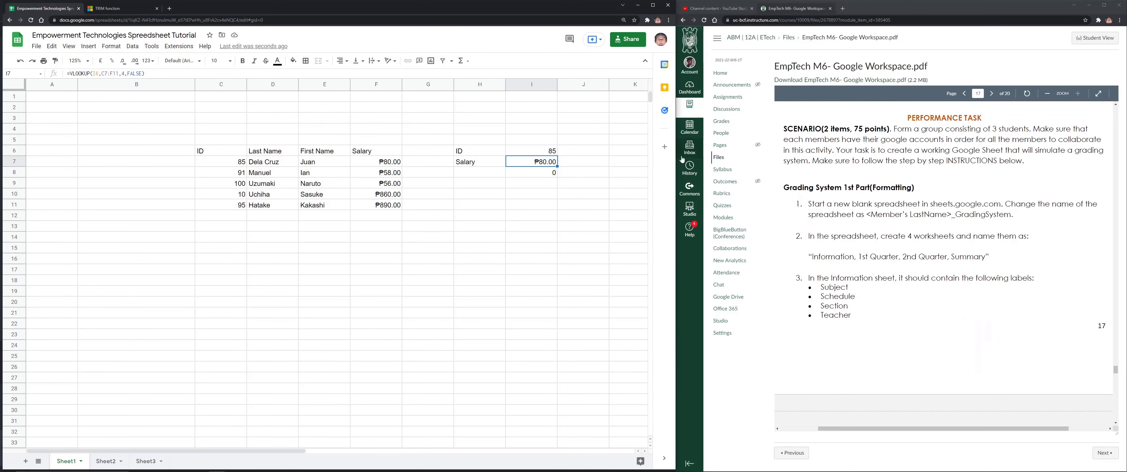
pyautogui.scroll(-2, 941, 425)
pyautogui.scroll(1, 940, 423)
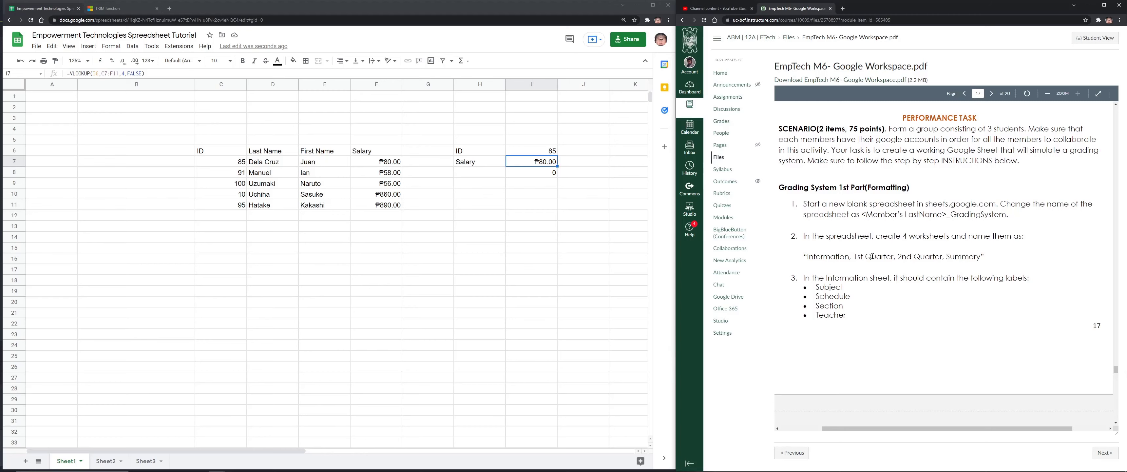
pyautogui.moveTo(860, 215); pyautogui.dragTo(1022, 221)
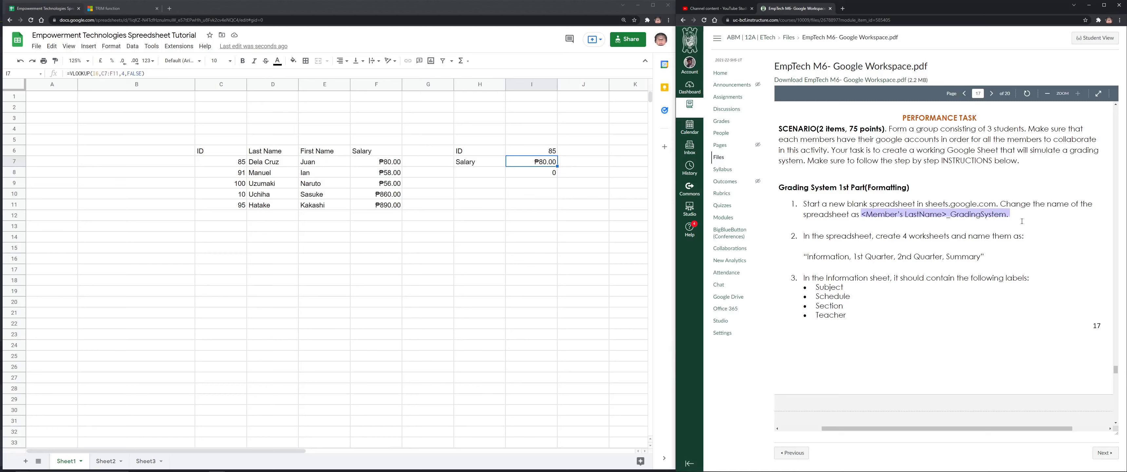
pyautogui.click(123, 35)
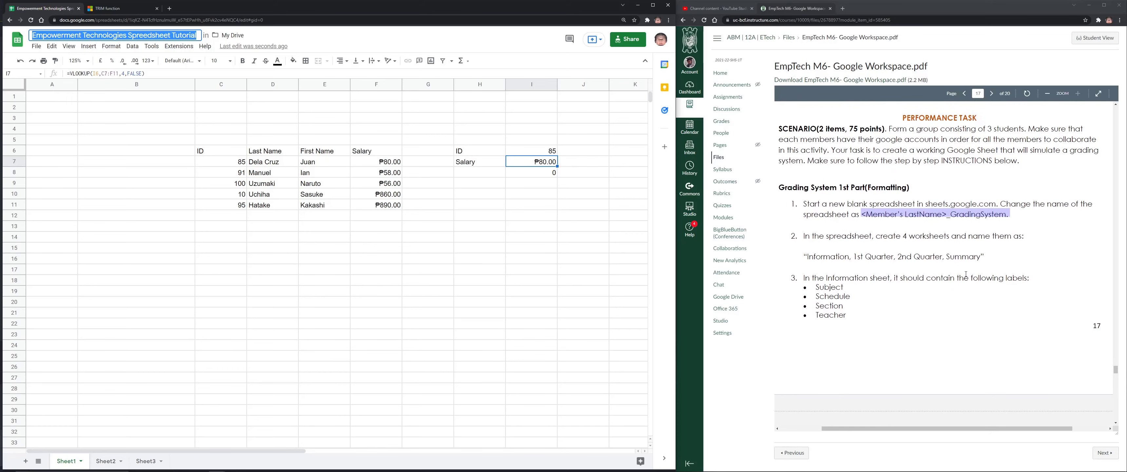
# Scroll the task PDF through pages 18–19 to the Grading System 2nd Part (Calculation) section
pyautogui.scroll(-8, 963, 258)
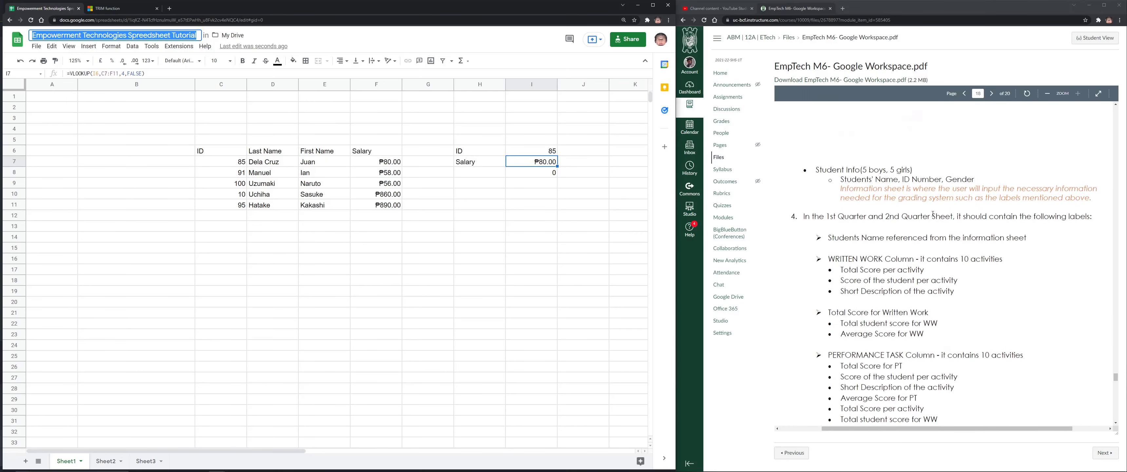
pyautogui.scroll(-10, 898, 185)
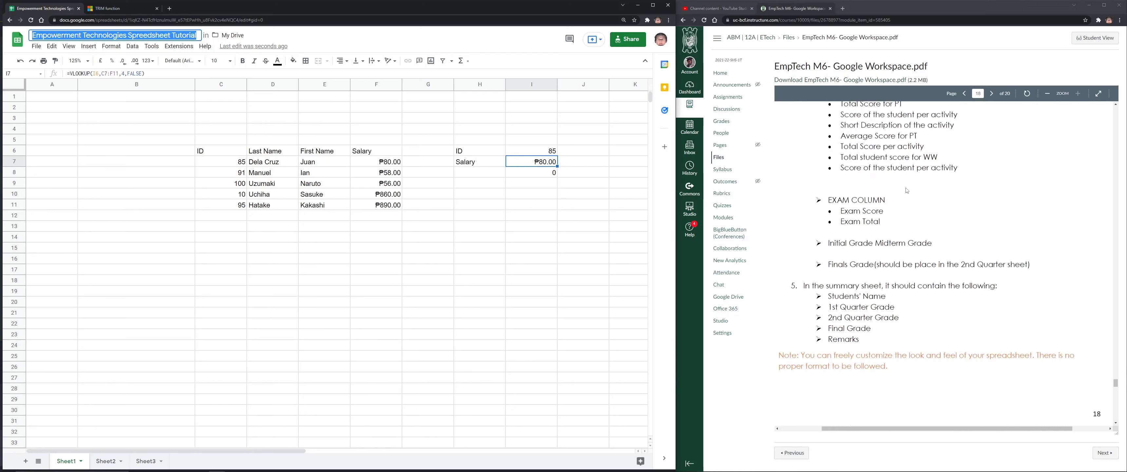
pyautogui.scroll(-6, 907, 194)
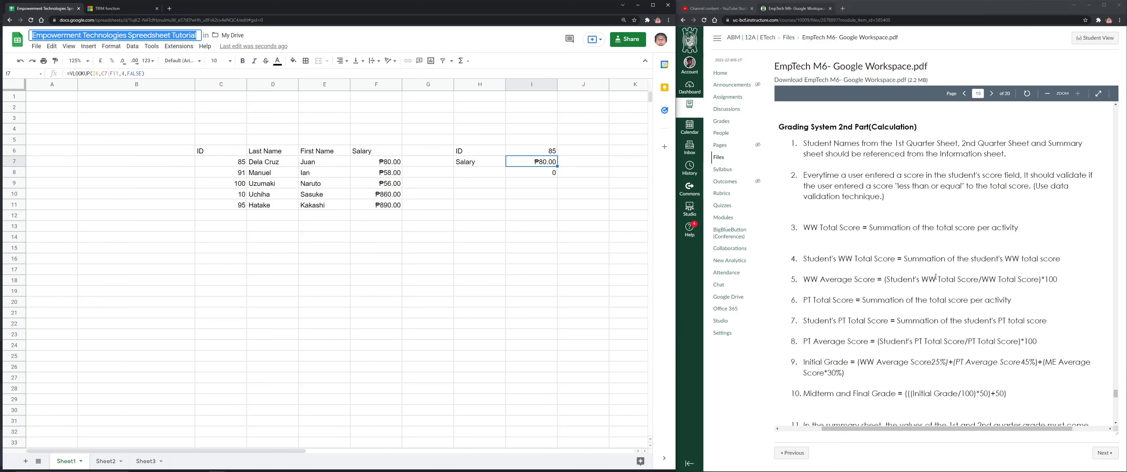
pyautogui.click(804, 259)
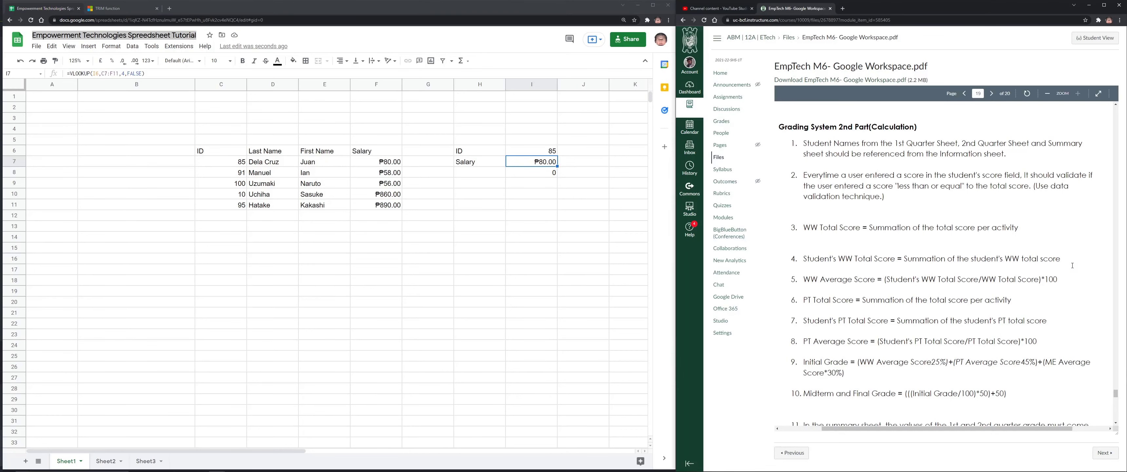
pyautogui.scroll(-4, 1050, 288)
pyautogui.scroll(-3, 1050, 287)
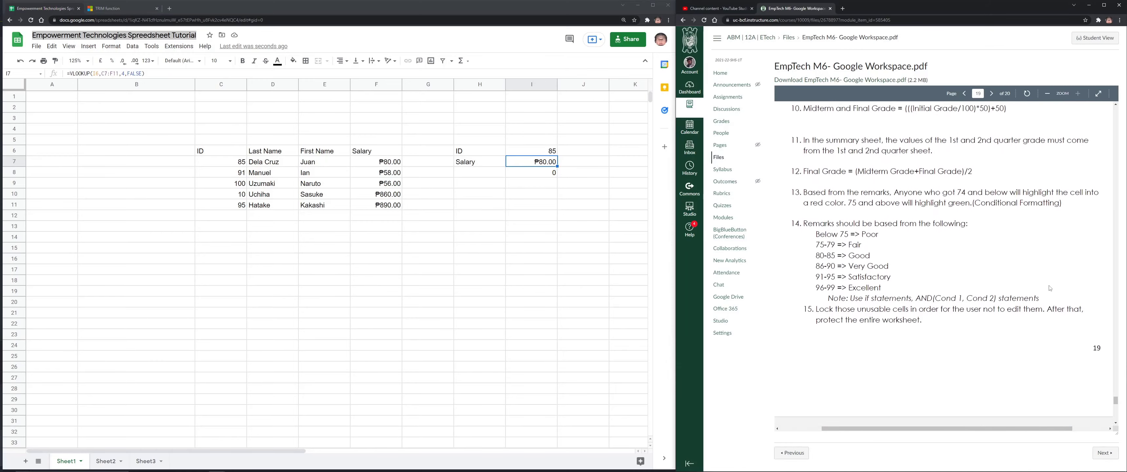
pyautogui.scroll(2, 1049, 288)
pyautogui.scroll(1, 931, 273)
pyautogui.scroll(5, 931, 272)
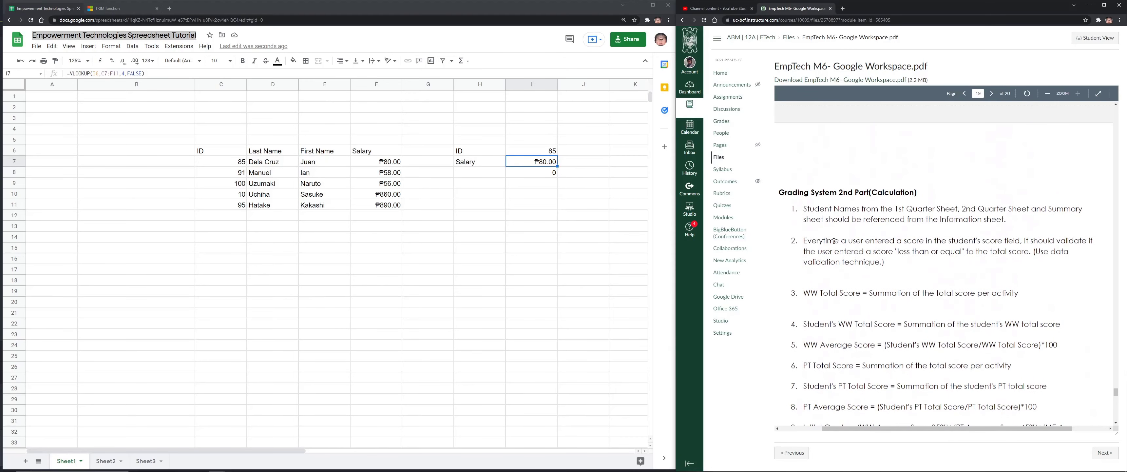
# Highlight item 2's score validation and data validation requirements
pyautogui.moveTo(911, 239); pyautogui.dragTo(953, 240)
pyautogui.click(956, 240)
pyautogui.moveTo(1028, 240); pyautogui.dragTo(1067, 239)
pyautogui.click(895, 261)
pyautogui.scroll(-7, 357, 217)
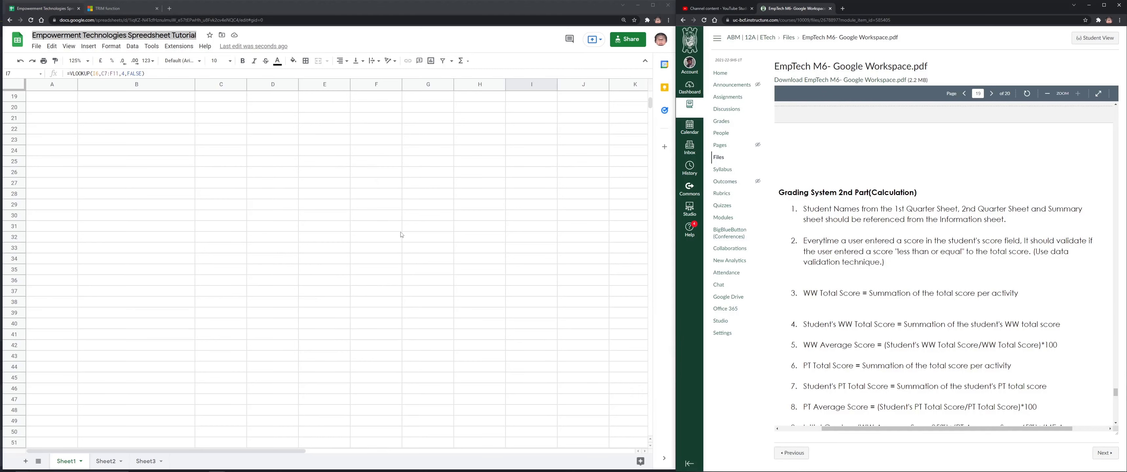
# Enter scores of 10 across row 37 from C37, correcting a mistyped 110
pyautogui.click(221, 182)
pyautogui.write('10')
pyautogui.press('Tab')
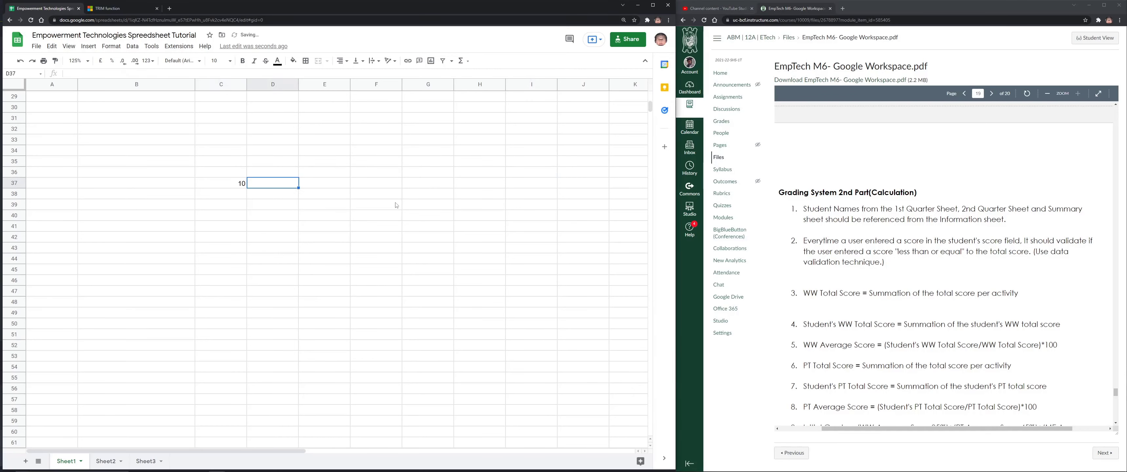
pyautogui.write('10')
pyautogui.press('Tab')
pyautogui.write('110')
pyautogui.press('Tab')
pyautogui.write('10')
pyautogui.press('Tab')
pyautogui.press('Left')
pyautogui.press('Left')
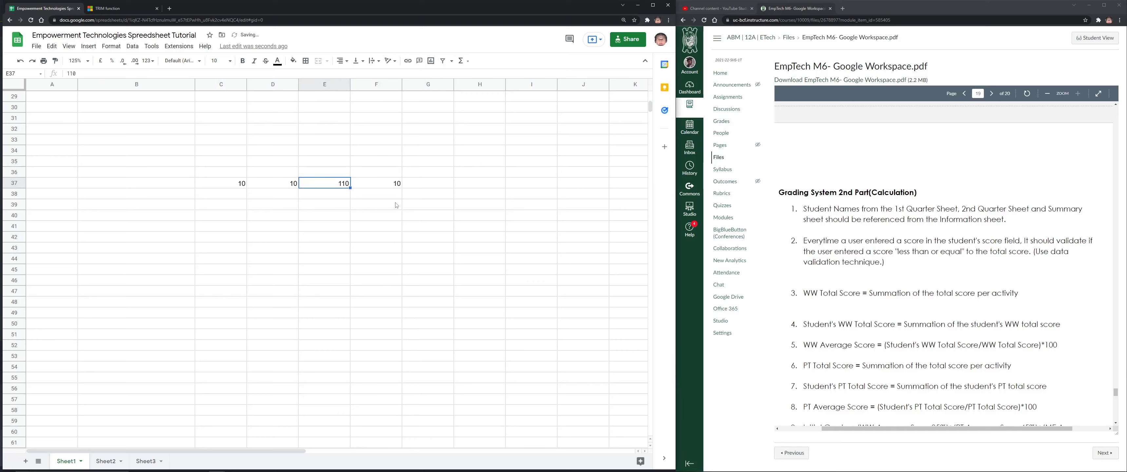
pyautogui.write('10')
pyautogui.press('Tab')
pyautogui.press('Tab')
pyautogui.write('10')
pyautogui.press('Tab')
pyautogui.press('Return')
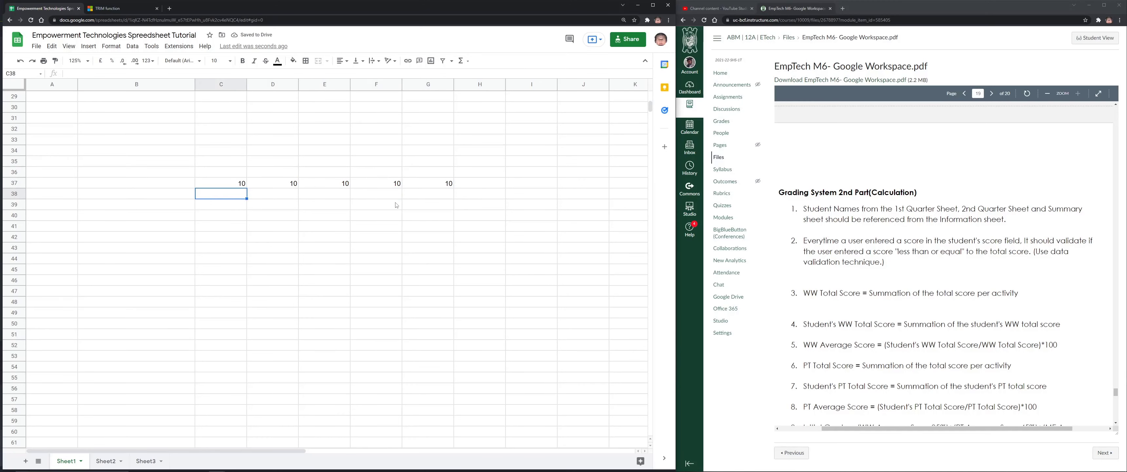
# Enter 8, 10 and 80 down C38:C40
pyautogui.write('8')
pyautogui.press('Return')
pyautogui.write('10')
pyautogui.press('Return')
pyautogui.write('80')
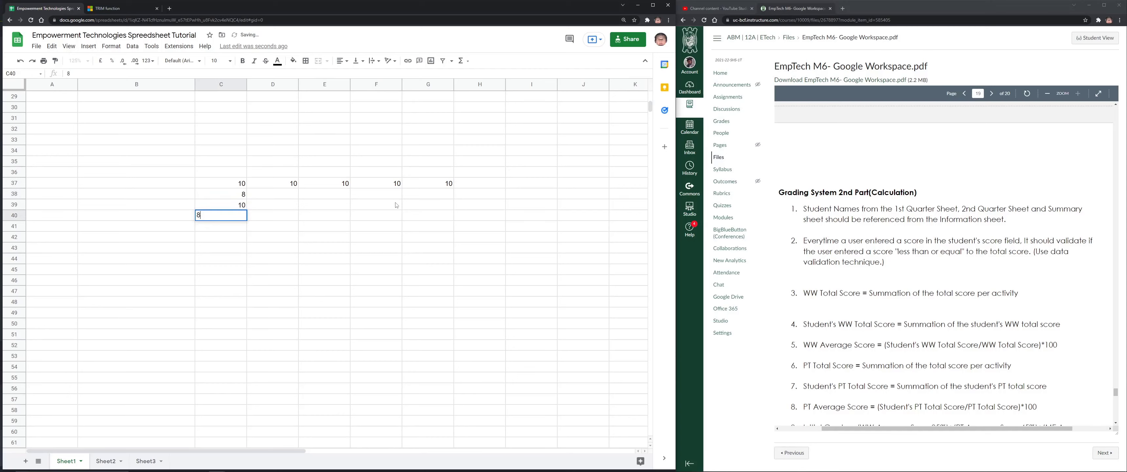
pyautogui.press('Return')
# Change the first two scores in row 37 to 50 in C37 and 40 in D37
pyautogui.press('Up')
pyautogui.press('Right')
pyautogui.press('Left')
pyautogui.press('Left')
pyautogui.press('Up')
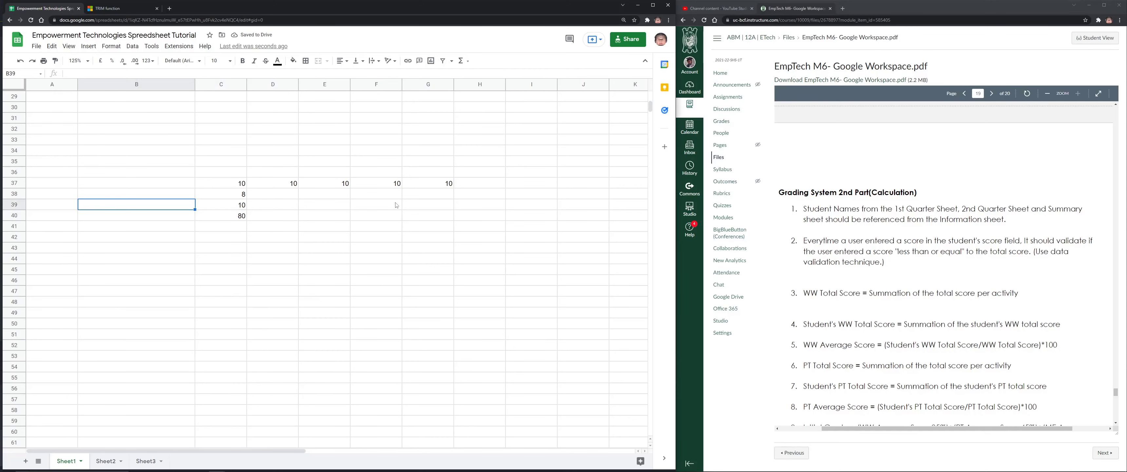
pyautogui.press('Up')
pyautogui.press('Right')
pyautogui.press('Up')
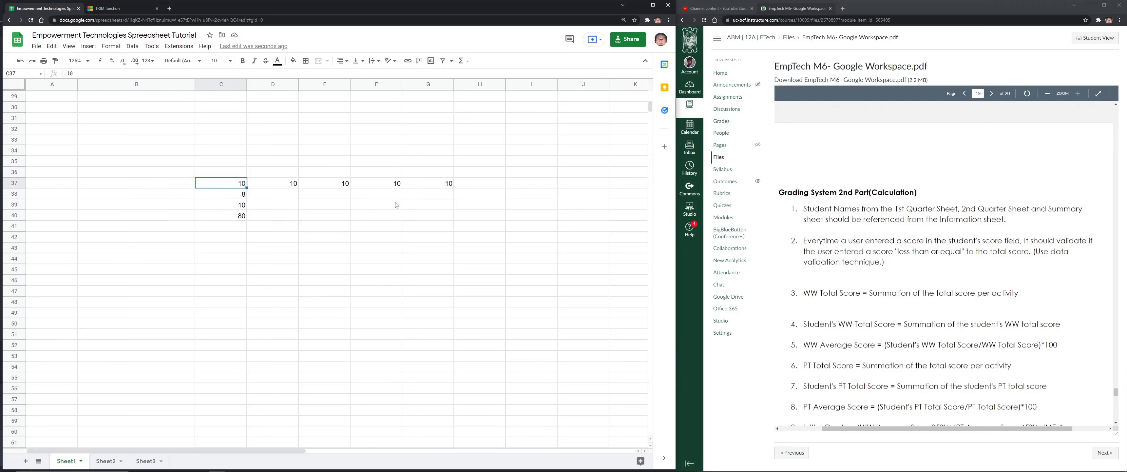
pyautogui.write('50')
pyautogui.press('Tab')
pyautogui.write('40')
pyautogui.press('Tab')
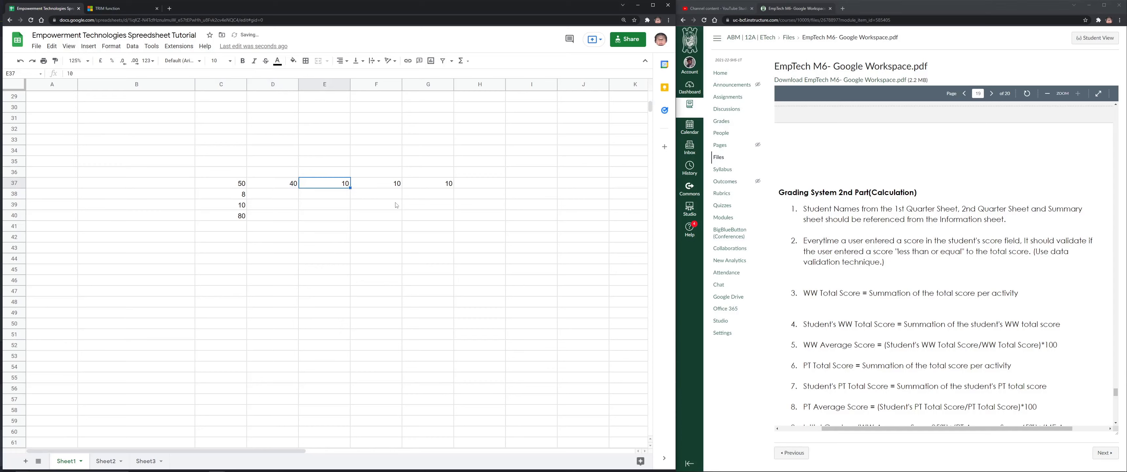
# Try 12 and then 51 in C40, then clear C40
pyautogui.press('Down')
pyautogui.press('Left')
pyautogui.press('Left')
pyautogui.press('Down')
pyautogui.press('Down')
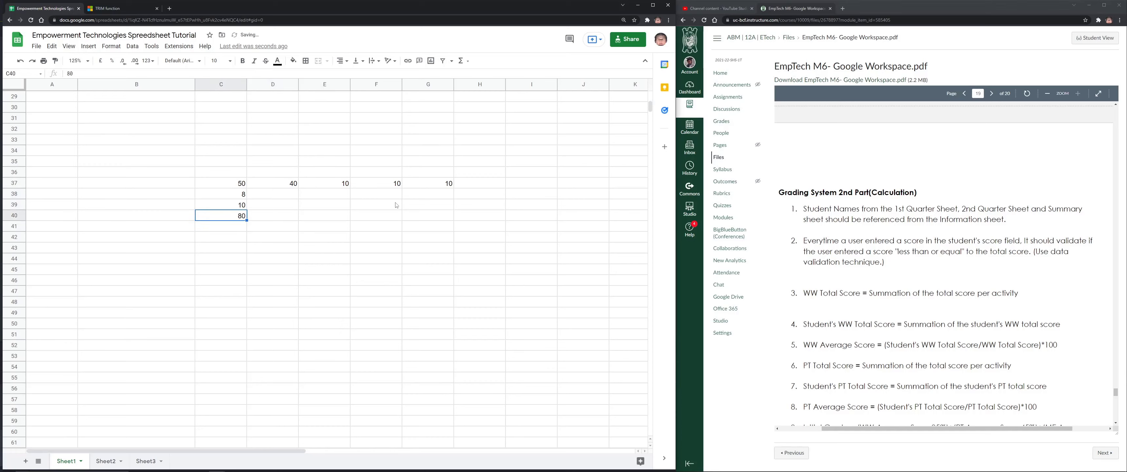
pyautogui.write('12')
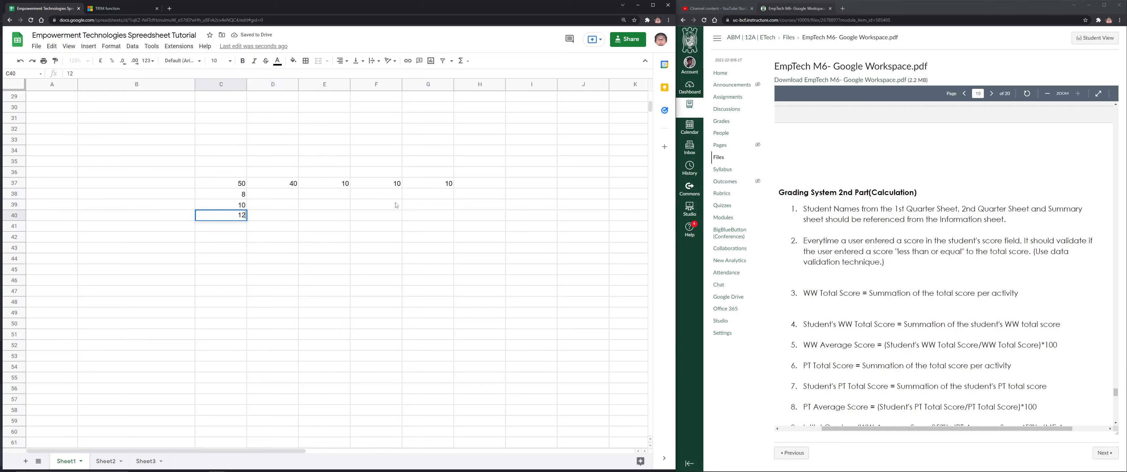
pyautogui.press('Return')
pyautogui.press('Up')
pyautogui.write('51')
pyautogui.press('Return')
pyautogui.press('Up')
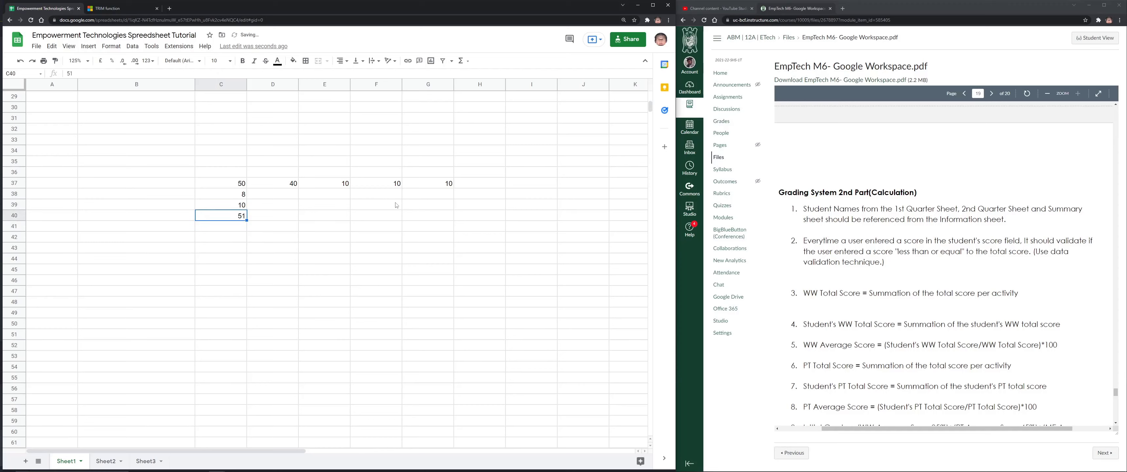
pyautogui.press('Delete')
pyautogui.scroll(-5, 923, 280)
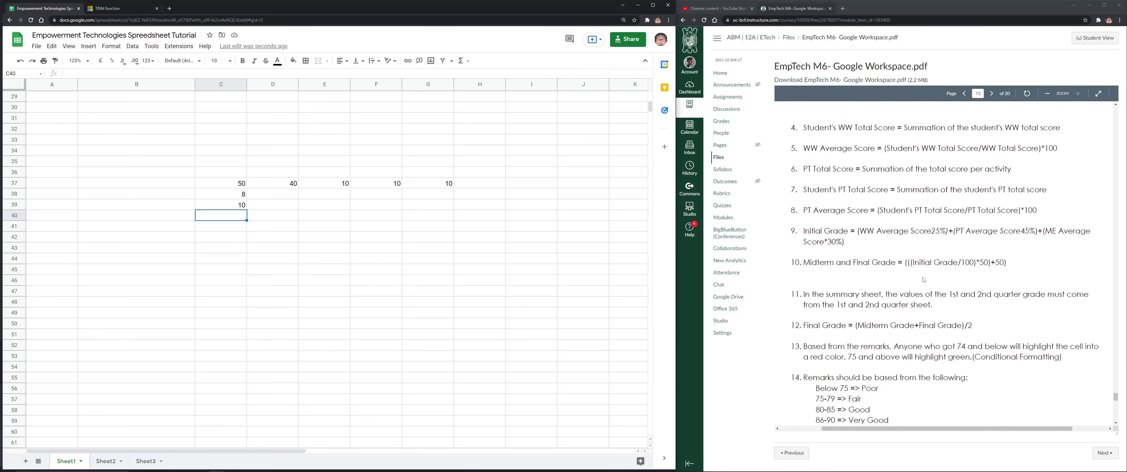
pyautogui.scroll(-1, 923, 280)
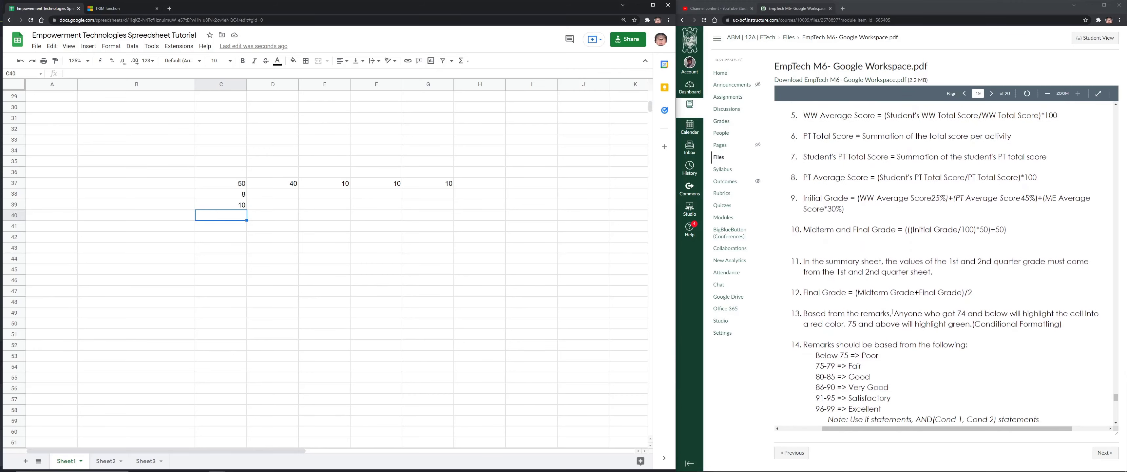
# Highlight item 13's score-colouring rule using Conditional Formatting in the M6 PDF
pyautogui.moveTo(892, 312); pyautogui.dragTo(959, 313)
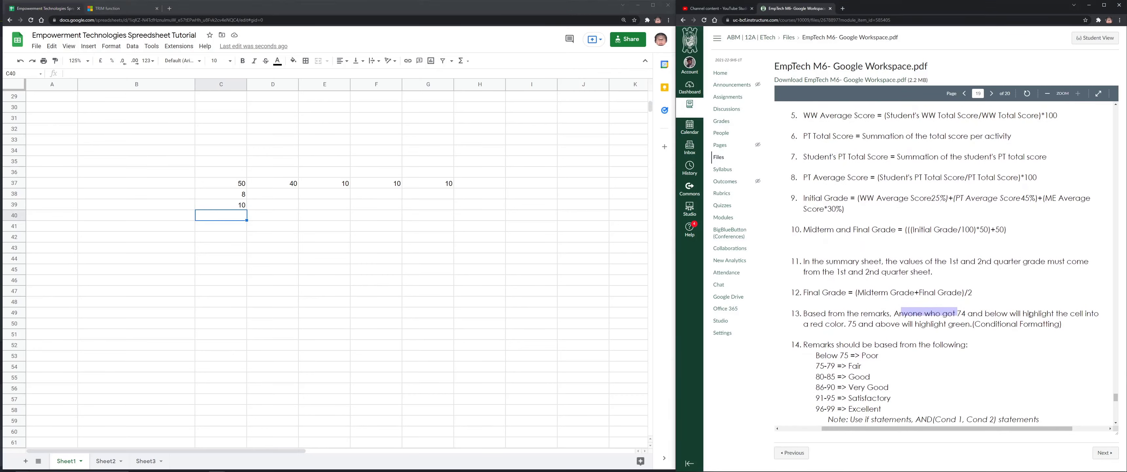
pyautogui.rightClick(1044, 466)
pyautogui.click(926, 325)
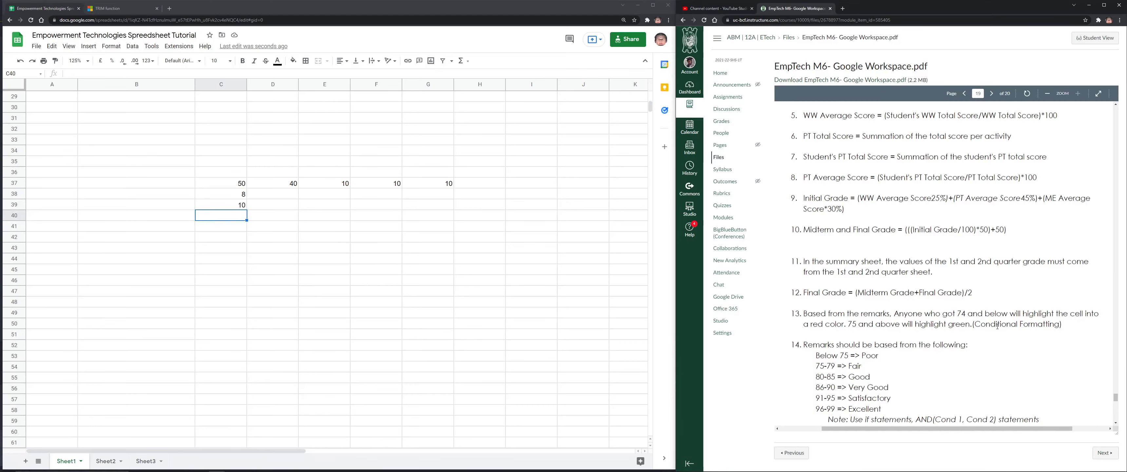
pyautogui.scroll(-1, 919, 337)
pyautogui.moveTo(1062, 291); pyautogui.dragTo(974, 296)
pyautogui.click(869, 320)
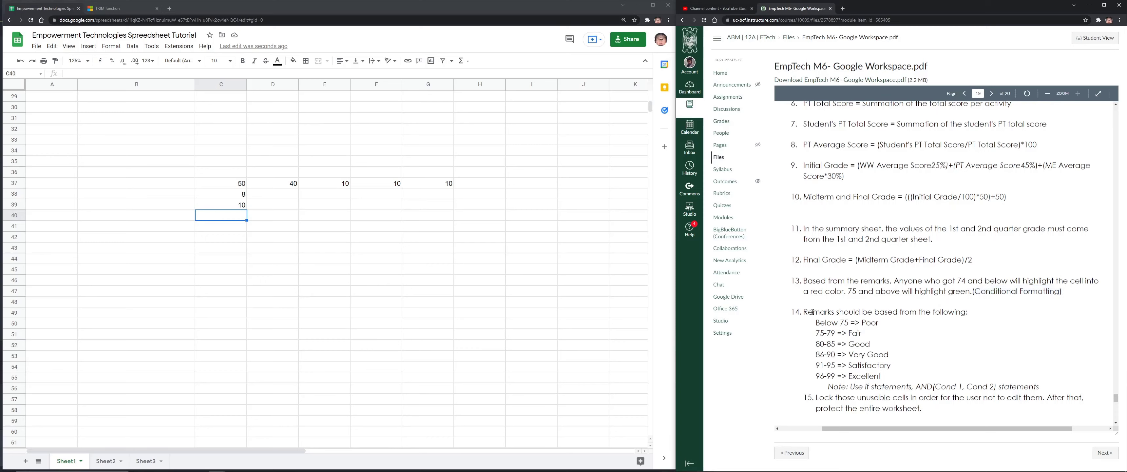
# Highlight item 14's remarks requirement, the Fair-to-Excellent grade ranges and the AND-conditions note, then scroll on
pyautogui.moveTo(794, 312); pyautogui.dragTo(925, 345)
pyautogui.click(926, 346)
pyautogui.moveTo(821, 323); pyautogui.dragTo(872, 349)
pyautogui.moveTo(839, 343); pyautogui.dragTo(820, 326)
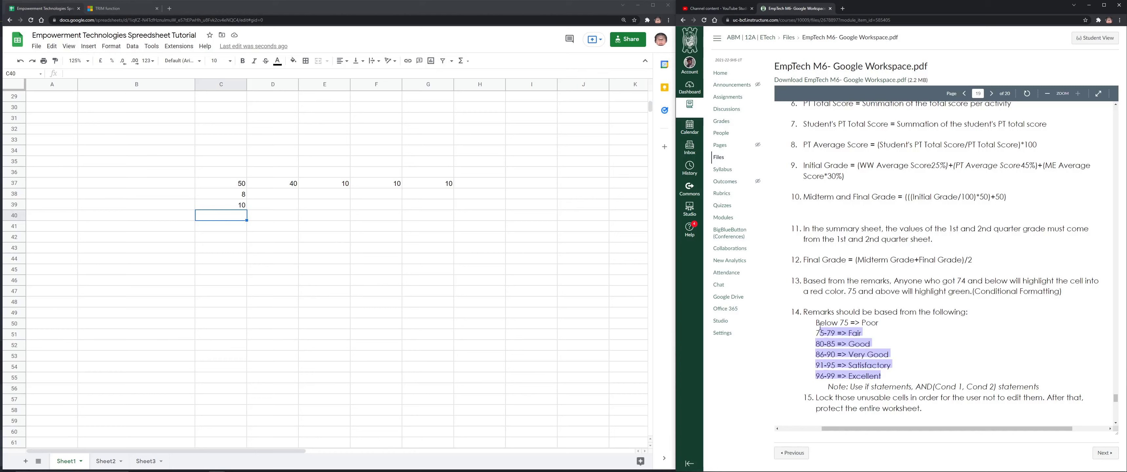
pyautogui.moveTo(916, 386); pyautogui.dragTo(1019, 388)
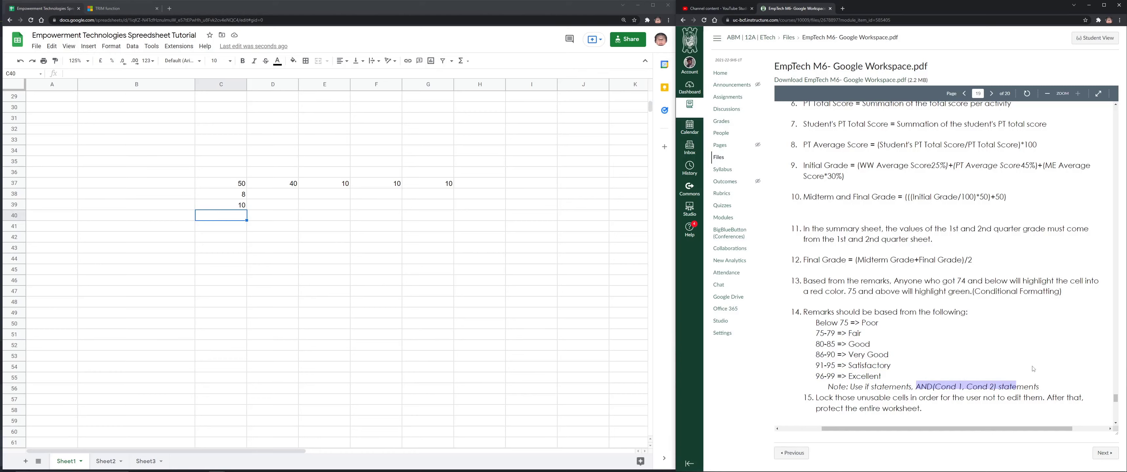
pyautogui.scroll(-2, 1033, 369)
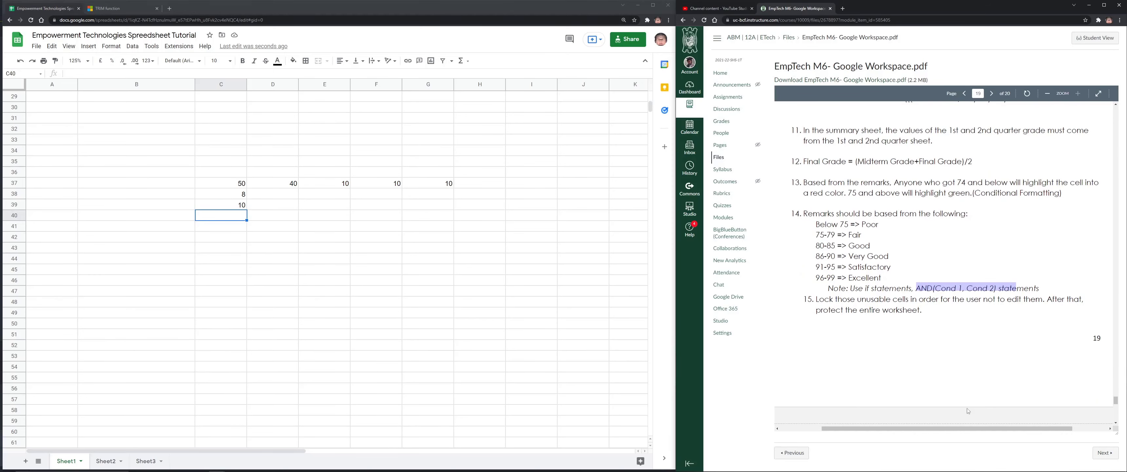
pyautogui.scroll(-2, 964, 403)
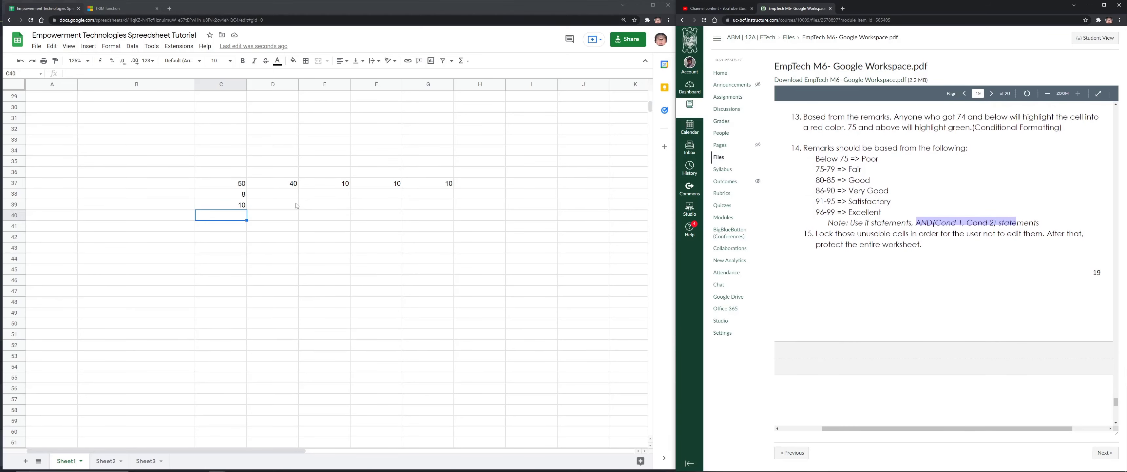
pyautogui.click(110, 47)
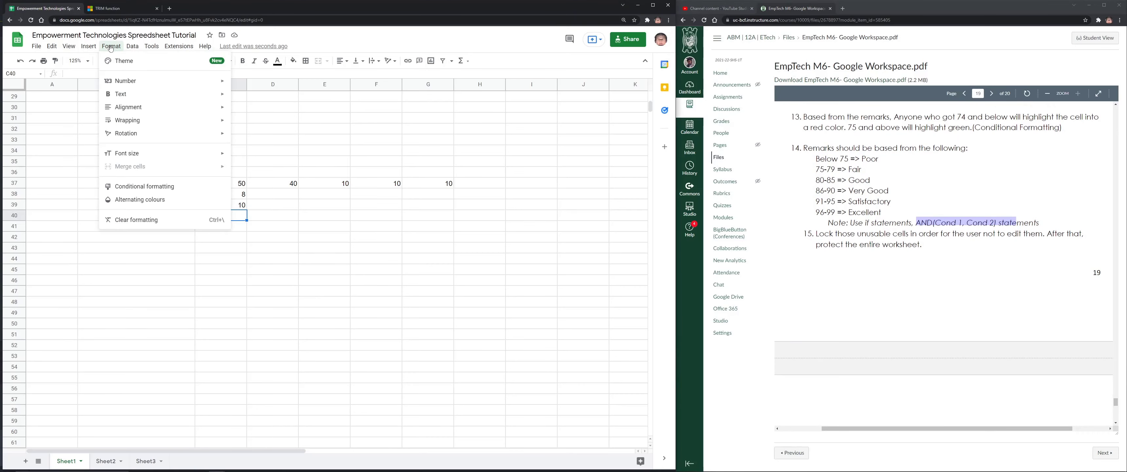
# Select the range E45:F57 on Sheet1
pyautogui.click(325, 259)
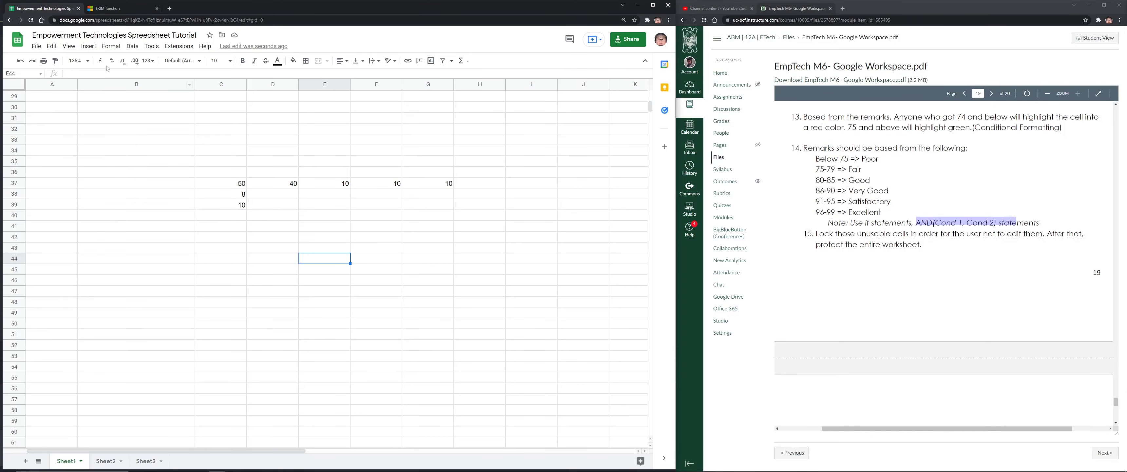
pyautogui.click(111, 46)
pyautogui.moveTo(324, 269); pyautogui.dragTo(380, 400)
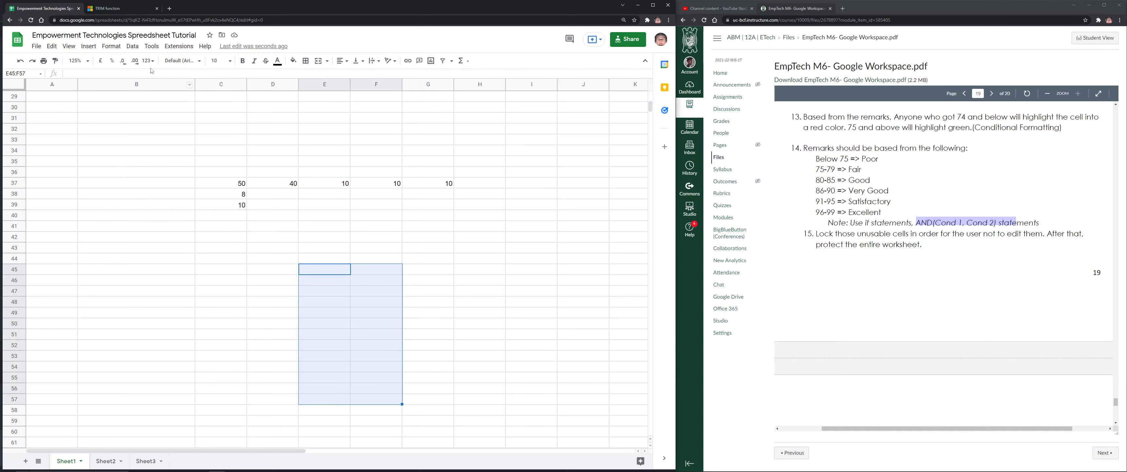
pyautogui.click(111, 46)
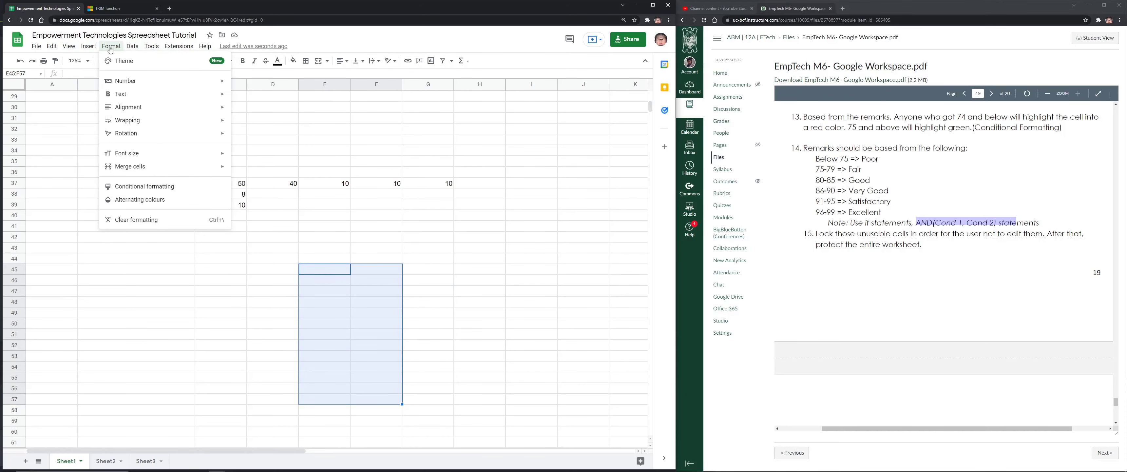
pyautogui.moveTo(89, 48)
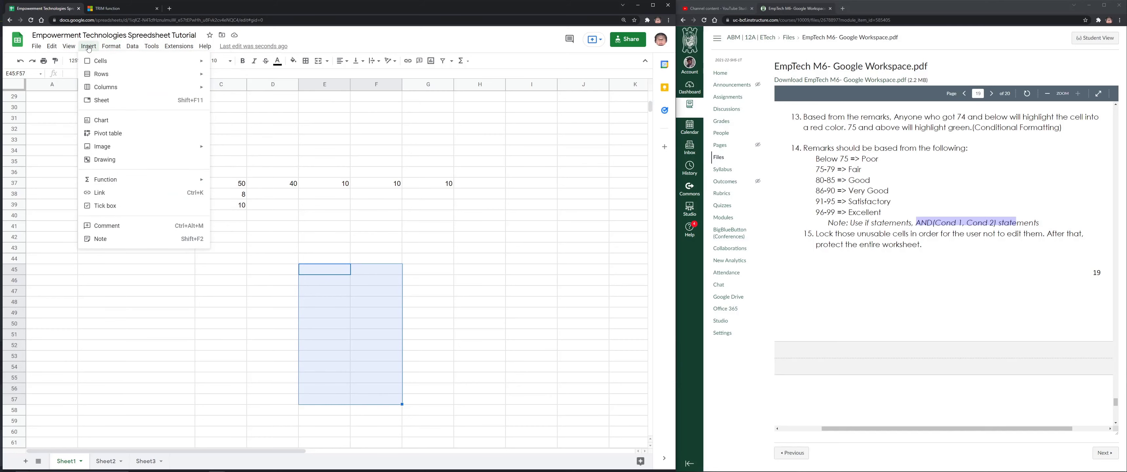
pyautogui.moveTo(52, 46)
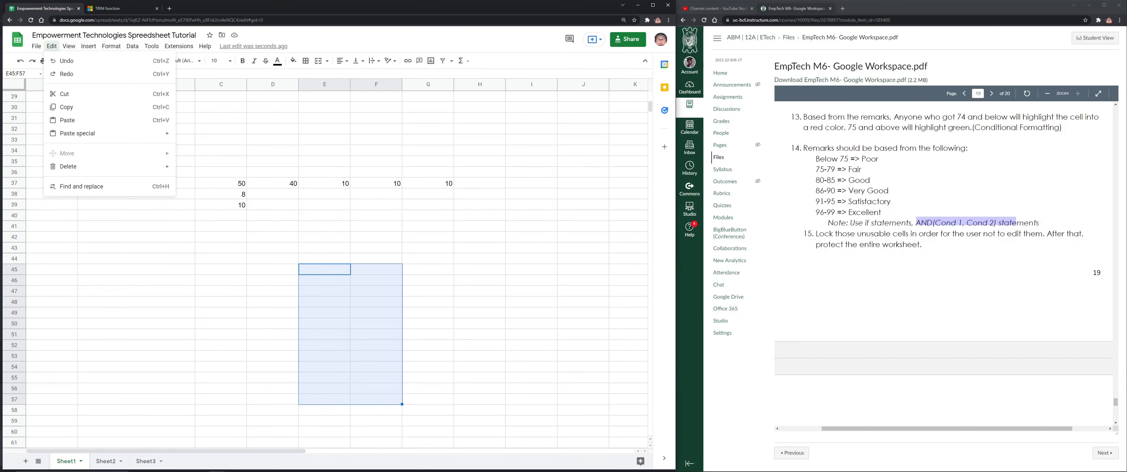
pyautogui.click(52, 46)
# Add a protected range for E45:F57 that only custom-chosen editors can change
pyautogui.click(132, 46)
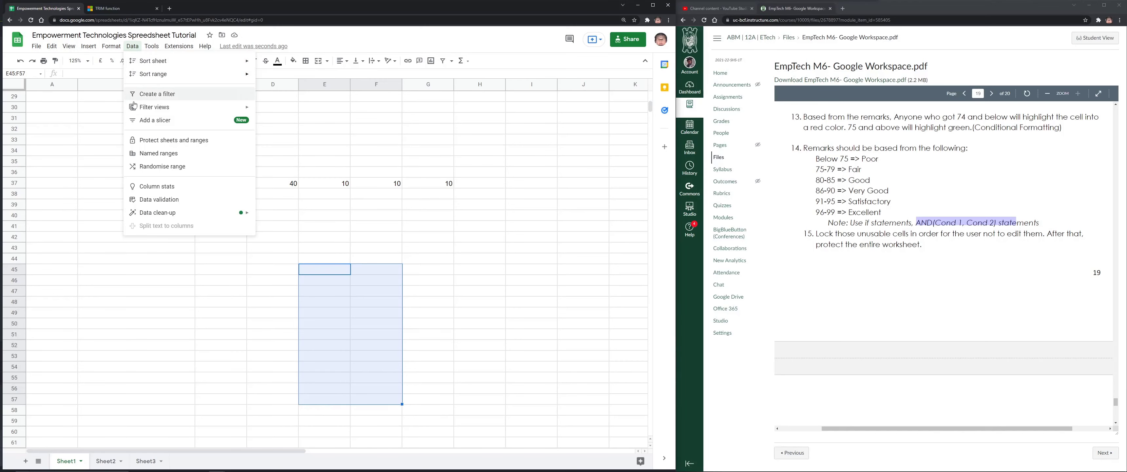
pyautogui.click(172, 141)
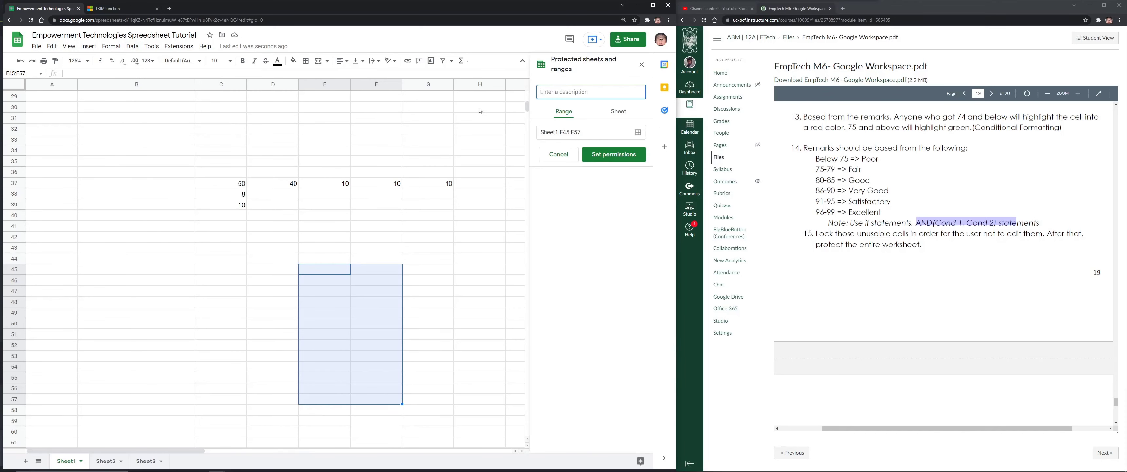
pyautogui.click(618, 111)
pyautogui.click(568, 114)
pyautogui.click(616, 113)
pyautogui.click(573, 114)
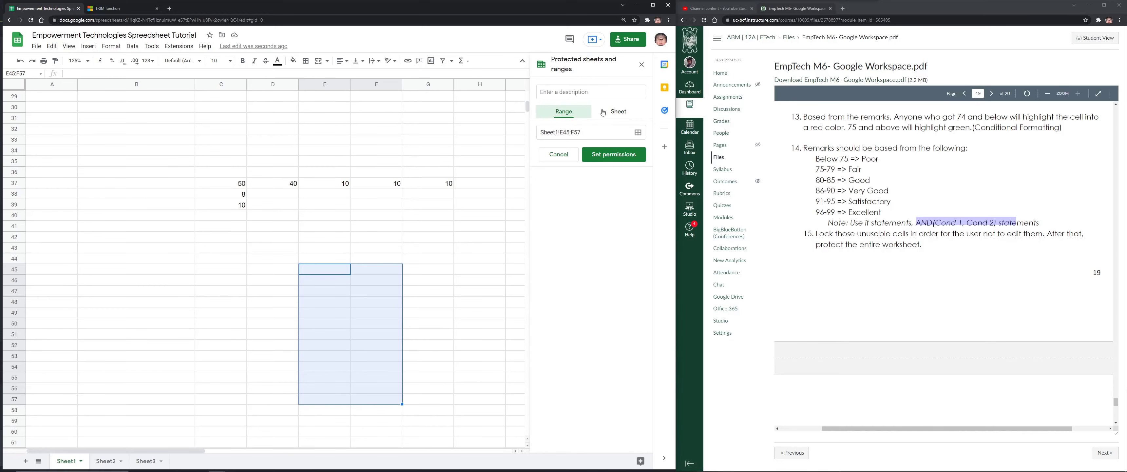
pyautogui.click(614, 154)
pyautogui.click(315, 256)
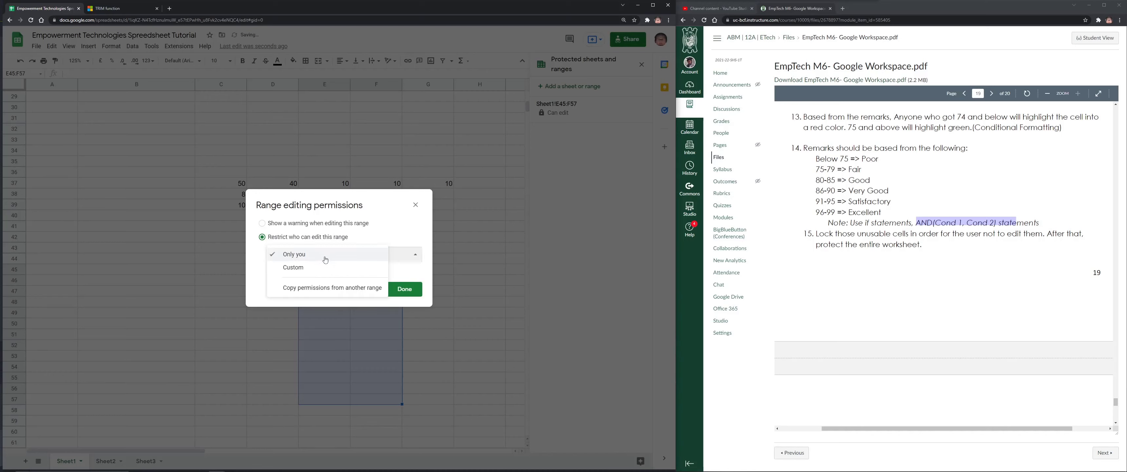
pyautogui.click(317, 276)
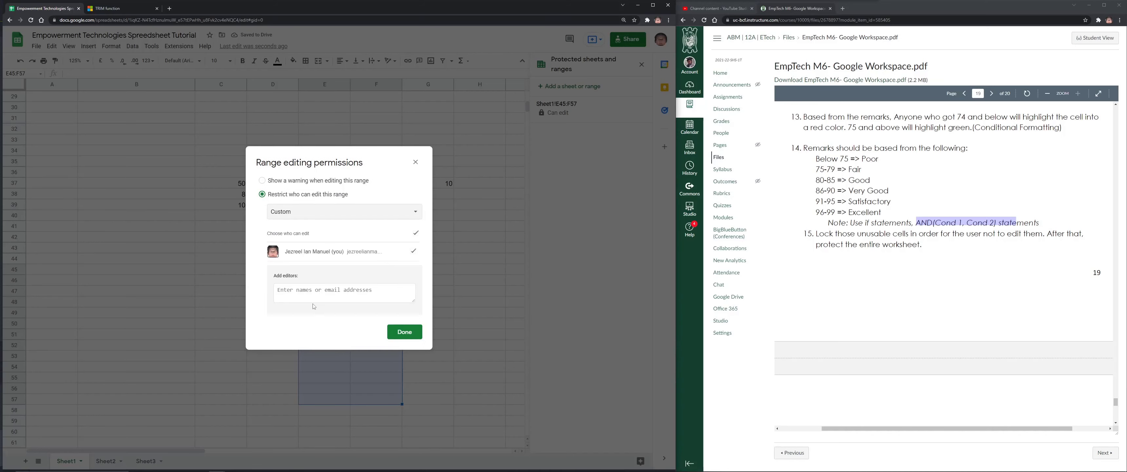
pyautogui.click(415, 163)
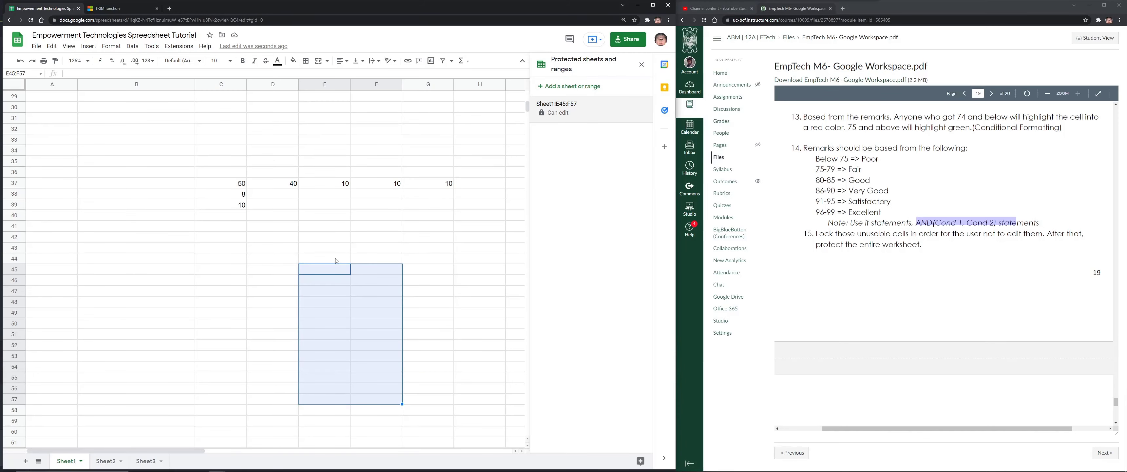
# Close the protected ranges panel and select the sample scores in rows 37–39
pyautogui.click(240, 185)
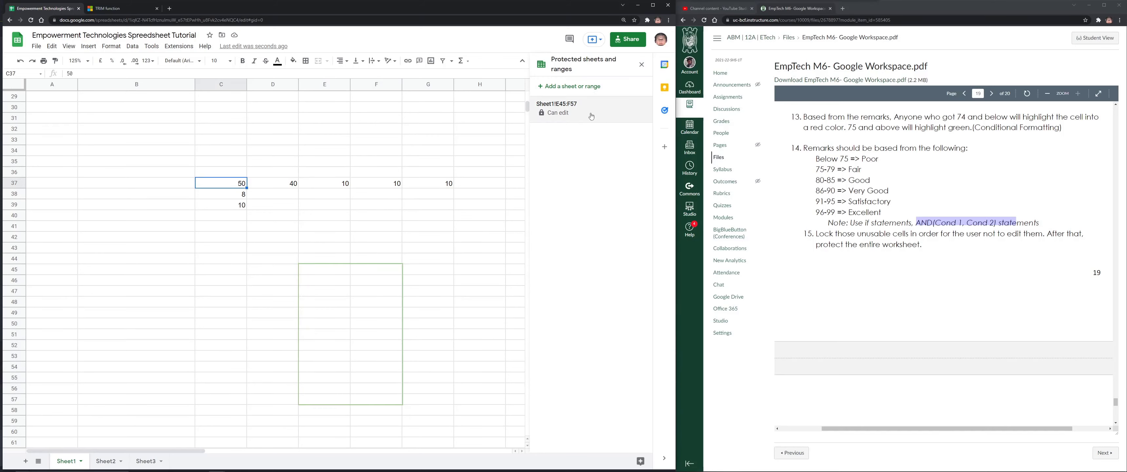
pyautogui.click(642, 65)
pyautogui.scroll(3, 350, 219)
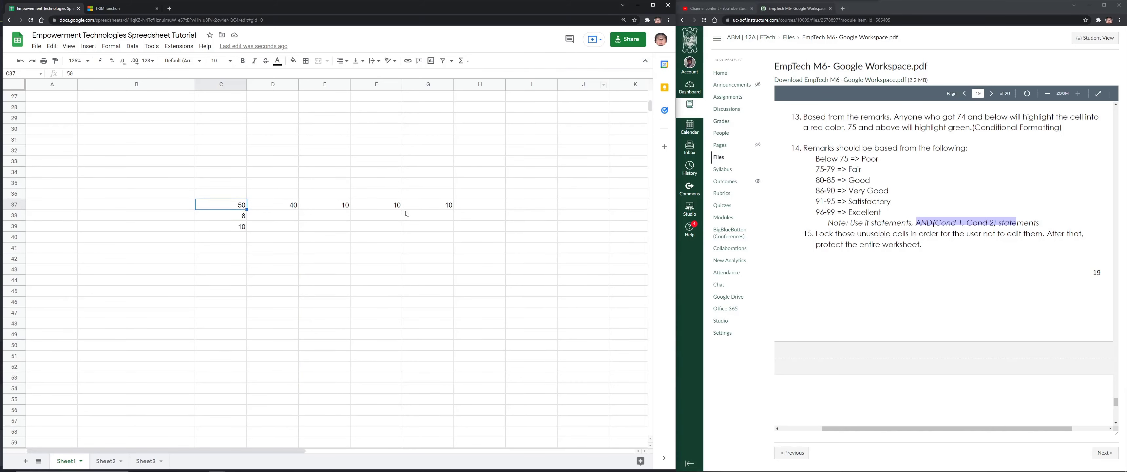
pyautogui.moveTo(221, 226); pyautogui.dragTo(466, 336)
# Delete the sample scores from rows 37–39
pyautogui.press('Delete')
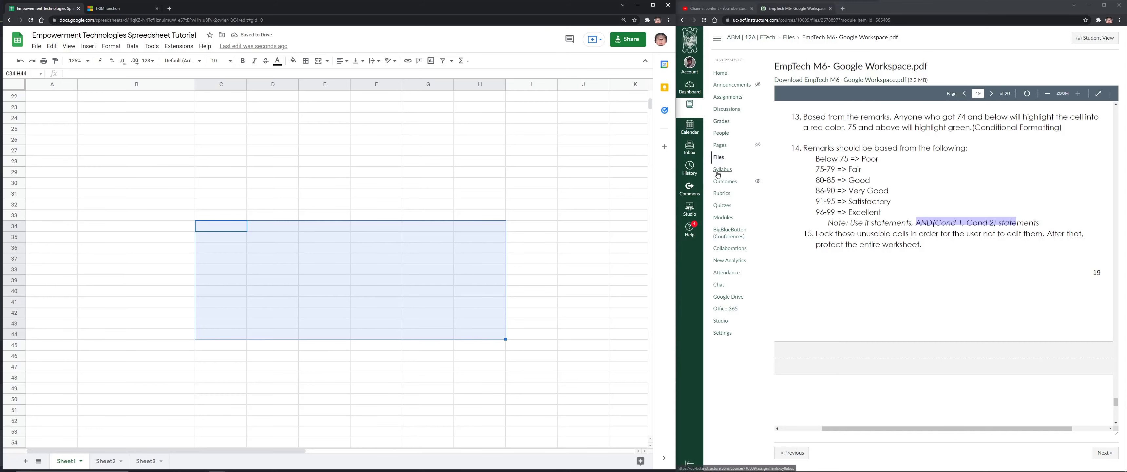
pyautogui.scroll(-1, 792, 181)
pyautogui.scroll(-10, 792, 181)
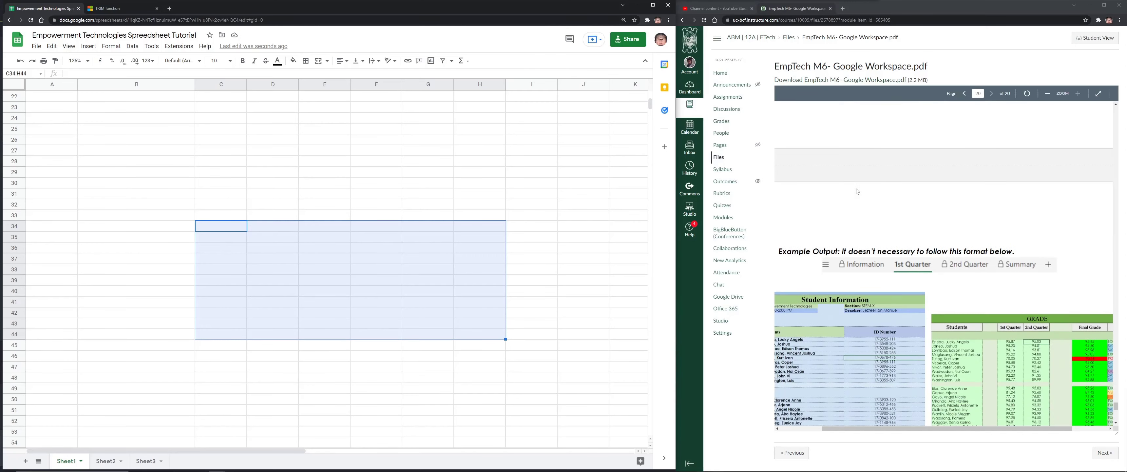
# Zoom out and back in on the PDF's example output tables
pyautogui.click(1047, 93)
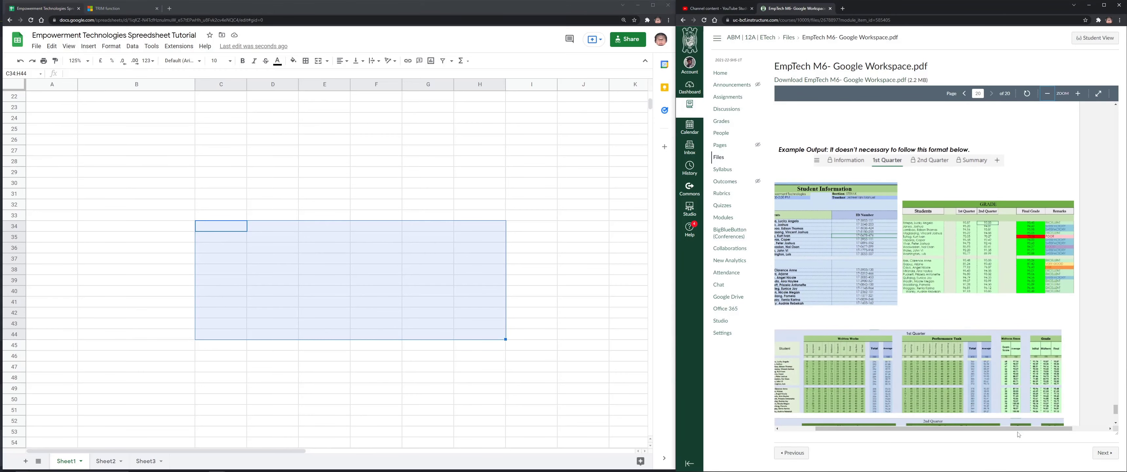
pyautogui.click(1078, 94)
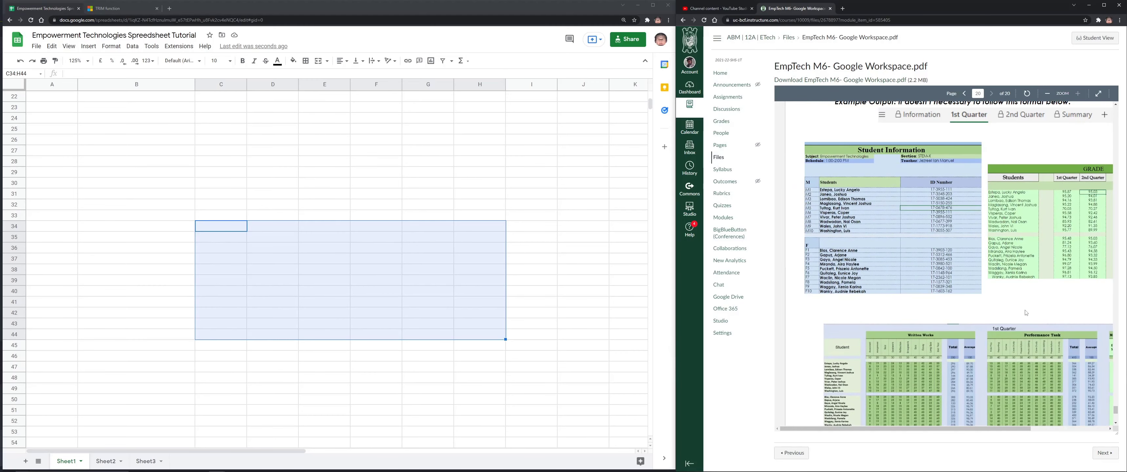
pyautogui.scroll(-6, 1032, 350)
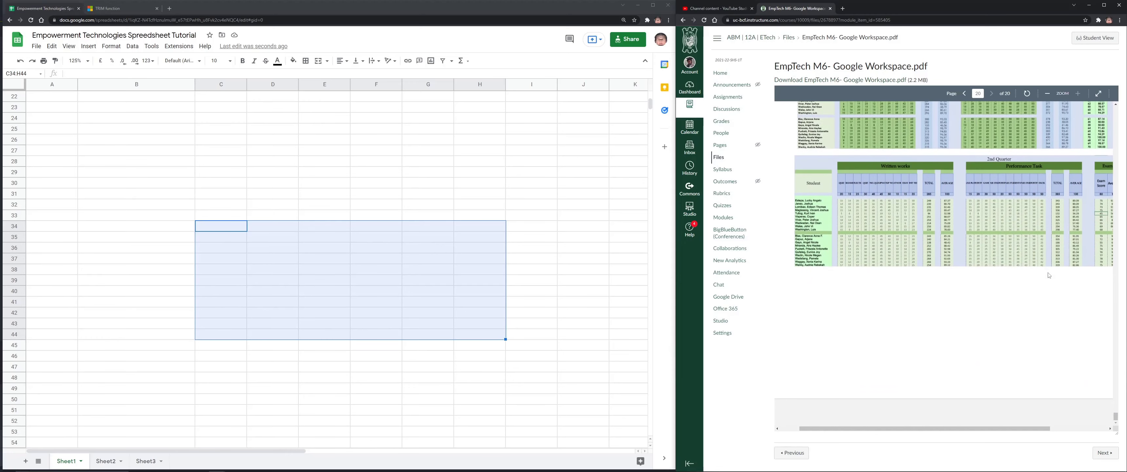
pyautogui.scroll(4, 1050, 283)
pyautogui.scroll(1, 1053, 284)
pyautogui.scroll(-1, 1053, 285)
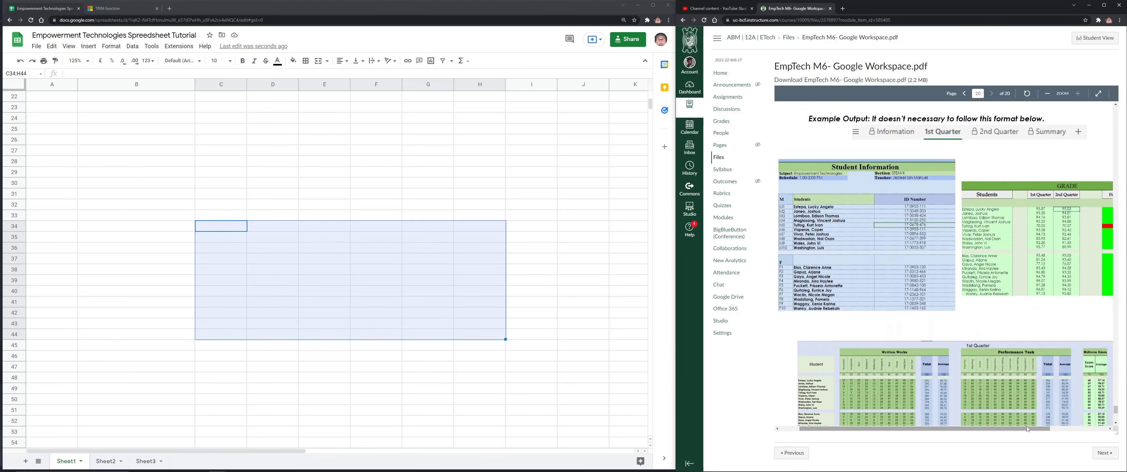
pyautogui.moveTo(1030, 429); pyautogui.dragTo(1070, 434)
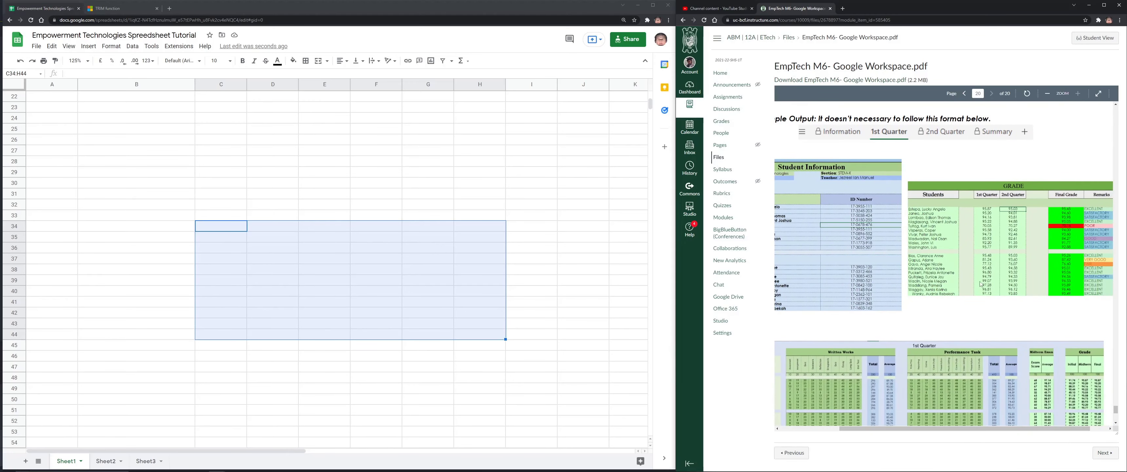
# Open A6 - Performance Task from the course Home and check its 75-point rubric total
pyautogui.click(720, 73)
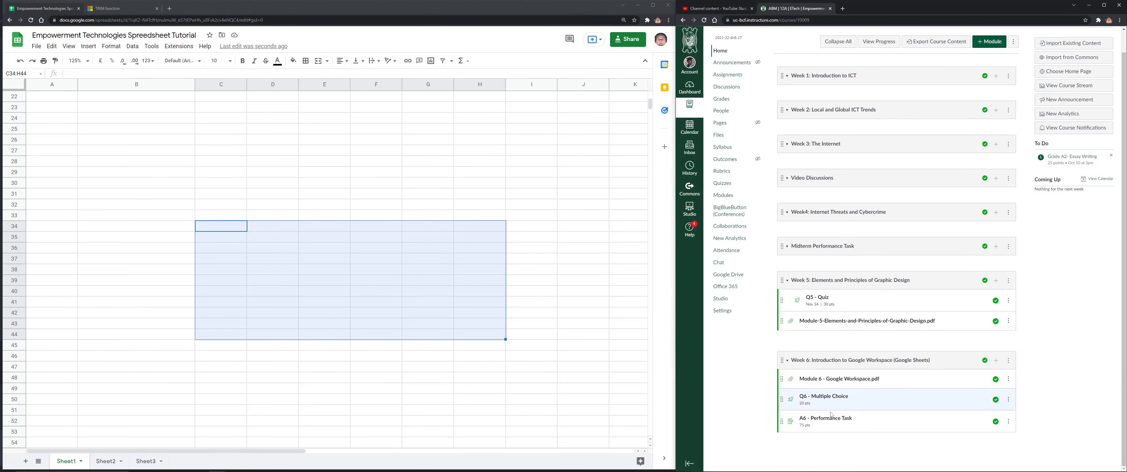
pyautogui.click(833, 415)
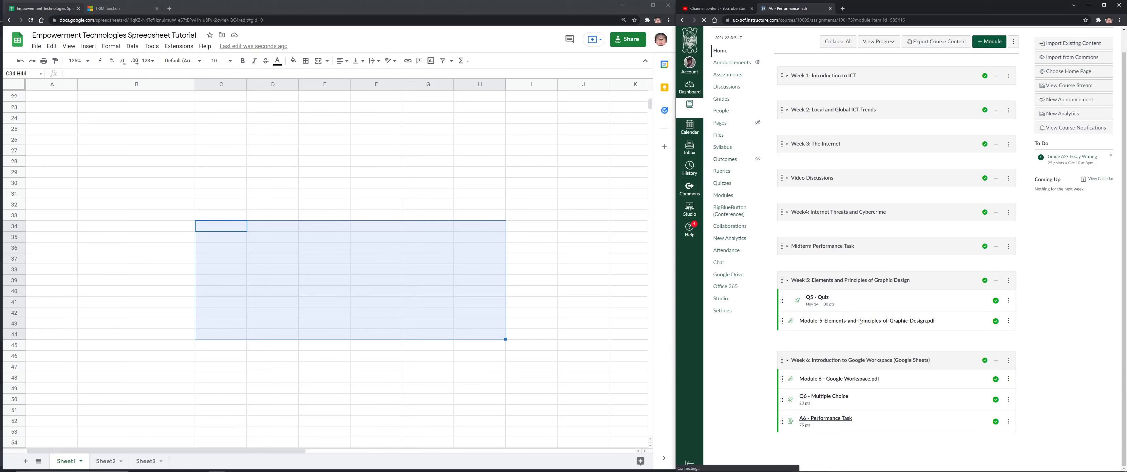
pyautogui.scroll(-20, 875, 384)
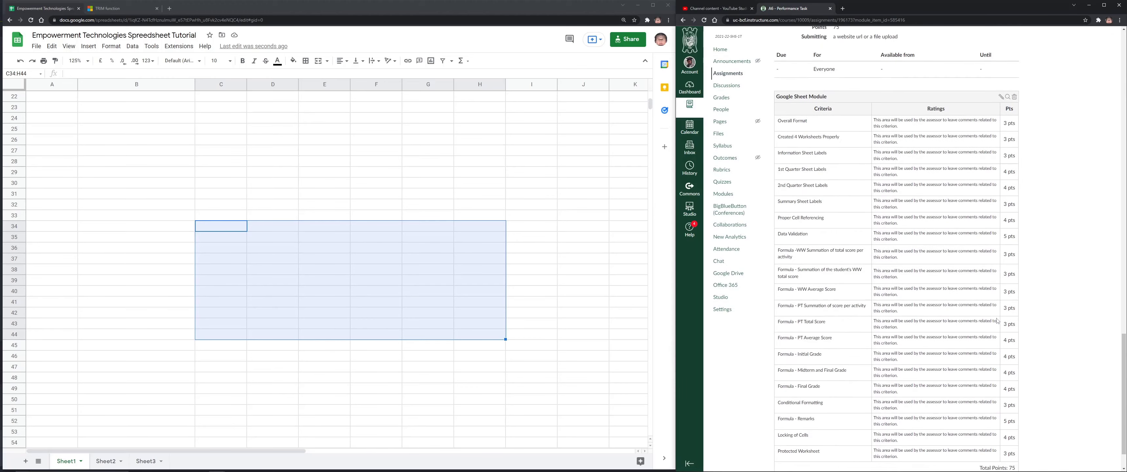
pyautogui.moveTo(1017, 427); pyautogui.dragTo(1035, 419)
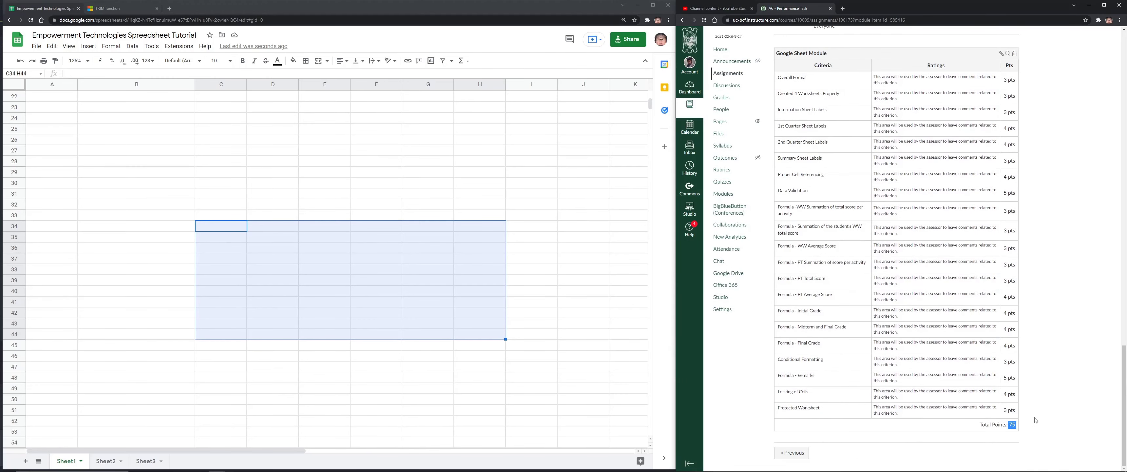
pyautogui.click(1094, 253)
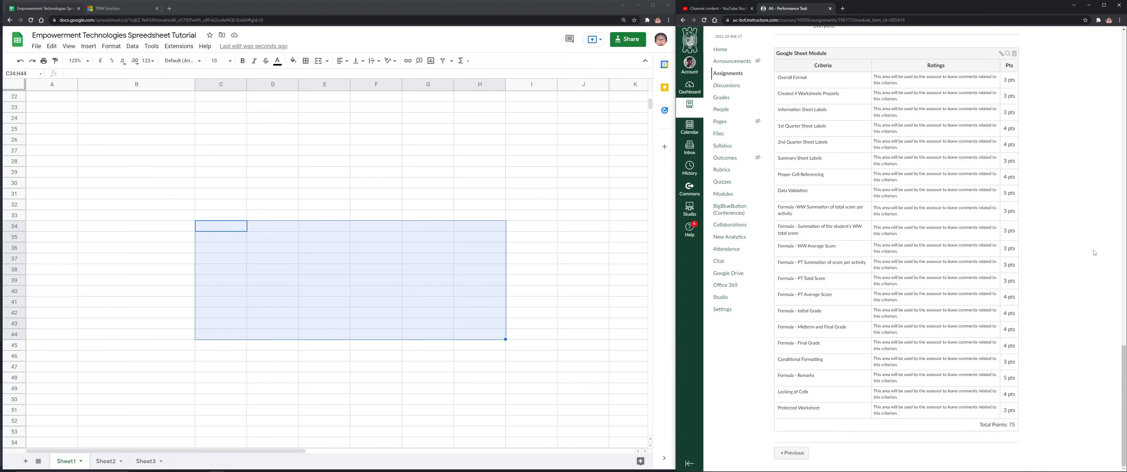